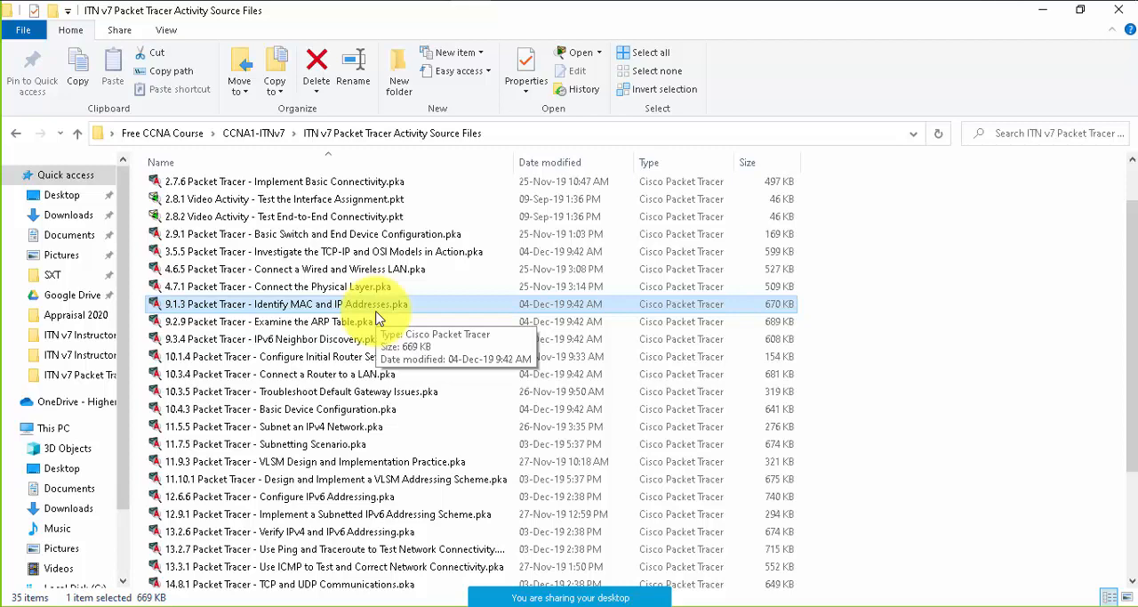
- Switch to the Packet Tracer topology of activity 9.1.3 and examine its devices and the hub and Switch1 port labels
left_click(429, 1)
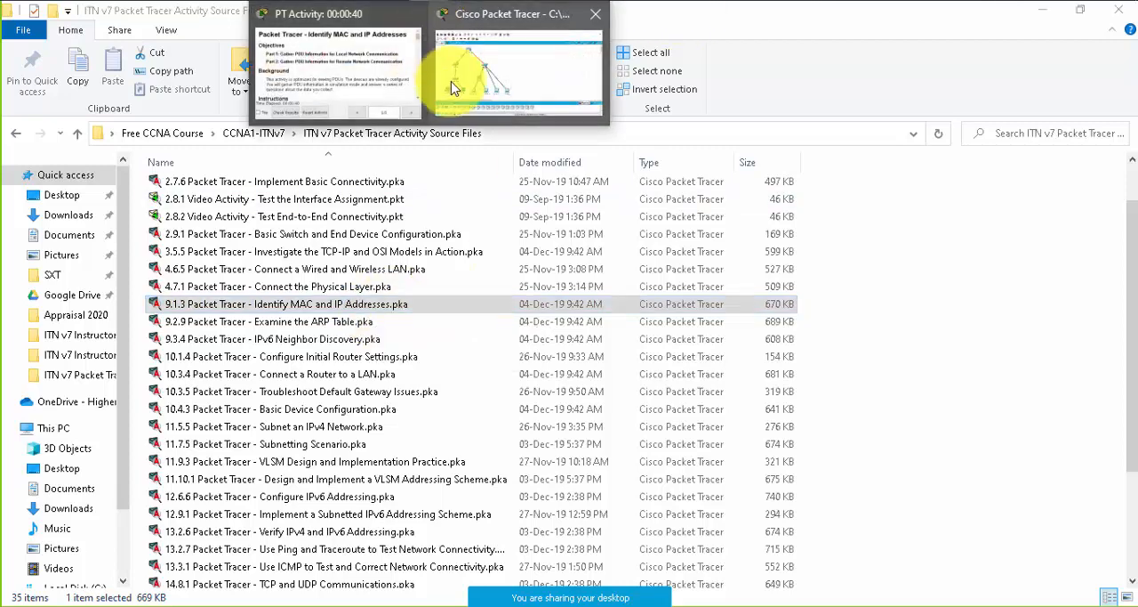
left_click(498, 76)
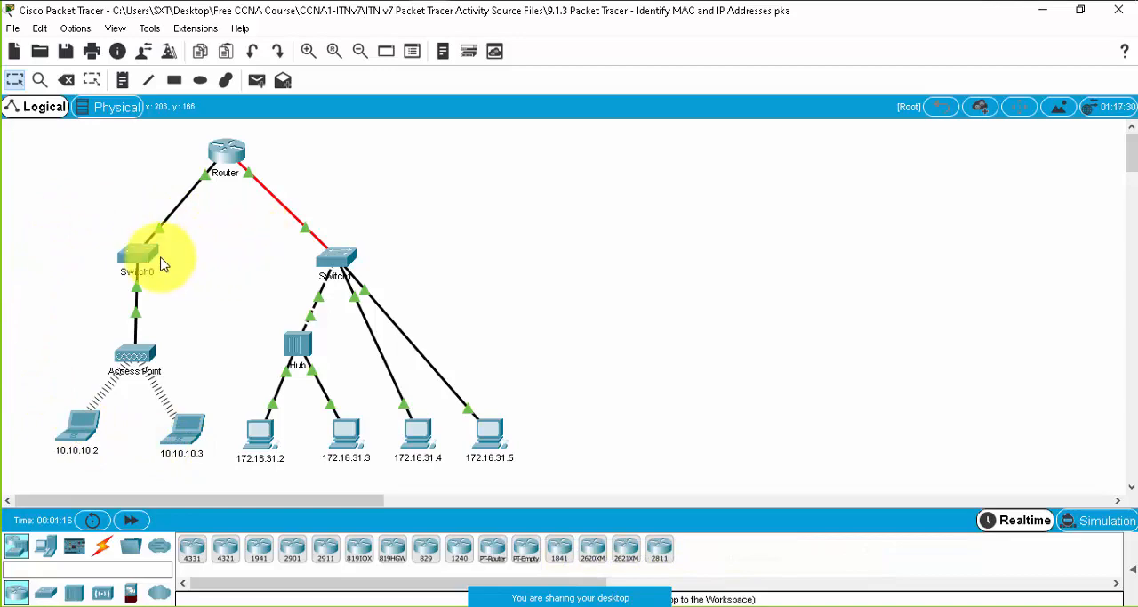
mouse_move(311, 269)
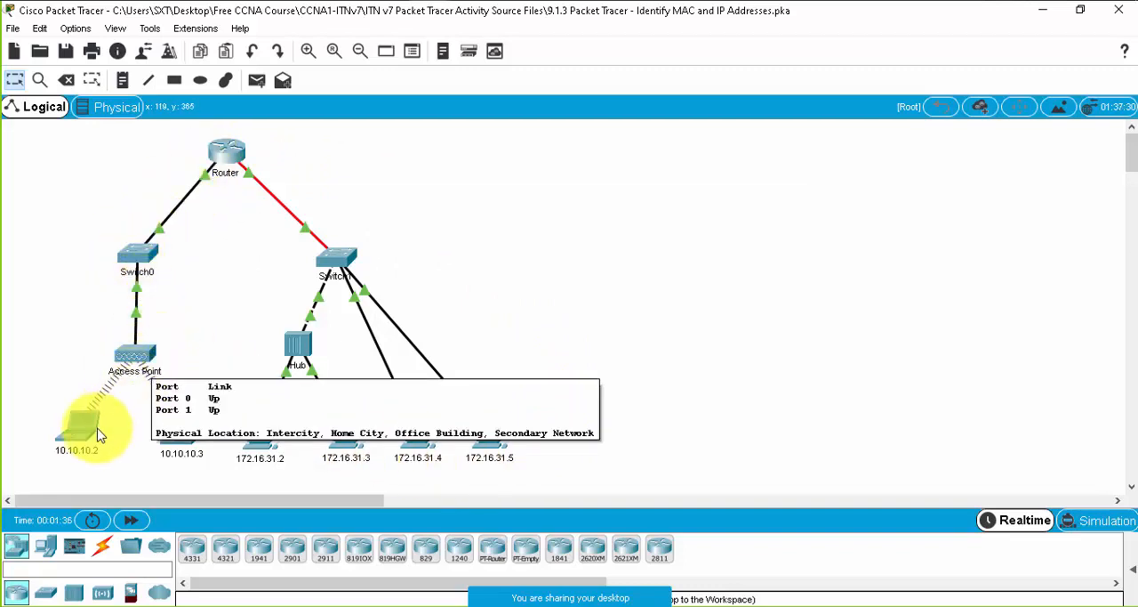
mouse_move(82, 467)
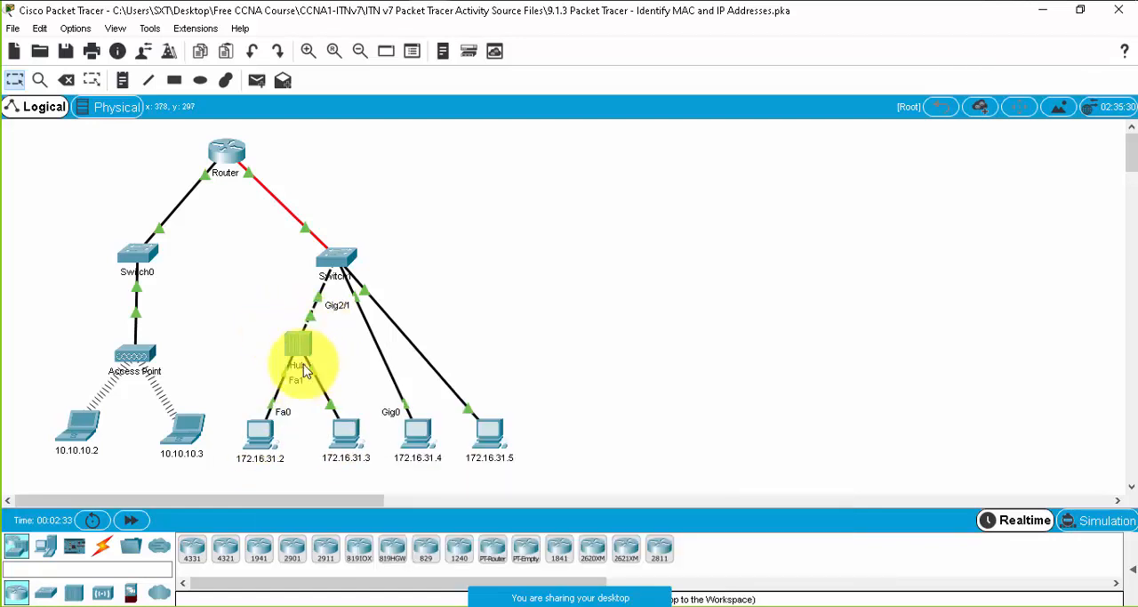
mouse_move(313, 362)
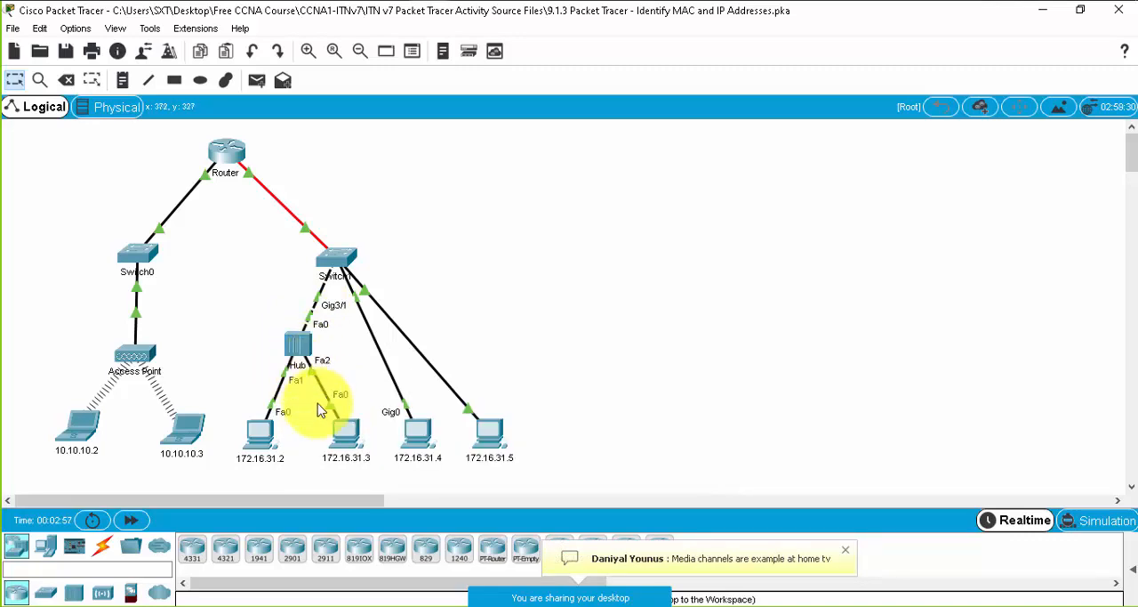
mouse_move(347, 428)
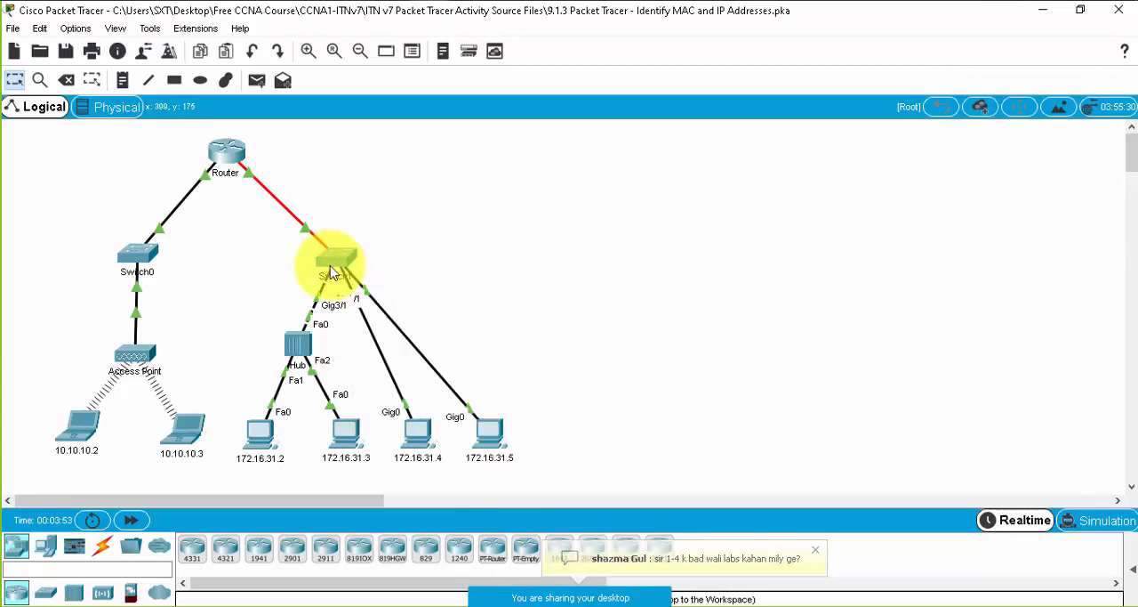
mouse_move(342, 269)
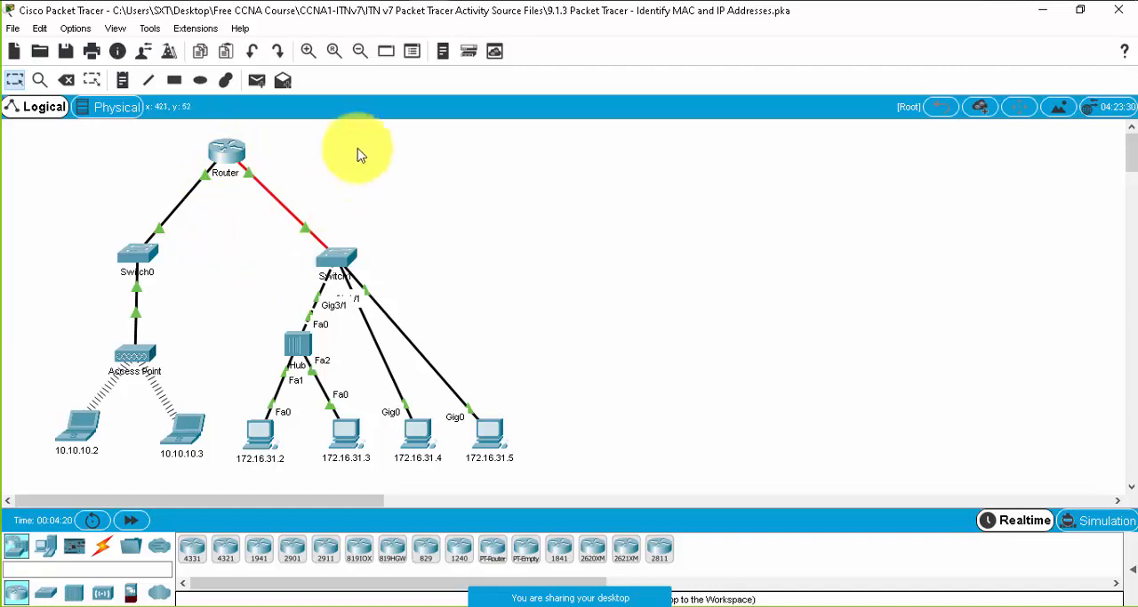
- Show the PT Activity instructions beside the topology, kept on top, at the Part 1 steps for local network communication
mouse_move(437, 9)
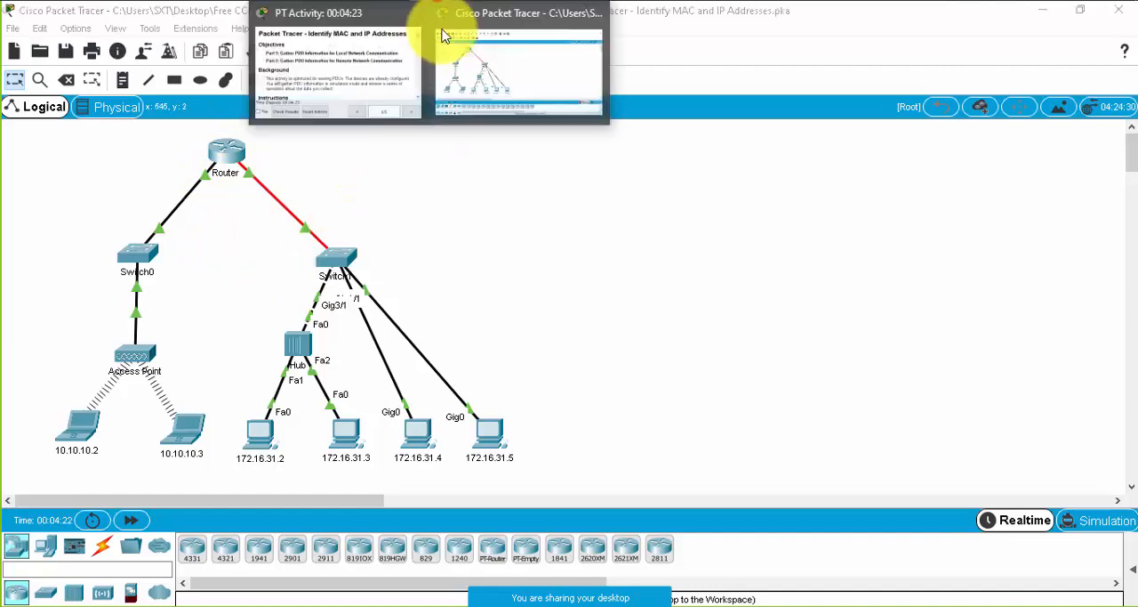
left_click(359, 68)
left_click_drag(922, 303, 838, 508)
left_click(702, 488)
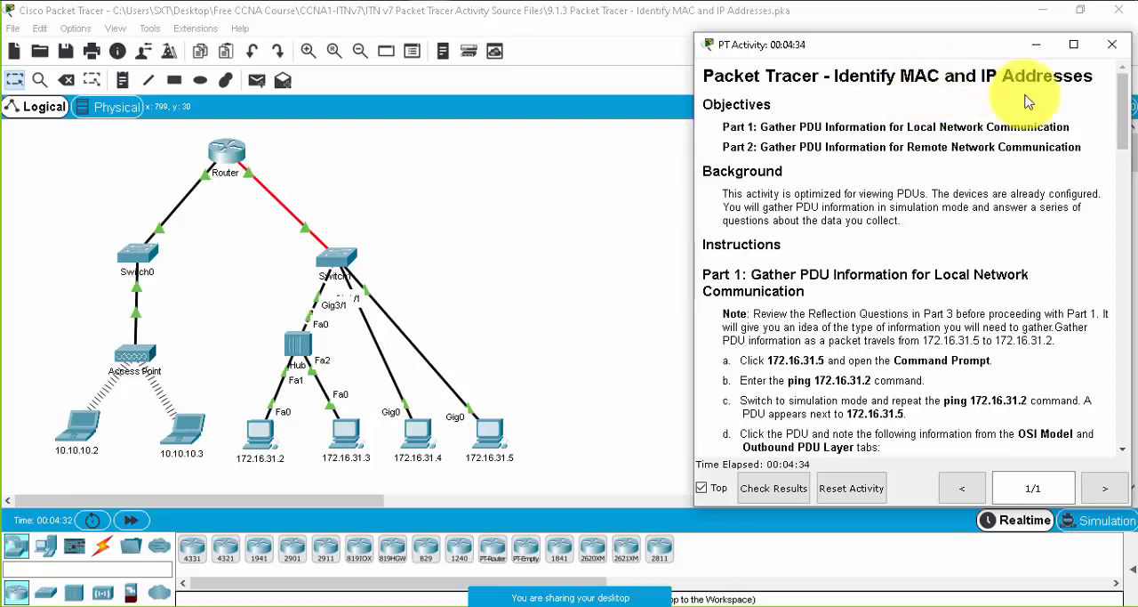
scroll(869, 225, "down", 3)
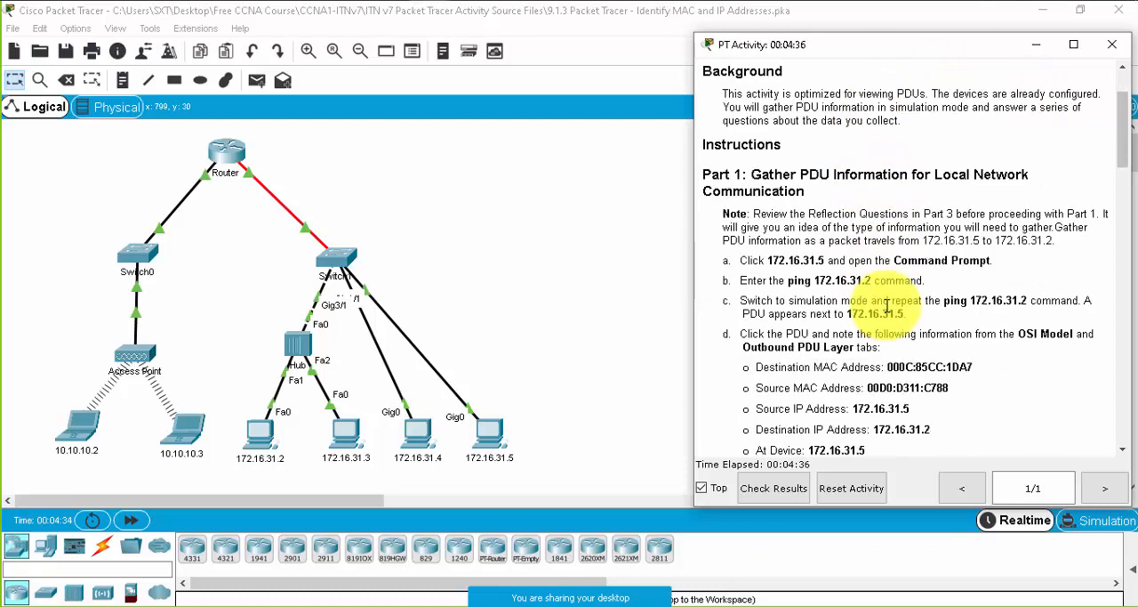
scroll(934, 296, "down", 3)
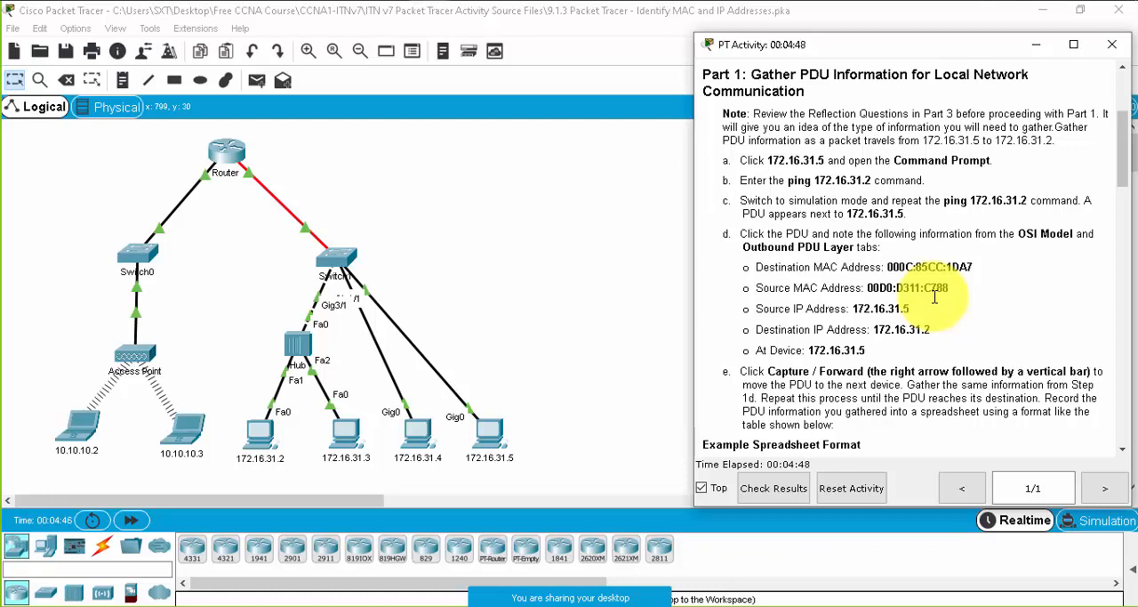
left_click_drag(739, 160, 841, 164)
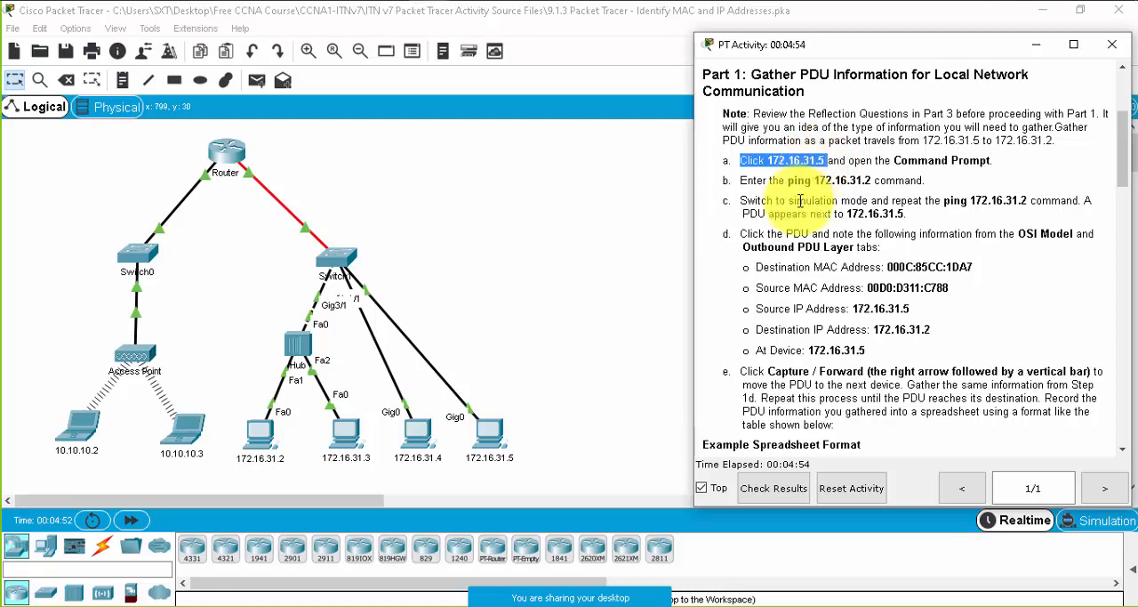
- Open the Command Prompt of PC 172.16.31.5 and place its window beside the activity instructions
left_click(497, 437)
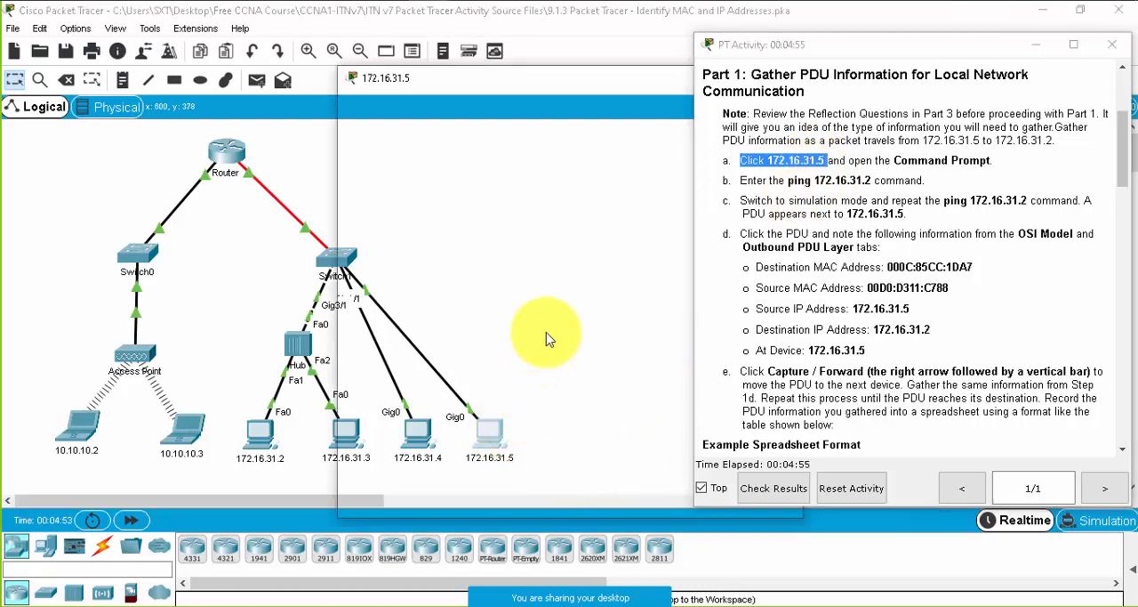
left_click_drag(517, 81, 222, 74)
left_click_drag(507, 161, 637, 161)
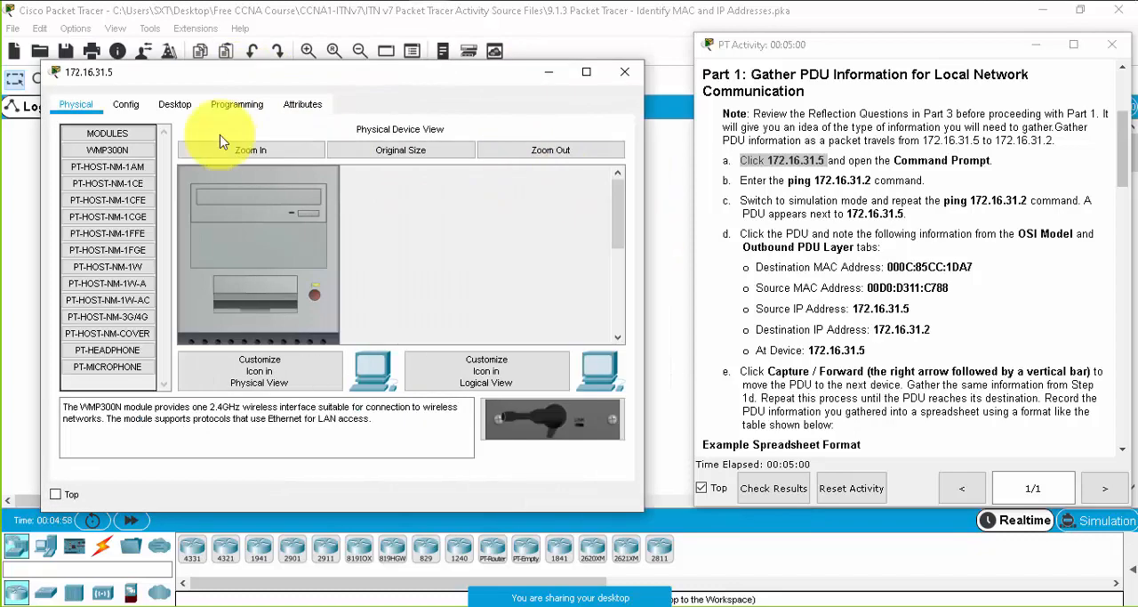
left_click(174, 104)
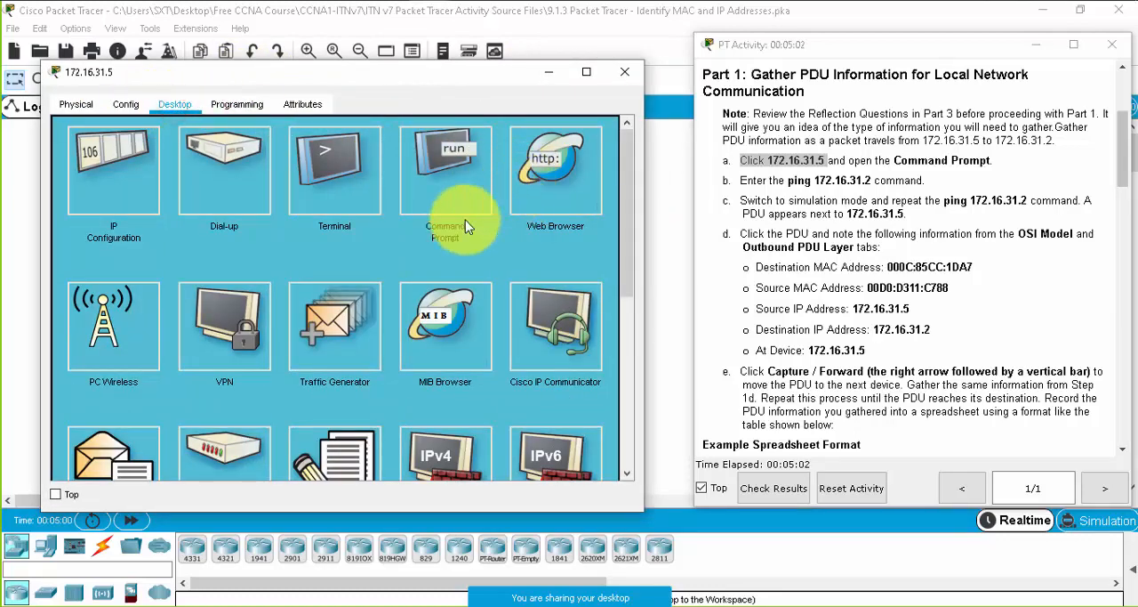
left_click(450, 171)
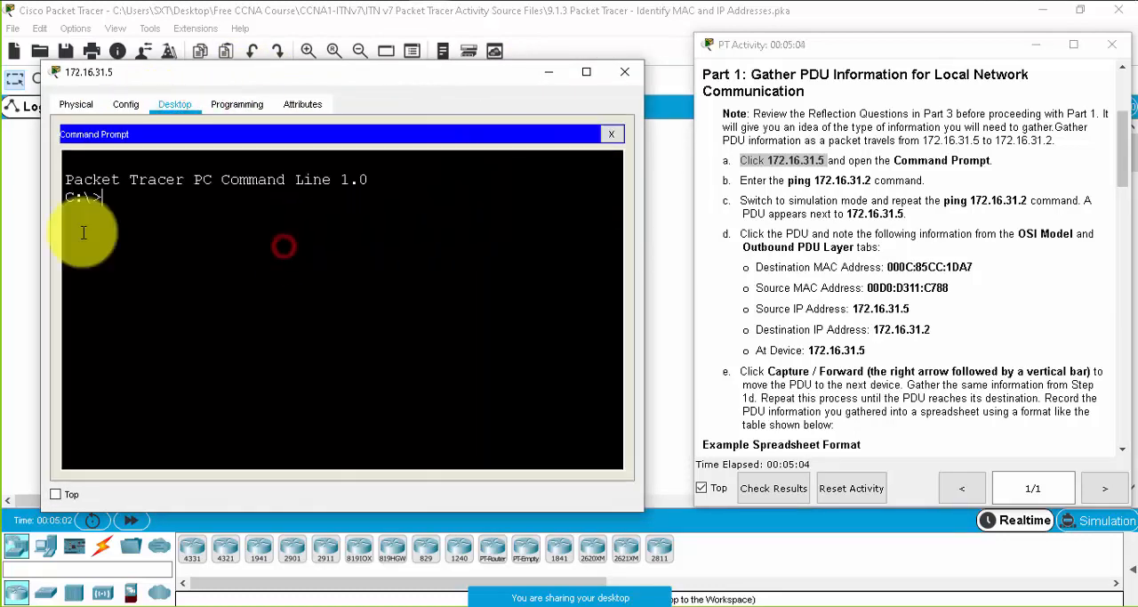
left_click_drag(40, 228, 18, 228)
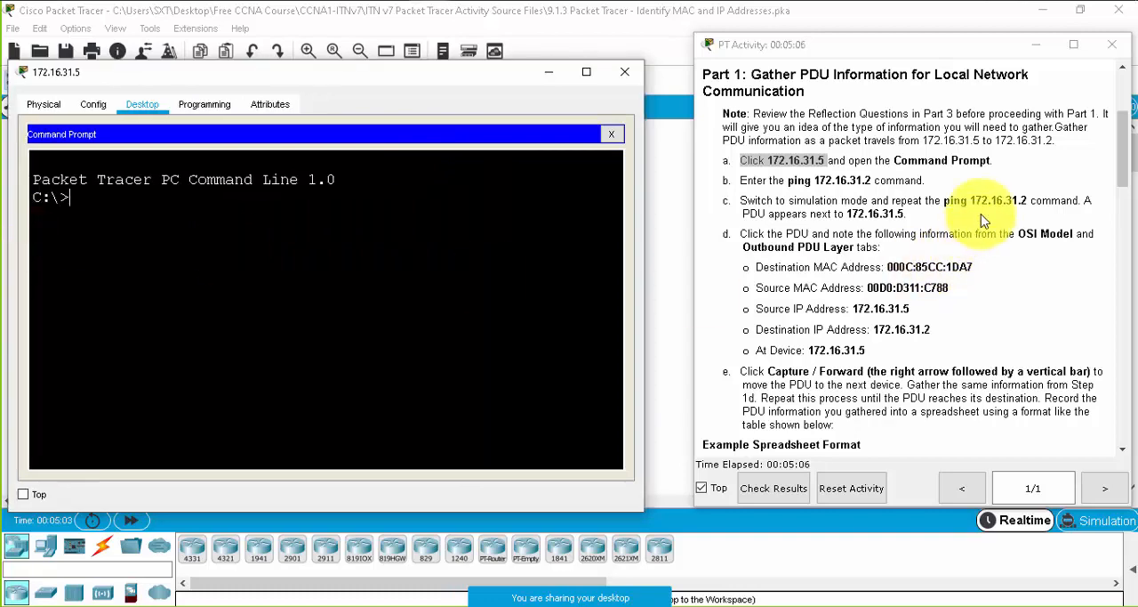
- Ping 172.16.31.2 from PC 172.16.31.5, and minimise the PC window to reveal the topology
left_click(341, 286)
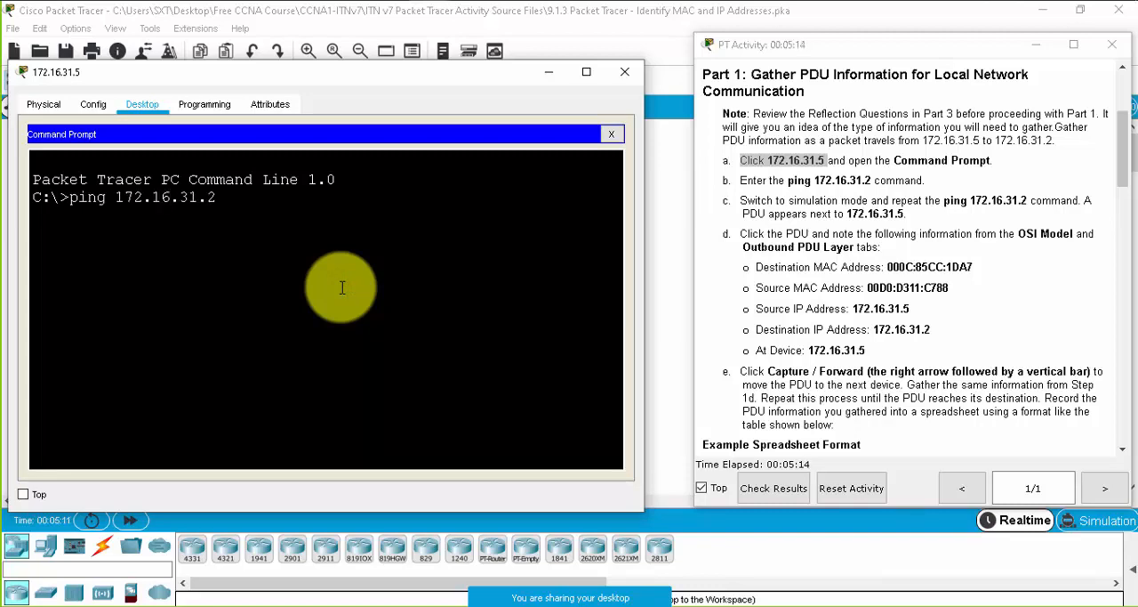
key("Return")
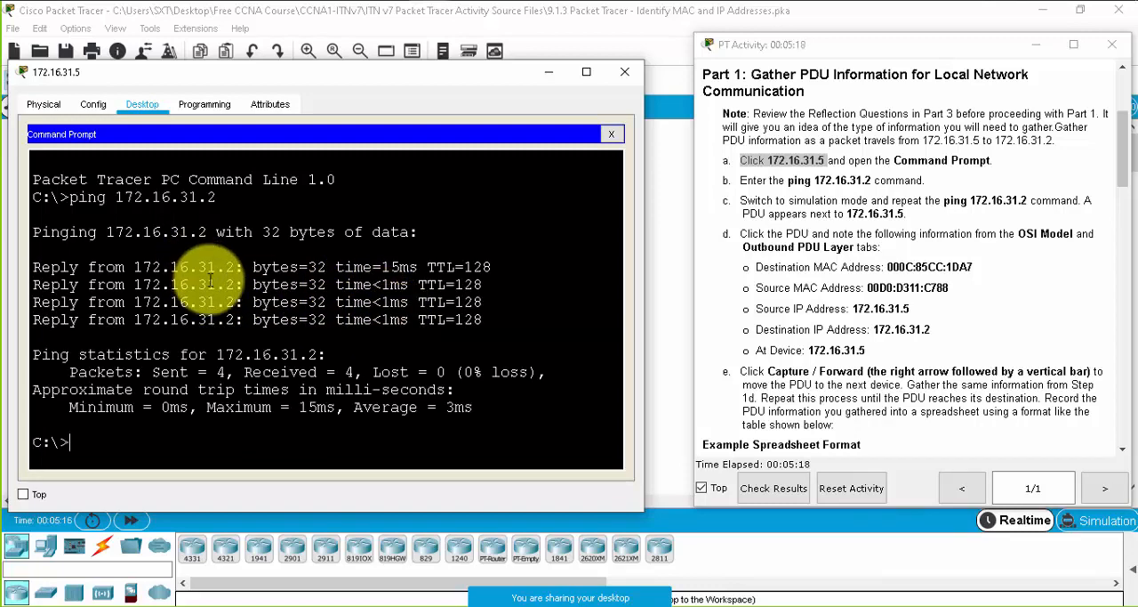
left_click(547, 71)
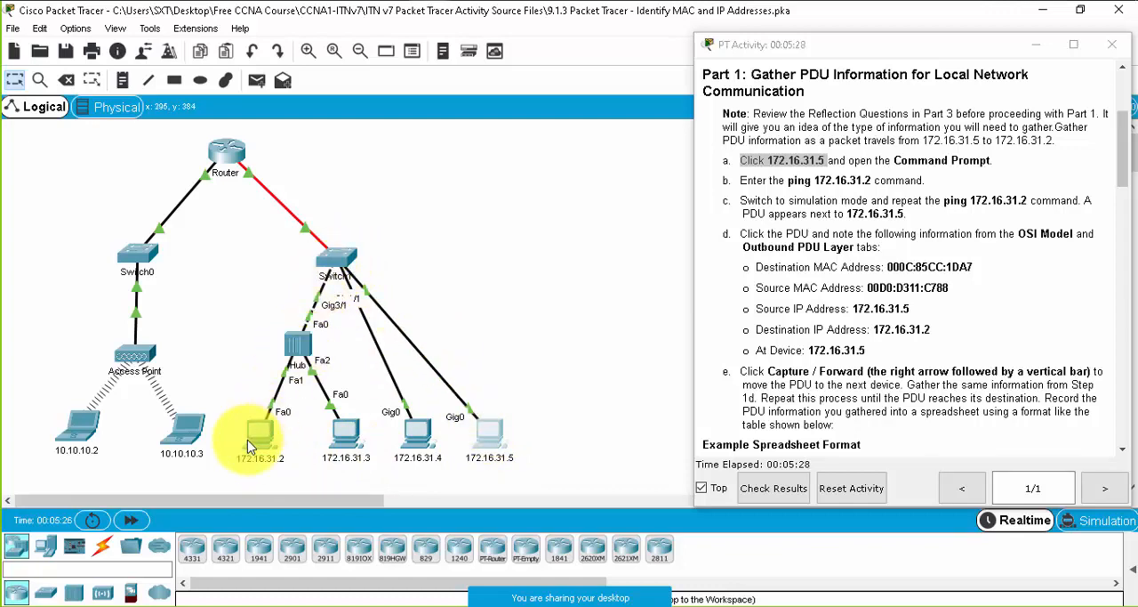
mouse_move(250, 446)
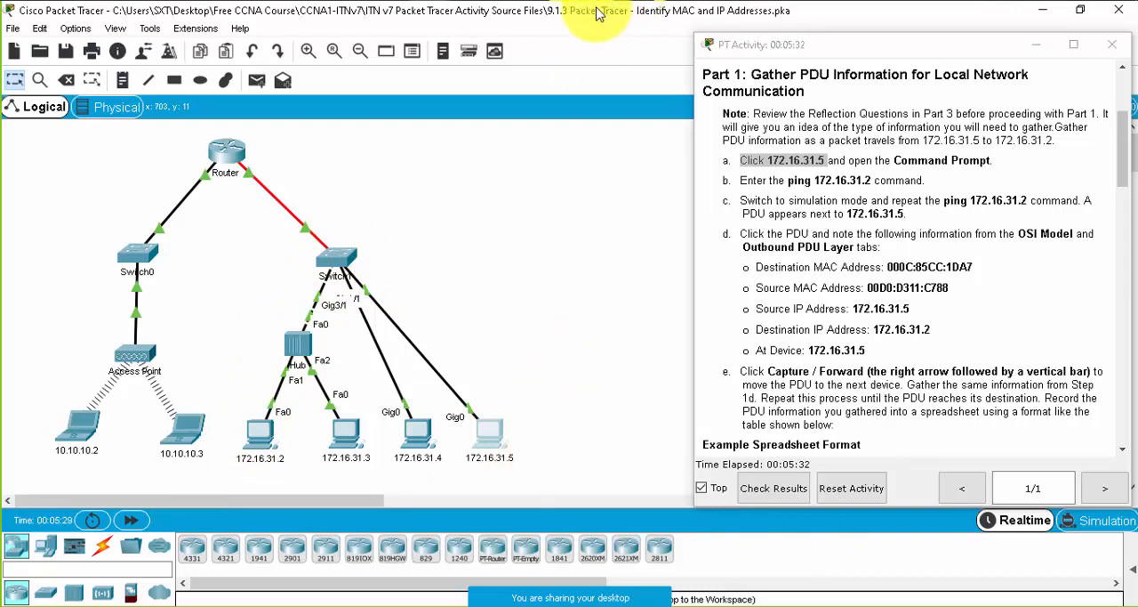
- Bring back the command prompt of PC 172.16.31.5 and examine the ping replies and packet loss statistics
mouse_move(438, 5)
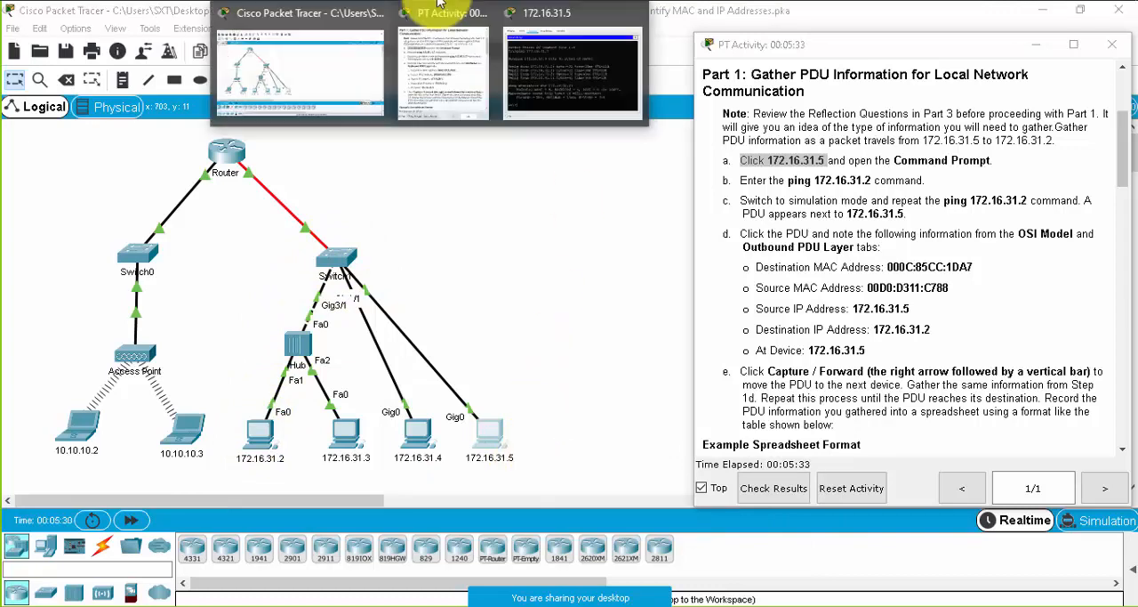
left_click(547, 62)
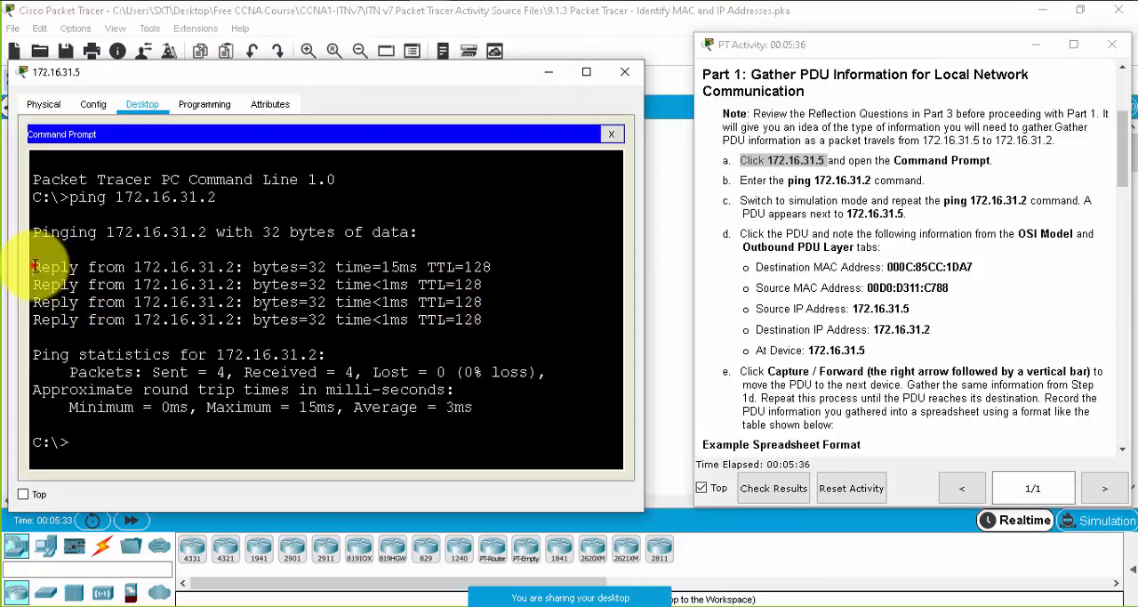
left_click_drag(33, 266, 488, 320)
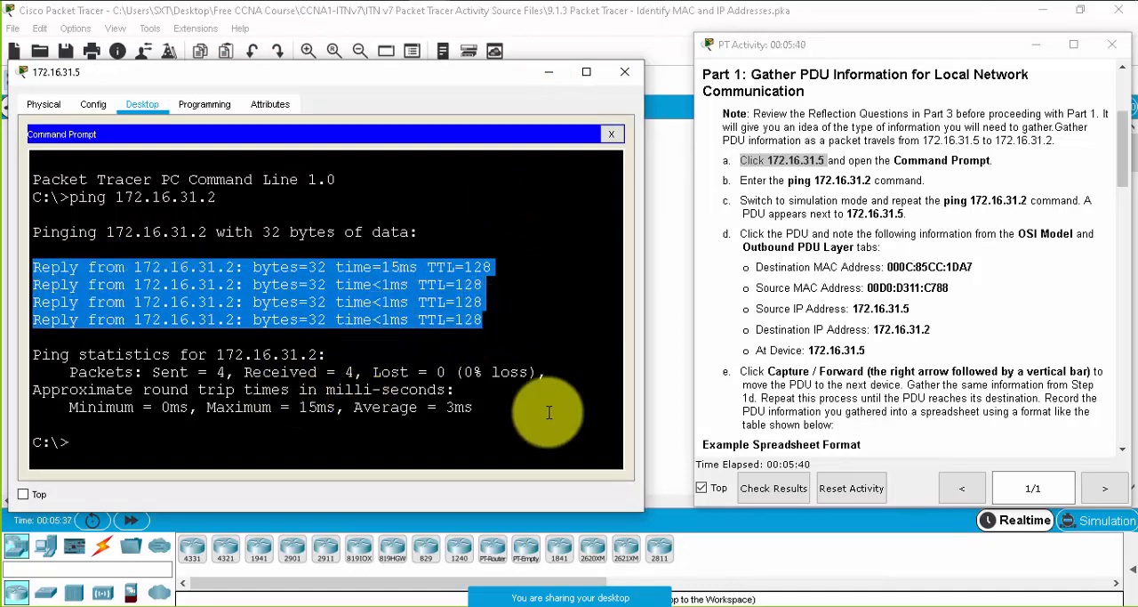
left_click_drag(510, 372, 411, 382)
left_click(330, 432)
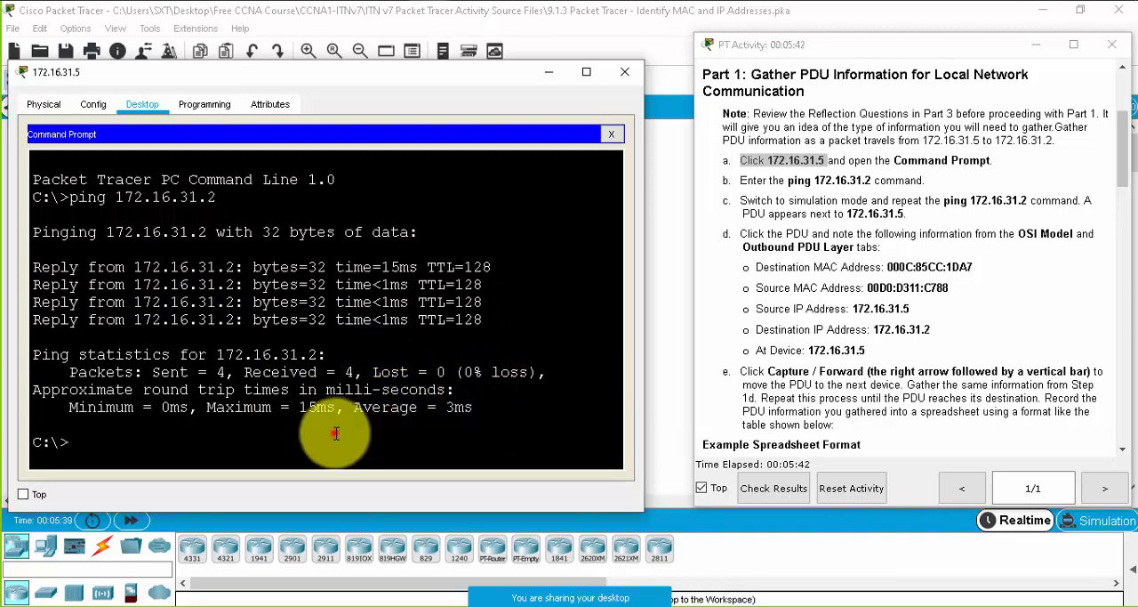
- Switch to simulation mode, and narrow and move the instructions window so the Simulation Panel is uncovered
left_click(1099, 520)
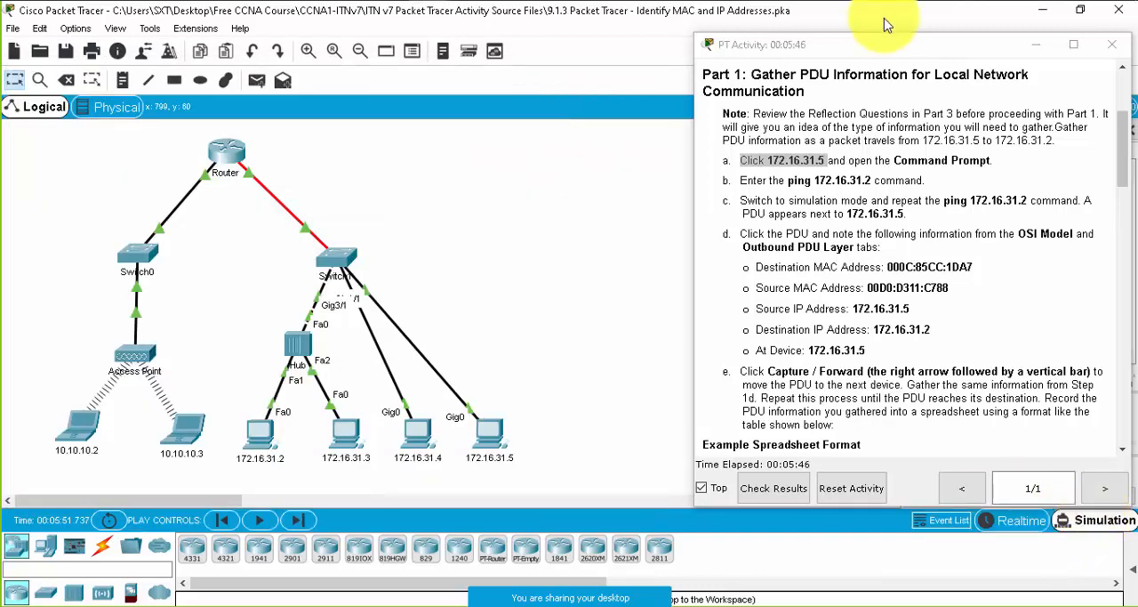
left_click_drag(694, 105, 737, 102)
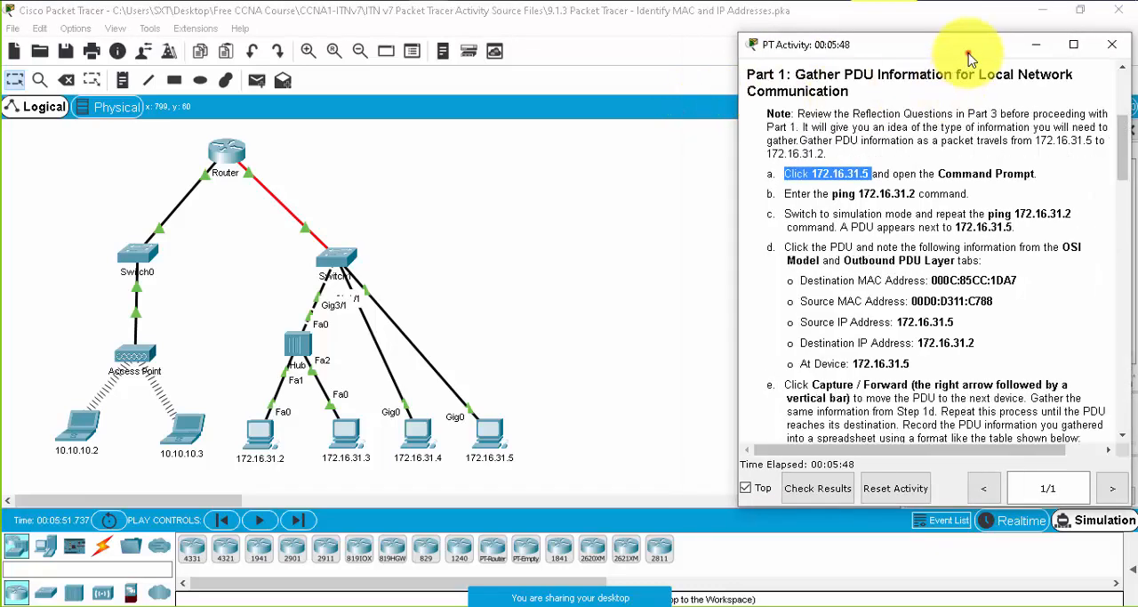
left_click_drag(967, 54, 732, 30)
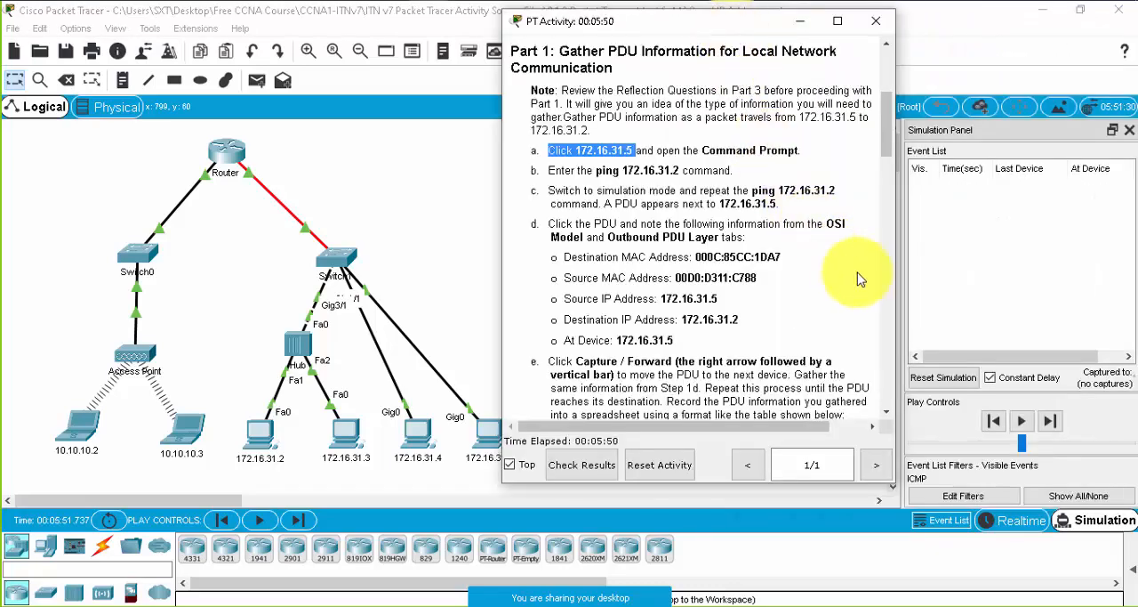
- Repeat the ping to 172.16.31.2 from PC 172.16.31.5 in simulation mode, and minimise the PC window
left_click(489, 433)
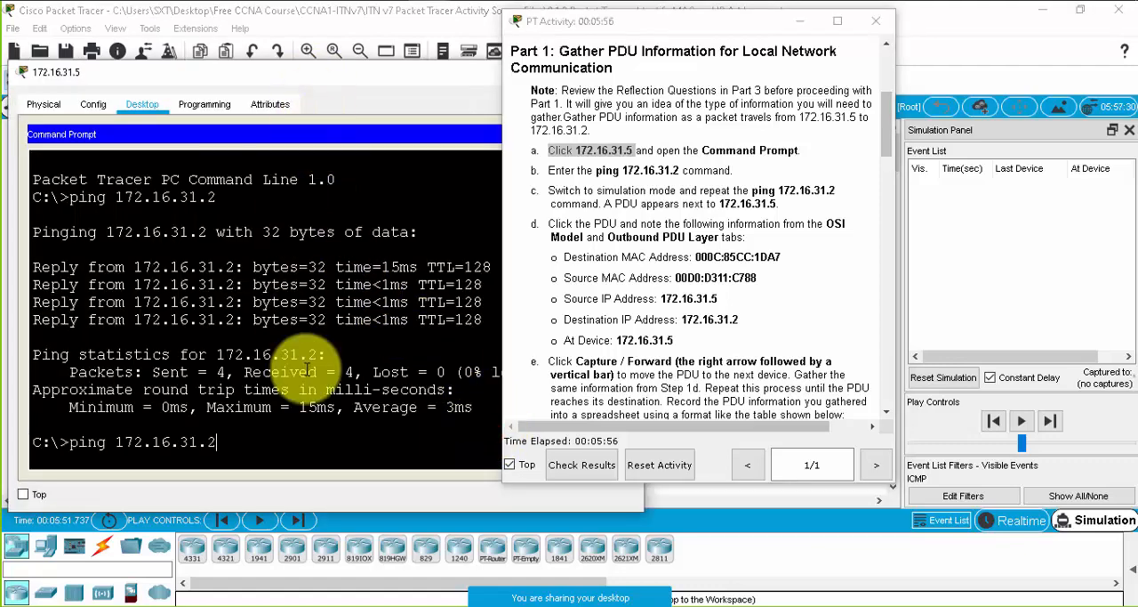
key("Return")
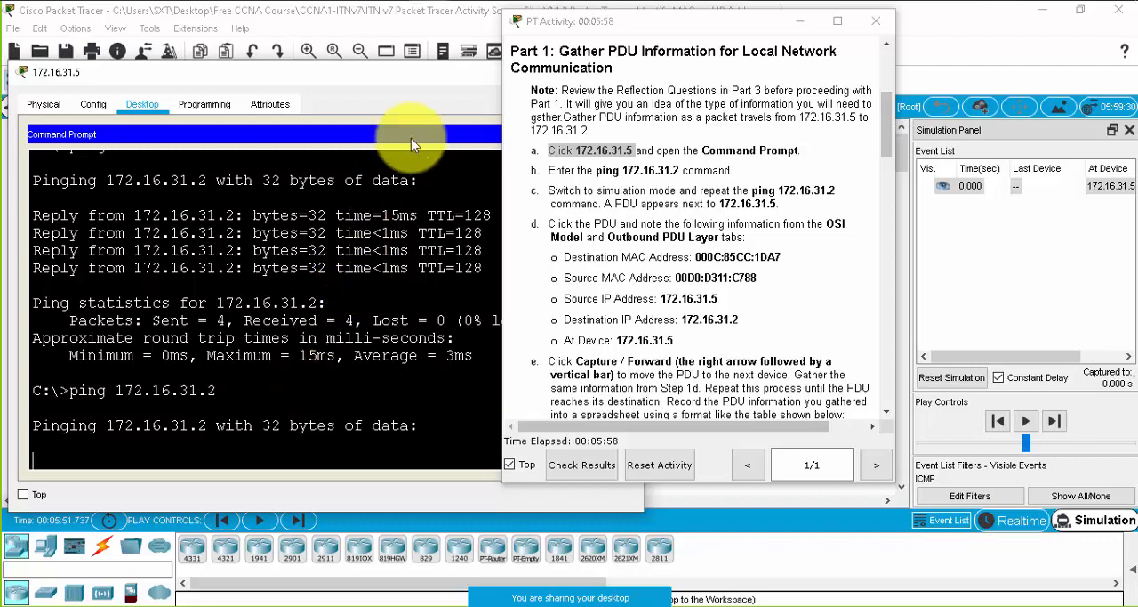
left_click_drag(432, 75, 559, 171)
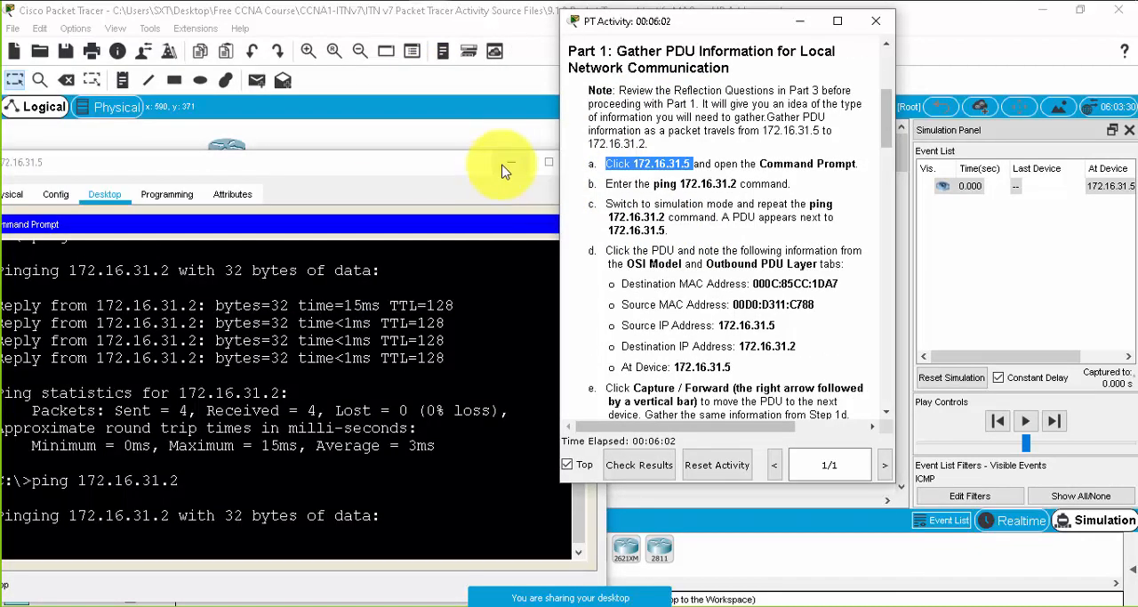
left_click(506, 162)
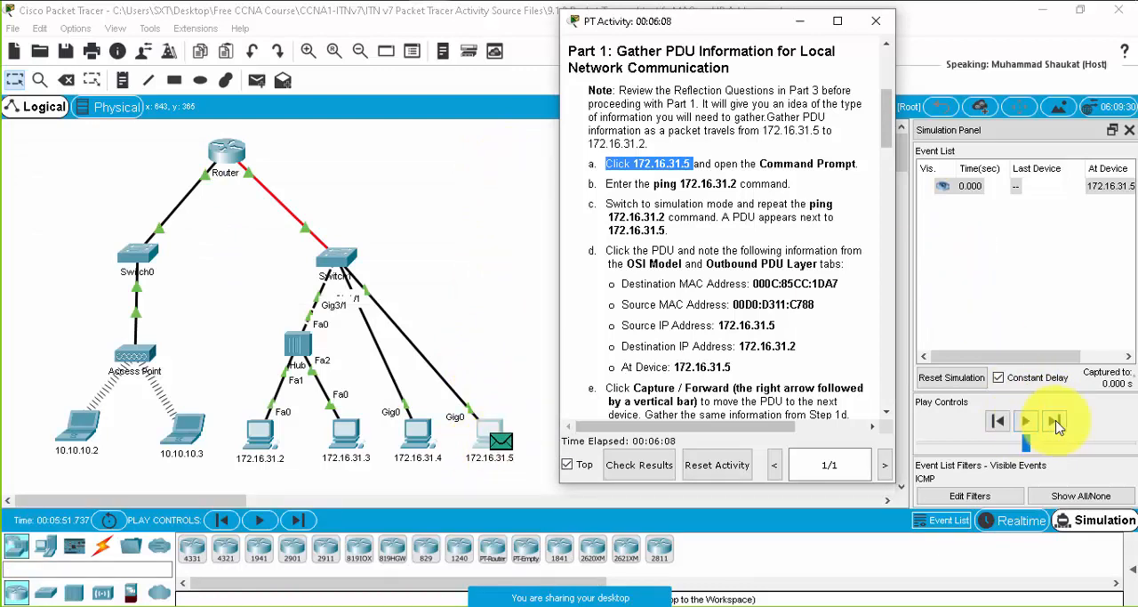
- Open the PDU at 172.16.31.5 and display its outbound PDU details
left_click(944, 190)
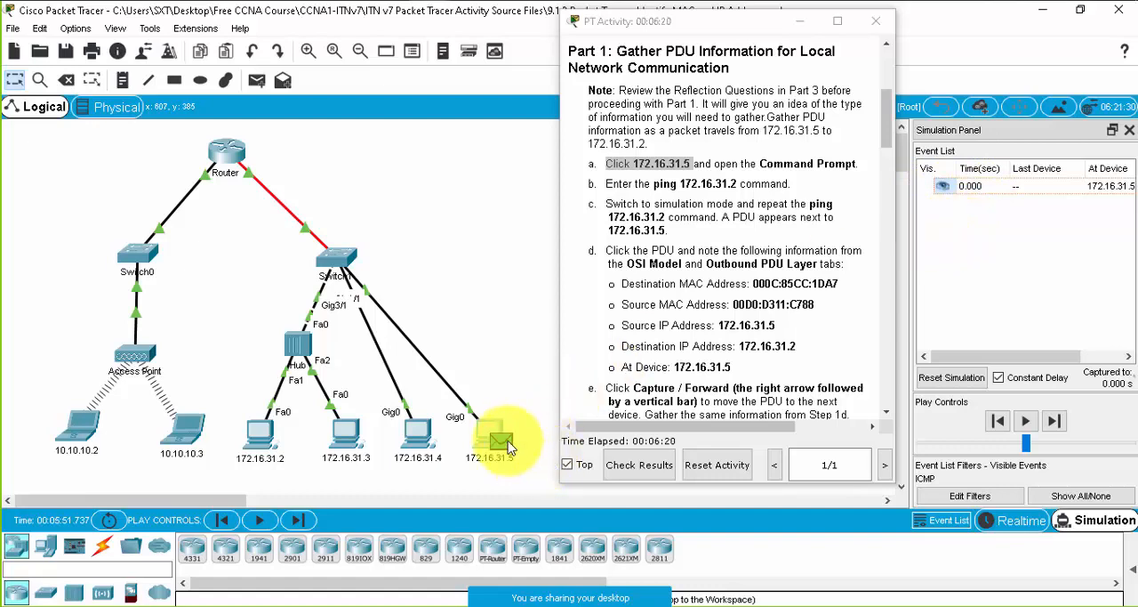
left_click(940, 185)
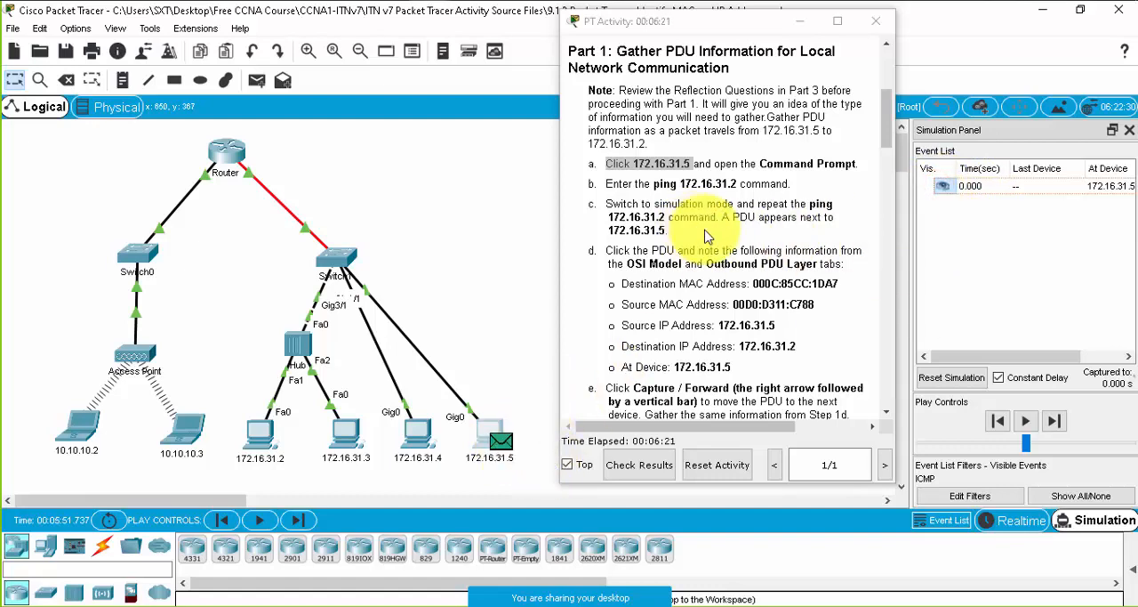
left_click(480, 89)
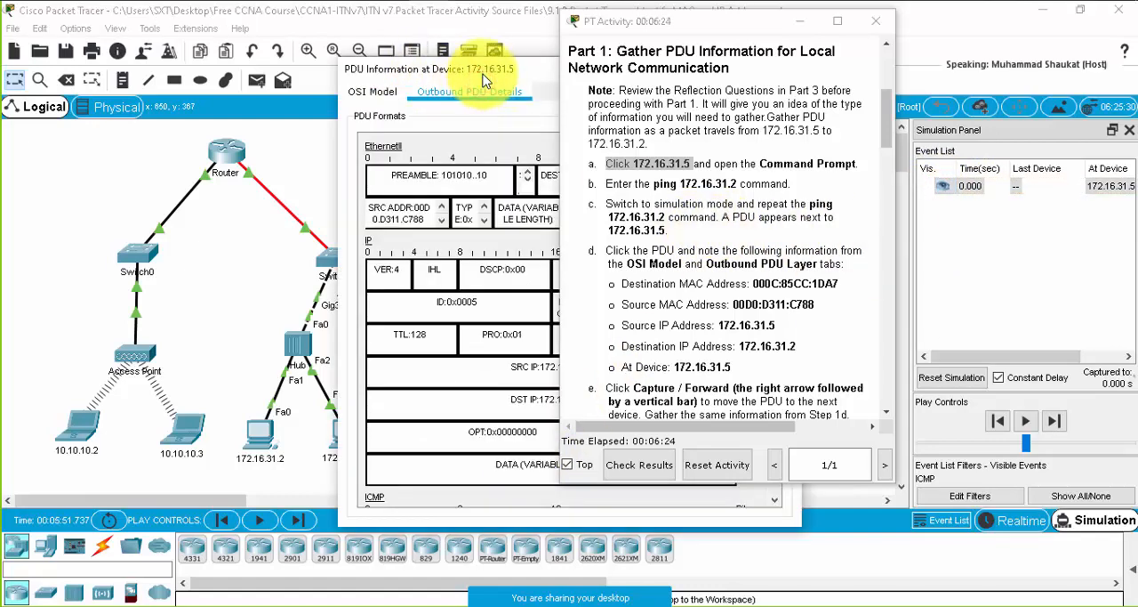
- Move the PDU information window clear of the instructions, display its OSI Model view and widen the window
left_click_drag(497, 75, 237, 48)
left_click(113, 65)
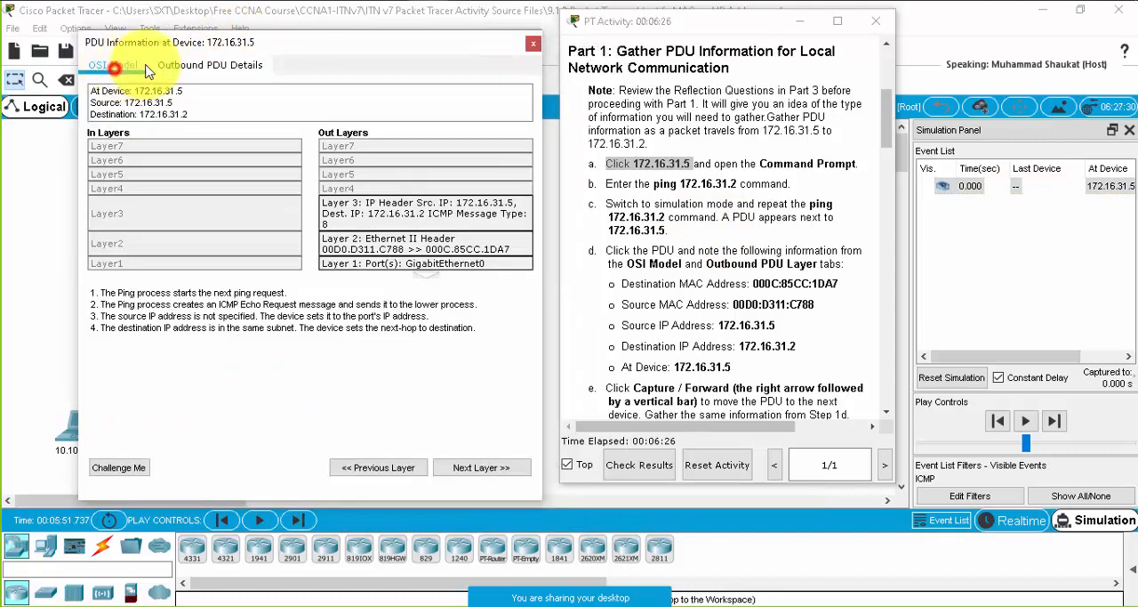
left_click_drag(382, 49, 352, 44)
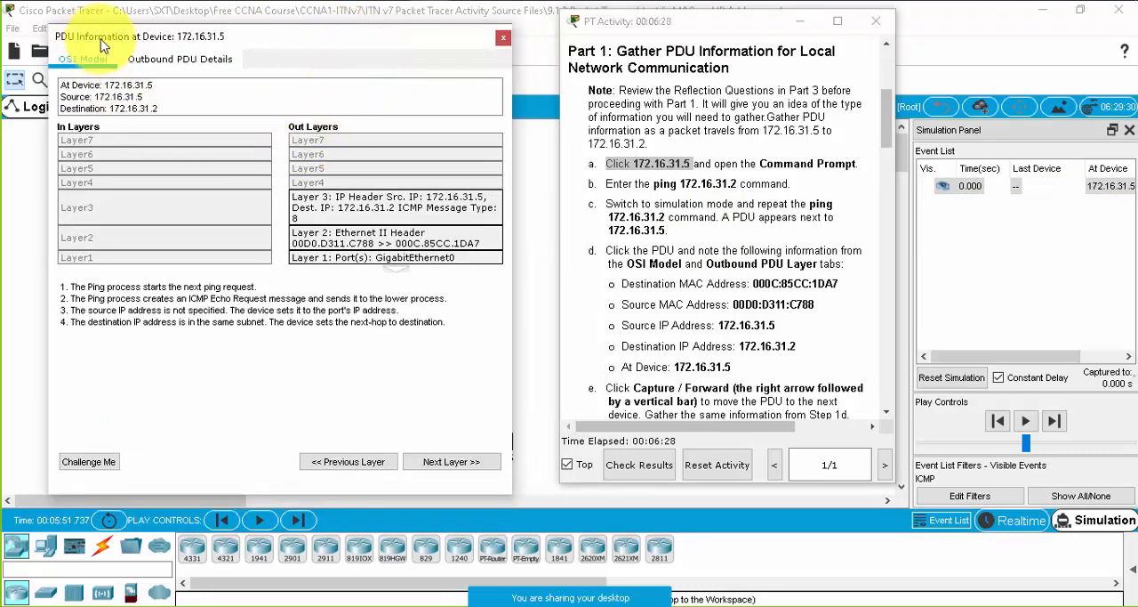
left_click(516, 201)
left_click_drag(522, 201, 541, 201)
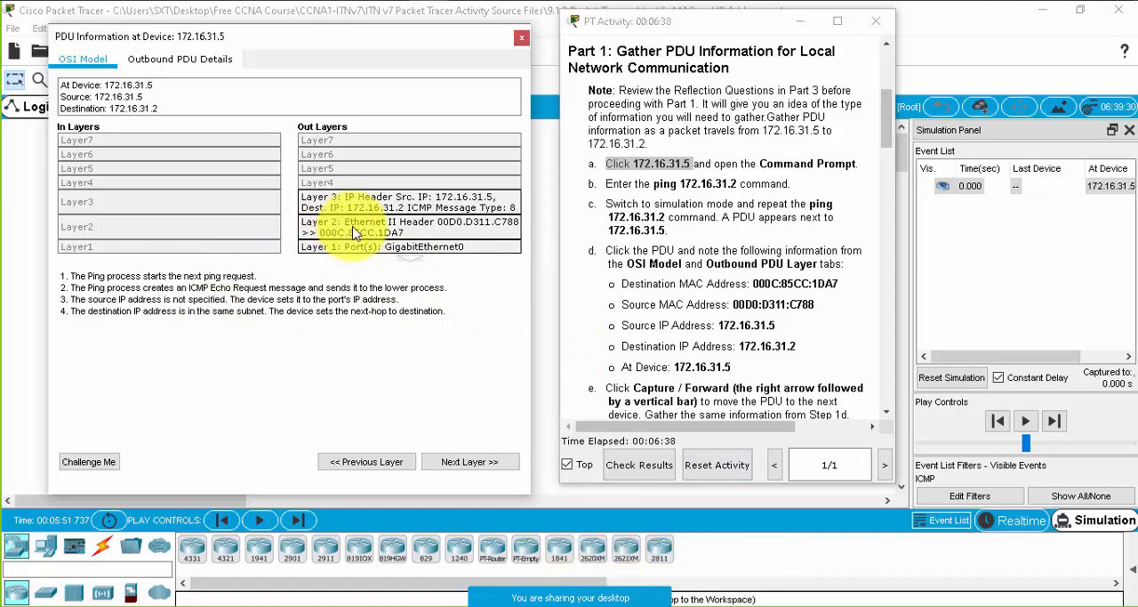
- Examine the outbound Layer 2 explanation, highlight the destination MAC address in the instructions, and close the PDU window
left_click(397, 234)
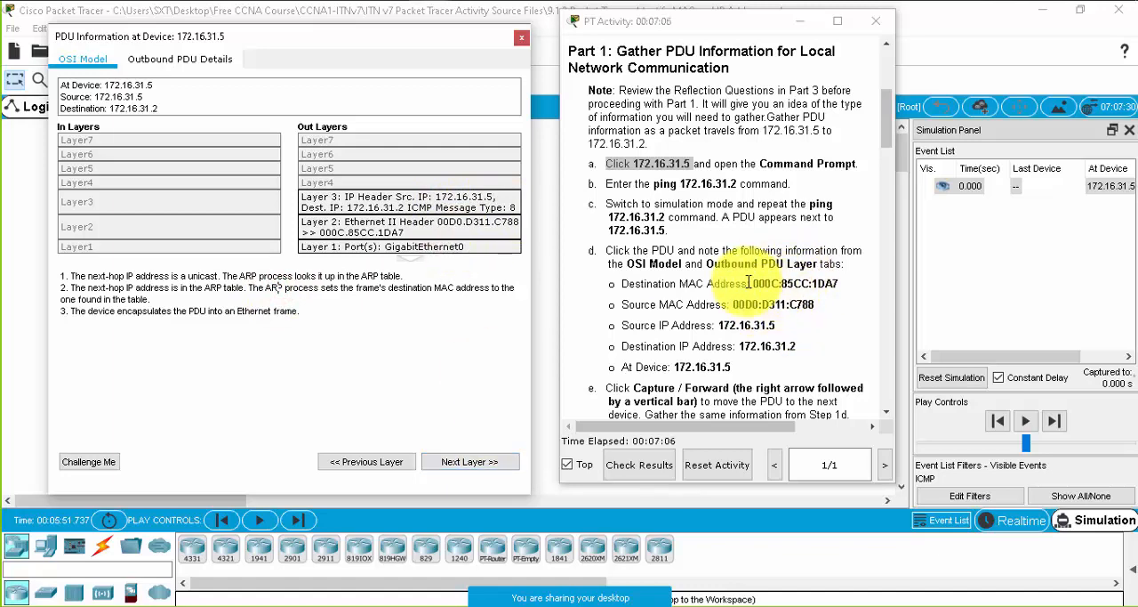
left_click_drag(753, 282, 835, 280)
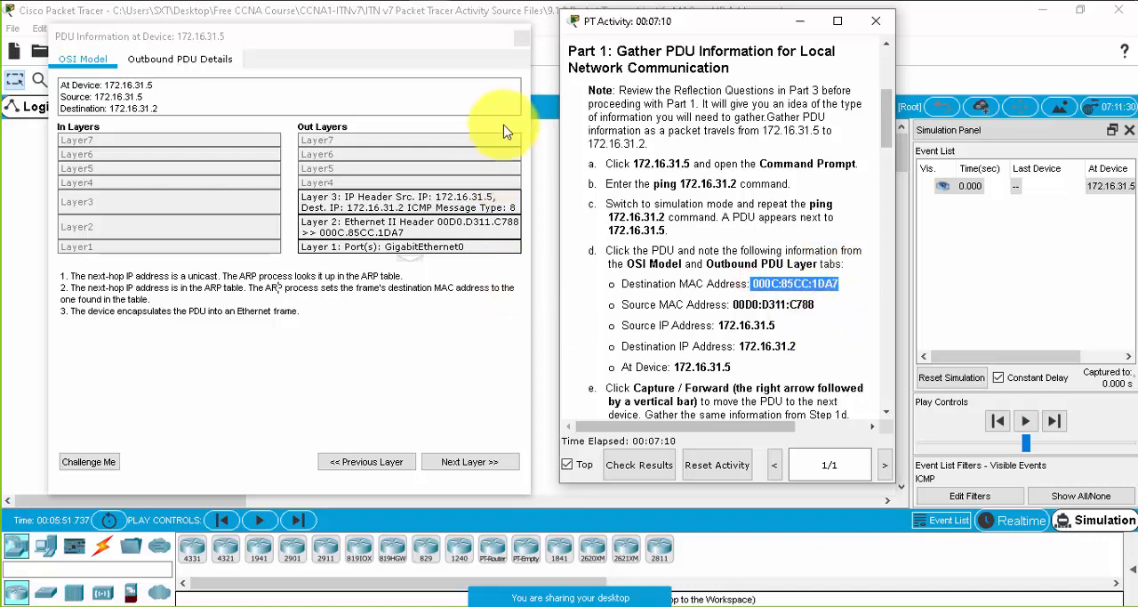
left_click(520, 42)
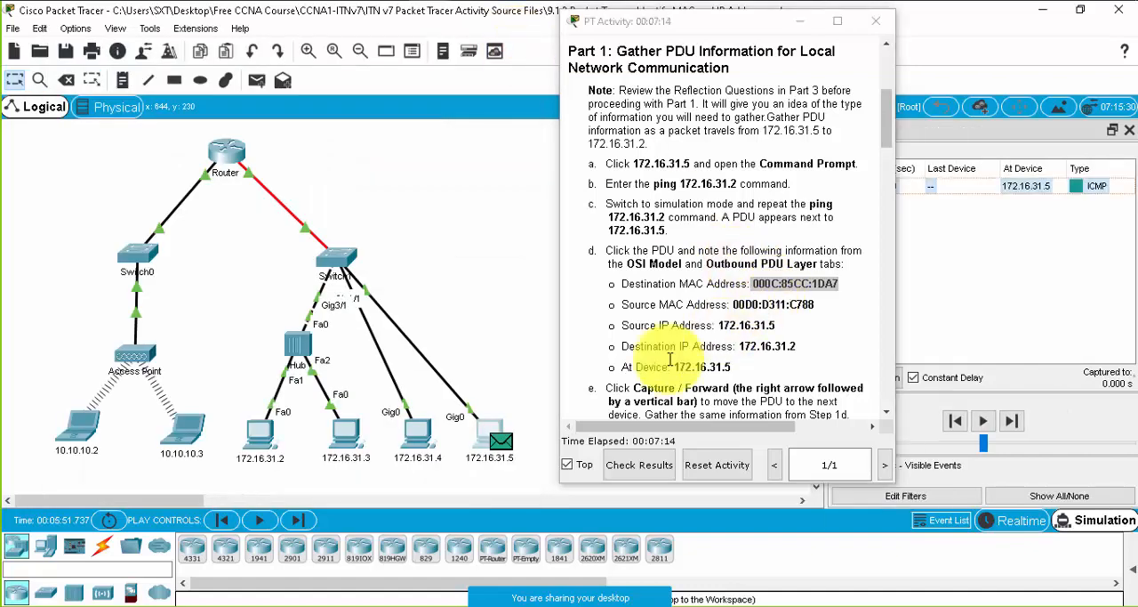
- Return to the command prompt of PC 172.16.31.5, interrupt the pending ping and run ipconfig /all
left_click(487, 437)
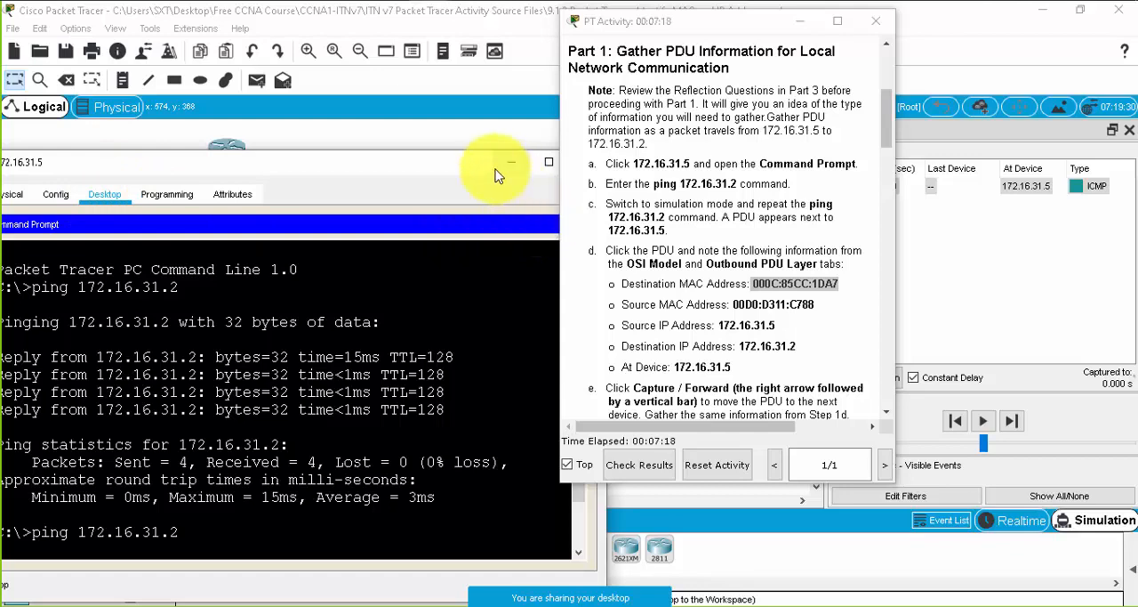
left_click_drag(467, 162, 484, 146)
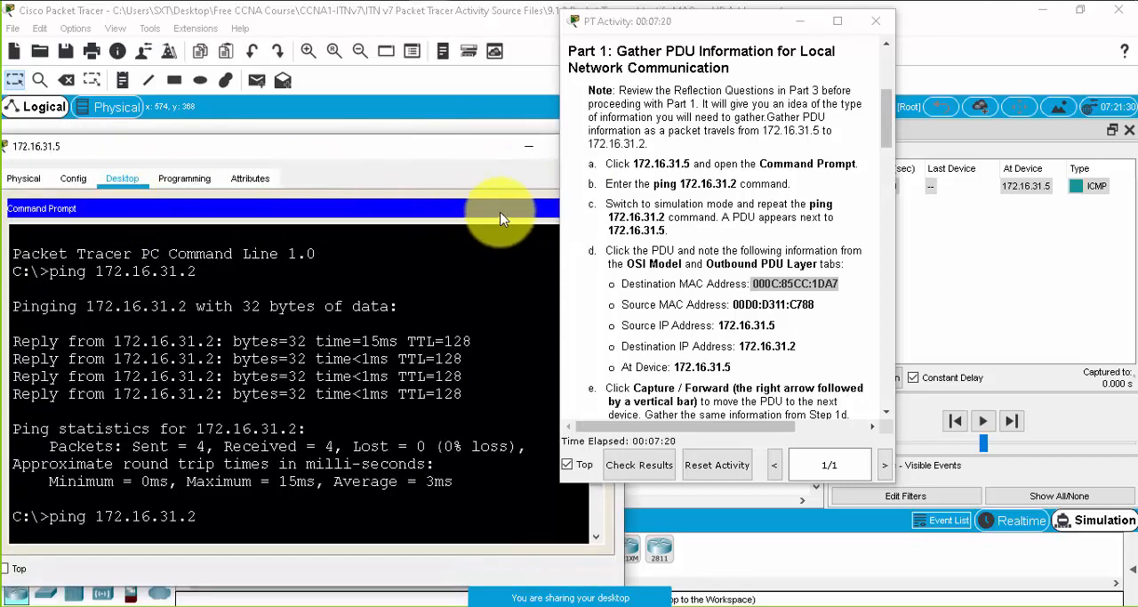
left_click(75, 178)
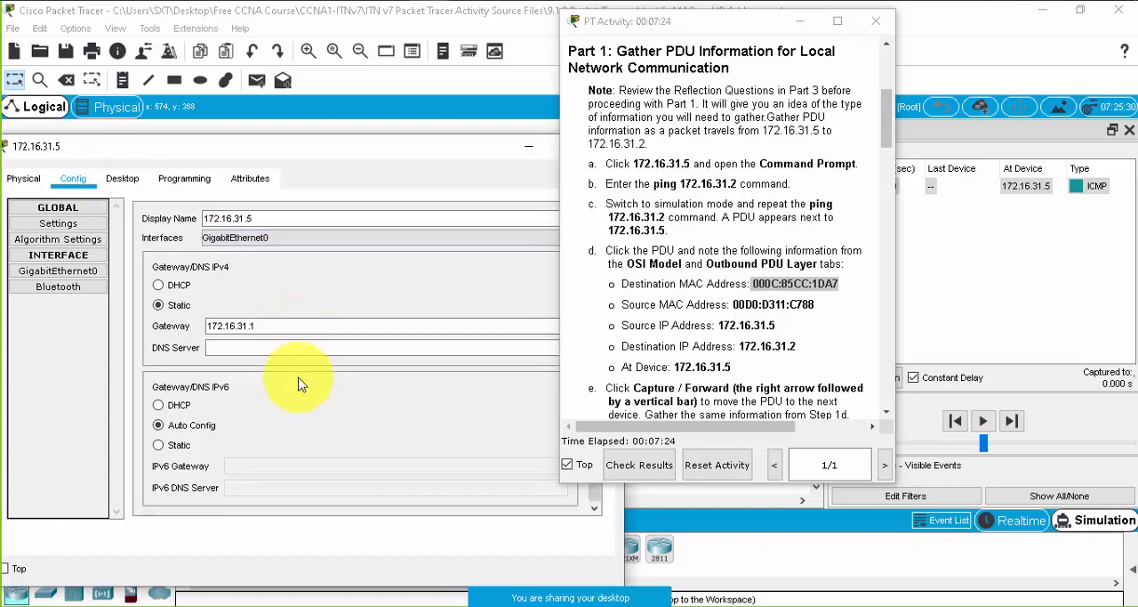
left_click(142, 179)
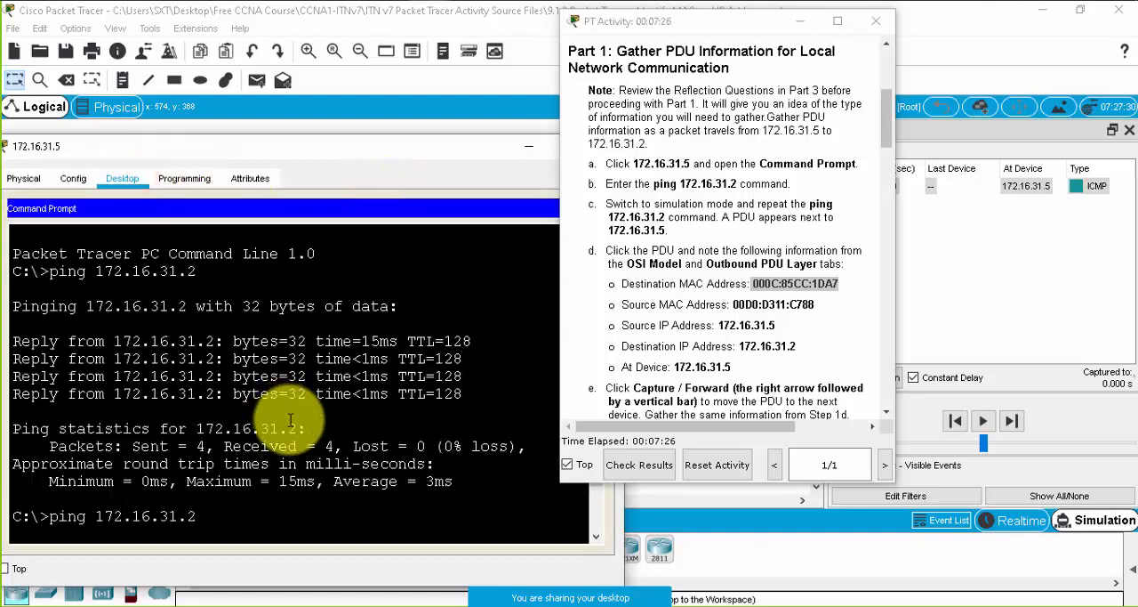
key("Return")
key("ctrl+c")
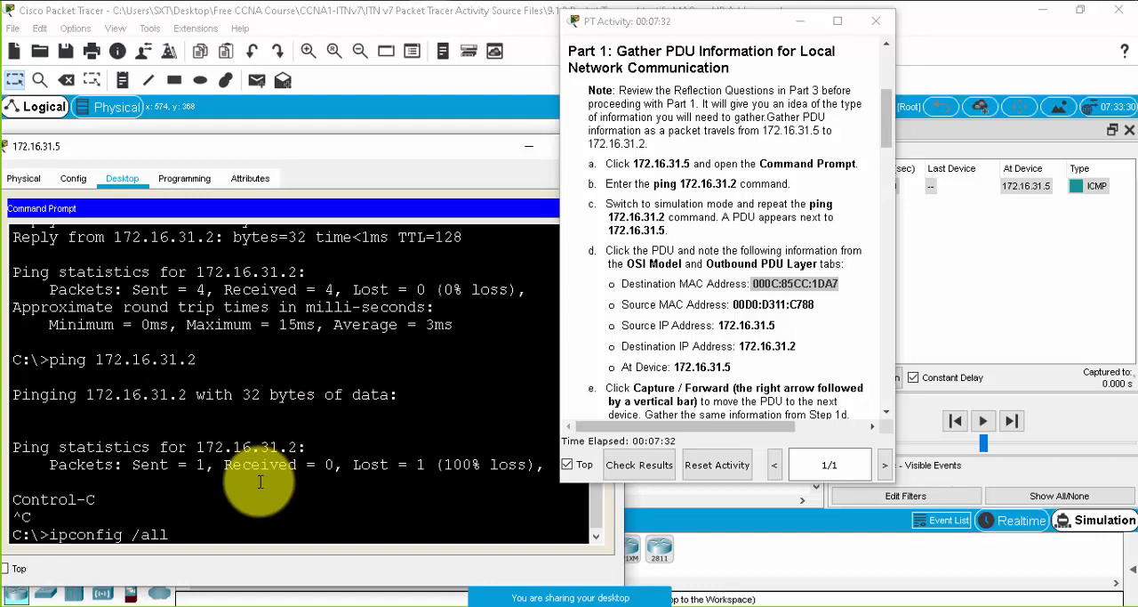
key("Return")
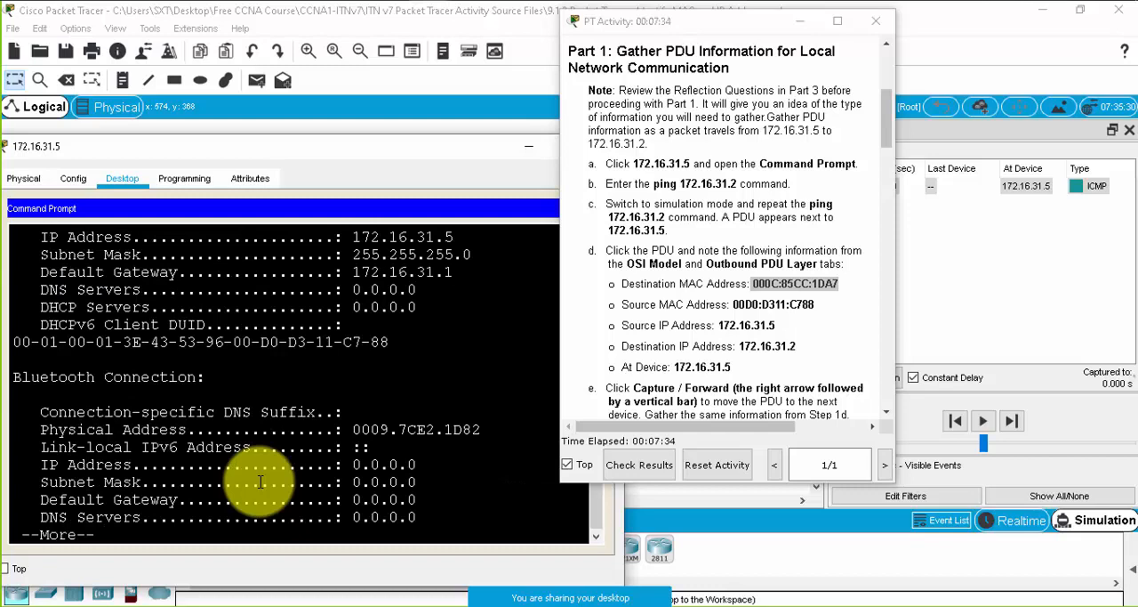
- Compare the GigabitEthernet0 physical address in the ipconfig output with the source MAC address in the instructions
scroll(252, 450, "up", 5)
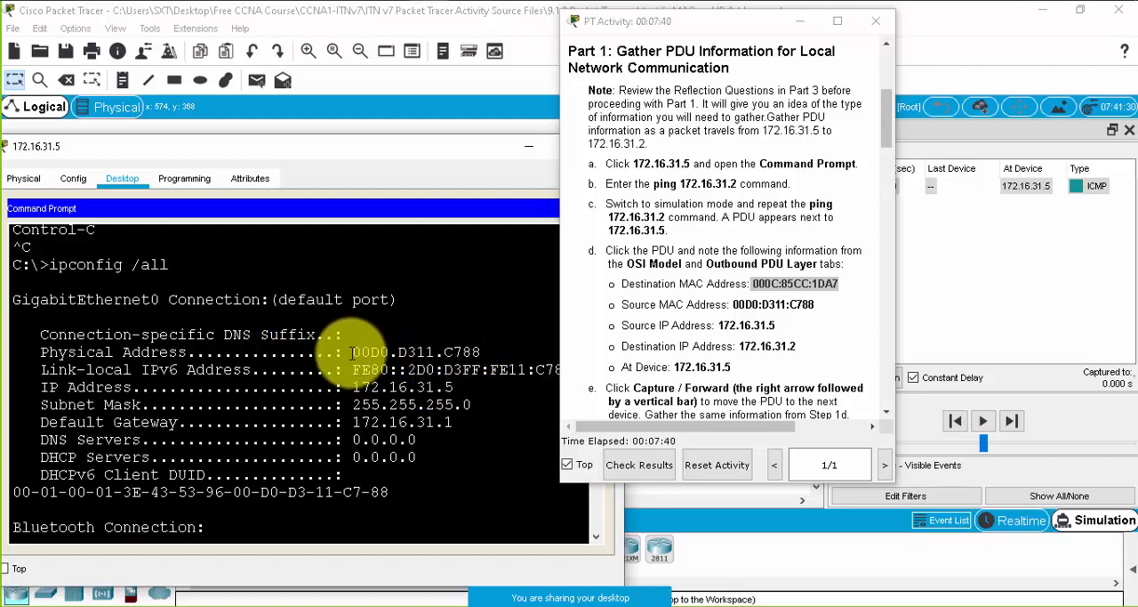
left_click_drag(354, 352, 476, 353)
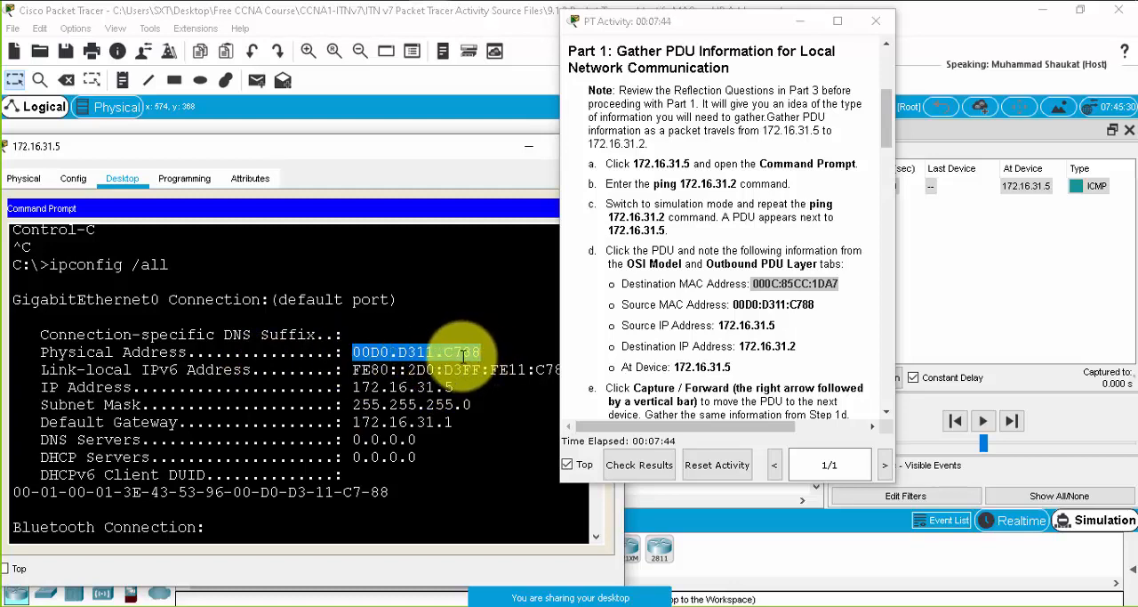
left_click(816, 304)
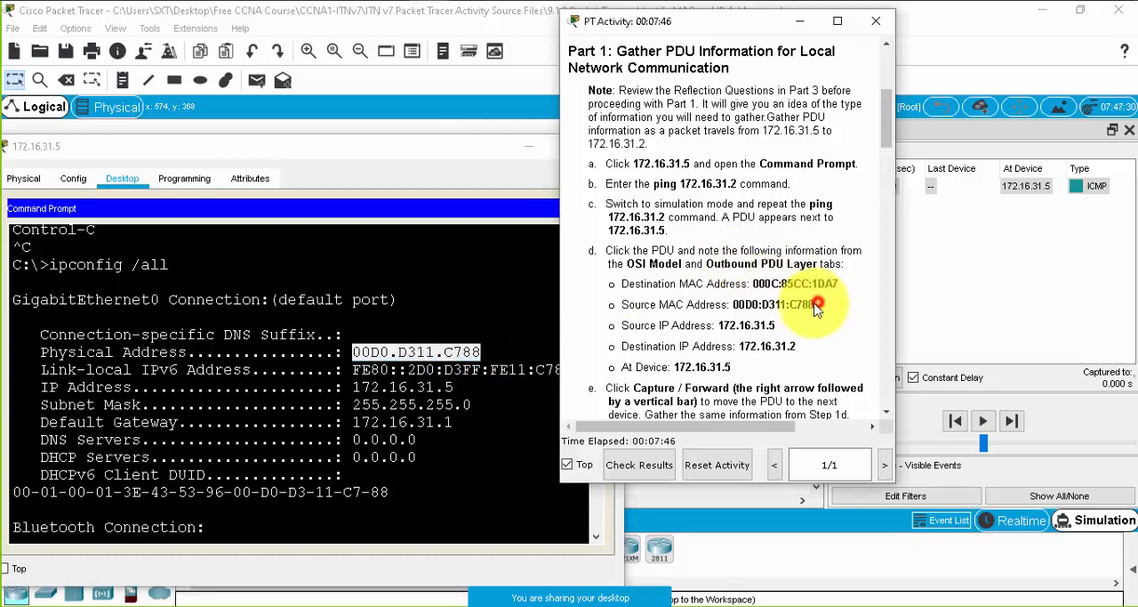
left_click_drag(816, 304, 765, 307)
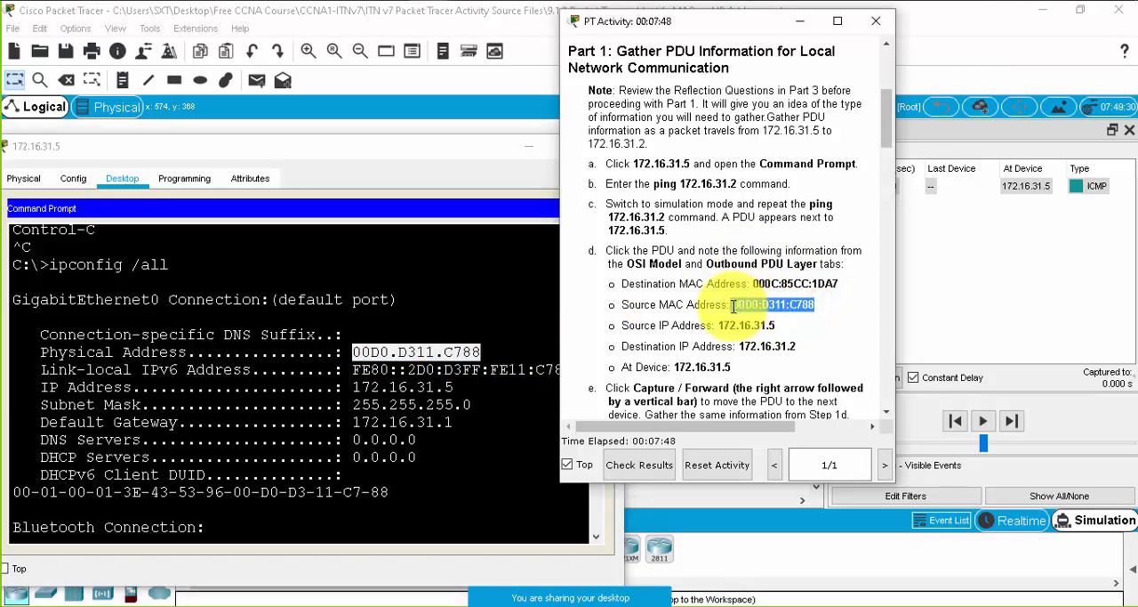
- Move the 172.16.31.5 window out of the way and open the command prompt of PC 172.16.31.2
left_click_drag(34, 156, 98, 167)
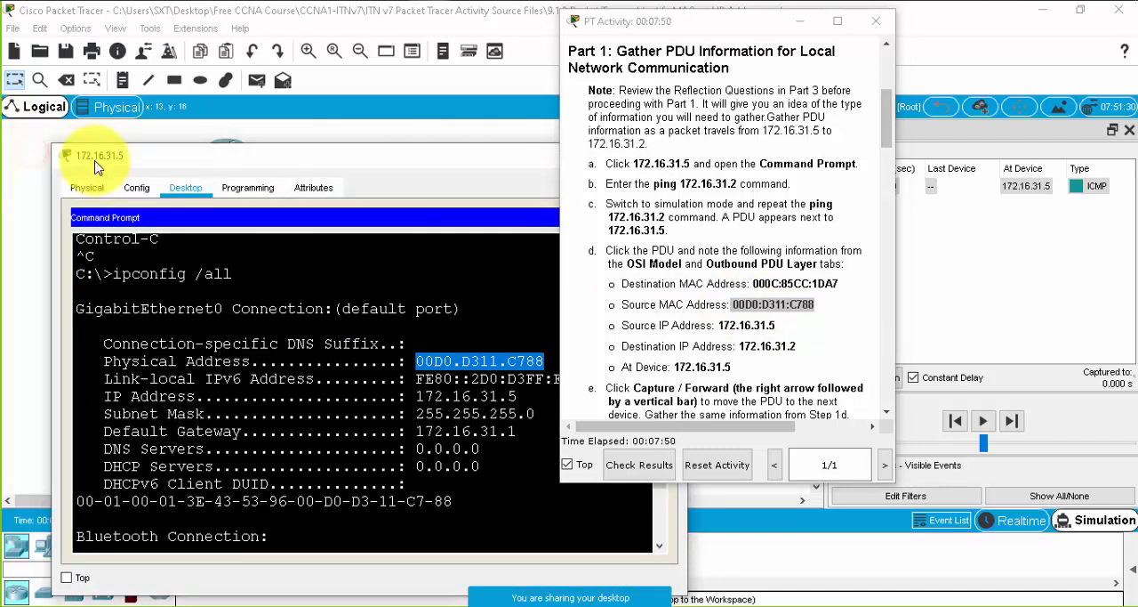
left_click_drag(483, 157, 472, 490)
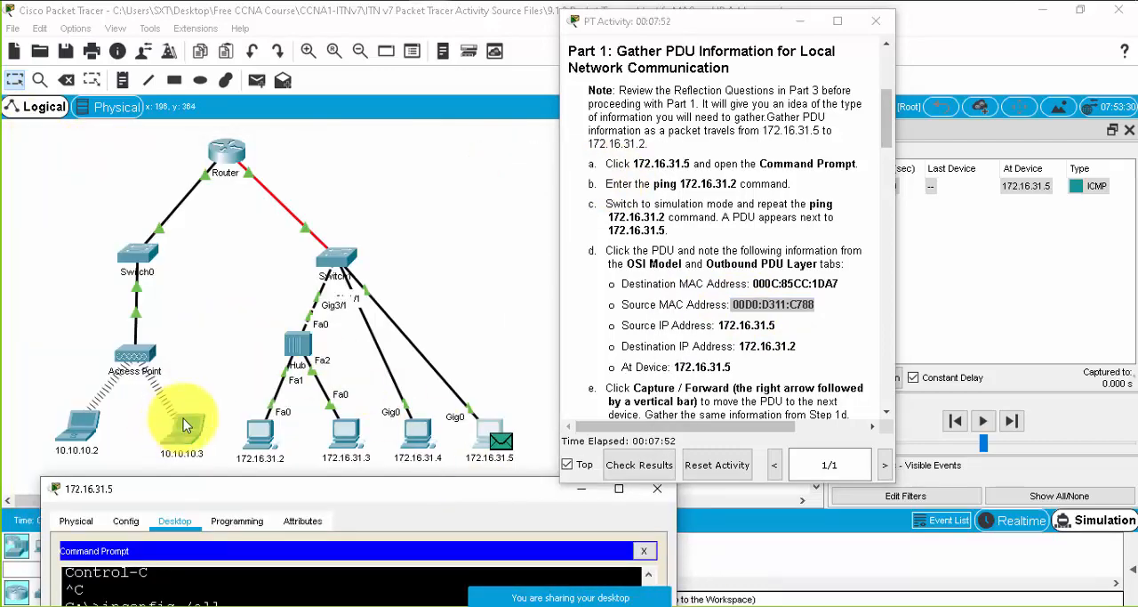
left_click(260, 431)
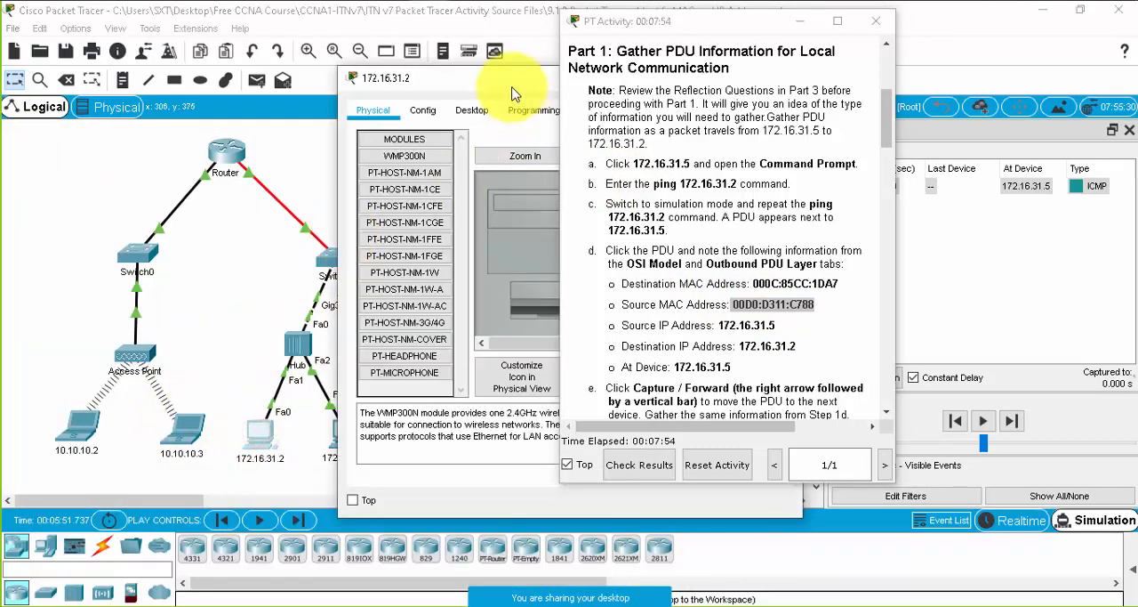
left_click_drag(507, 80, 190, 70)
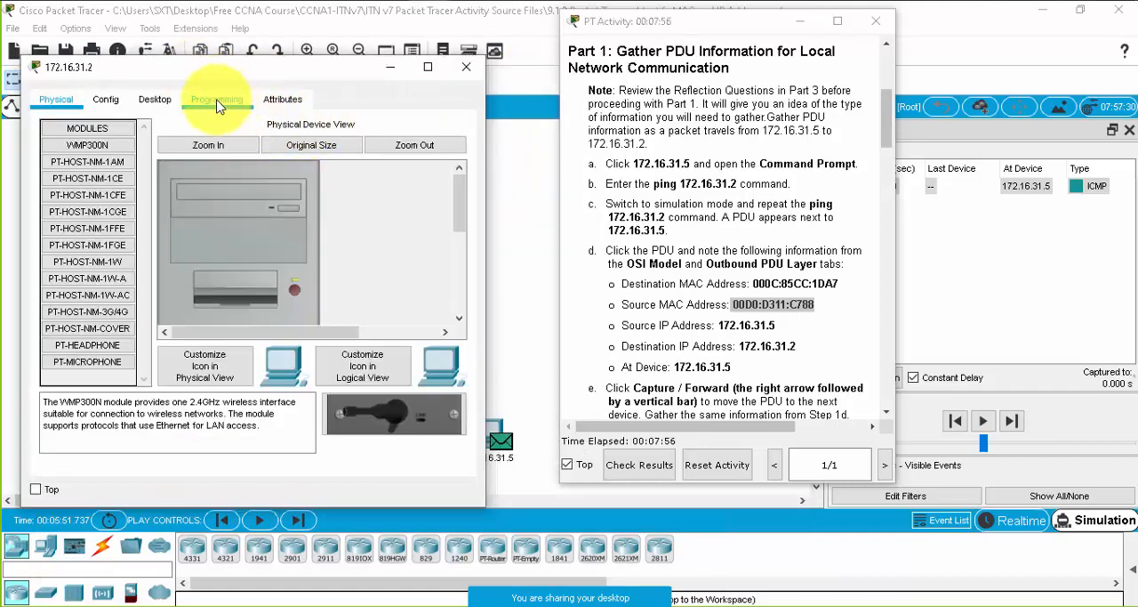
left_click(155, 99)
left_click(396, 165)
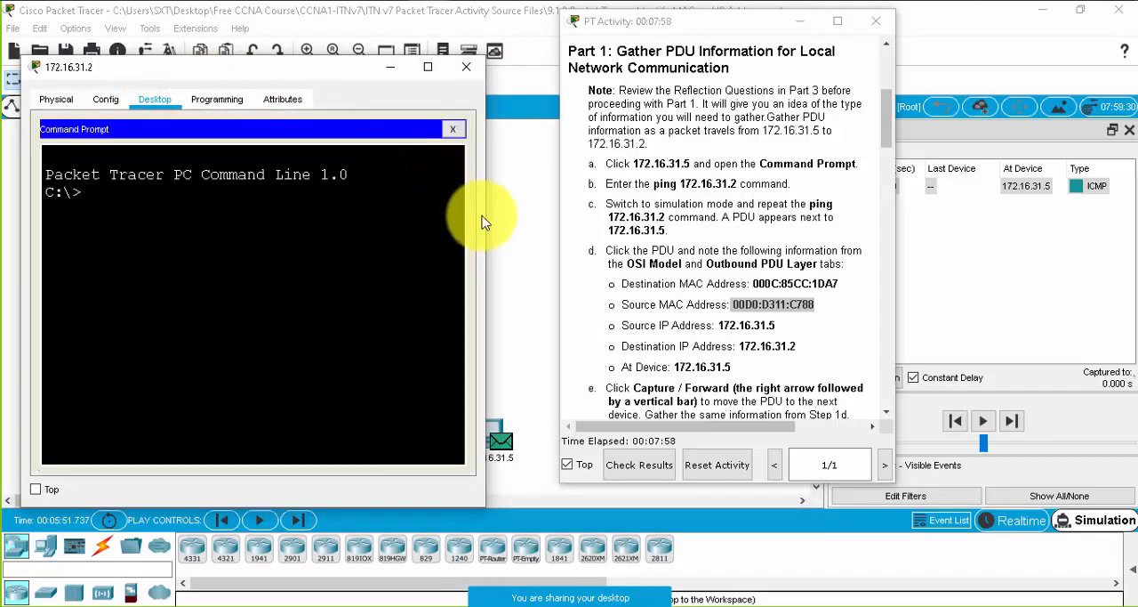
- Widen the 172.16.31.2 window and run ipconfig /all in its command prompt
left_click_drag(489, 206, 550, 204)
left_click(329, 233)
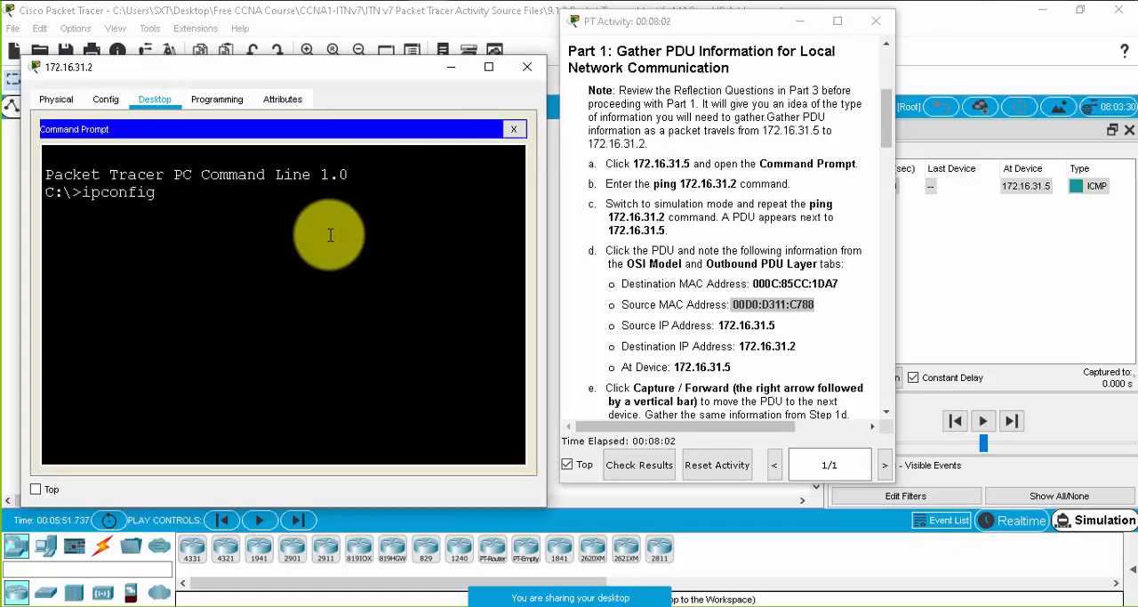
type("ipconfig /all")
key("Return")
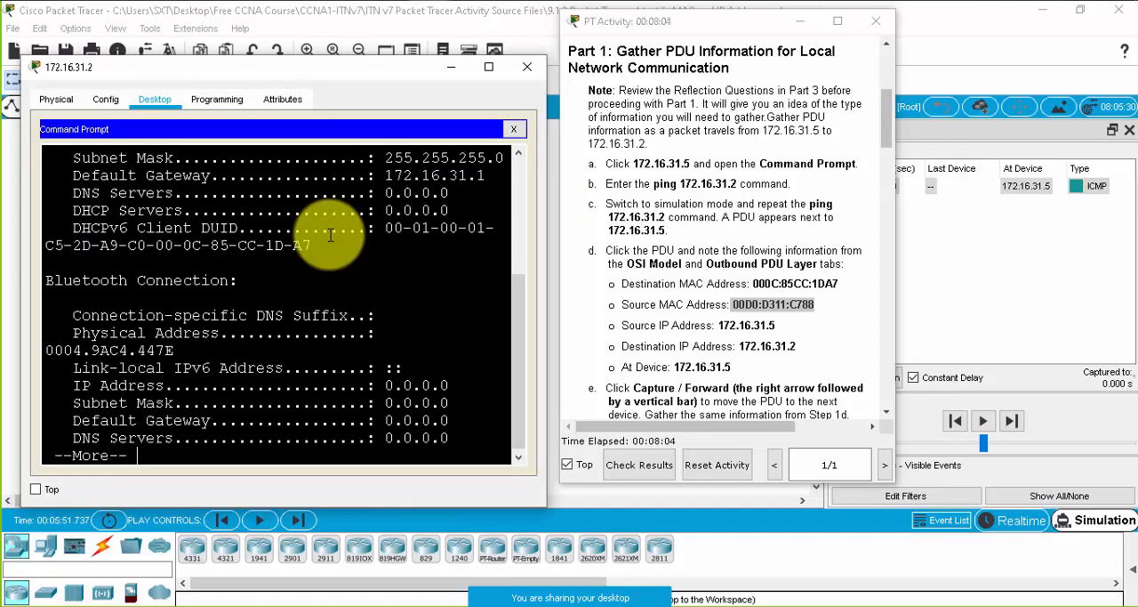
- Compare the FastEthernet0 physical address of 172.16.31.2 with the destination MAC address in the instructions, and minimise the PC window
scroll(330, 234, "up", 3)
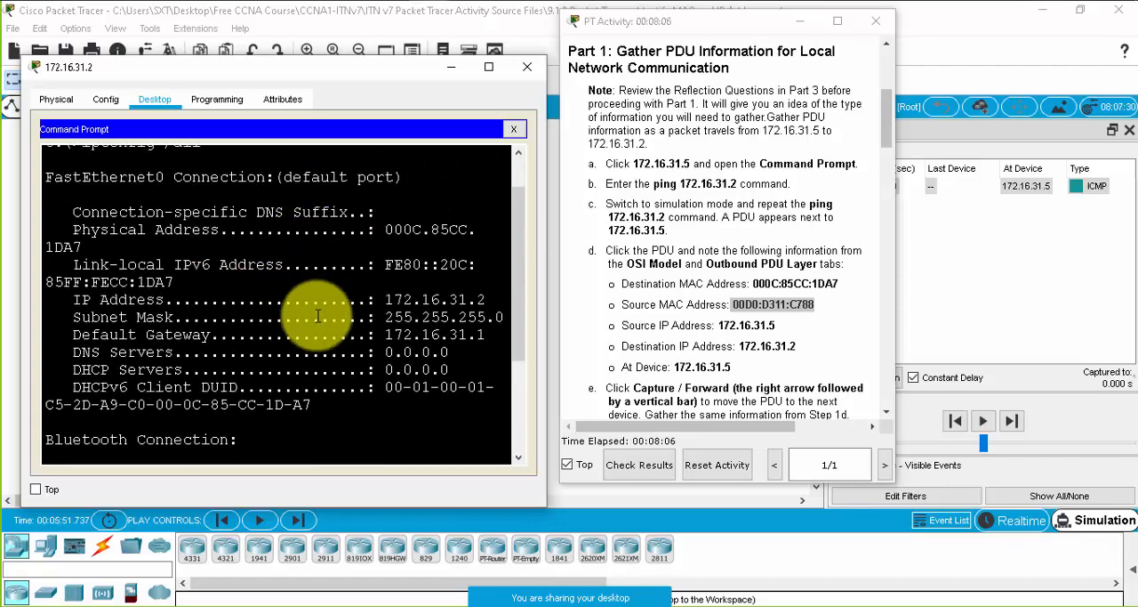
scroll(318, 315, "down", 1)
scroll(197, 394, "up", 2)
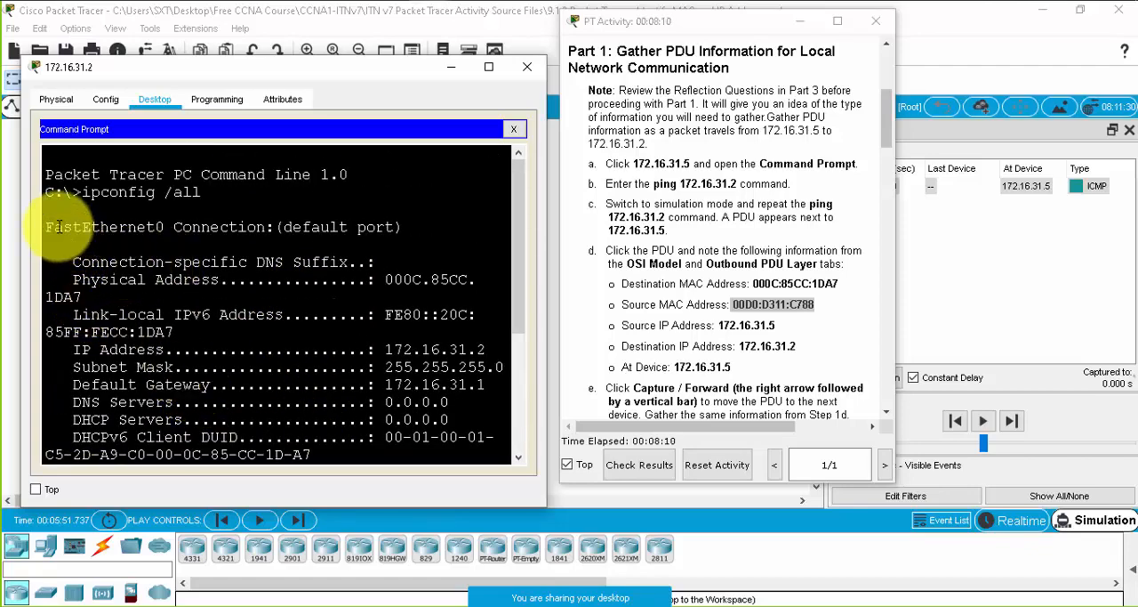
left_click_drag(55, 226, 164, 227)
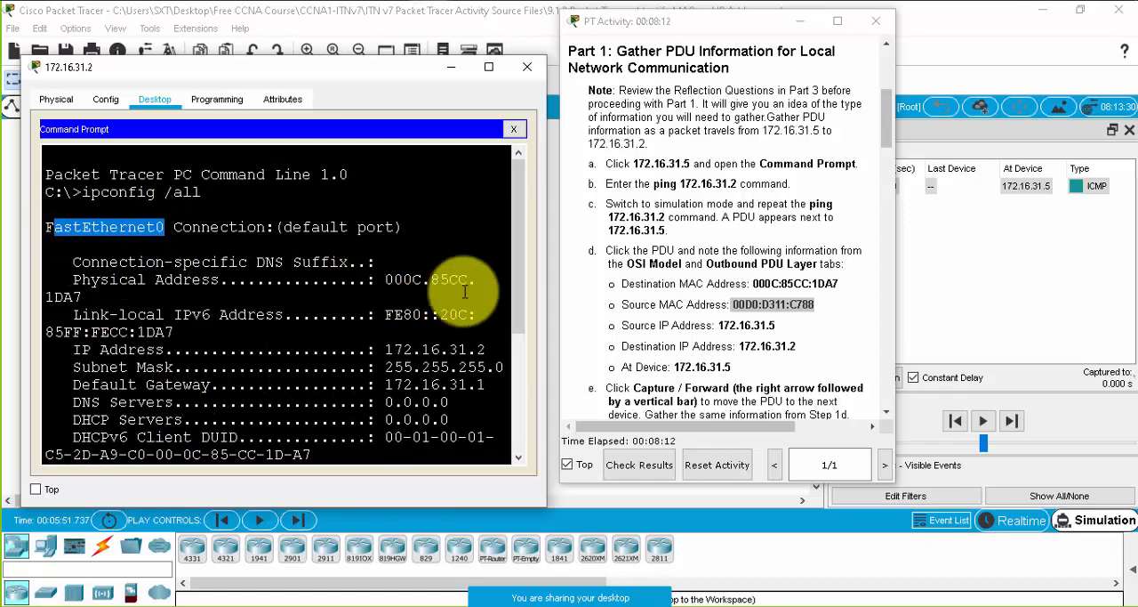
left_click_drag(547, 251, 639, 249)
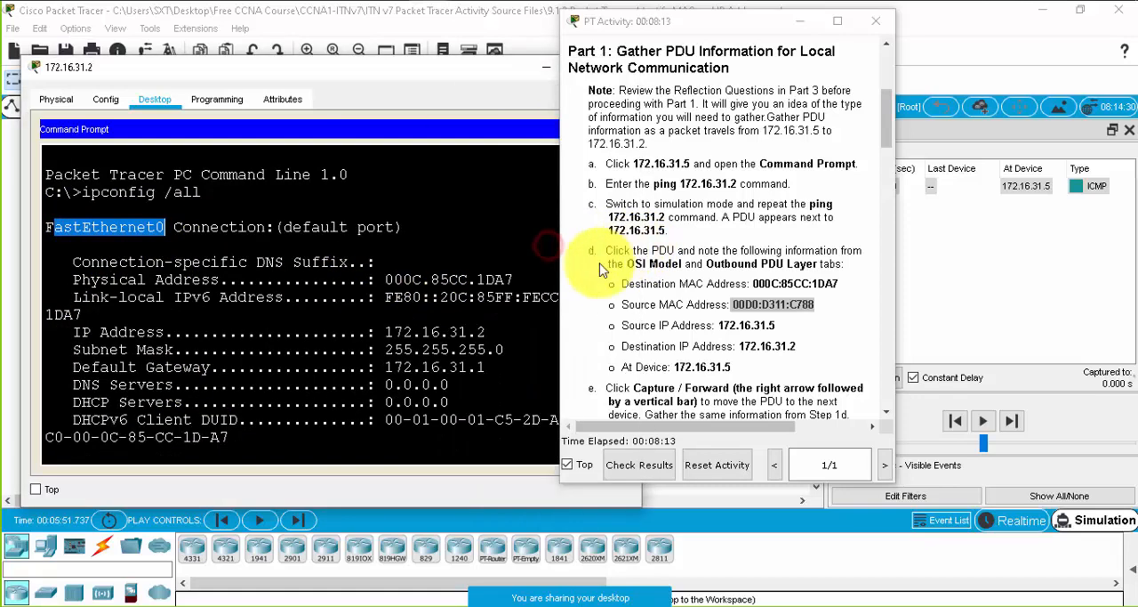
left_click(511, 279)
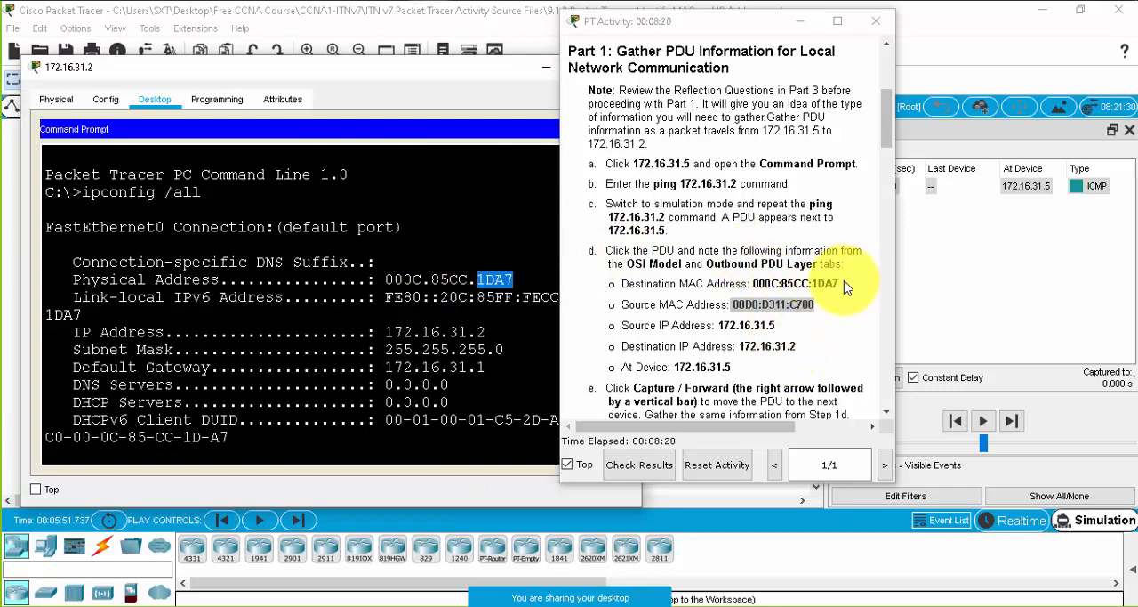
left_click_drag(840, 284, 756, 283)
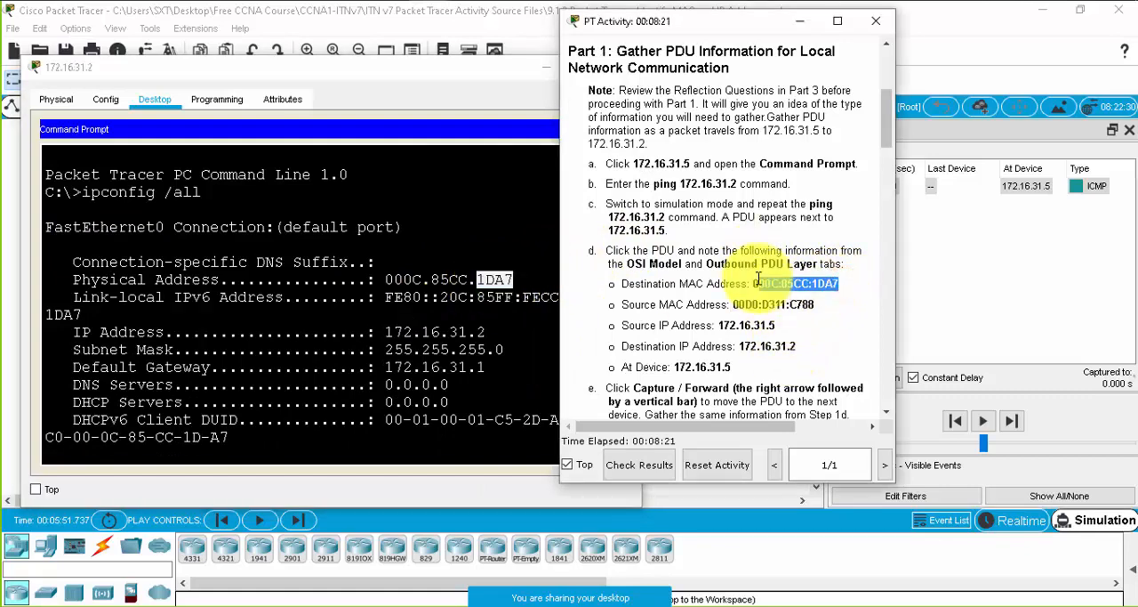
left_click(546, 68)
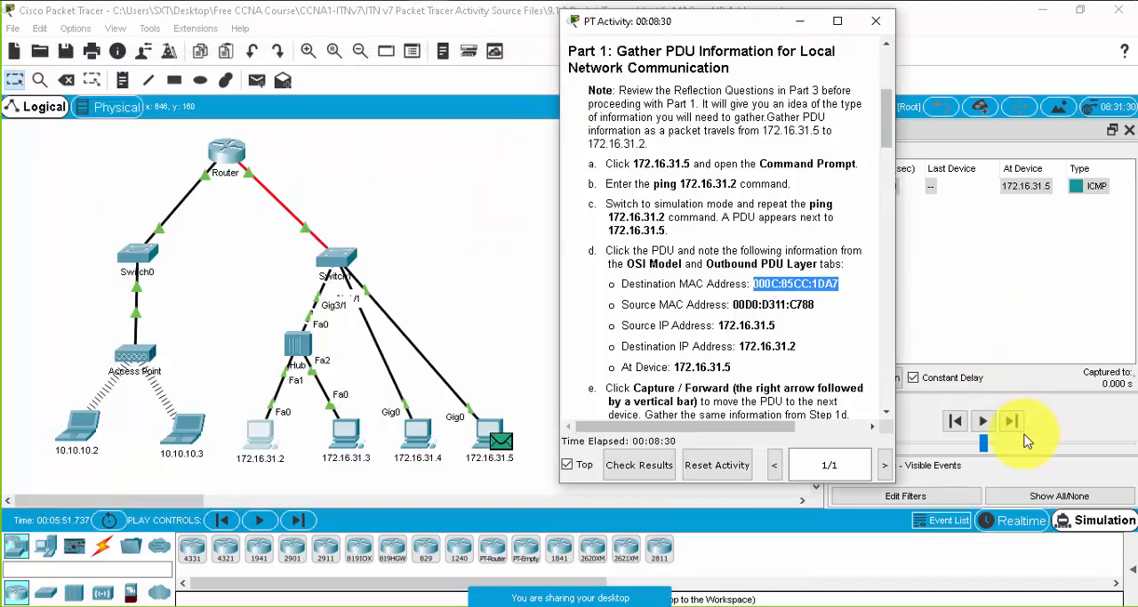
- Switch to realtime mode and back to simulation mode, and run ping 172.16.31.2 again from PC 172.16.31.5
left_click(989, 521)
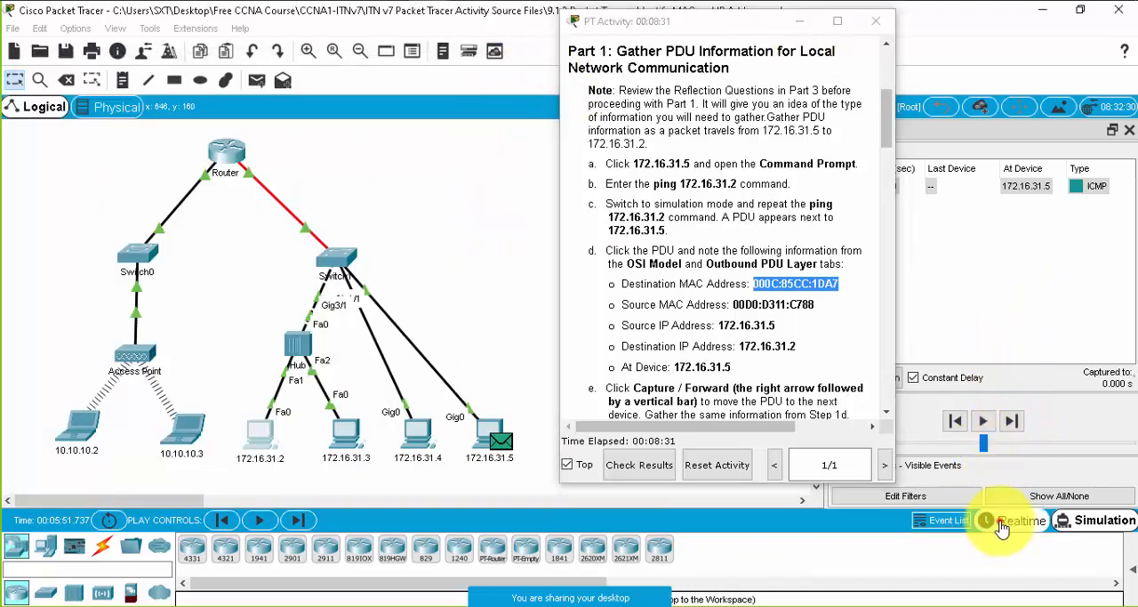
left_click(1100, 524)
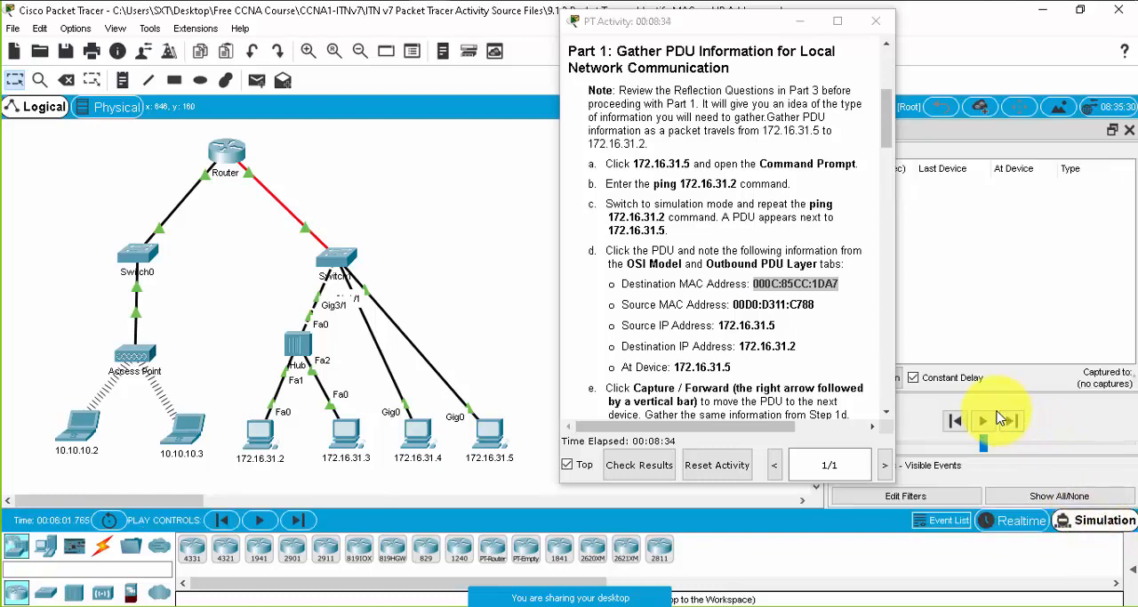
left_click(491, 436)
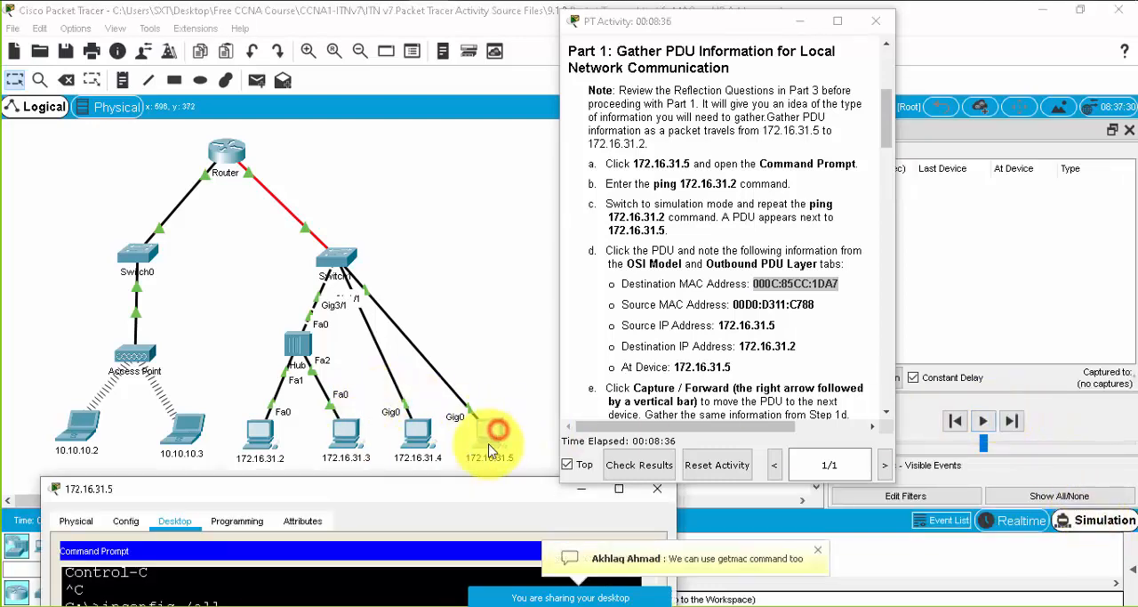
left_click_drag(434, 489, 394, 153)
scroll(438, 318, "down", 3)
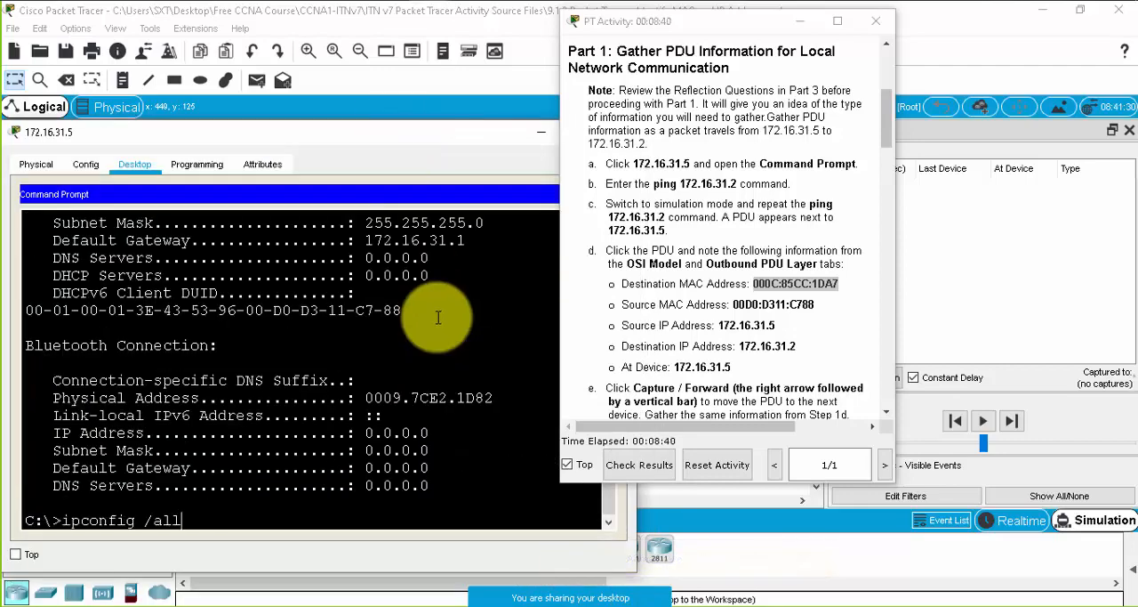
key("Return")
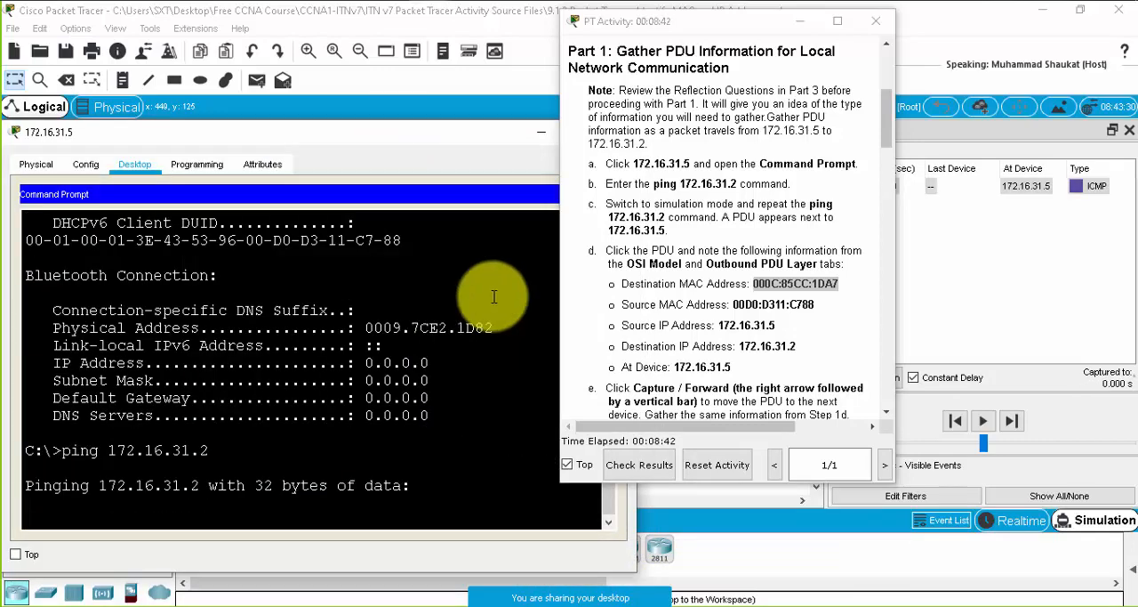
- Forward the PDU from 172.16.31.5 to Switch1 and compare the MAC addresses in its PDU details with the example spreadsheet
left_click(540, 132)
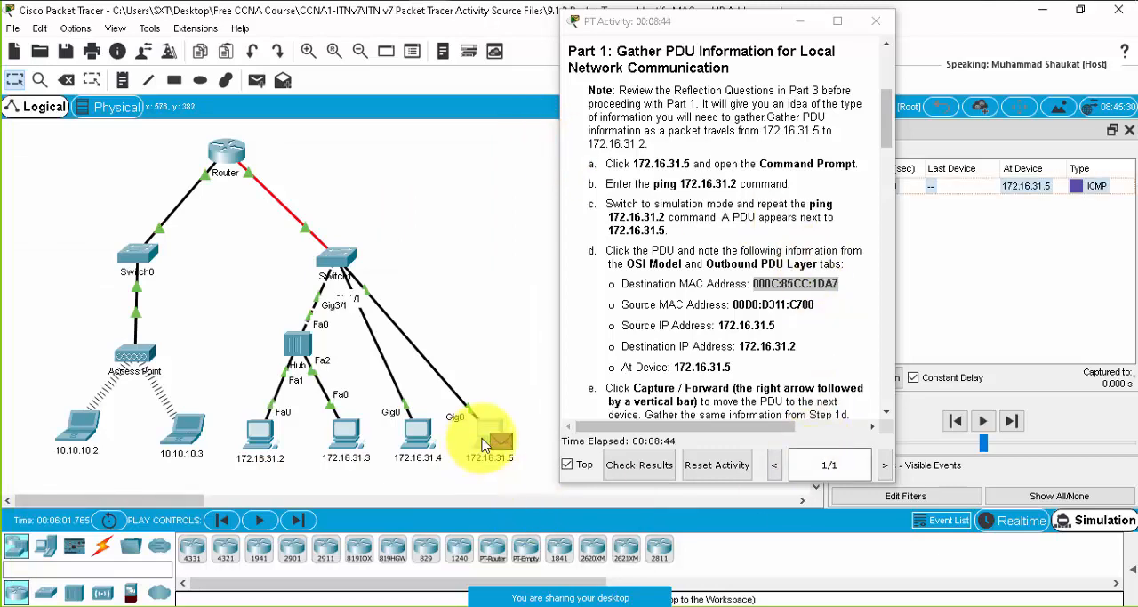
left_click(1016, 423)
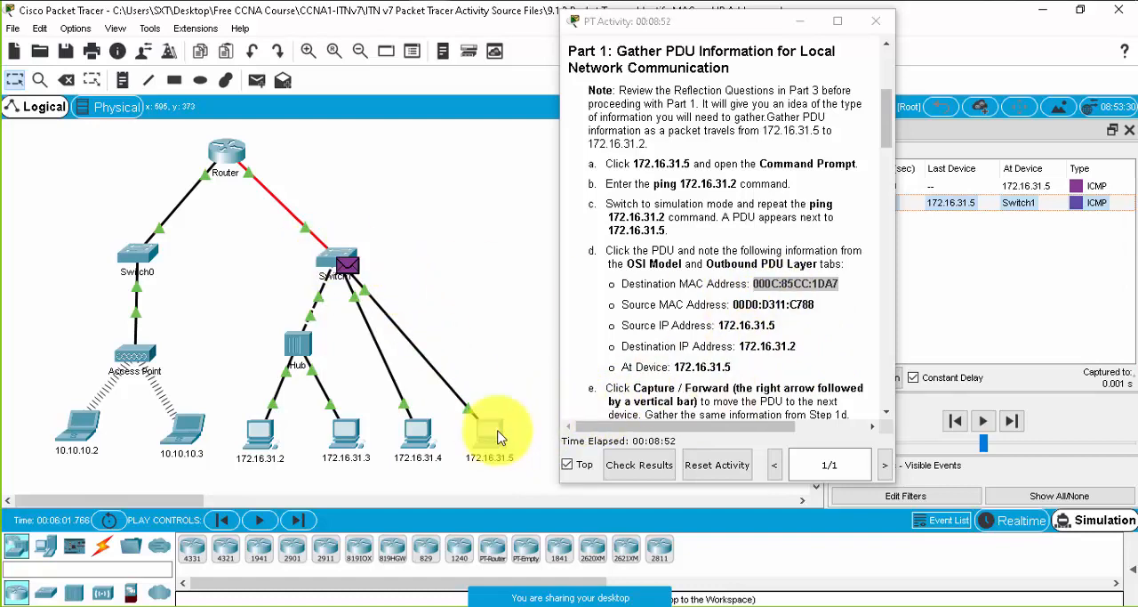
scroll(733, 342, "down", 4)
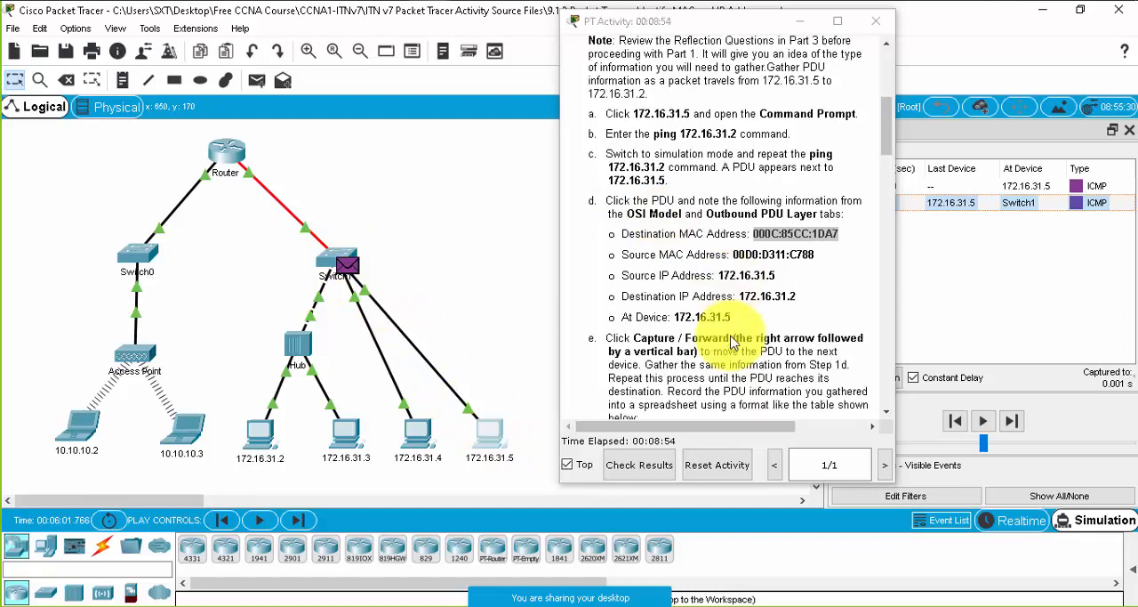
scroll(733, 342, "down", 3)
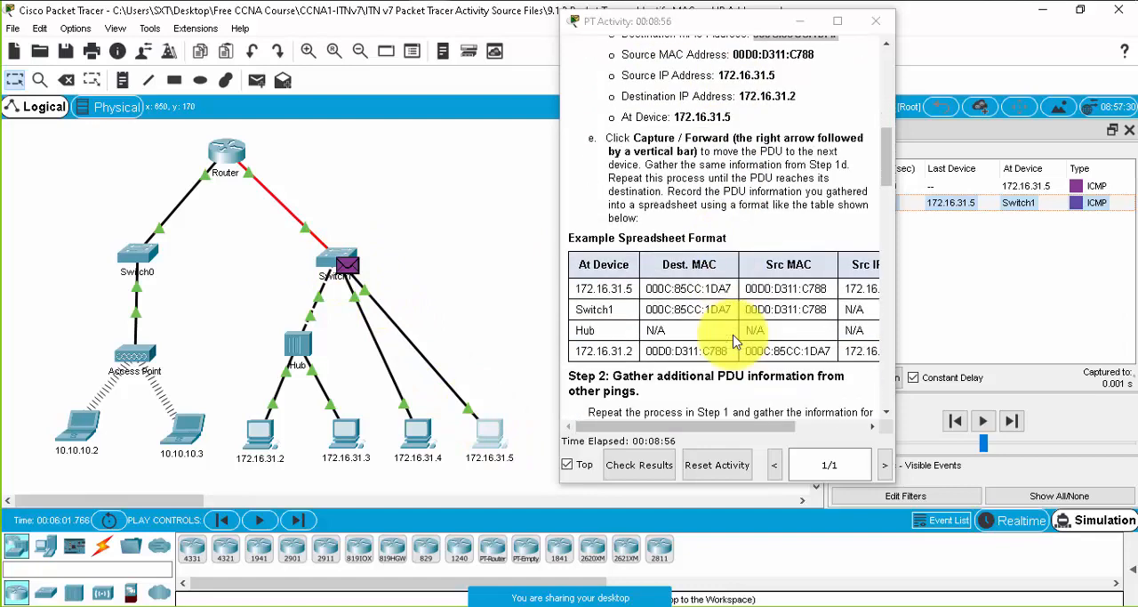
left_click(914, 206)
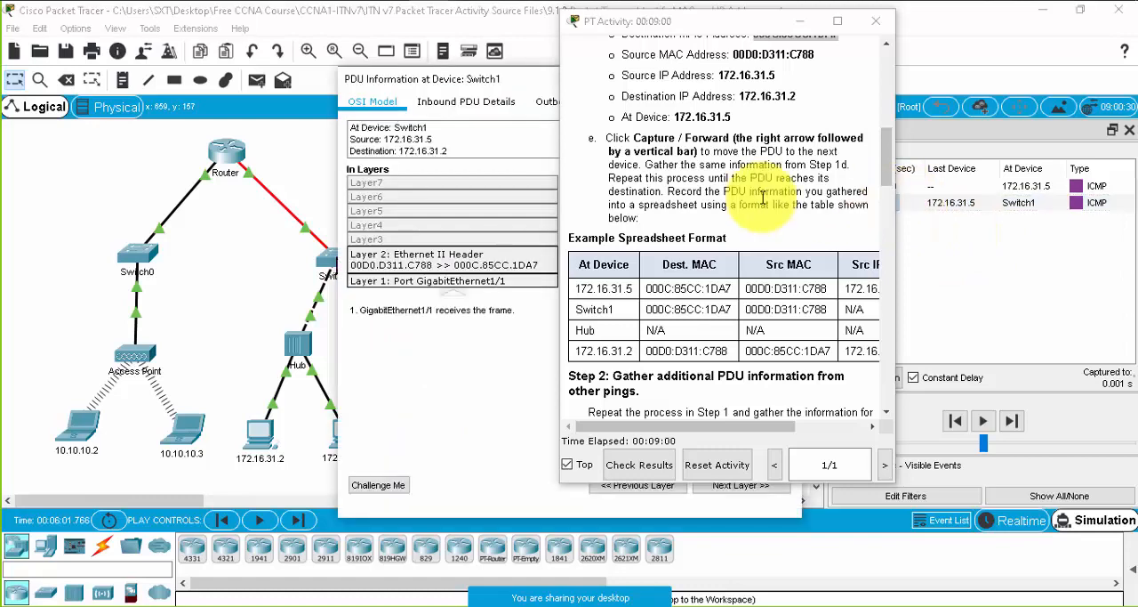
left_click(395, 134)
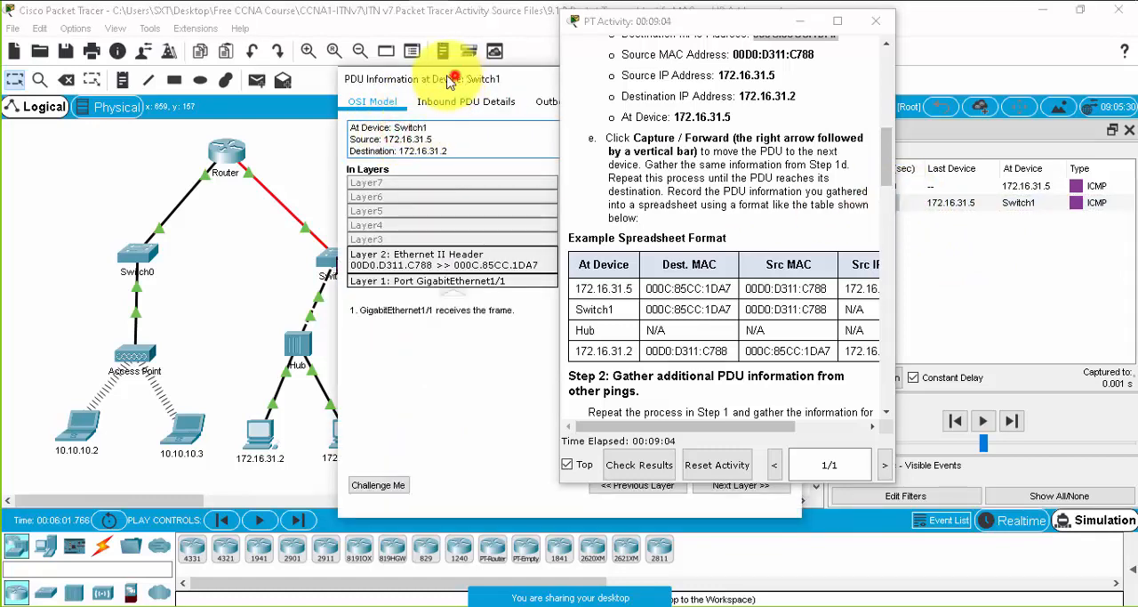
left_click_drag(454, 79, 264, 68)
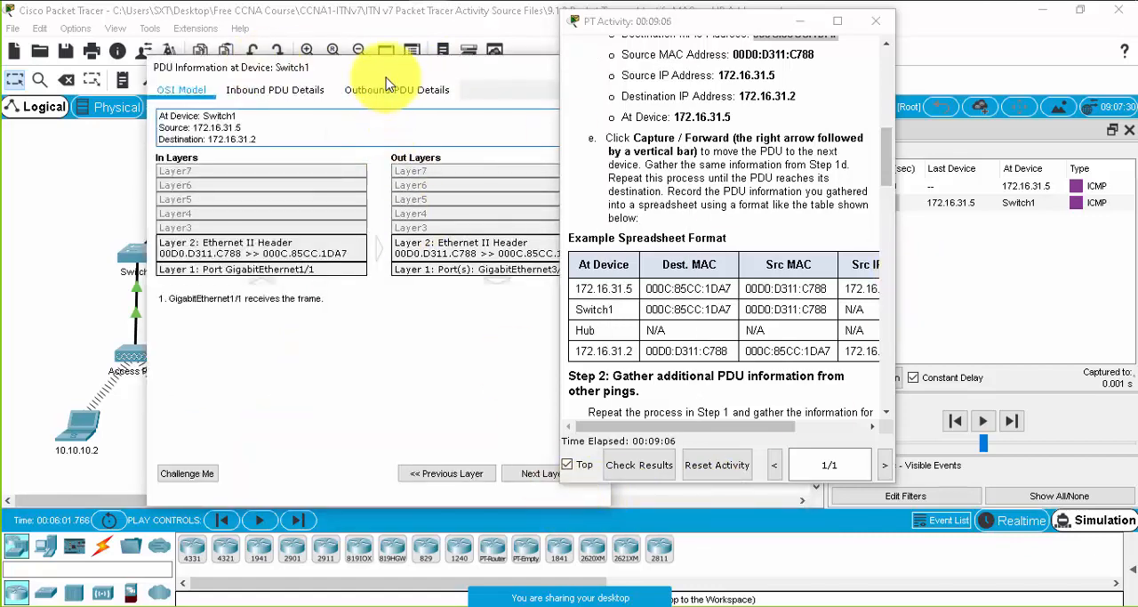
left_click_drag(385, 73, 303, 59)
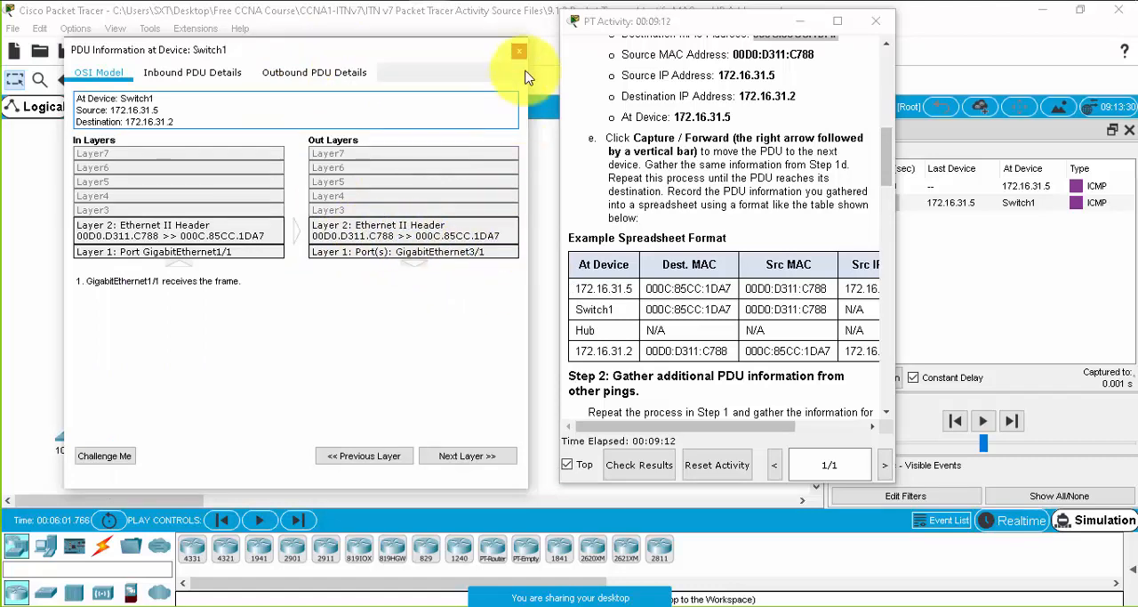
- Forward the PDU from Switch1 to the Hub and examine the in and out layers in the Hub's PDU details
left_click(1014, 420)
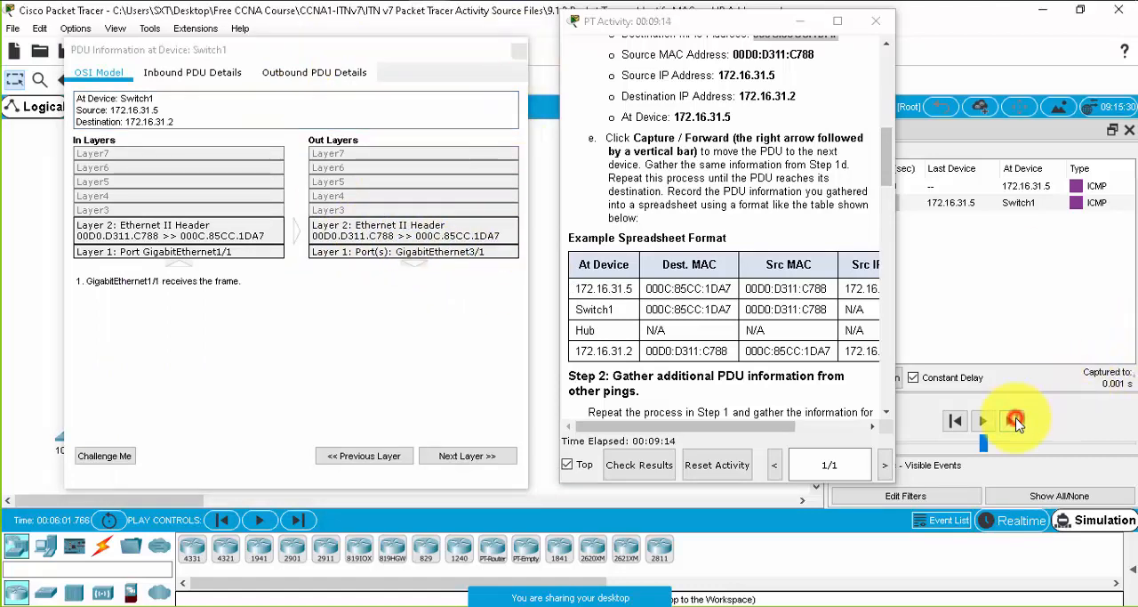
left_click(520, 50)
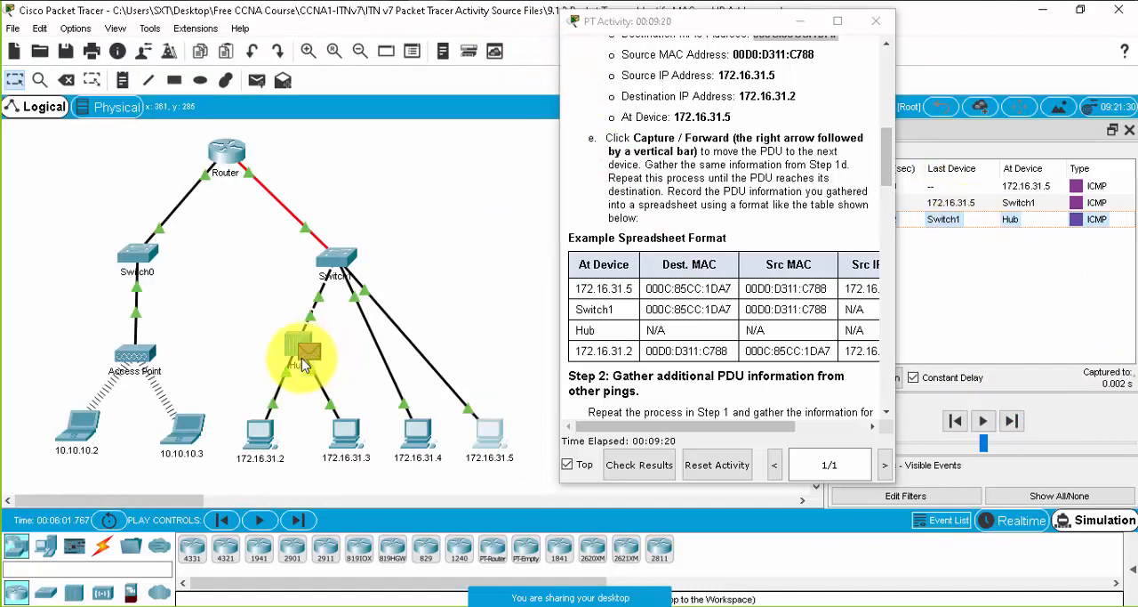
left_click(959, 222)
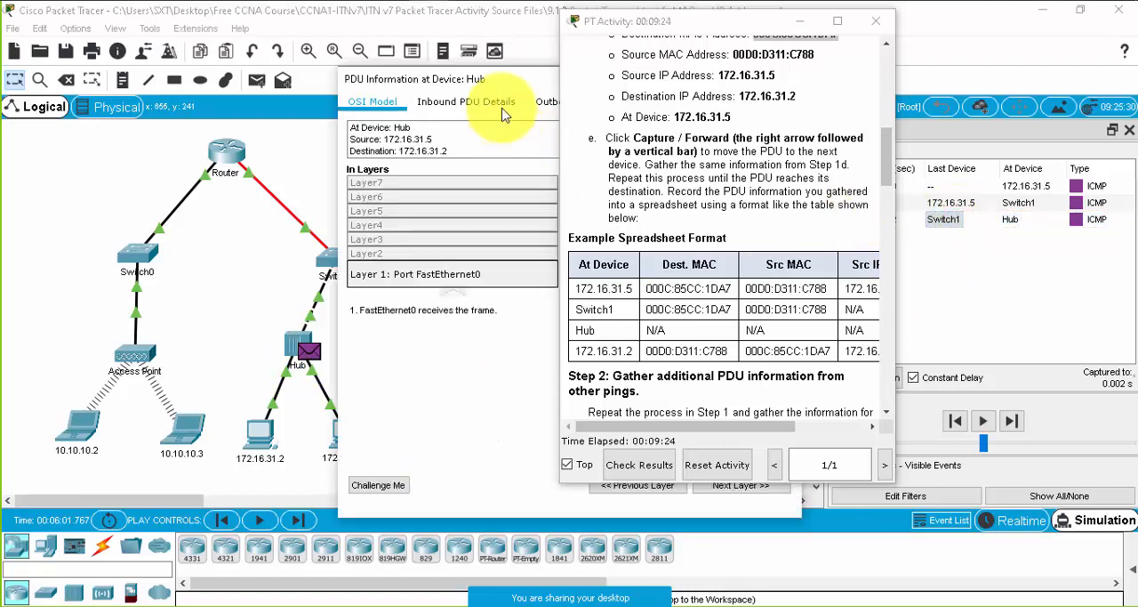
left_click_drag(480, 78, 120, 27)
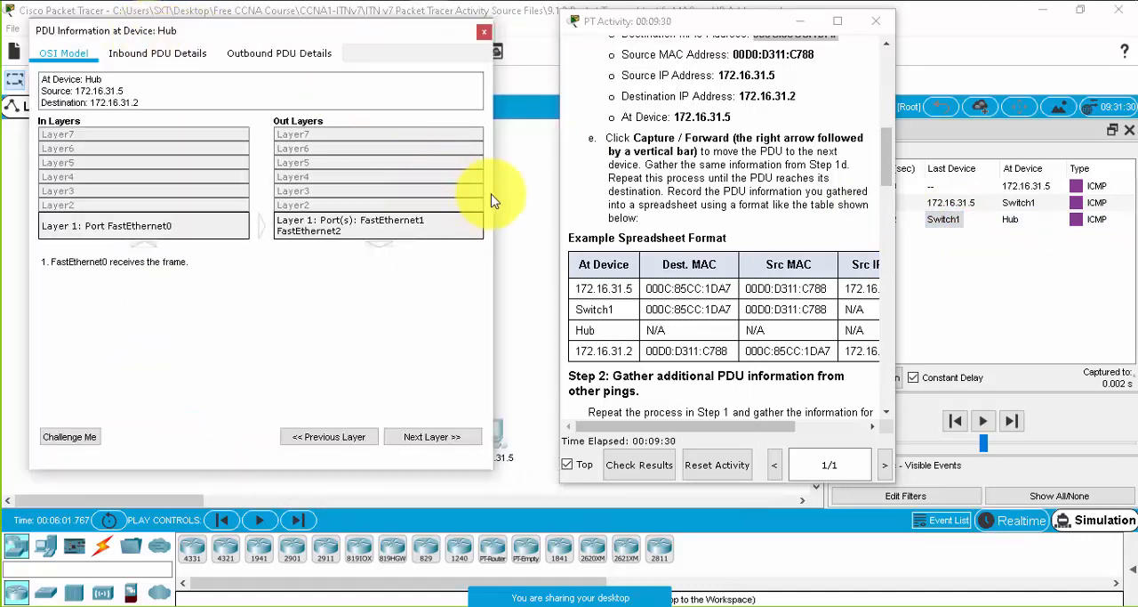
left_click_drag(494, 195, 539, 192)
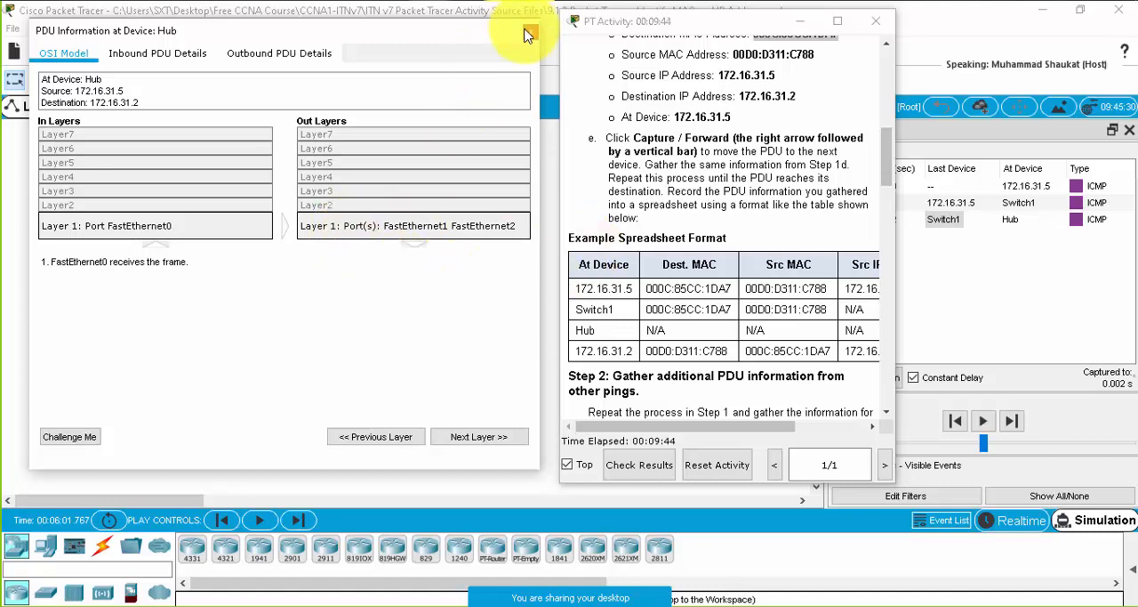
- Narrow the Simulation Panel to fit beside the instructions and forward the PDU from the Hub to its connected PCs
left_click_drag(452, 36, 920, 165)
left_click(376, 373)
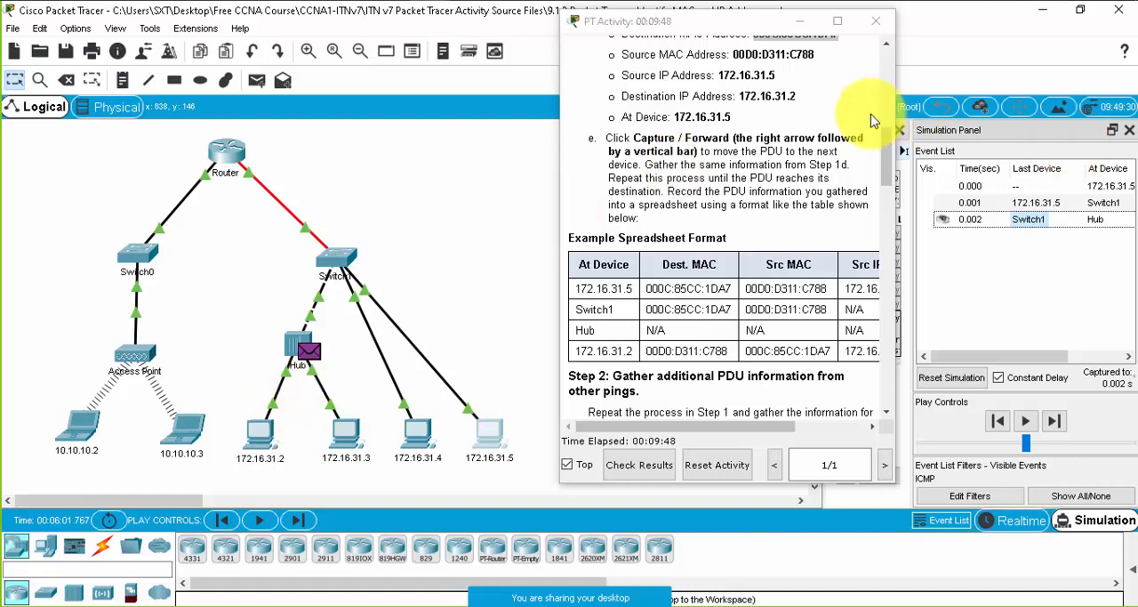
left_click(1054, 421)
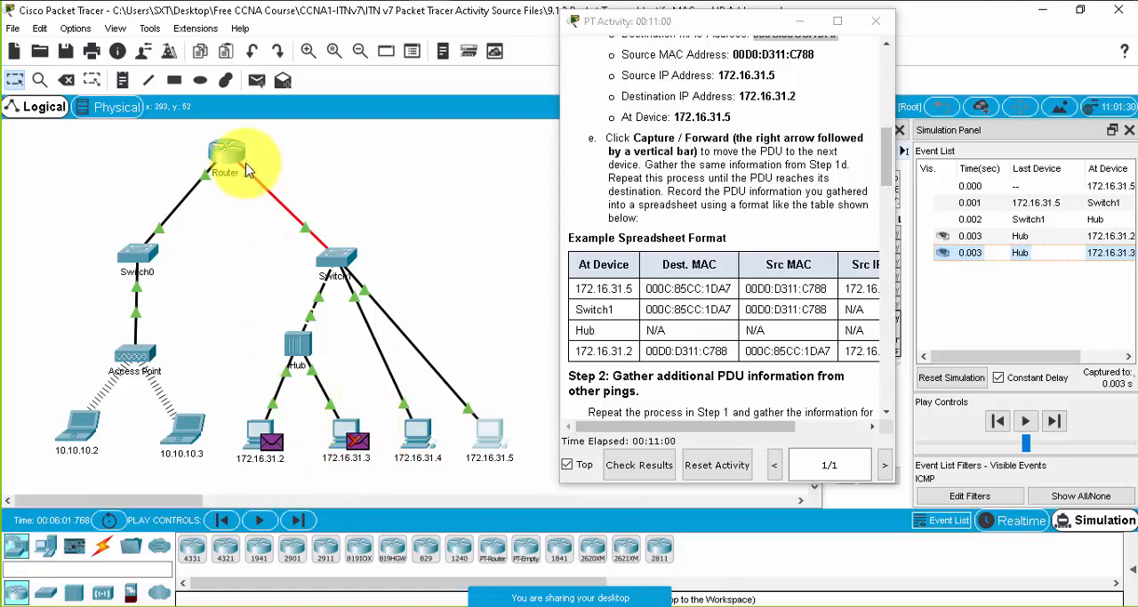
- Check the PDU's position in the topology and widen the activity instructions to fit every column of the example spreadsheet
mouse_move(223, 161)
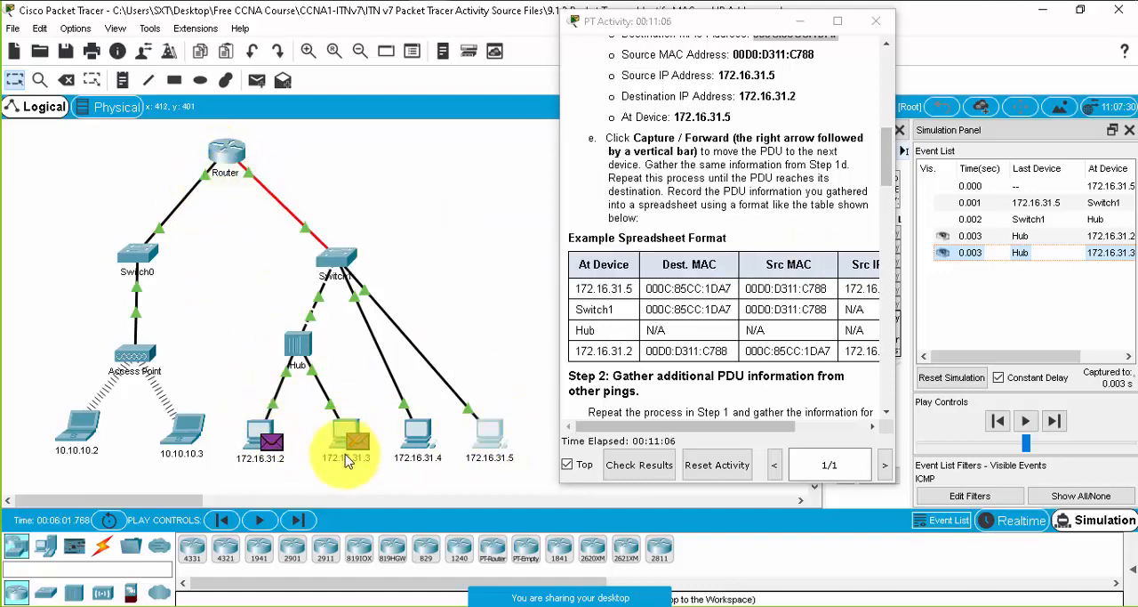
mouse_move(203, 431)
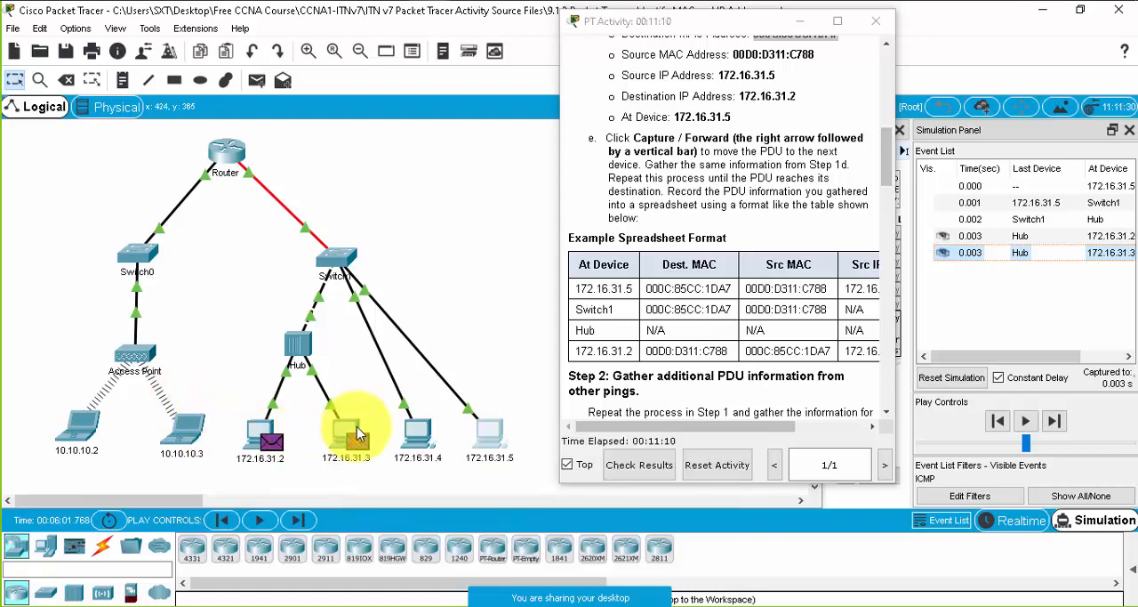
mouse_move(360, 435)
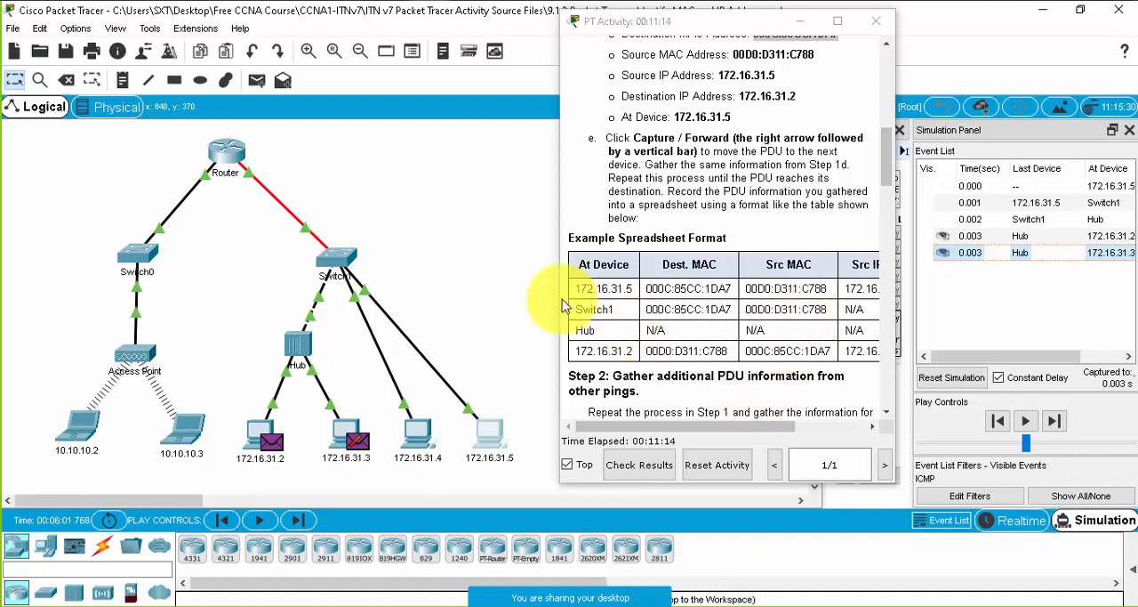
left_click_drag(557, 286, 458, 285)
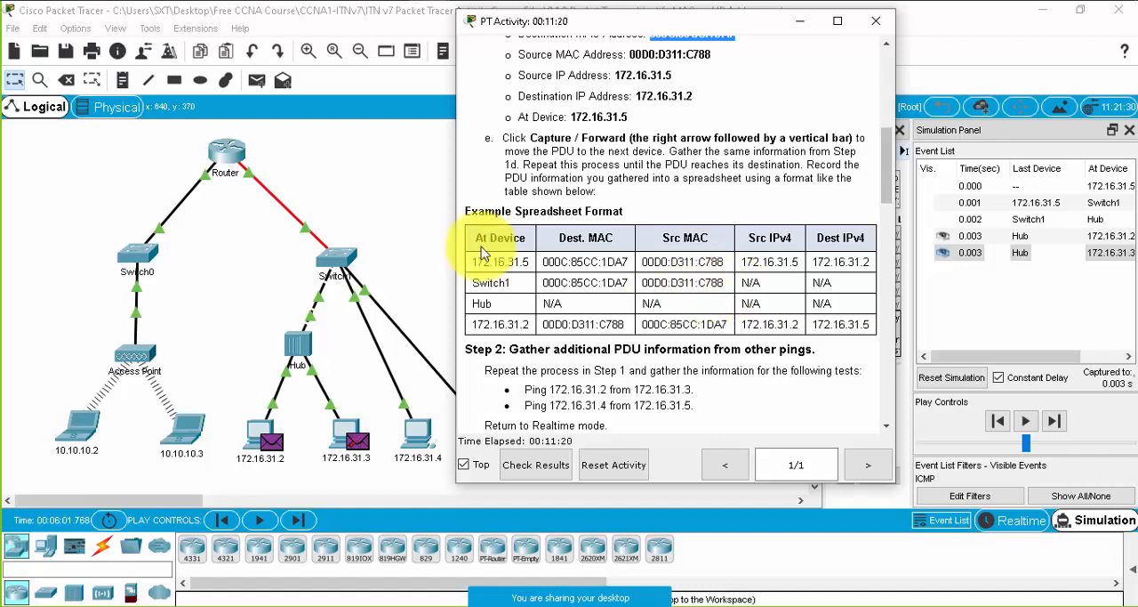
- Review the destination and source MAC and IPv4 addresses in the 172.16.31.5 row of the example spreadsheet
left_click_drag(465, 212, 635, 221)
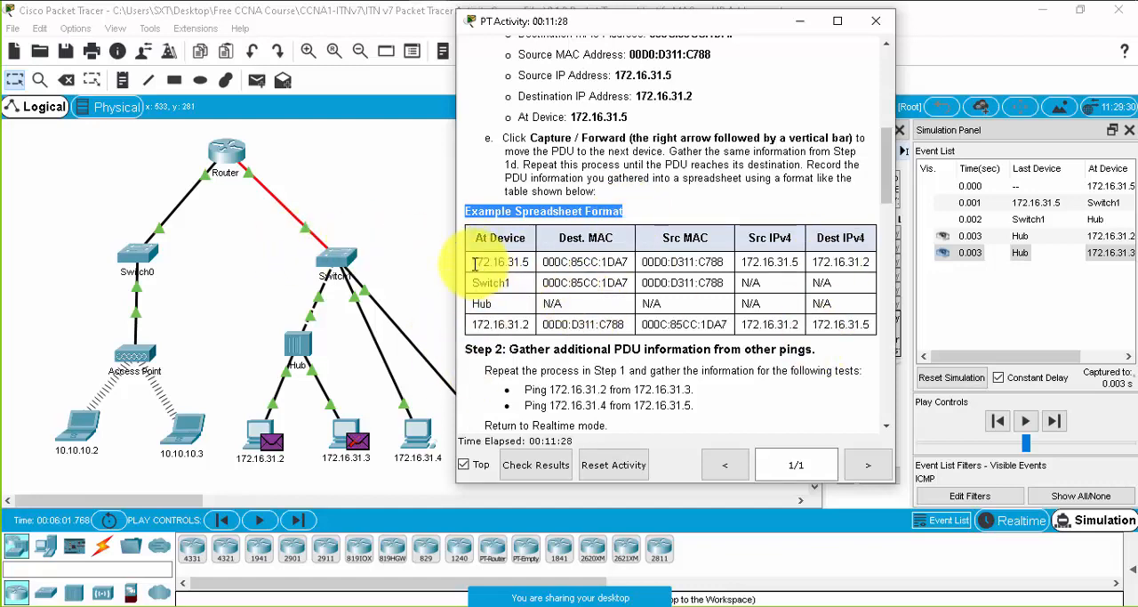
left_click_drag(474, 261, 534, 261)
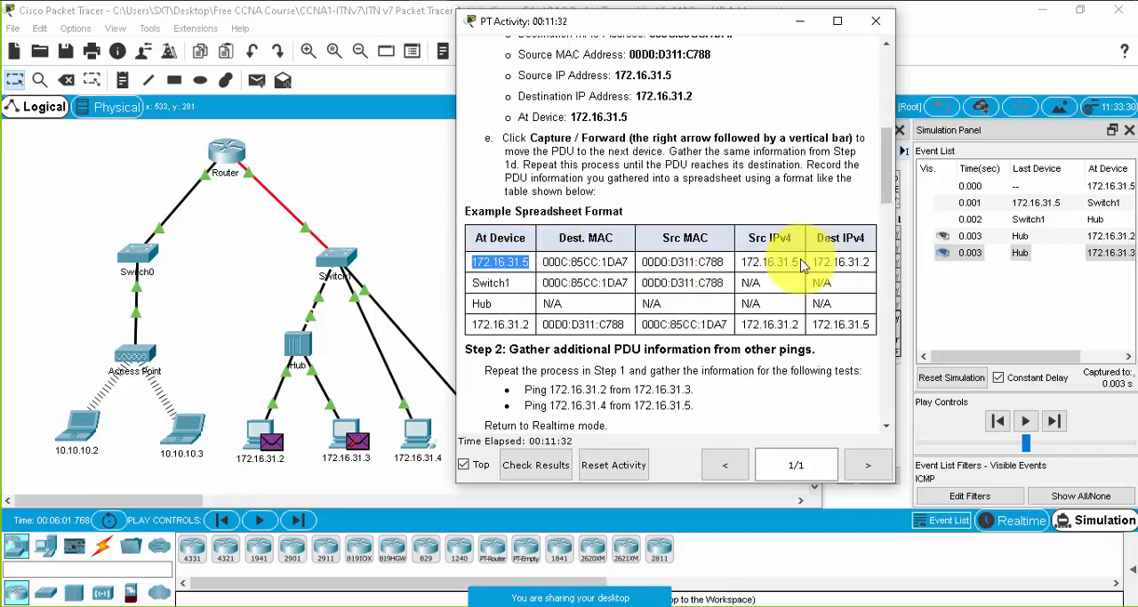
left_click_drag(740, 262, 812, 262)
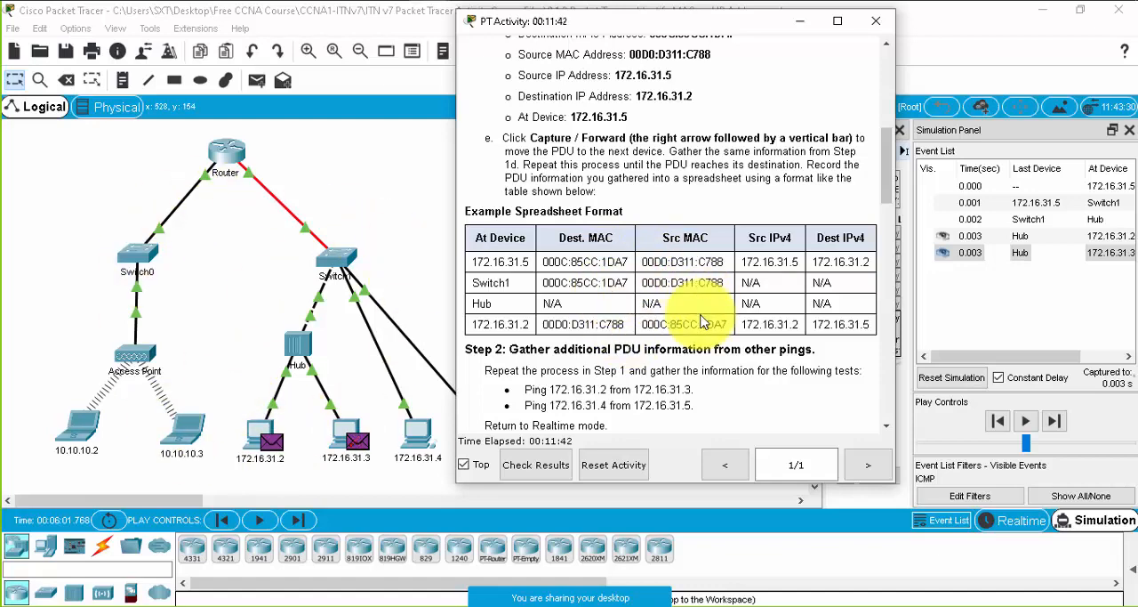
double_click(498, 283)
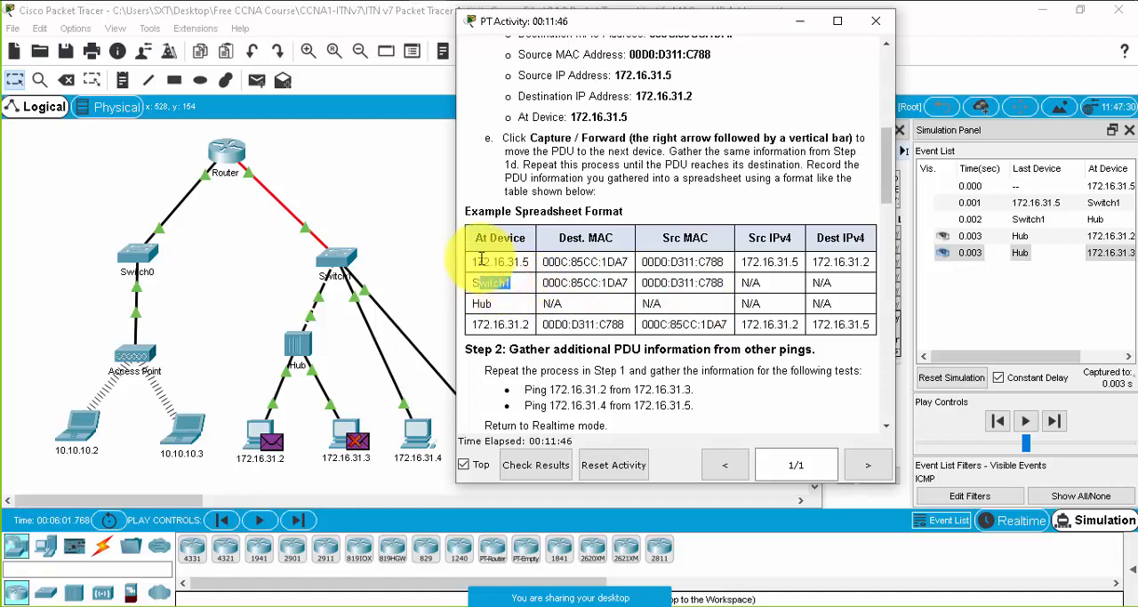
left_click_drag(477, 258, 706, 258)
left_click(691, 261)
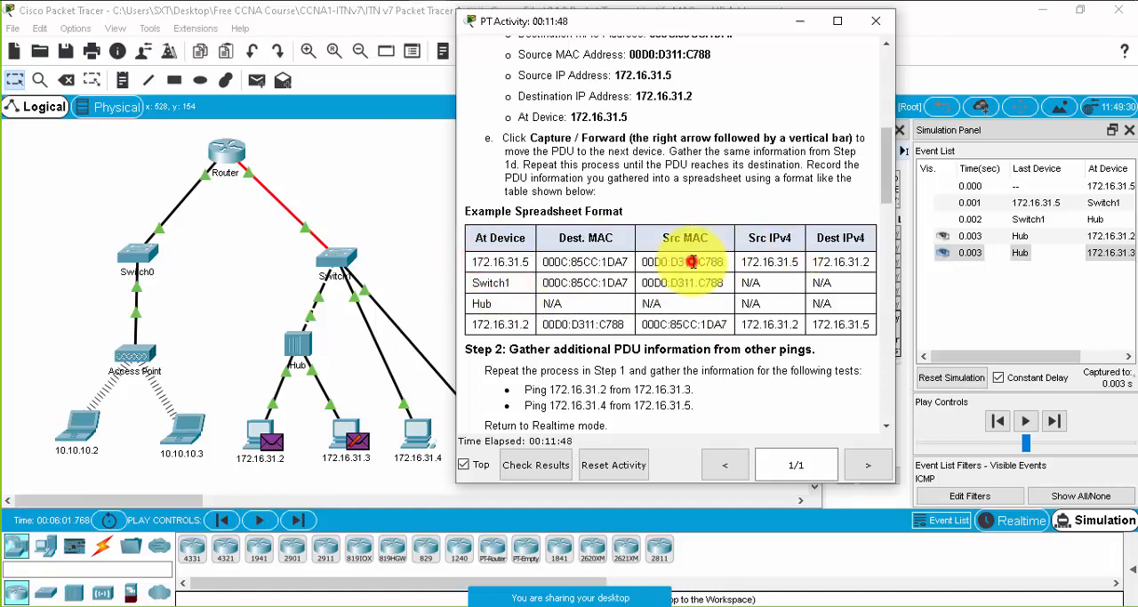
left_click(599, 259)
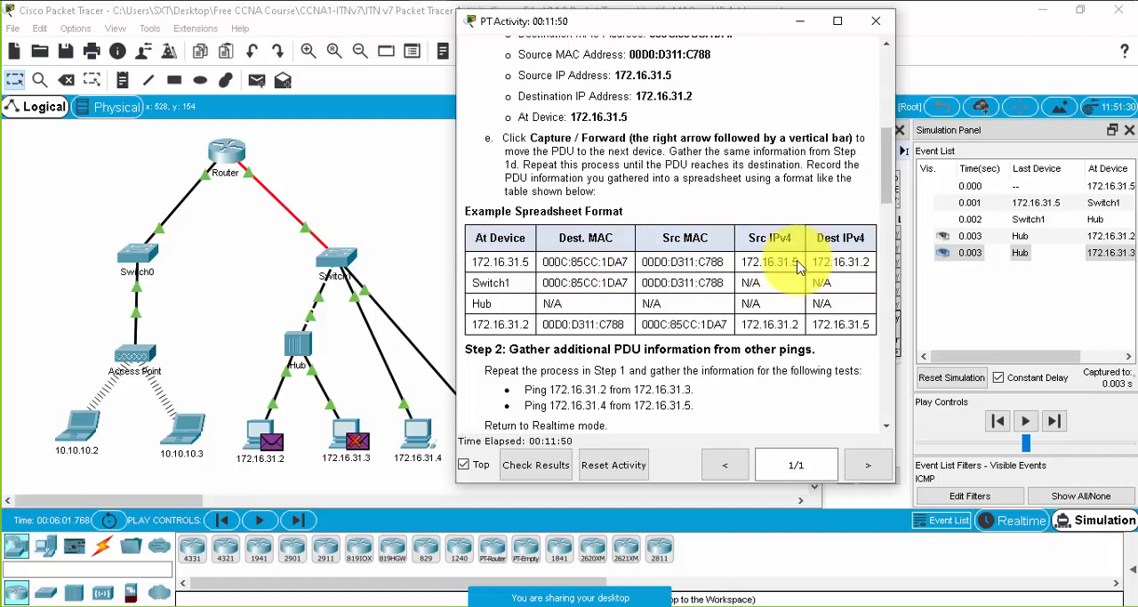
left_click(786, 262)
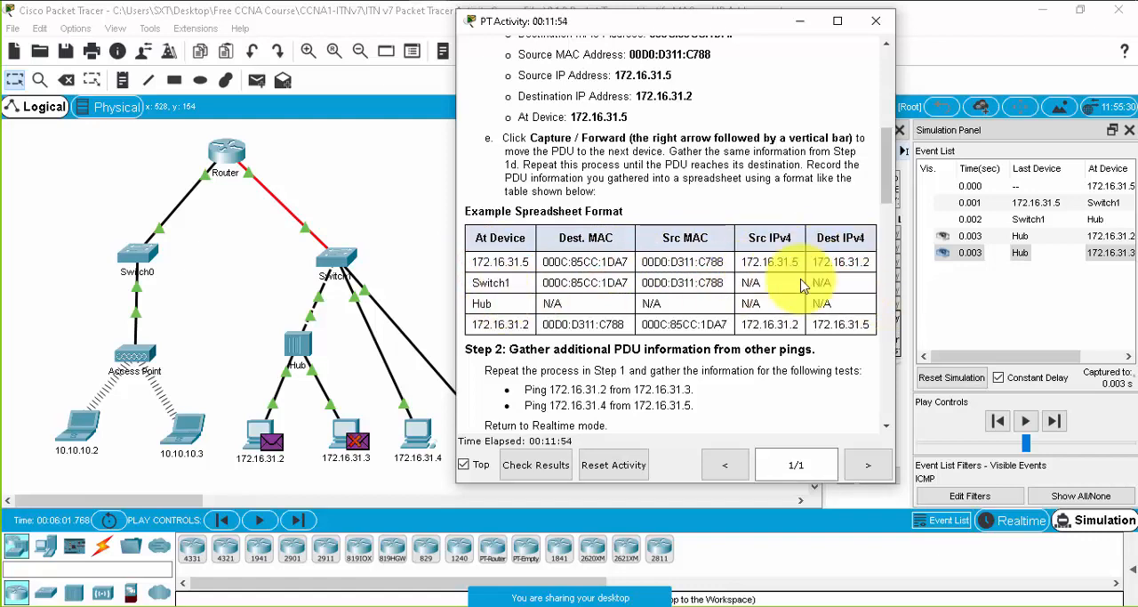
- Compare the MAC and IPv4 entries in the Switch1 row of the example spreadsheet with those in the Hub row
left_click(853, 284)
left_click_drag(854, 284, 748, 285)
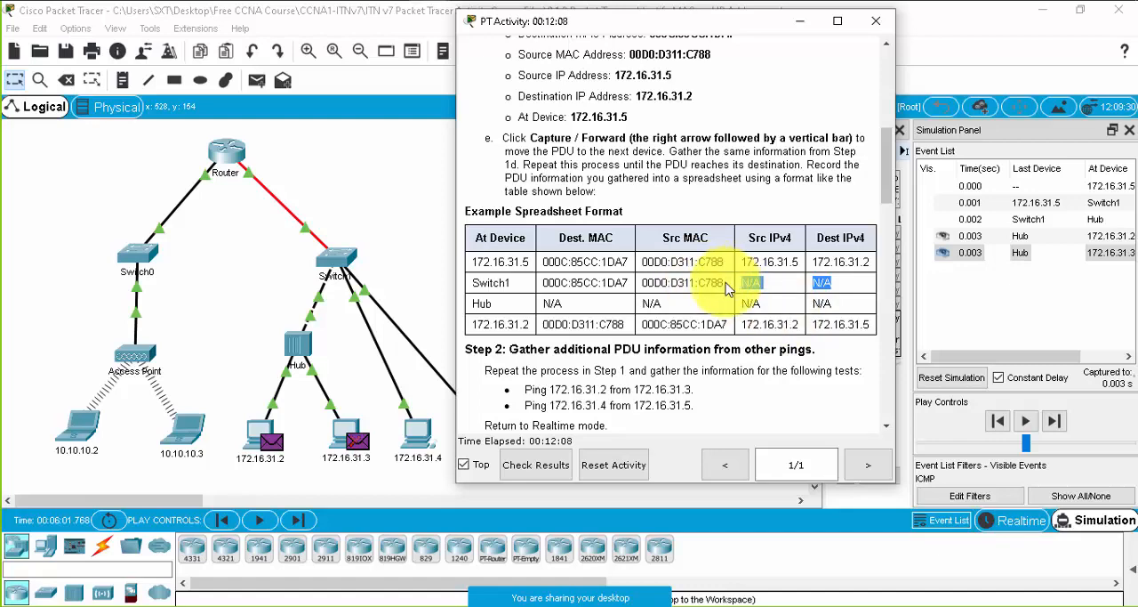
left_click_drag(728, 288, 540, 292)
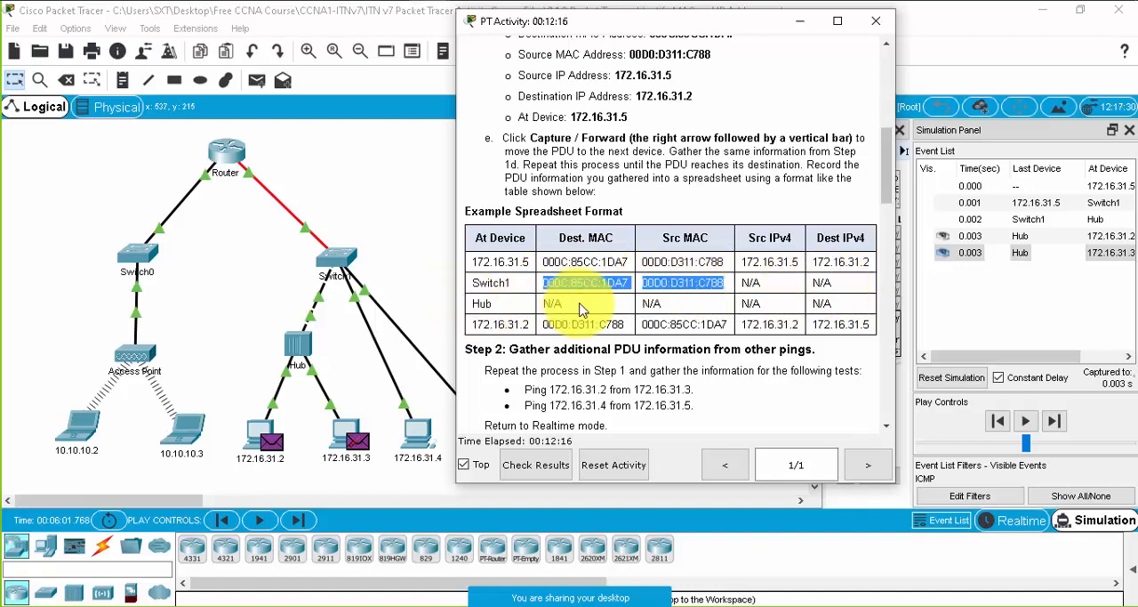
left_click_drag(545, 303, 812, 307)
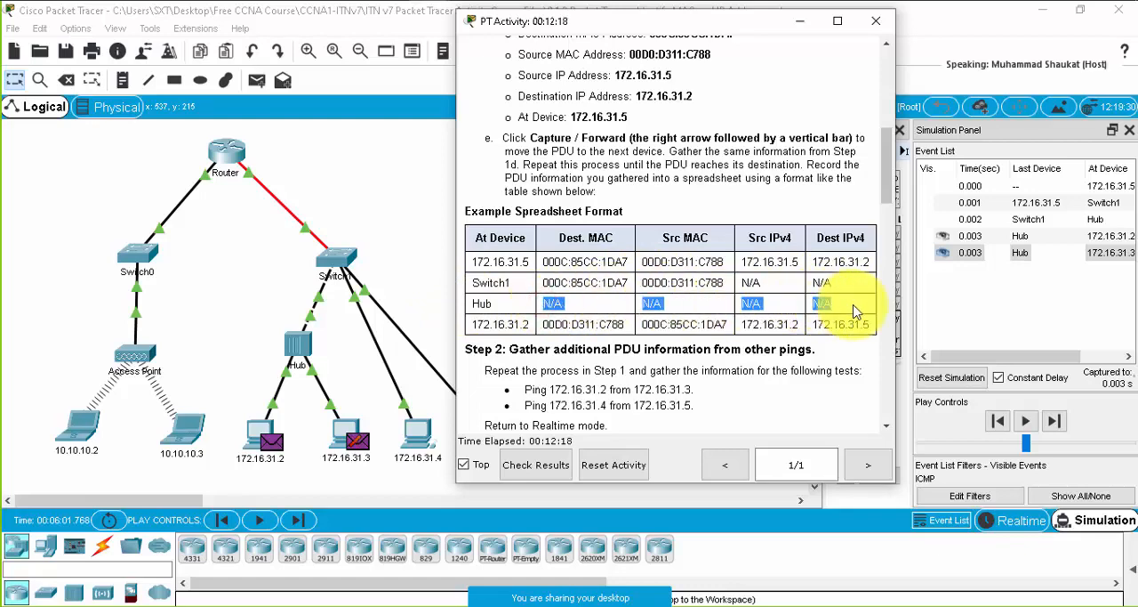
left_click_drag(542, 282, 720, 284)
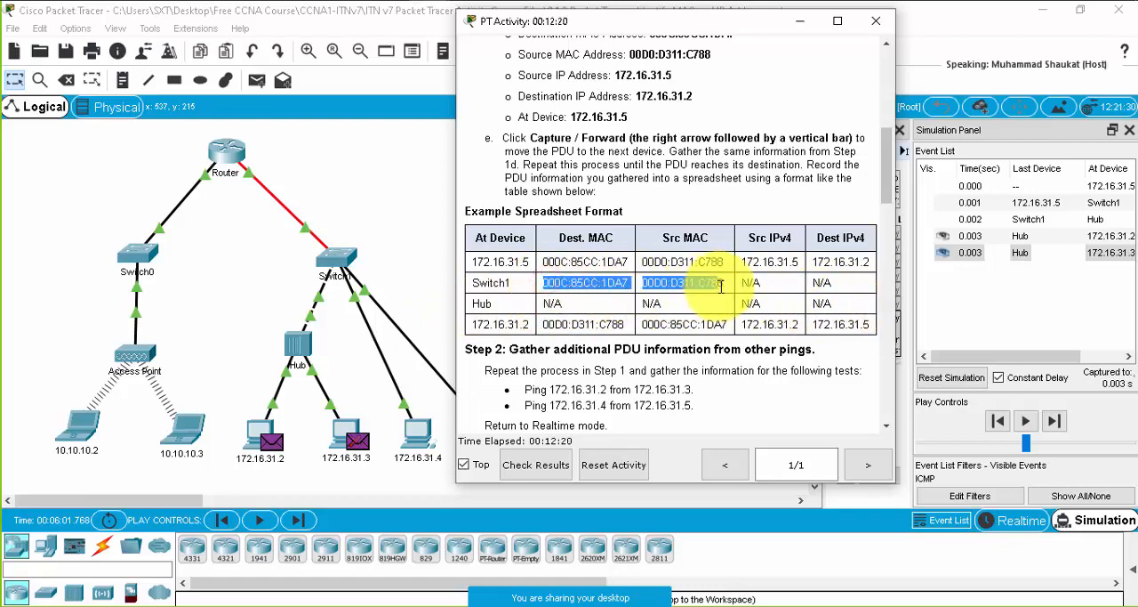
left_click(771, 282)
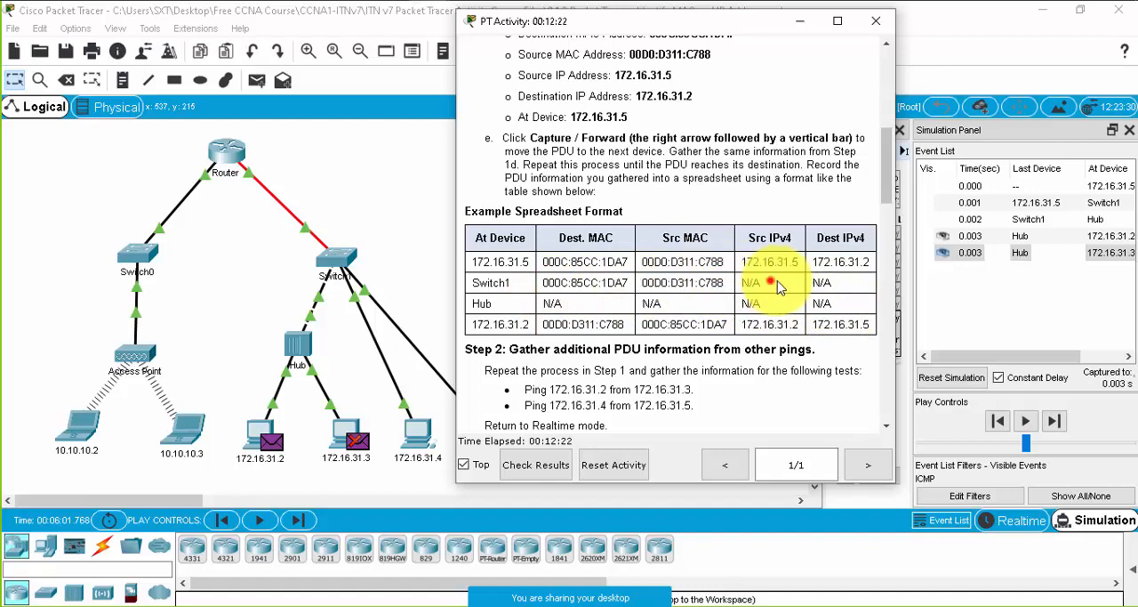
- Review the Hub row's address entries and the destination MAC in the 172.16.31.2 row of the example spreadsheet
left_click_drag(846, 302, 566, 303)
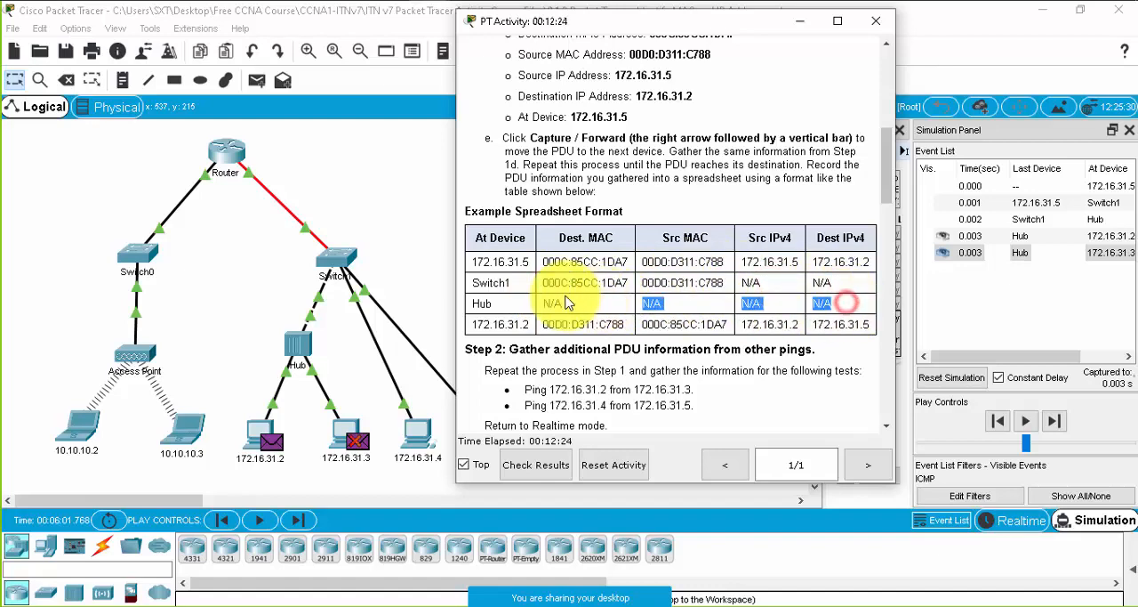
left_click(481, 303)
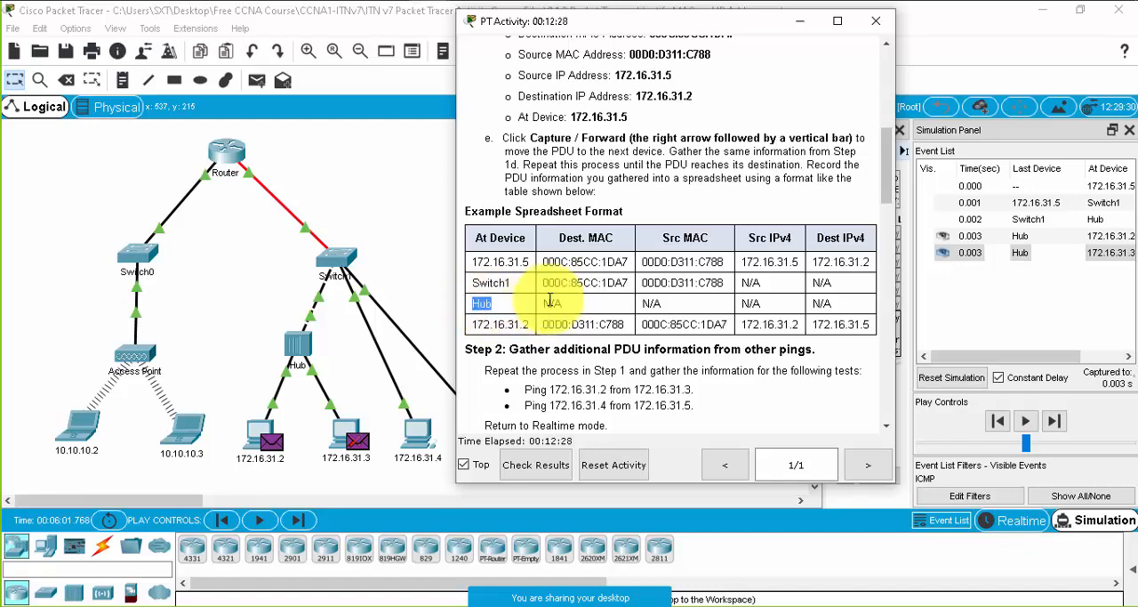
left_click_drag(541, 301, 834, 311)
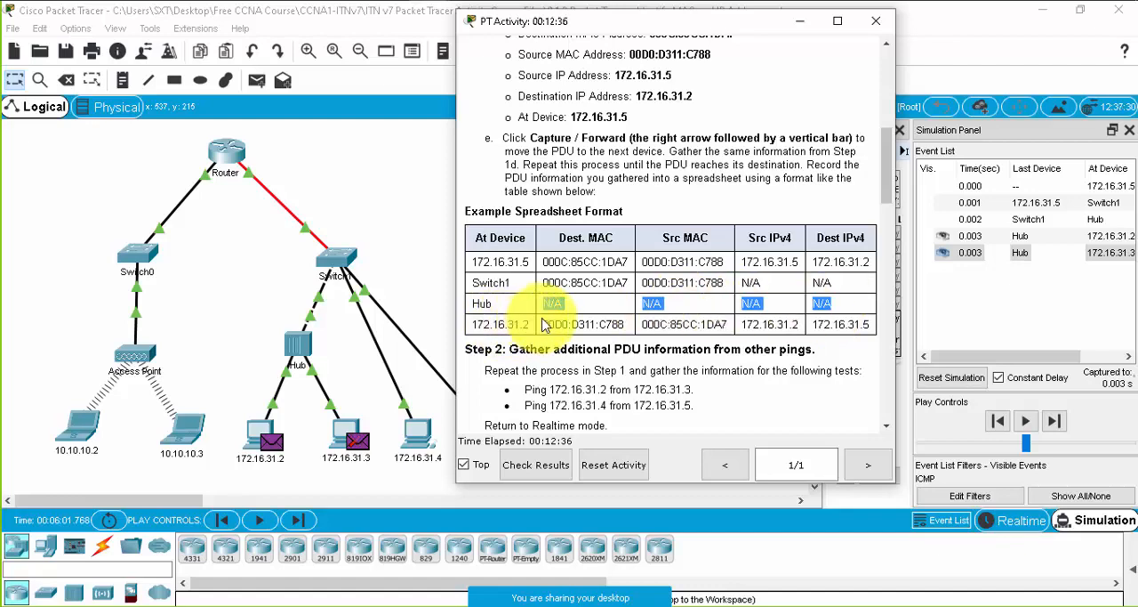
left_click_drag(545, 327, 629, 327)
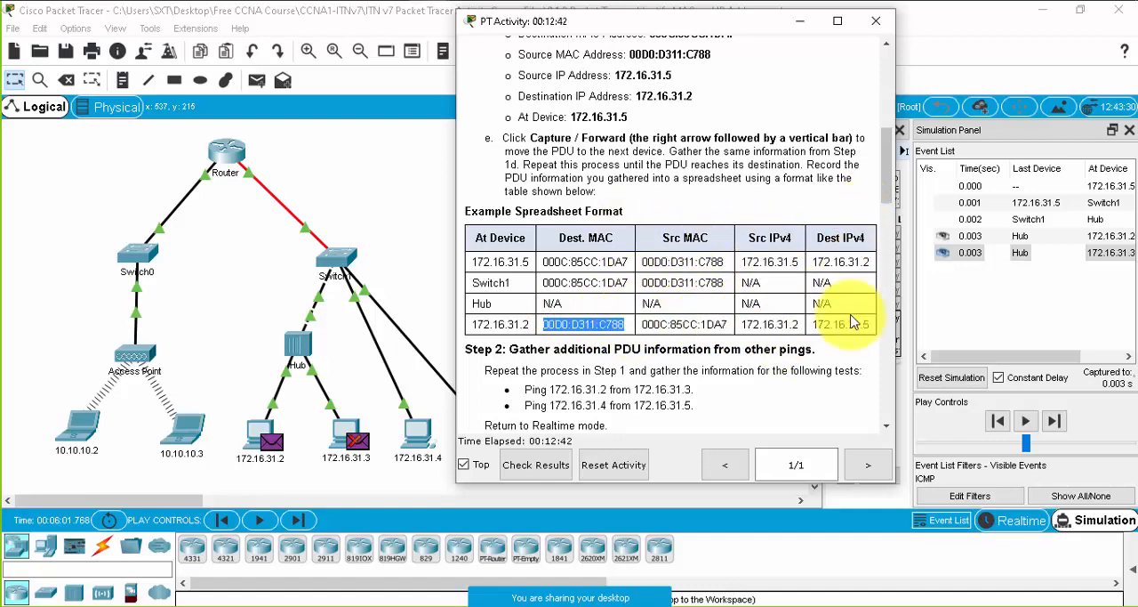
- Play the remaining ping events and review the remote-network Step 1 instructions and sample table in a narrower activity window
left_click_drag(892, 187, 873, 260)
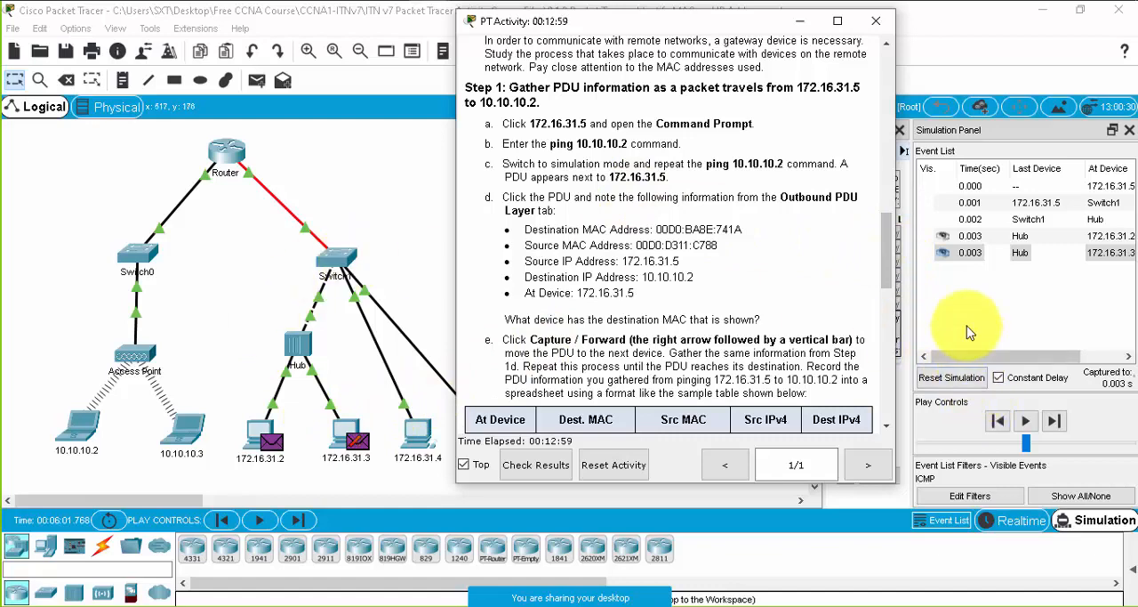
left_click(1025, 422)
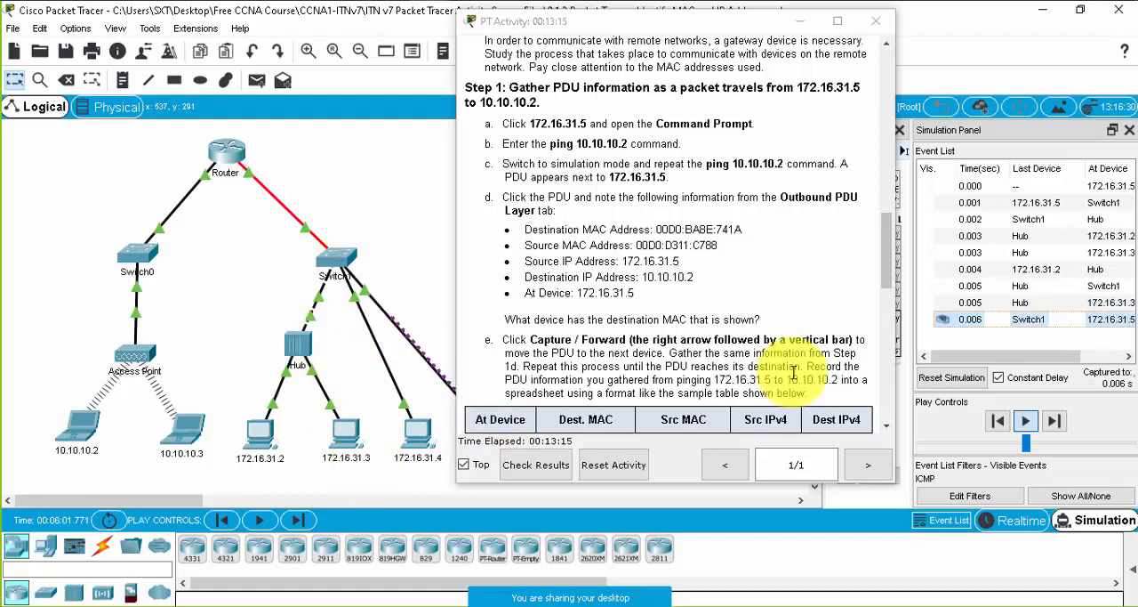
left_click_drag(455, 276, 513, 277)
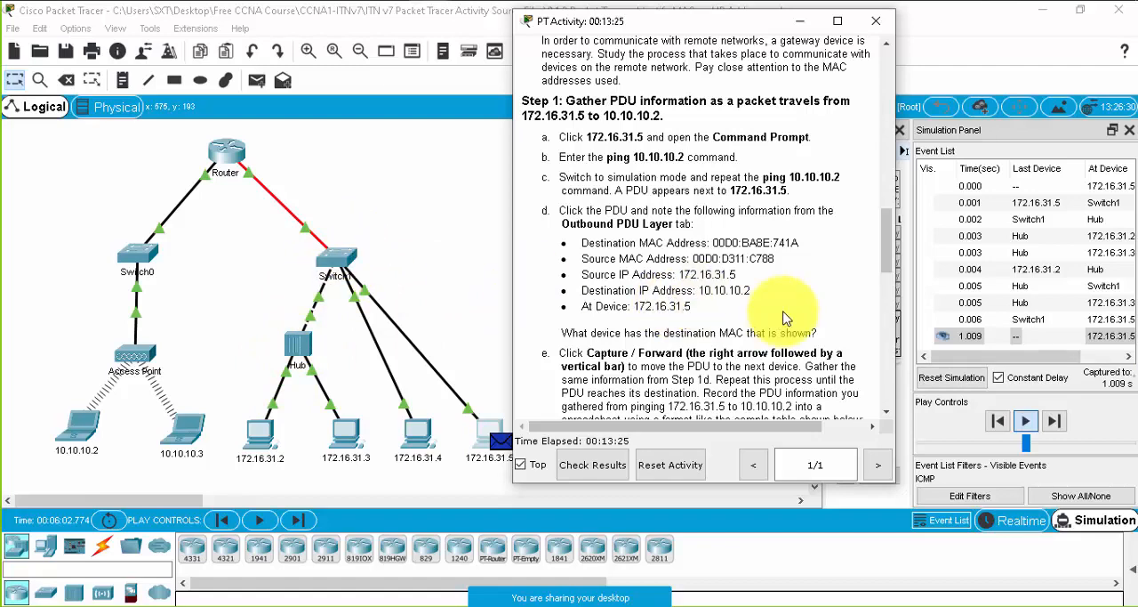
scroll(786, 309, "down", 3)
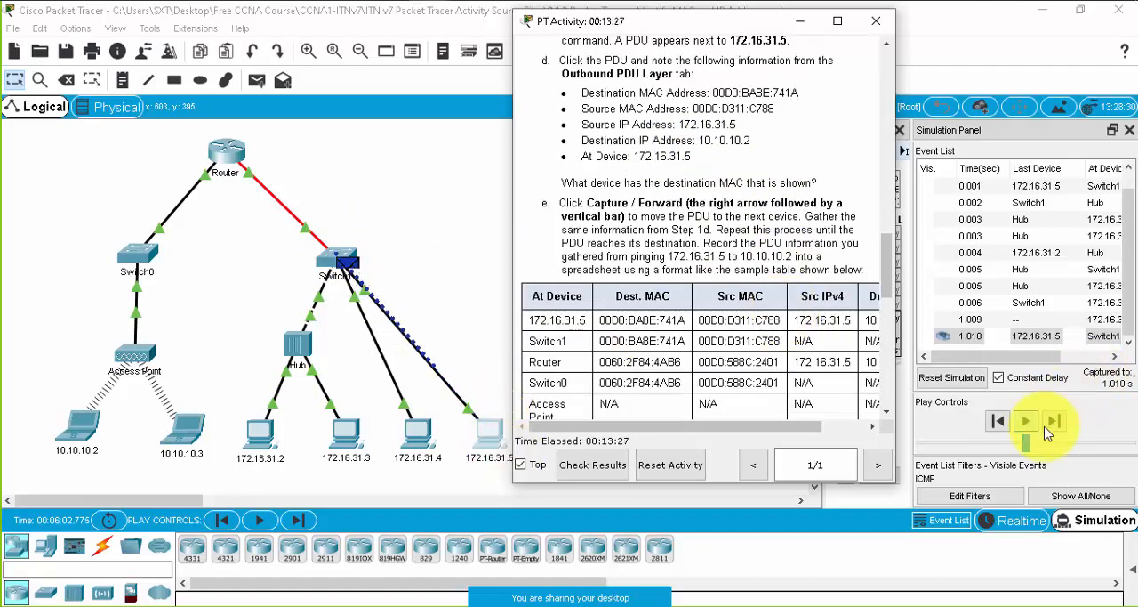
- Switch to Realtime mode, expand the PDU list area and open the Command Prompt of 172.16.31.5
left_click(1020, 519)
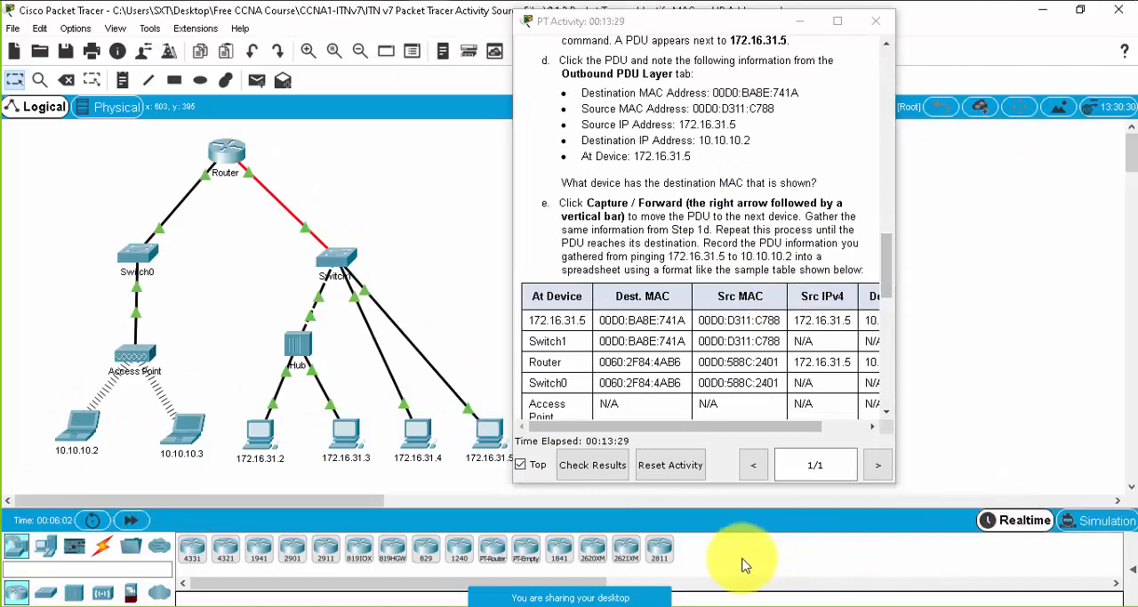
left_click(1134, 569)
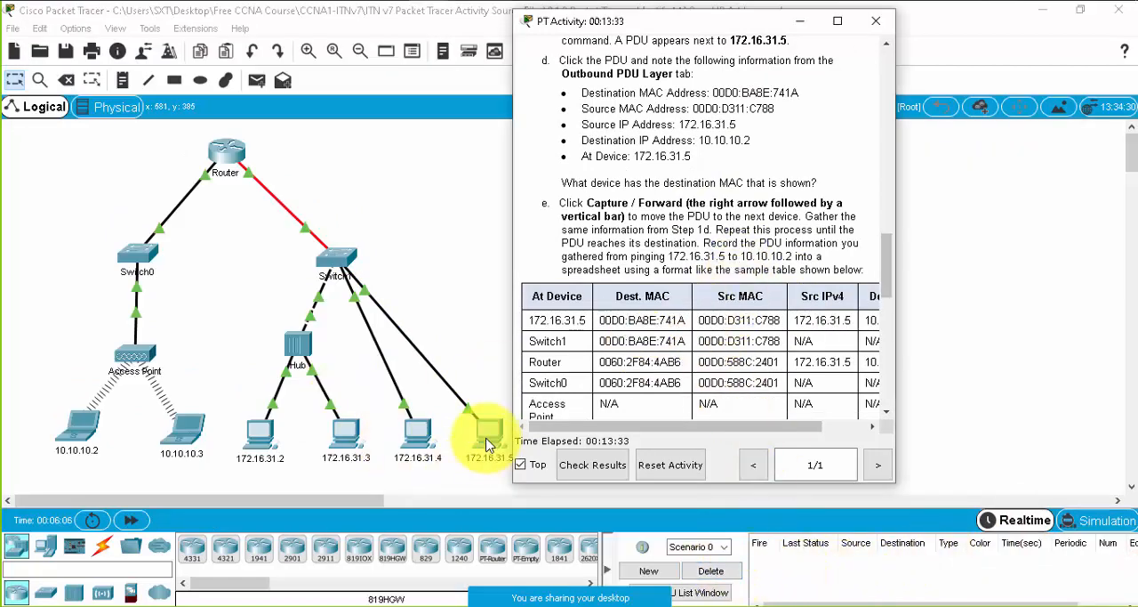
left_click(485, 435)
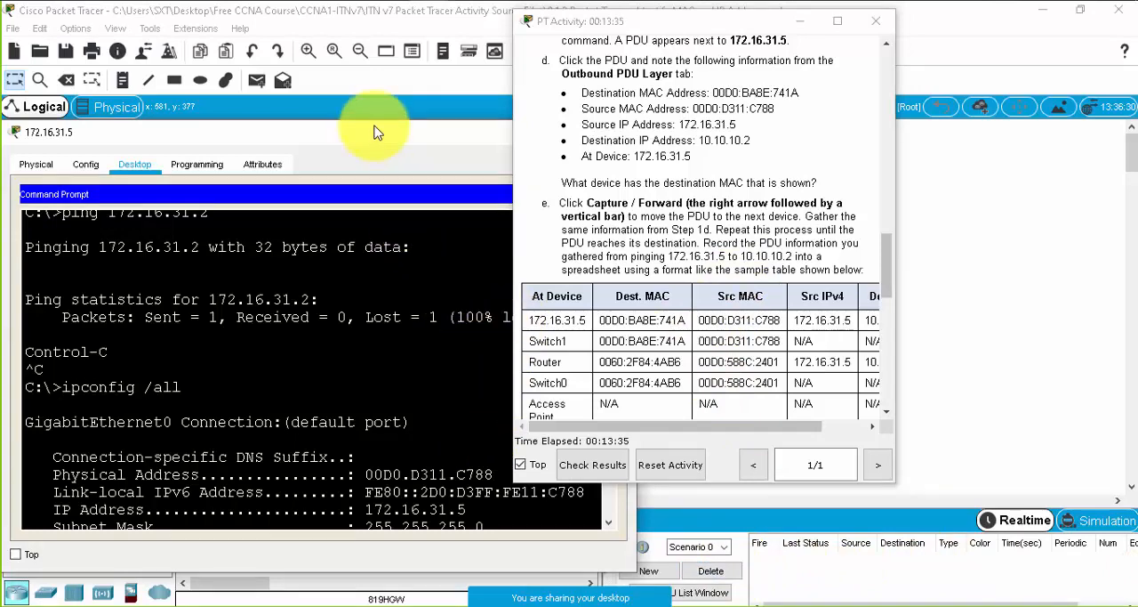
left_click(1107, 523)
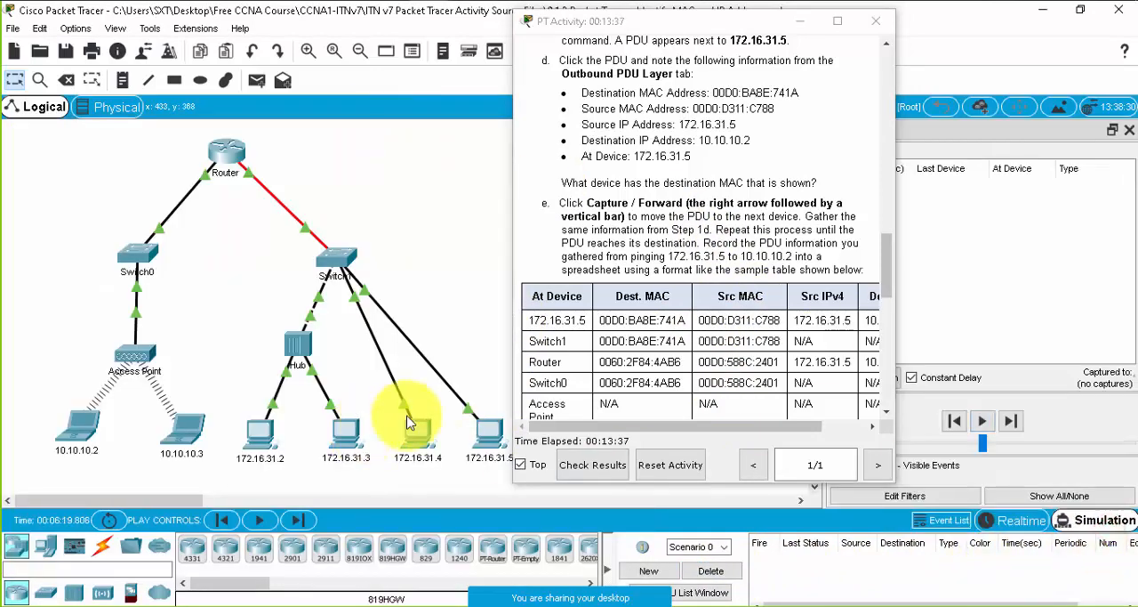
left_click(1019, 520)
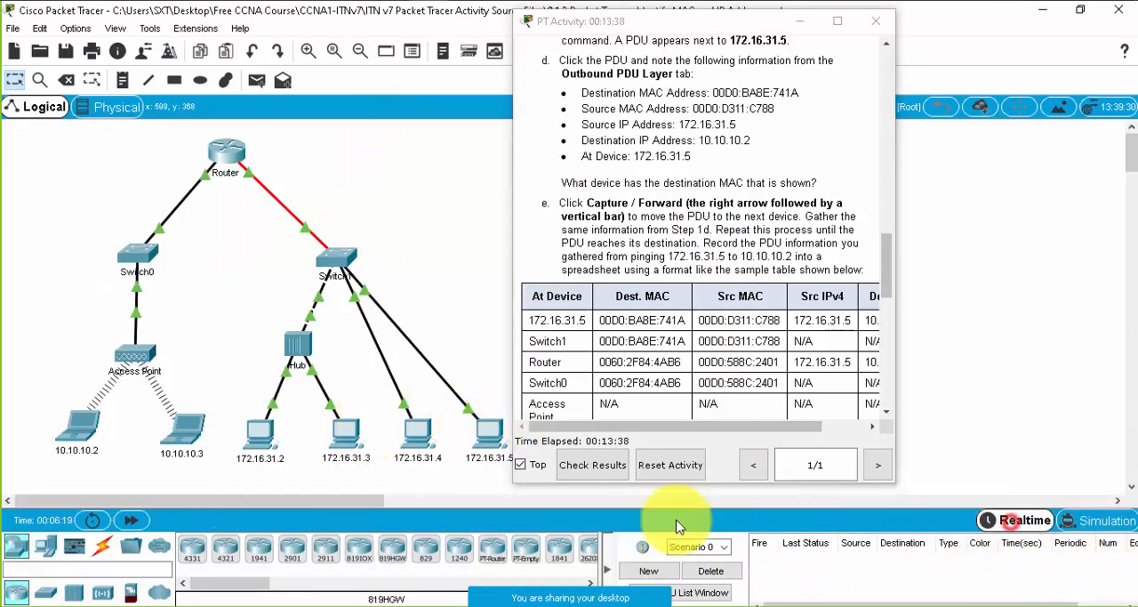
left_click(487, 433)
scroll(331, 303, "down", 10)
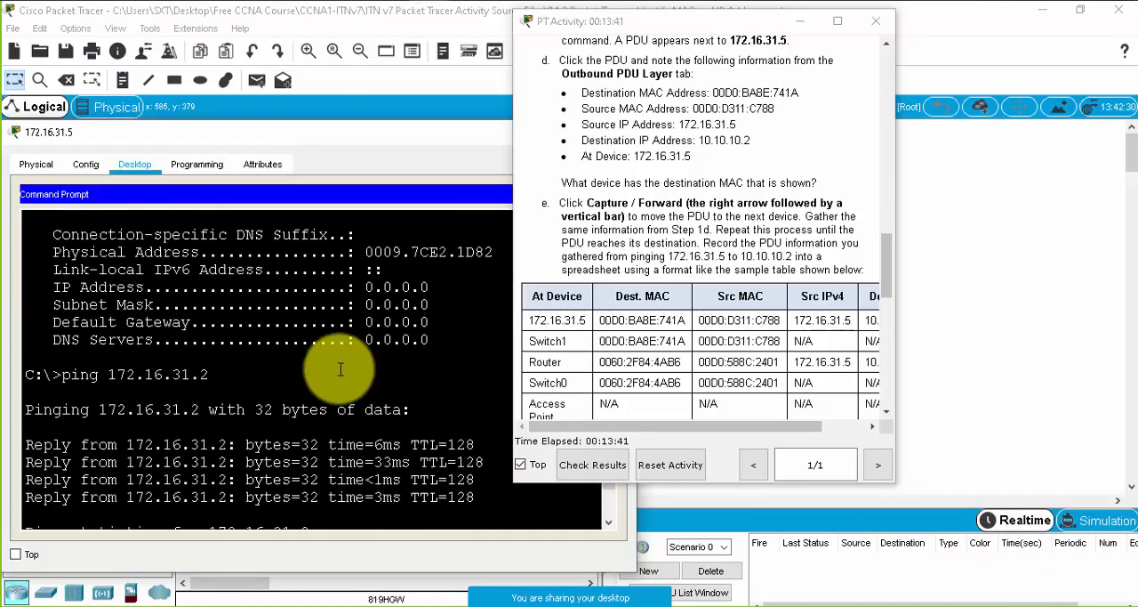
- Ping 10.10.10.2 from the Command Prompt of 172.16.31.5
left_click(209, 524)
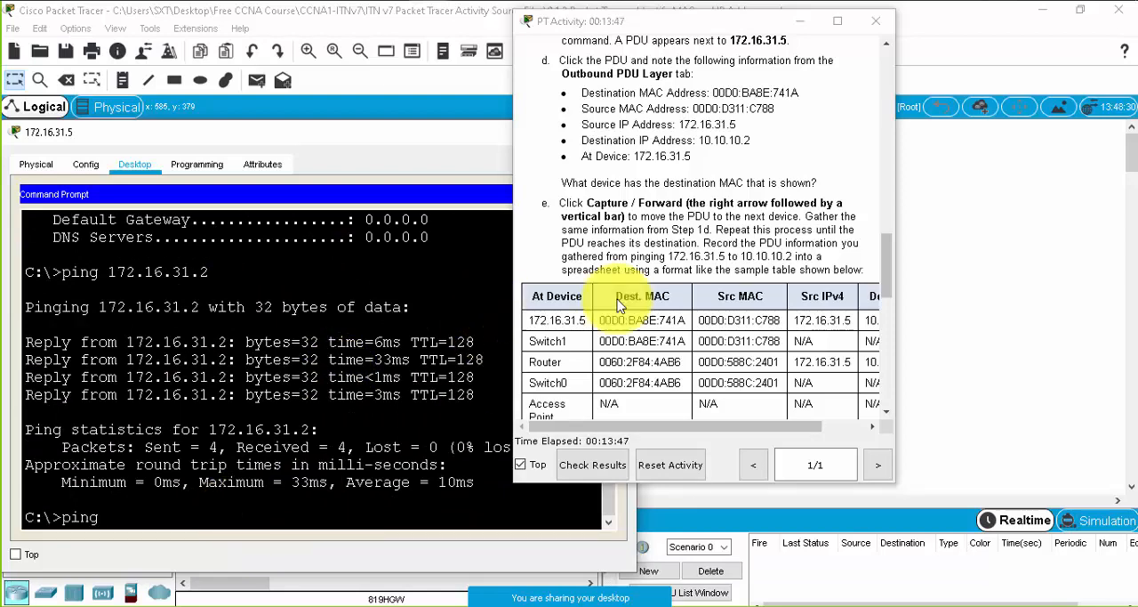
left_click_drag(751, 140, 698, 139)
type("ping")
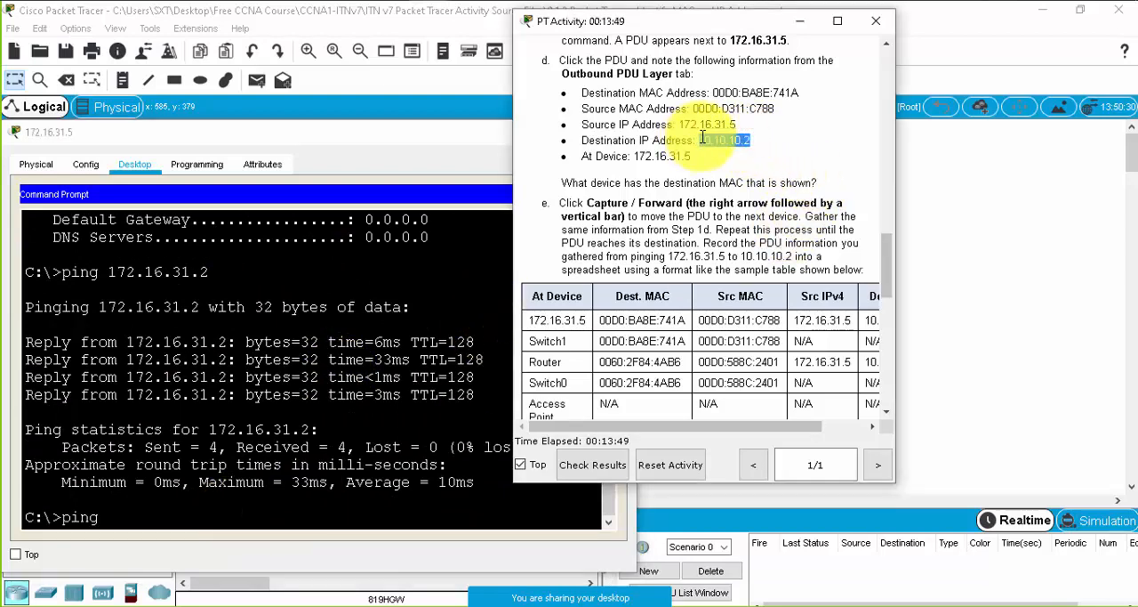
left_click(189, 516)
type("1")
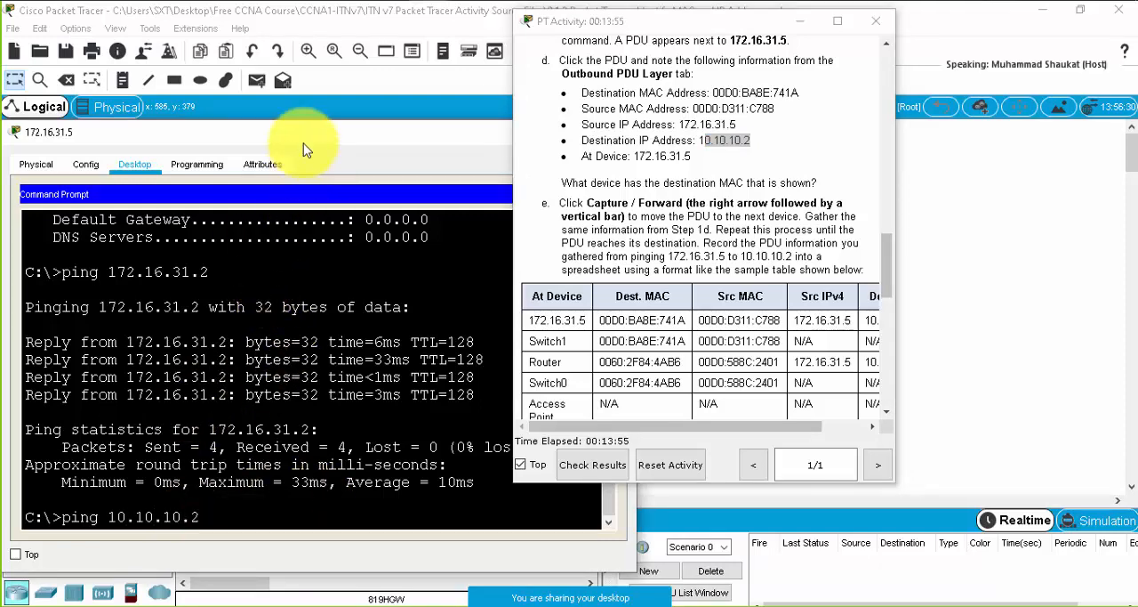
type("0.10.10.2")
key("Return")
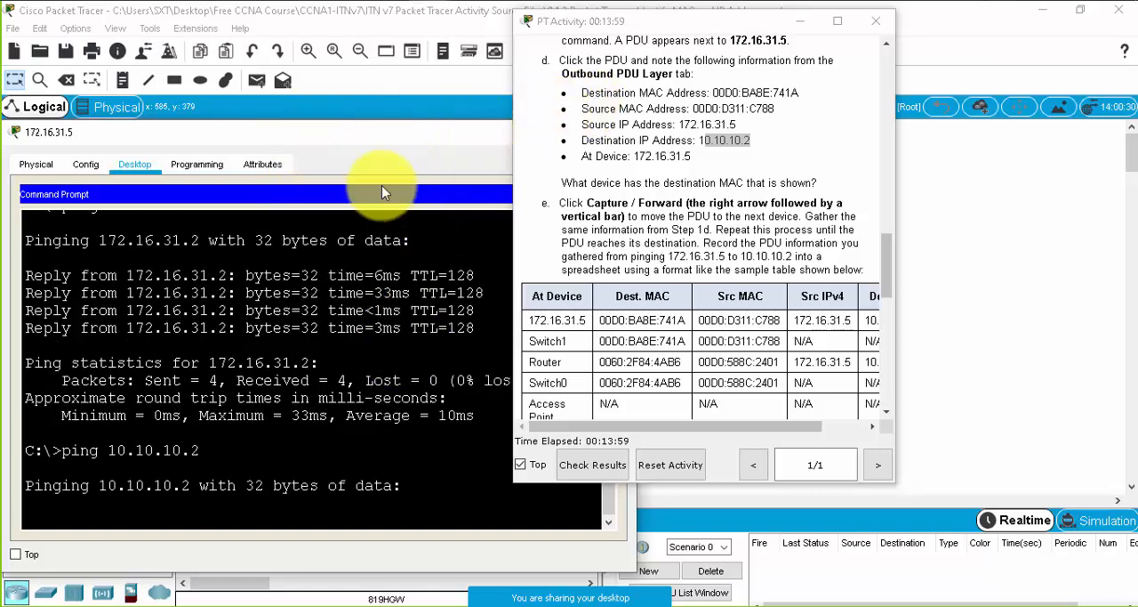
- Move the Command Prompt window aside to check the destination laptop in the topology, and bring it back into full view
left_click(379, 148)
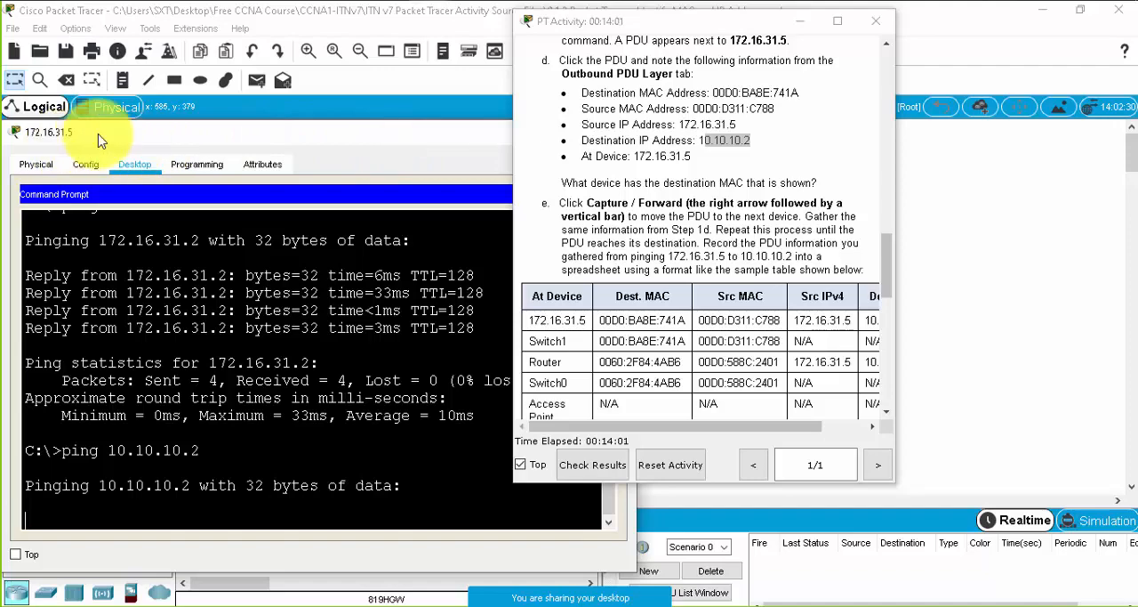
left_click_drag(104, 135, 432, 313)
type("ping 10.10.10.2")
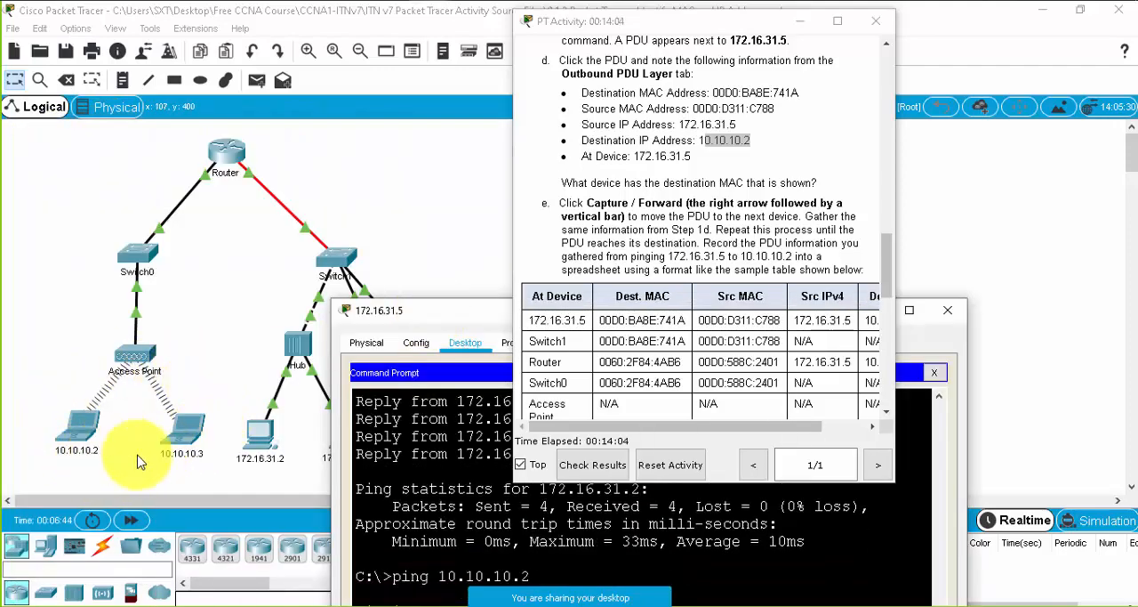
key("Return")
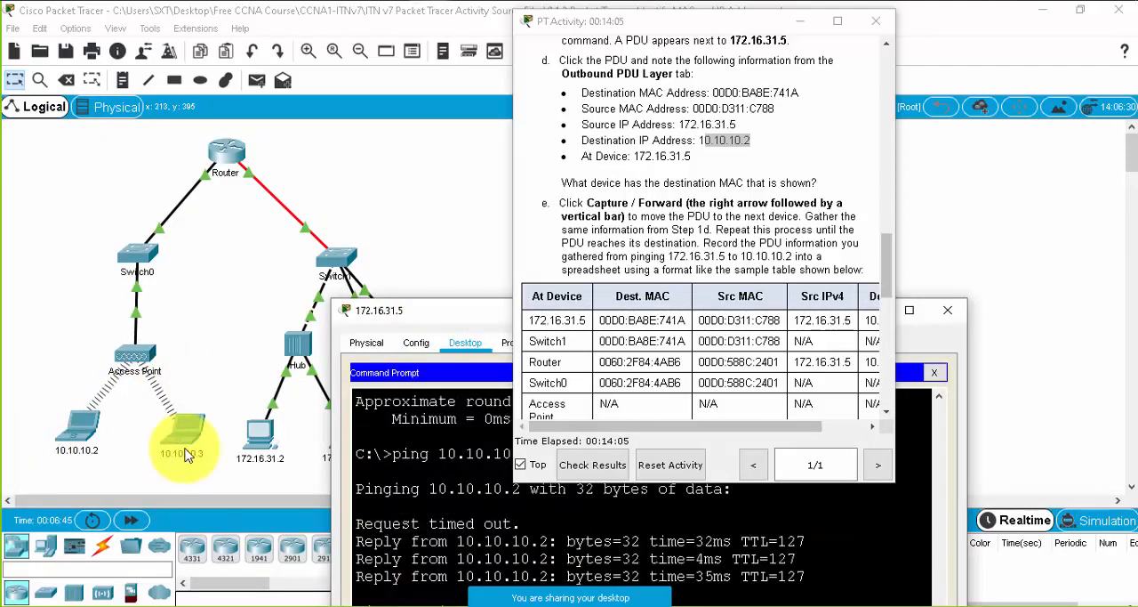
left_click_drag(496, 328, 182, 73)
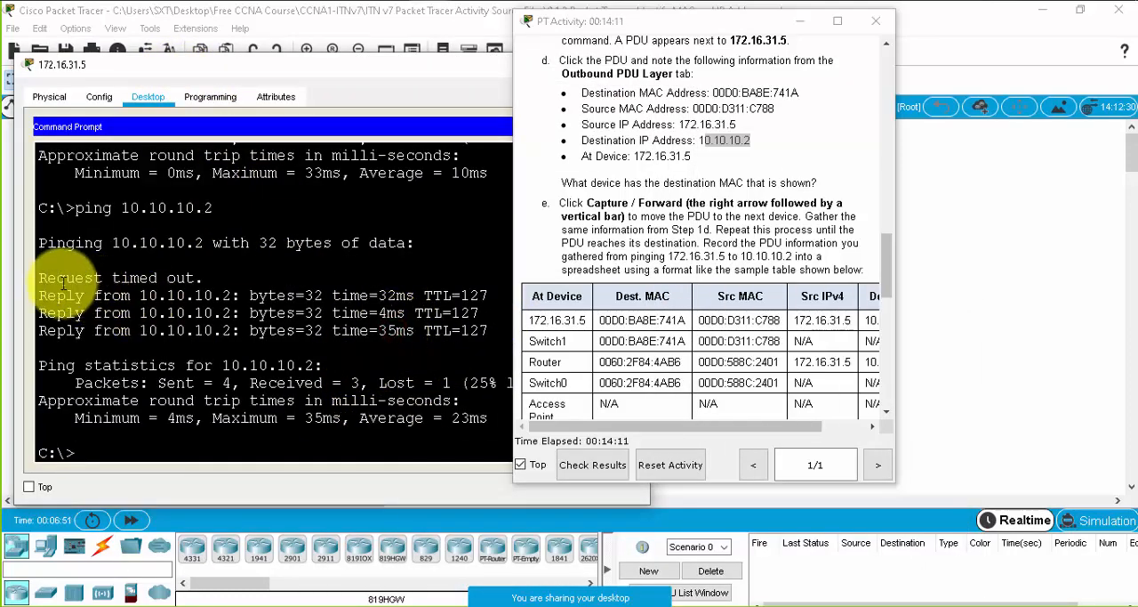
- Examine the first request line and the following reply lines in the 10.10.10.2 ping output
left_click_drag(42, 278, 234, 313)
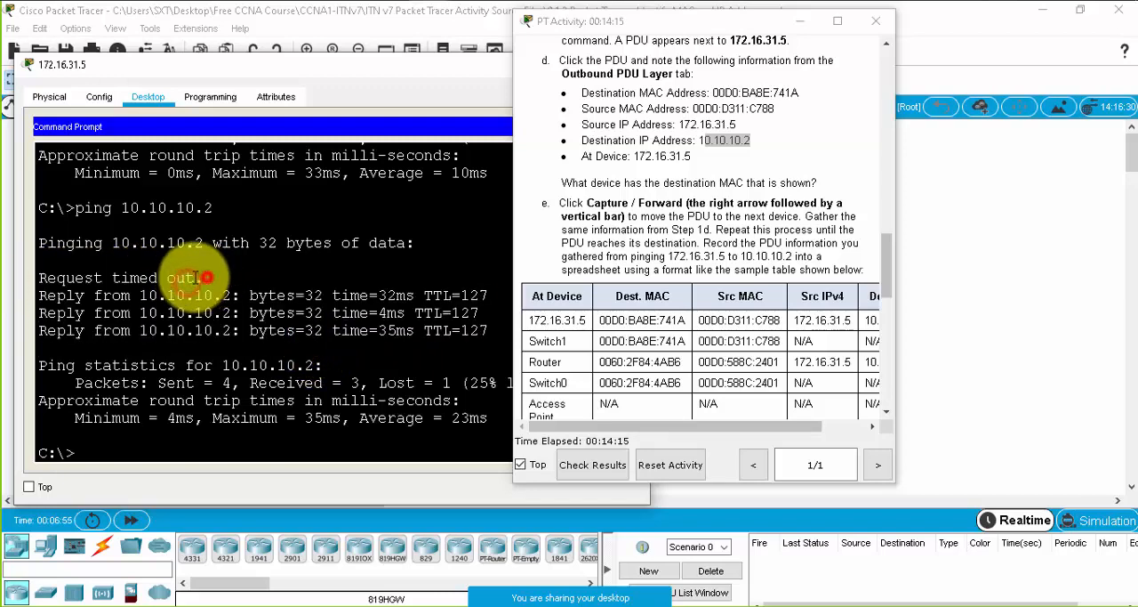
mouse_move(202, 280)
left_mouse_down()
mouse_move(39, 272)
mouse_move(256, 276)
mouse_move(270, 315)
left_mouse_up()
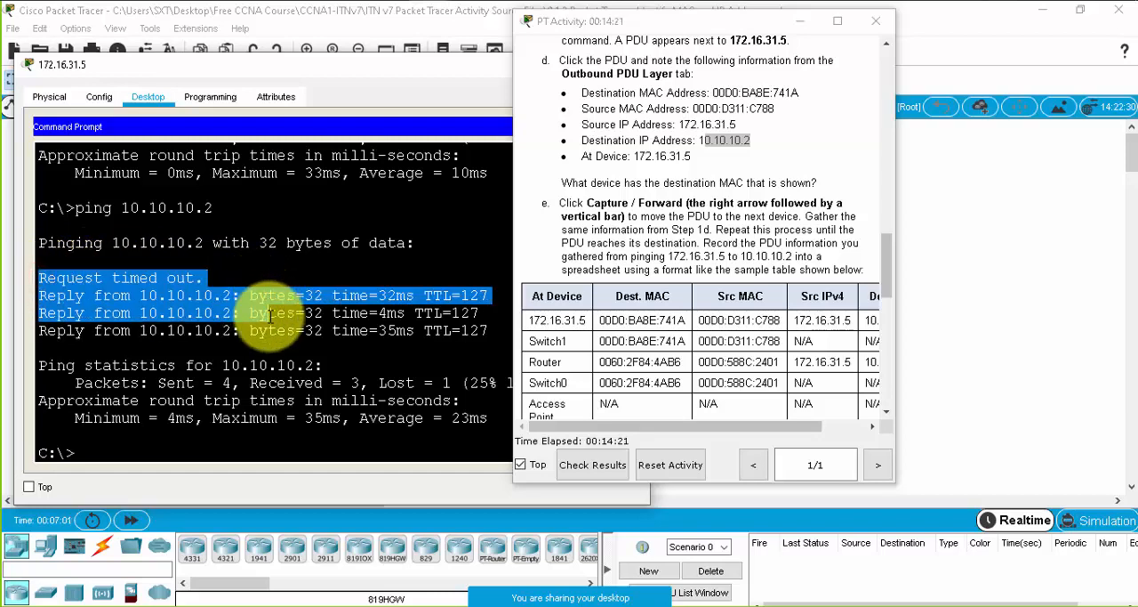
left_click(181, 302)
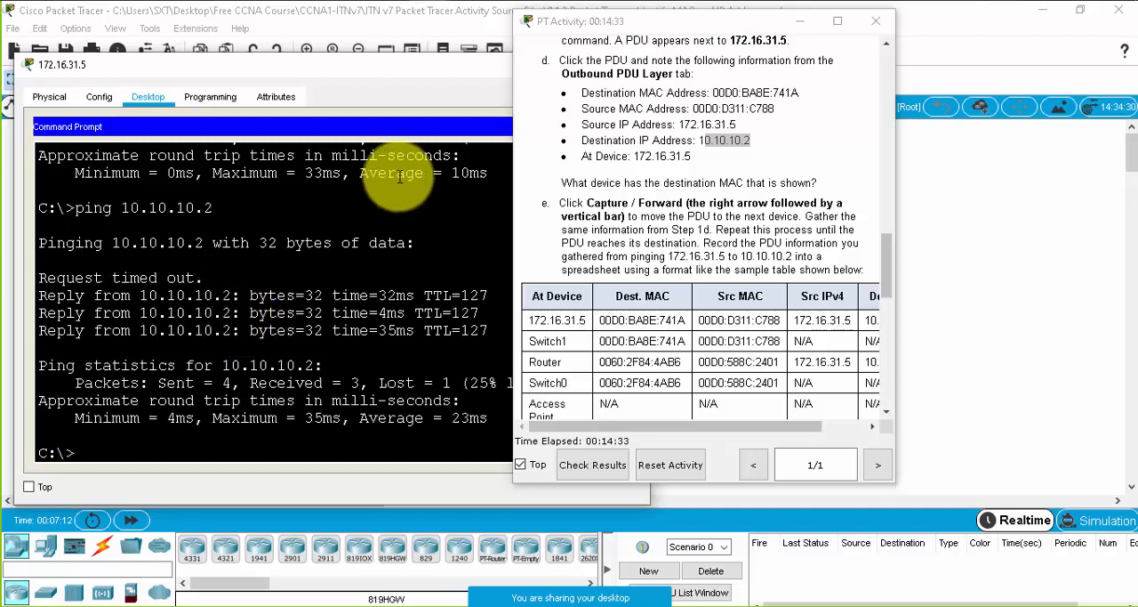
left_click(270, 74)
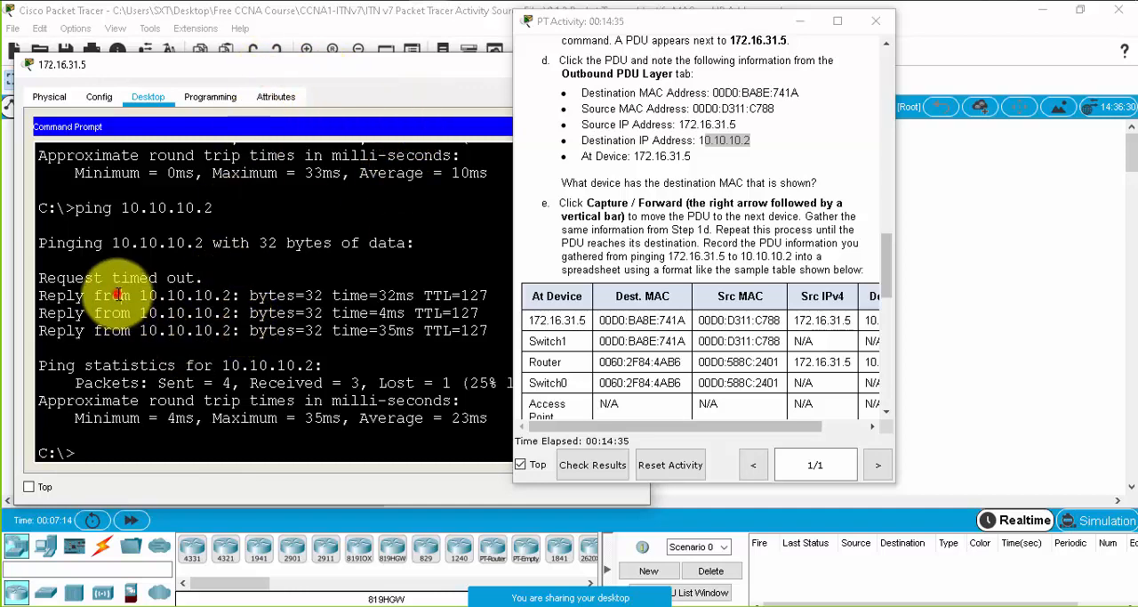
left_click(115, 282)
left_click_drag(151, 282, 203, 286)
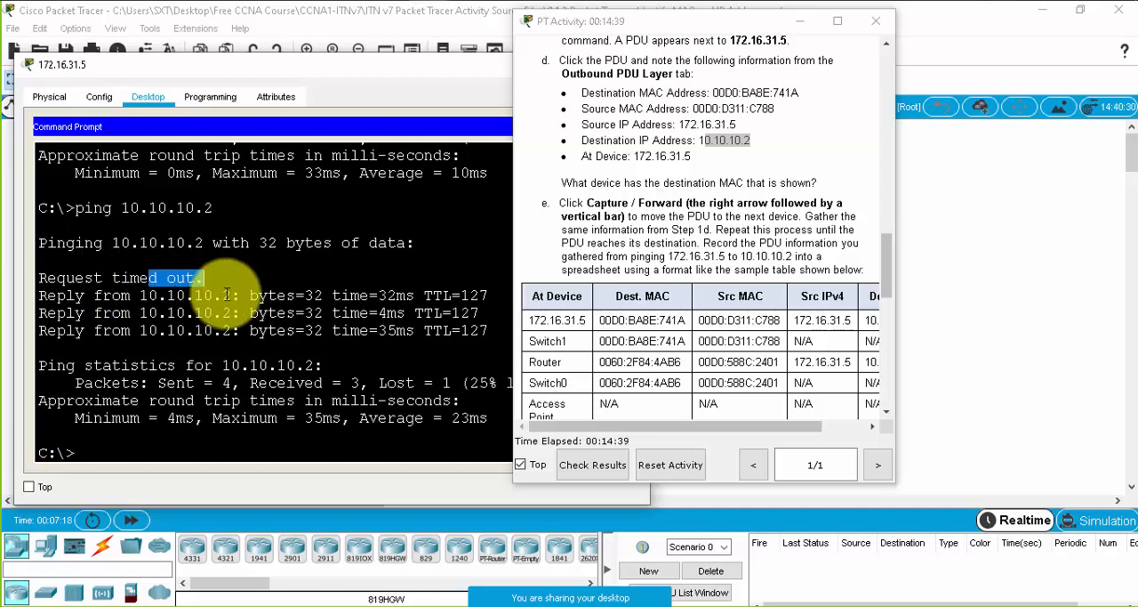
- Repeat the ping to 10.10.10.2 in Realtime mode and review its reply lines
key("Up")
key("Return")
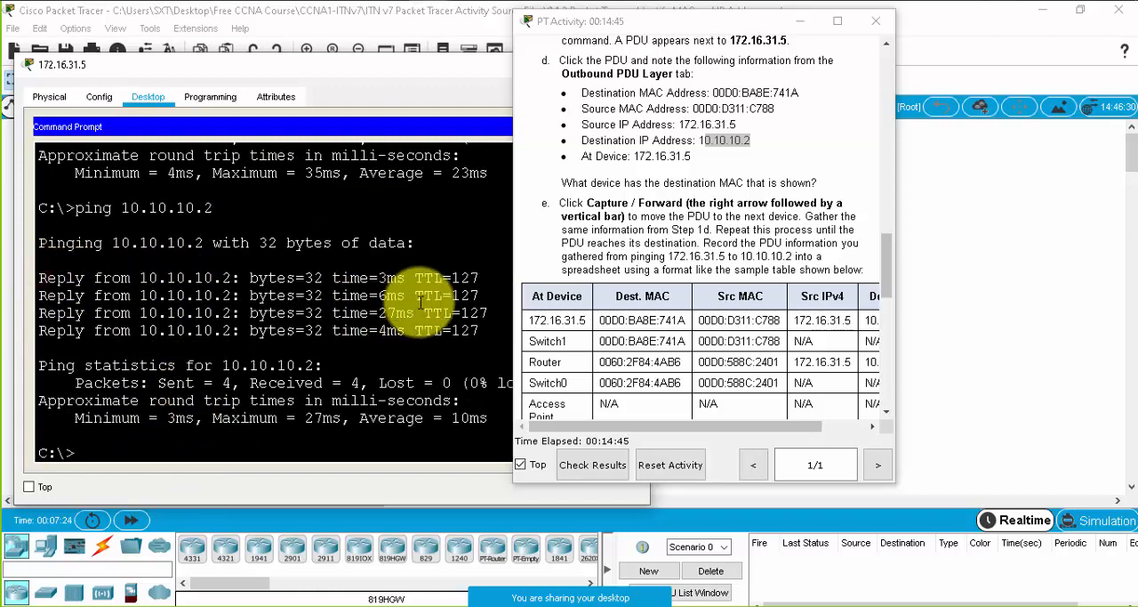
left_click_drag(481, 334, 36, 270)
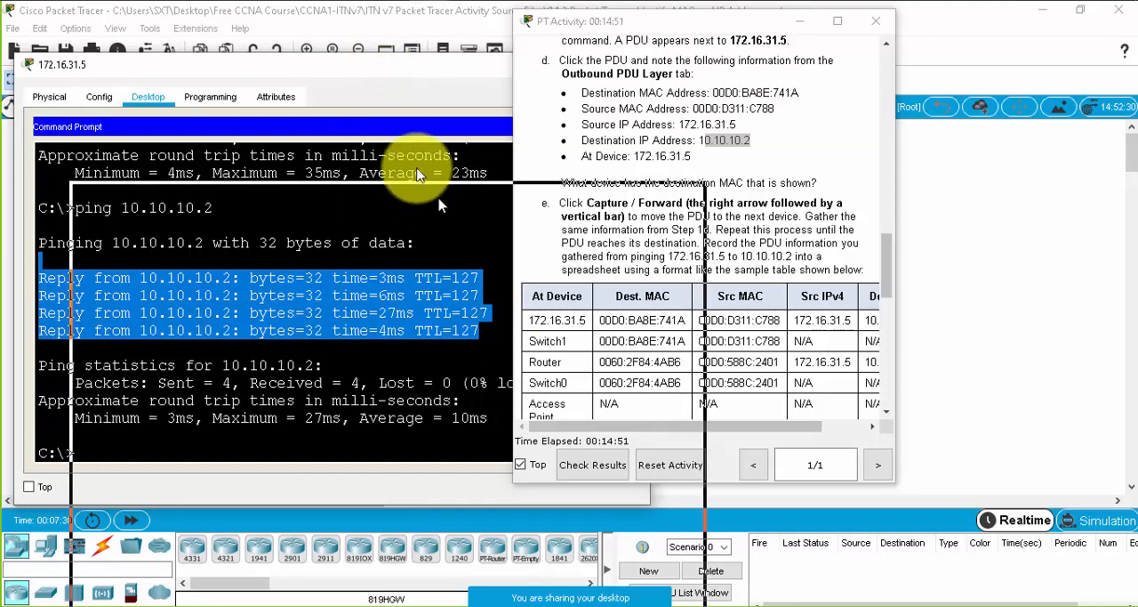
left_click_drag(356, 73, 327, 71)
- Switch to Simulation mode, minimize the activity instructions and close the 172.16.31.2 device window
left_click(1107, 521)
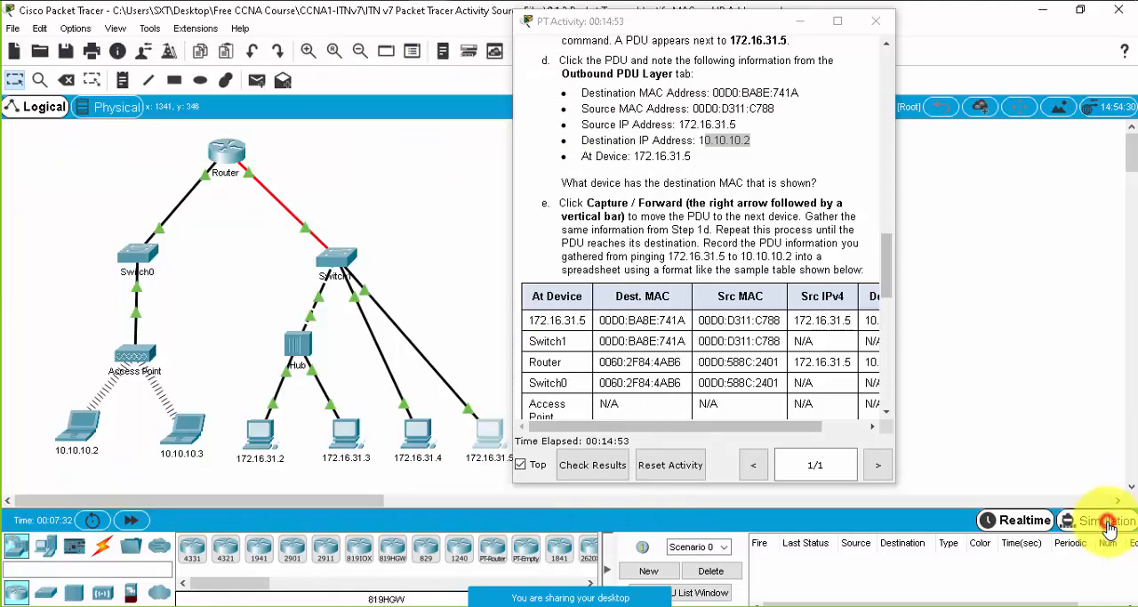
left_click(801, 21)
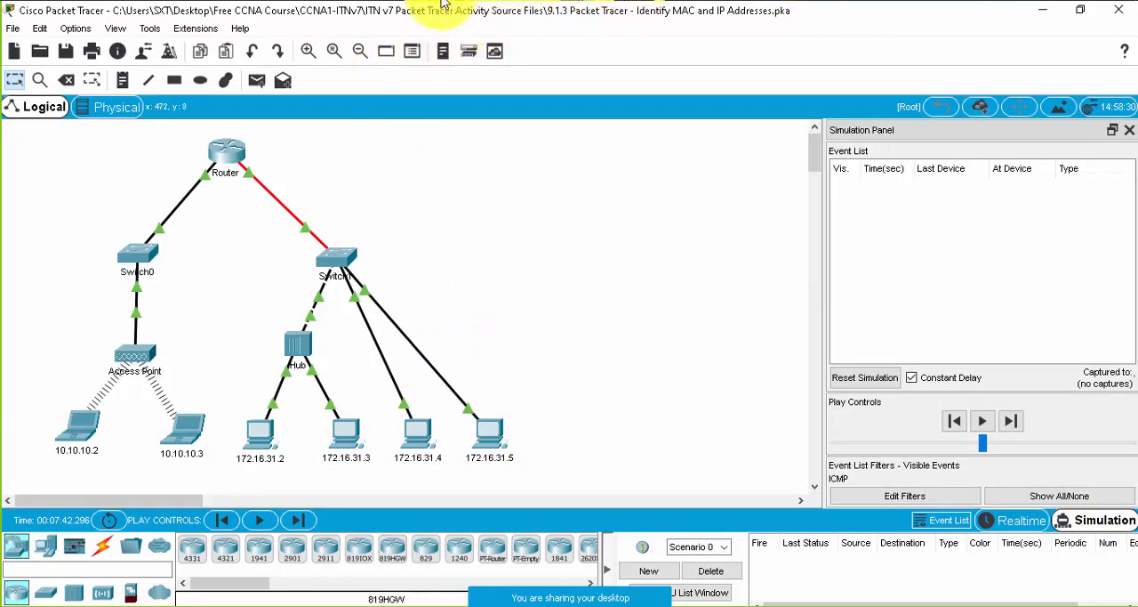
mouse_move(500, 18)
left_click(626, 68)
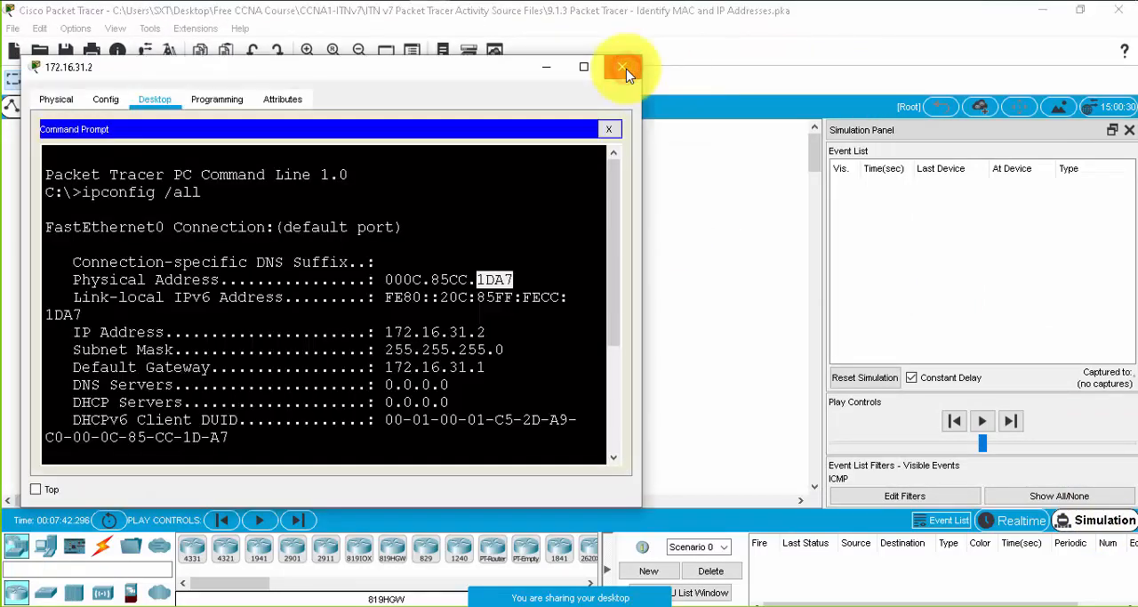
left_click(627, 68)
- Rerun ping 10.10.10.2 from 172.16.31.5 in Simulation mode and minimize its Command Prompt window
left_click(490, 388)
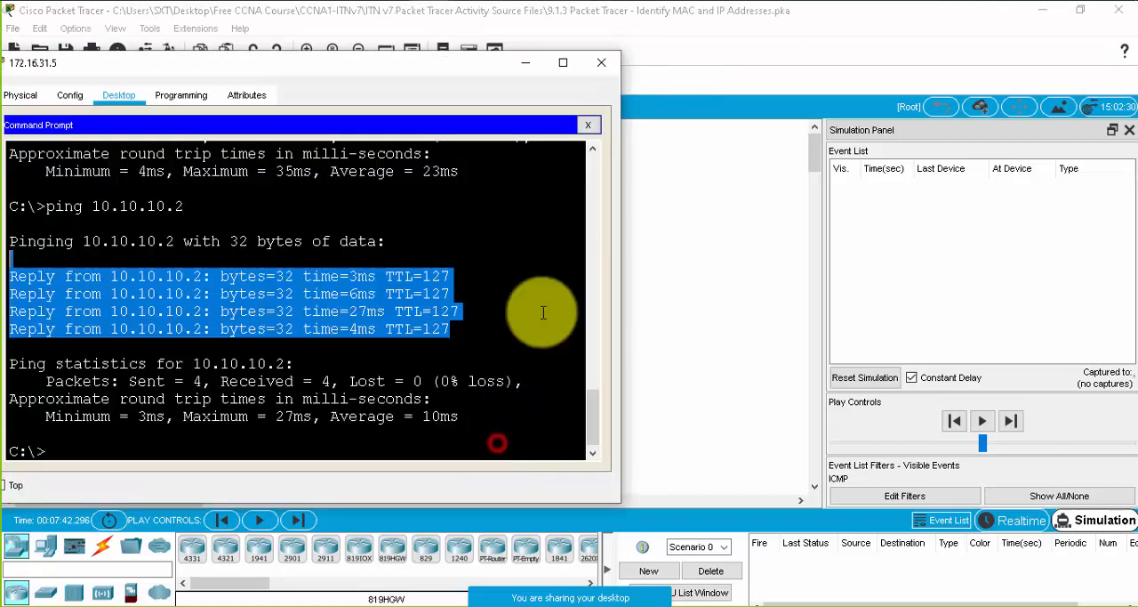
left_click(462, 350)
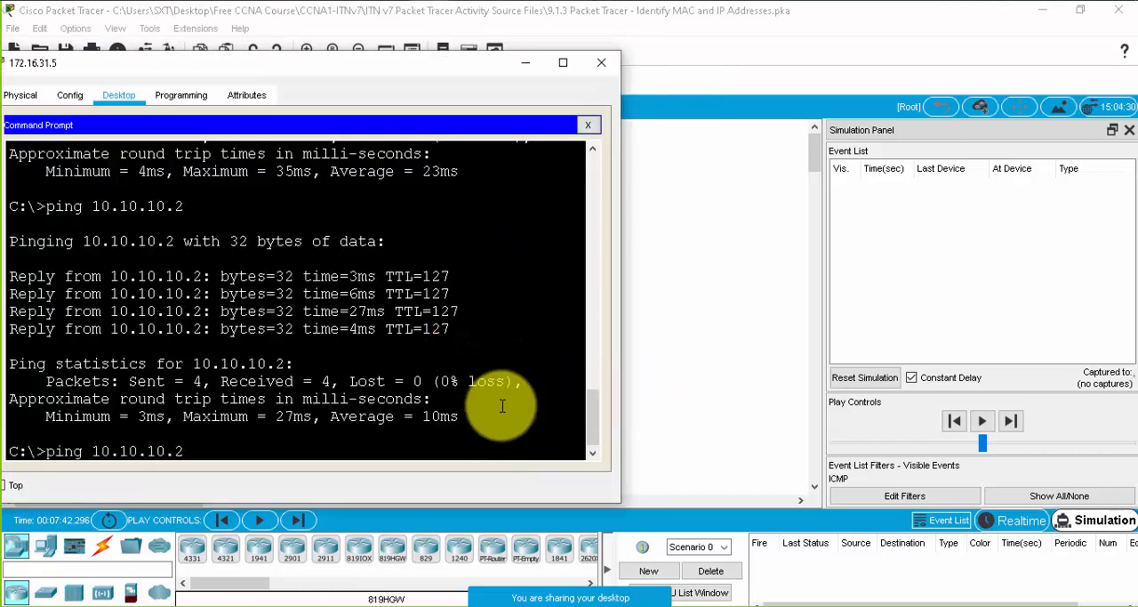
key("Return")
left_click(529, 66)
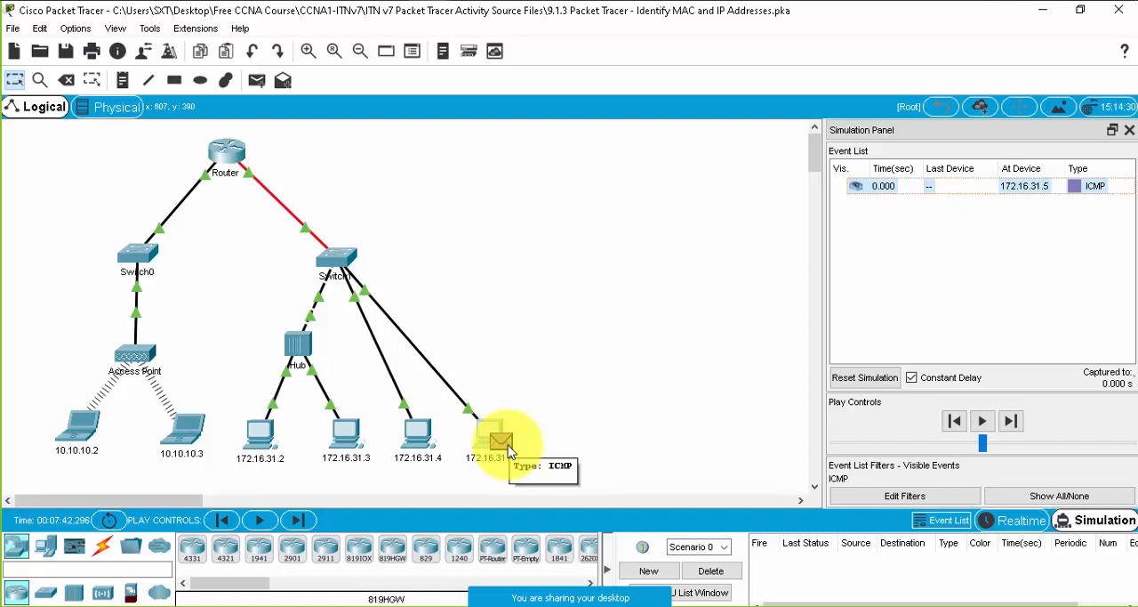
- Open the ICMP PDU at 172.16.31.5 and examine the IP and MAC addresses in its outbound Layer 3 and Layer 2 headers
left_click(507, 449)
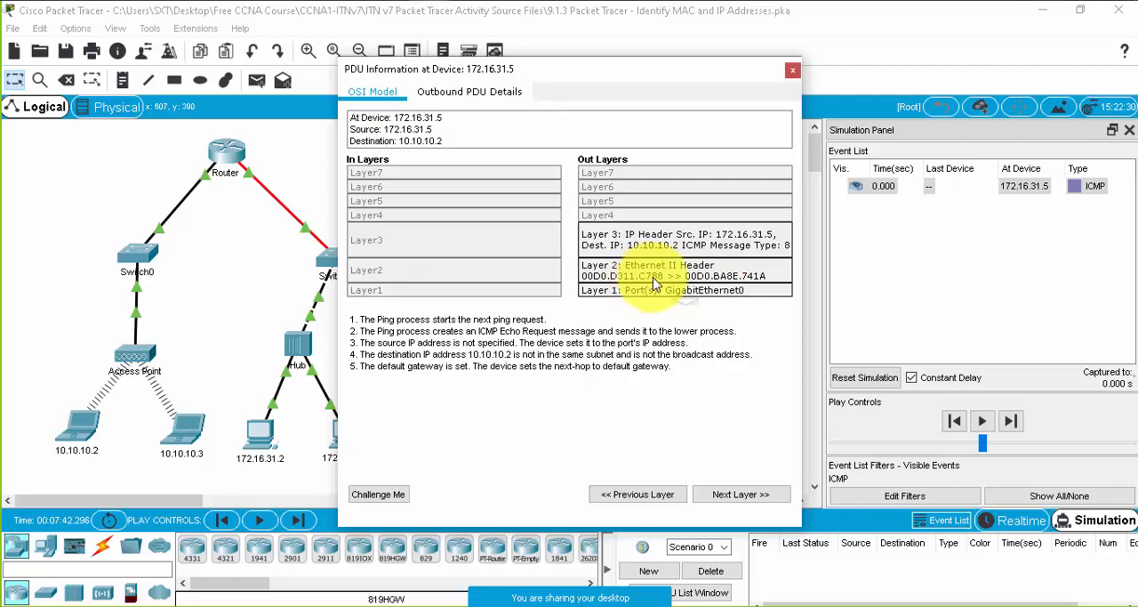
left_click_drag(684, 70, 999, 180)
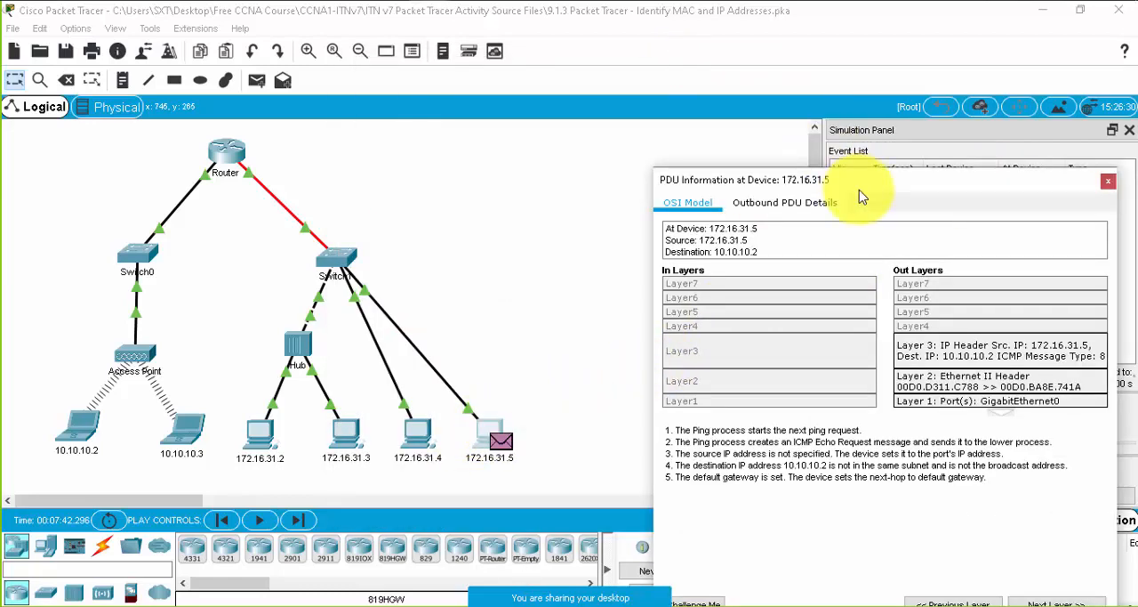
left_click_drag(860, 190, 608, 35)
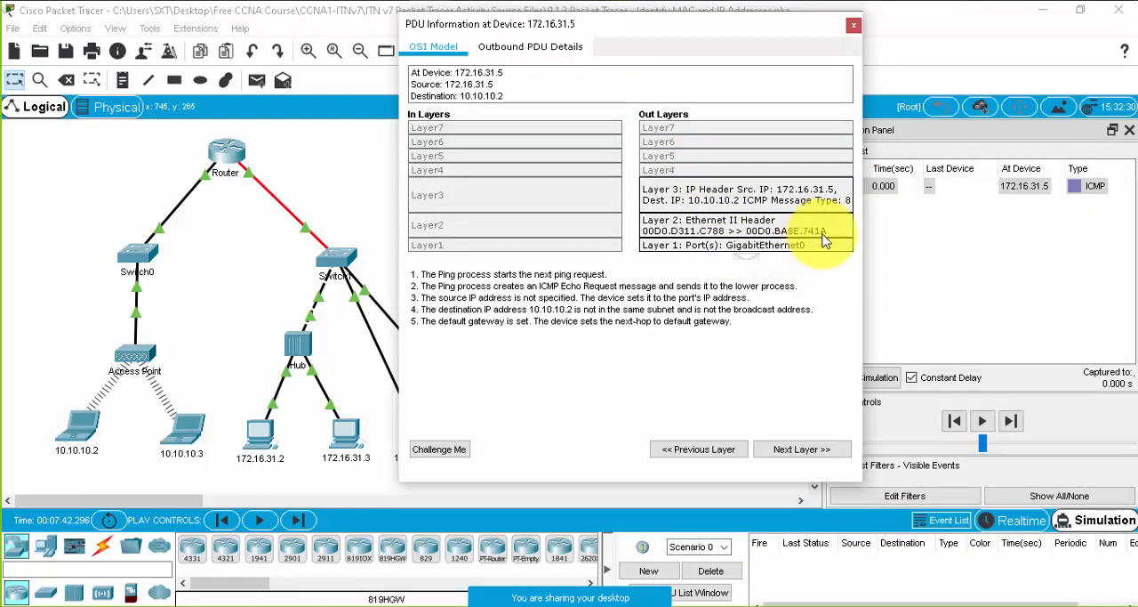
- Open the Command Prompt on laptop 10.10.10.2 and run ipconfig /all
left_click(78, 428)
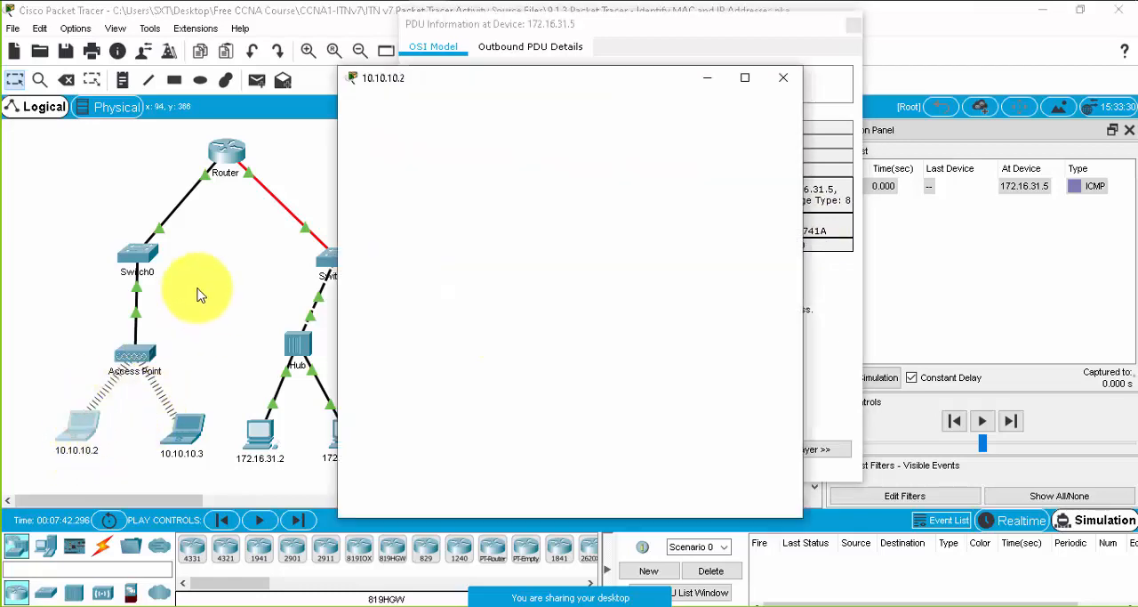
left_click(474, 110)
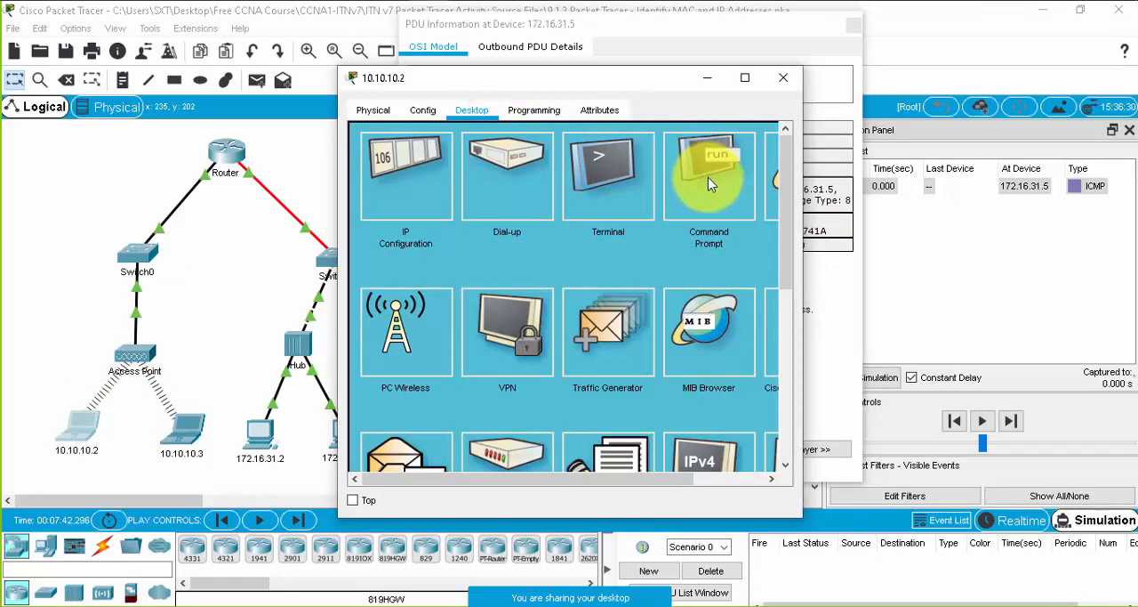
left_click(708, 180)
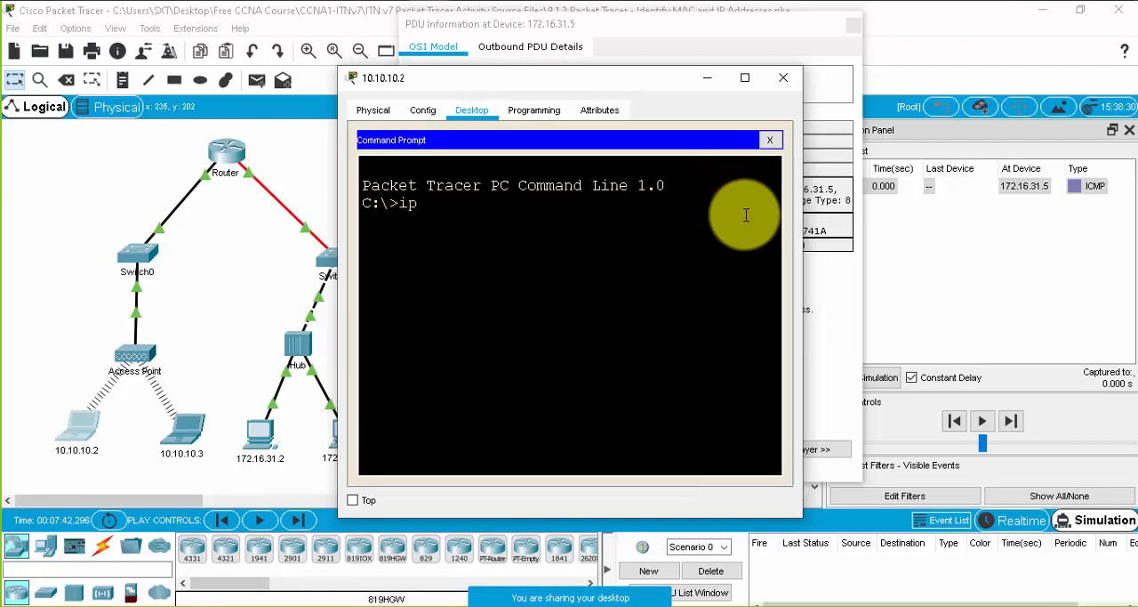
type("ipconfig /all")
key("Return")
- Maximize the 10.10.10.2 window, examine its wireless physical and link-local addresses, and minimize the window
left_click(745, 78)
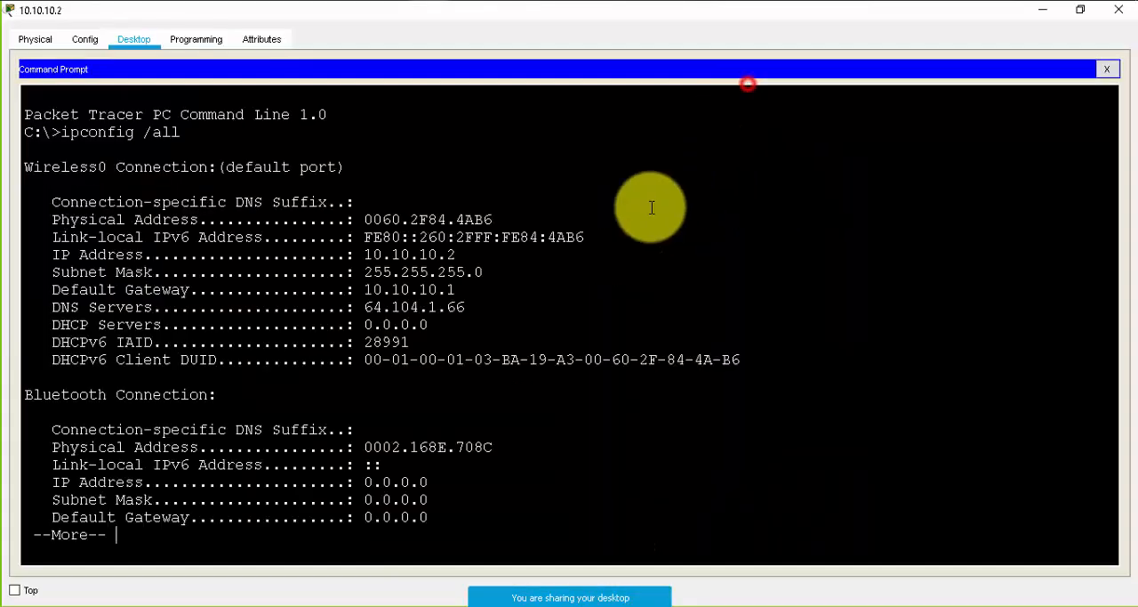
left_click_drag(583, 237, 552, 236)
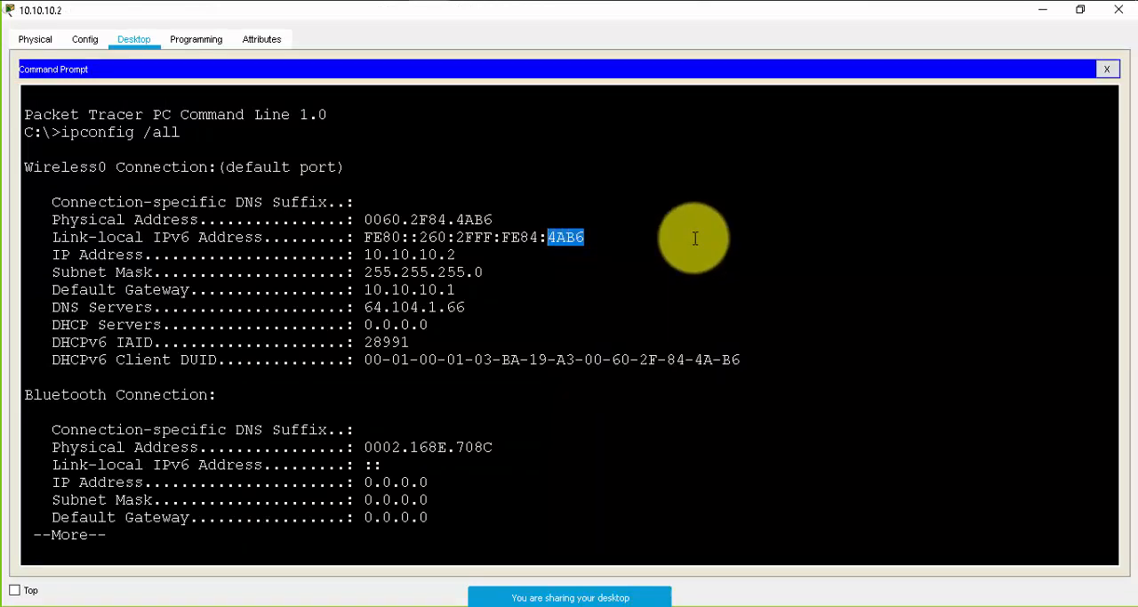
left_click(1040, 10)
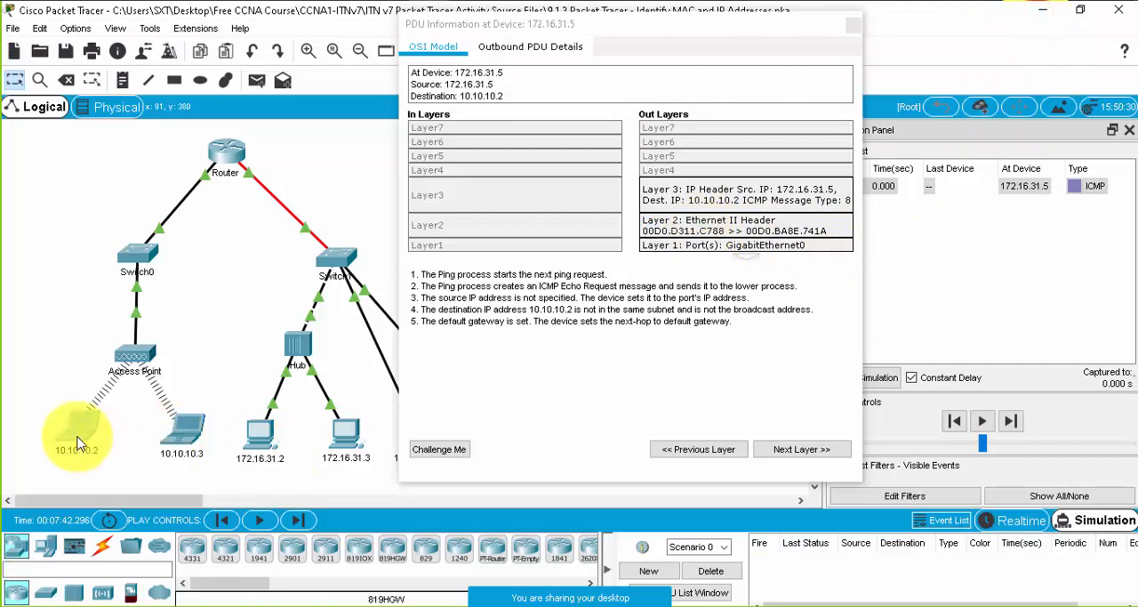
- Show the outbound Layer 2 processing notes of the PDU at 172.16.31.5 and move its window clear of the topology
mouse_move(78, 442)
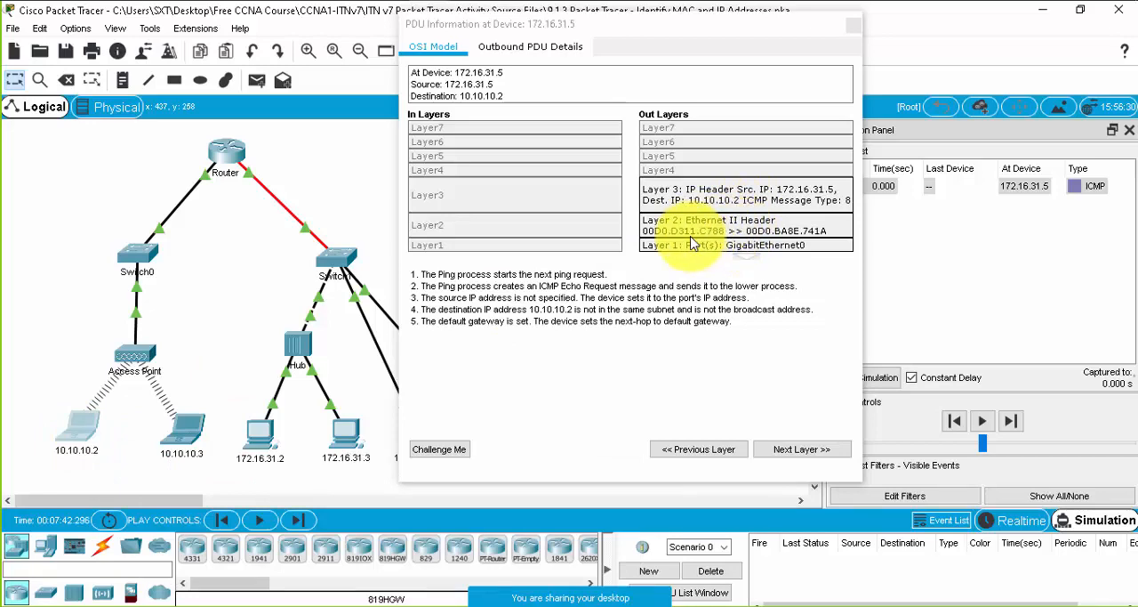
left_click(713, 233)
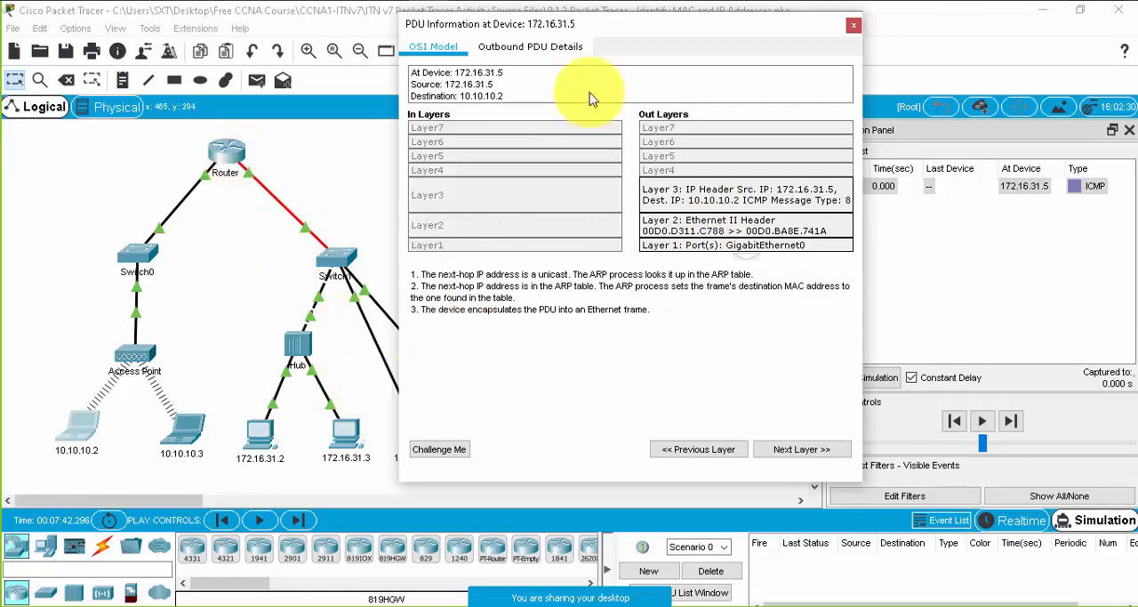
left_click_drag(599, 32, 688, 37)
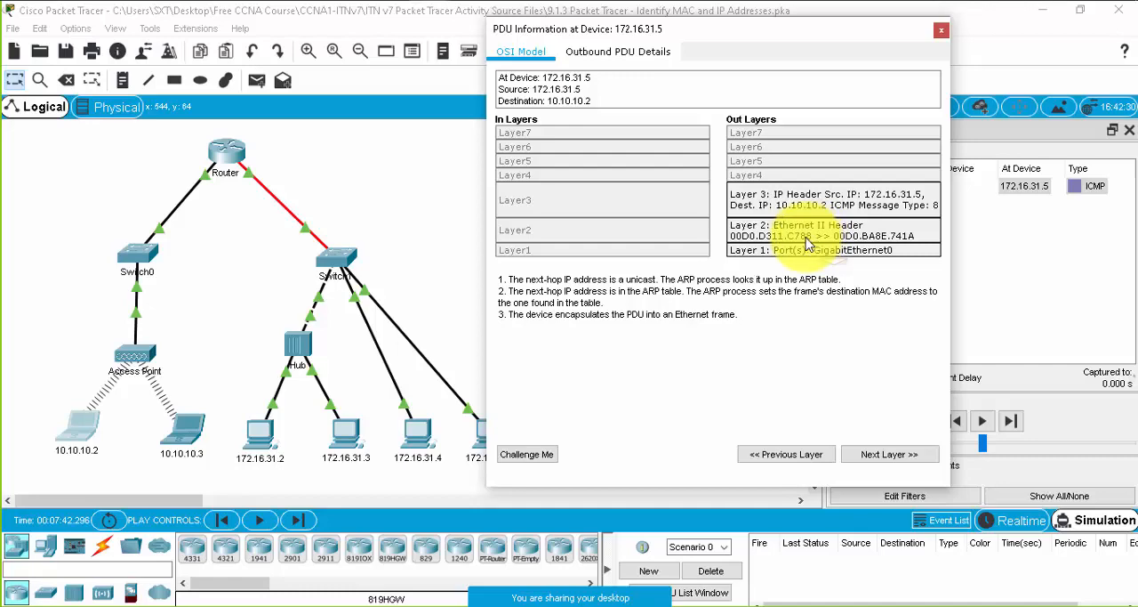
- Open the Router's command line beside the PDU window and enter privileged EXEC mode with enable
left_click(232, 158)
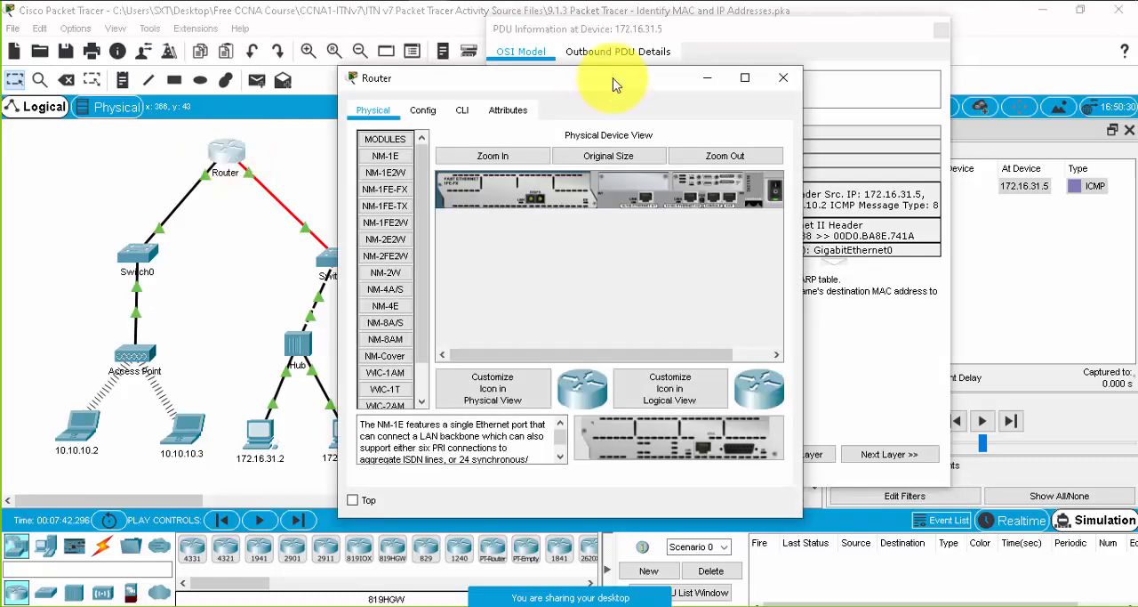
left_click_drag(614, 79, 267, 67)
left_click(115, 98)
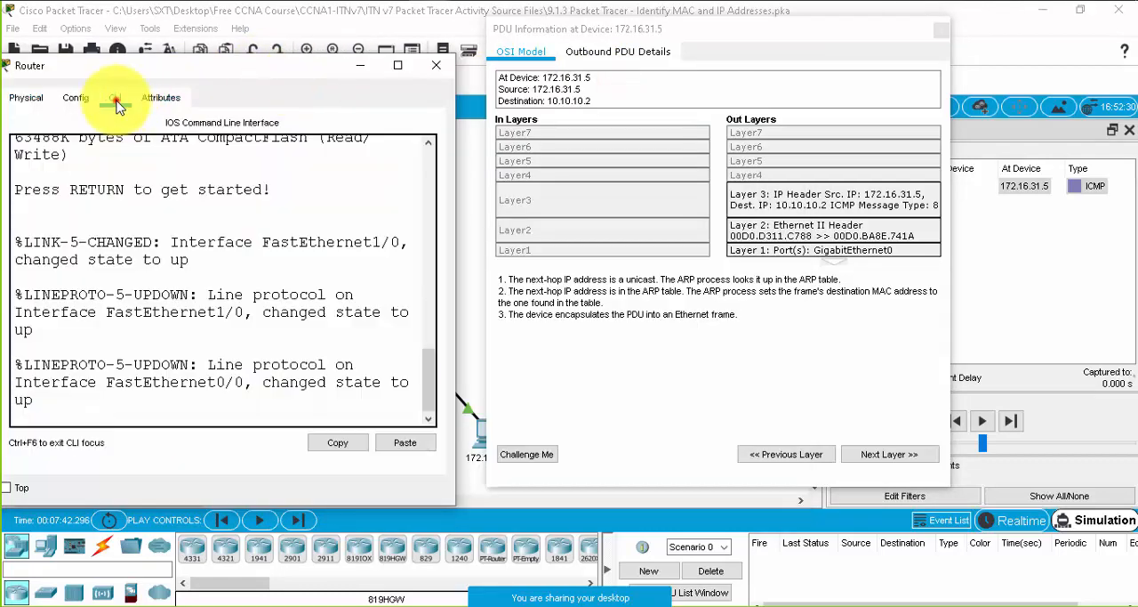
key("Return")
key("Return")
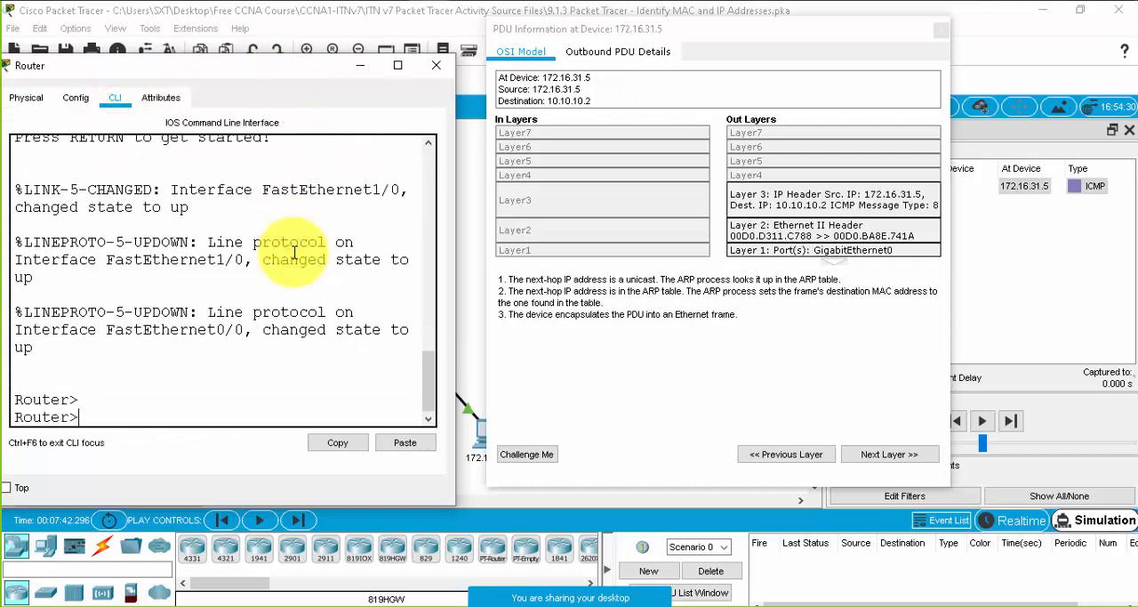
type("en")
key("Tab")
key("Return")
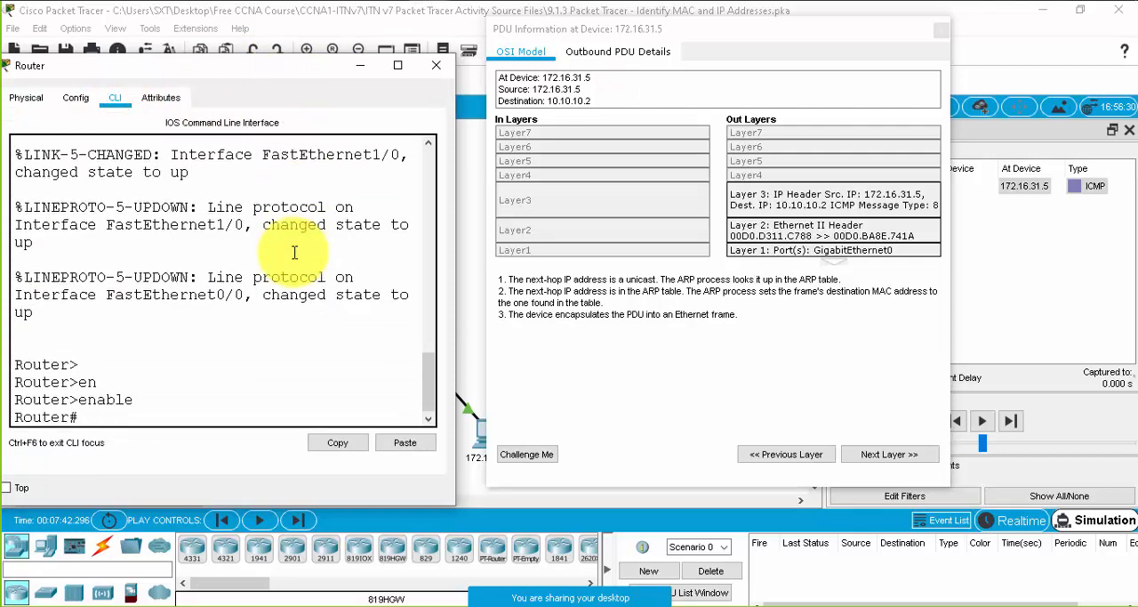
- Run show ip int br on the Router and examine the FastEthernet0/0 and FastEthernet1/0 names and IP addresses
type("show in")
key("Tab")
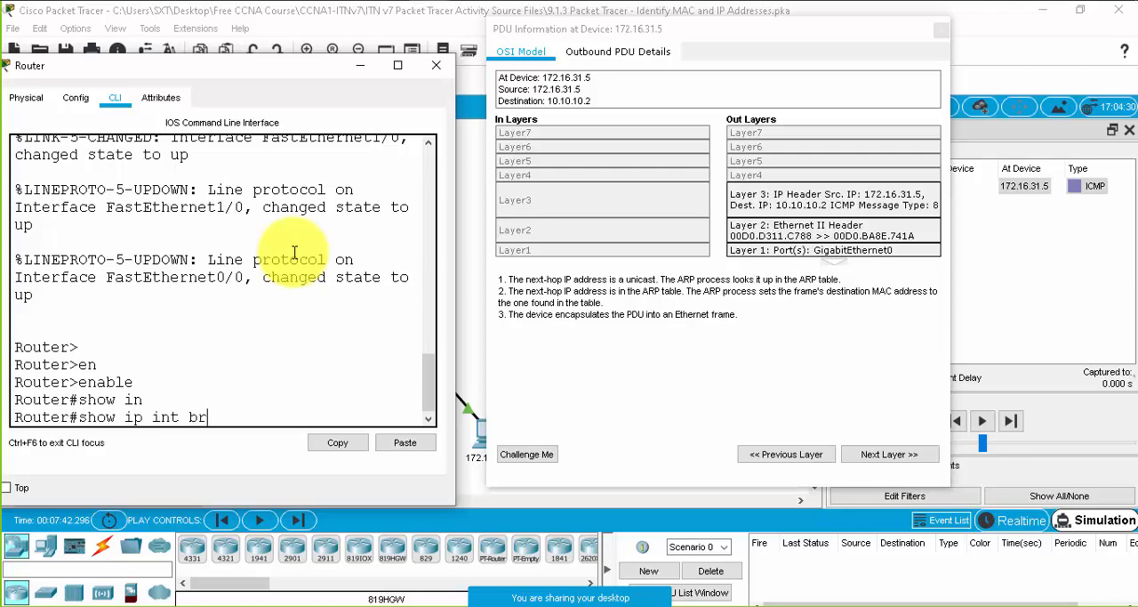
key("Return")
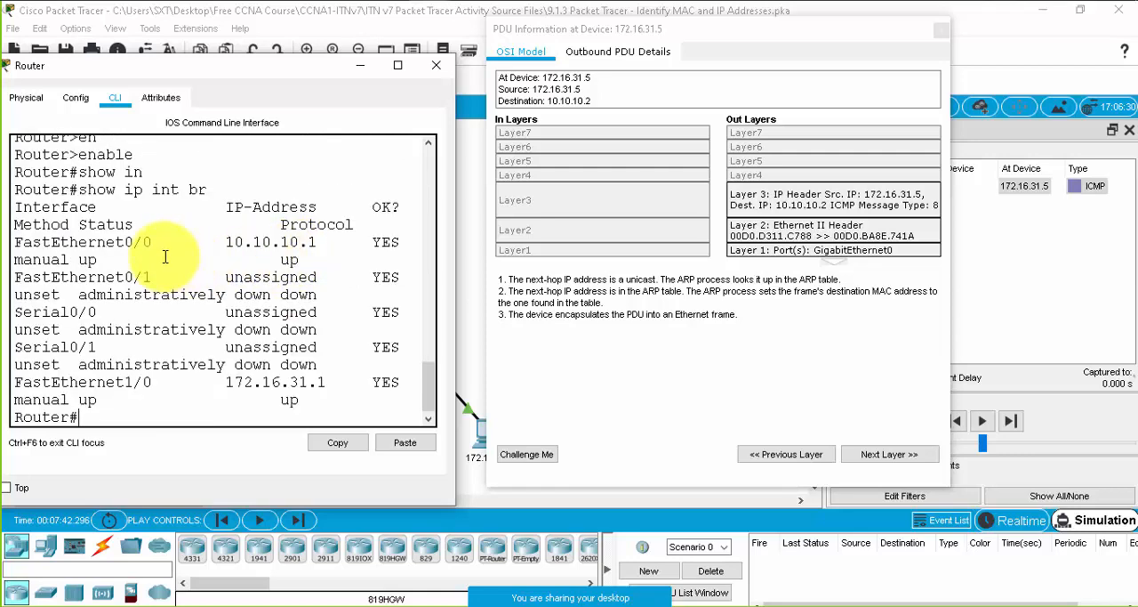
left_click_drag(14, 241, 160, 241)
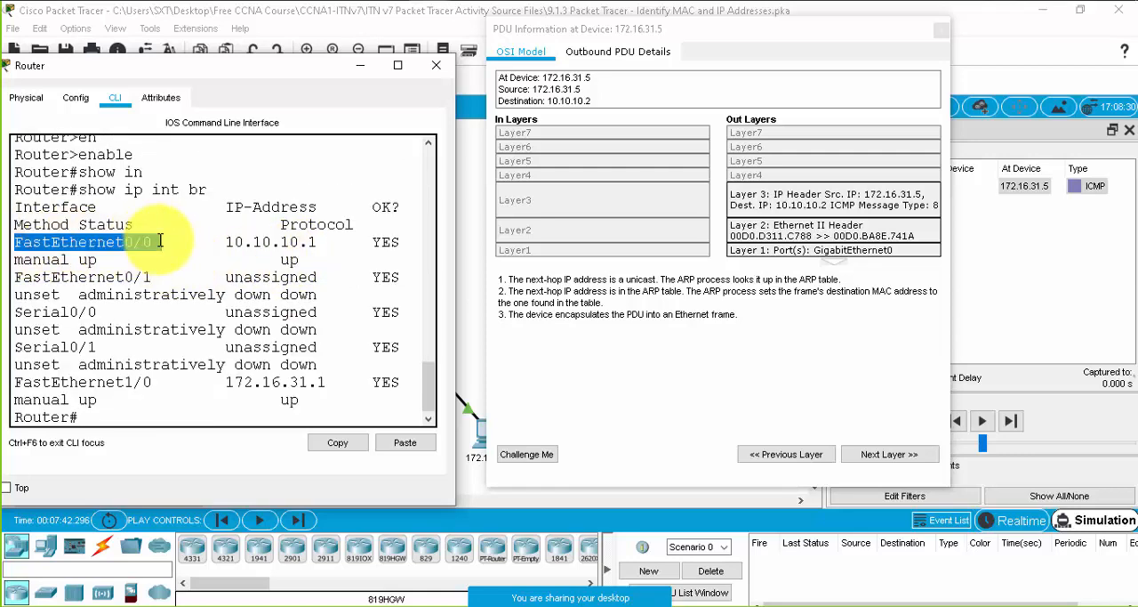
left_click_drag(226, 381, 348, 386)
left_click_drag(226, 242, 271, 242)
left_click_drag(226, 383, 276, 381)
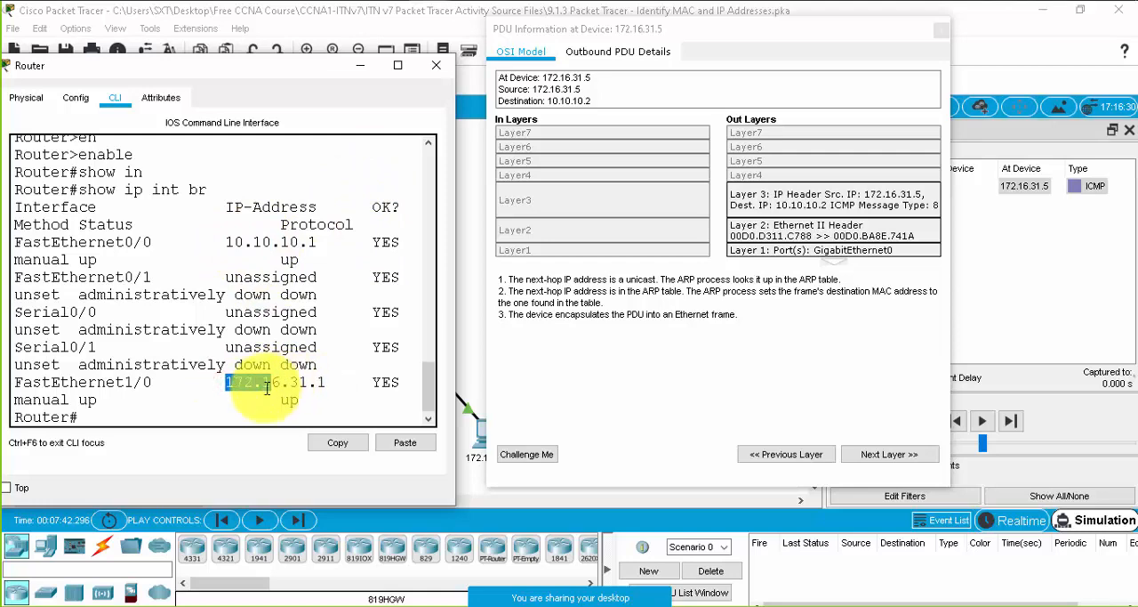
left_click_drag(153, 383, 38, 380)
- Run show interfaces fastEthernet 1/0 on the Router
left_click(138, 415)
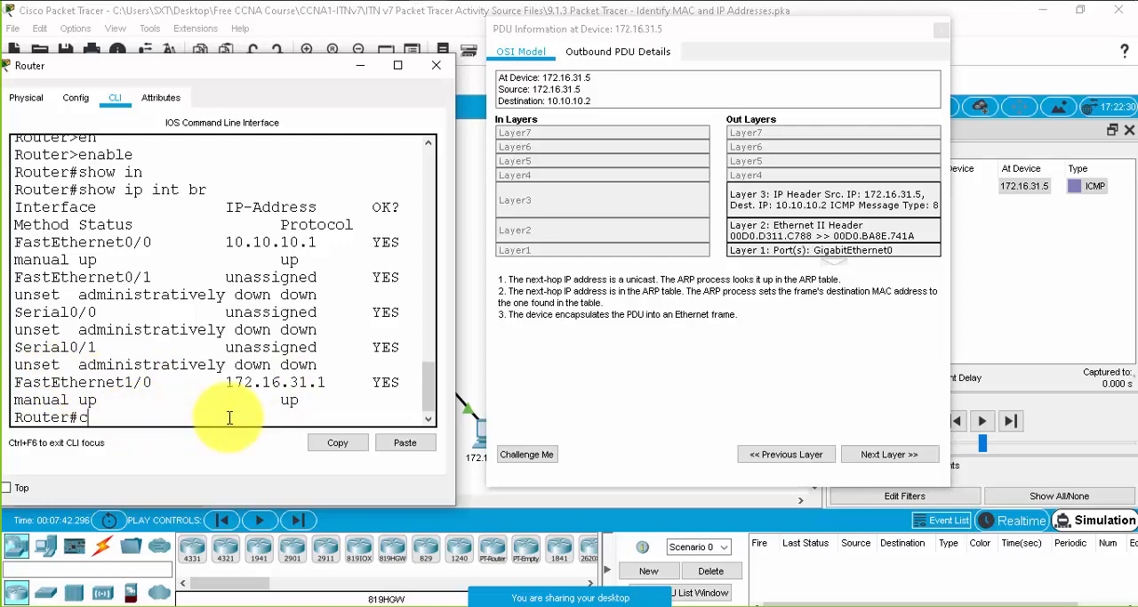
type("show in")
key("Tab")
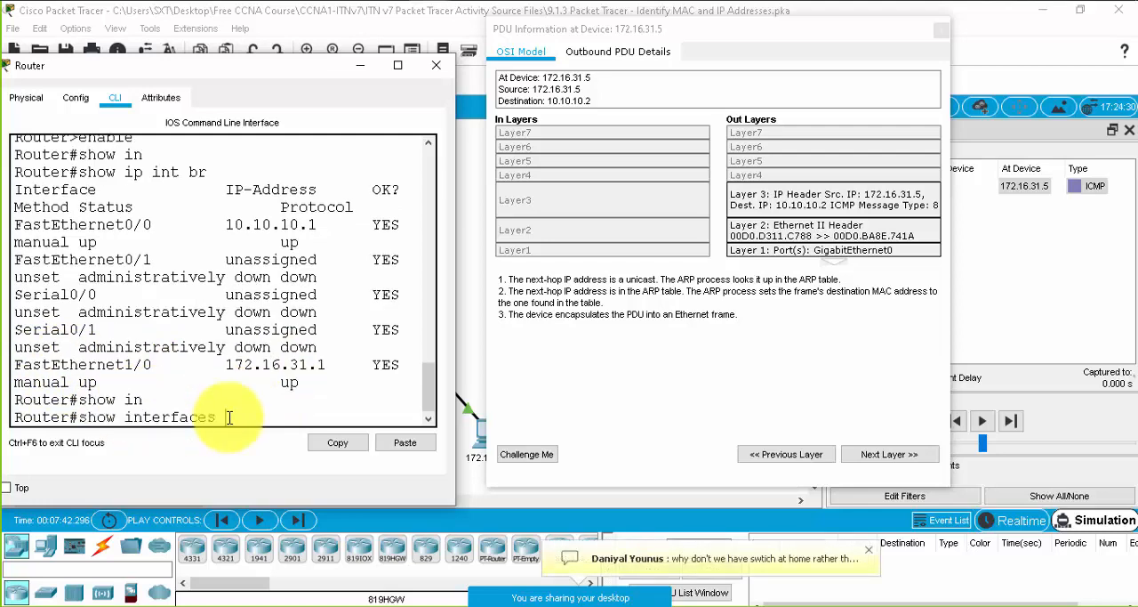
type("g")
key("Tab")
key("BackSpace")
key("BackSpace")
key("BackSpace")
key("BackSpace")
key("BackSpace")
key("BackSpace")
key("BackSpace")
key("BackSpace")
key("BackSpace")
key("BackSpace")
key("BackSpace")
key("BackSpace")
key("BackSpace")
key("BackSpace")
key("BackSpace")
key("BackSpace")
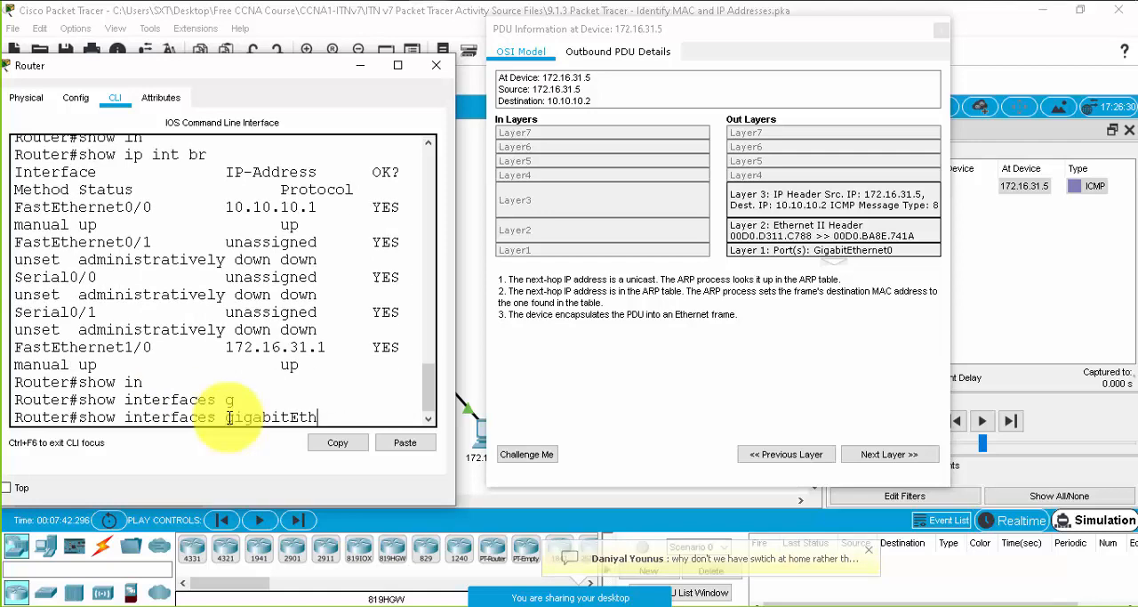
type("fa")
key("Tab")
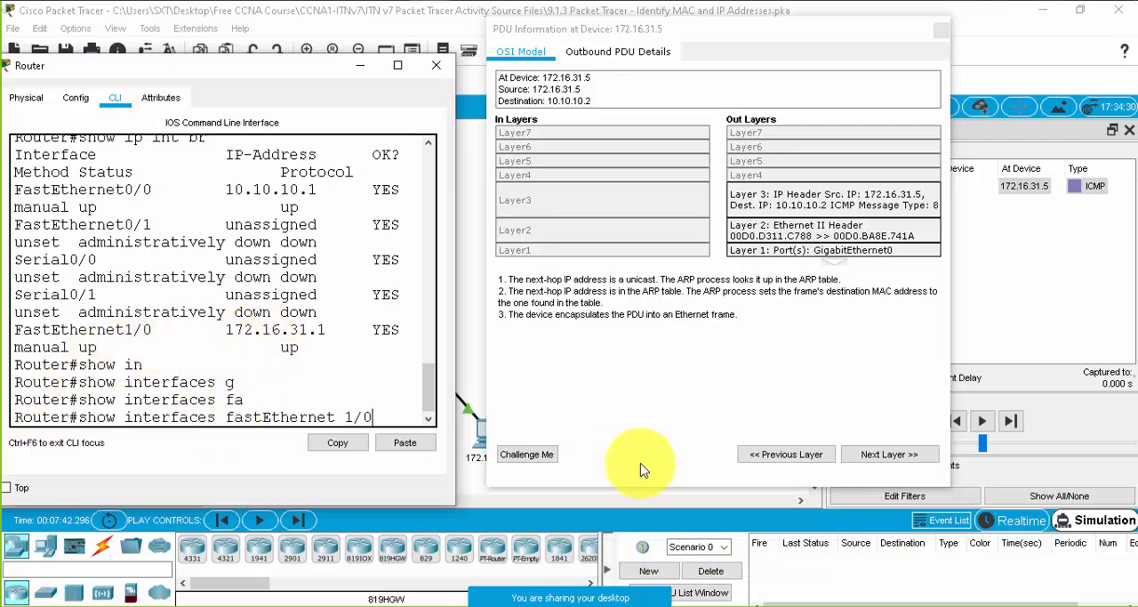
key("Return")
- Maximize the Router window, examine the hardware MAC address of FastEthernet1/0, and minimize the window
left_click(398, 64)
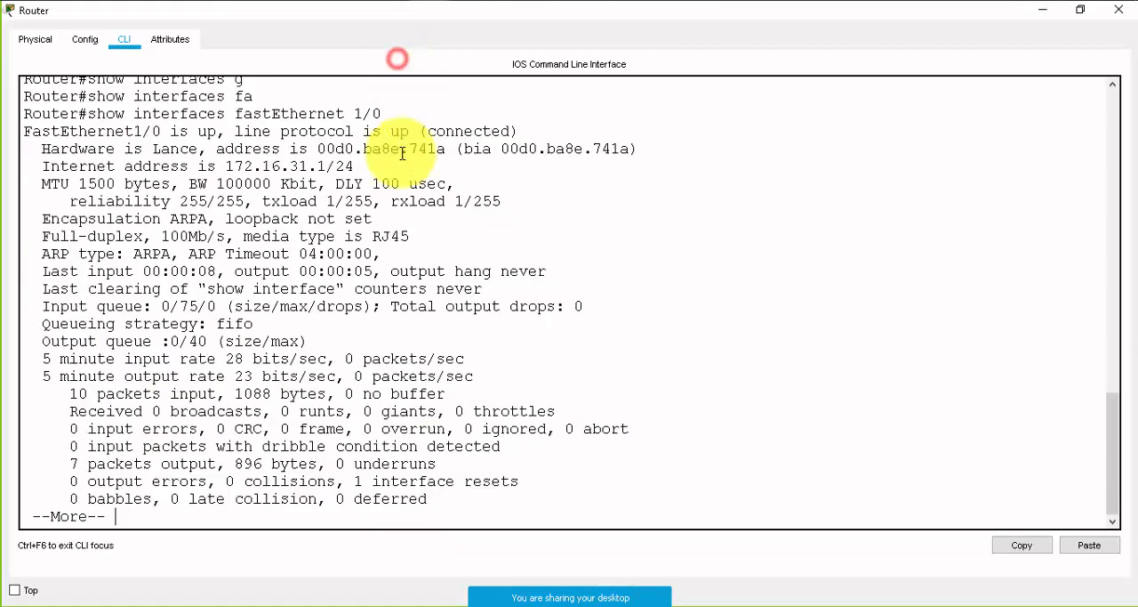
scroll(402, 153, "up", 2)
left_click_drag(58, 231, 188, 229)
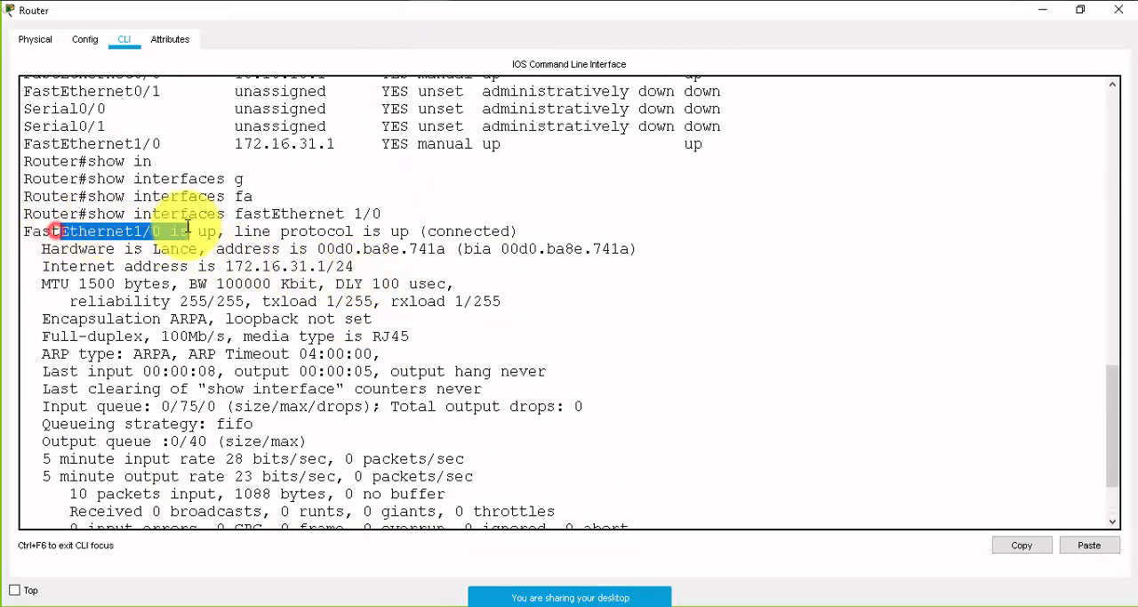
left_click_drag(88, 250, 198, 248)
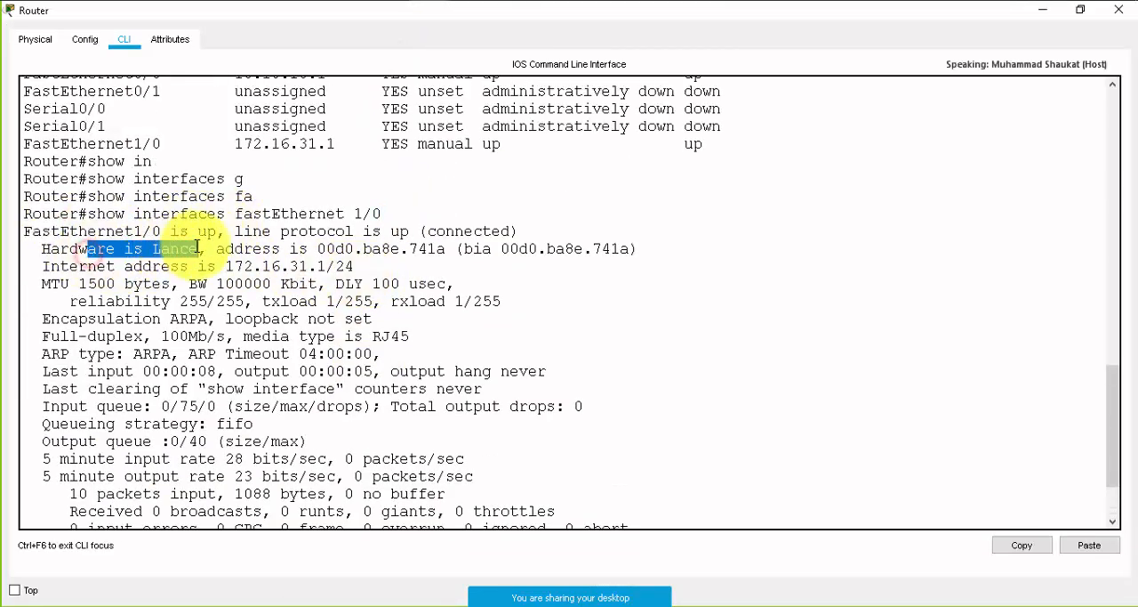
left_click(320, 248)
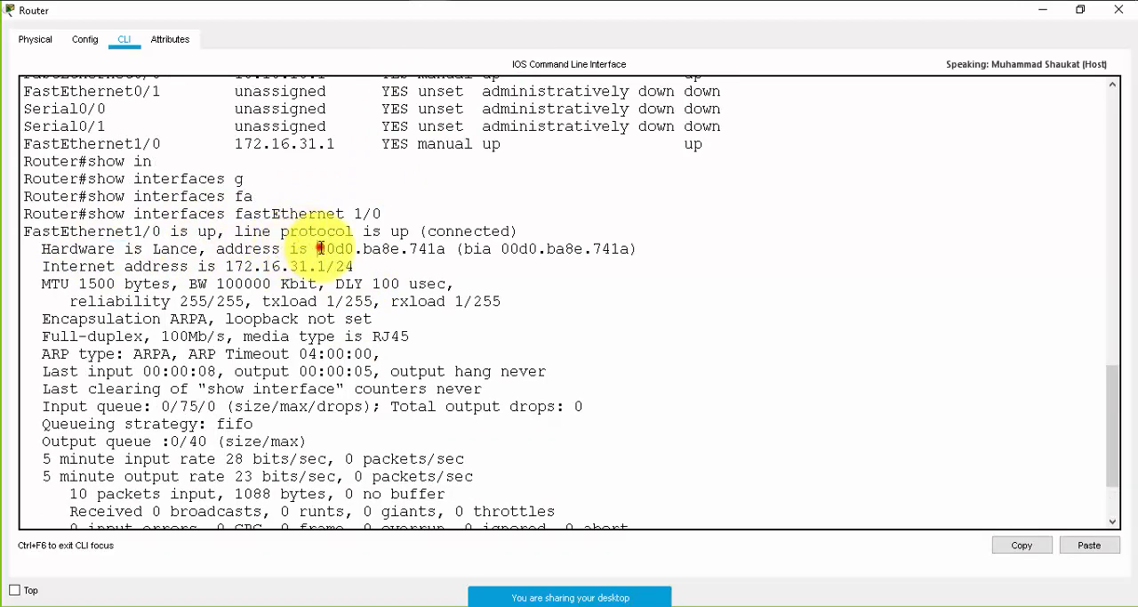
left_click_drag(320, 248, 443, 252)
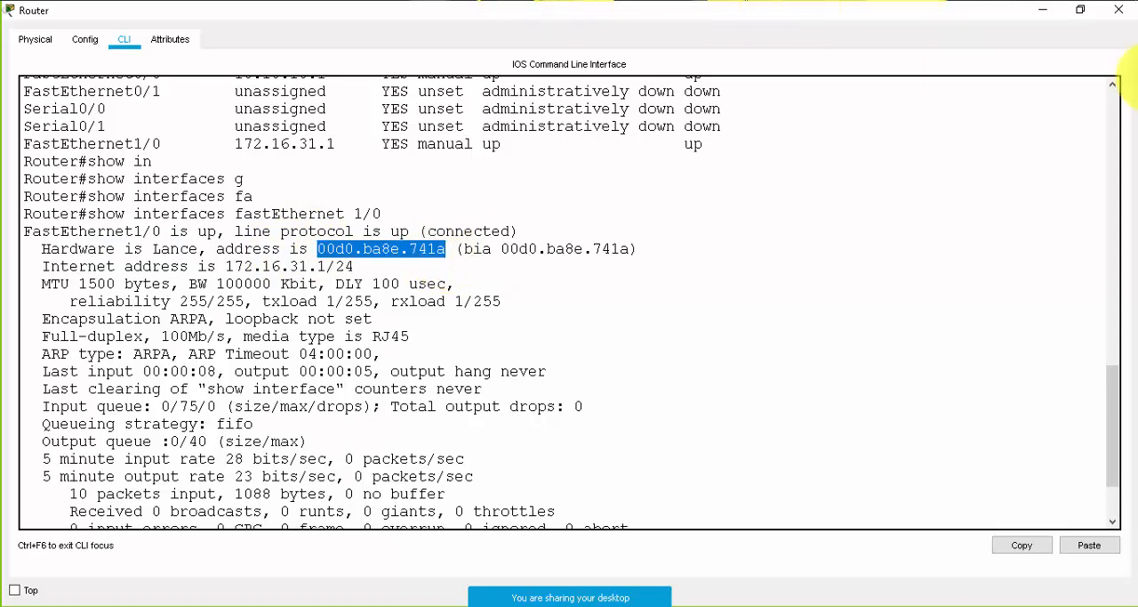
left_click(1044, 12)
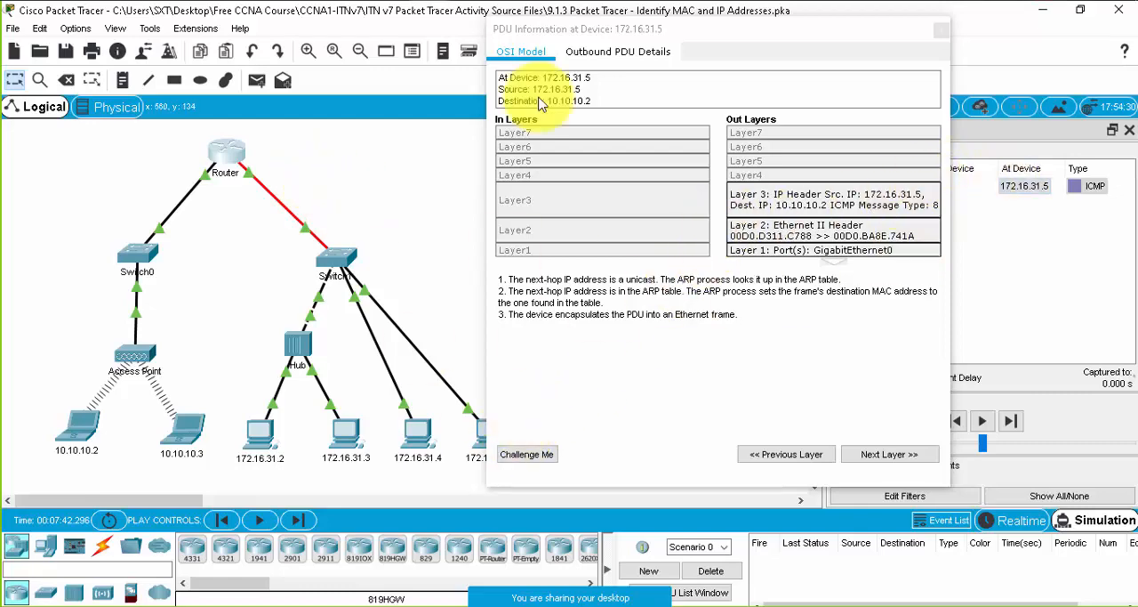
- Move the 172.16.31.5 PDU window aside and advance the simulation three events to bring the PDU to Switch0
left_click_drag(598, 32, 655, 36)
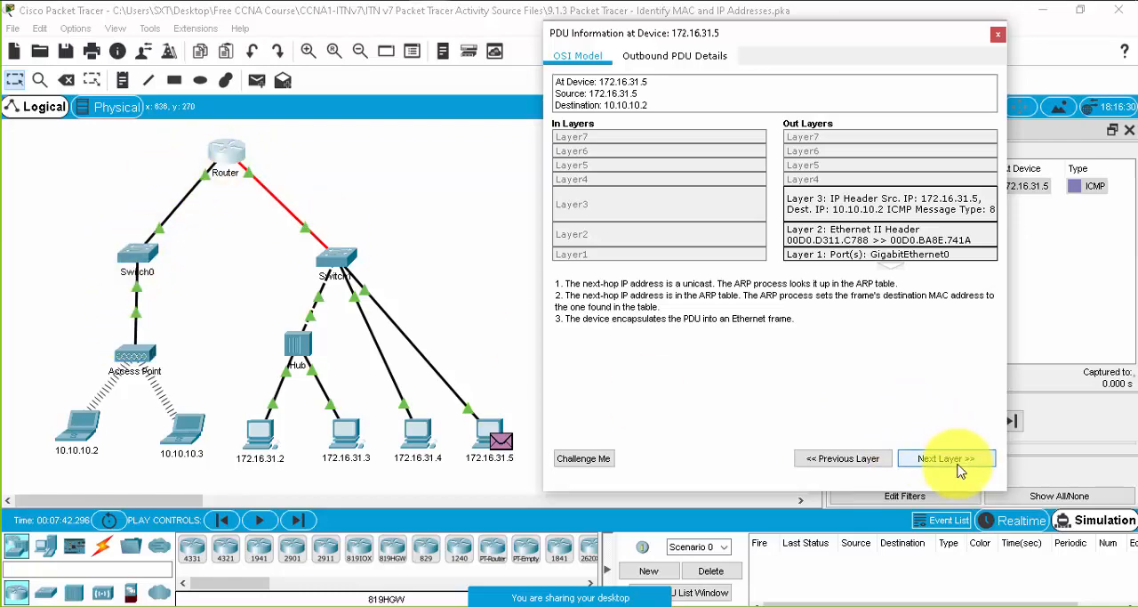
left_click(1081, 291)
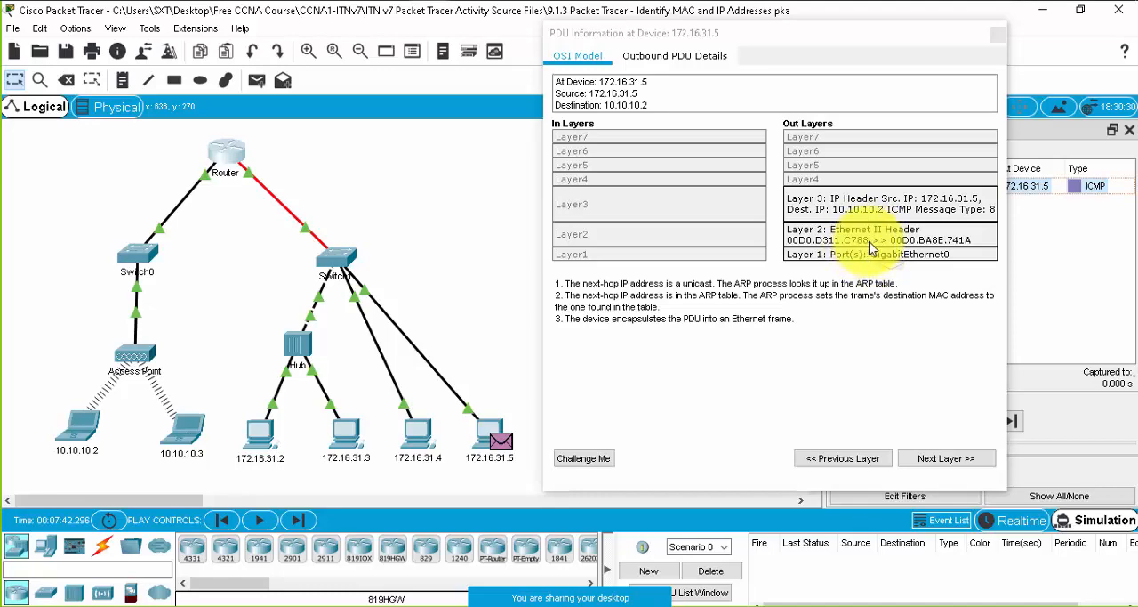
left_click(1015, 424)
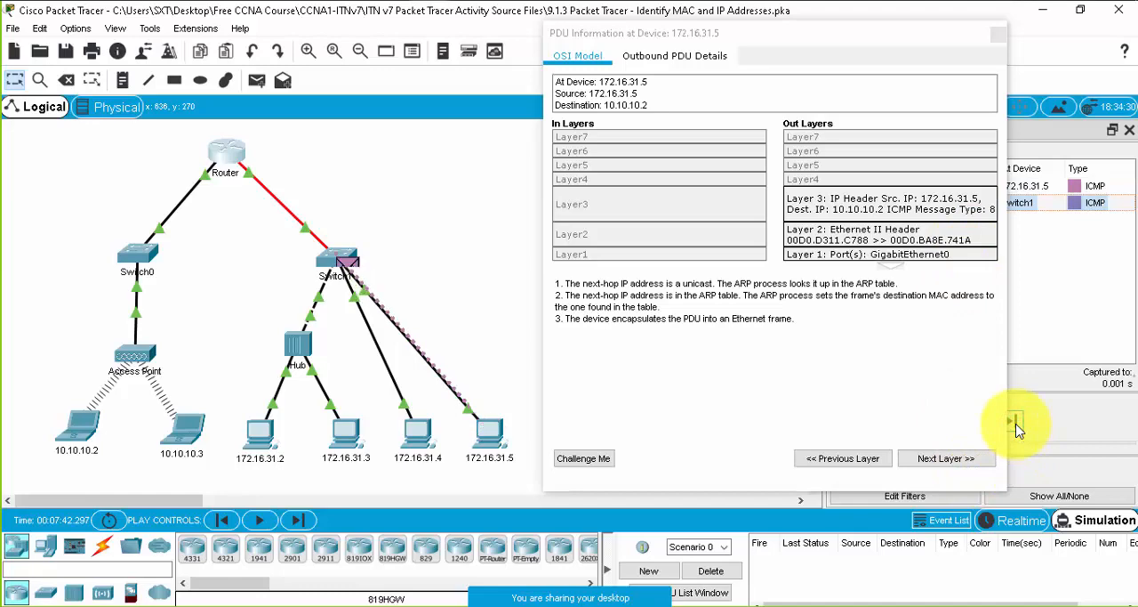
left_click(1016, 424)
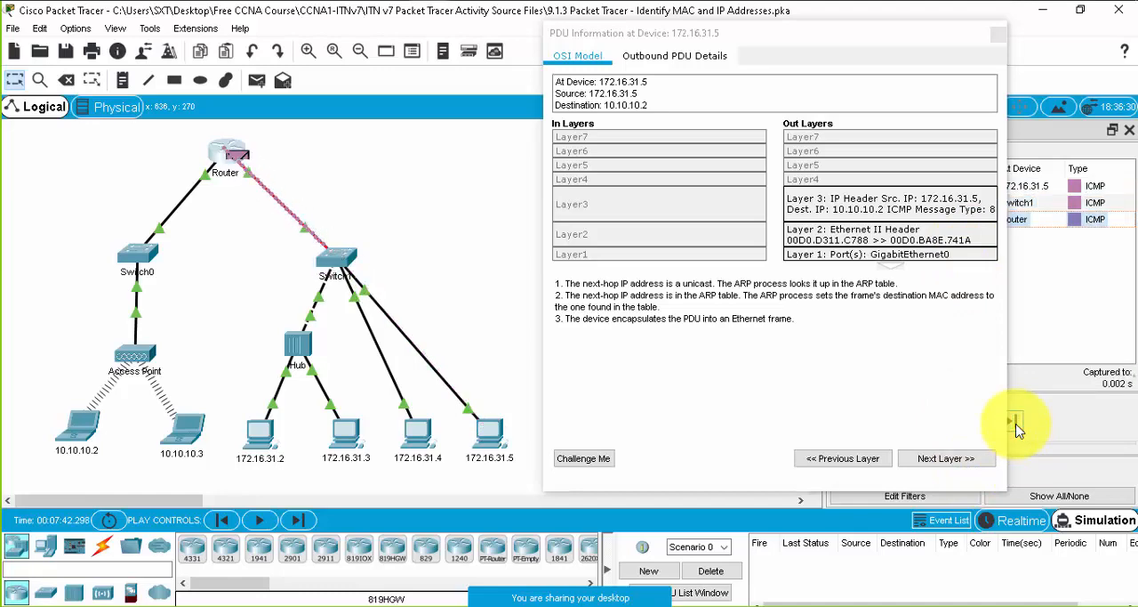
left_click(1016, 424)
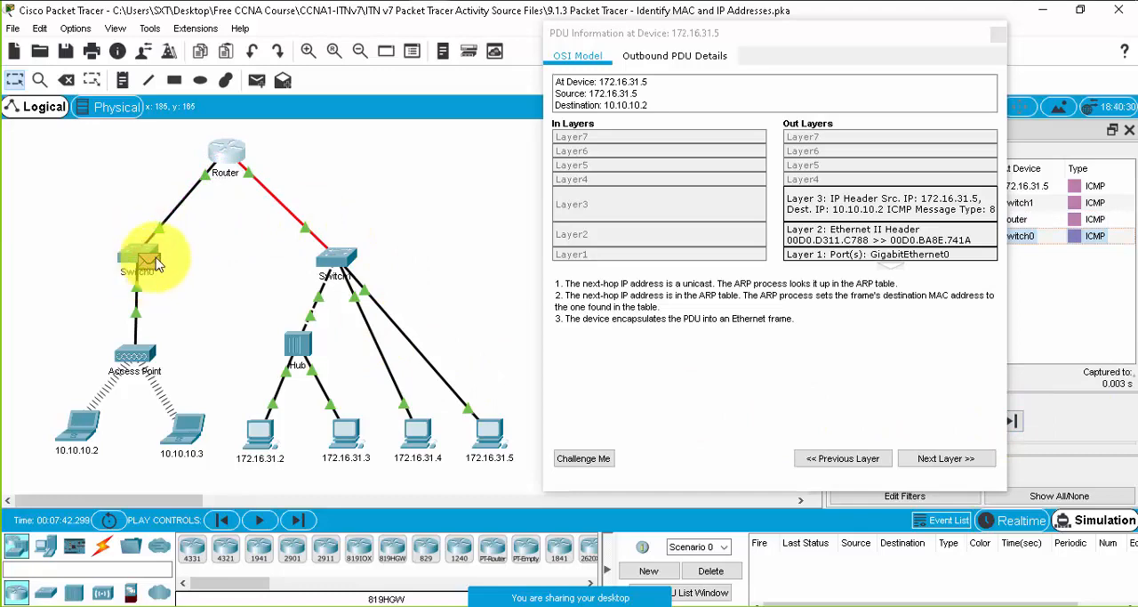
- Open the PDU at Switch0, compare its destination MAC with the physical address of laptop 10.10.10.2, and close the laptop's window
left_click(157, 261)
left_click(157, 261)
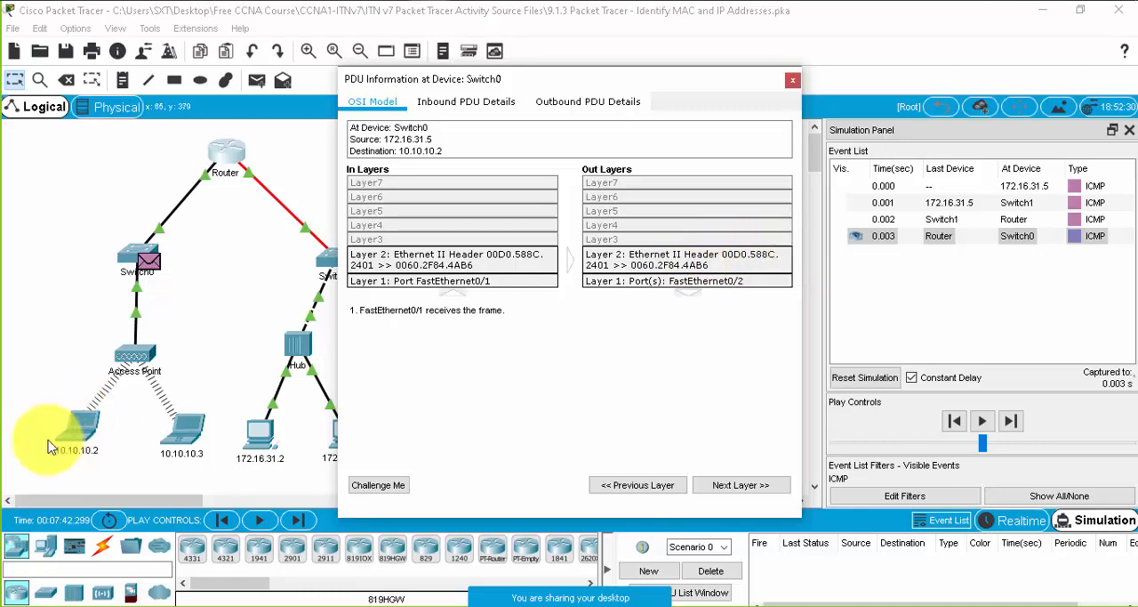
left_click(77, 429)
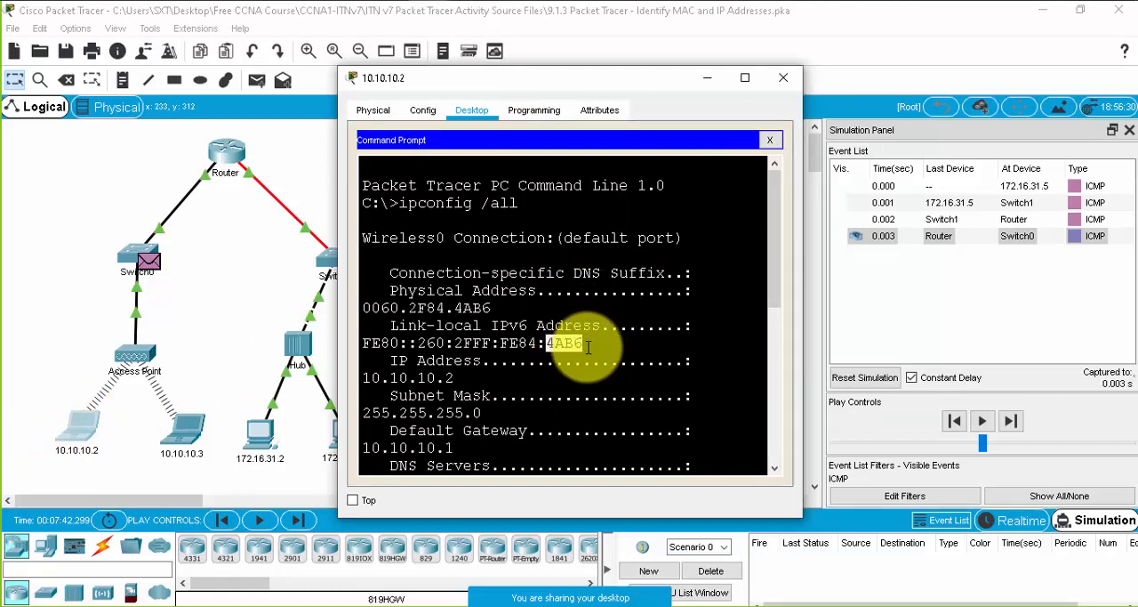
left_click(784, 78)
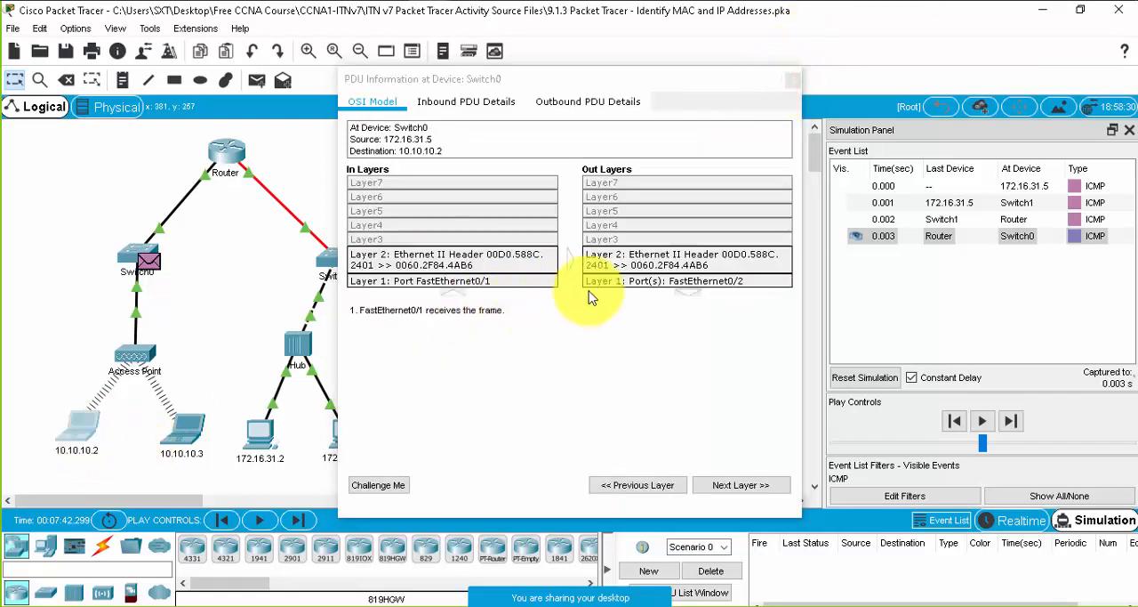
- View the outbound Layer 2 details of the PDU at Switch0, and run show interfaces fastEthernet 0/0 on the Router
left_click(708, 263)
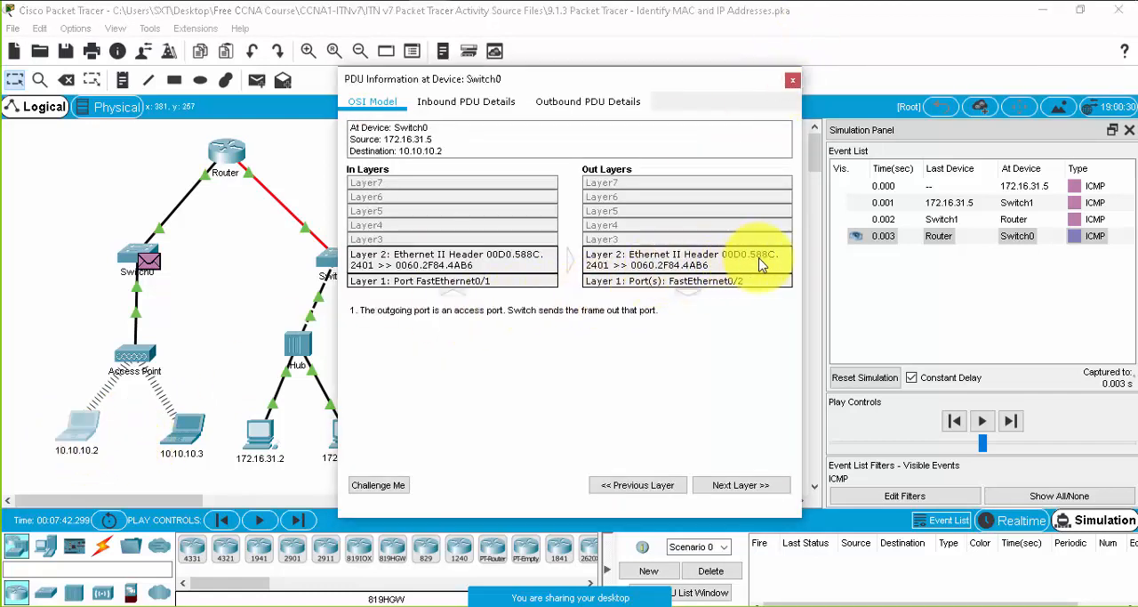
left_click(225, 153)
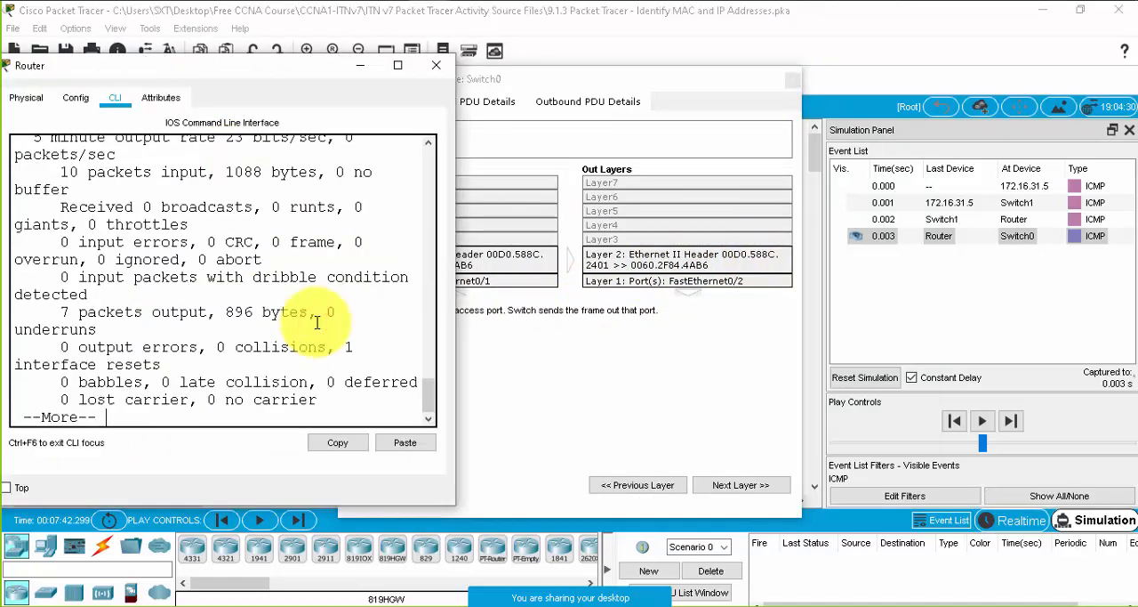
key("space")
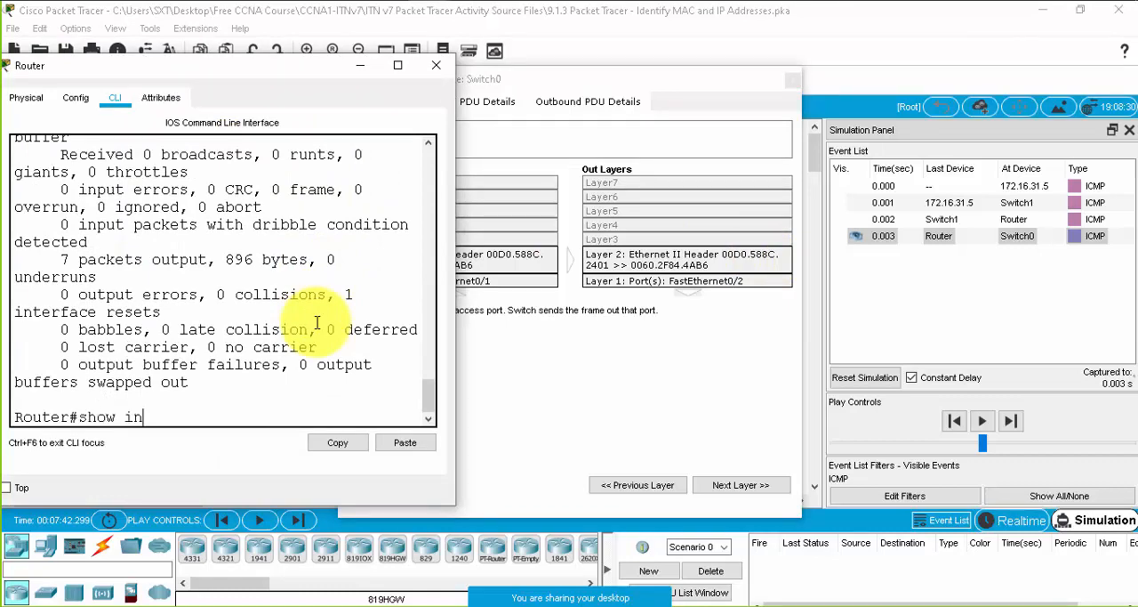
key("Tab")
type("f")
key("Tab")
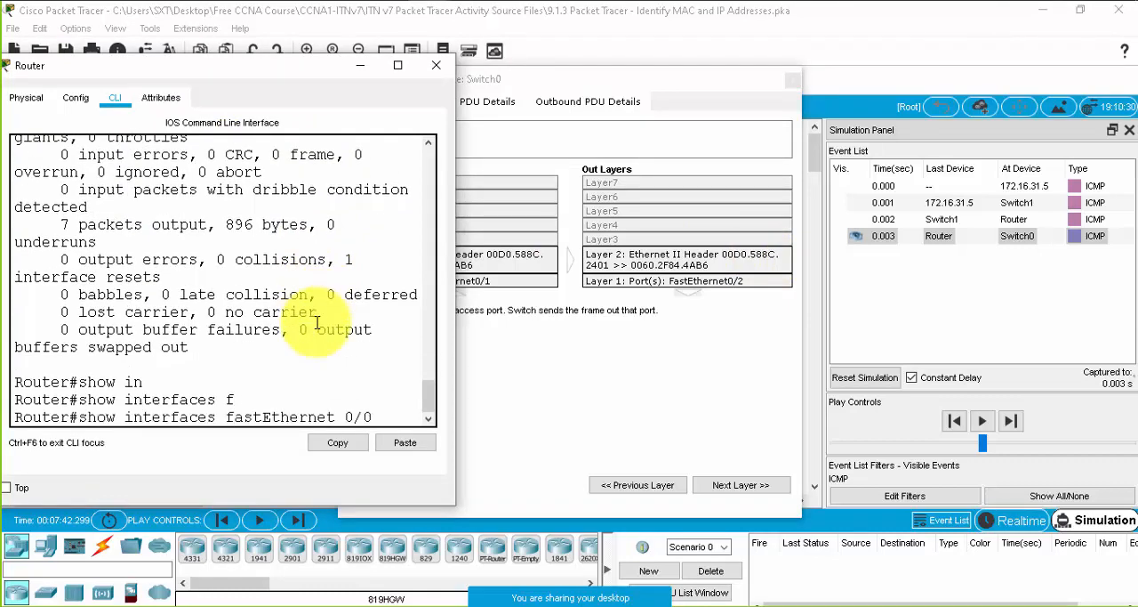
key("Return")
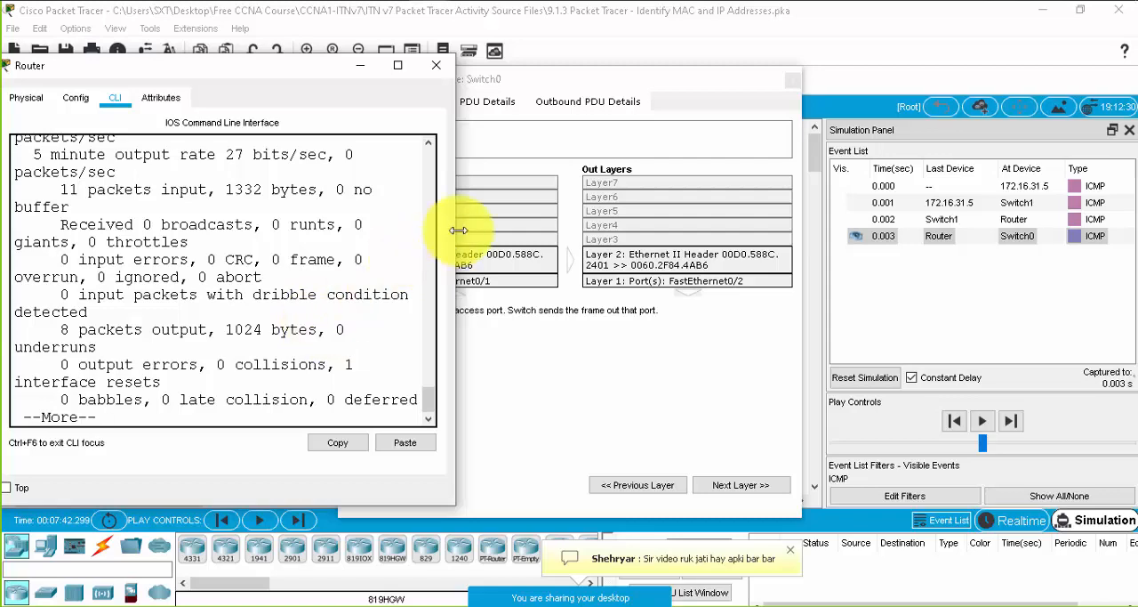
- Widen the Router window and examine the hardware MAC address of FastEthernet0/0 in the command output
left_click_drag(458, 230, 656, 229)
scroll(258, 204, "up", 5)
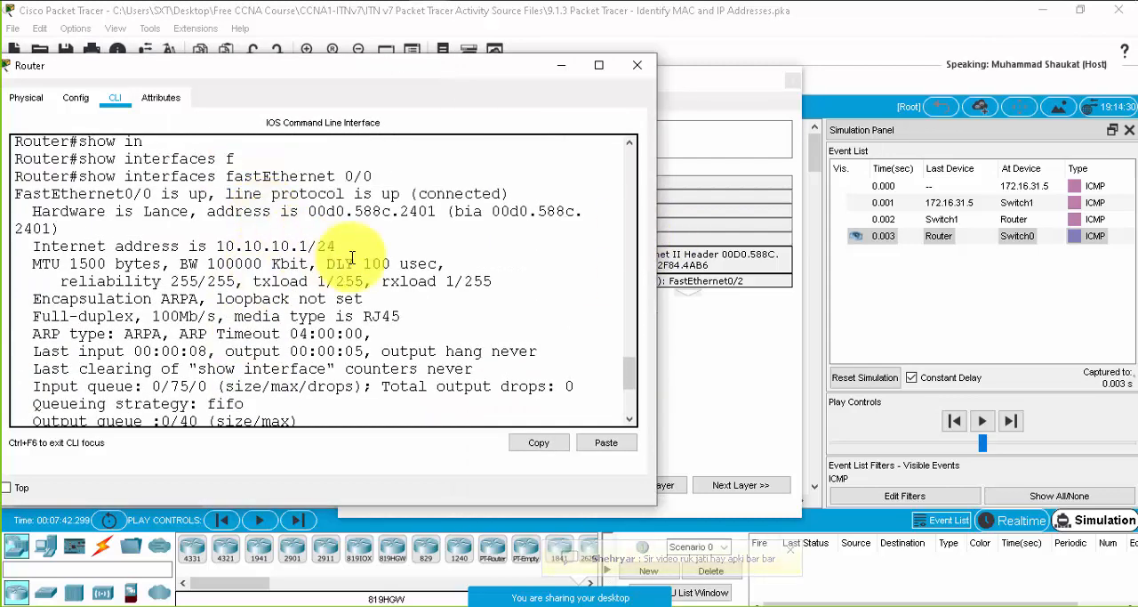
scroll(380, 260, "up", 1)
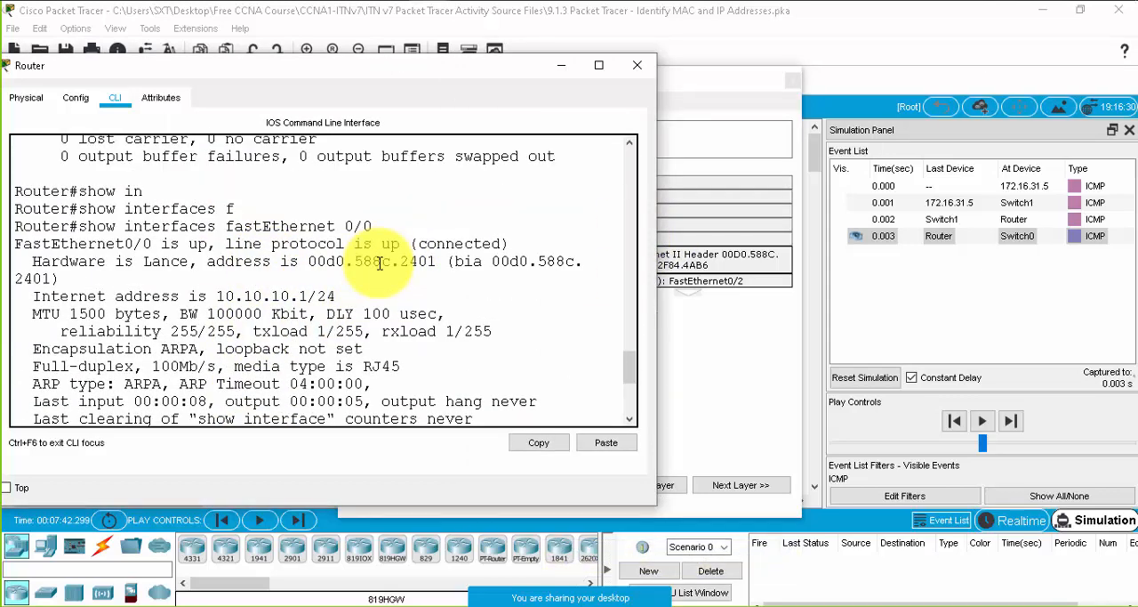
scroll(416, 278, "down", 5)
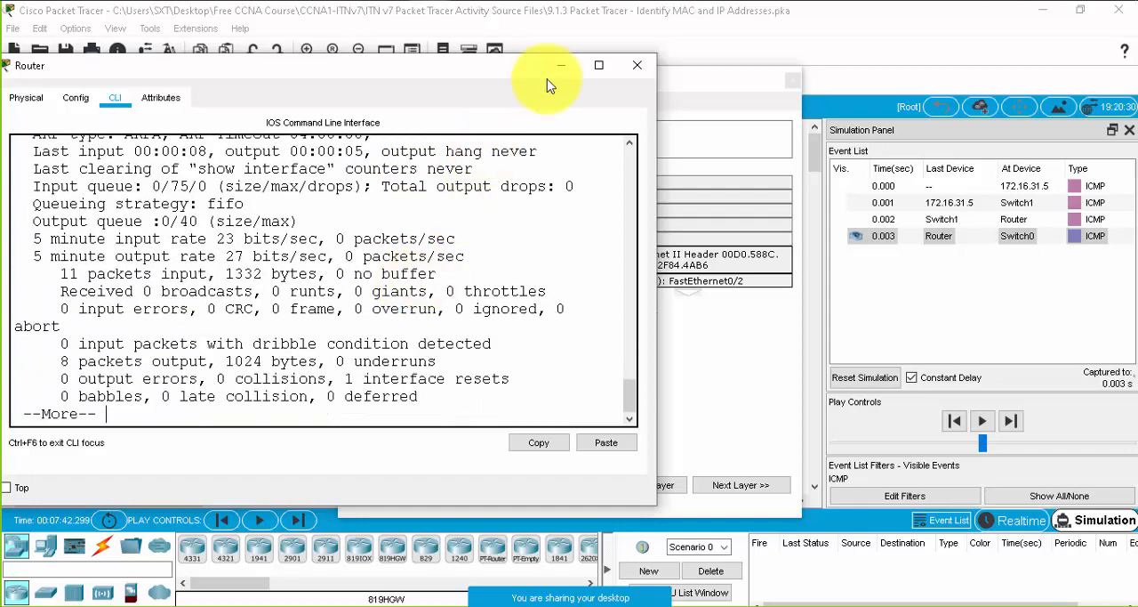
- Maximize the Router window, finish the paged output, and run show ip int br
left_click(599, 65)
key("space")
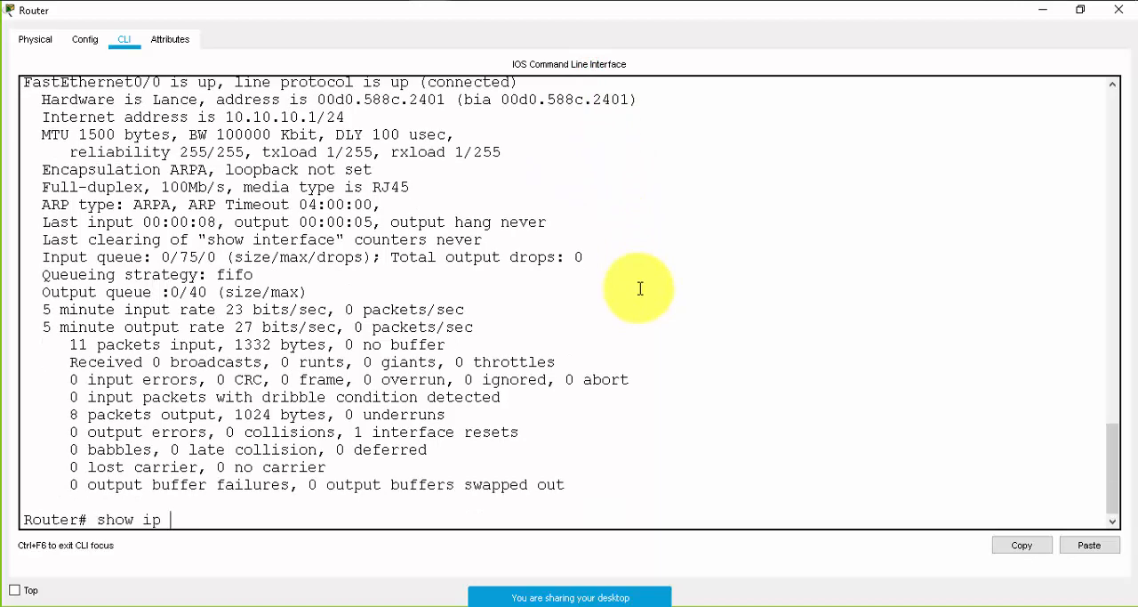
type("show ip int br")
key("Return")
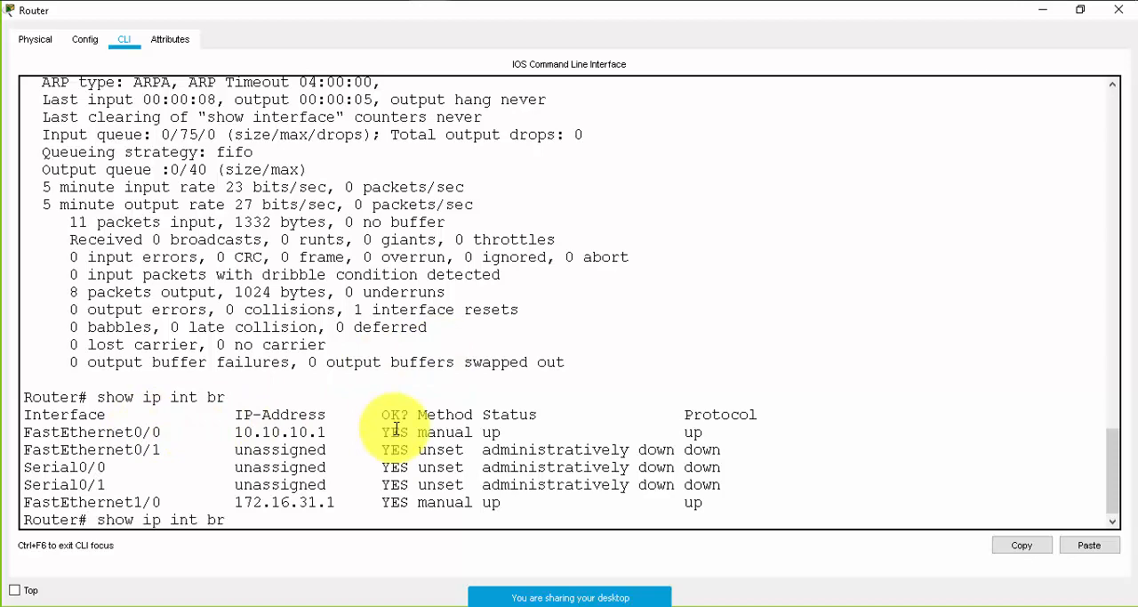
- Rerun show interfaces fastEthernet 0/0 to check its MAC address, and dismiss the Router window and Switch0 PDU details
key("Up")
key("Return")
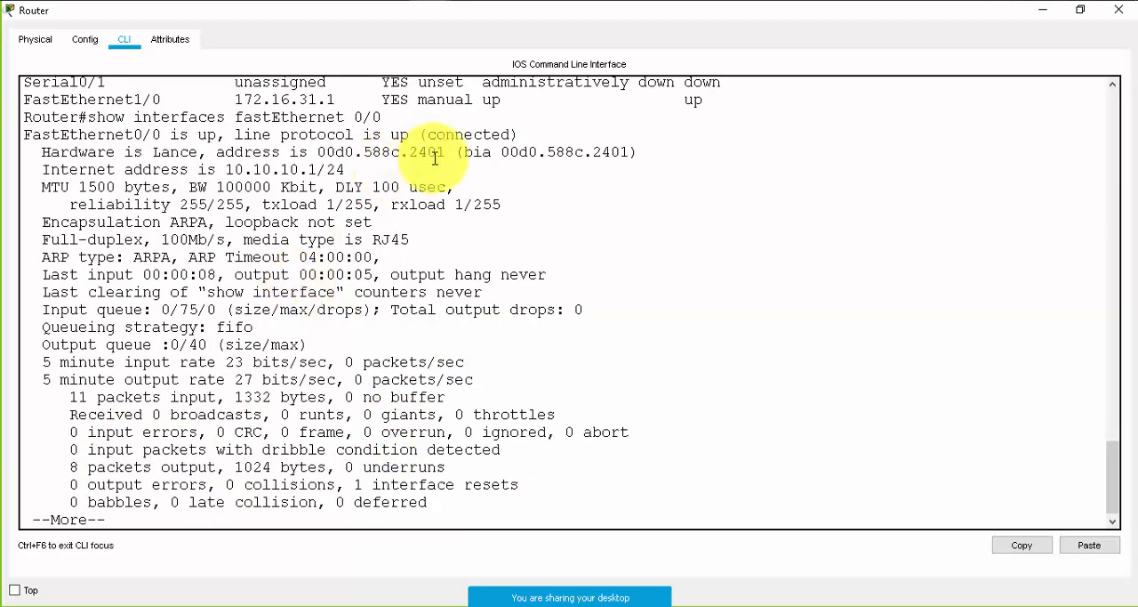
left_click(1043, 14)
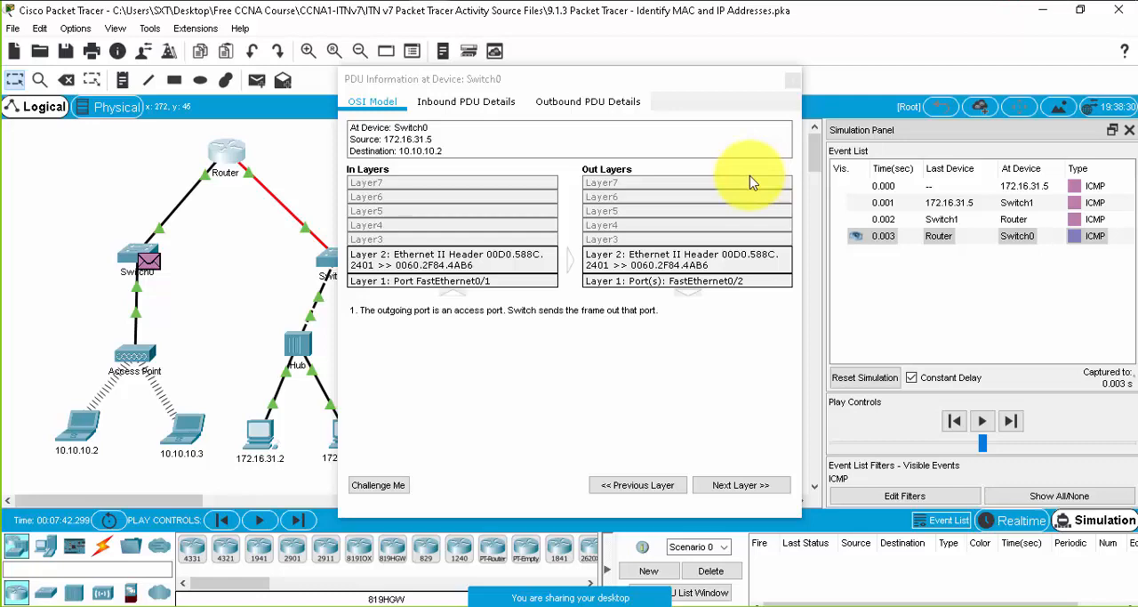
left_click(792, 83)
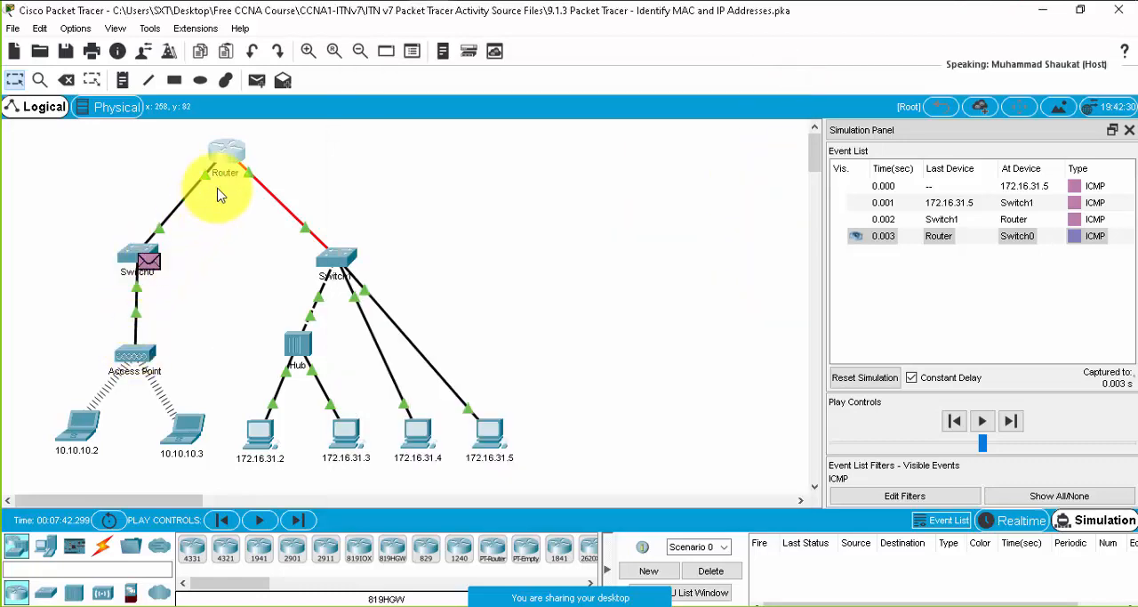
- Check the addresses of laptop 10.10.10.2 and advance the simulation two events to carry the PDU through the Access Point to the laptops
mouse_move(145, 283)
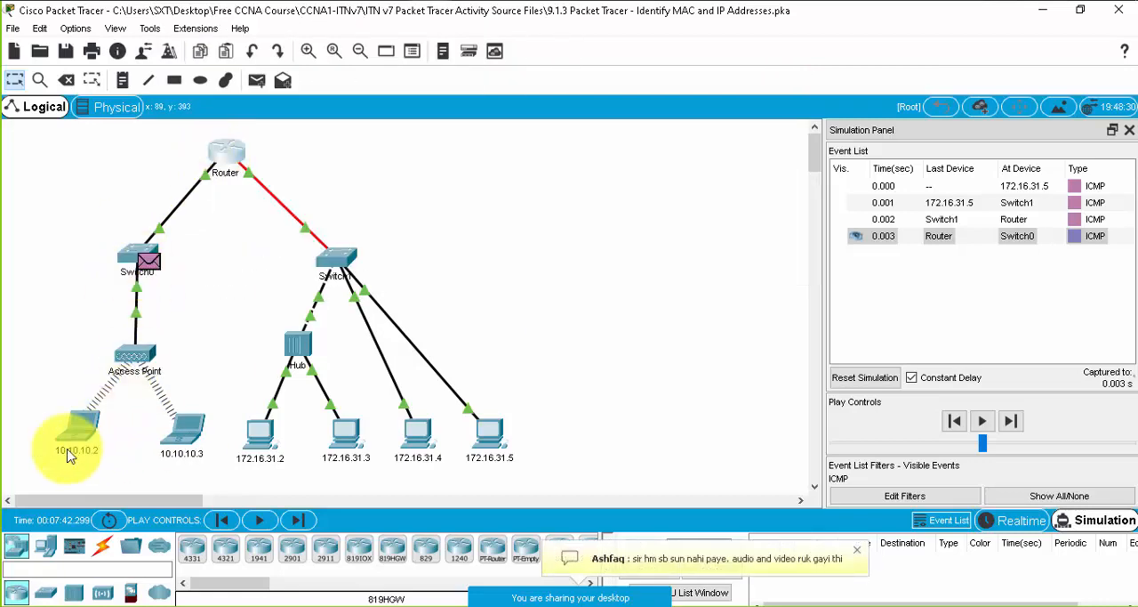
mouse_move(71, 455)
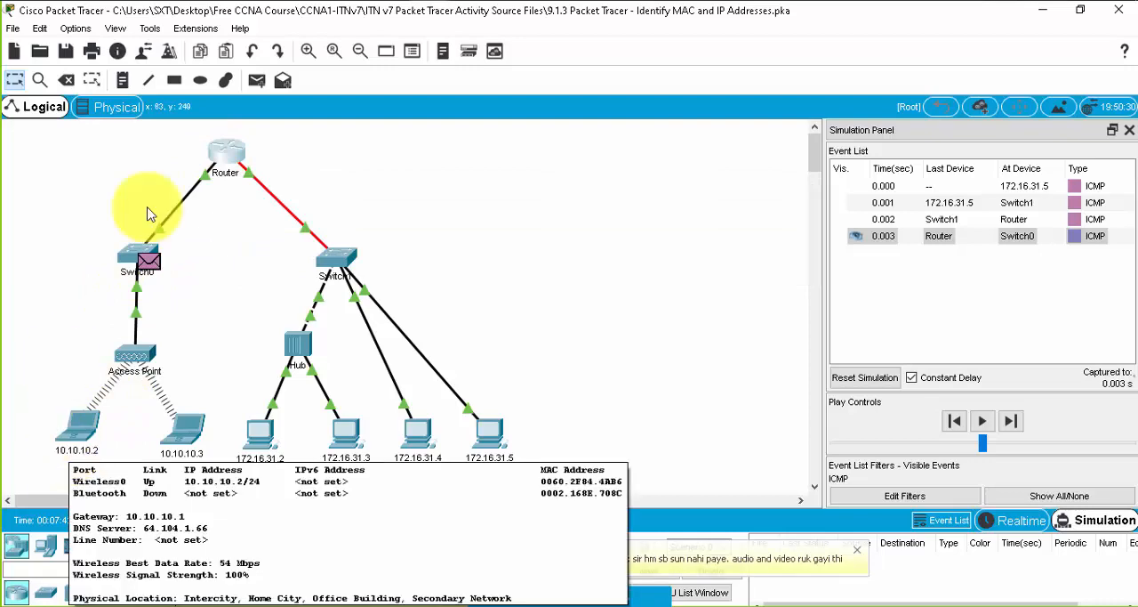
left_click(1011, 421)
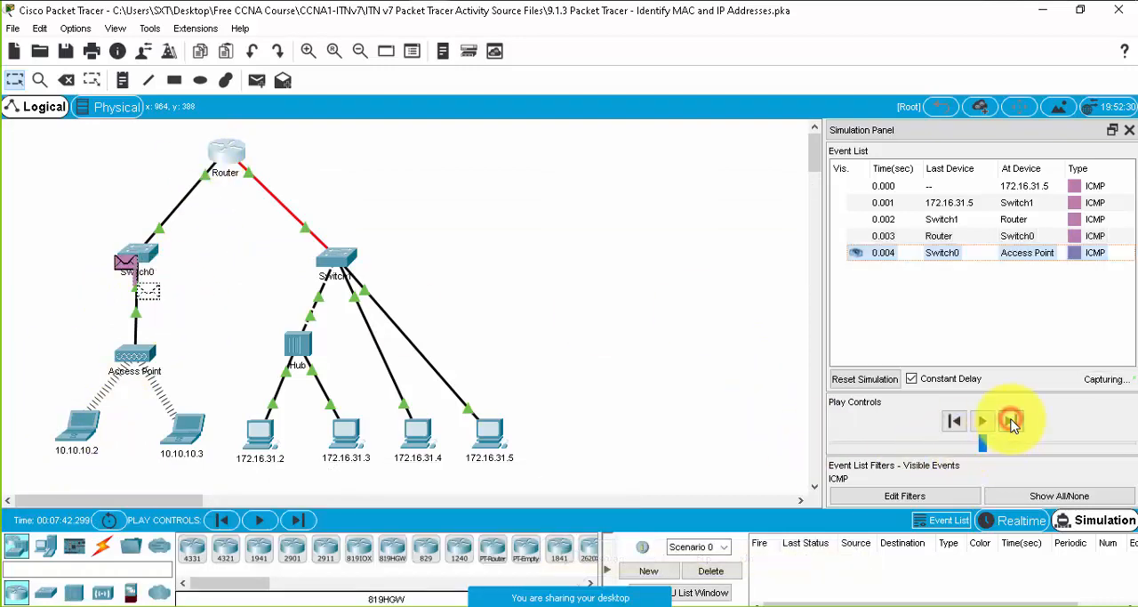
left_click(1011, 421)
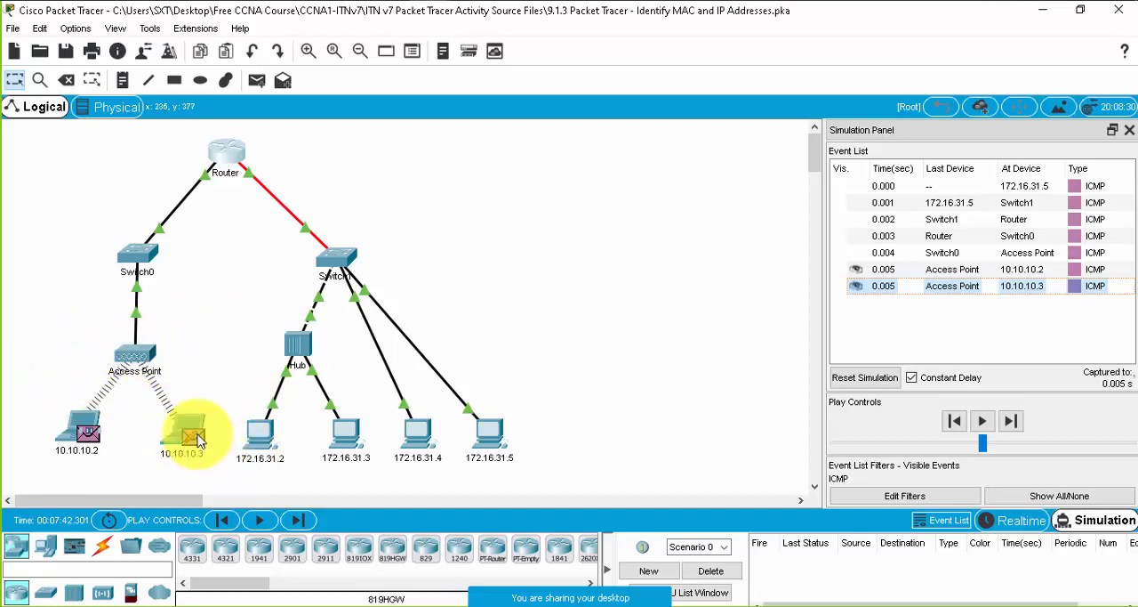
- Play the remaining ping events automatically and return to Realtime mode
mouse_move(198, 440)
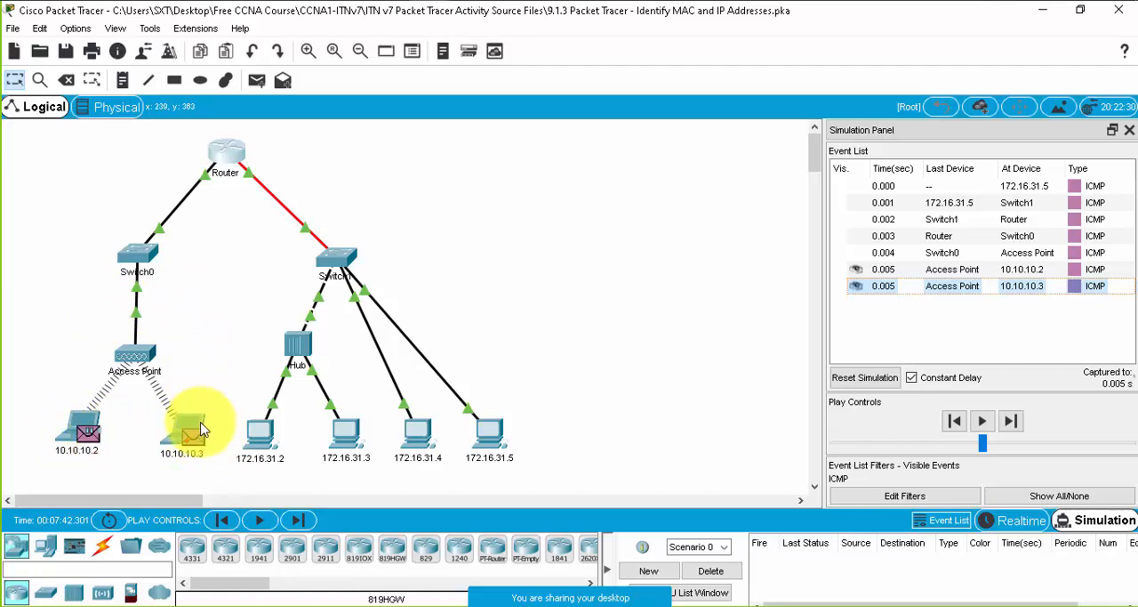
left_click(983, 421)
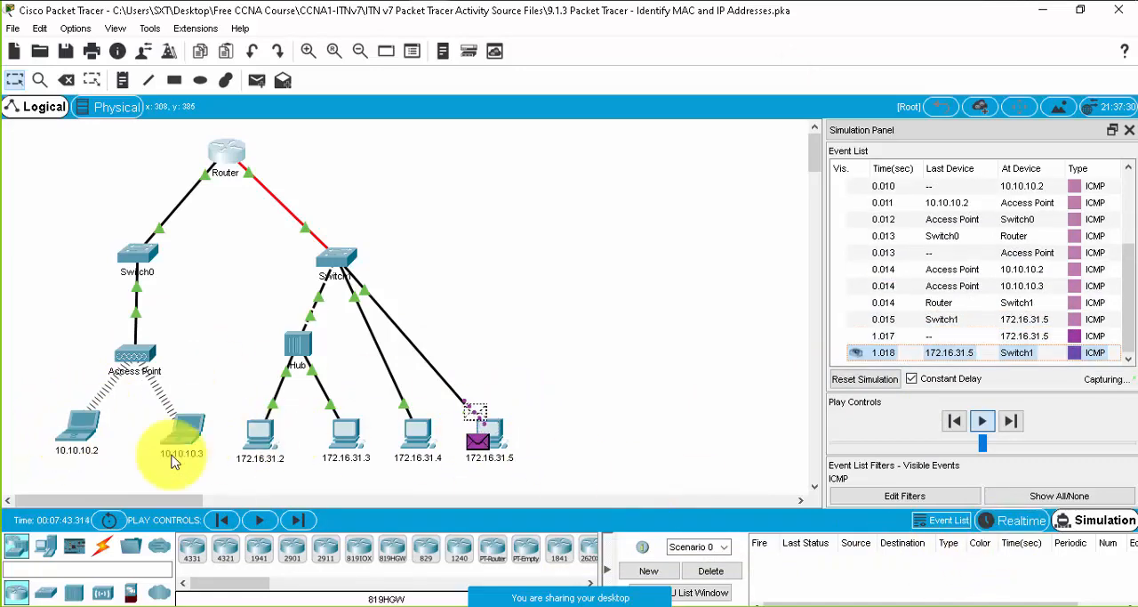
left_click(1014, 523)
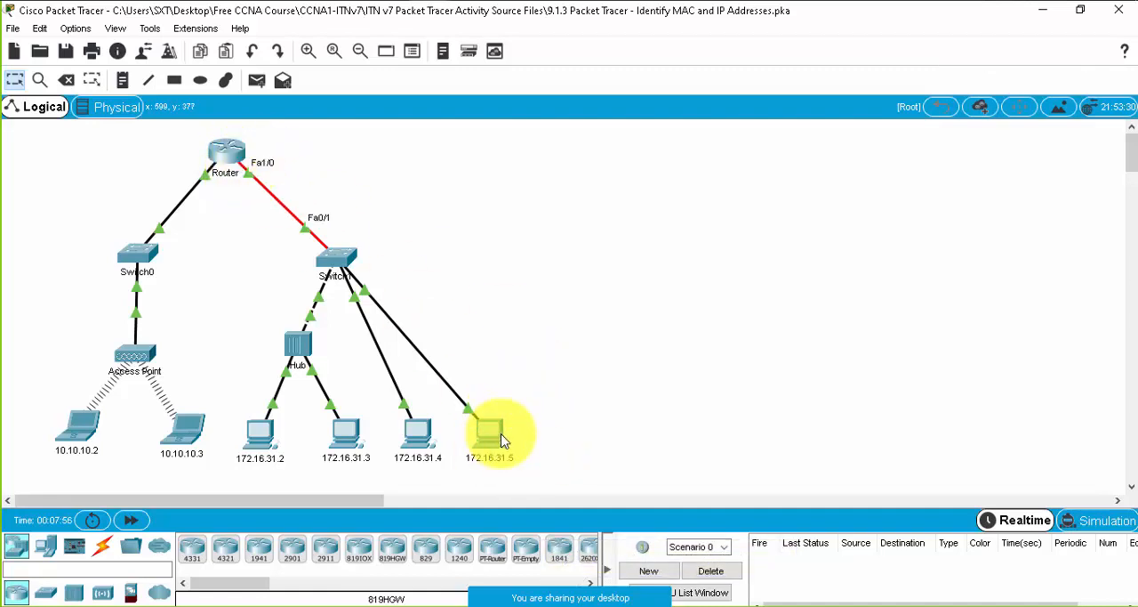
- Read the participants' messages in the meeting chat and move the chat window clear of the network topology
mouse_move(501, 440)
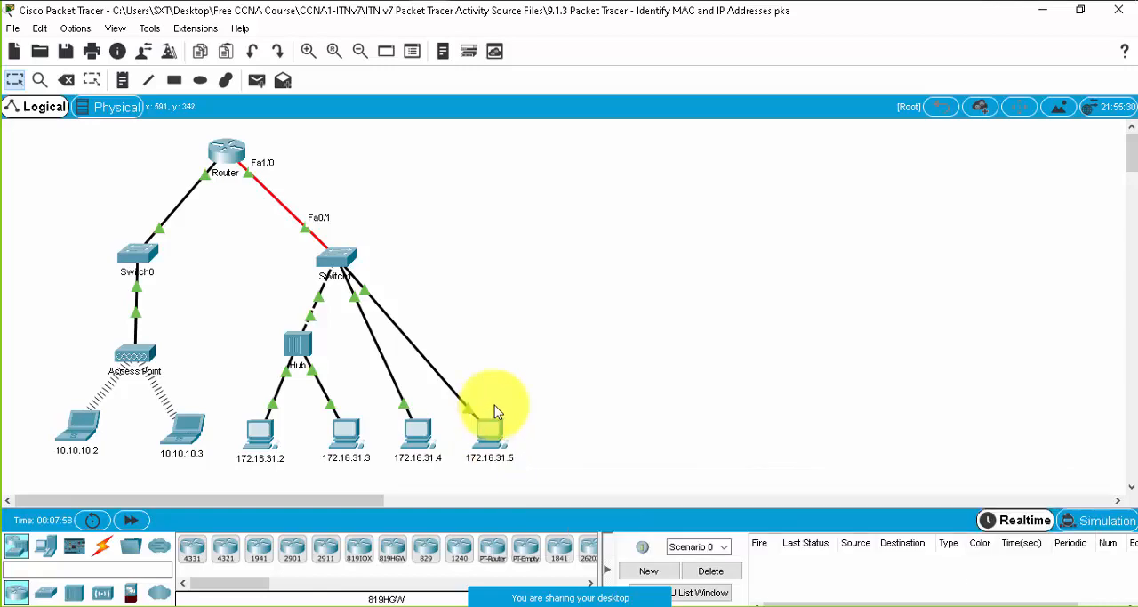
mouse_move(612, 603)
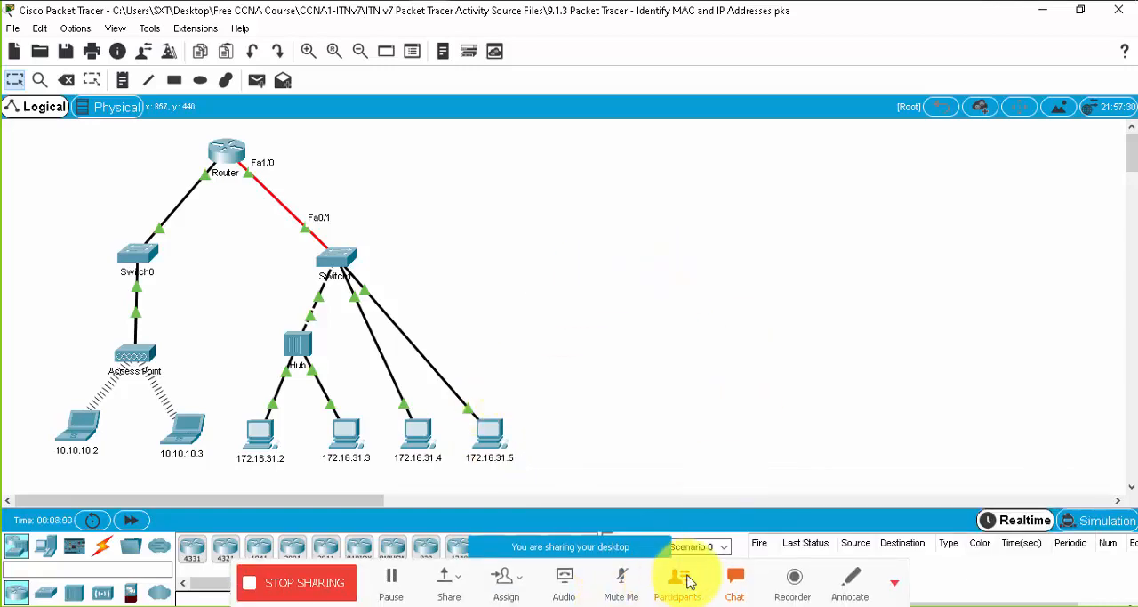
left_click(738, 582)
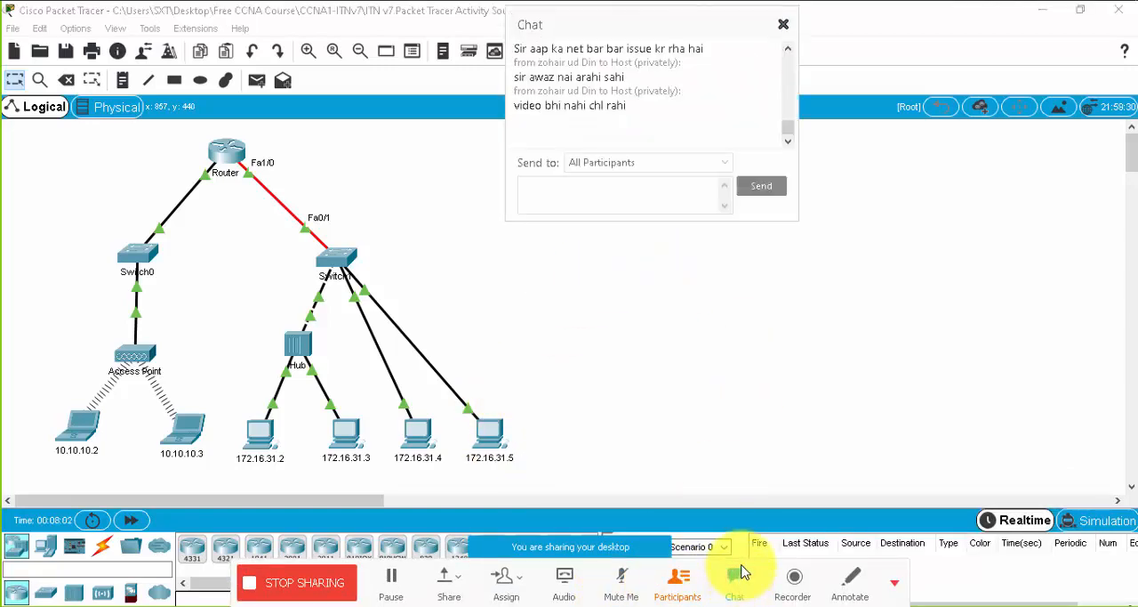
left_click(702, 183)
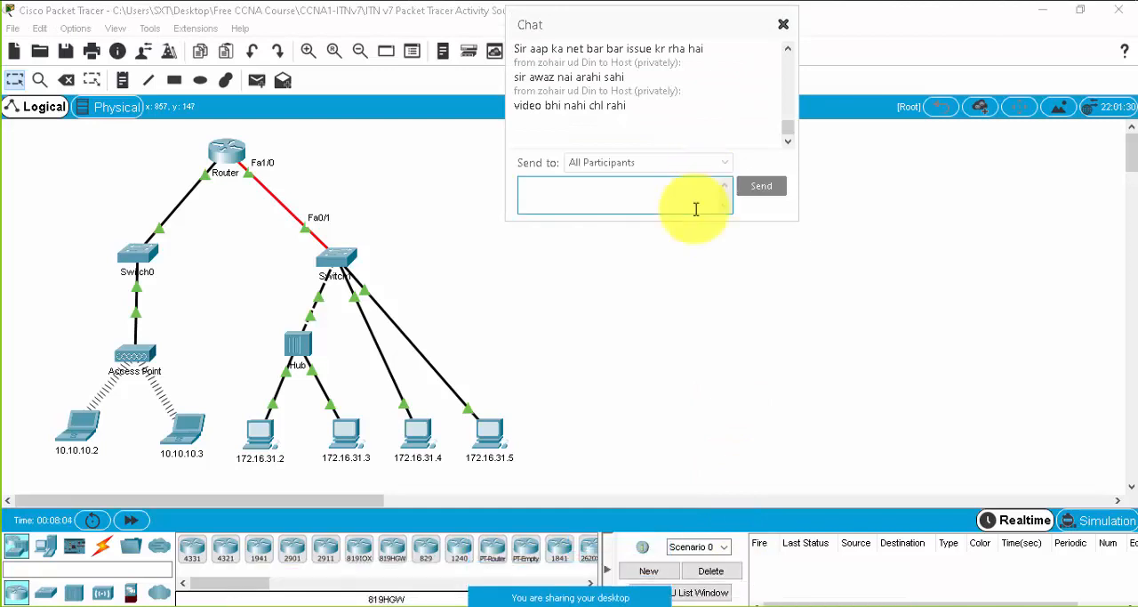
mouse_move(667, 605)
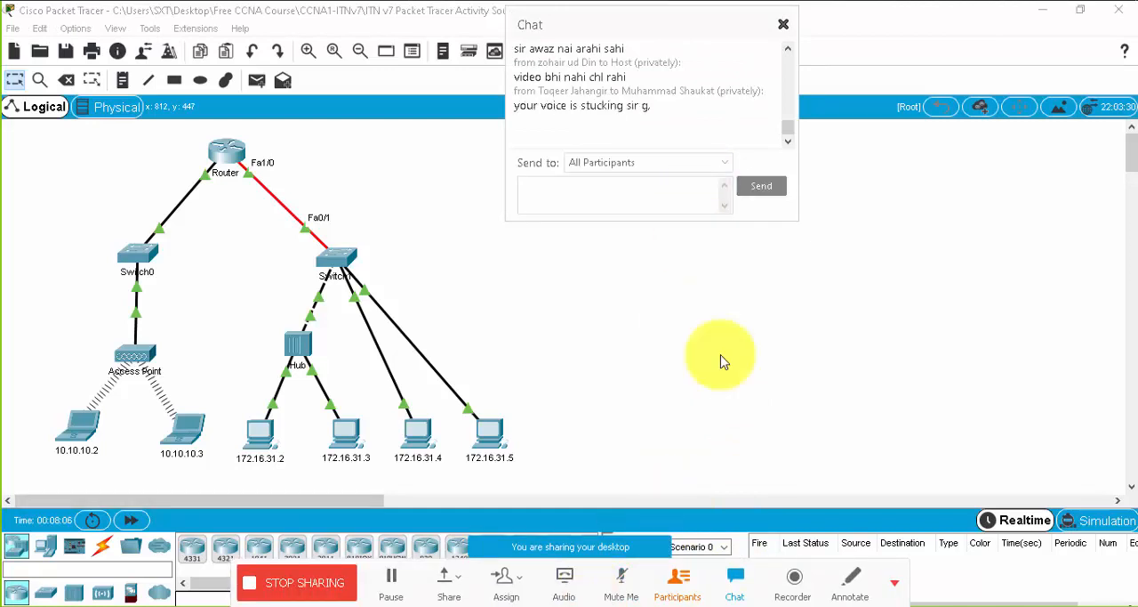
left_click(783, 24)
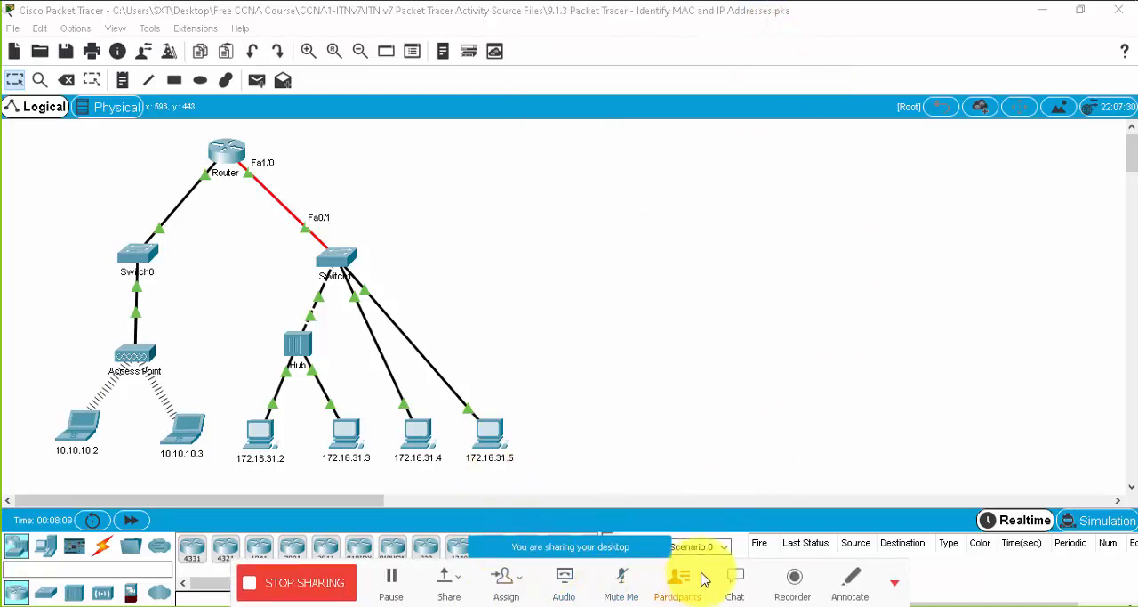
left_click(734, 582)
left_click_drag(685, 26, 989, 35)
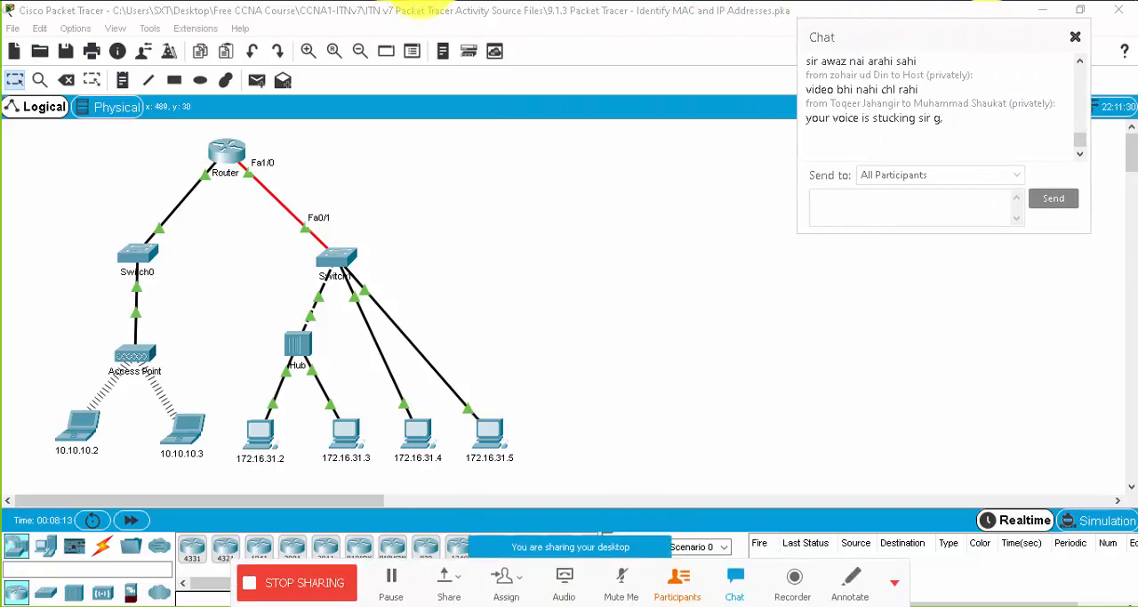
- Bring up the PT Activity instructions, place and widen the window beside the topology, and show the Reflection Questions
mouse_move(465, 41)
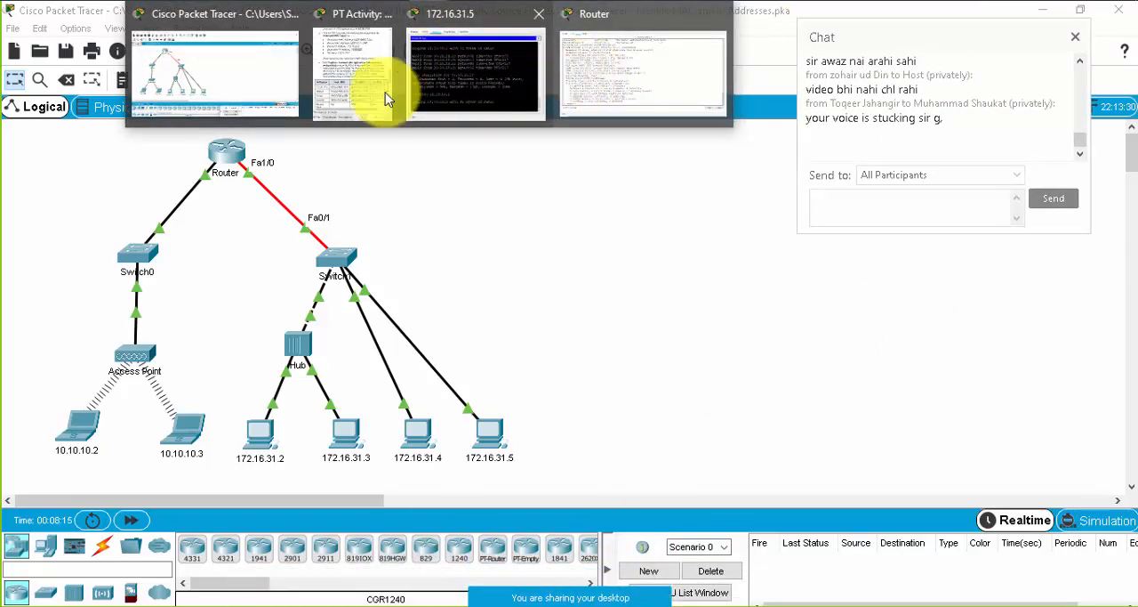
left_click(364, 93)
left_click_drag(808, 21, 939, 51)
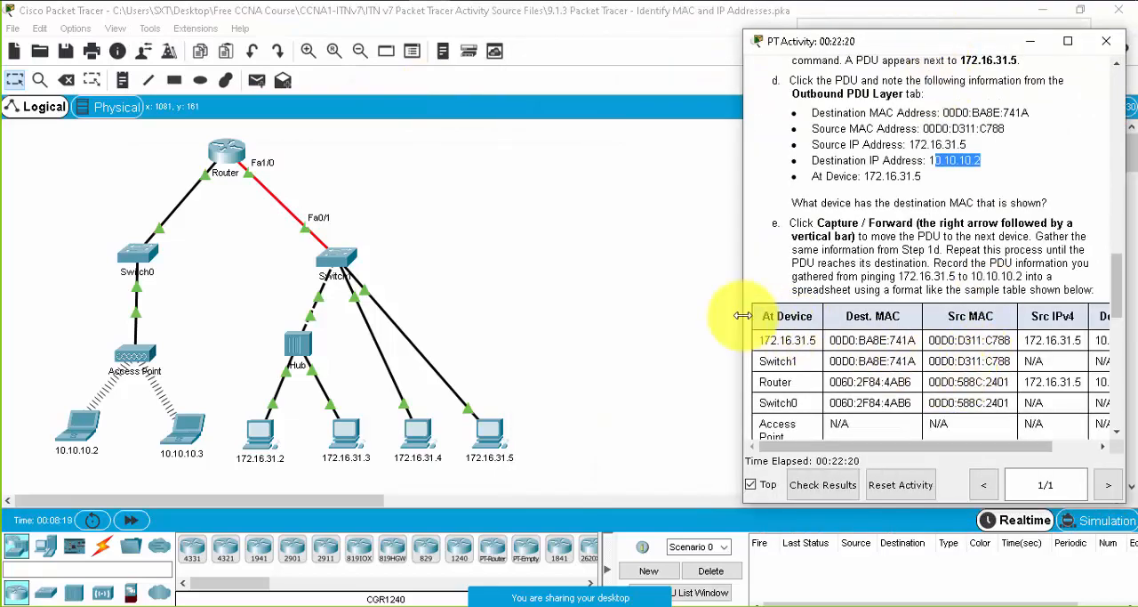
left_click_drag(743, 316, 622, 305)
scroll(871, 302, "down", 10)
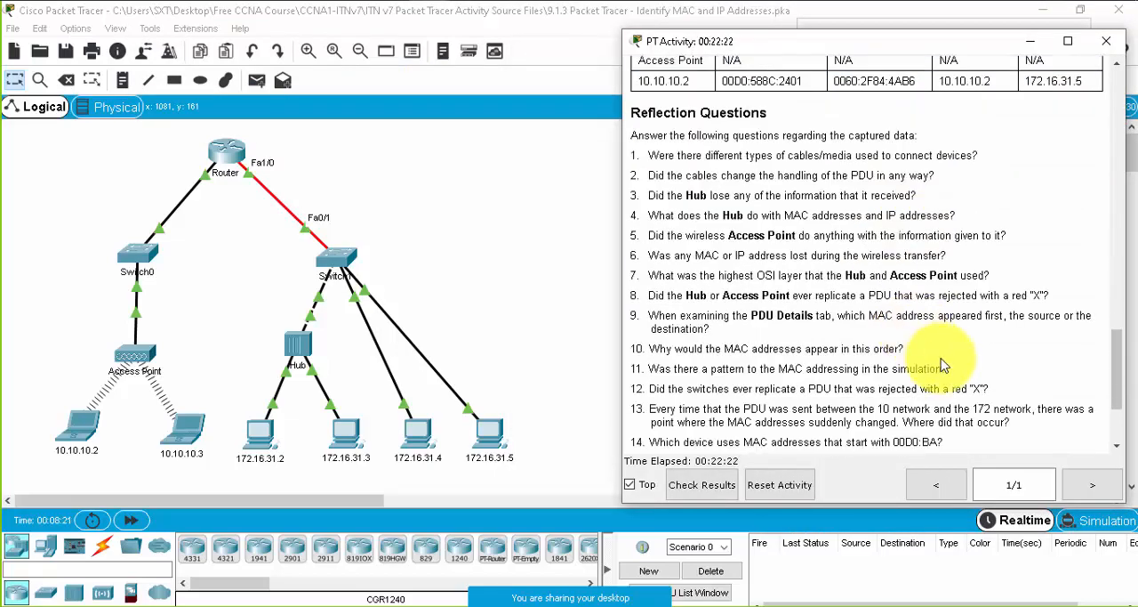
scroll(943, 366, "down", 1)
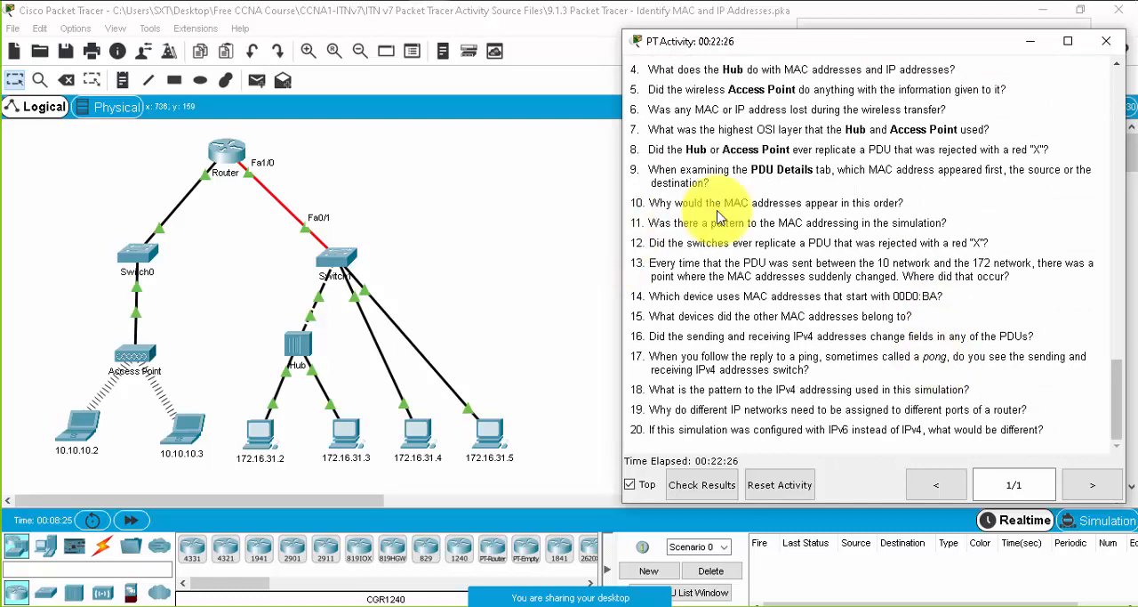
scroll(720, 216, "up", 3)
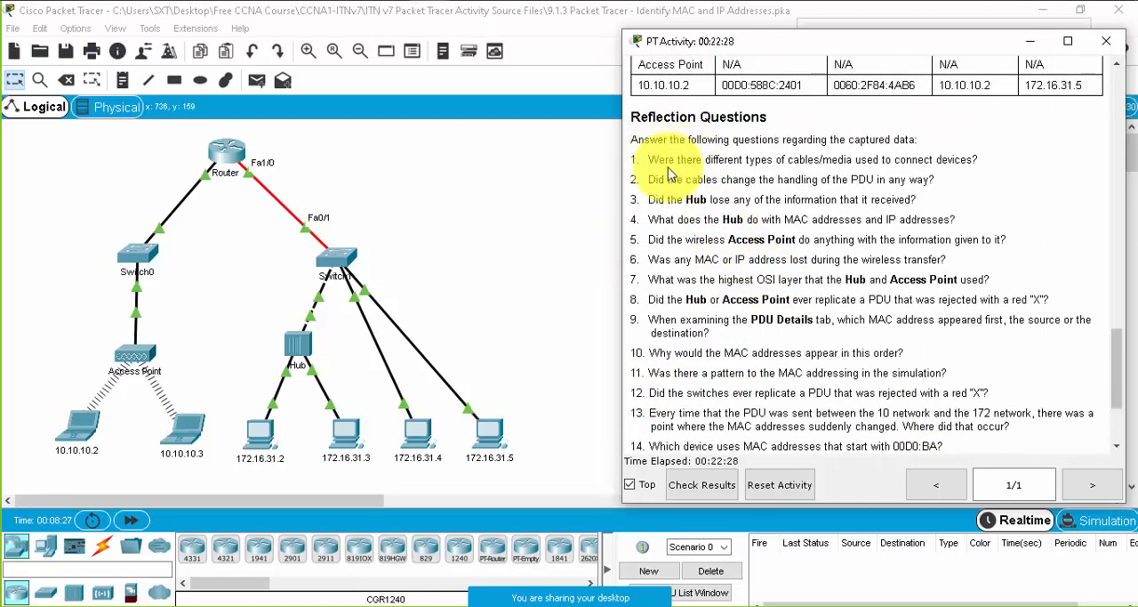
- Highlight reflection questions 1, 2 and 4 one after another to go through the cables, PDU handling and Hub behavior
left_click_drag(650, 163, 990, 171)
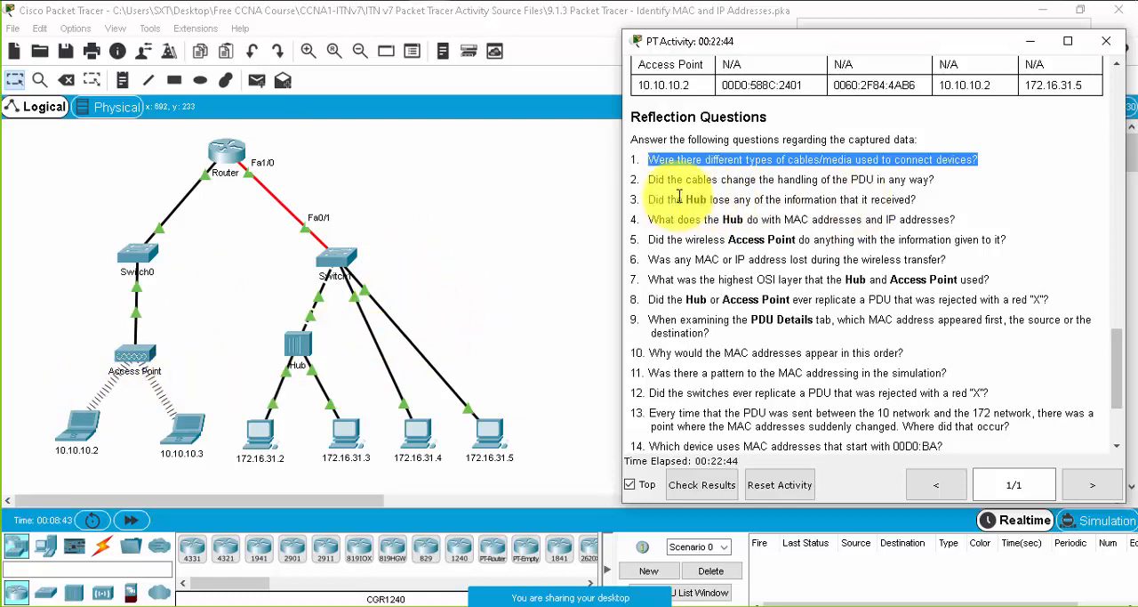
left_click_drag(650, 180, 920, 180)
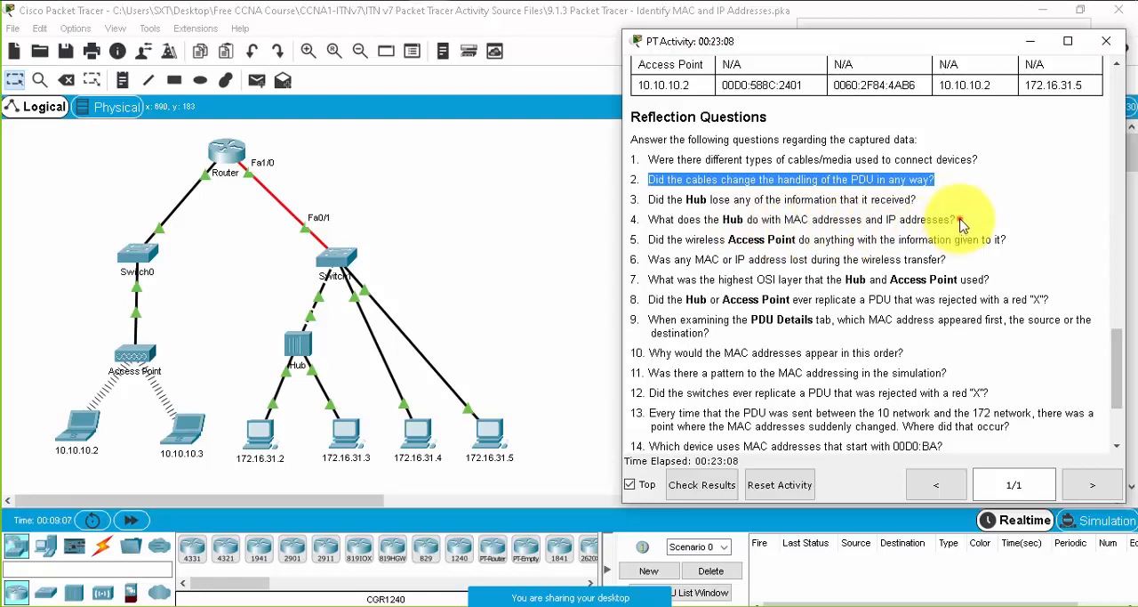
left_click_drag(959, 220, 647, 221)
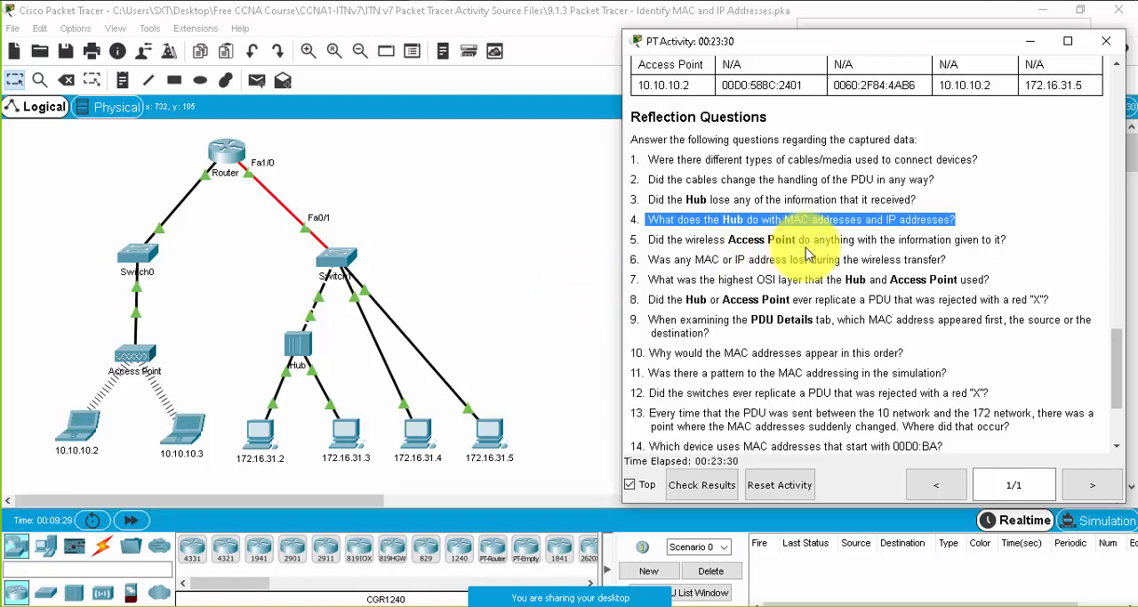
- Highlight parts of reflection questions 5, 6 and 7 about the Access Point, wireless transfer and OSI layer, and read on to the remaining questions
left_click_drag(805, 242, 722, 242)
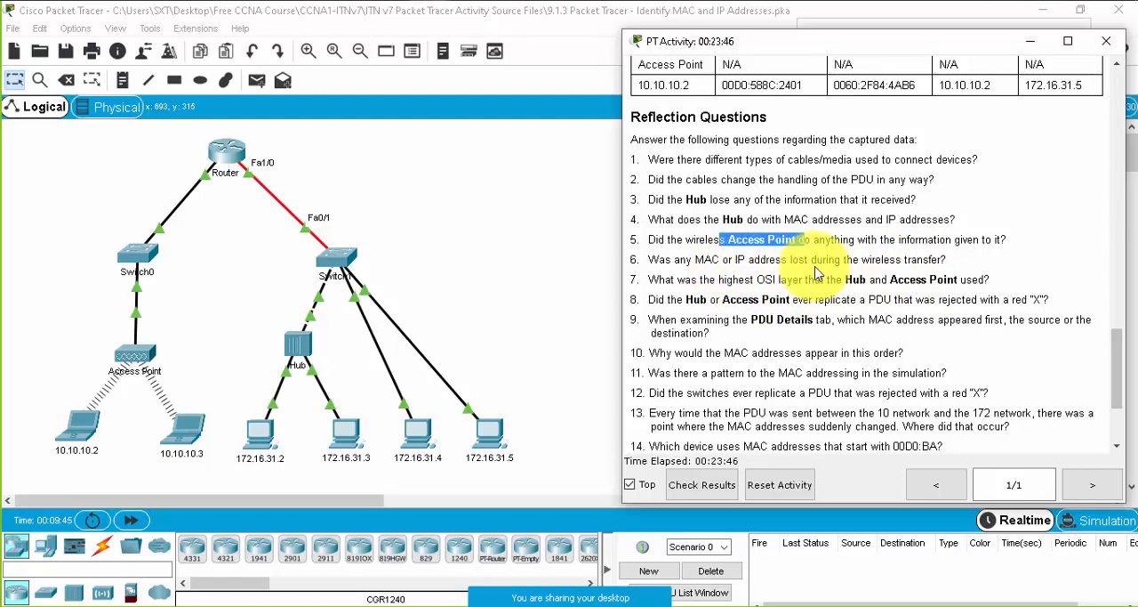
left_click_drag(949, 265, 659, 260)
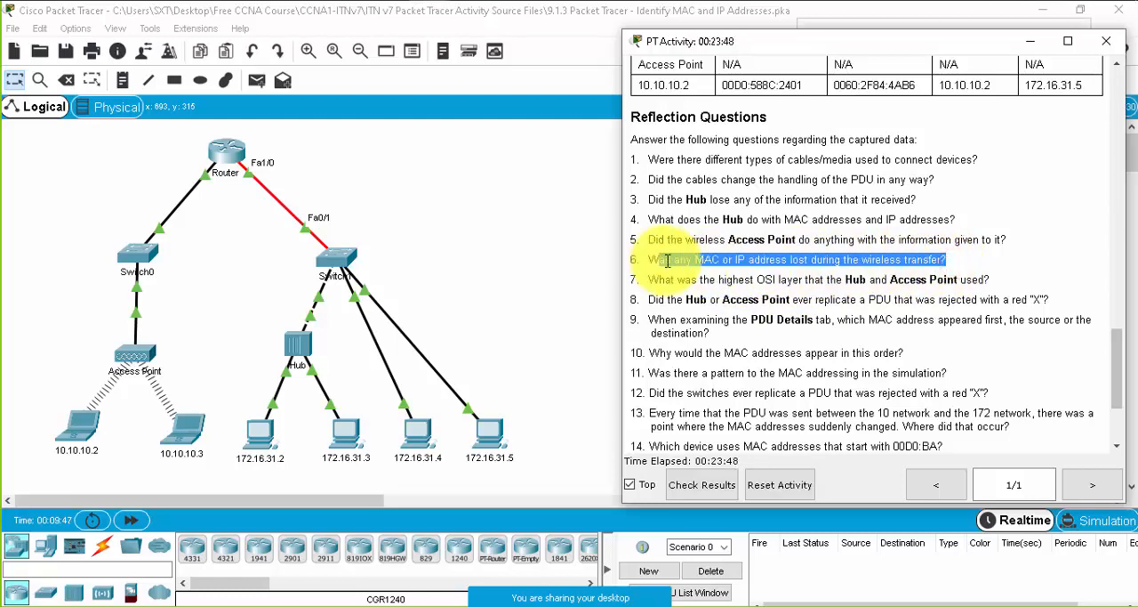
left_click(813, 283)
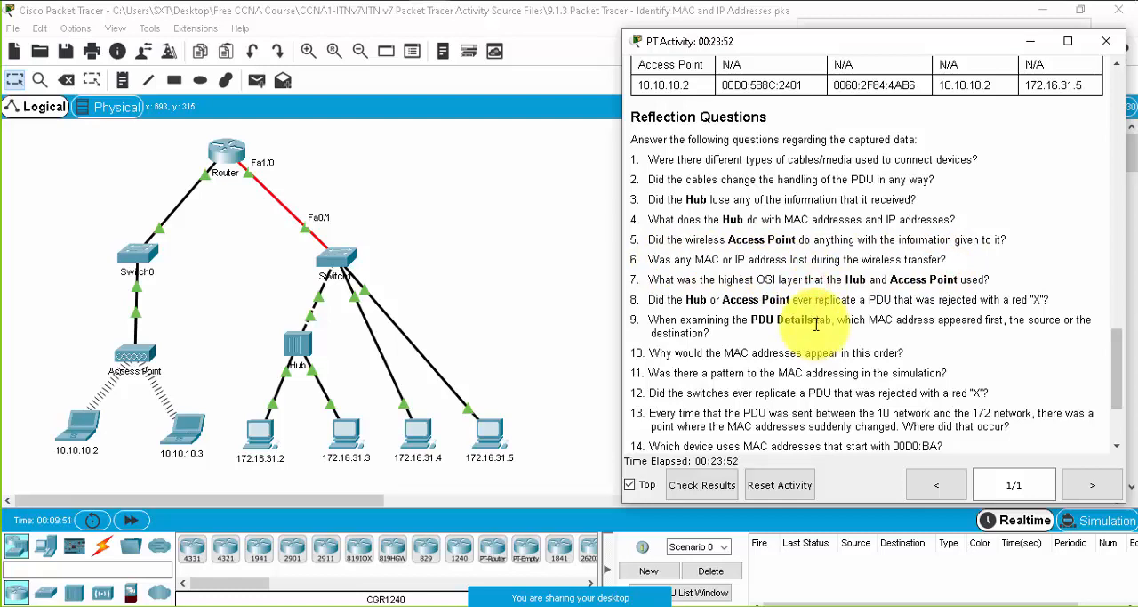
double_click(852, 279)
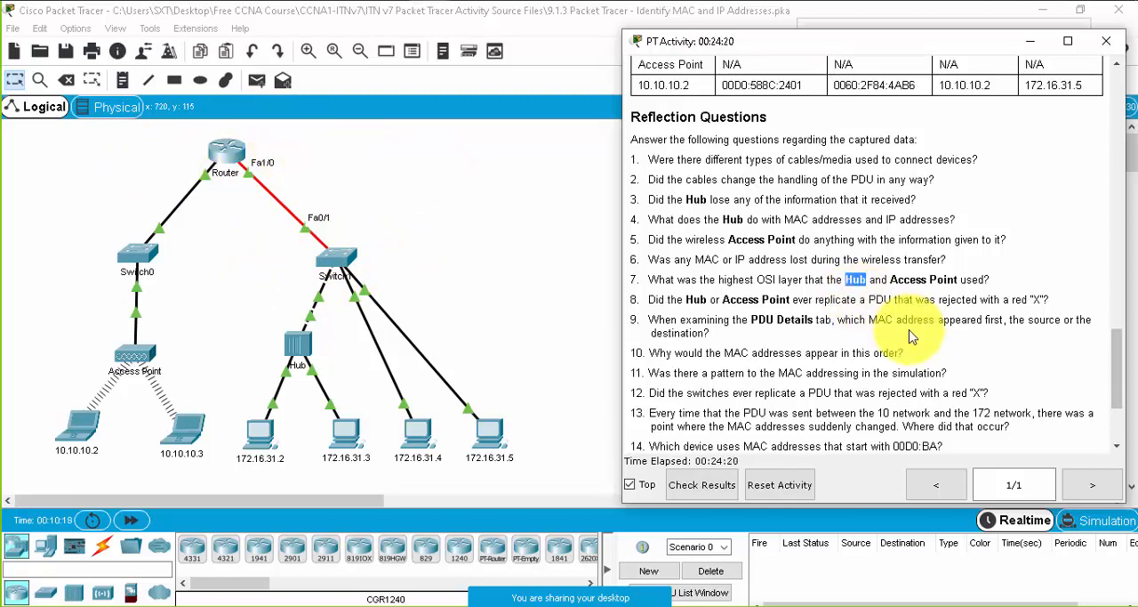
scroll(906, 346, "down", 1)
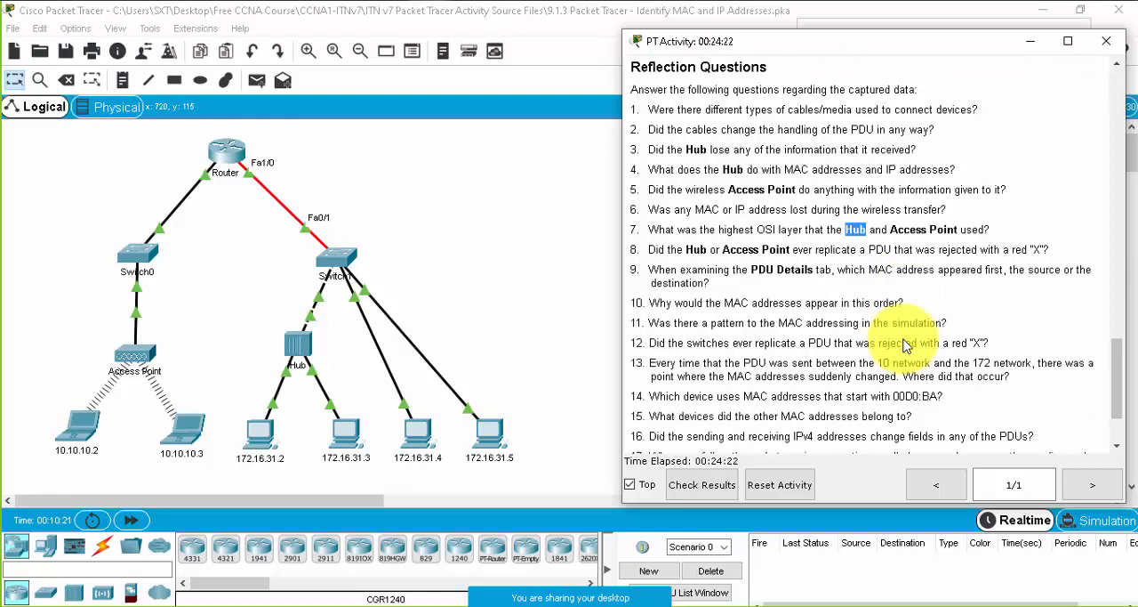
scroll(905, 346, "down", 2)
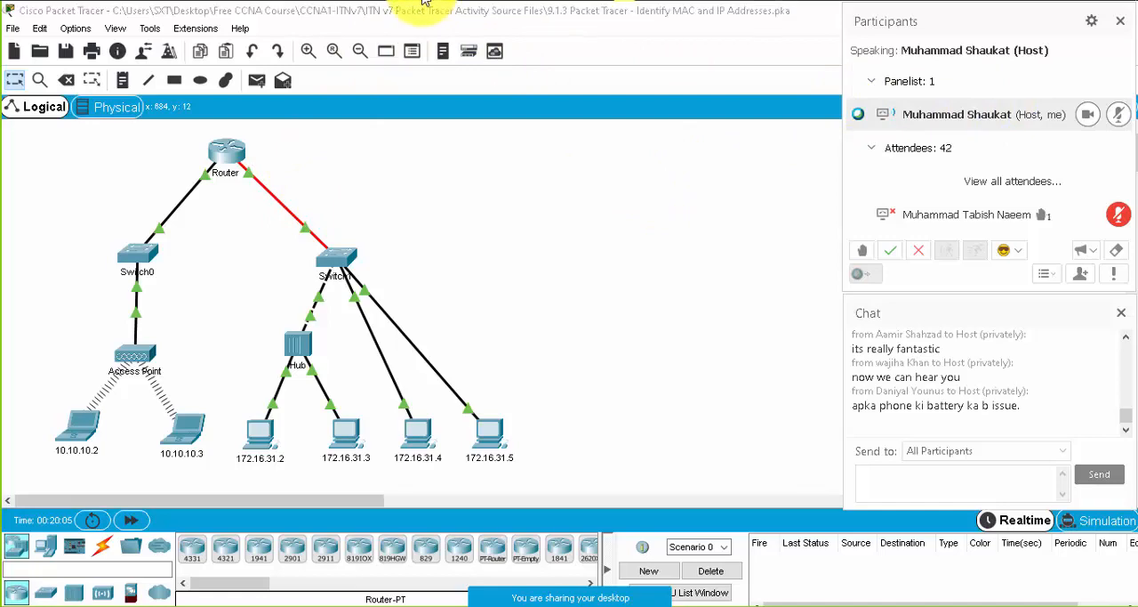
- Bring the PT Activity instructions back up, highlight reflection questions 11 to 20, and review the sample PDU table above them
mouse_move(426, 2)
left_click(365, 86)
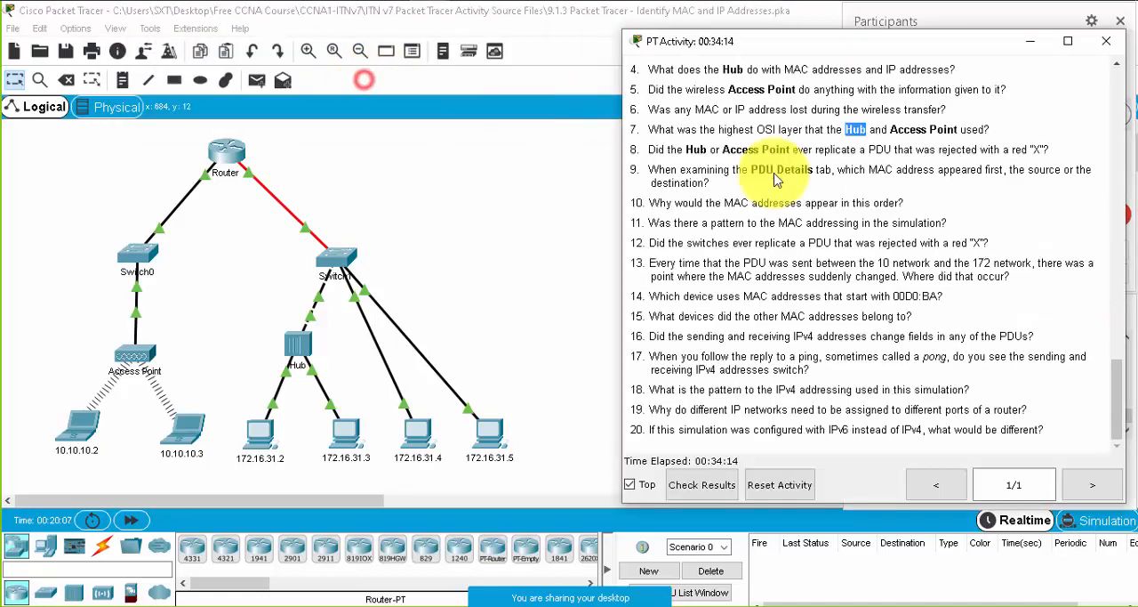
scroll(819, 230, "up", 1)
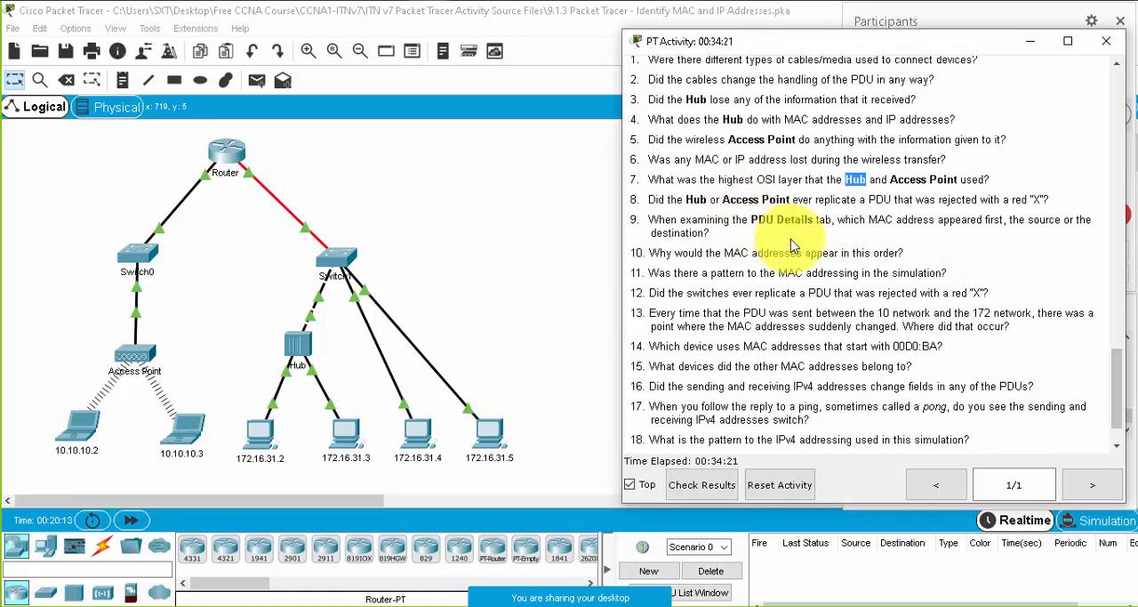
scroll(822, 311, "down", 1)
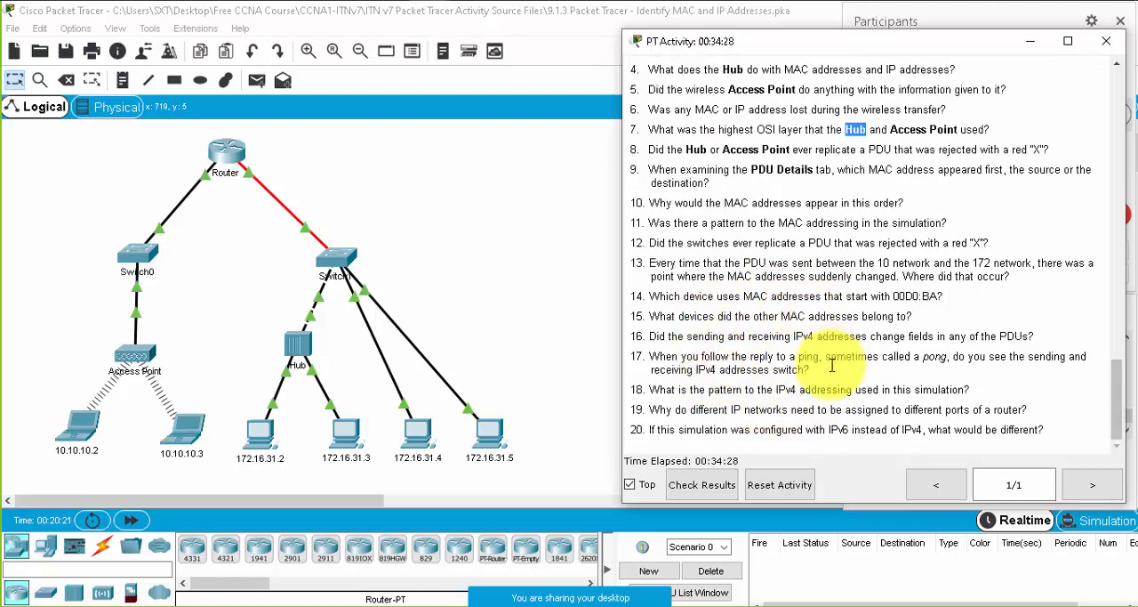
left_click(1057, 434)
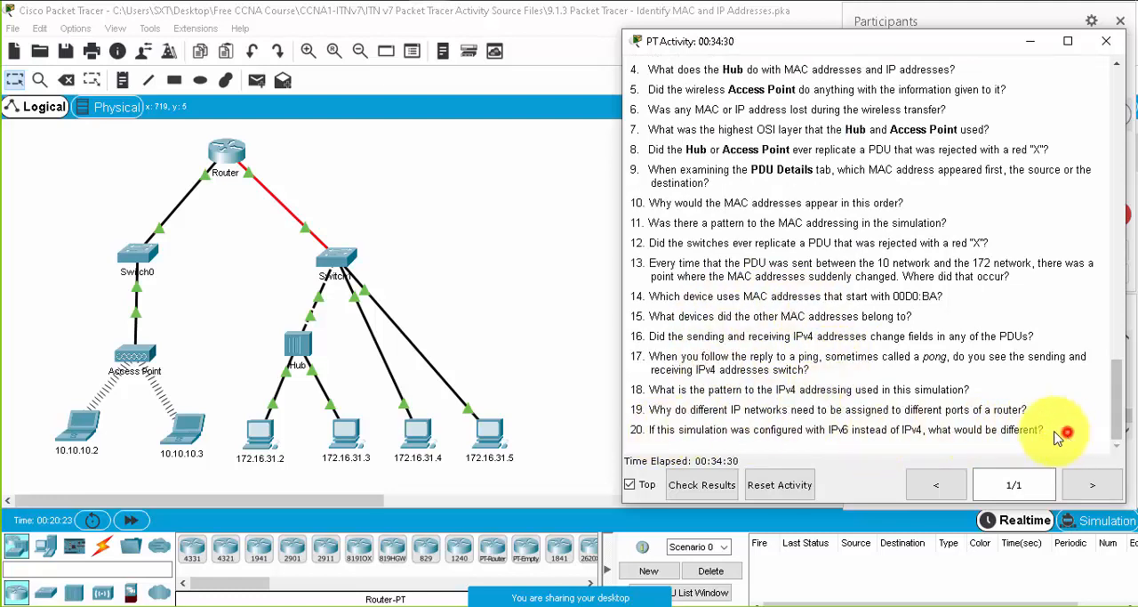
left_click_drag(1058, 434, 730, 224)
scroll(737, 266, "up", 3)
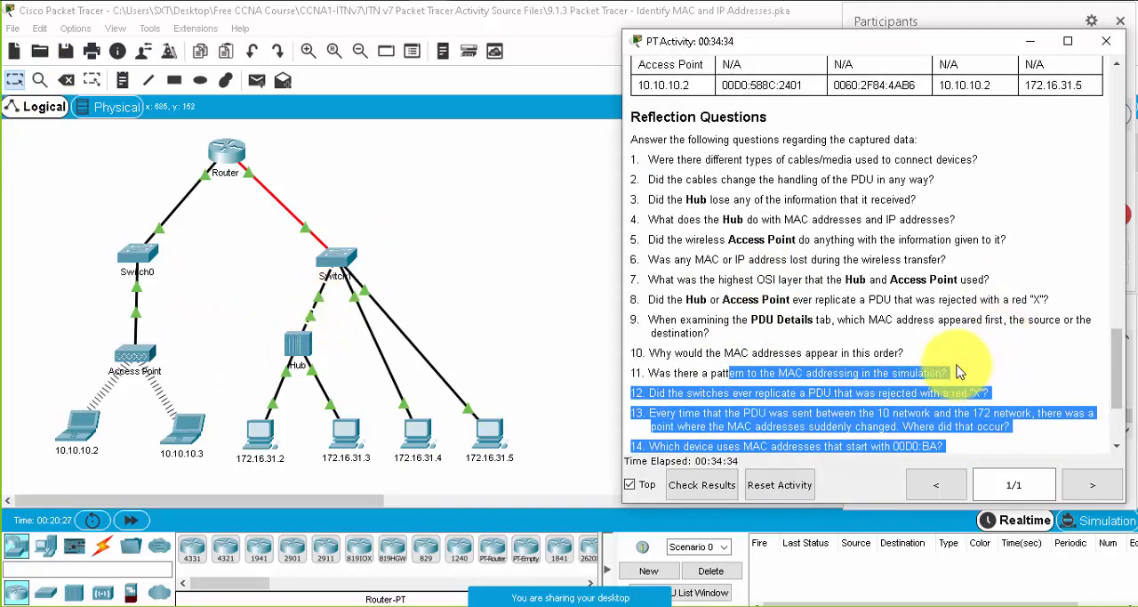
scroll(958, 372, "up", 1)
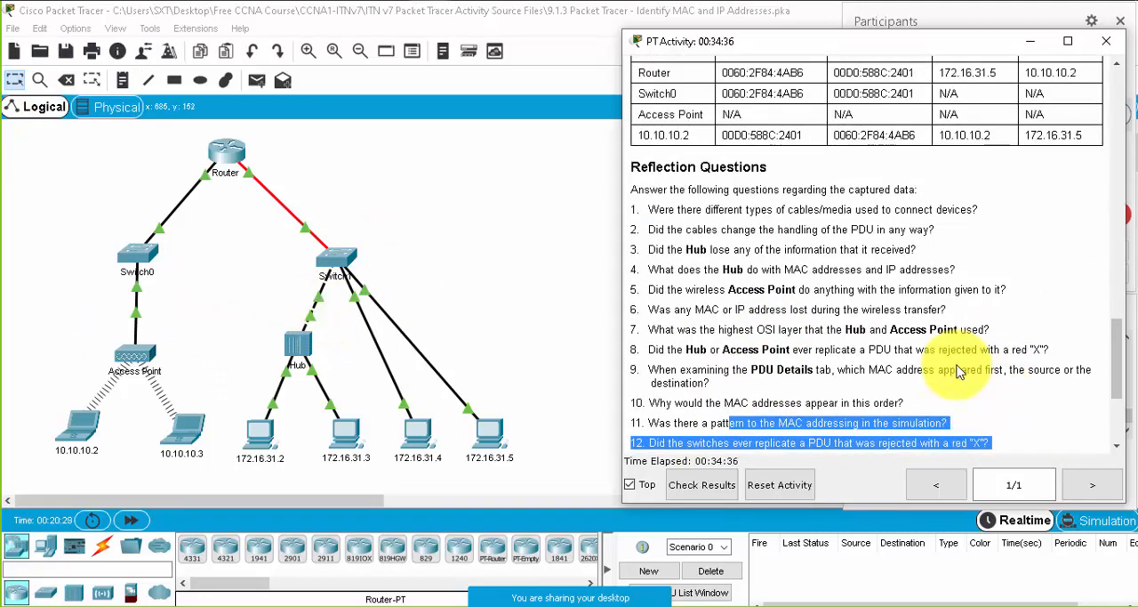
scroll(959, 371, "up", 3)
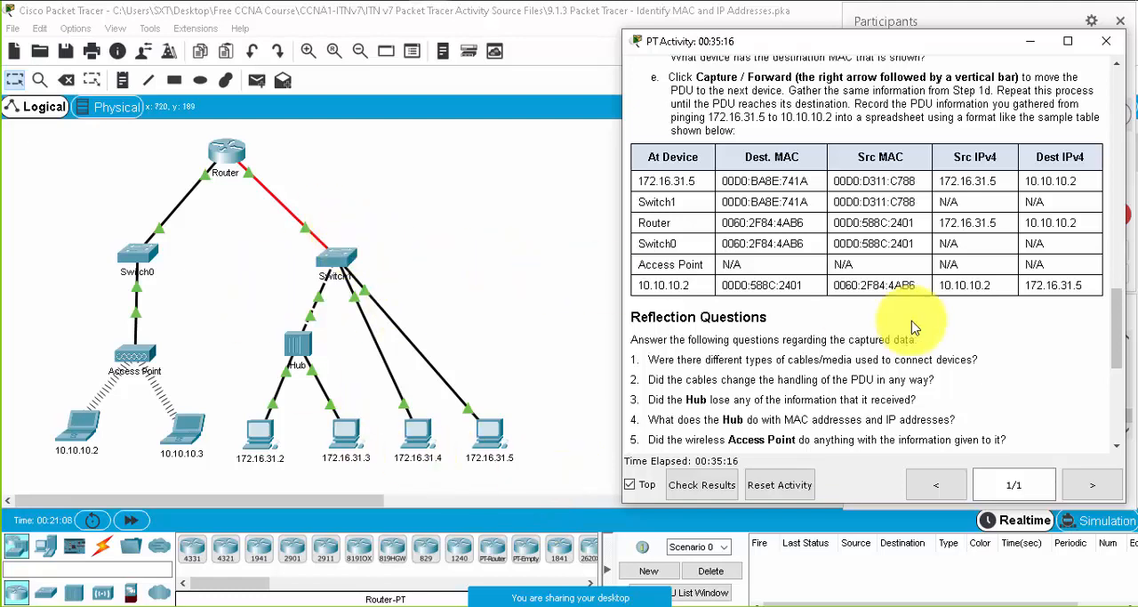
scroll(913, 328, "down", 3)
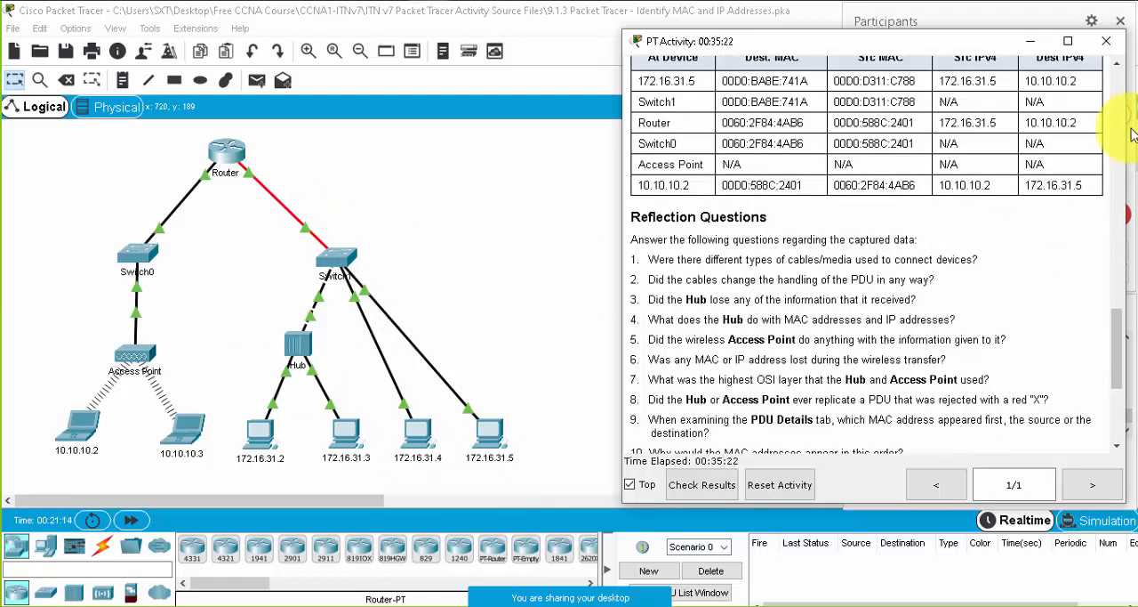
- Close the PT Activity instructions, move the Participants panel clear of the window controls, and close the 9.1.3 activity
left_click(1106, 40)
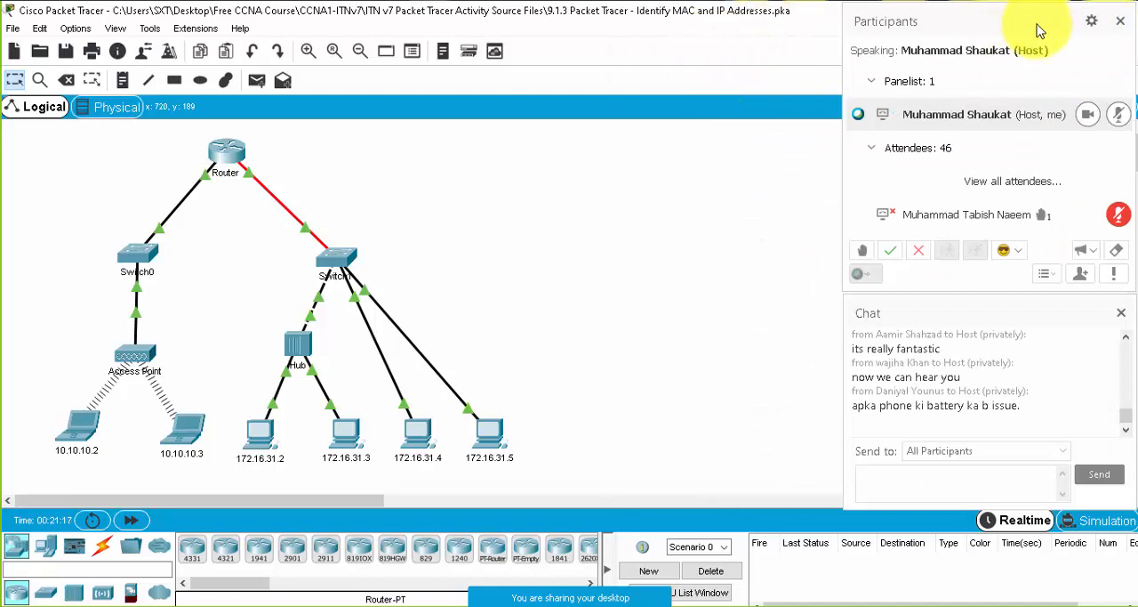
left_click_drag(1030, 28, 1027, 52)
left_click(1118, 10)
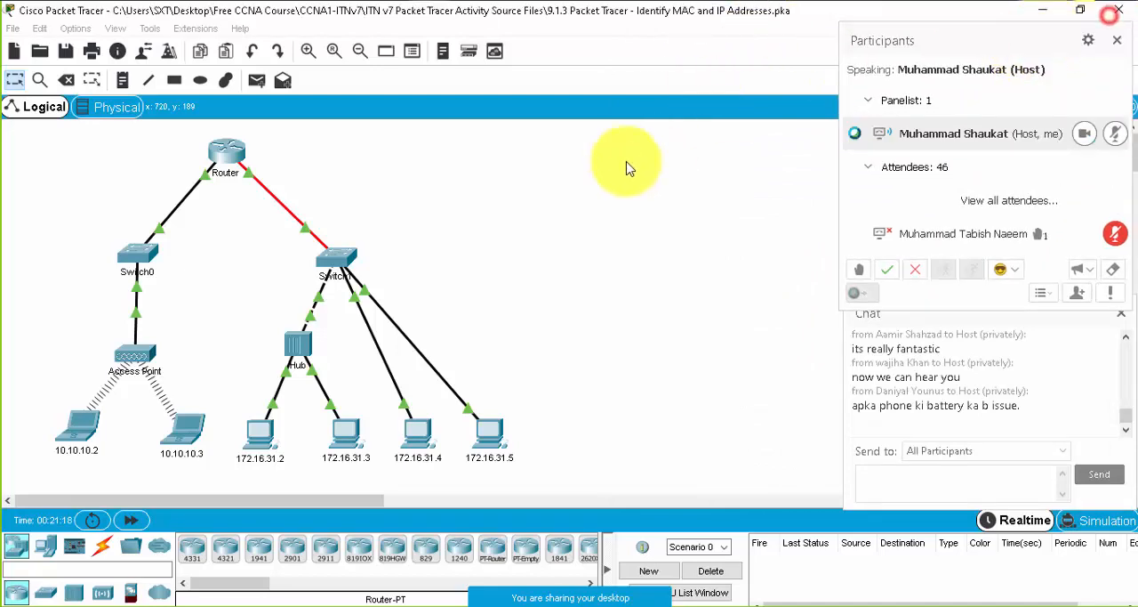
left_click(629, 328)
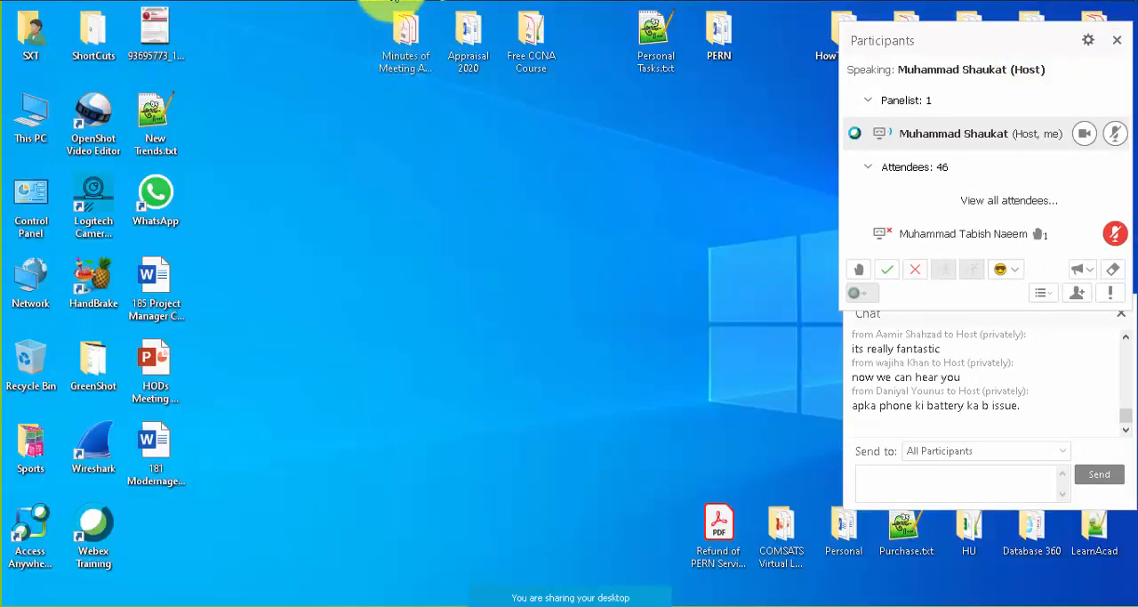
- Open the activity file "9.2.9 Packet Tracer - Examine the ARP Table.pka" from the source files folder and dismiss the User Profile dialog
mouse_move(481, 3)
left_click(465, 27)
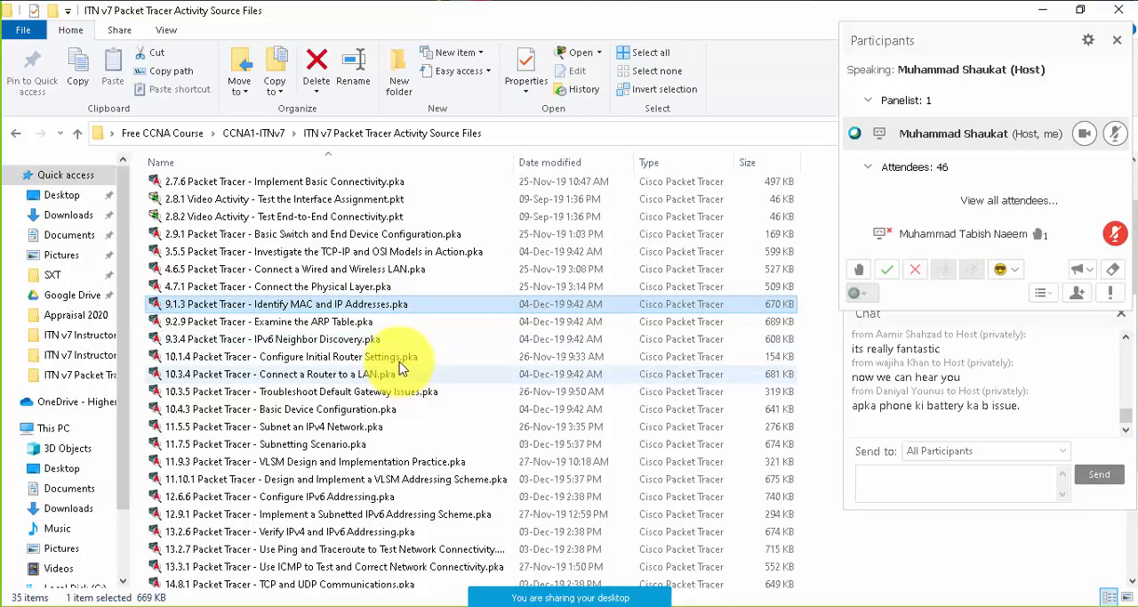
double_click(328, 321)
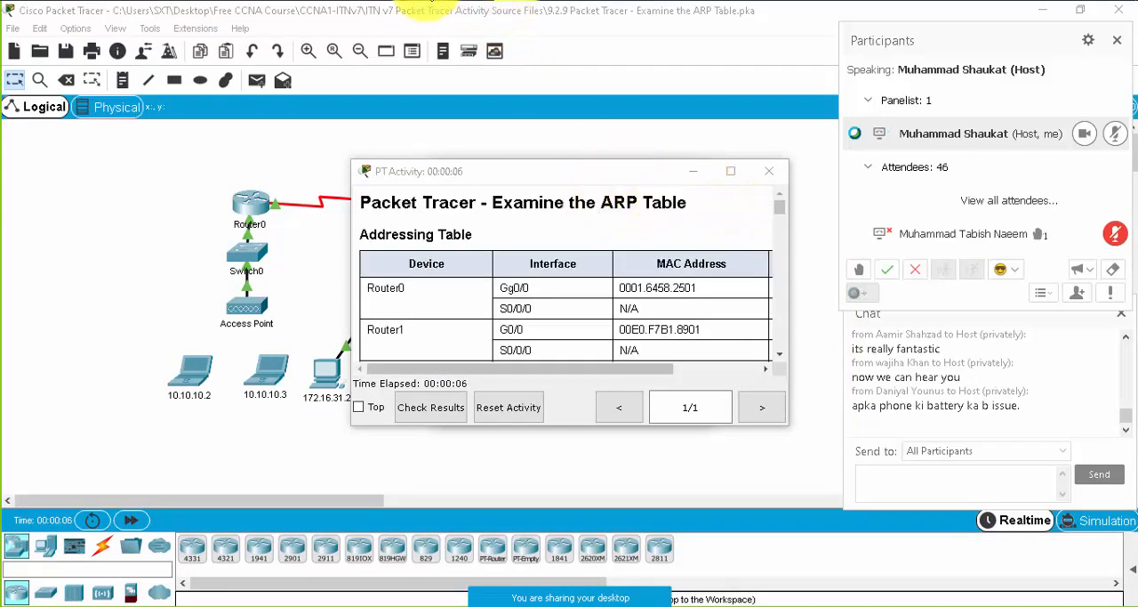
mouse_move(437, 26)
left_click(474, 76)
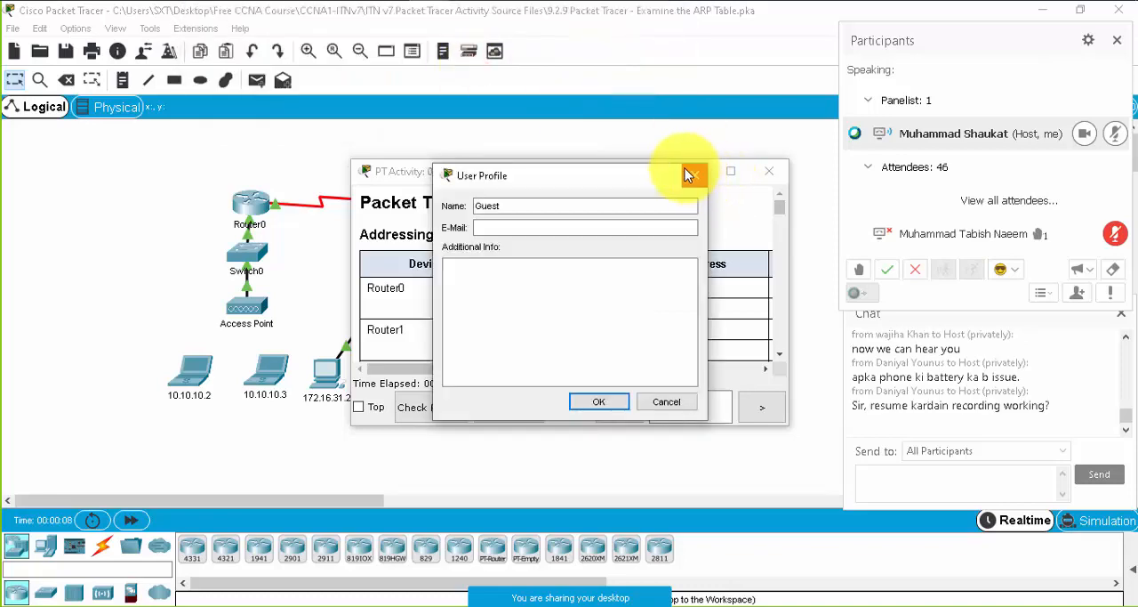
left_click(690, 173)
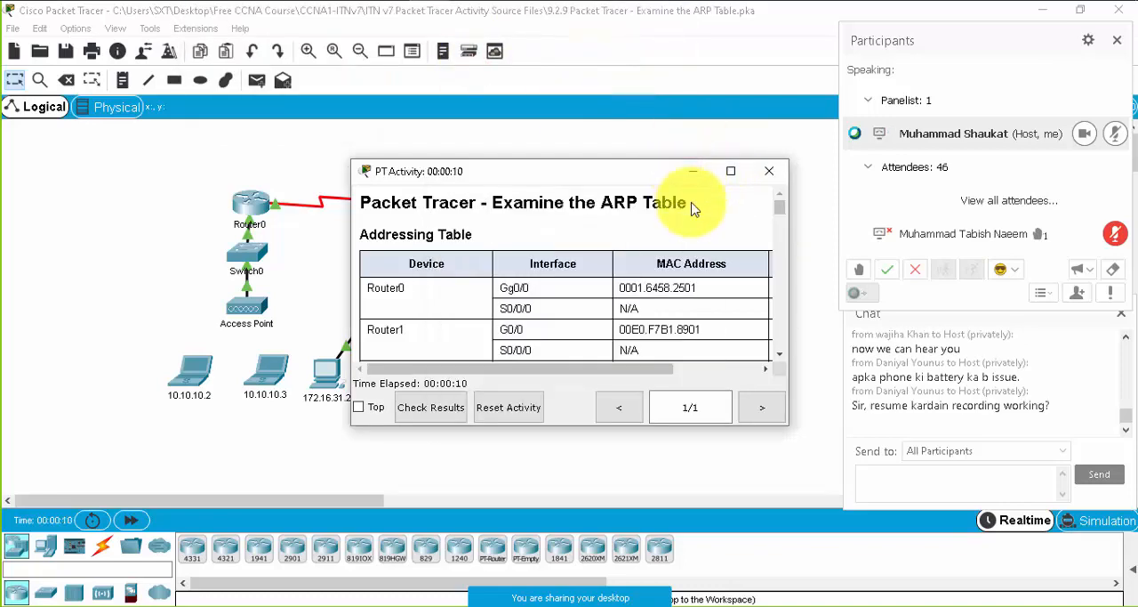
left_click(628, 2)
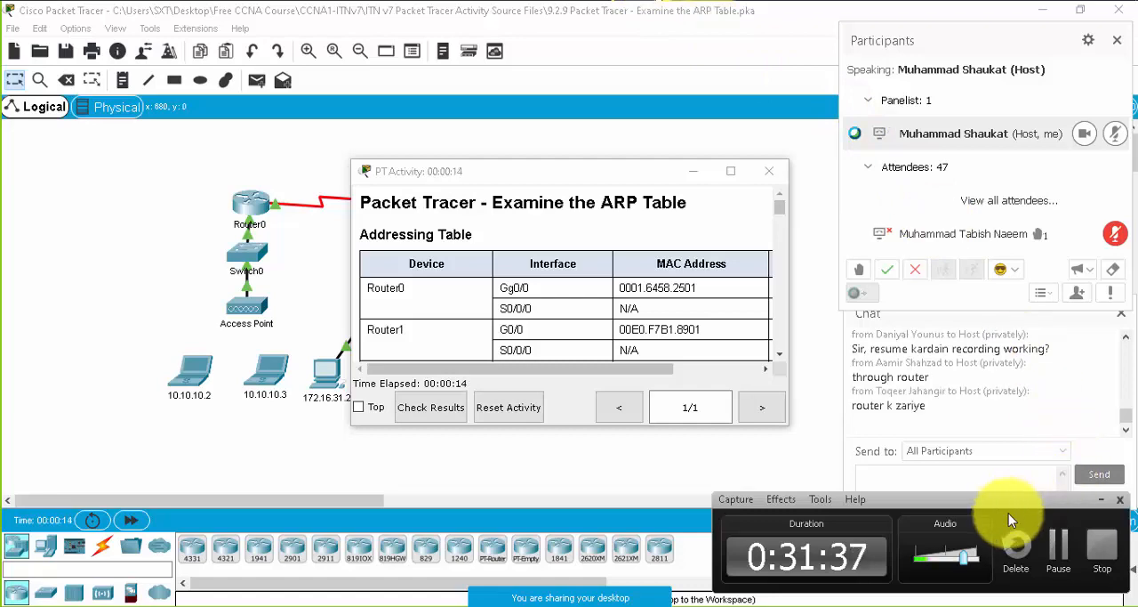
left_click(1101, 499)
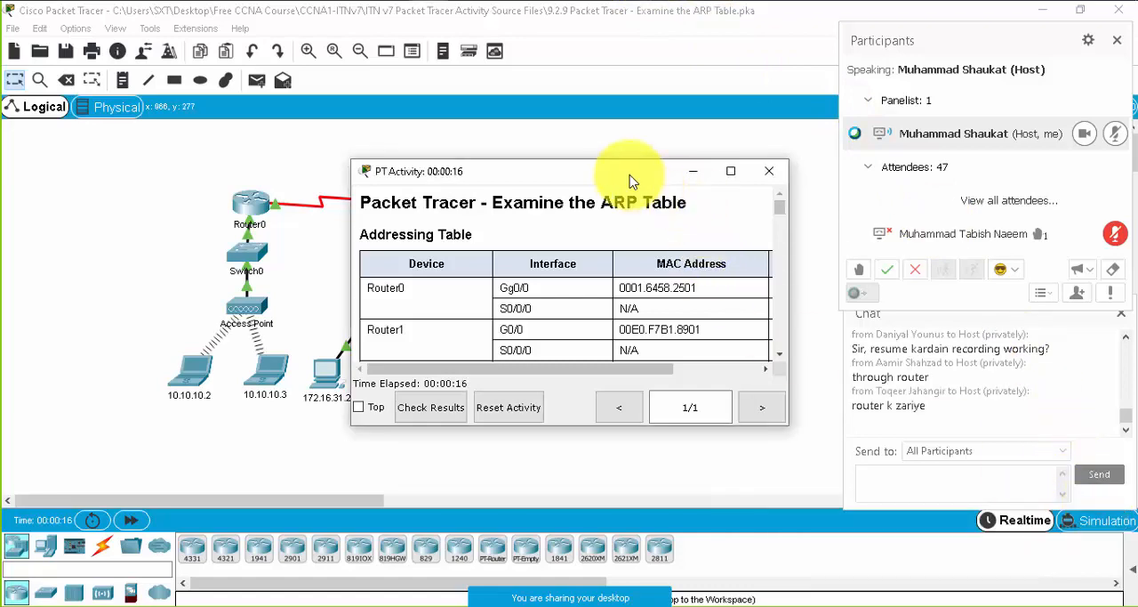
- Clear the Participants panel, move the chat lower, and place the PT Activity instructions beside the topology, made taller to show more of the Addressing Table
left_click_drag(631, 174, 788, 27)
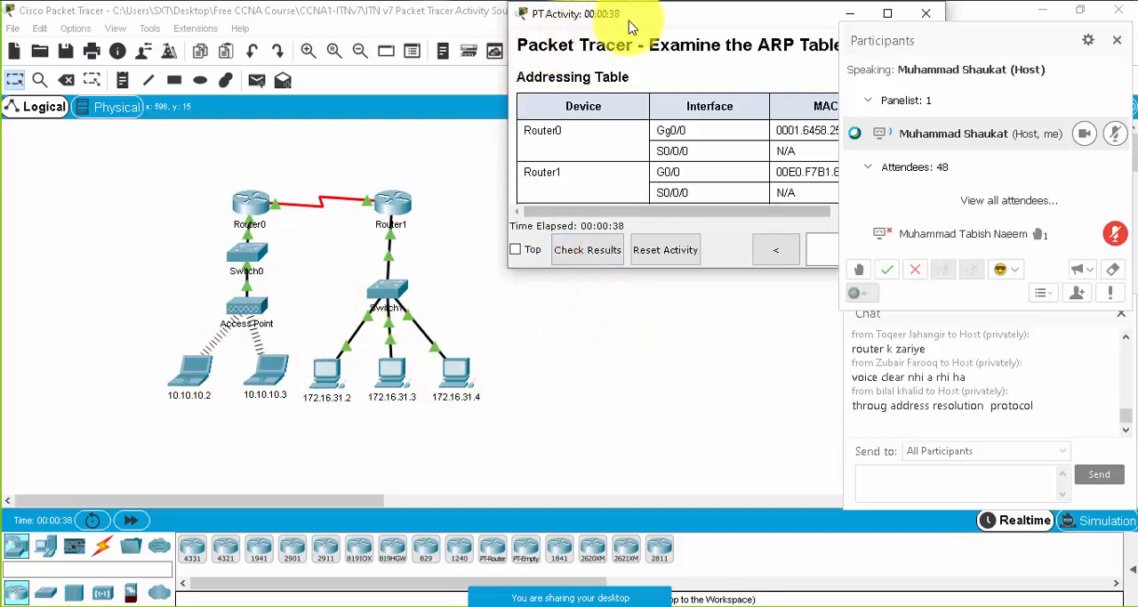
left_click_drag(666, 20, 600, 19)
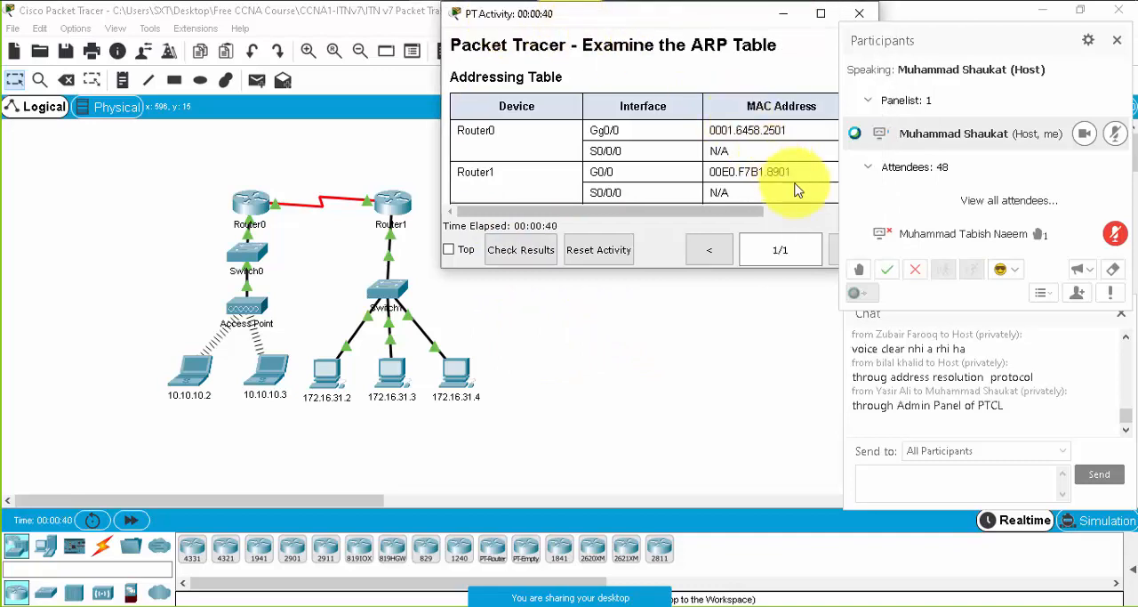
left_click_drag(734, 20, 715, 30)
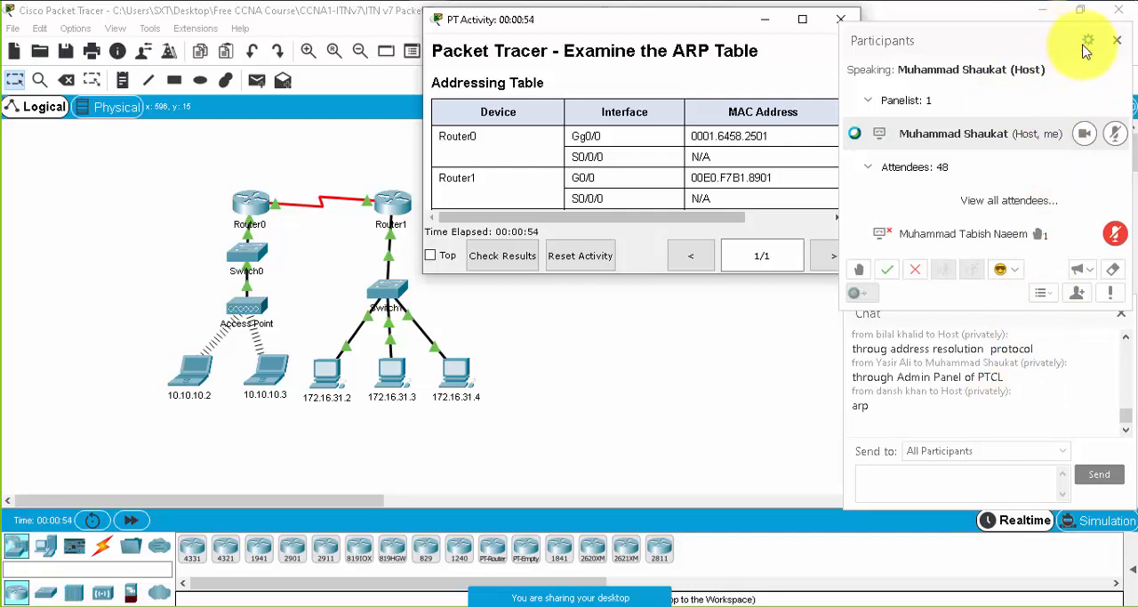
left_click(1118, 41)
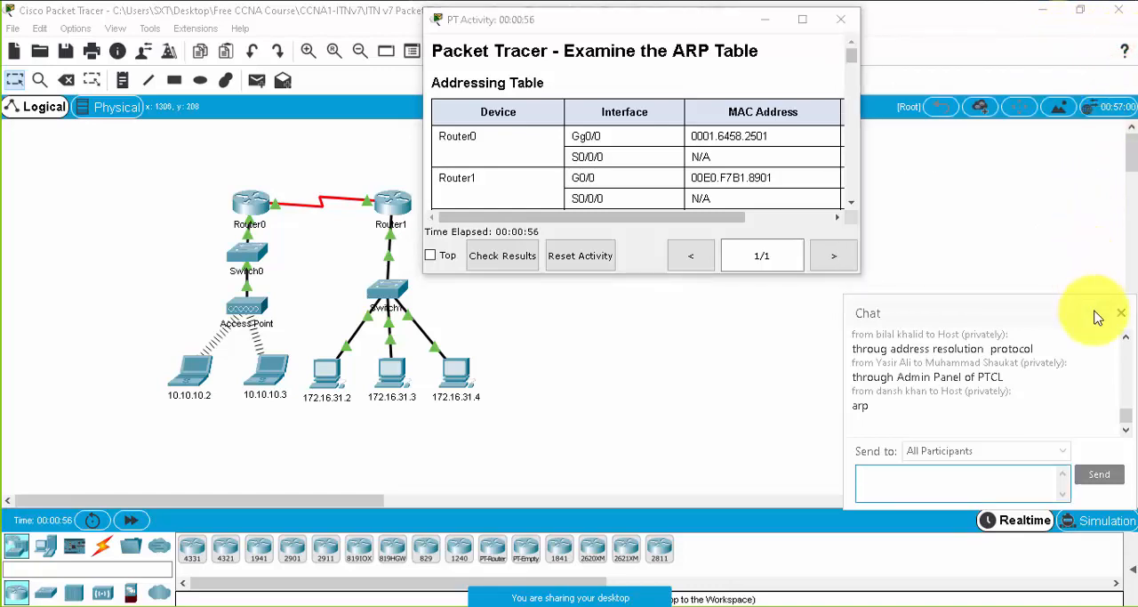
left_click_drag(1097, 316, 1088, 384)
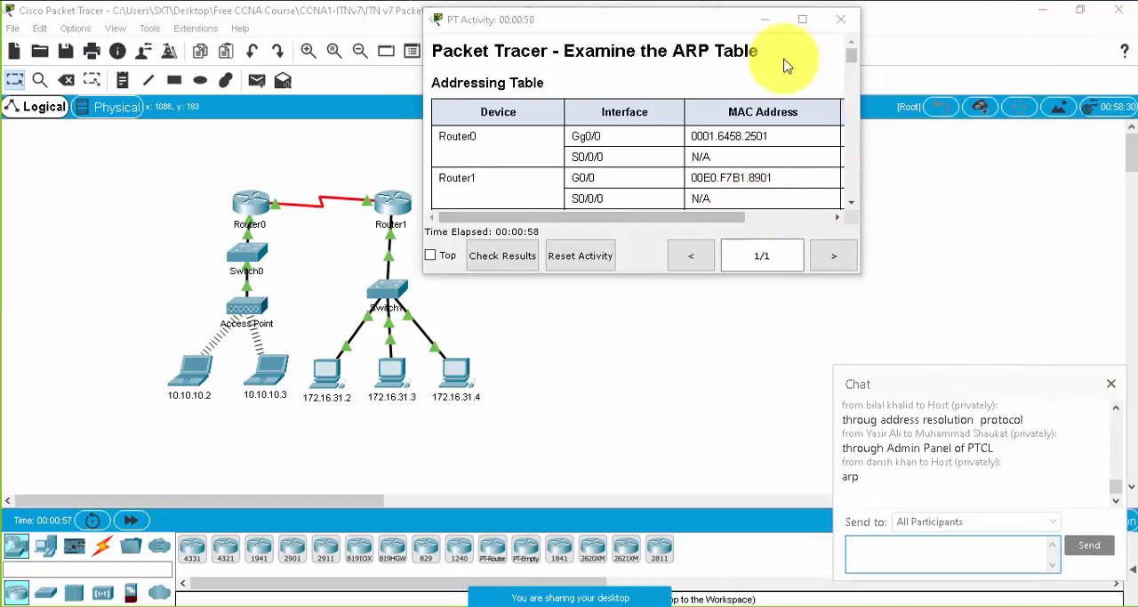
left_click_drag(703, 27, 972, 28)
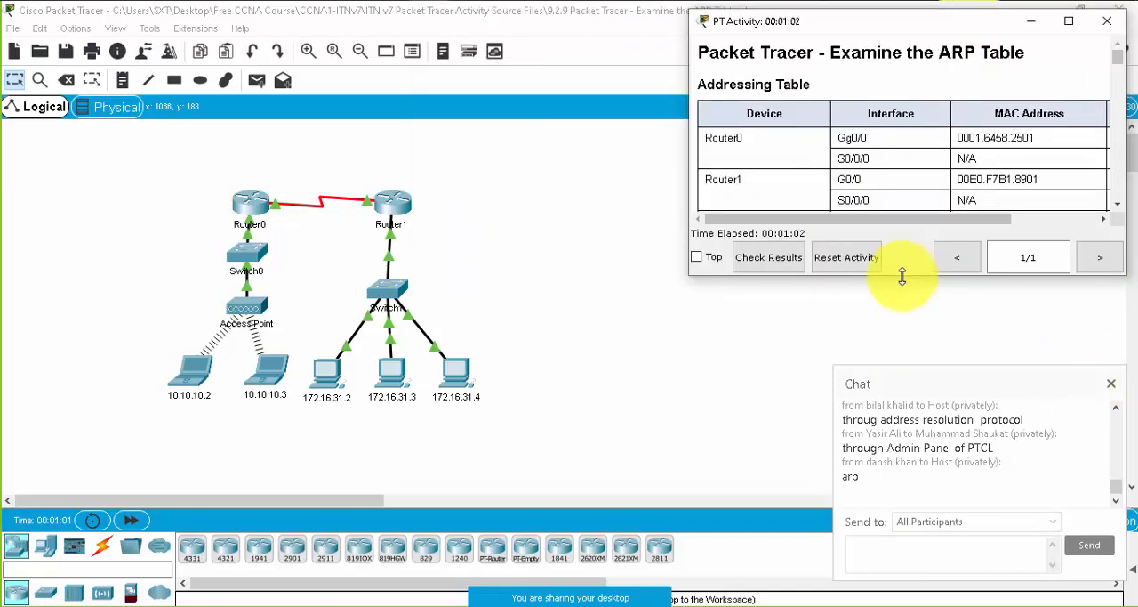
left_click_drag(901, 276, 886, 338)
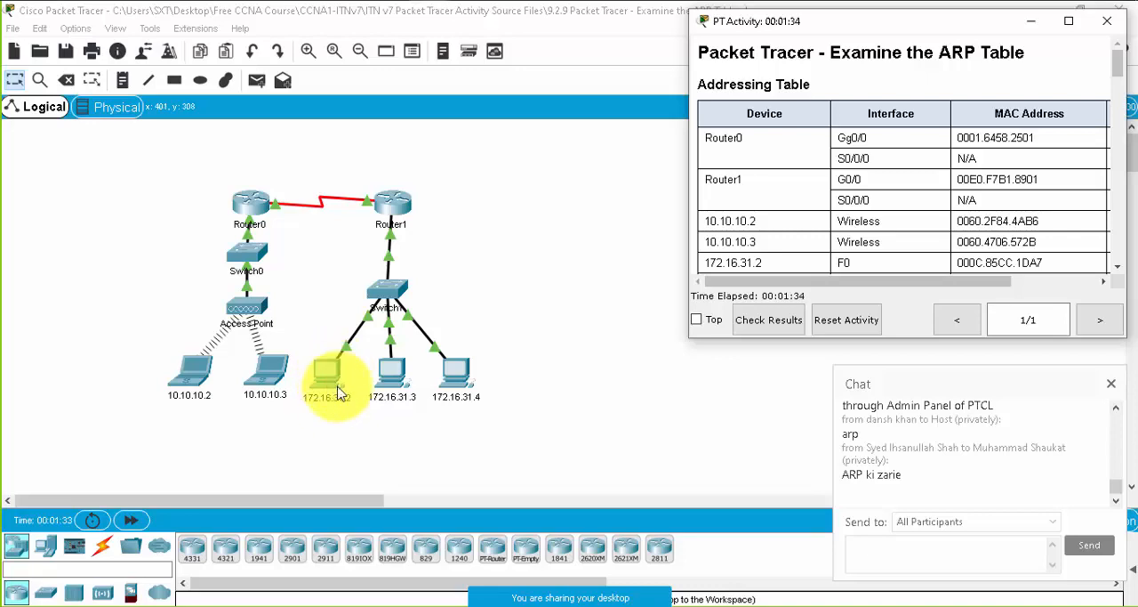
- Open the Command Prompt on PC 172.16.31.4, keeping its window beside the topology, and display the PC's ARP table with arp -a
left_click(469, 376)
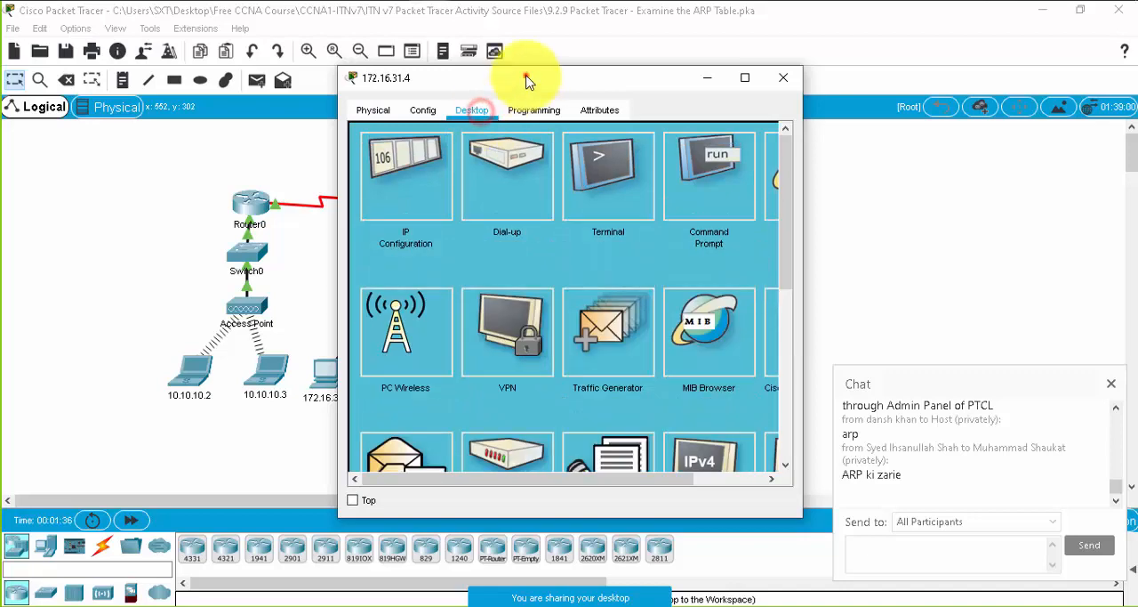
left_click_drag(526, 81, 705, 58)
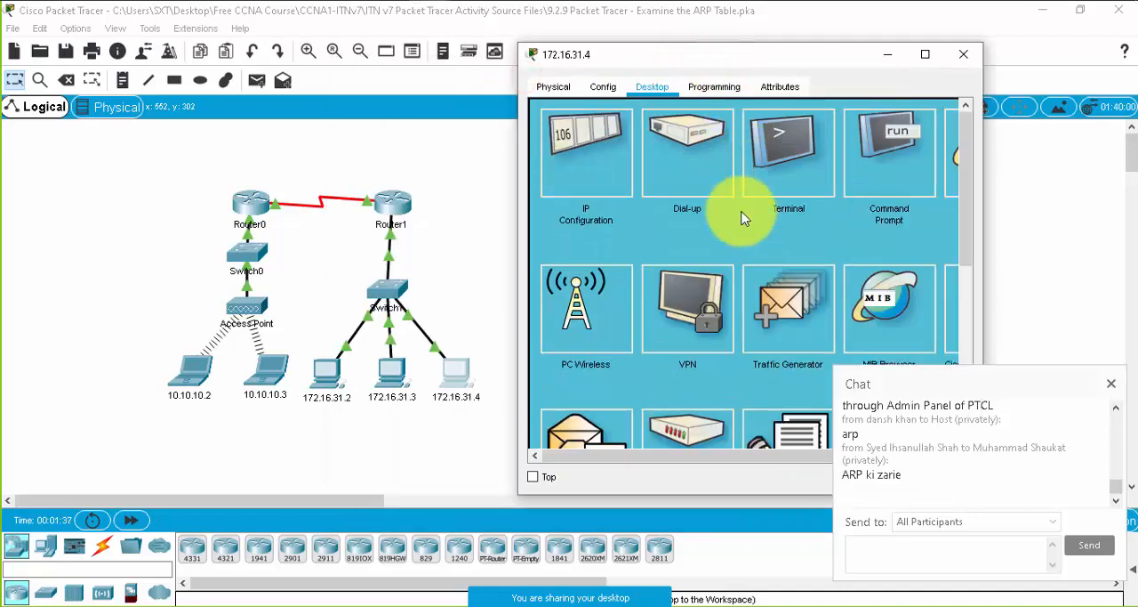
left_click(876, 131)
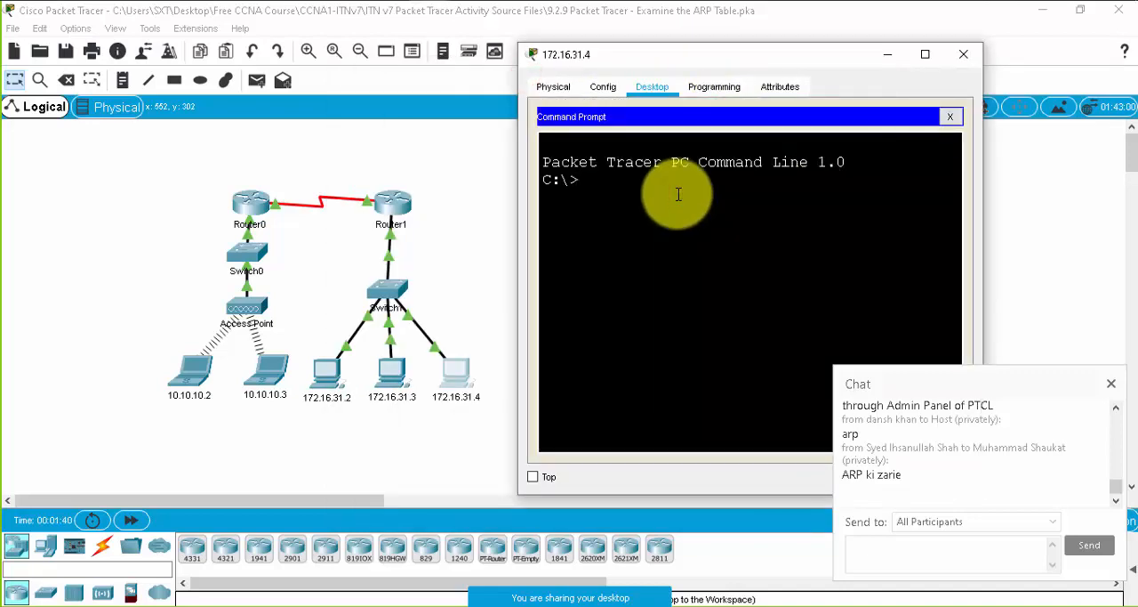
type("apr")
key("BackSpace")
key("BackSpace")
type("rp")
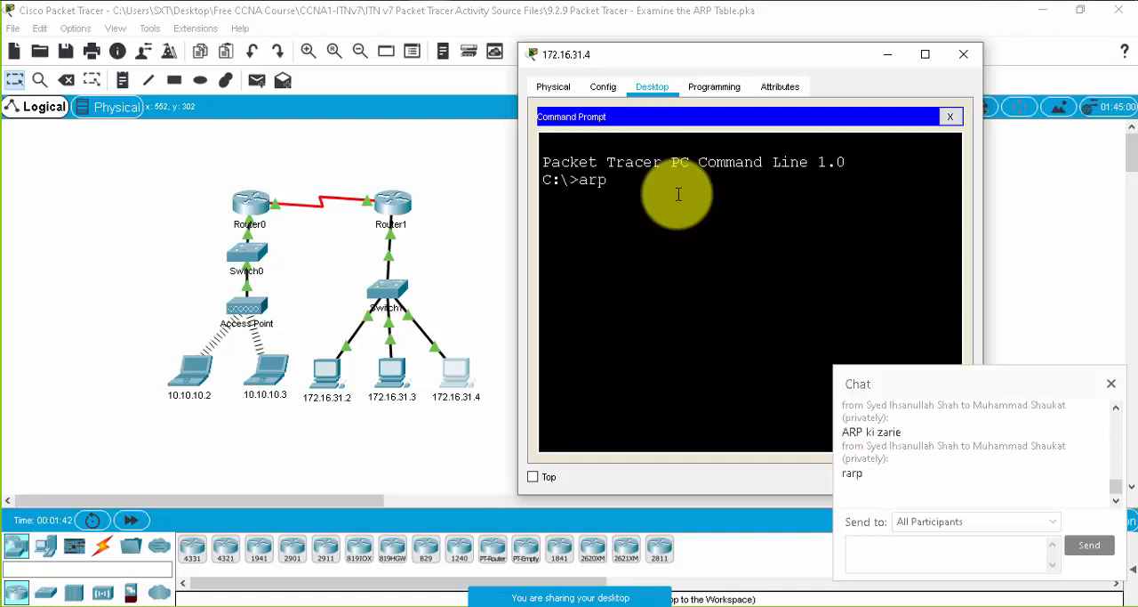
type(" -a")
key("Return")
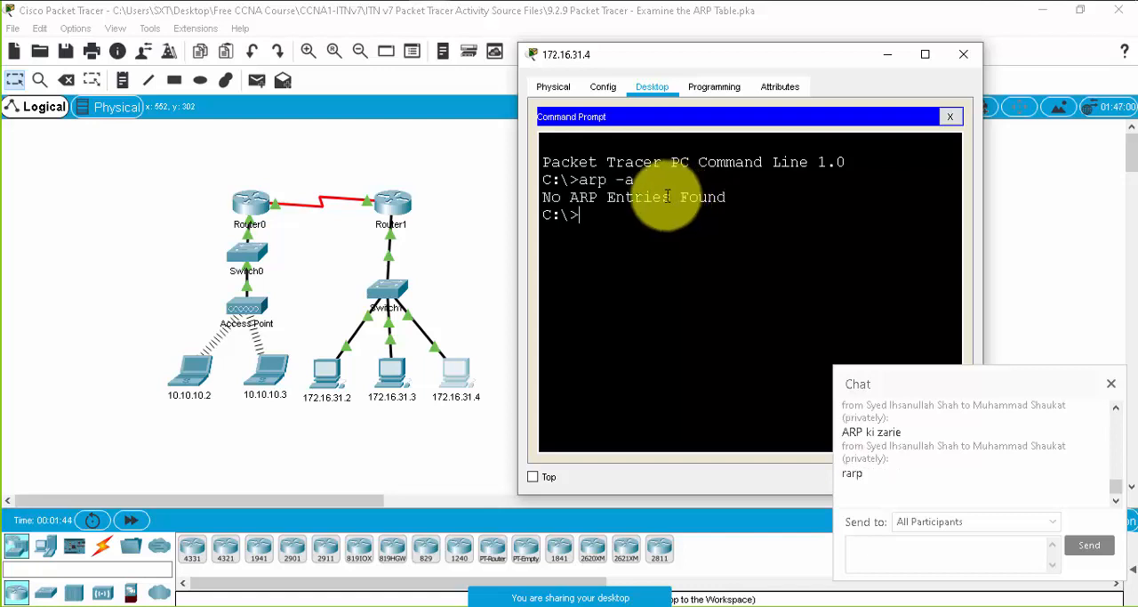
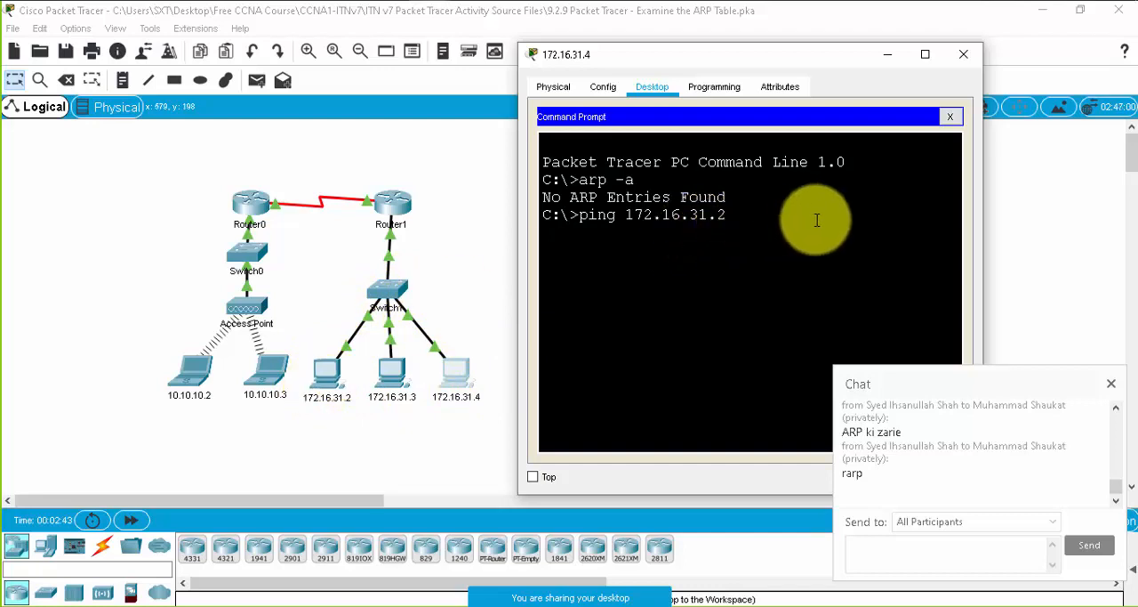
- Ping 172.16.31.2 from the Command Prompt of PC 172.16.31.4, and close the chat panel
key("Return")
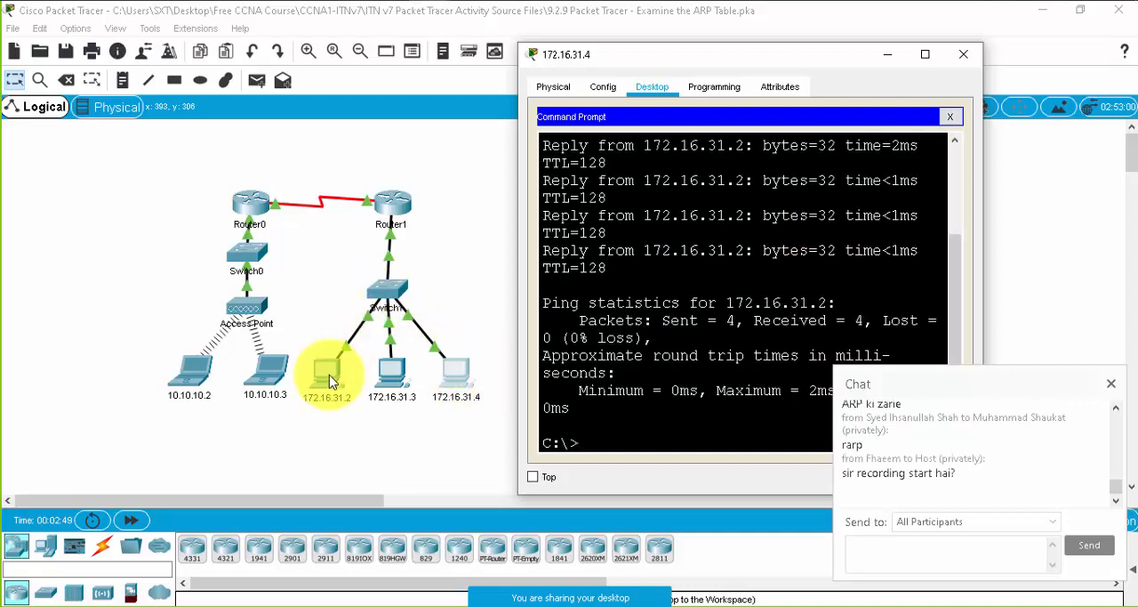
left_click(1118, 384)
left_click(1027, 525)
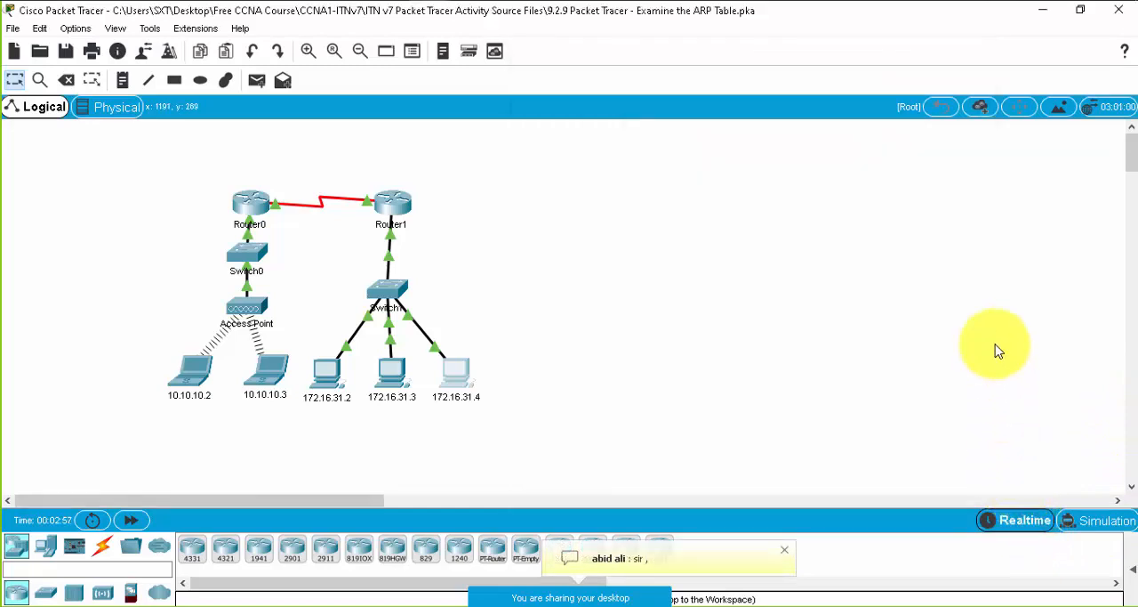
- Switch to Simulation mode and clear all event list filters except ARP
left_click(1091, 521)
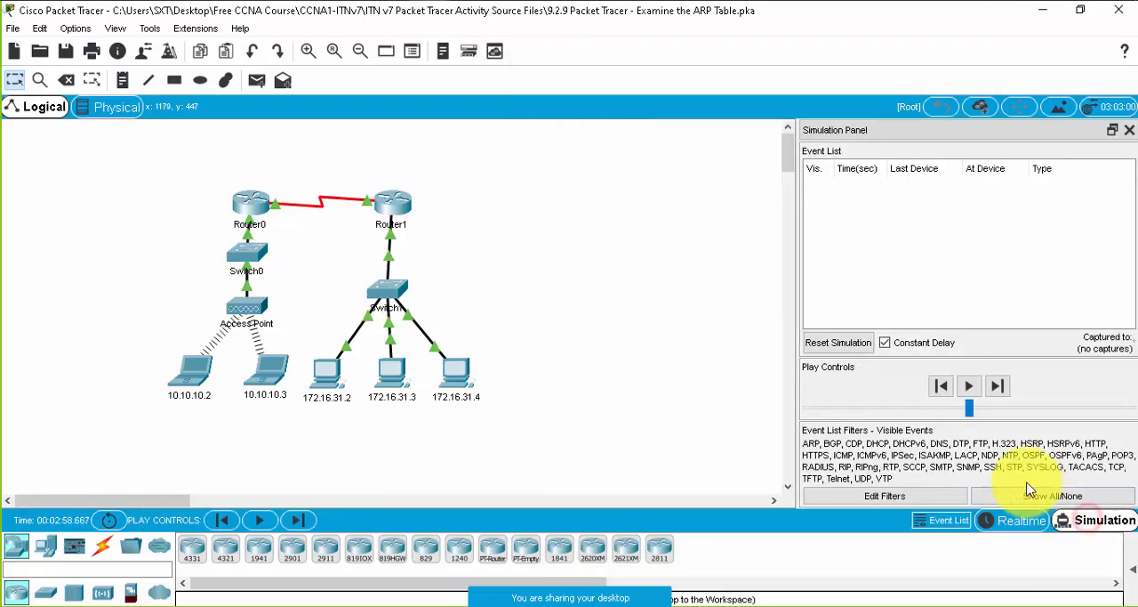
left_click(885, 495)
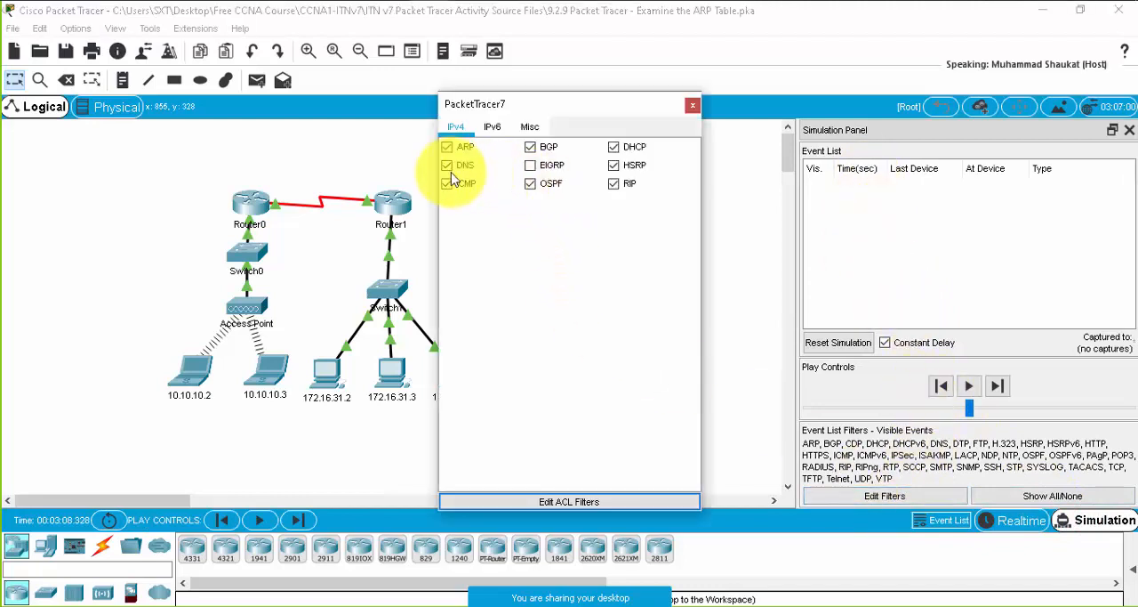
left_click(447, 148)
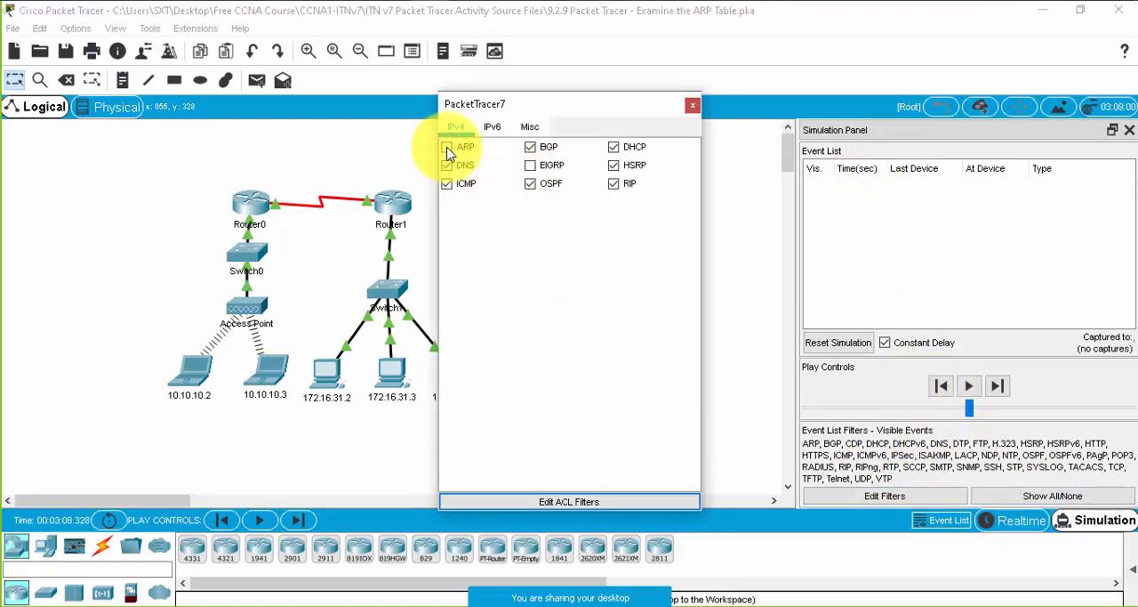
left_click(447, 148)
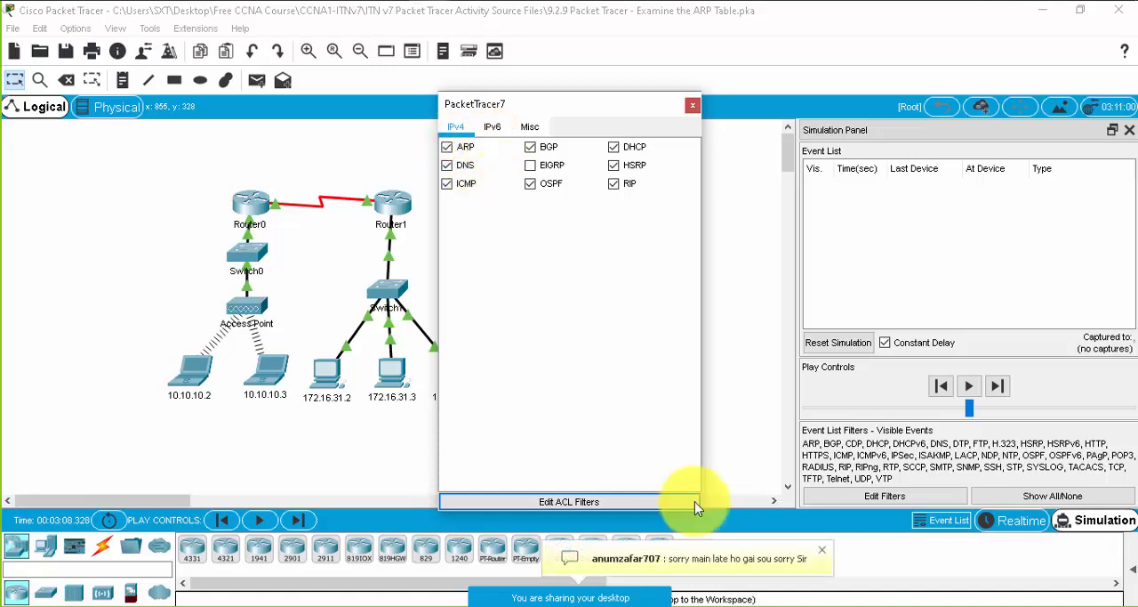
left_click(691, 105)
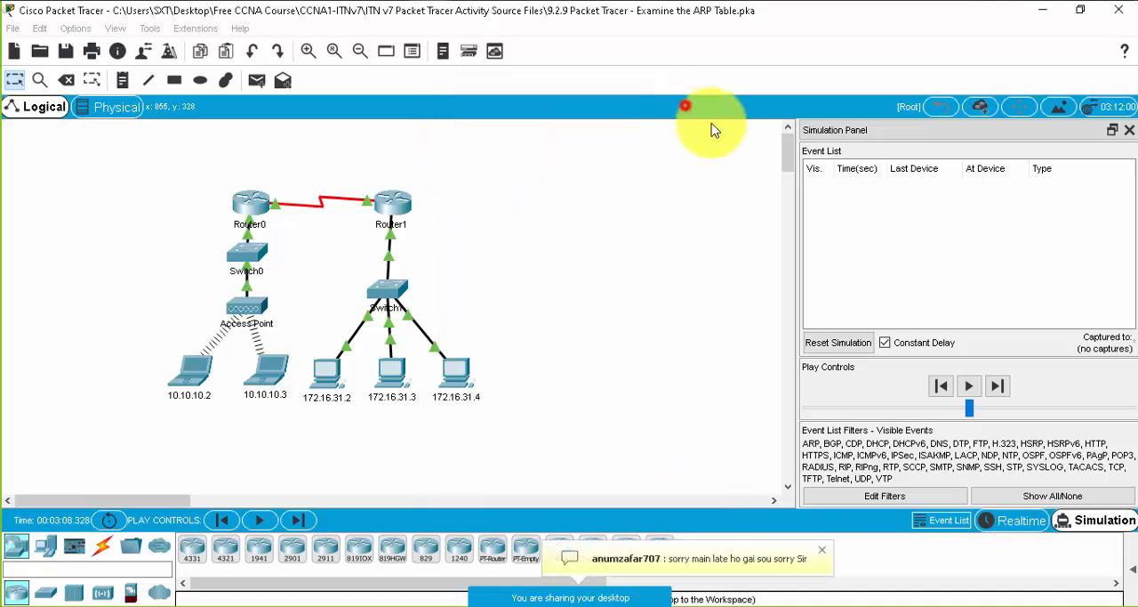
left_click(1053, 496)
left_click(964, 495)
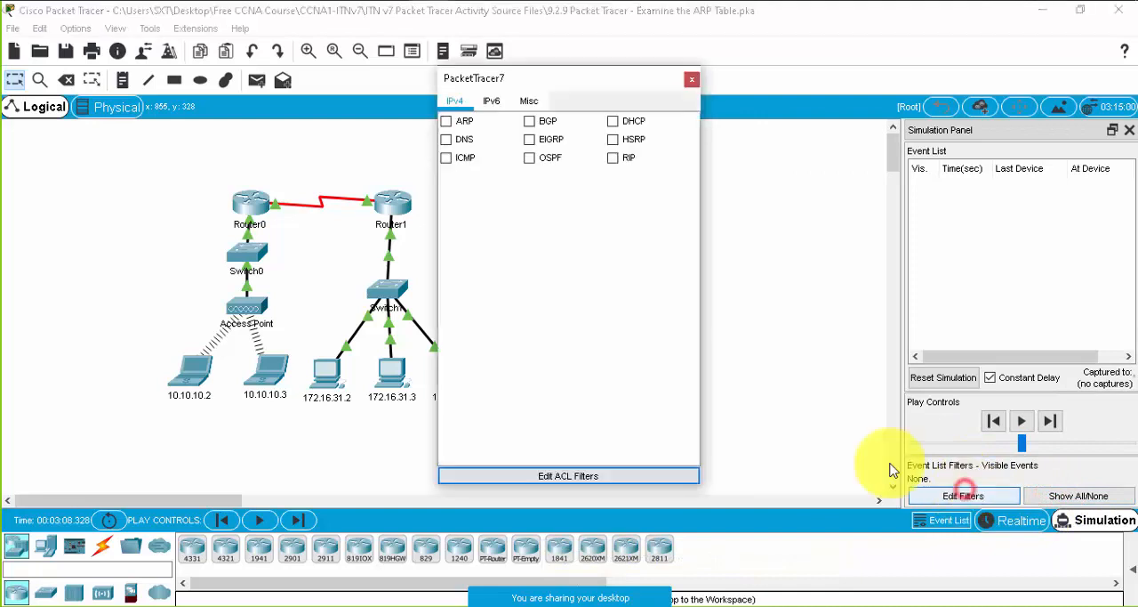
left_click(446, 121)
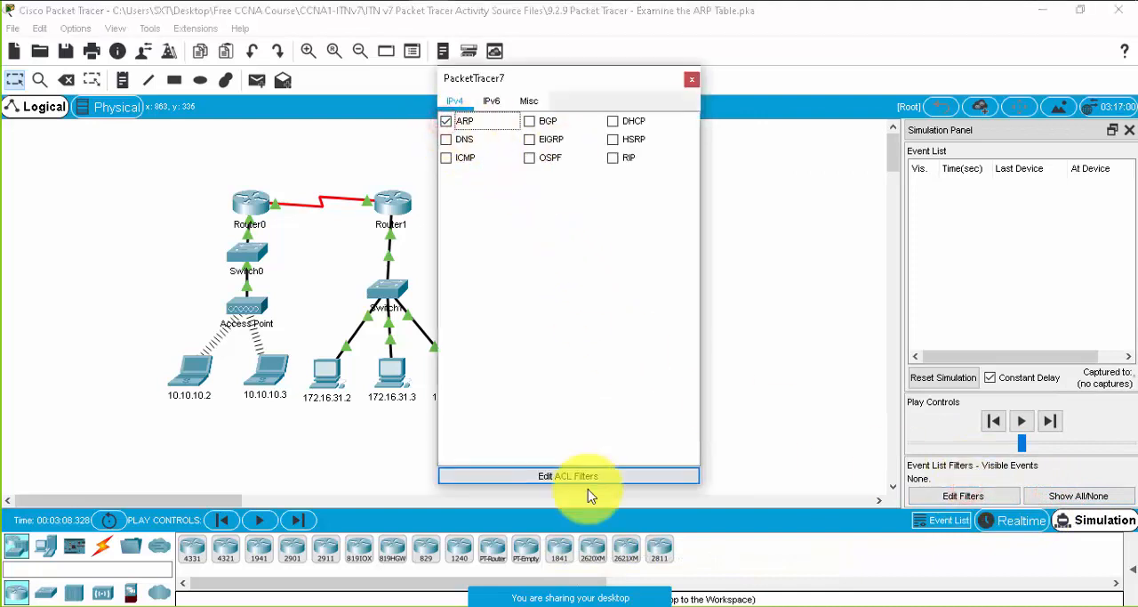
left_click(691, 80)
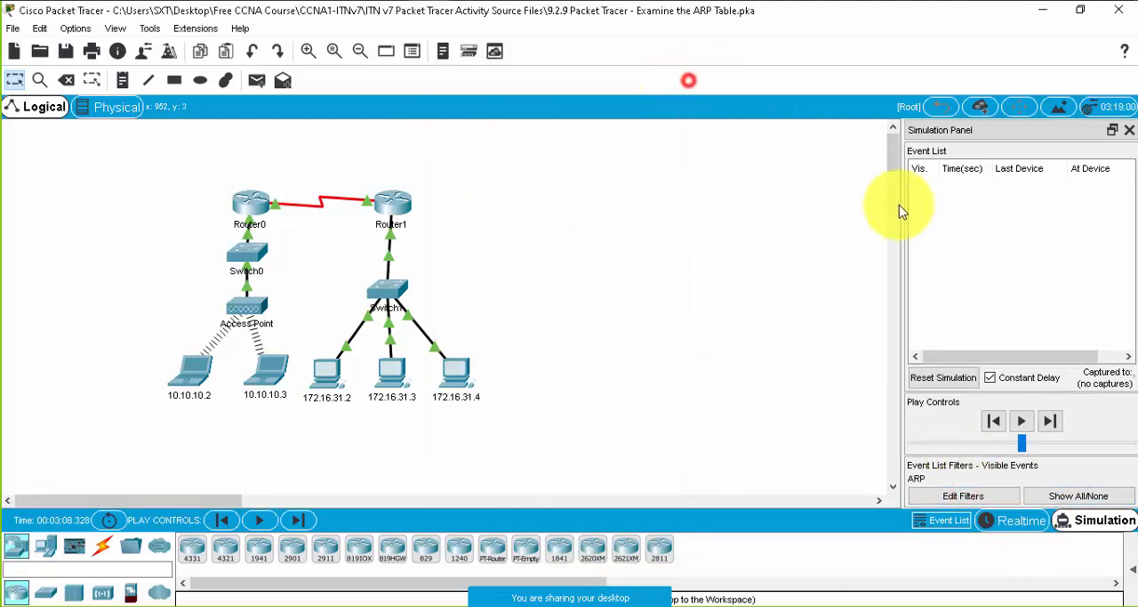
- Ping 172.16.31.3 from the Command Prompt of PC 172.16.31.4 and minimize the PC's window
left_click(453, 378)
left_click(681, 414)
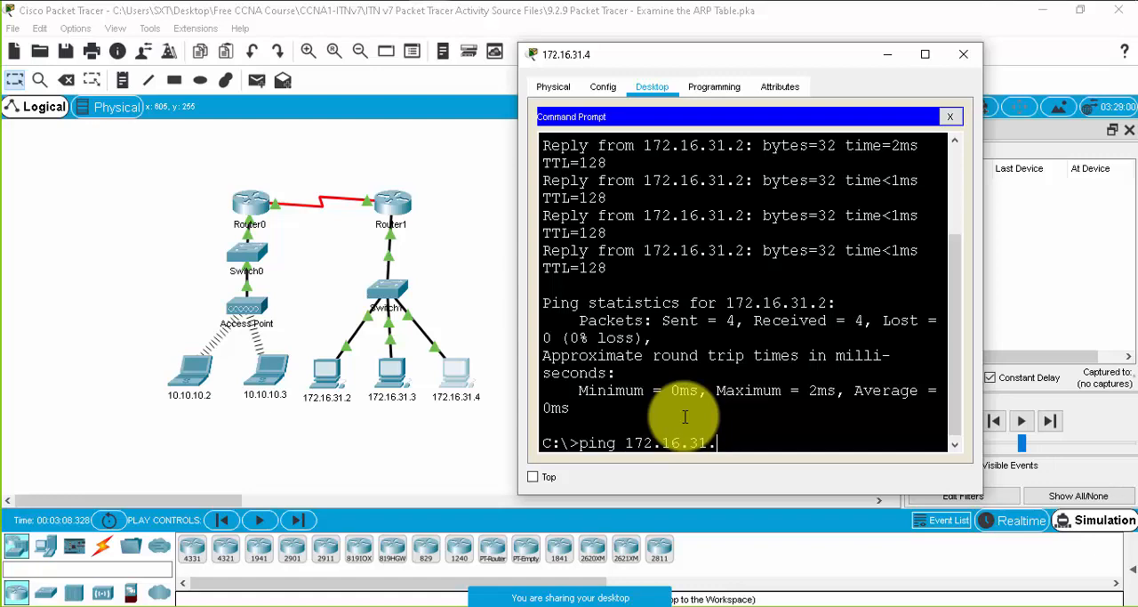
key("Return")
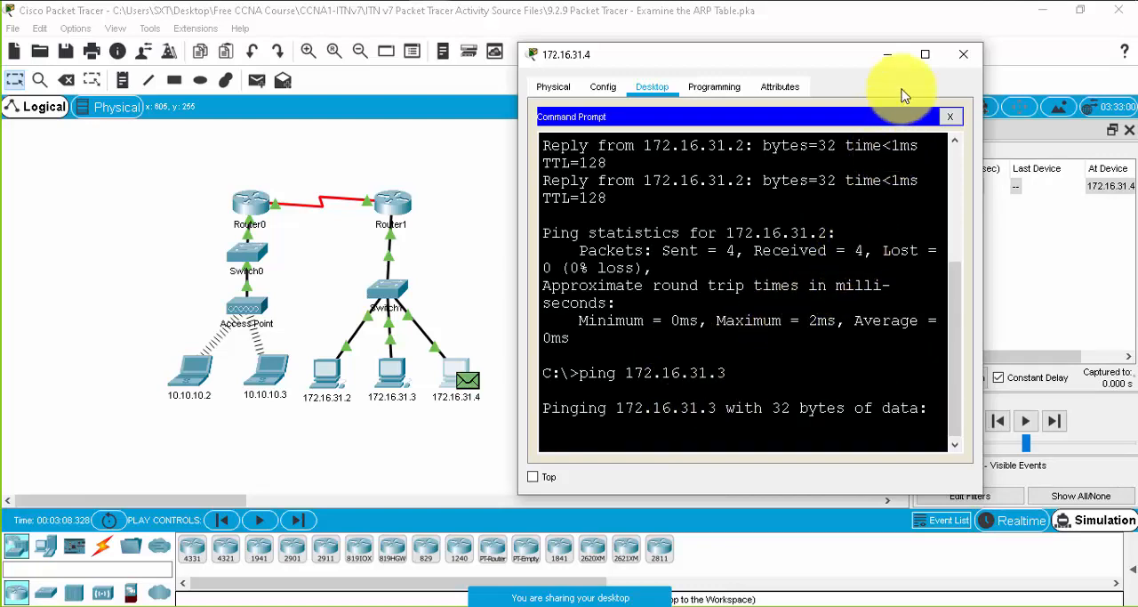
left_click(887, 56)
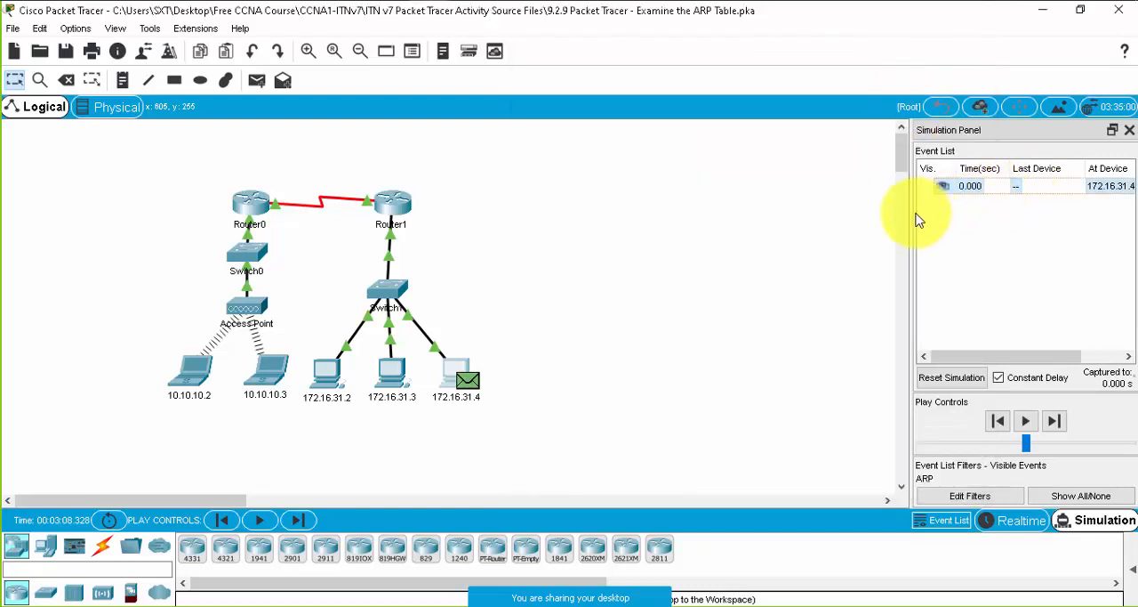
- Widen the Simulation Panel to show the event Type column, and add ICMP to the visible event filters
left_click_drag(912, 212, 780, 229)
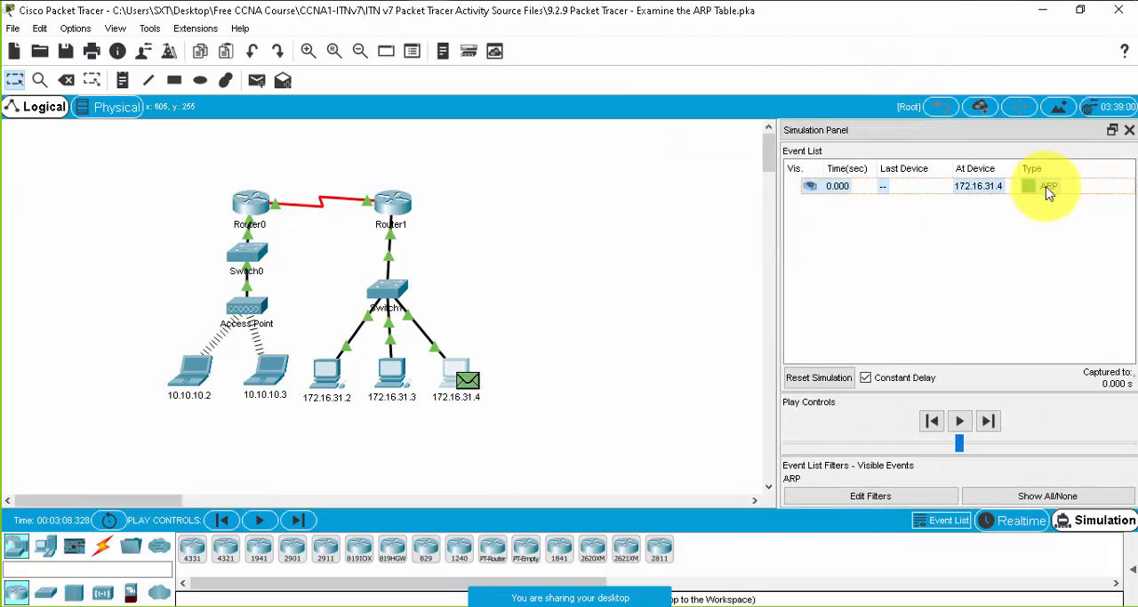
left_click(868, 496)
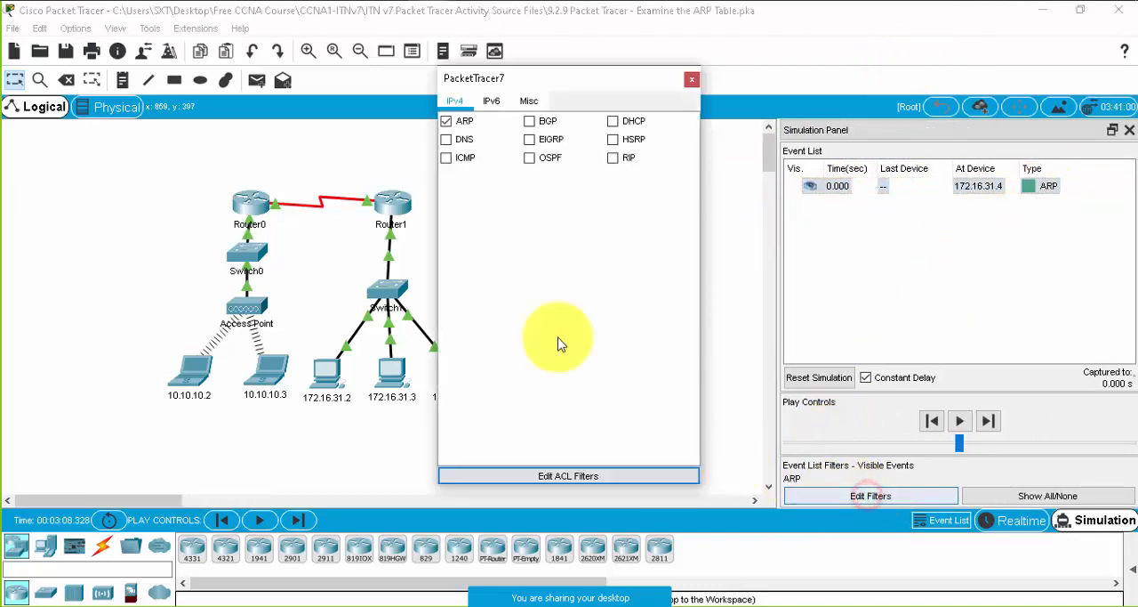
left_click(445, 158)
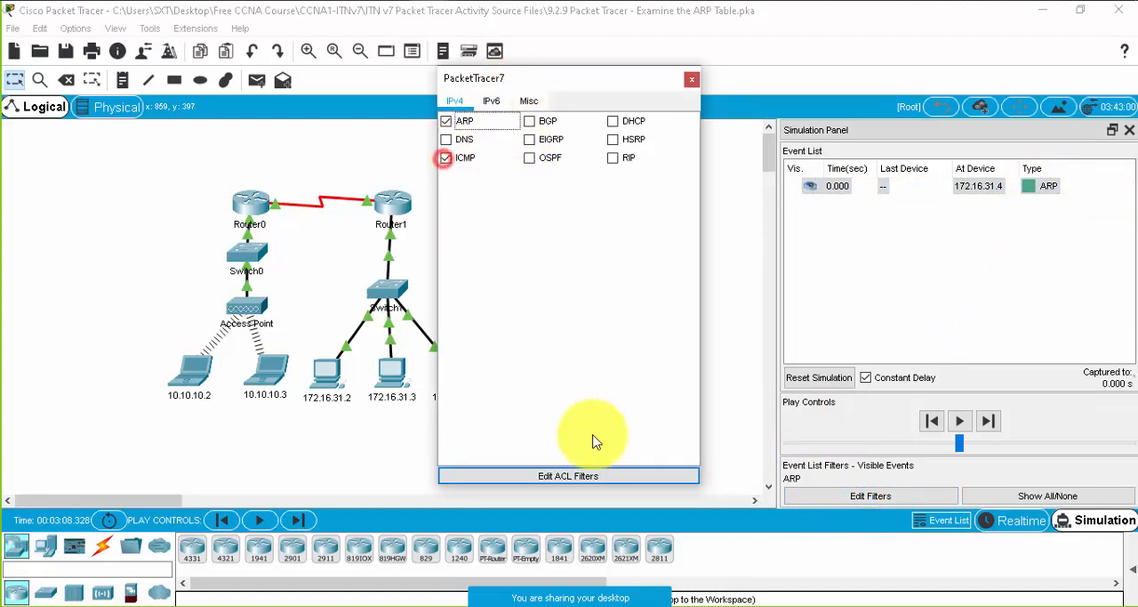
left_click(692, 79)
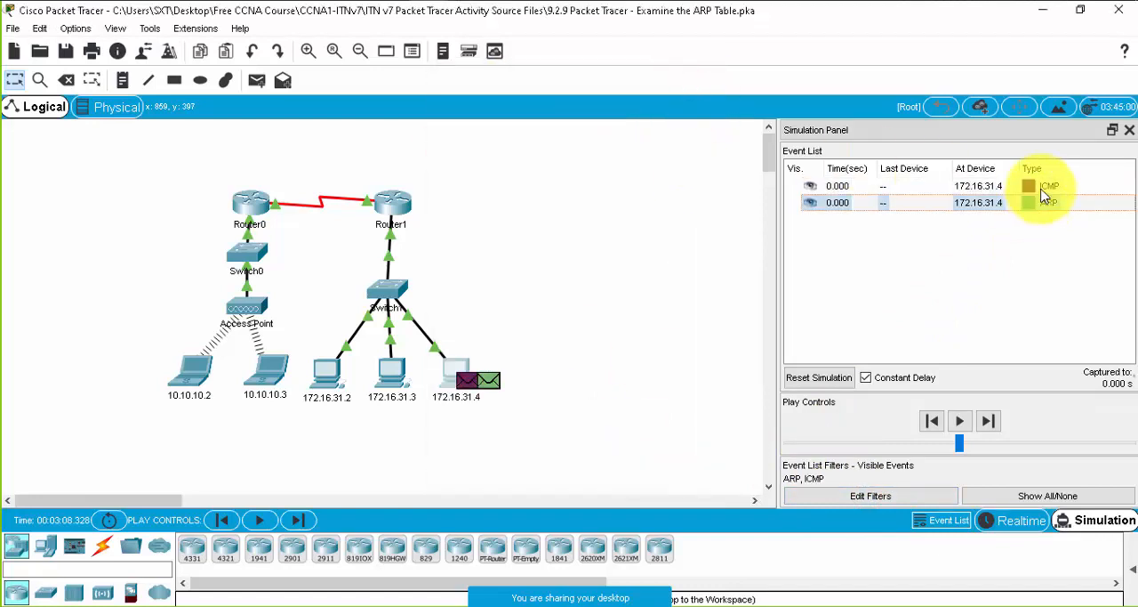
- Examine the OSI Model details of the ICMP and ARP PDUs at PC 172.16.31.4, closing each window
left_click(1044, 188)
left_click(1044, 189)
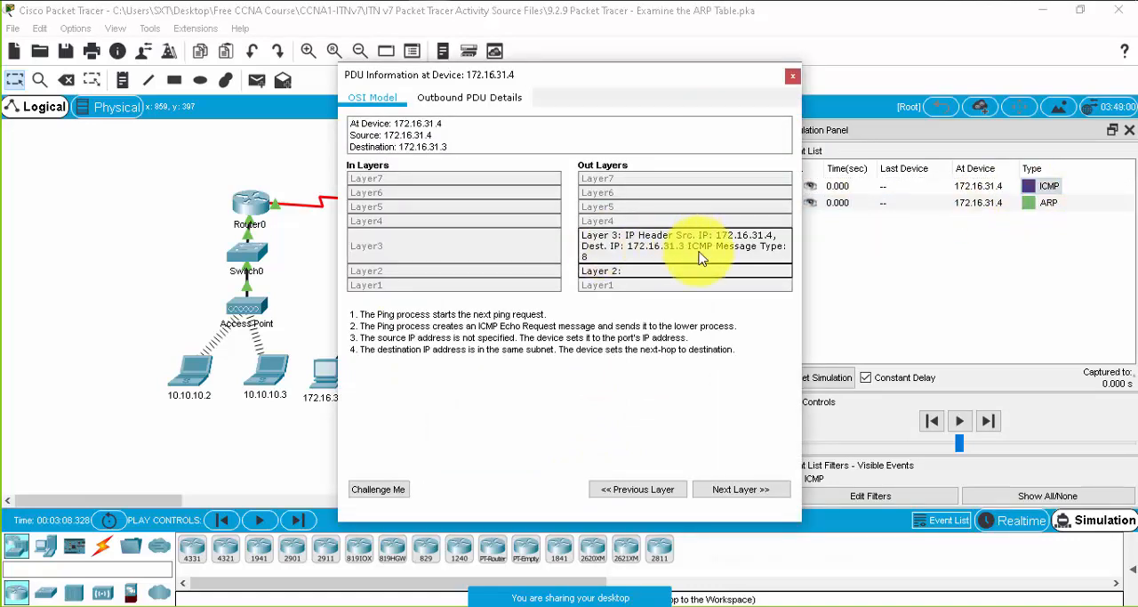
left_click(792, 76)
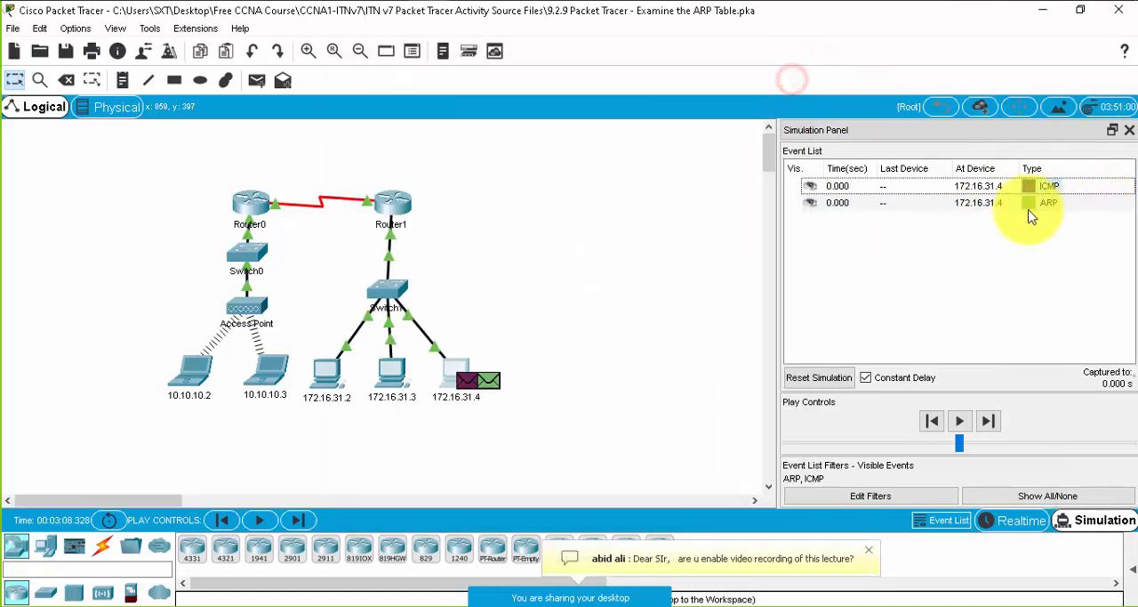
left_click(1029, 204)
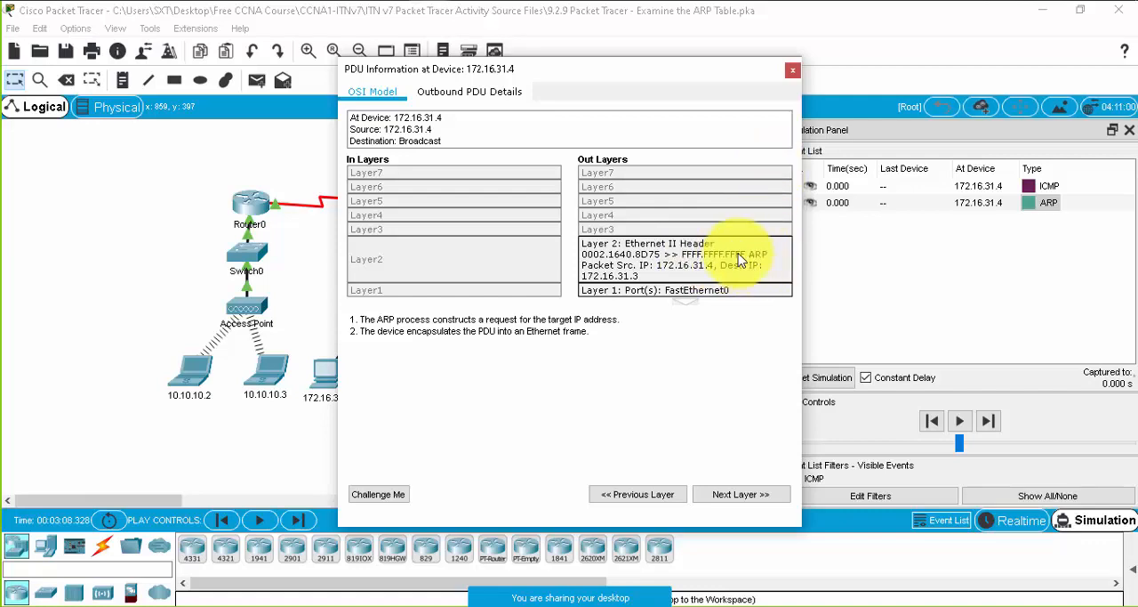
left_click(792, 70)
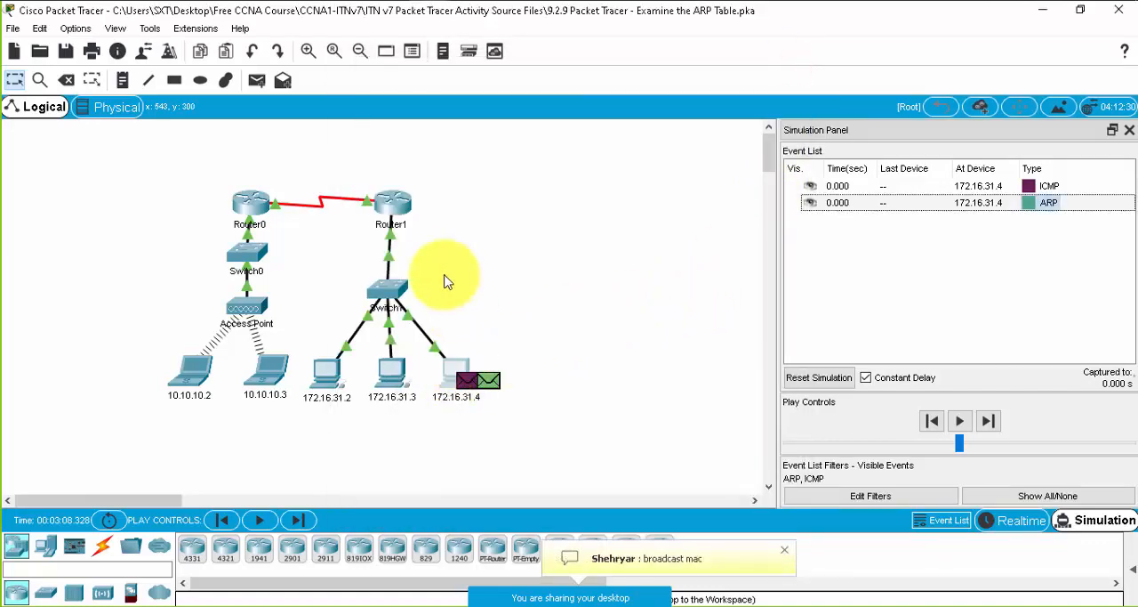
- Advance the simulation two steps so the ARP request goes through Switch1 to the other PCs and Router1
left_click(989, 422)
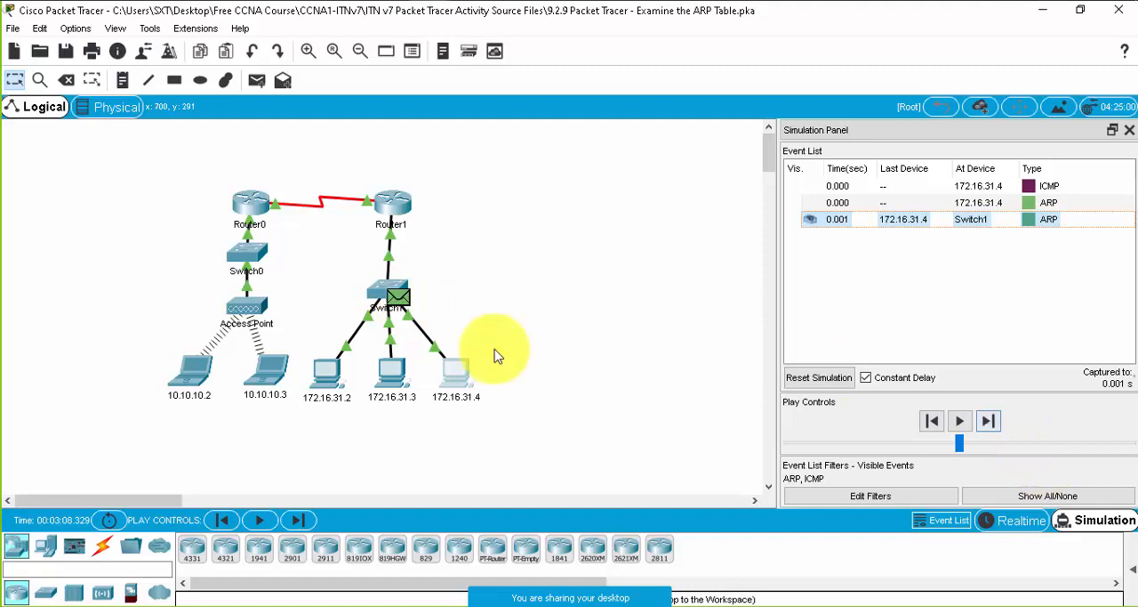
left_click(988, 423)
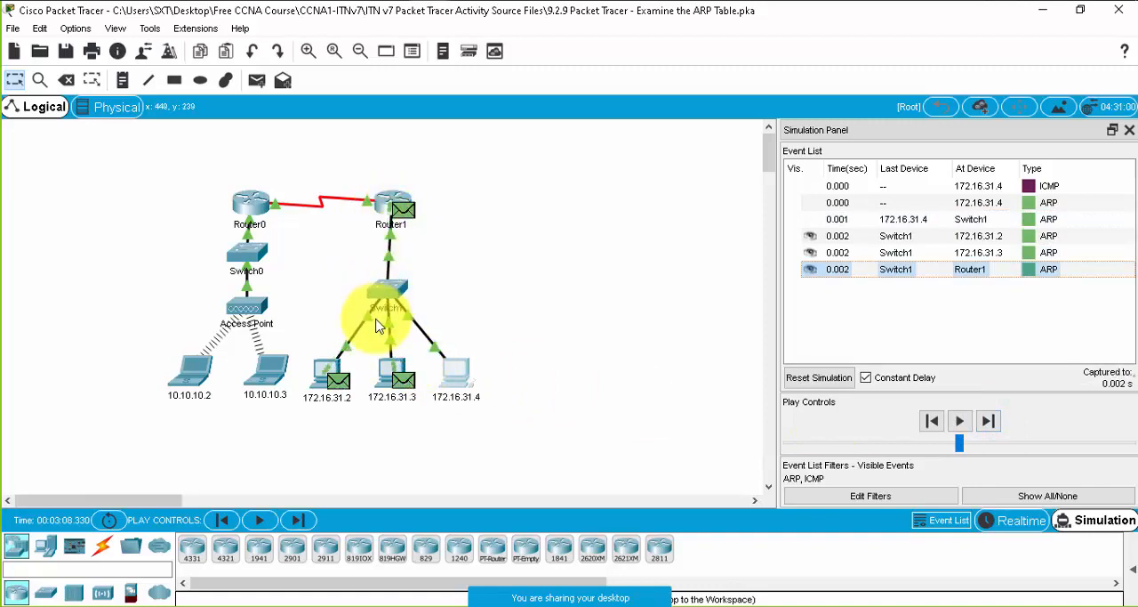
mouse_move(388, 296)
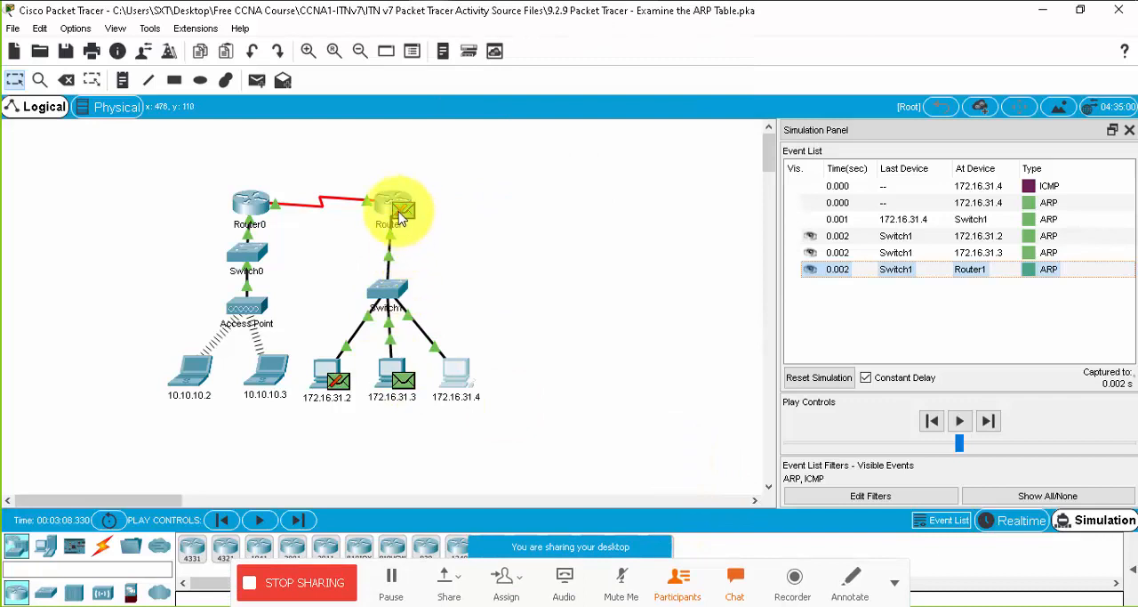
mouse_move(408, 211)
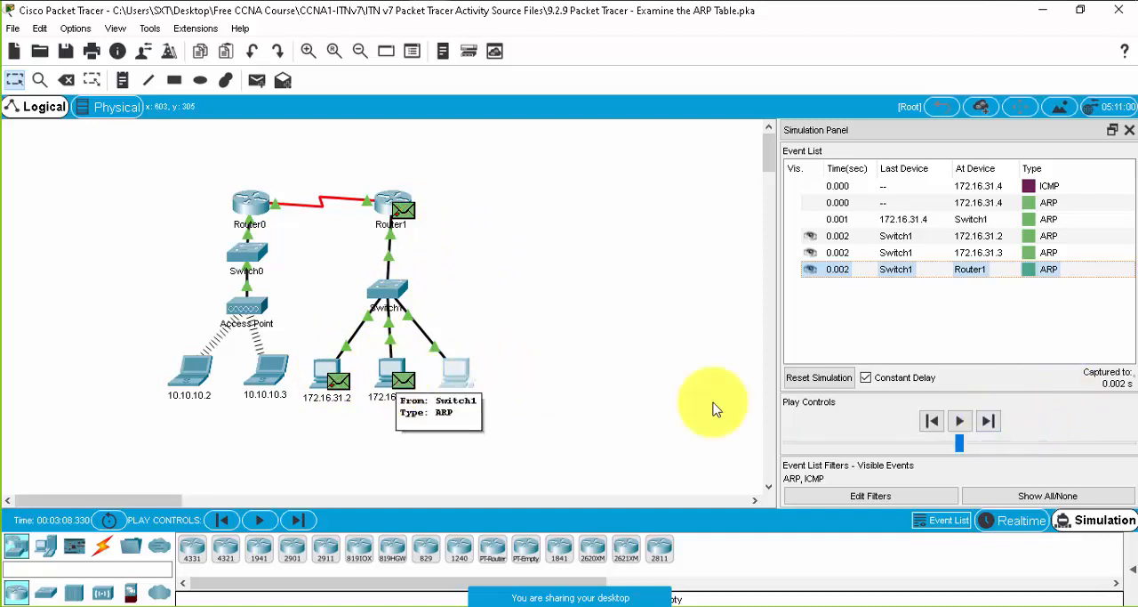
- Advance the simulation one step and examine the PDU details of 172.16.31.3's ARP reply at Switch1
left_click(987, 423)
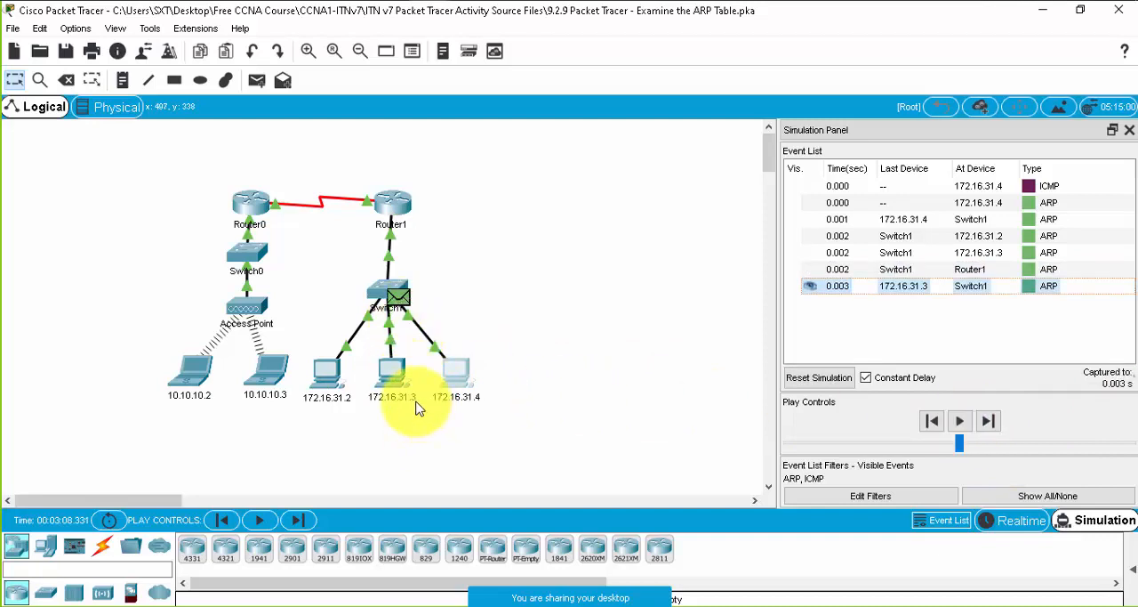
mouse_move(402, 294)
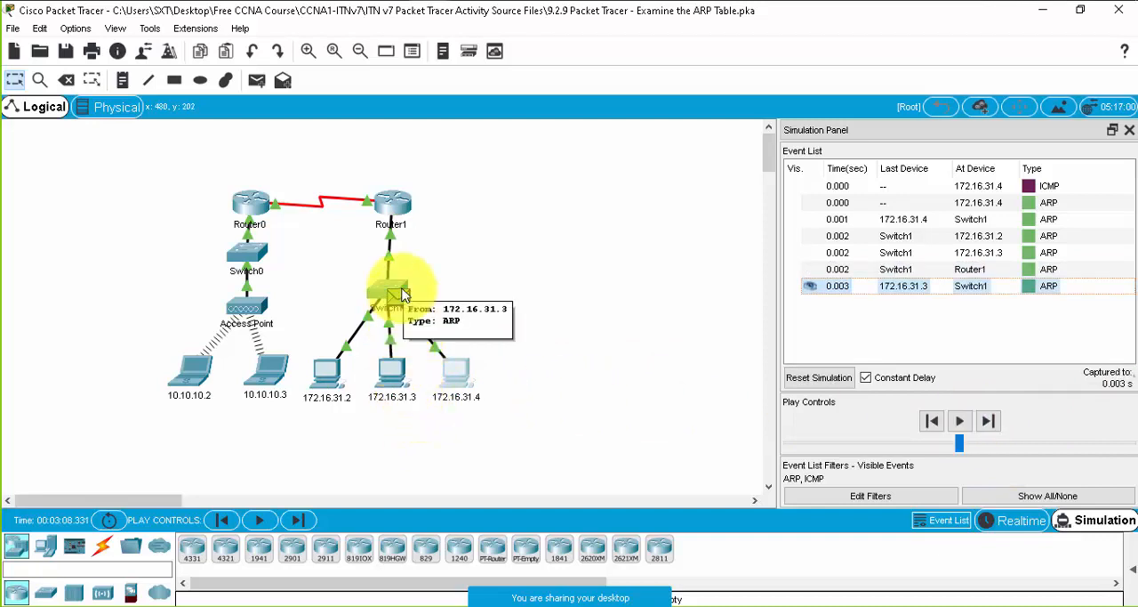
left_click(896, 288)
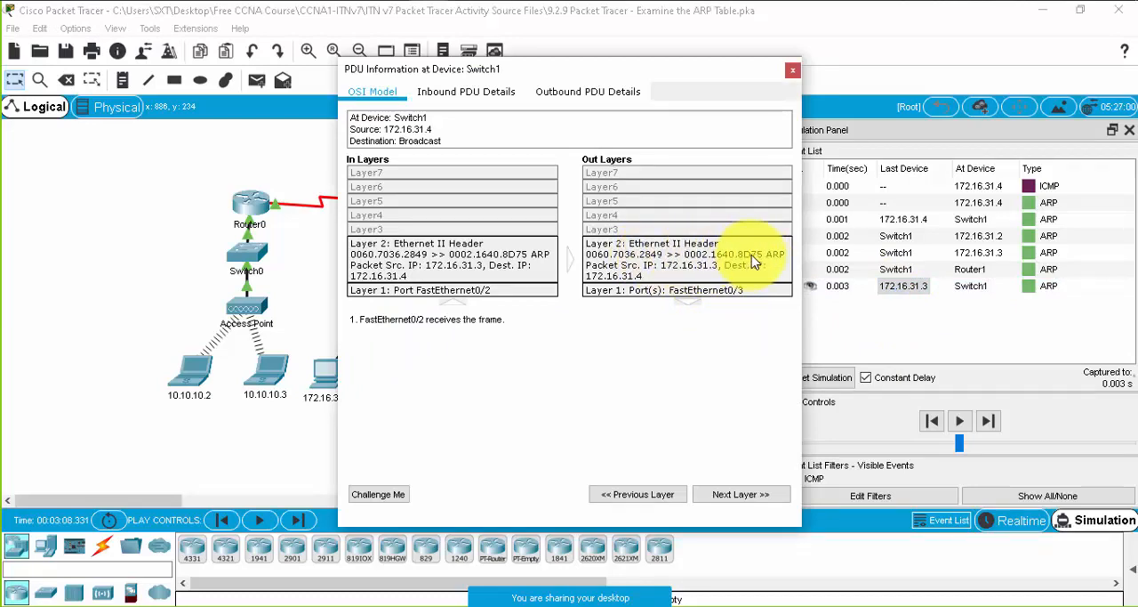
left_click(792, 69)
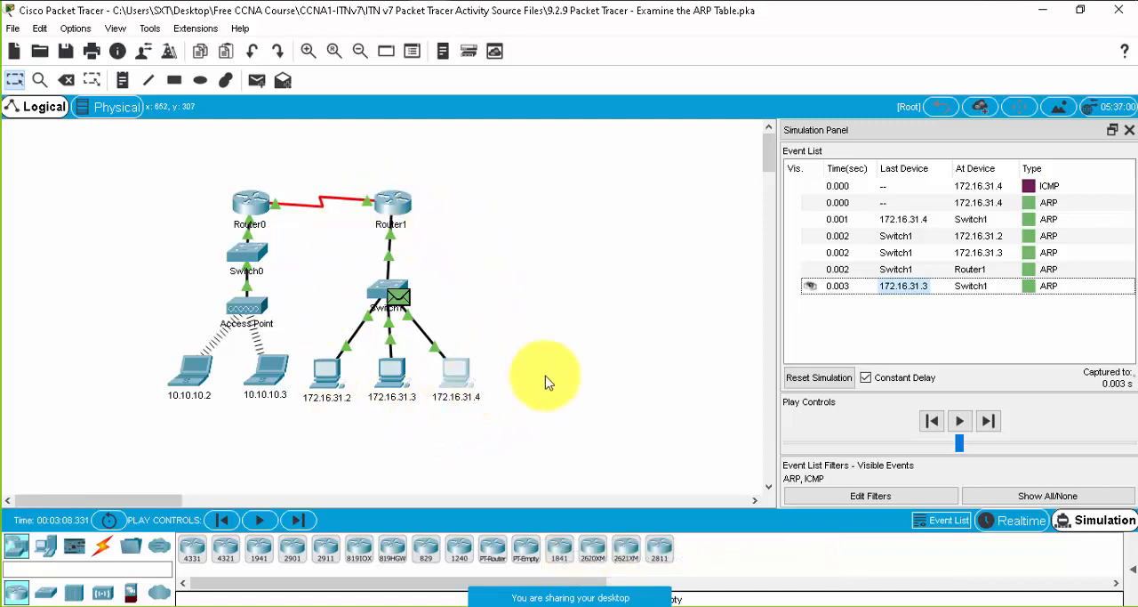
- Review the output of both pings in the Command Prompt of PC 172.16.31.4
left_click(462, 380)
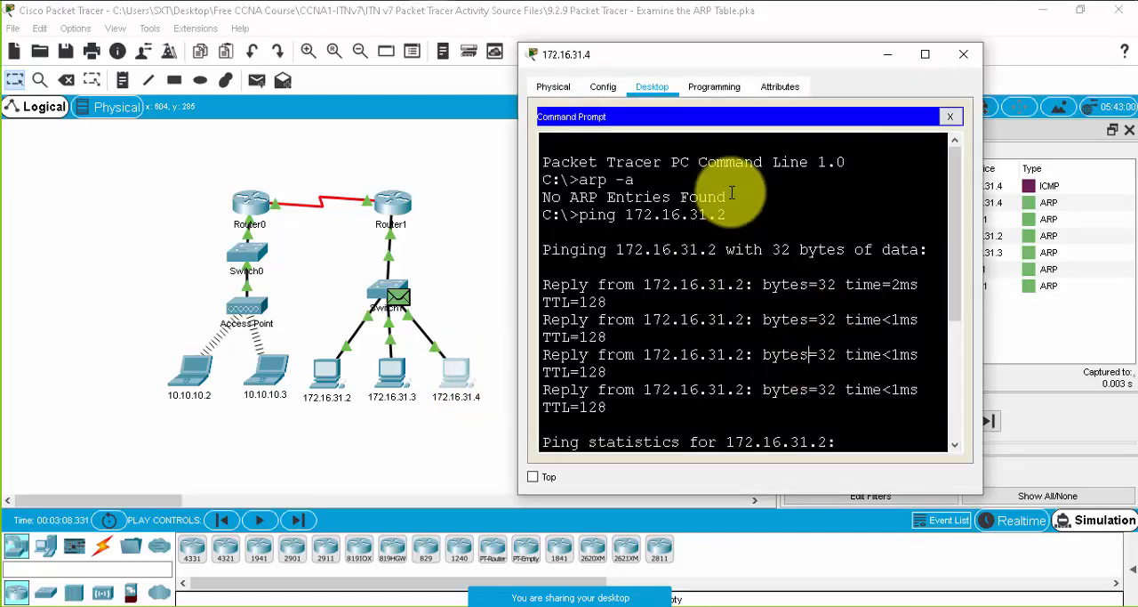
scroll(800, 418, "down", 4)
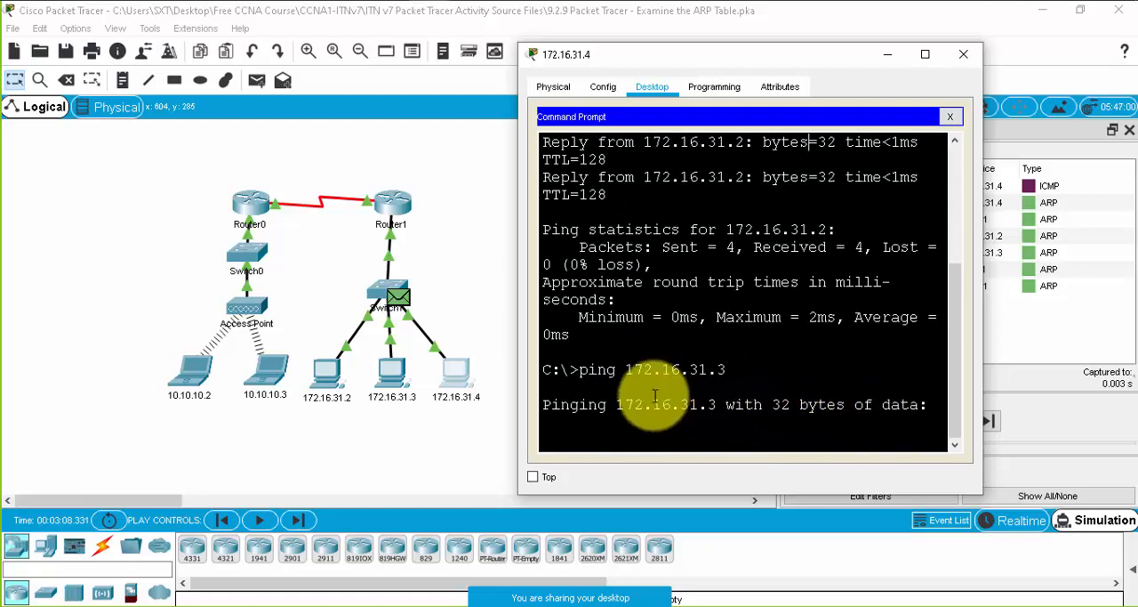
scroll(655, 392, "up", 1)
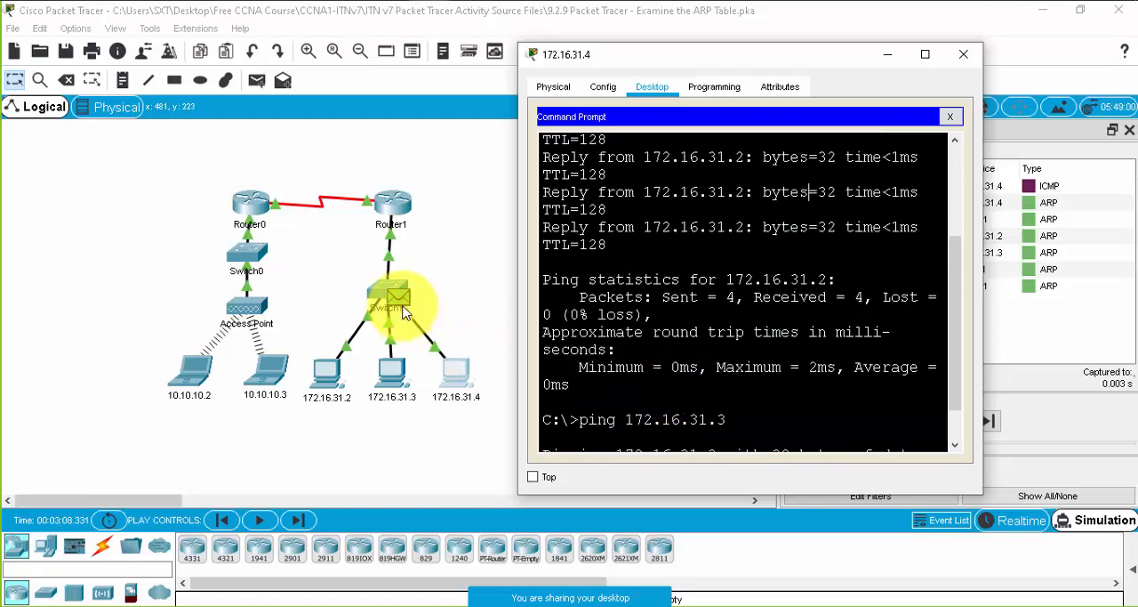
scroll(756, 320, "down", 1)
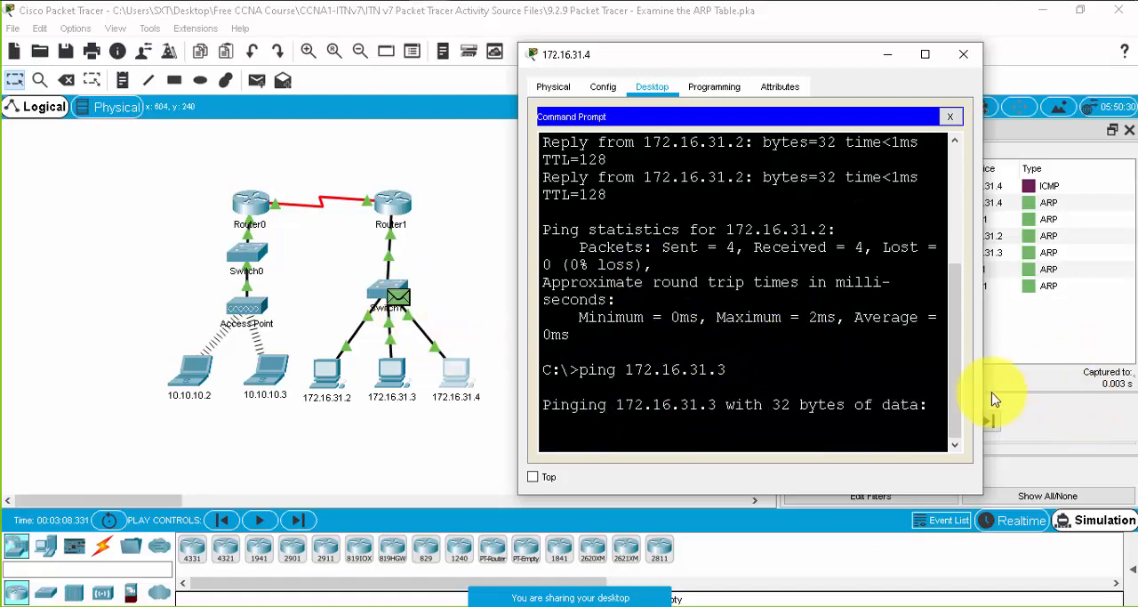
- Play the simulation to move the ARP reply and ICMP packet onward, and bring back PC 172.16.31.4's Command Prompt
left_click(1041, 388)
left_click(963, 422)
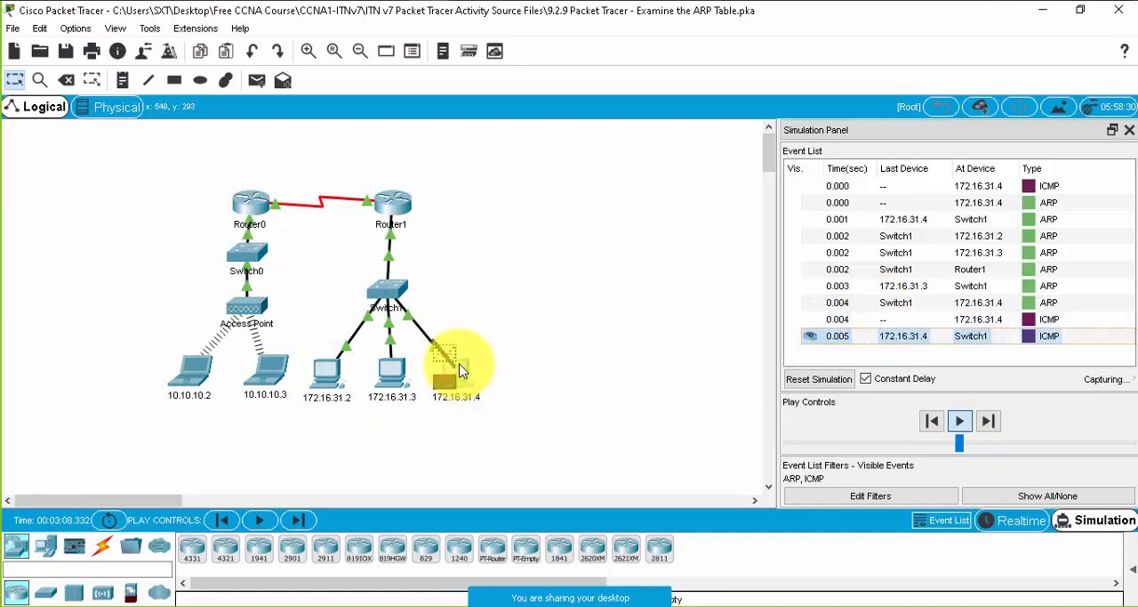
left_click(460, 369)
left_click(762, 365)
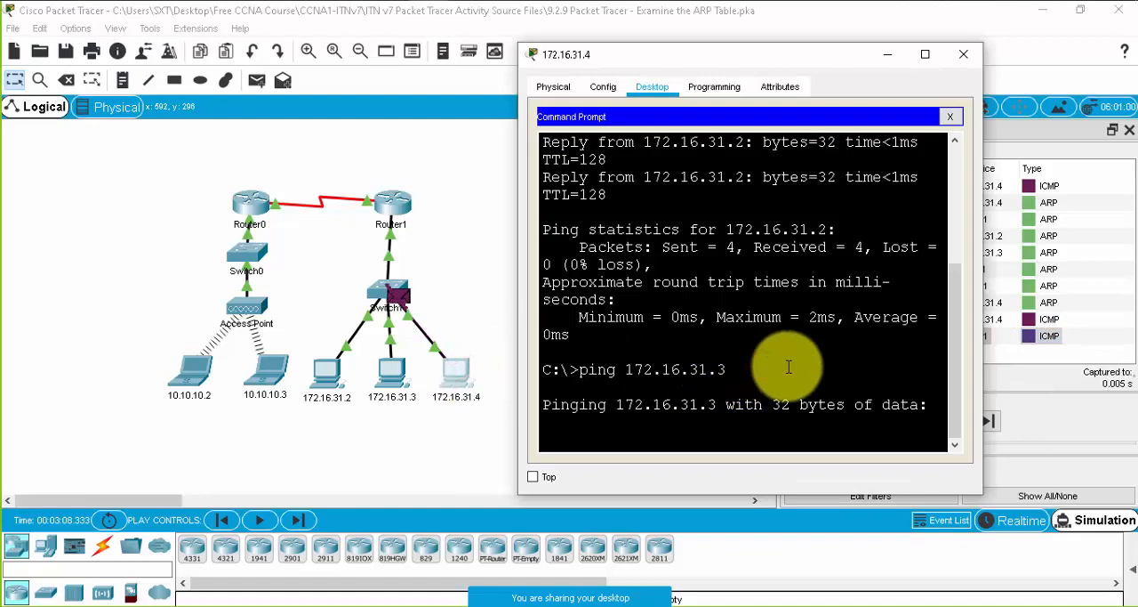
- Play the simulation until 172.16.31.3's ICMP reply reaches PC 172.16.31.4, and interrupt the running ping in its Command Prompt
left_click_drag(516, 286, 490, 286)
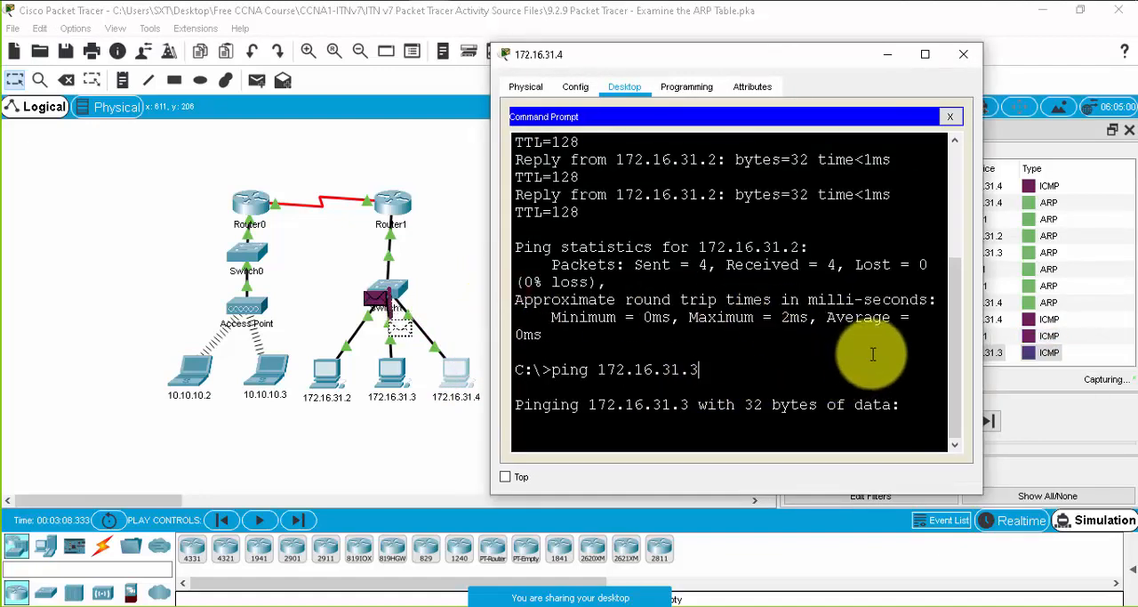
left_click(1016, 384)
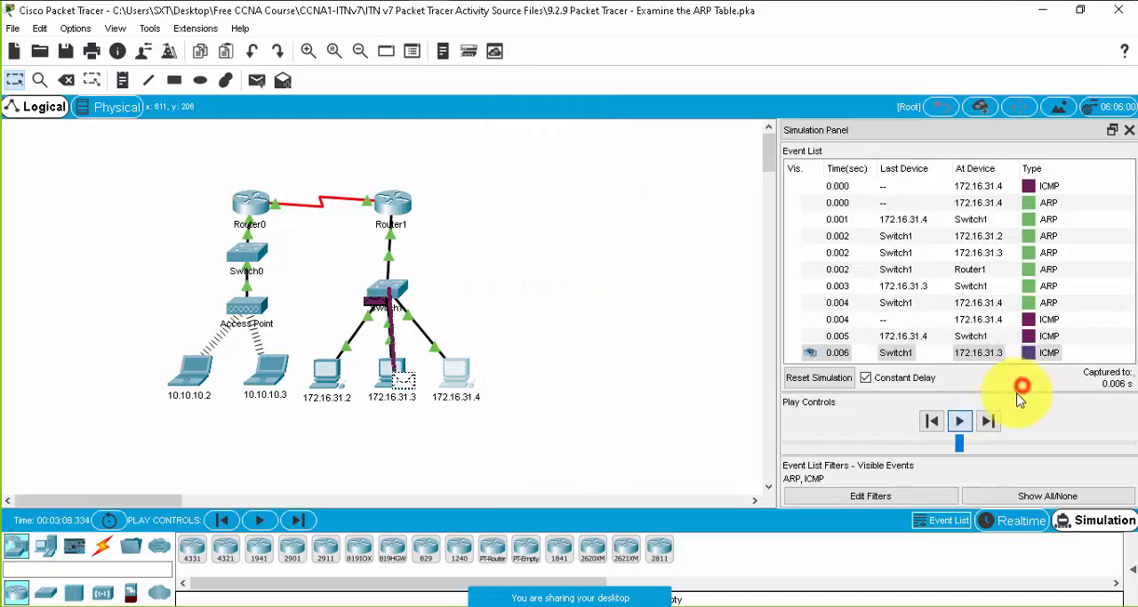
left_click(961, 425)
key("alt+Tab")
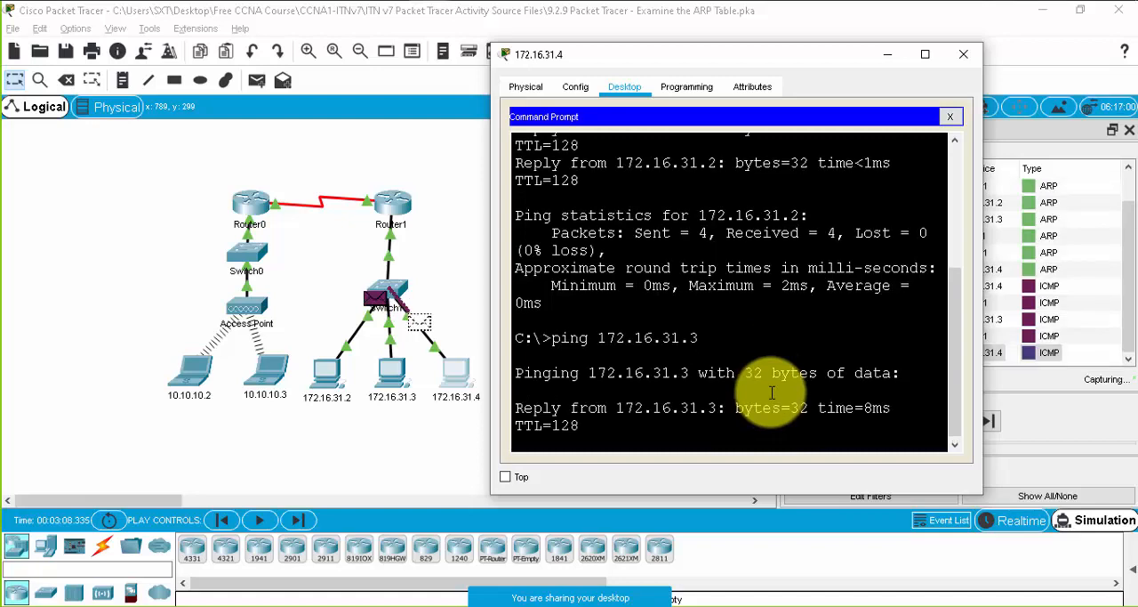
left_click(743, 409)
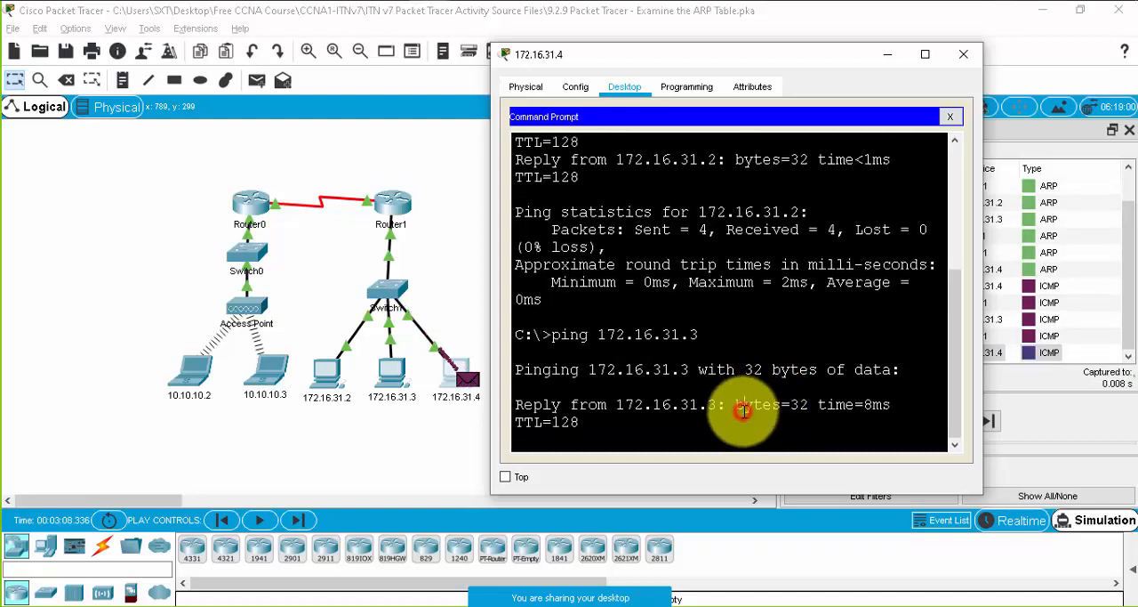
key("ctrl+c")
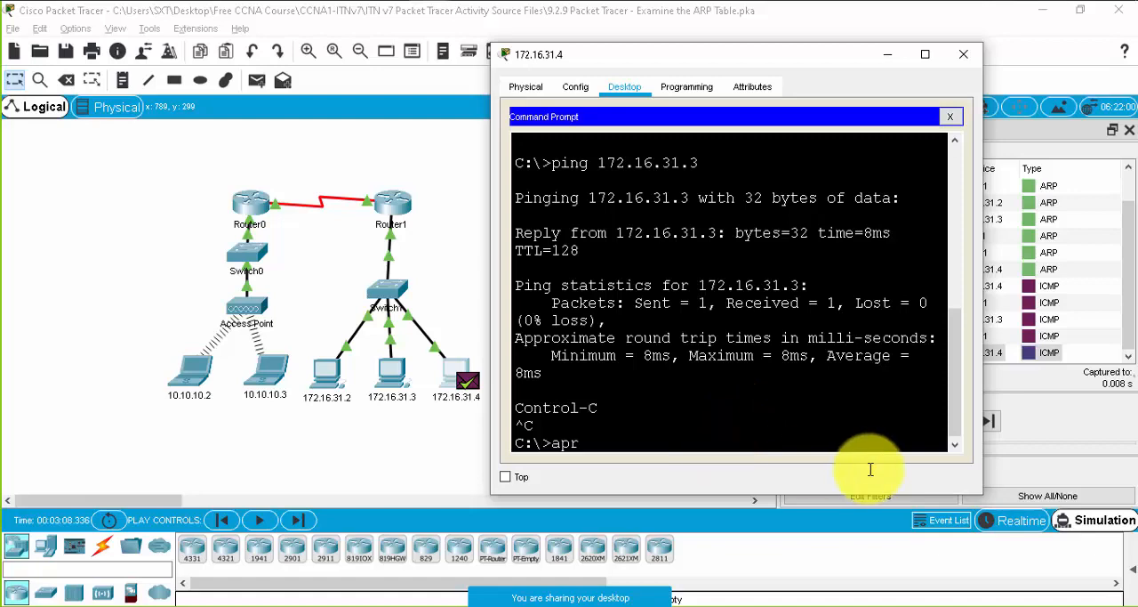
- Close PC 172.16.31.4's window and switch the network from Simulation to Realtime mode
left_click(965, 55)
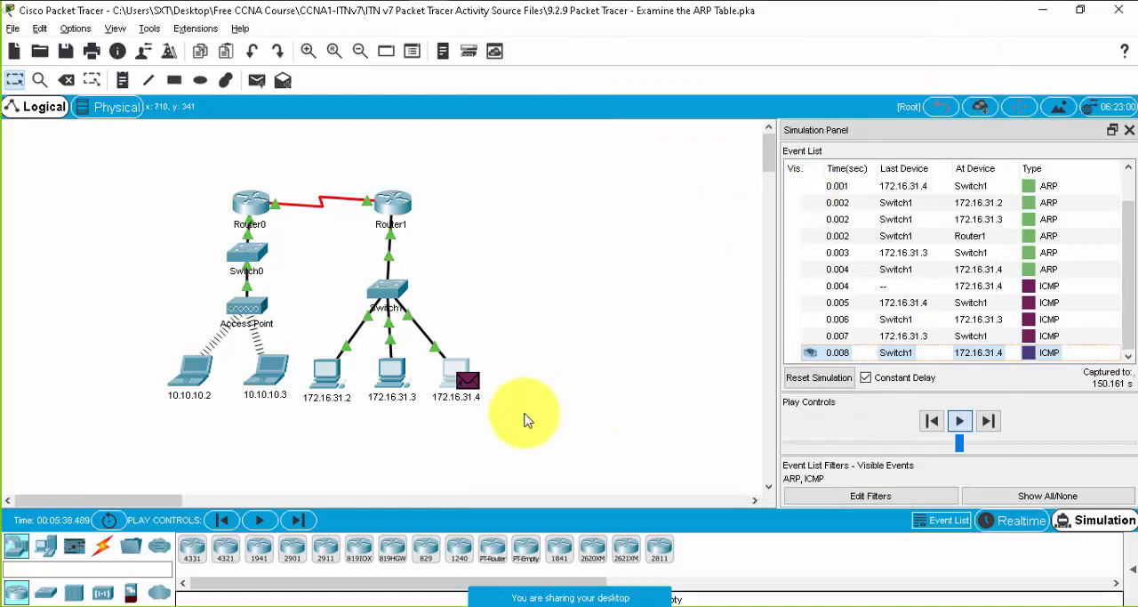
left_click(457, 381)
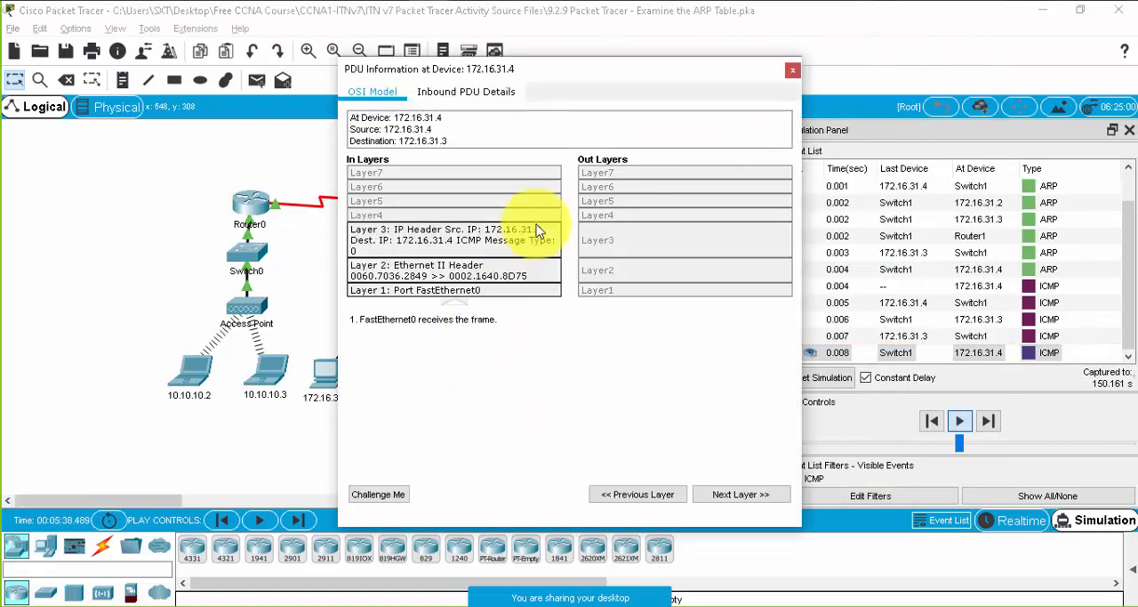
left_click(796, 72)
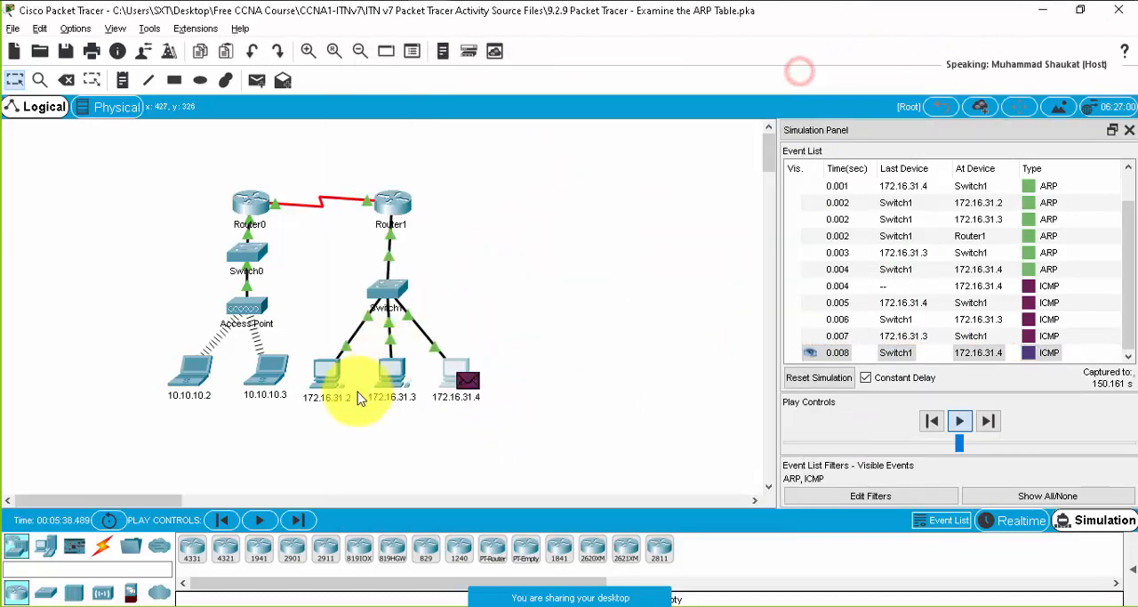
left_click(449, 374)
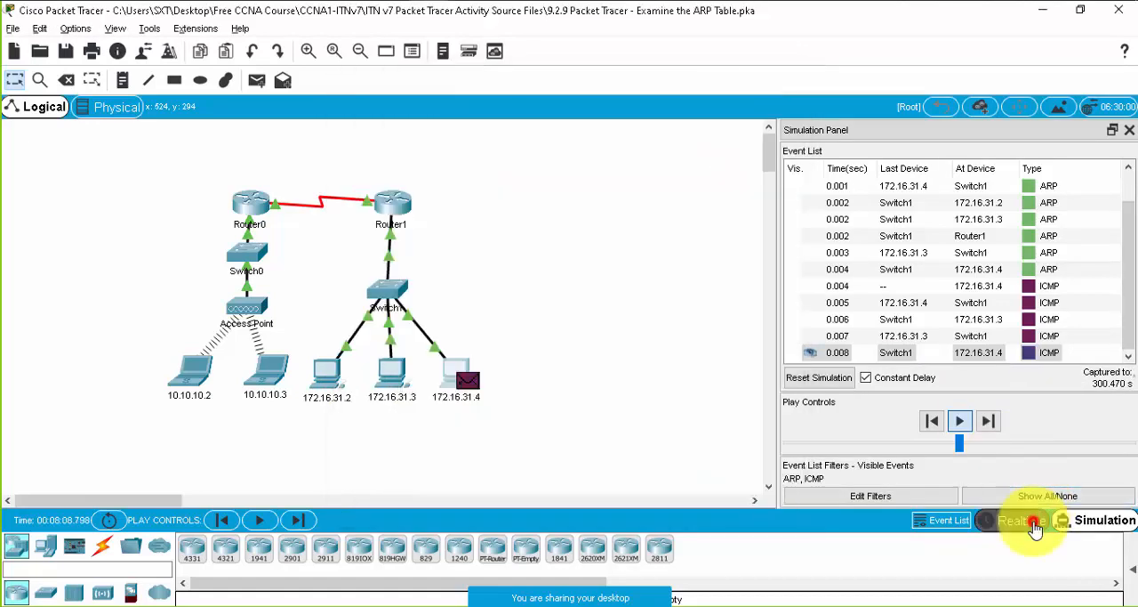
left_click(1032, 520)
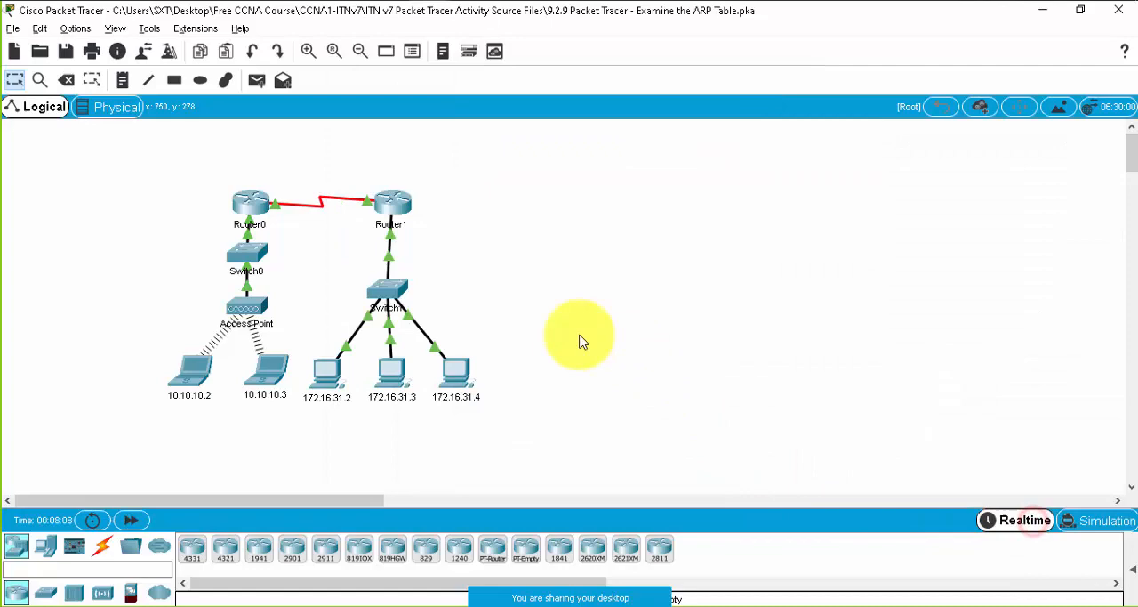
- Reopen the Command Prompt of PC 172.16.31.4 and list its ARP table with arp -a
left_click(455, 372)
scroll(699, 373, "down", 4)
type("a")
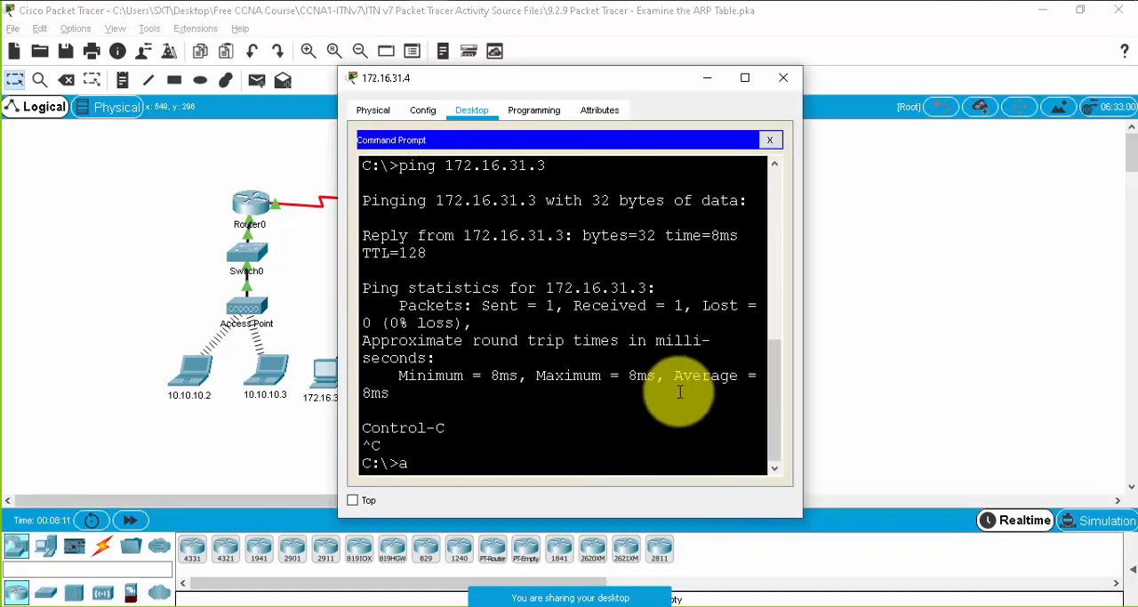
left_click(469, 461)
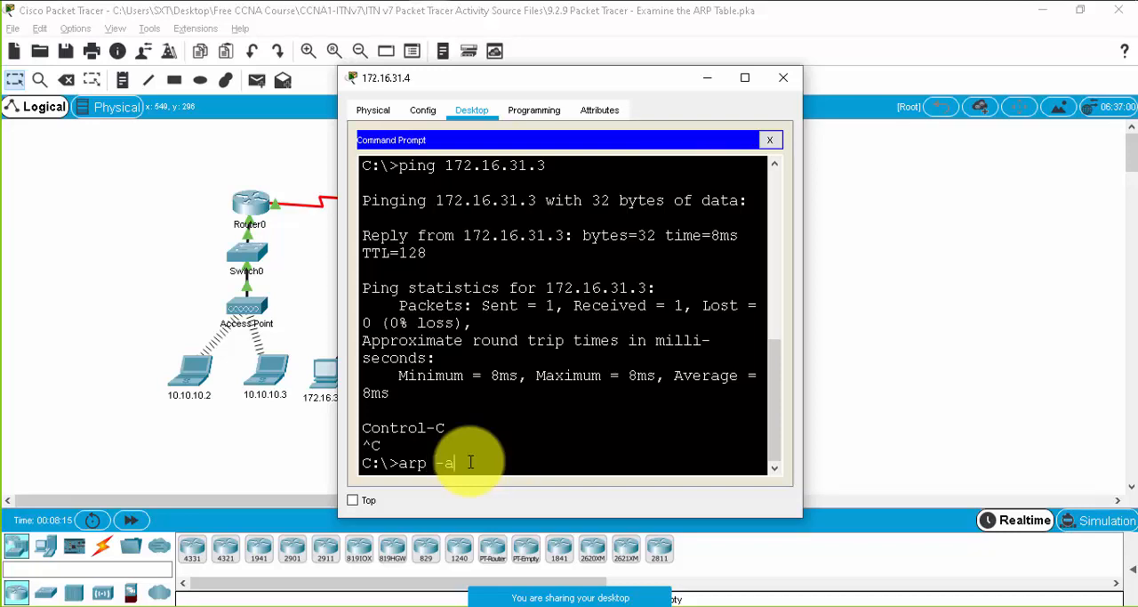
type("rp -a")
key("Return")
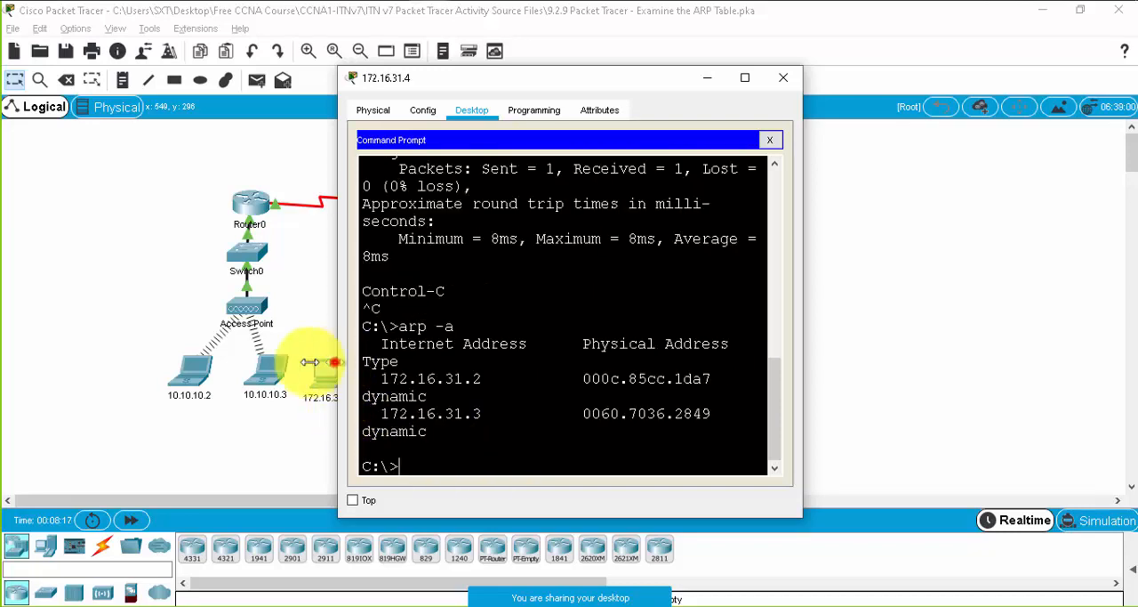
- Widen the Command Prompt window so the ARP table columns fit, and run arp -a once more
left_click_drag(340, 365, 28, 354)
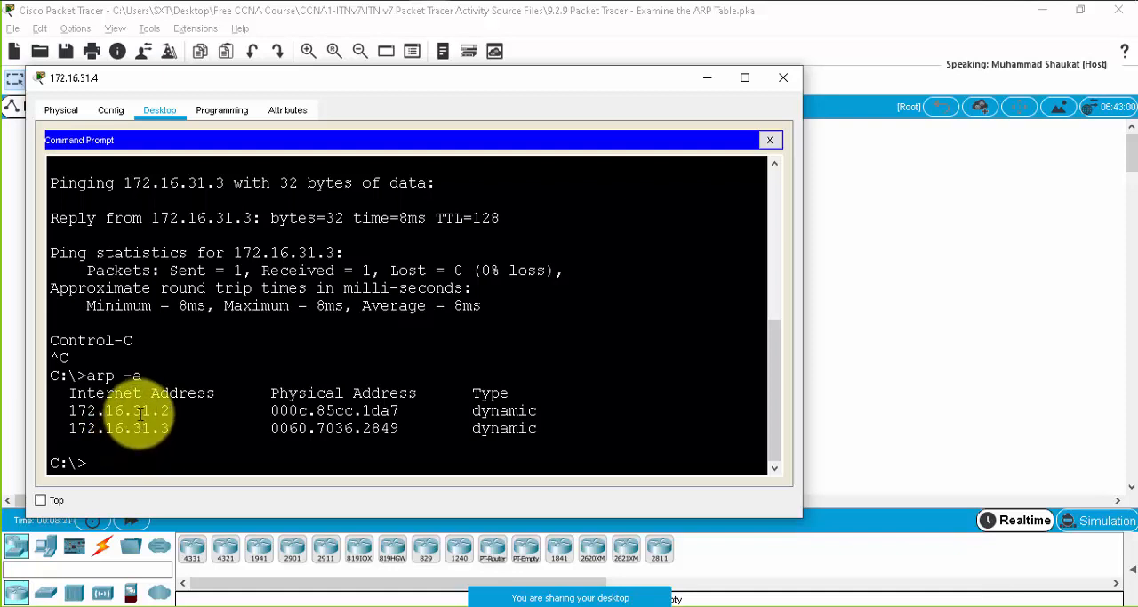
left_click_drag(133, 410, 171, 427)
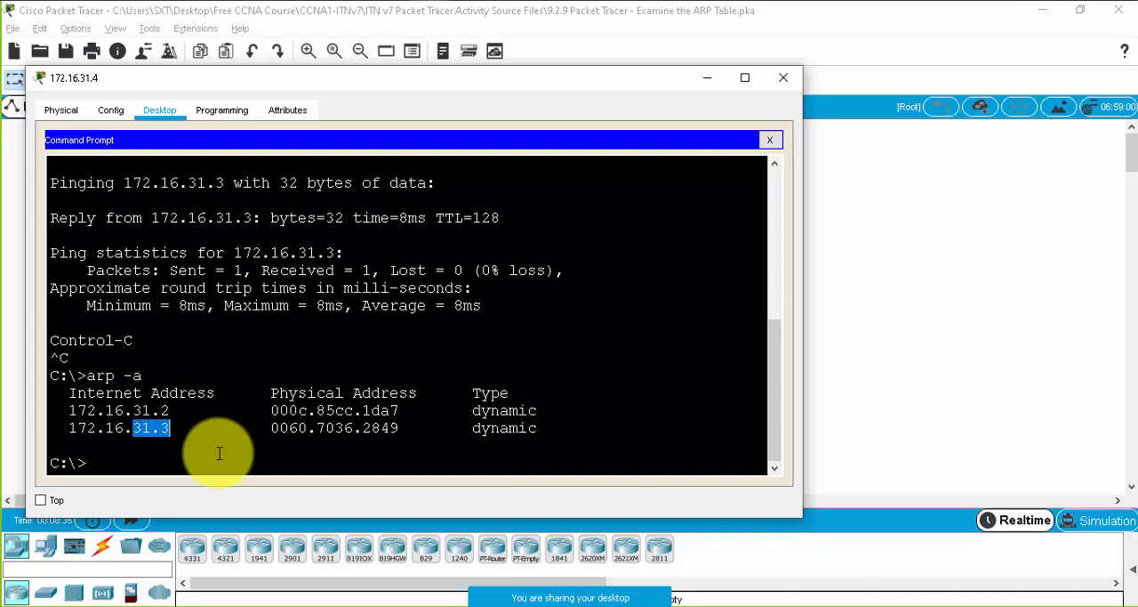
key("Return")
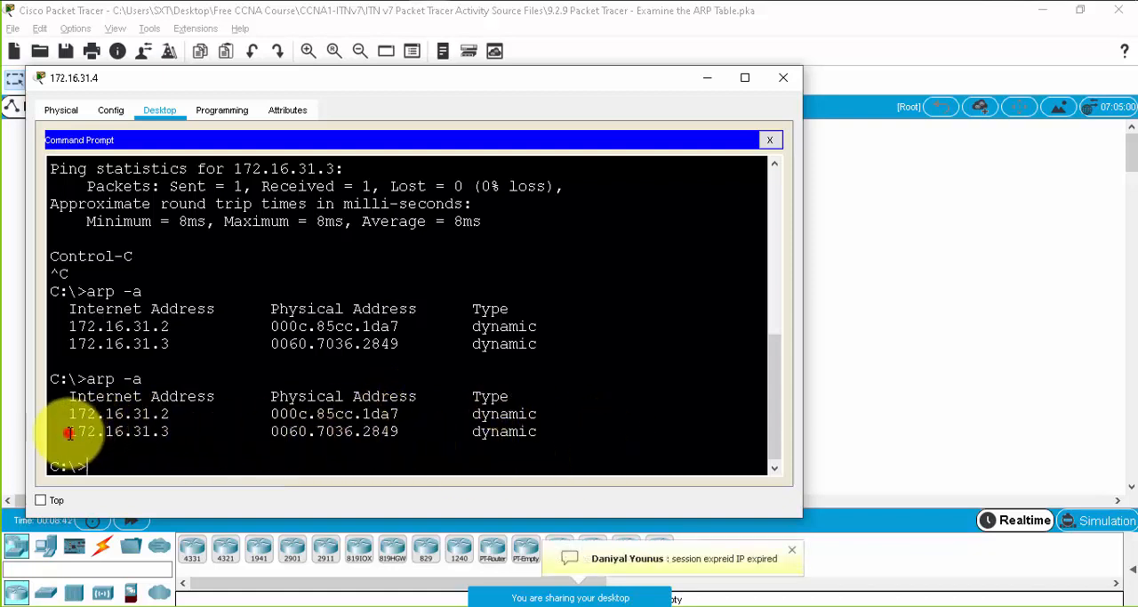
- Examine the IP and physical address of the 172.16.31.3 ARP entry, and minimize PC 172.16.31.4's window
left_click_drag(69, 432, 178, 430)
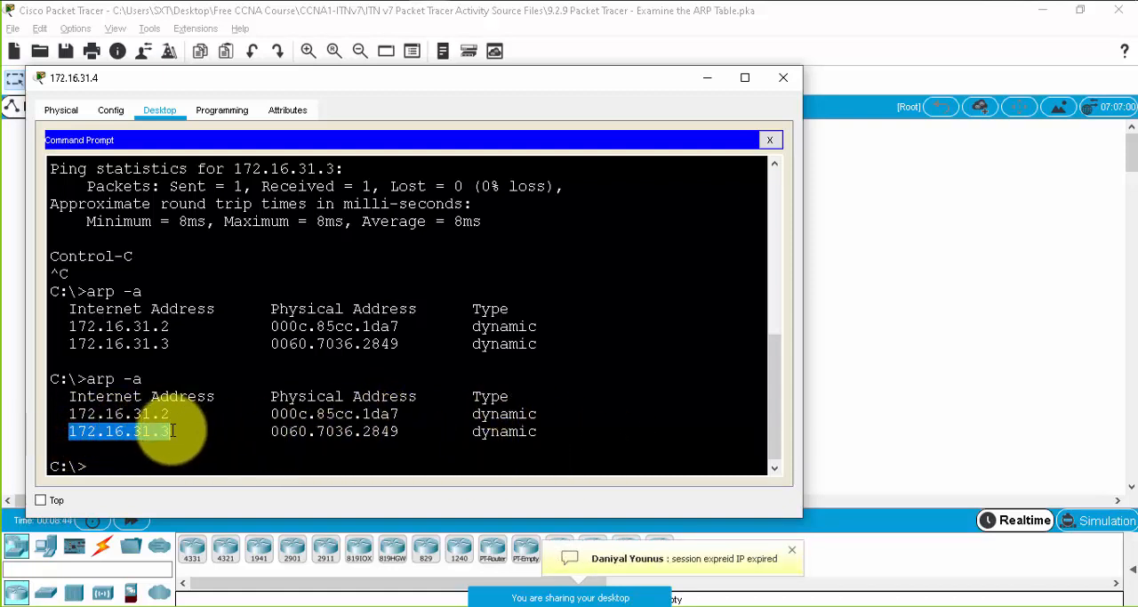
left_click(169, 432)
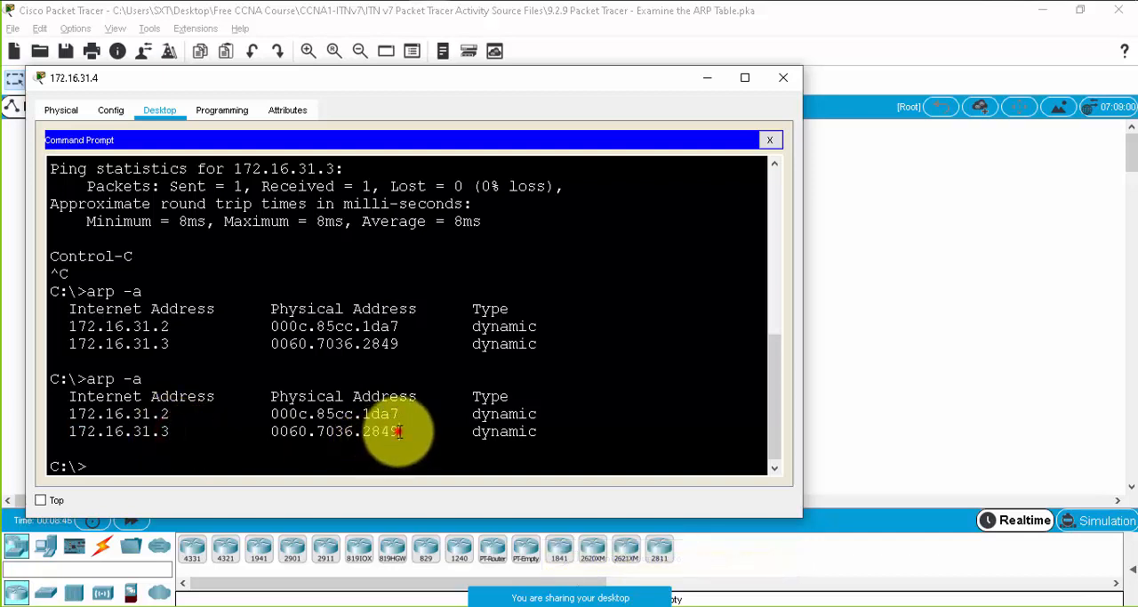
left_click_drag(399, 431, 272, 432)
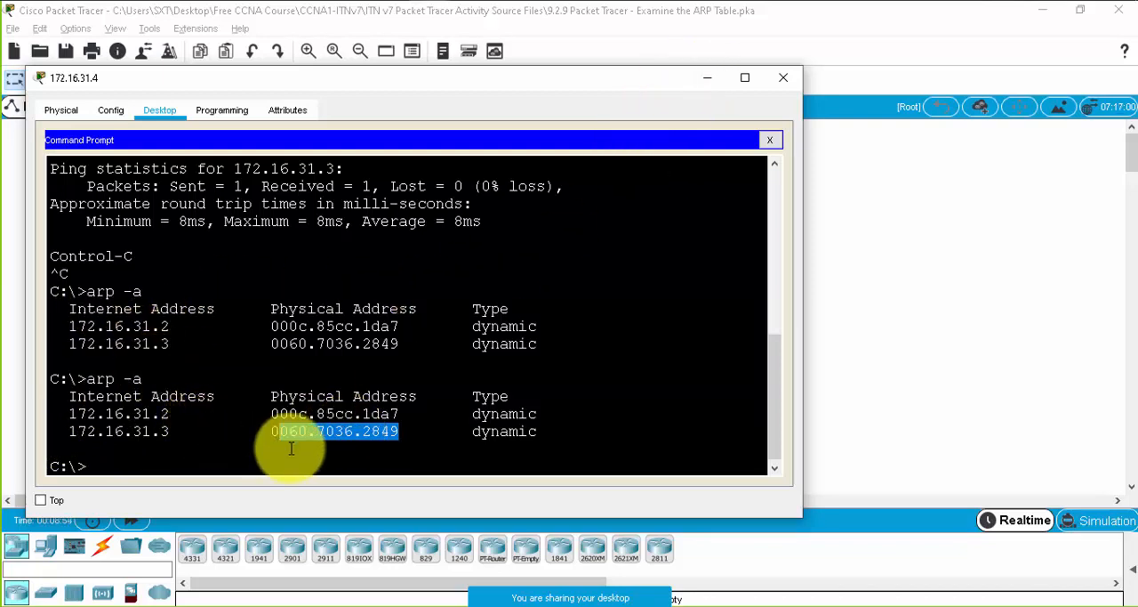
left_click(148, 413)
left_click(708, 82)
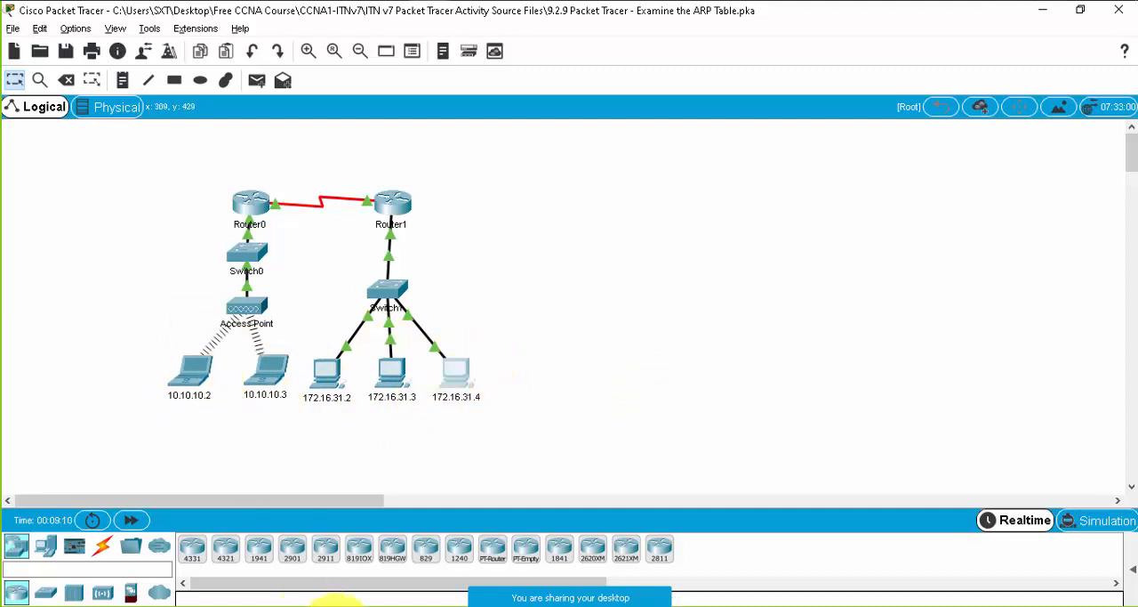
- Open the meeting chat, bring back PC 172.16.31.4's Command Prompt, and move its window closer to the screen's upper edge
mouse_move(724, 591)
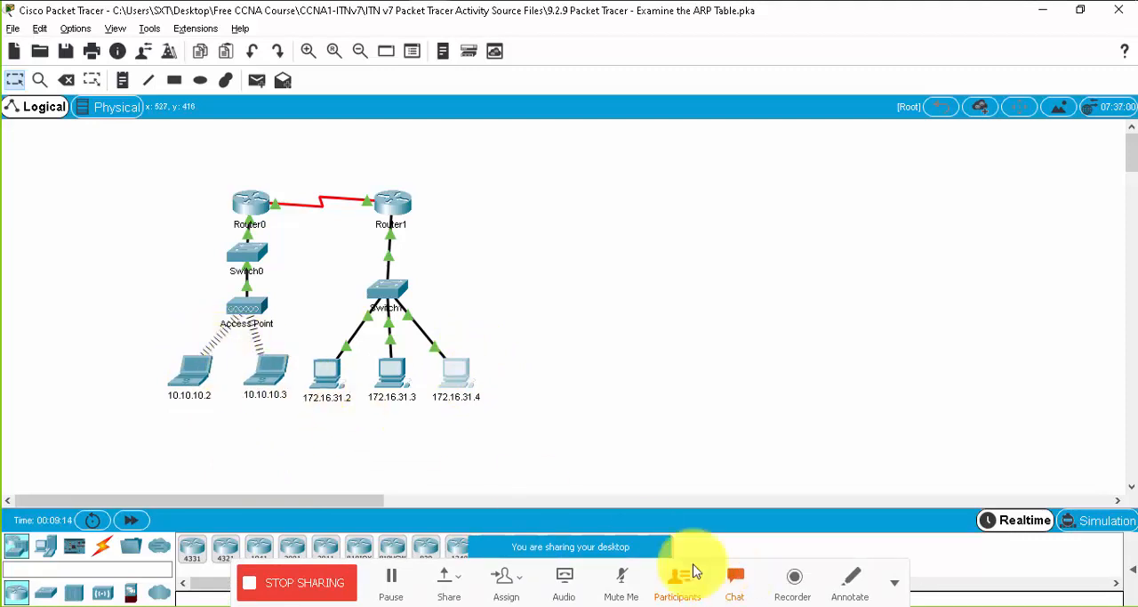
left_click(733, 578)
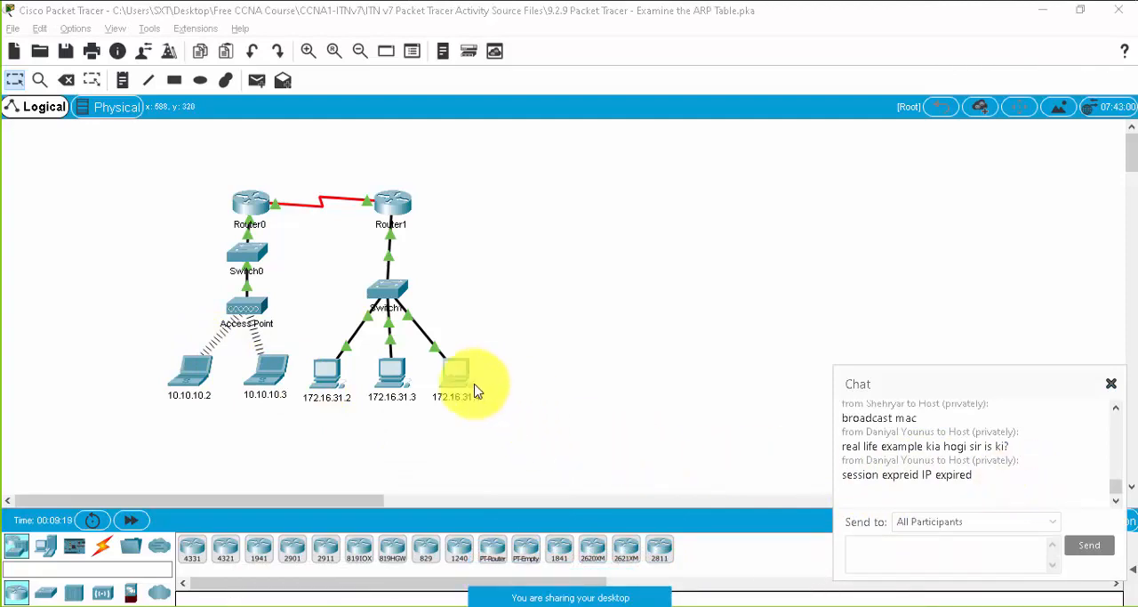
left_click(458, 373)
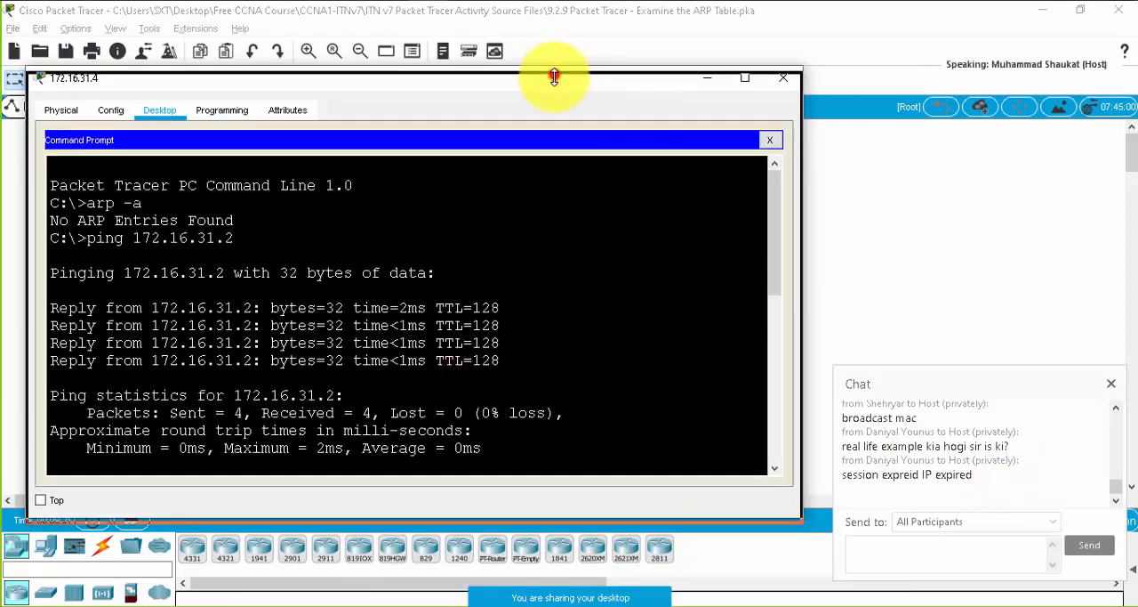
left_click_drag(552, 77, 745, 27)
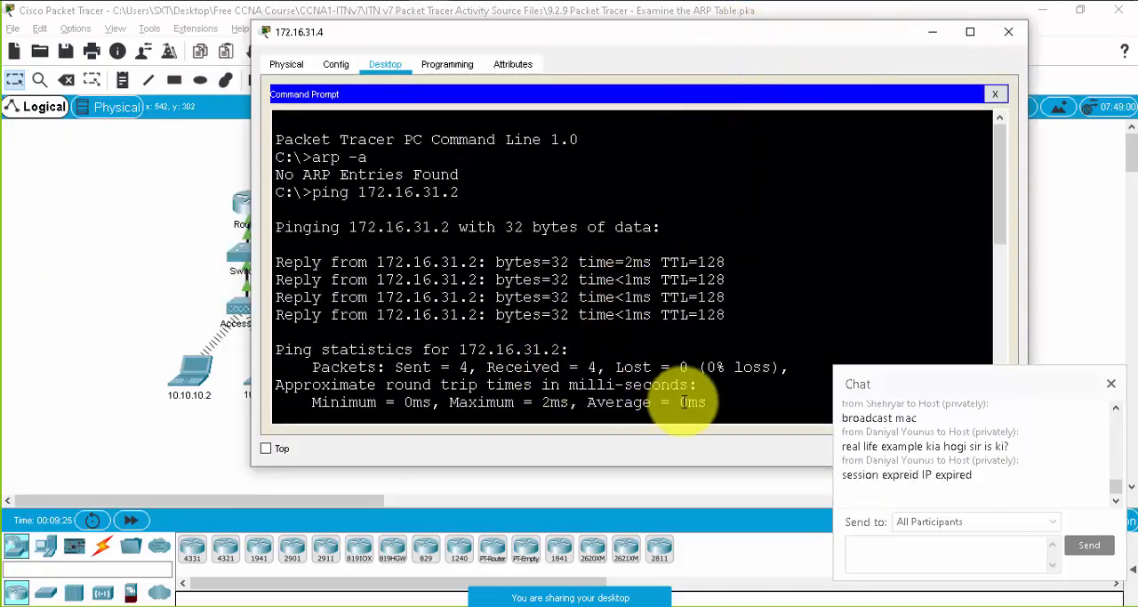
- Ping laptop 10.10.10.2 twice from PC 172.16.31.4
scroll(712, 294, "down", 7)
scroll(582, 354, "down", 1)
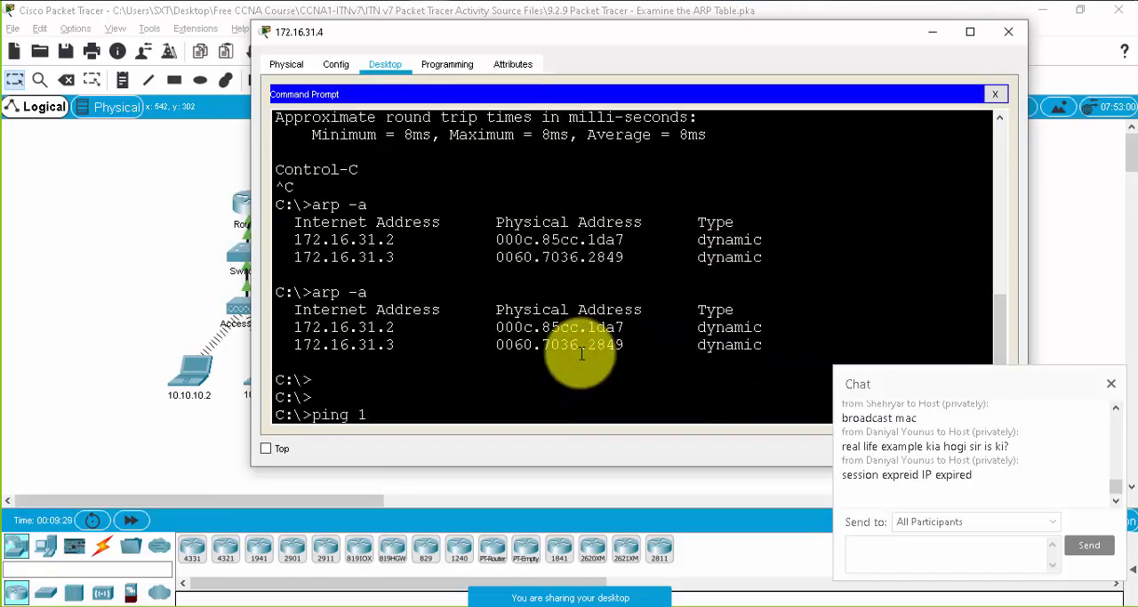
type("0.10")
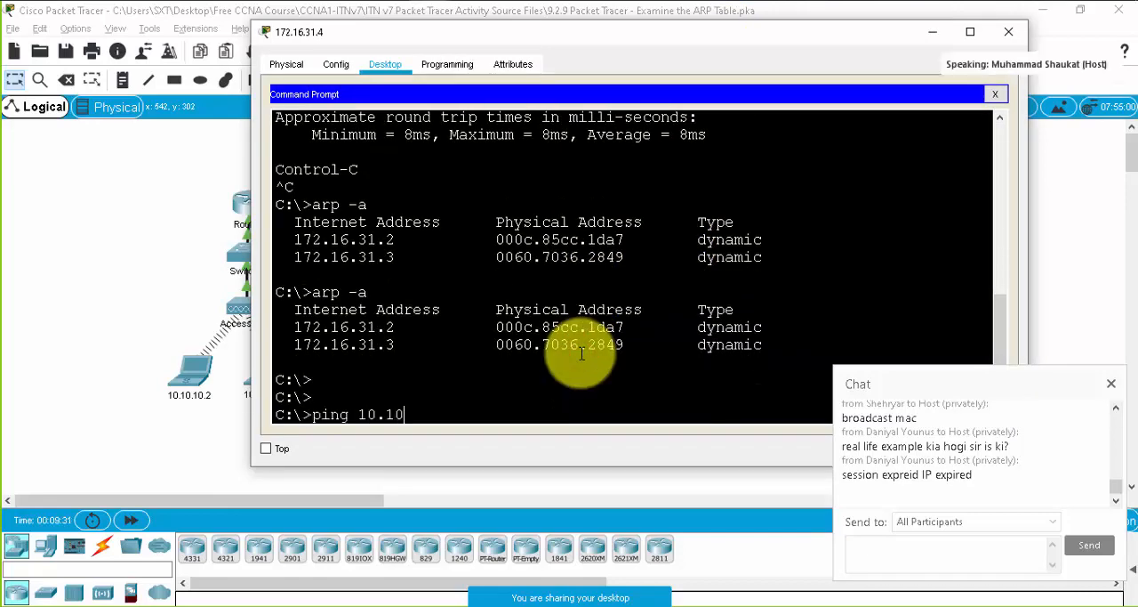
type(".10.2")
key("Return")
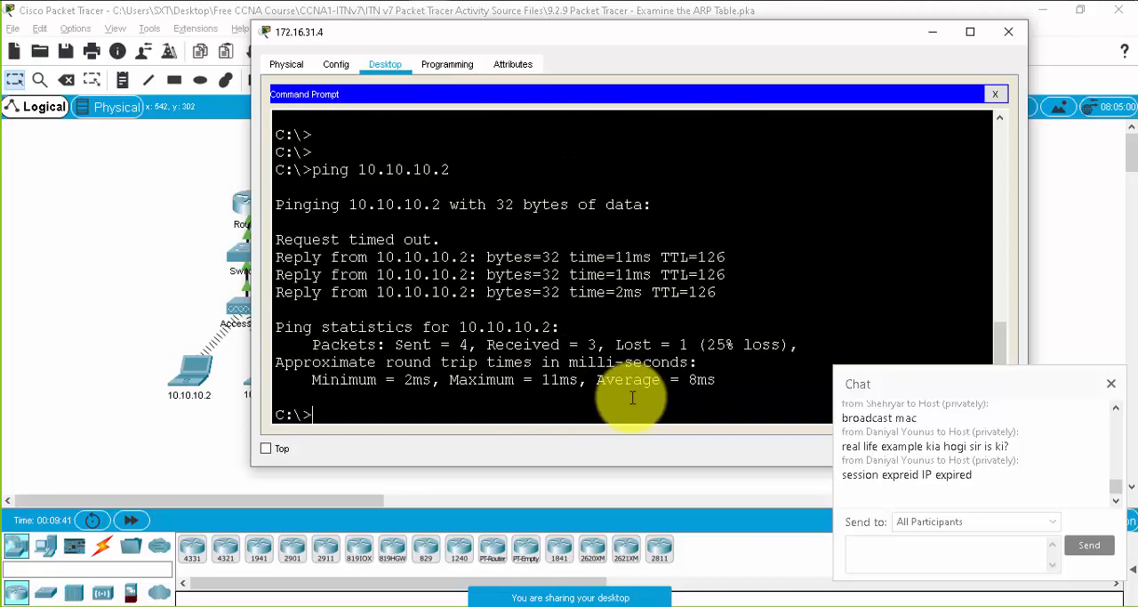
key("Return")
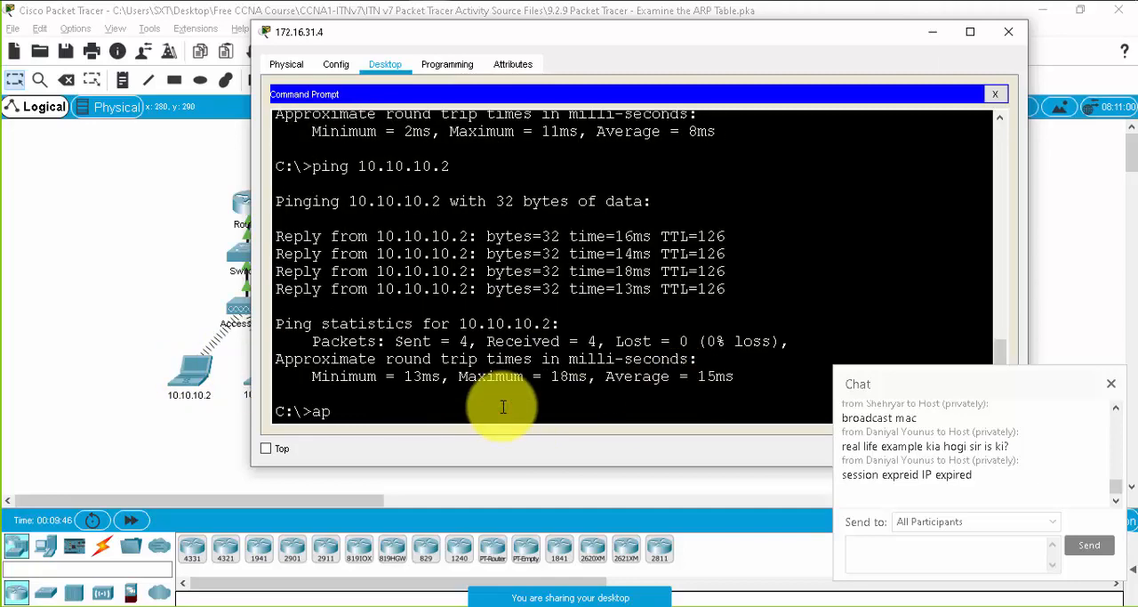
- List PC 172.16.31.4's ARP table with arp -a after the remote pings and highlight the 172.16.31.1 entry
type("rp")
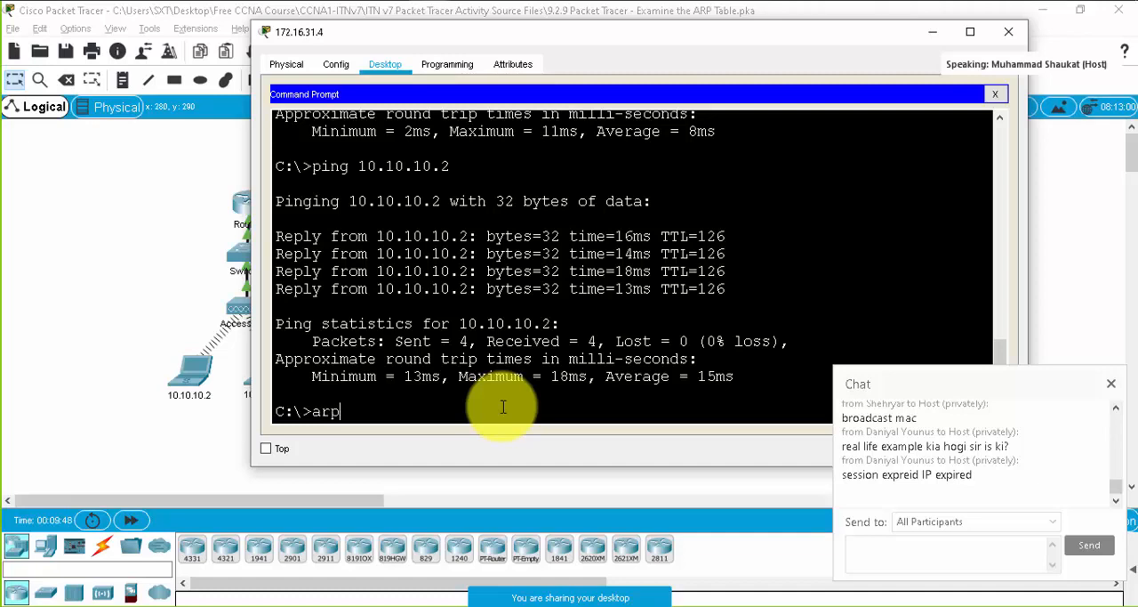
type(" -a")
key("Return")
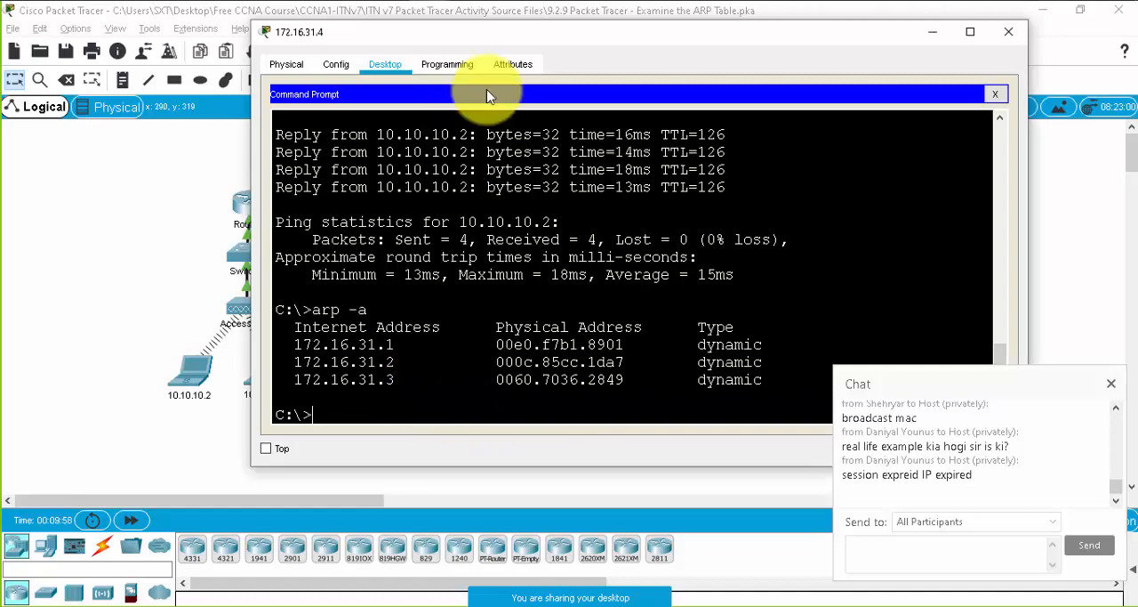
left_click_drag(296, 346, 398, 343)
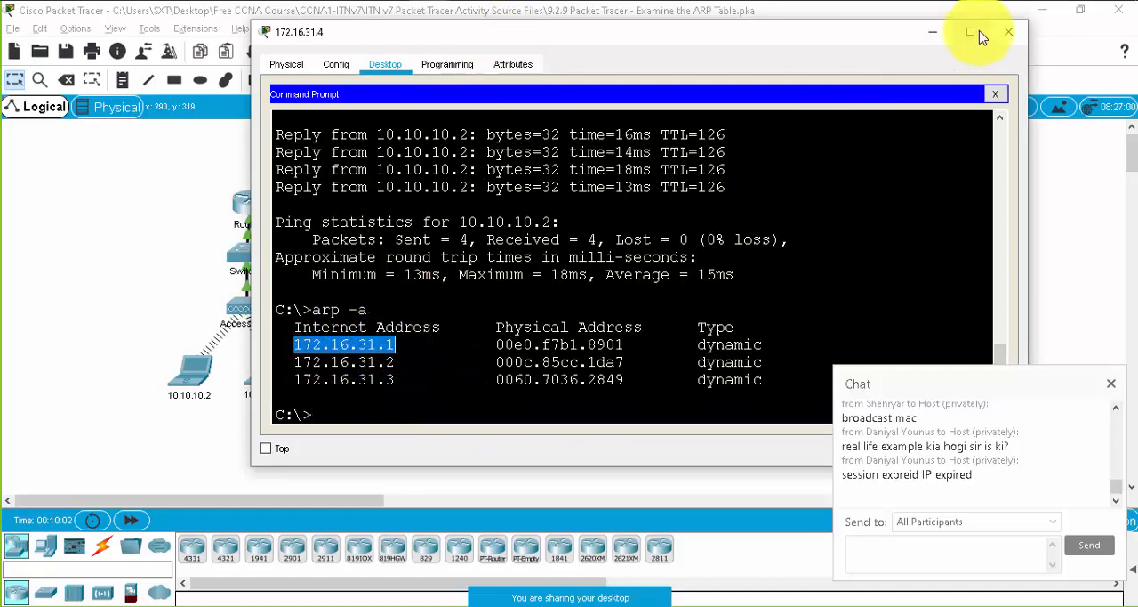
- Minimize the PC window and examine the topology path from PC 172.16.31.4 through Router1 to laptop 10.10.10.2
left_click(934, 34)
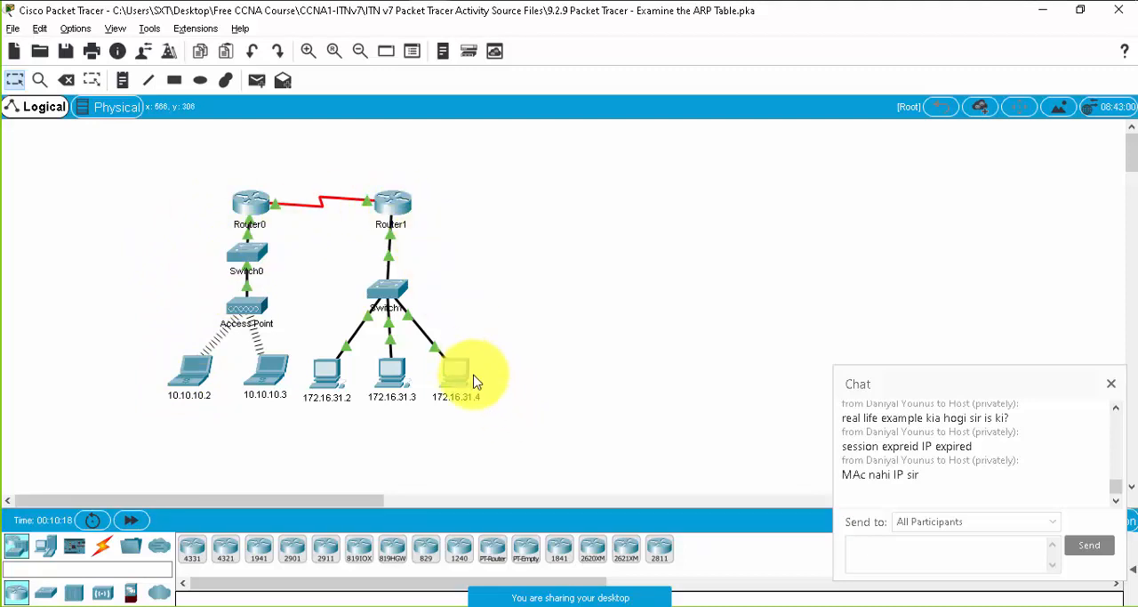
mouse_move(474, 380)
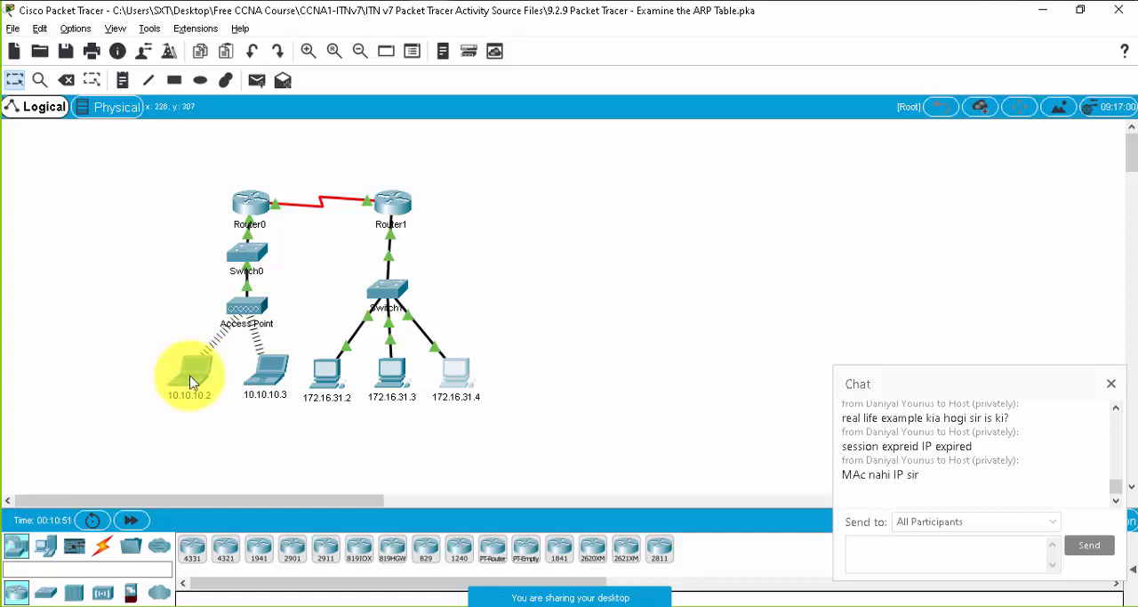
mouse_move(190, 383)
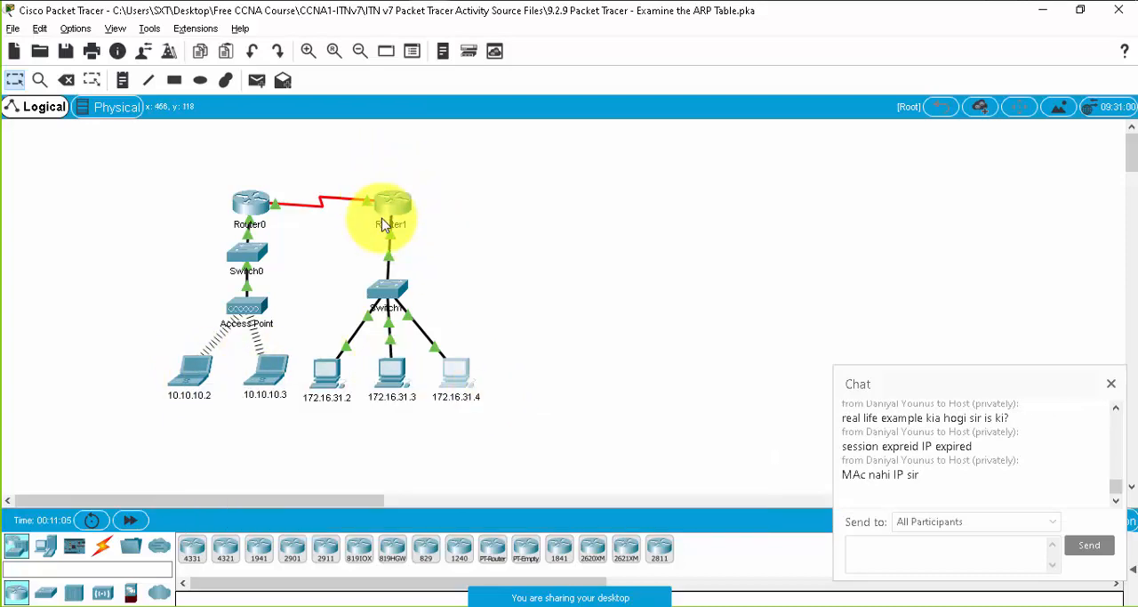
mouse_move(384, 225)
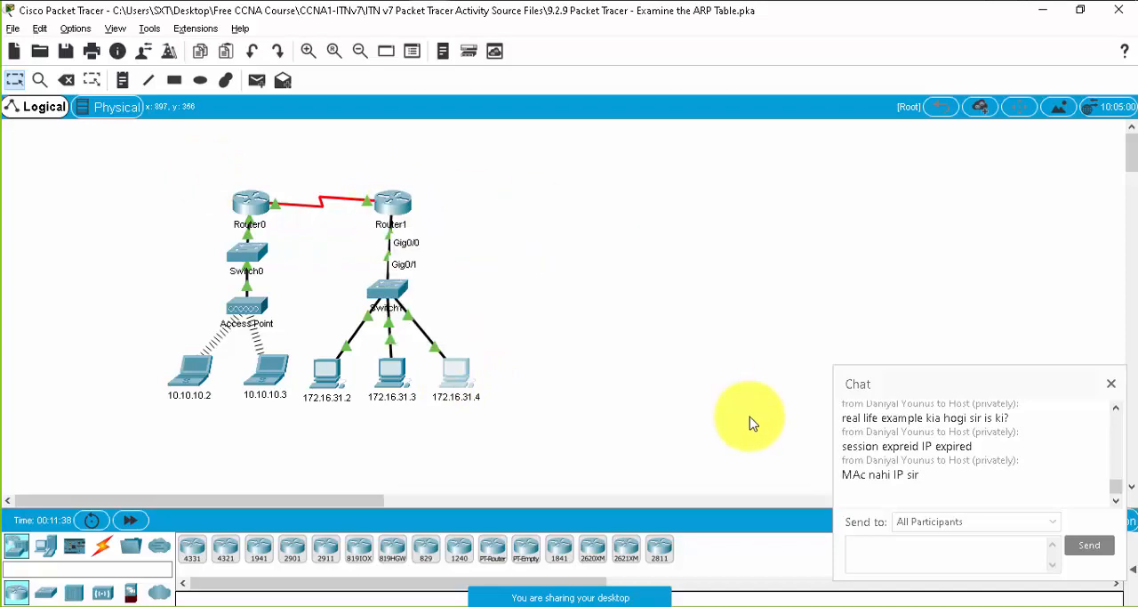
- Bring up the 9.2.9 activity instructions, lengthen their window, and read through the ARP request and switch MAC address table parts to Part 3
mouse_move(584, 603)
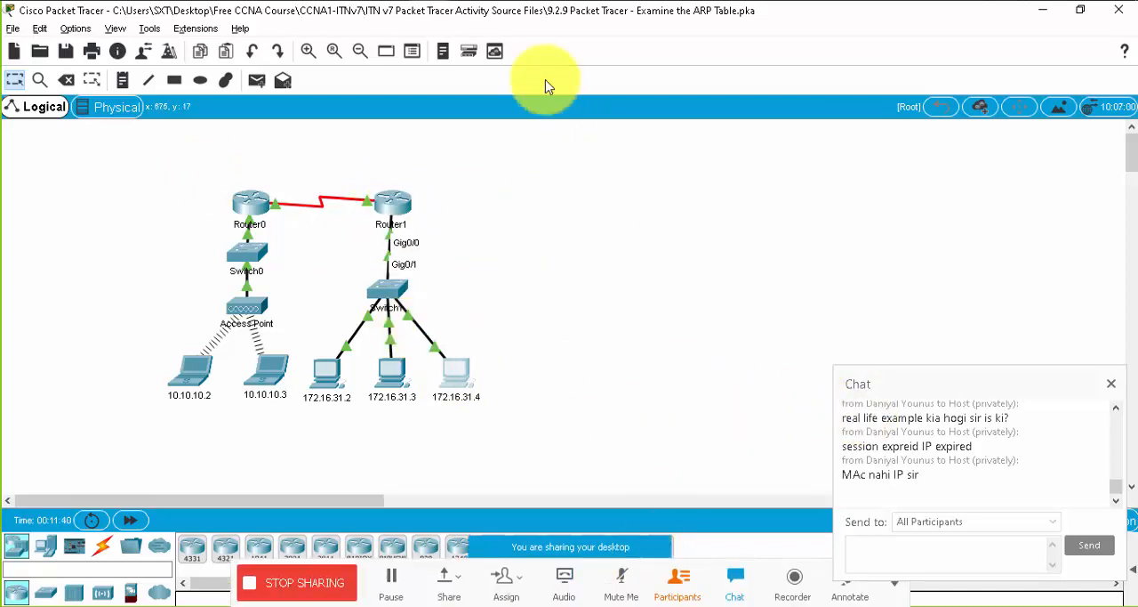
mouse_move(404, 9)
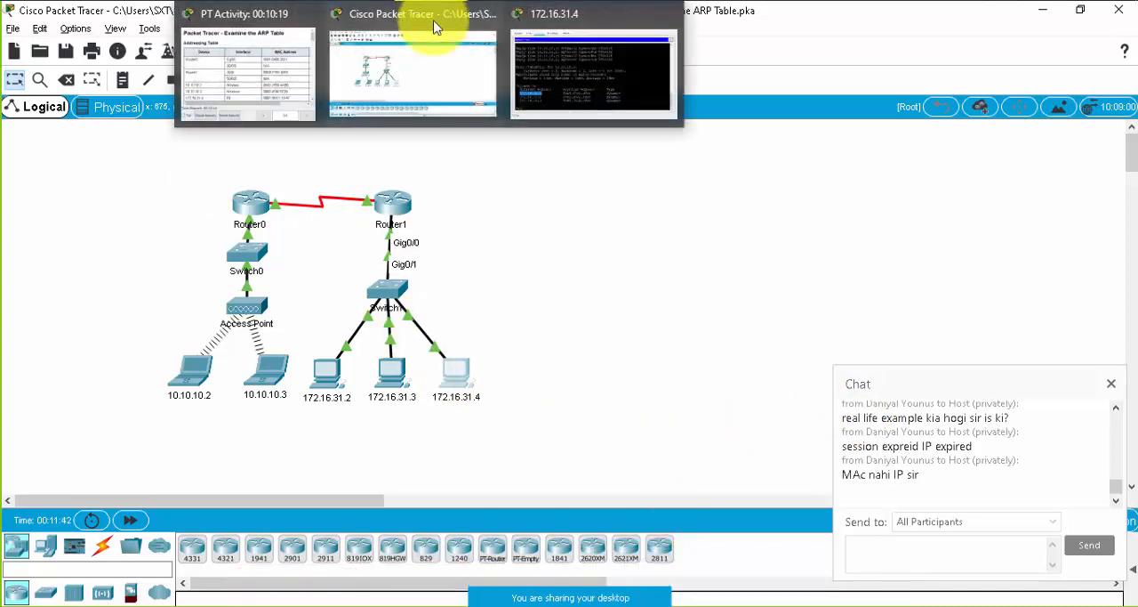
left_click(260, 55)
scroll(934, 182, "down", 3)
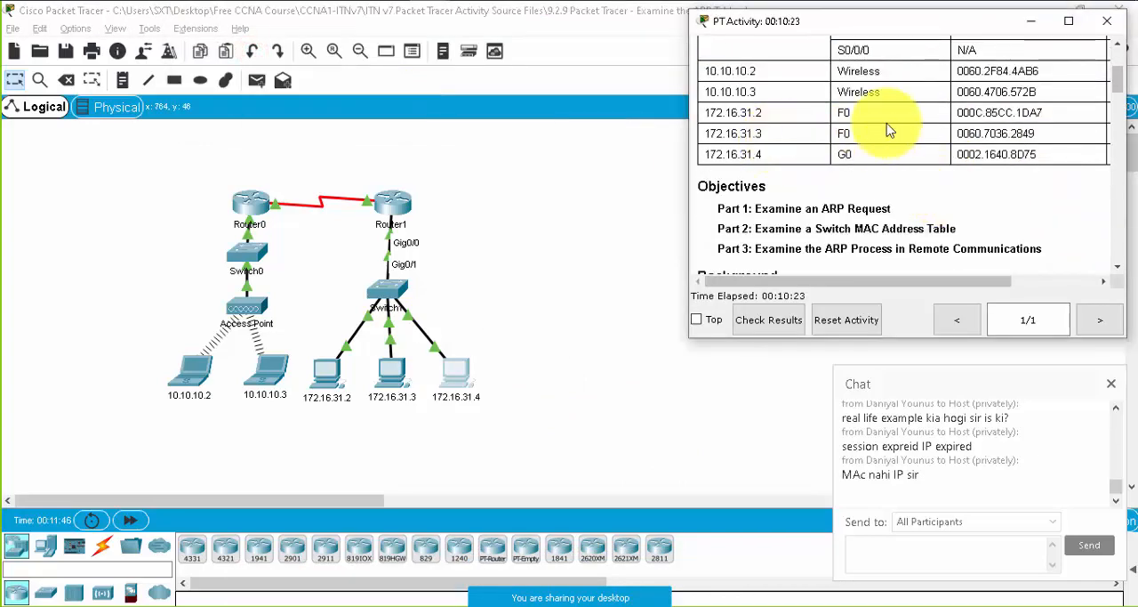
scroll(907, 164, "down", 3)
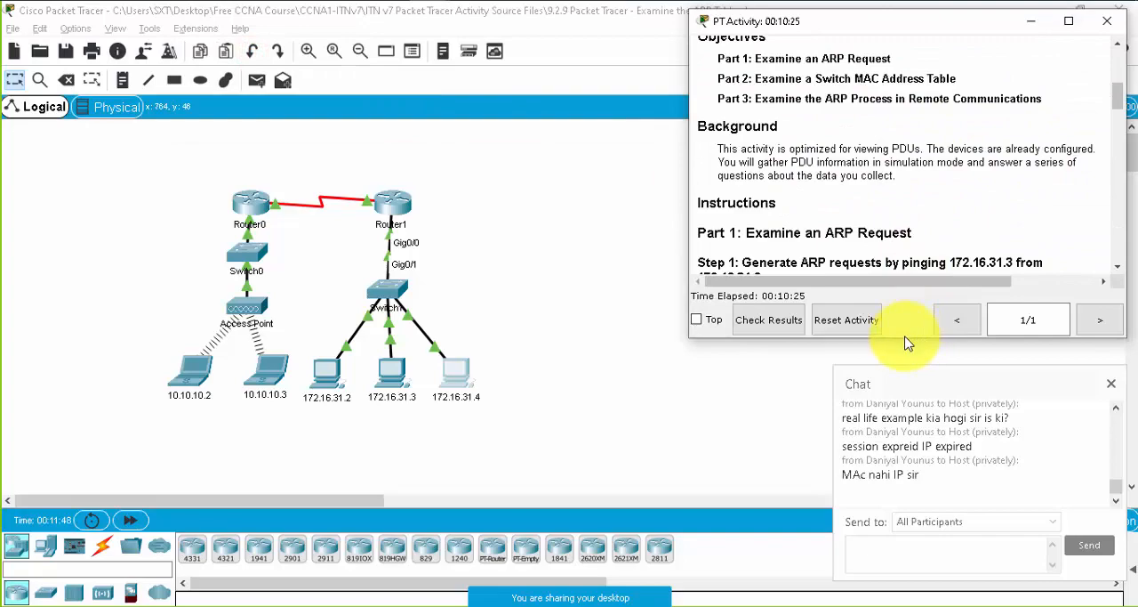
left_click_drag(903, 338, 851, 524)
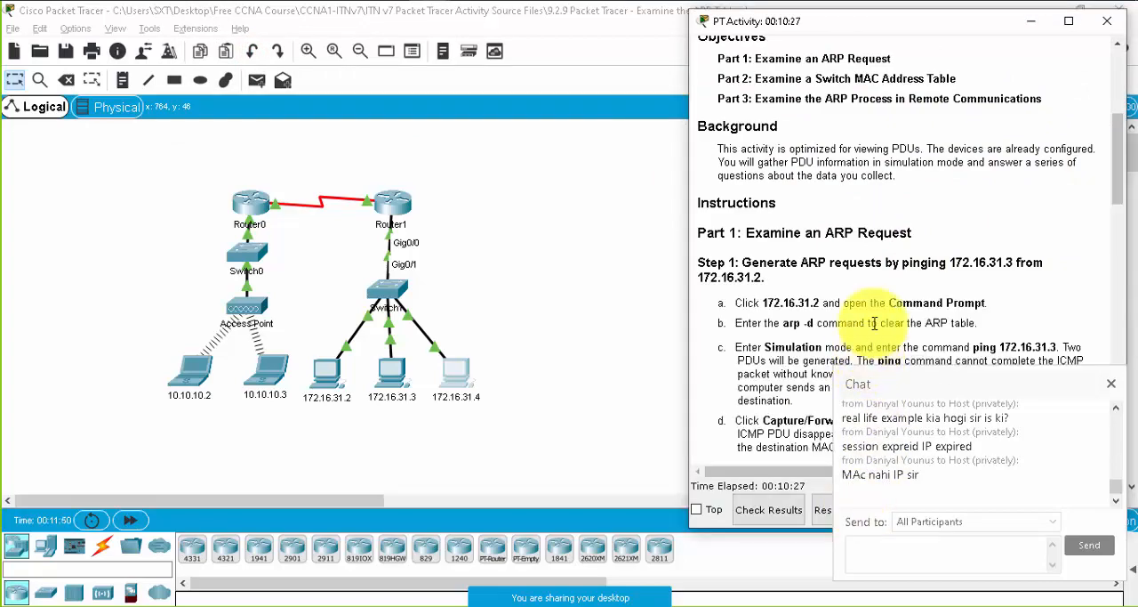
scroll(861, 307, "down", 2)
scroll(823, 293, "down", 10)
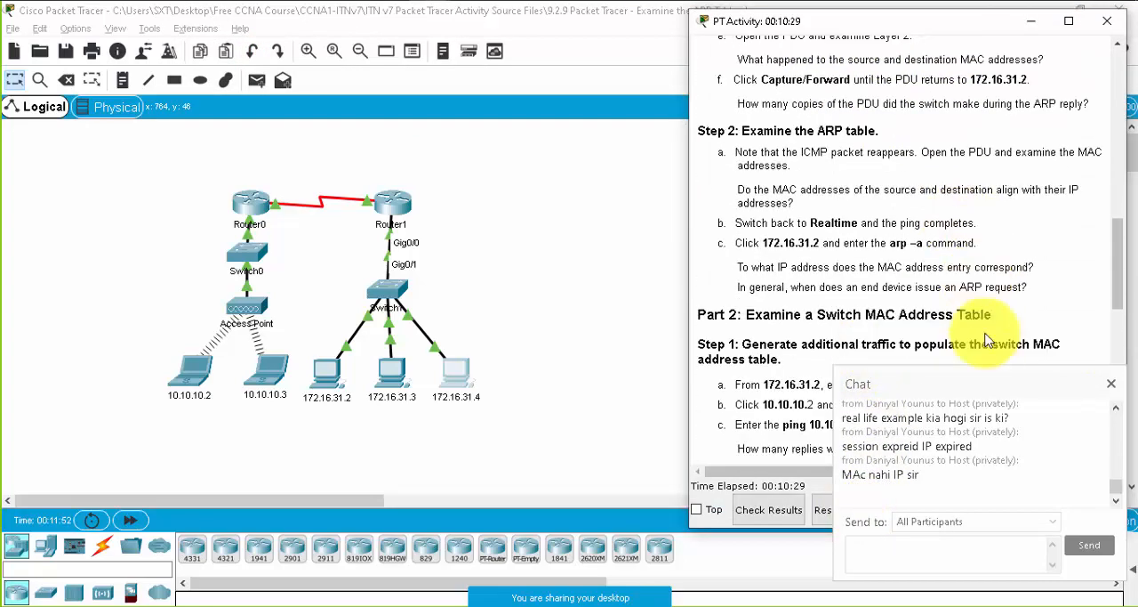
scroll(948, 241, "down", 4)
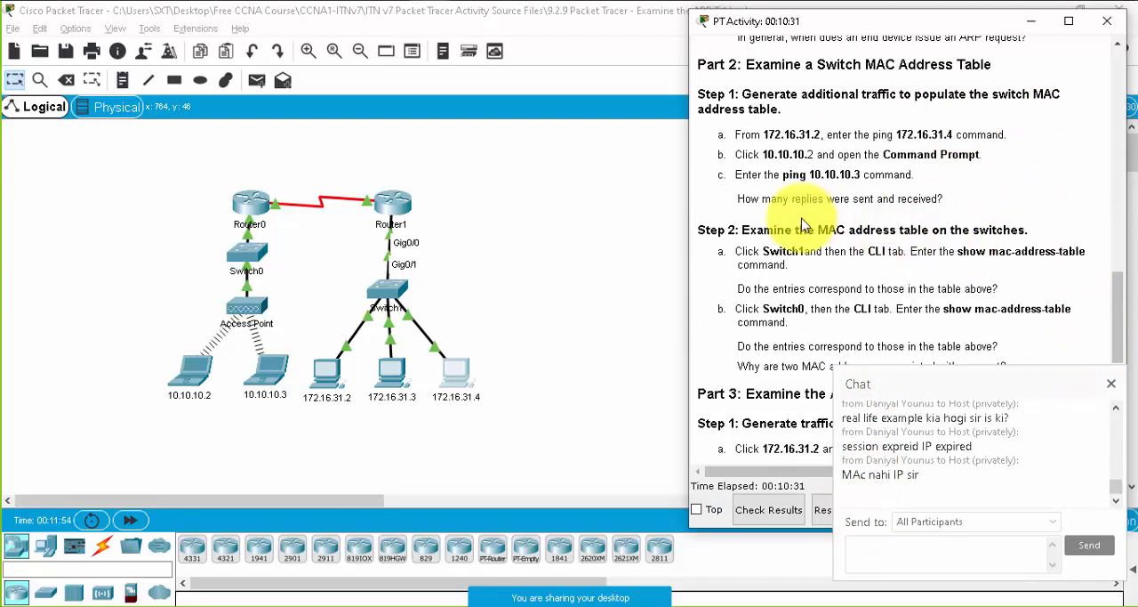
scroll(827, 240, "down", 7)
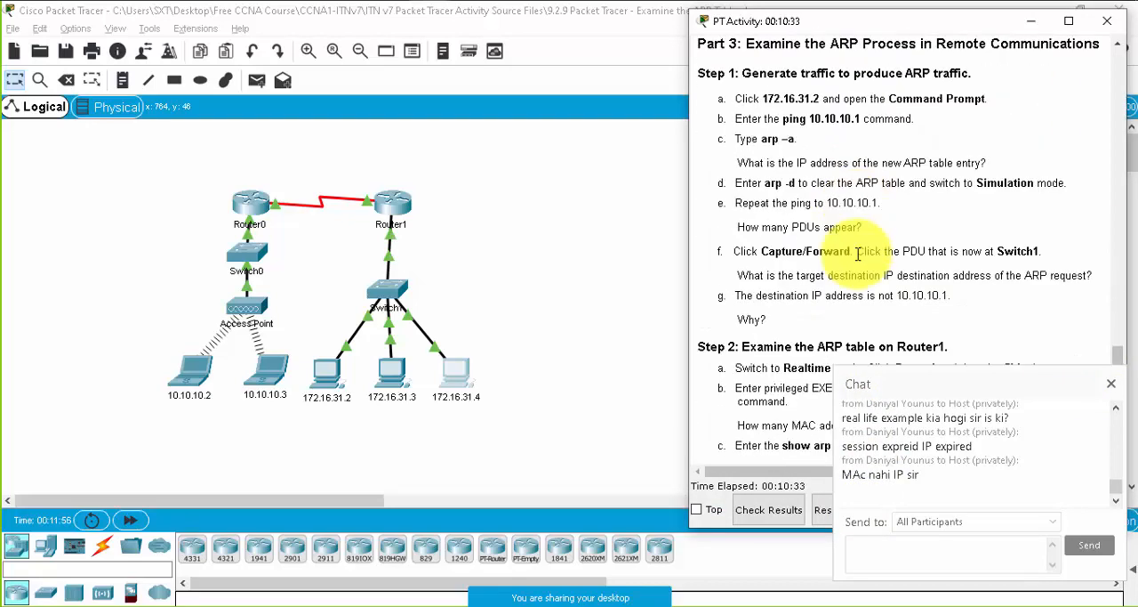
- Examine the Part 3 instructions, highlighting the arp -a, show mac-address-table and show arp commands, and close the meeting chat
left_click_drag(762, 140, 797, 140)
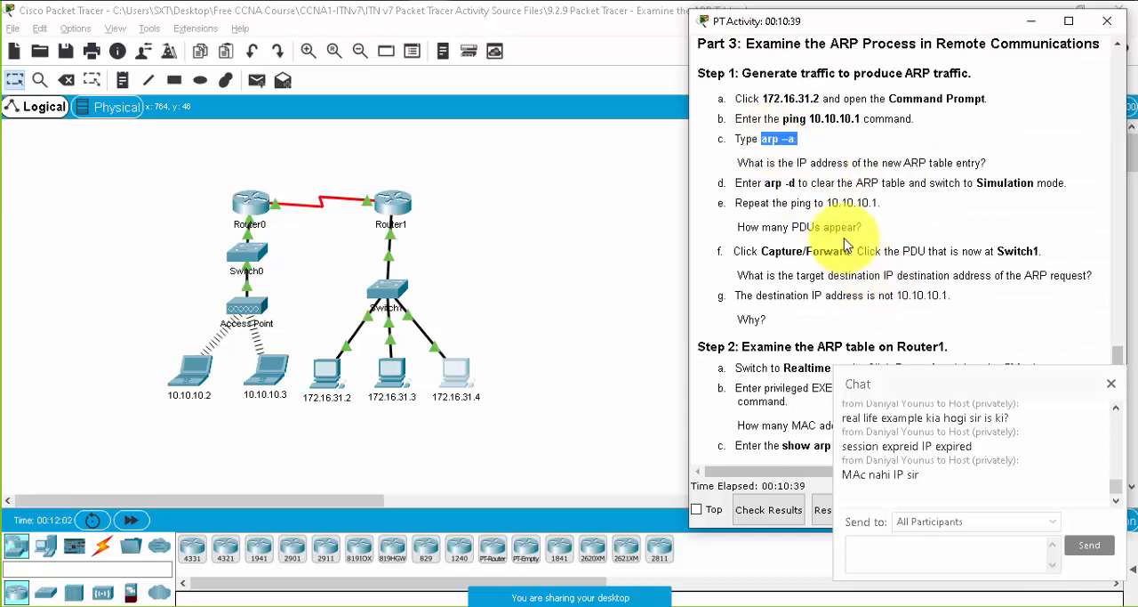
scroll(848, 246, "down", 1)
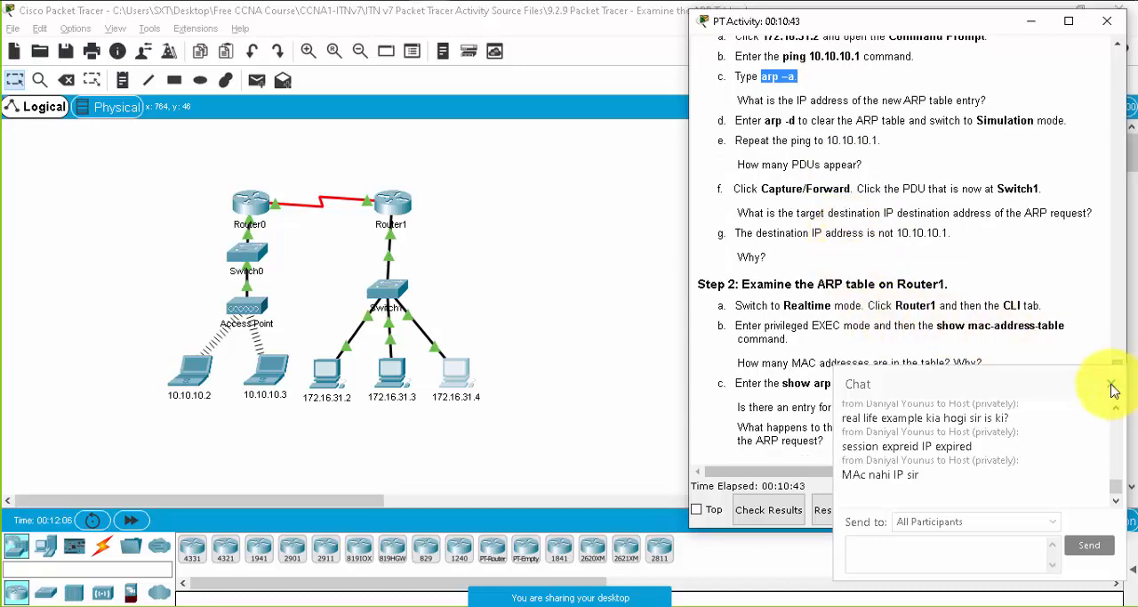
left_click(1111, 385)
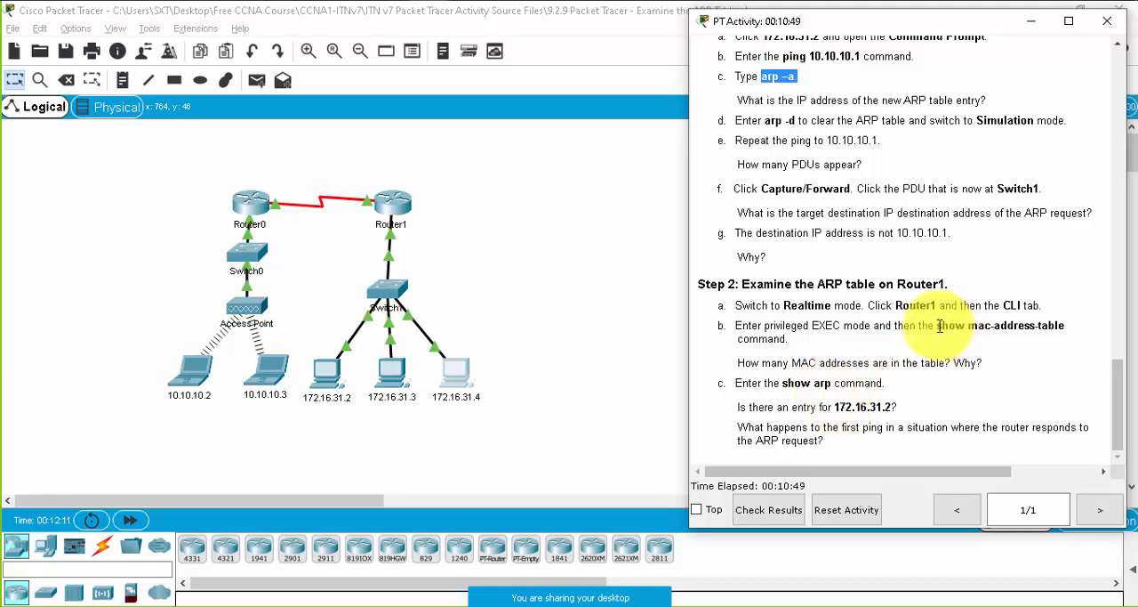
left_click_drag(939, 325, 1064, 325)
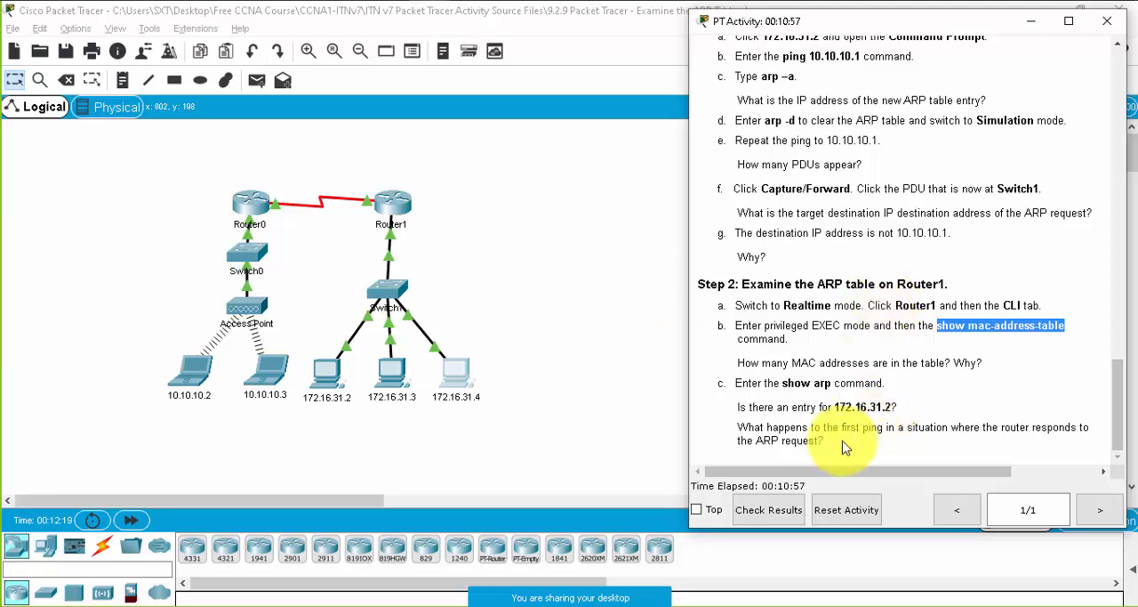
left_click_drag(786, 383, 832, 383)
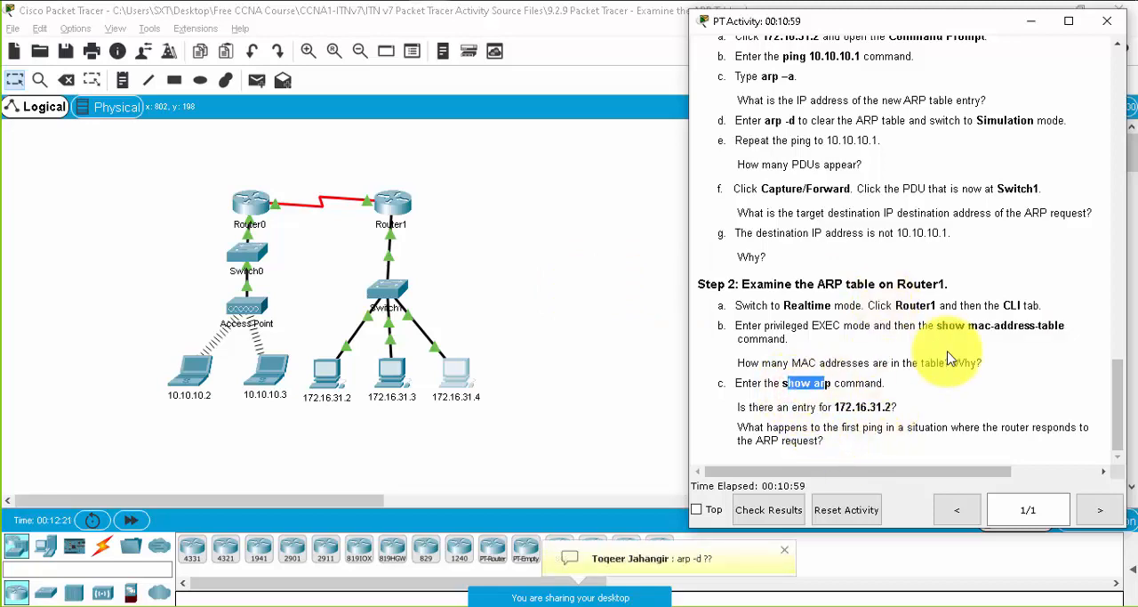
left_click_drag(941, 325, 1081, 345)
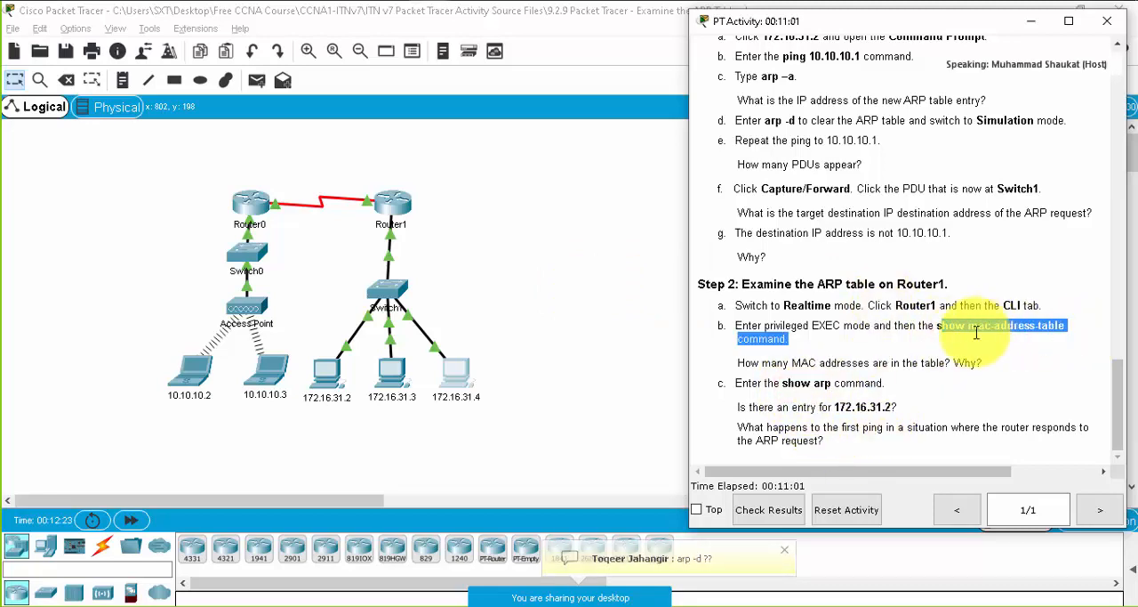
scroll(953, 340, "up", 1)
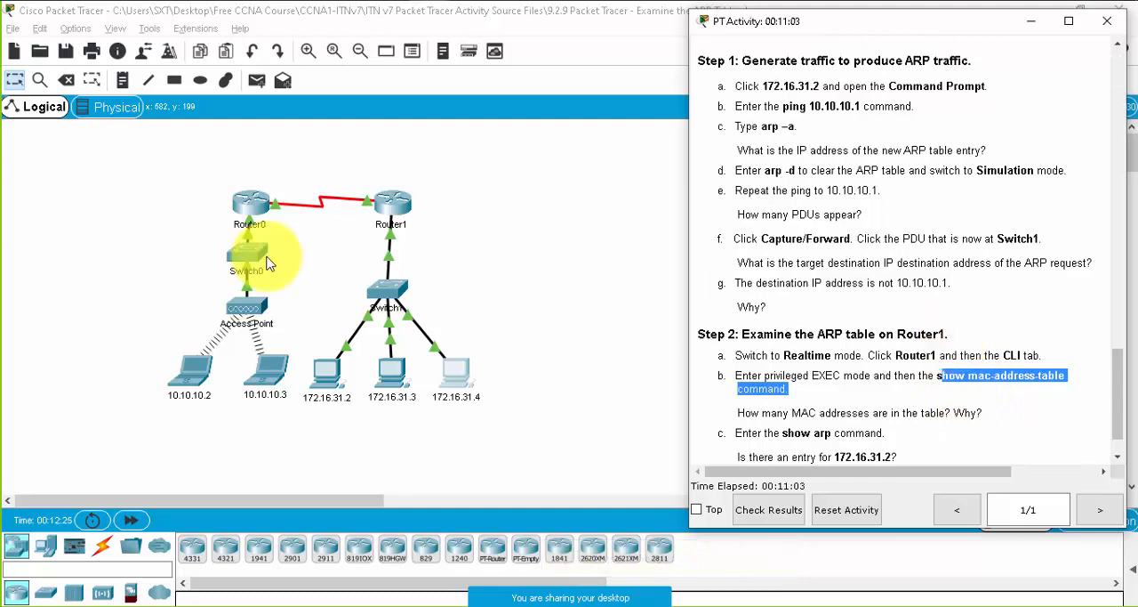
scroll(977, 356, "down", 1)
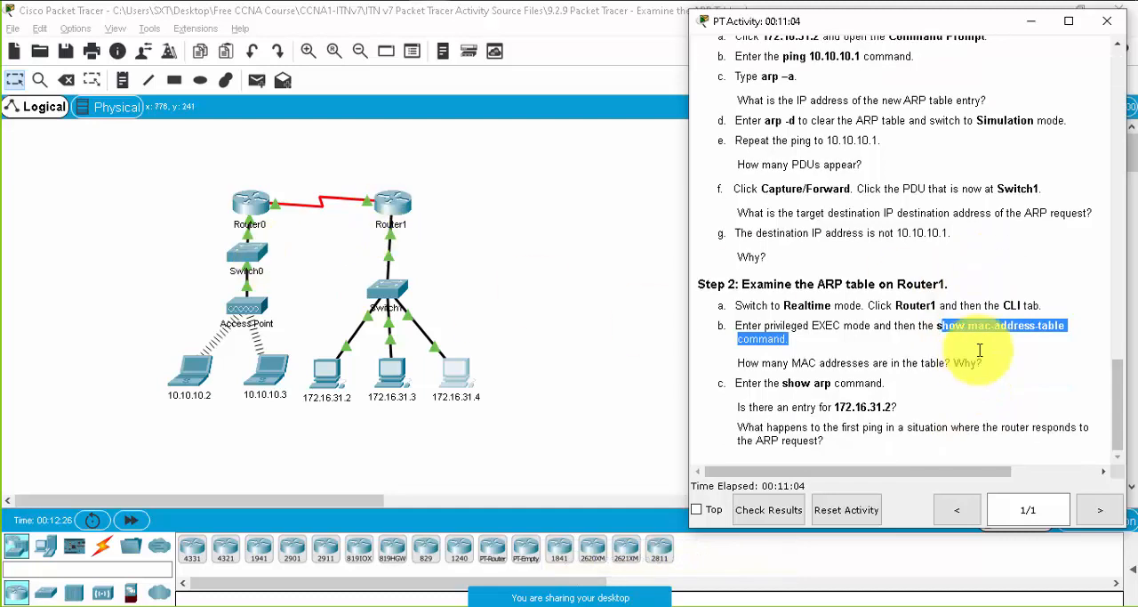
- Close the 9.2.9 activity with its instructions and return to the activity files folder in File Explorer
left_click(1109, 22)
left_click(1113, 12)
left_click(628, 323)
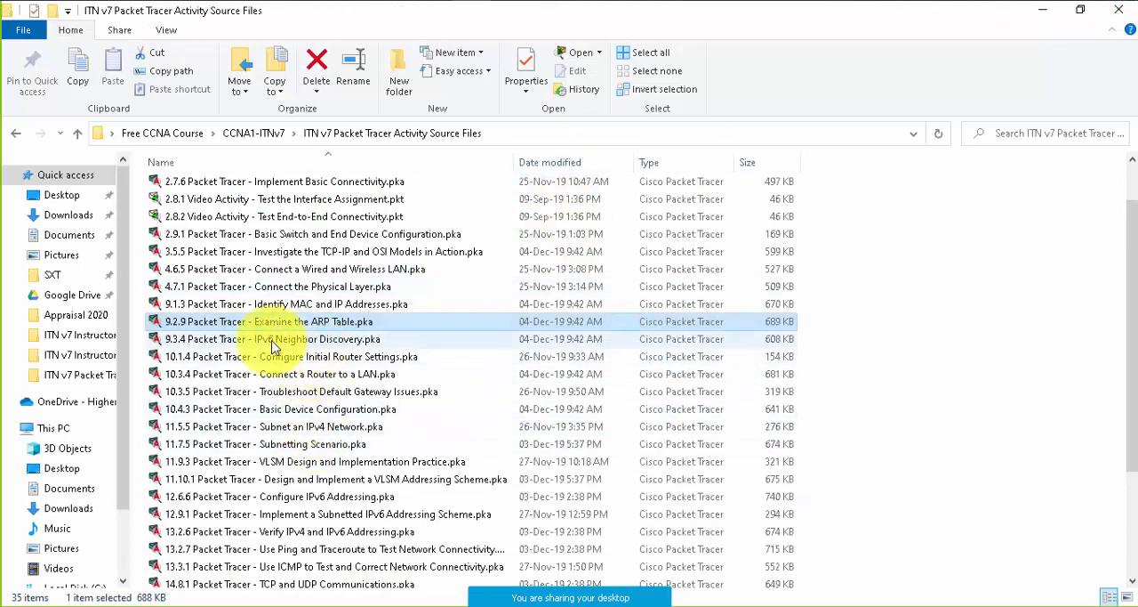
- Look over the 9.3.4 and 12.6.6 IPv6 files and open 10.1.4 Packet Tracer - Configure Initial Router Settings.pka
left_click(296, 345)
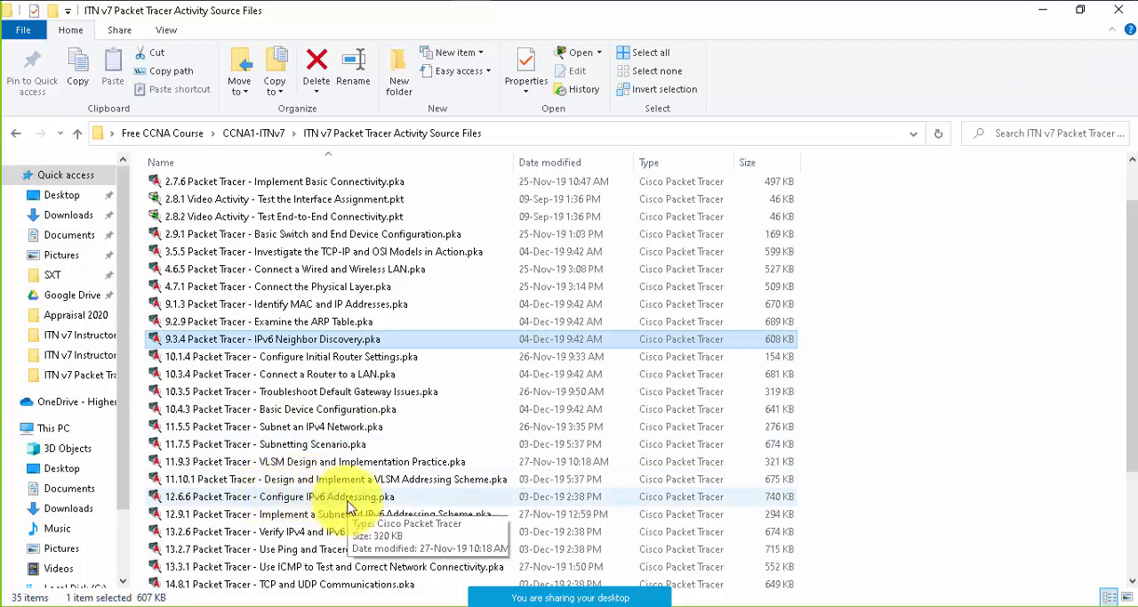
left_click(349, 500)
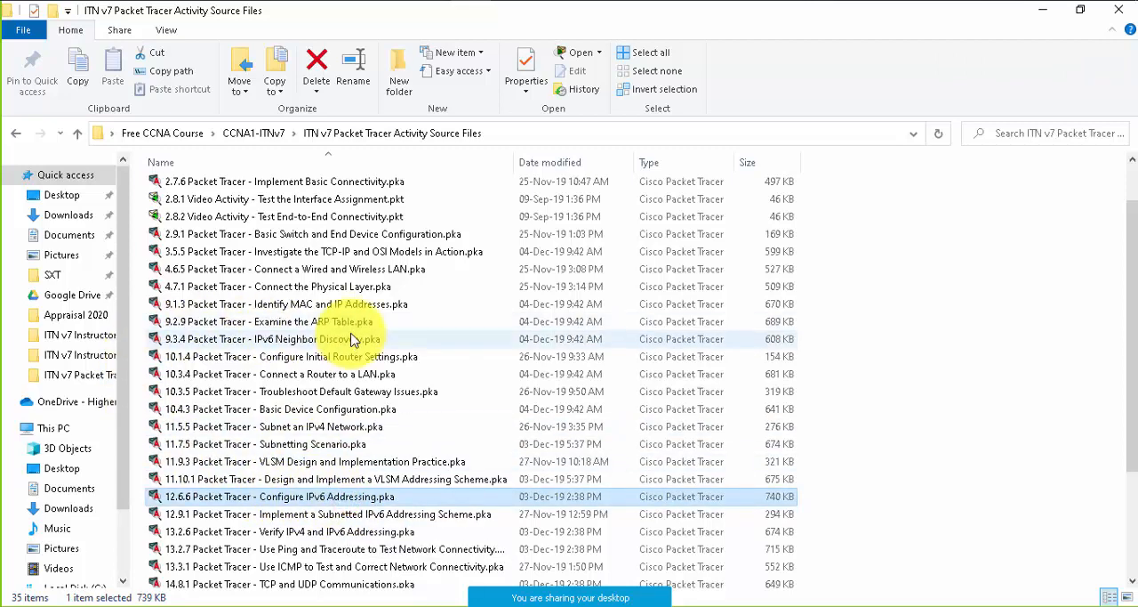
left_click(306, 339)
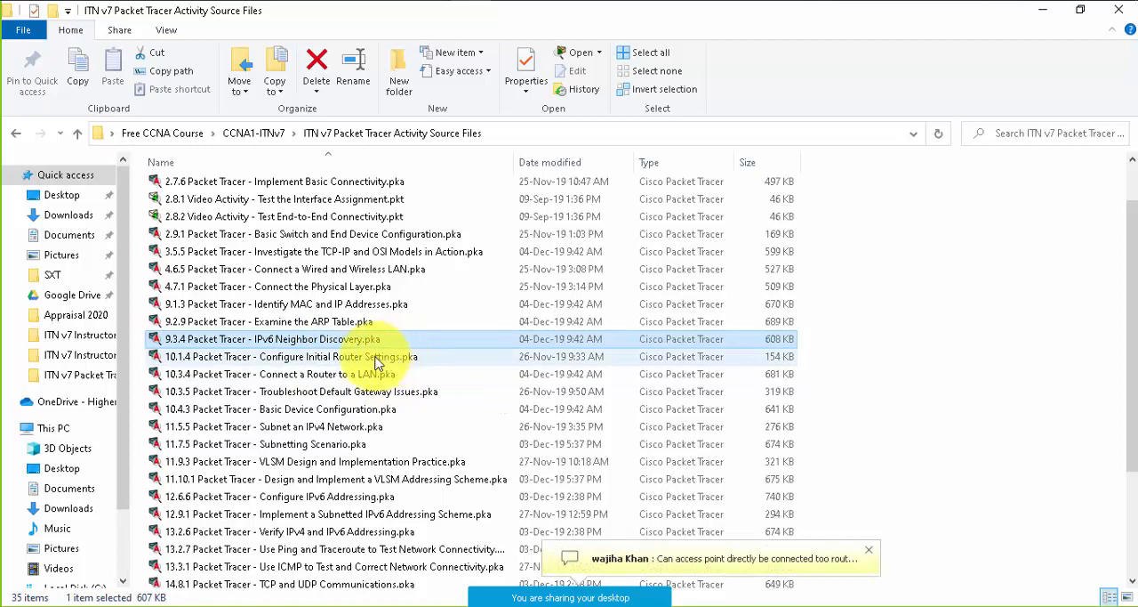
left_click(356, 357)
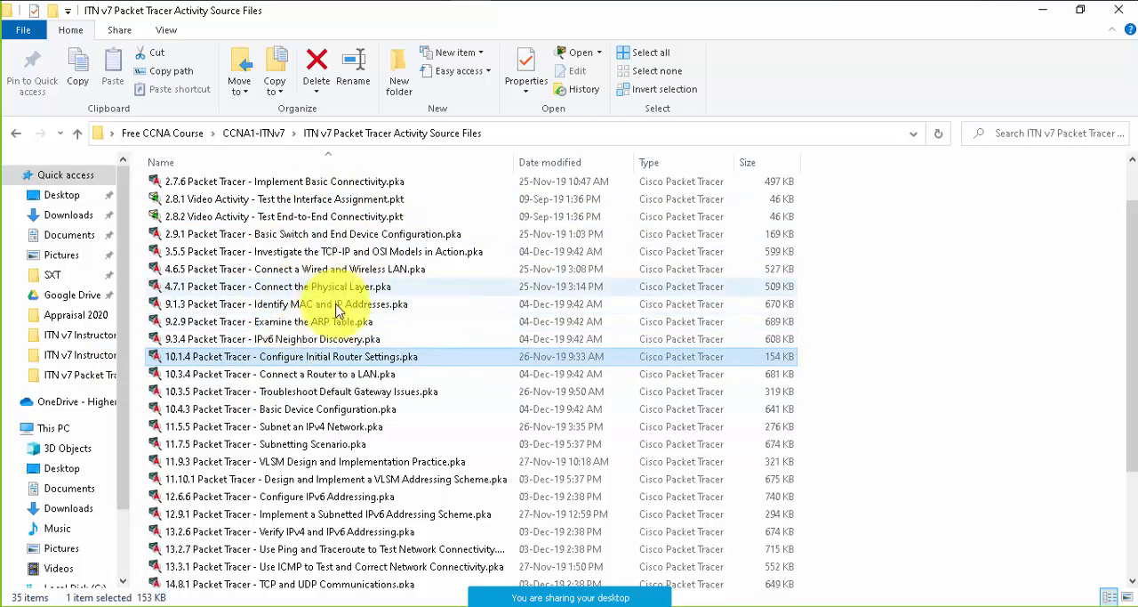
double_click(343, 356)
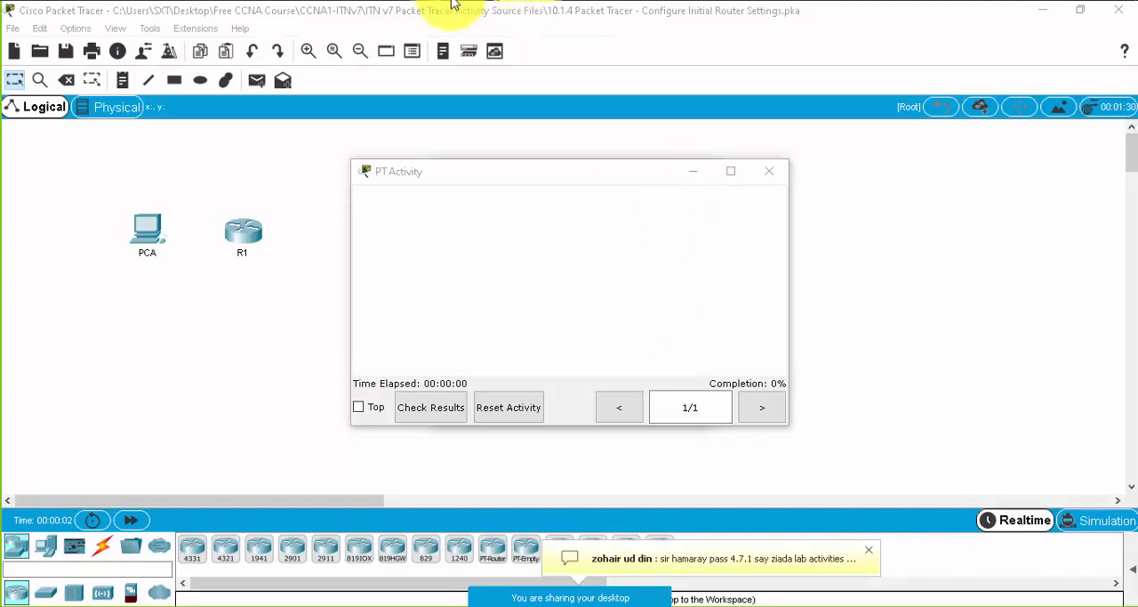
- Move the 10.1.4 instructions window clear of PCA and R1 and lengthen it to show the Part 1 steps
mouse_move(434, 0)
left_click(474, 15)
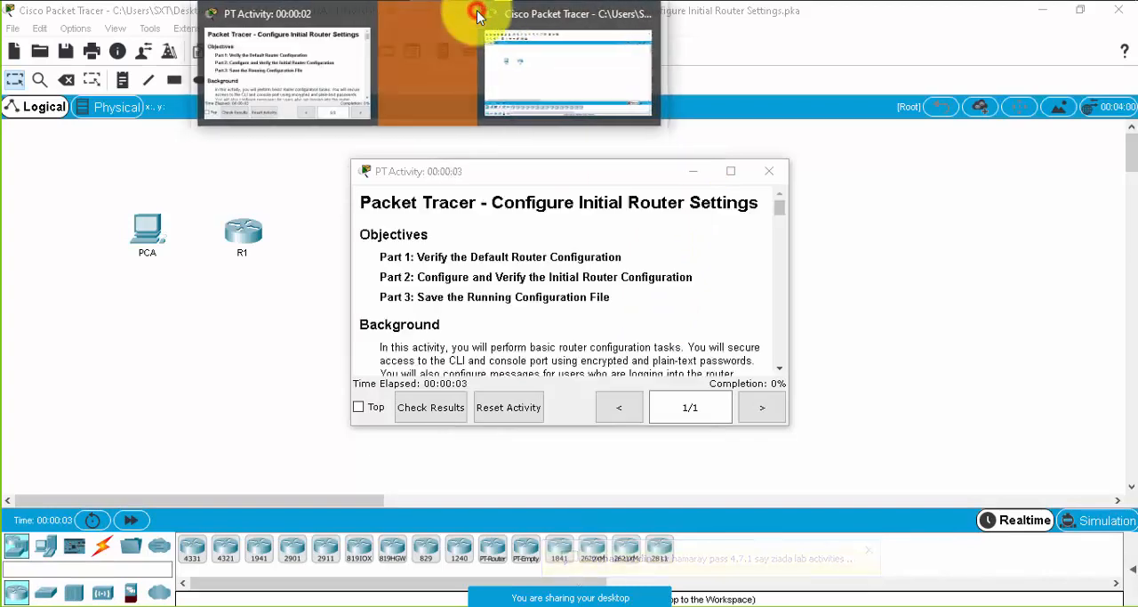
left_click_drag(613, 175, 948, 52)
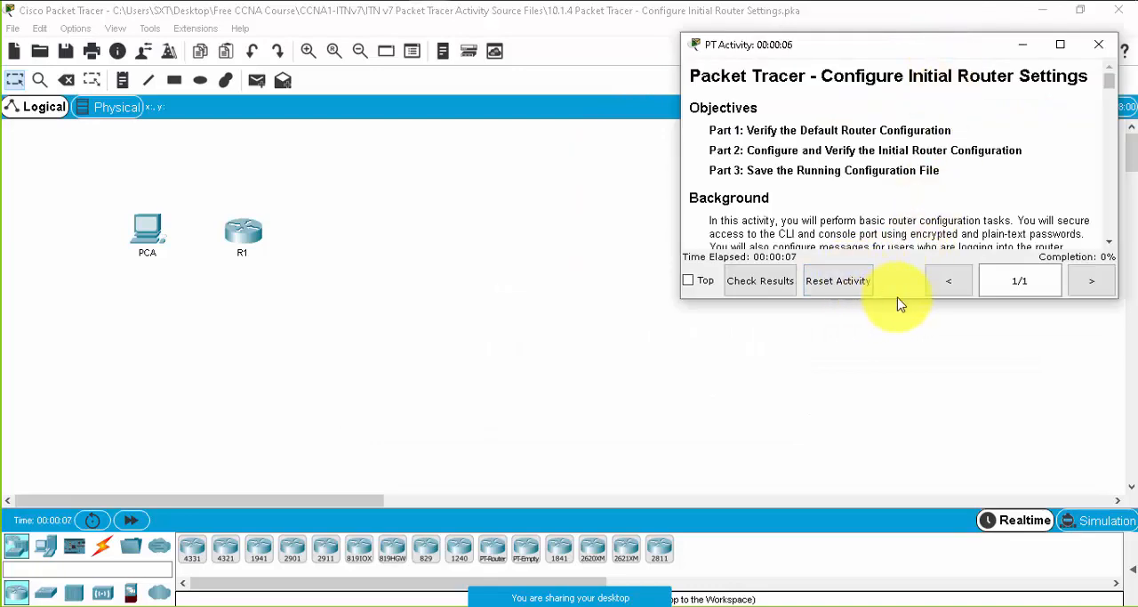
left_click_drag(892, 301, 887, 546)
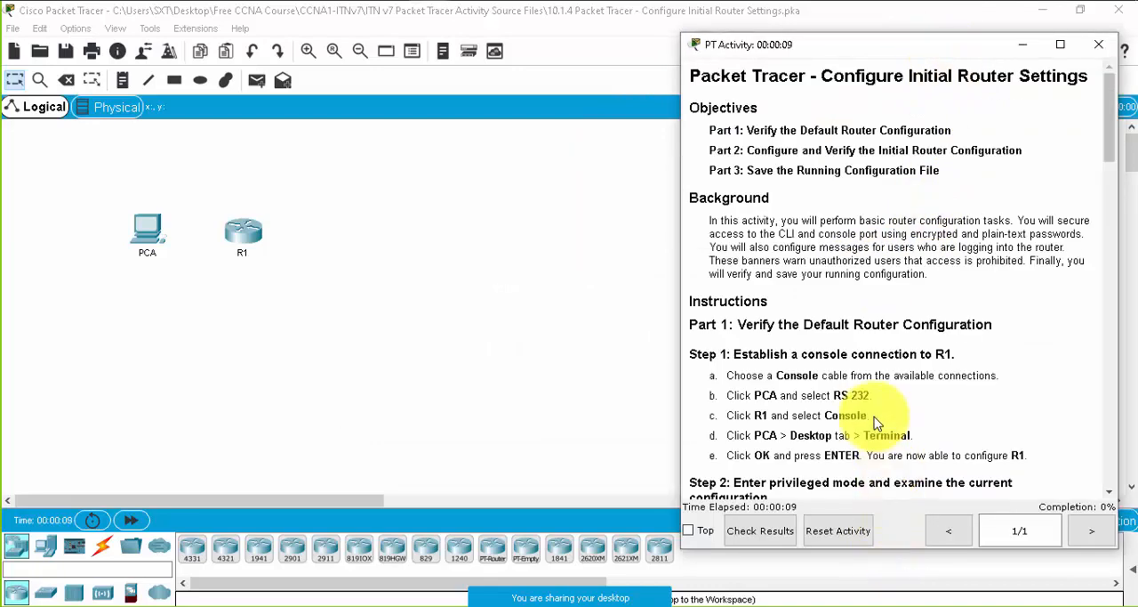
- Check the 10.3.4 Connect a Router to a LAN file in the activity folder and switch back to the 10.1.4 workspace
left_click(460, 1)
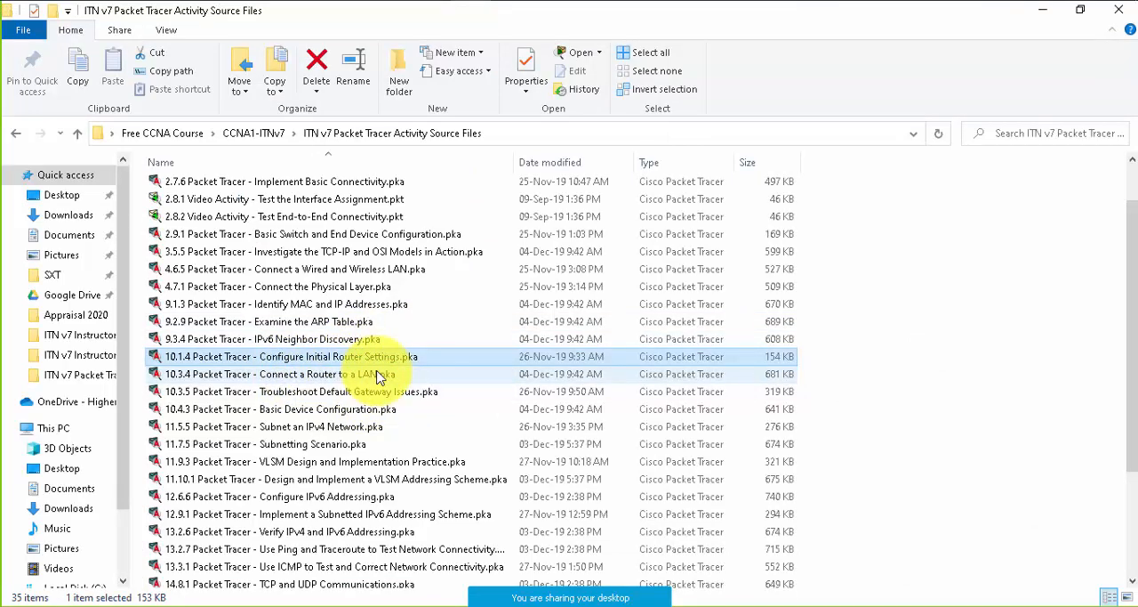
left_click(352, 377)
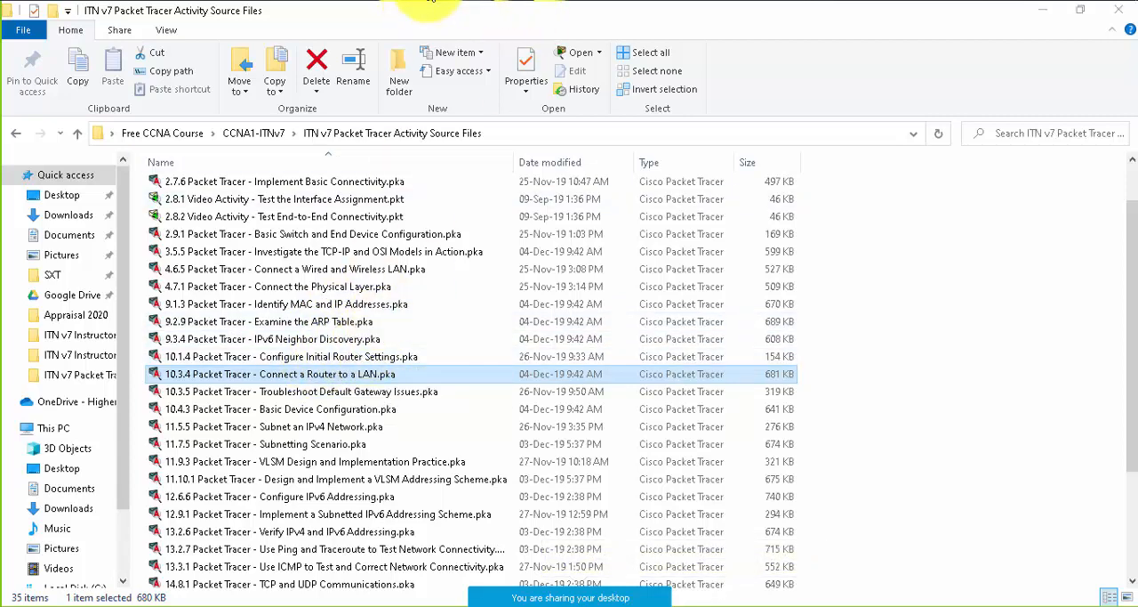
mouse_move(429, 2)
left_click(457, 99)
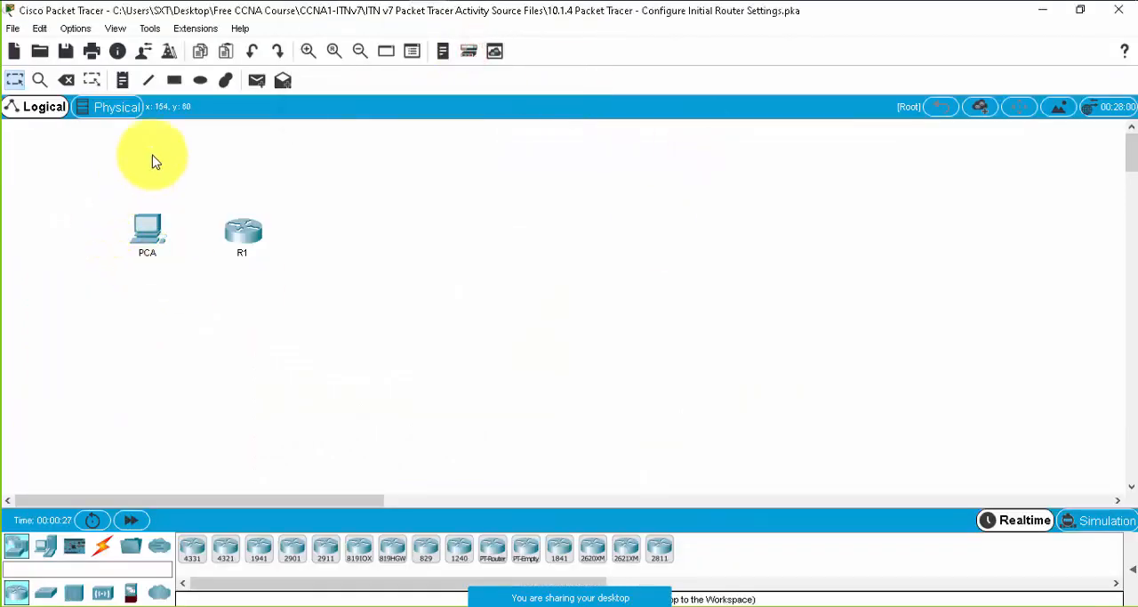
- Try to move router R1 farther away from PCA in the workspace
left_click_drag(250, 238, 308, 201)
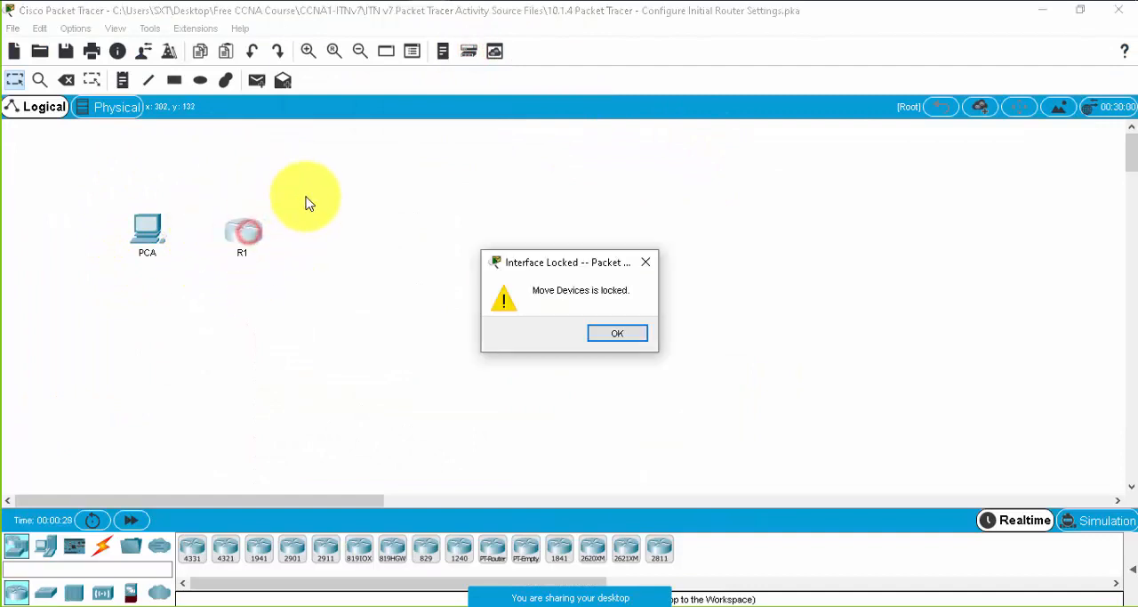
left_click(635, 258)
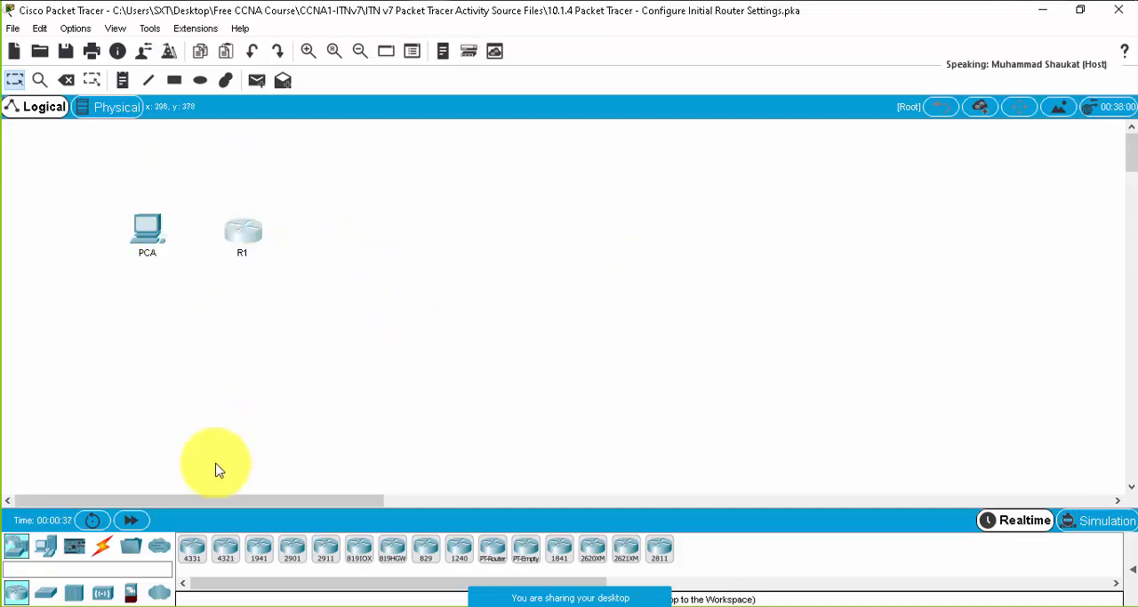
- Connect PCA's RS 232 port to R1's Console port with a console cable
left_click(102, 545)
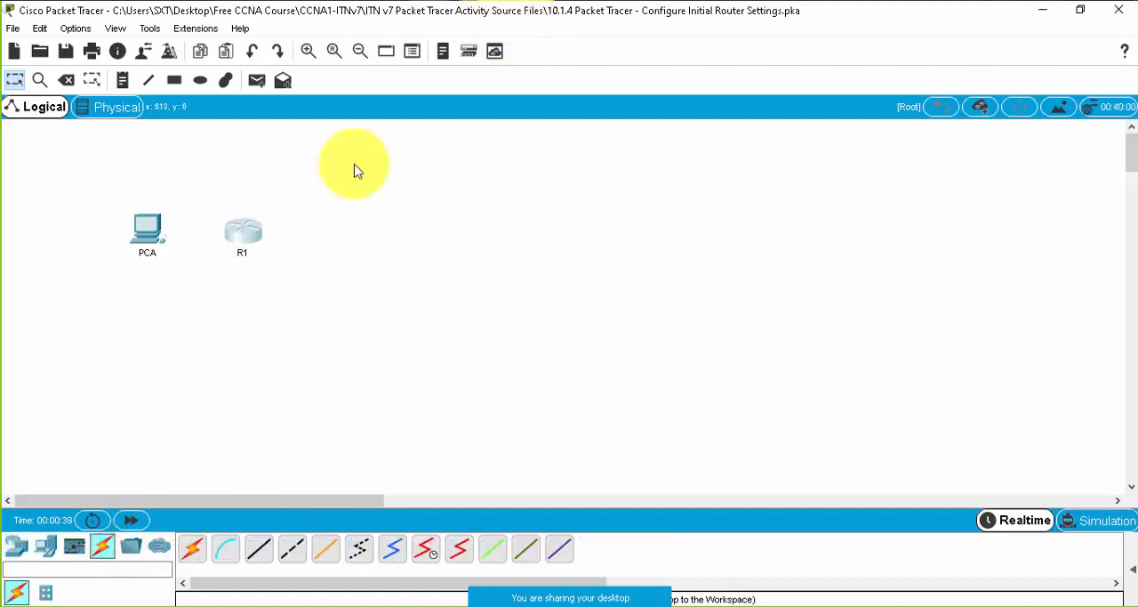
left_click(231, 552)
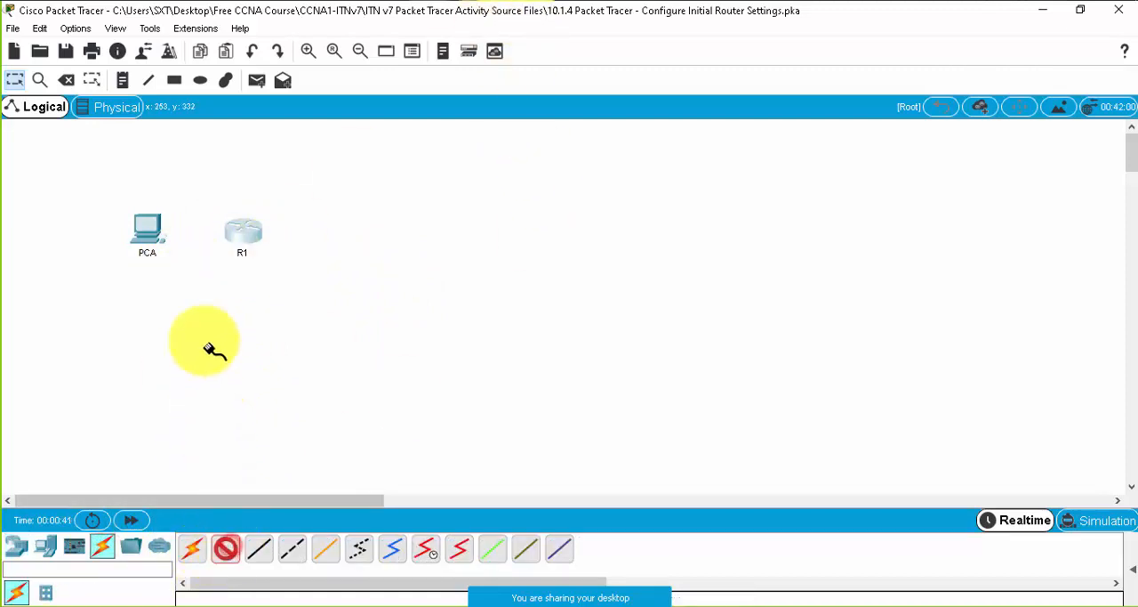
left_click(228, 552)
left_click(147, 233)
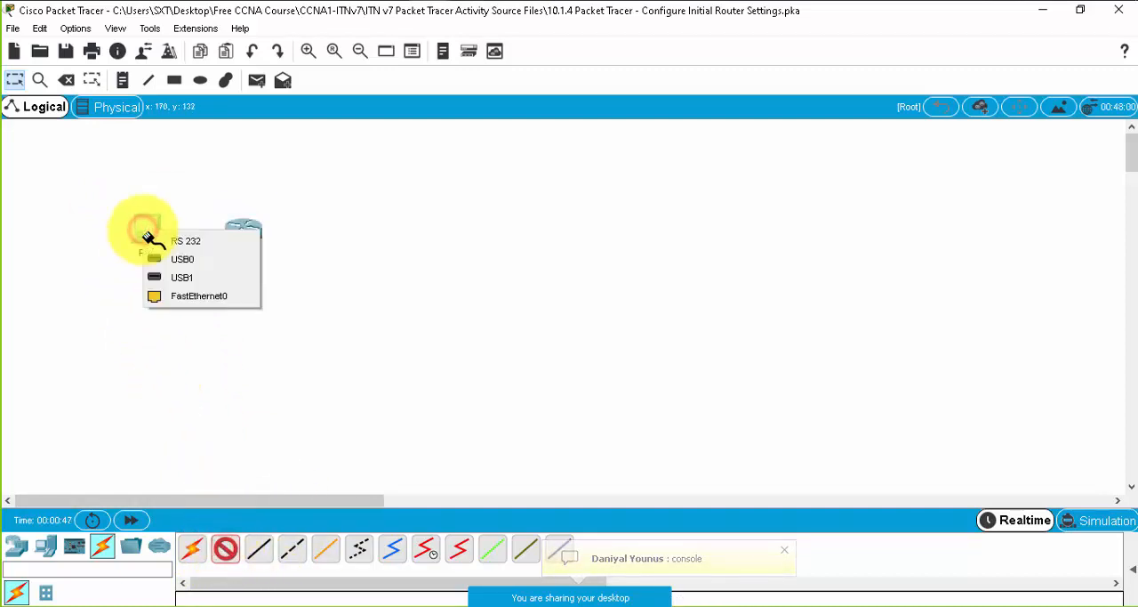
left_click(197, 244)
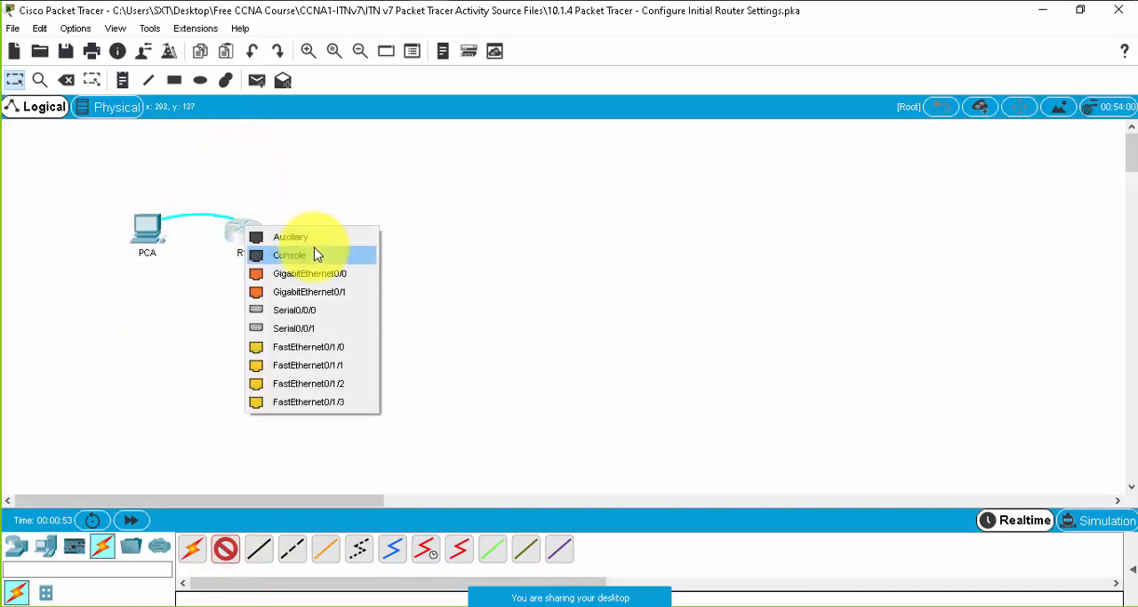
left_click(311, 260)
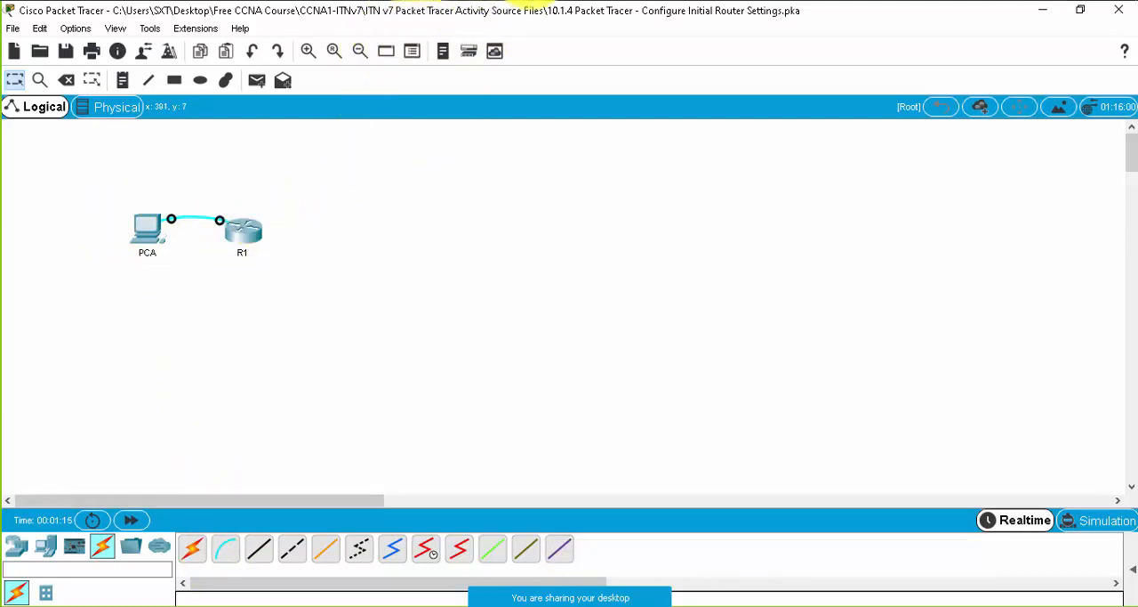
- Check the meeting's chat messages and participant list, and close both panels
mouse_move(643, 599)
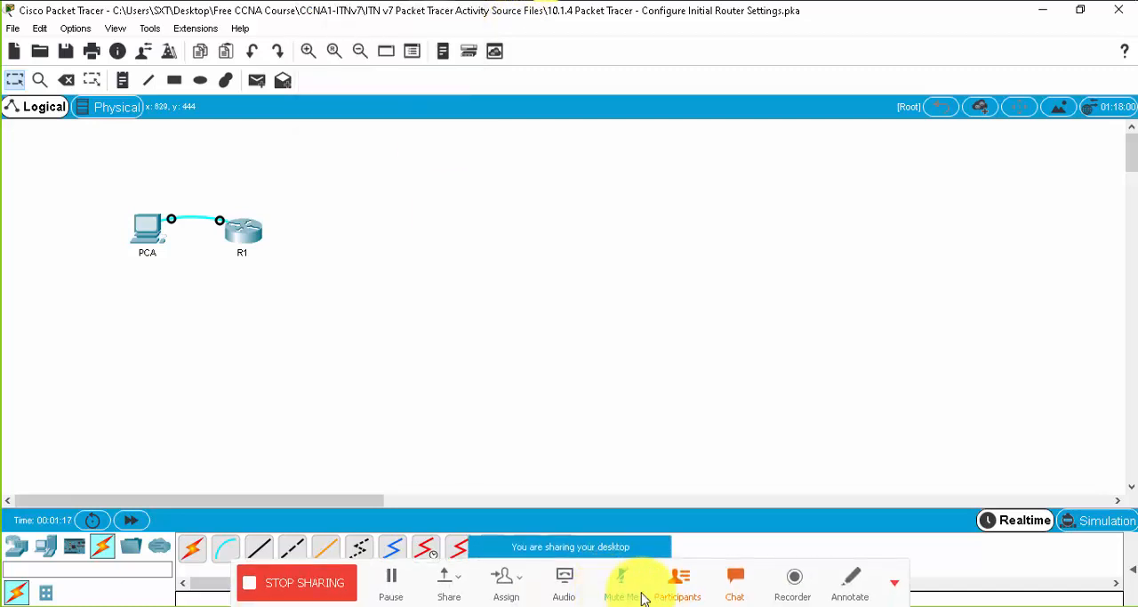
left_click(735, 580)
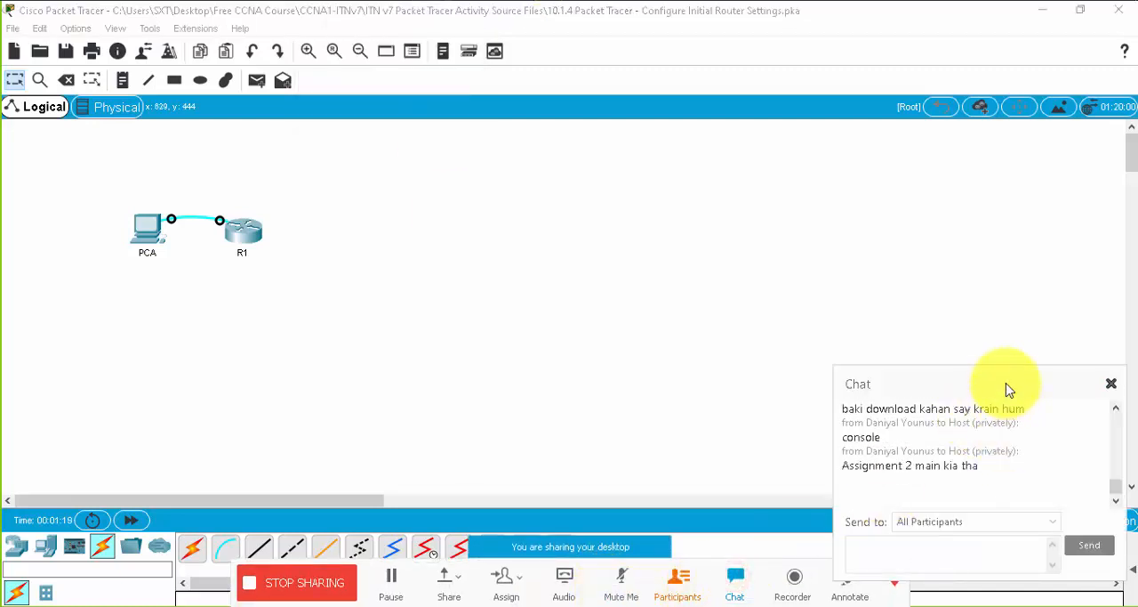
left_click_drag(1006, 366, 1021, 252)
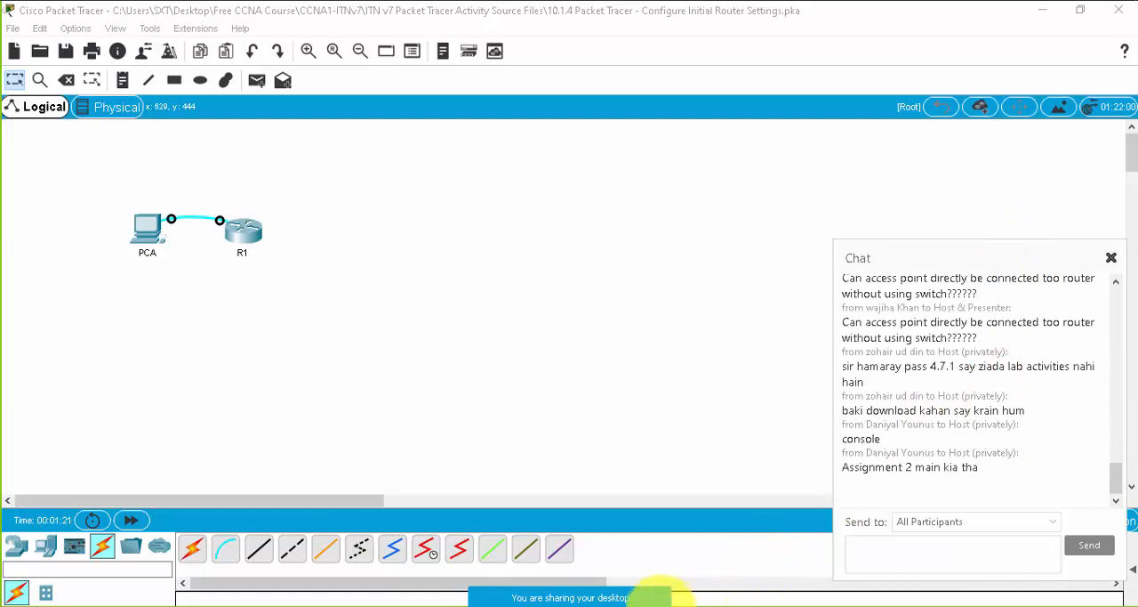
left_click(680, 583)
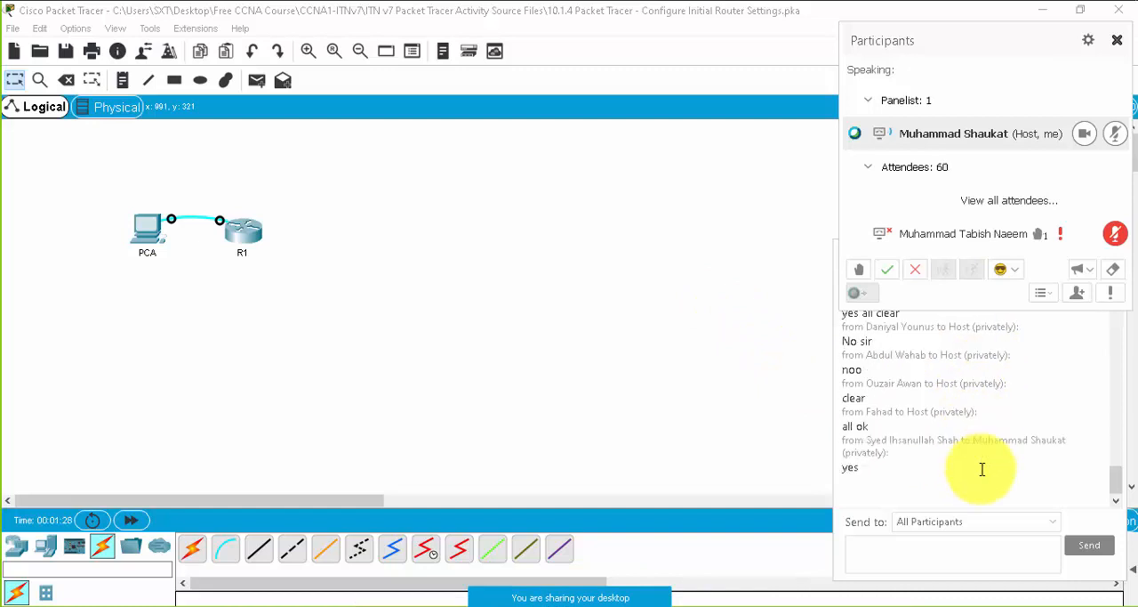
left_click(988, 469)
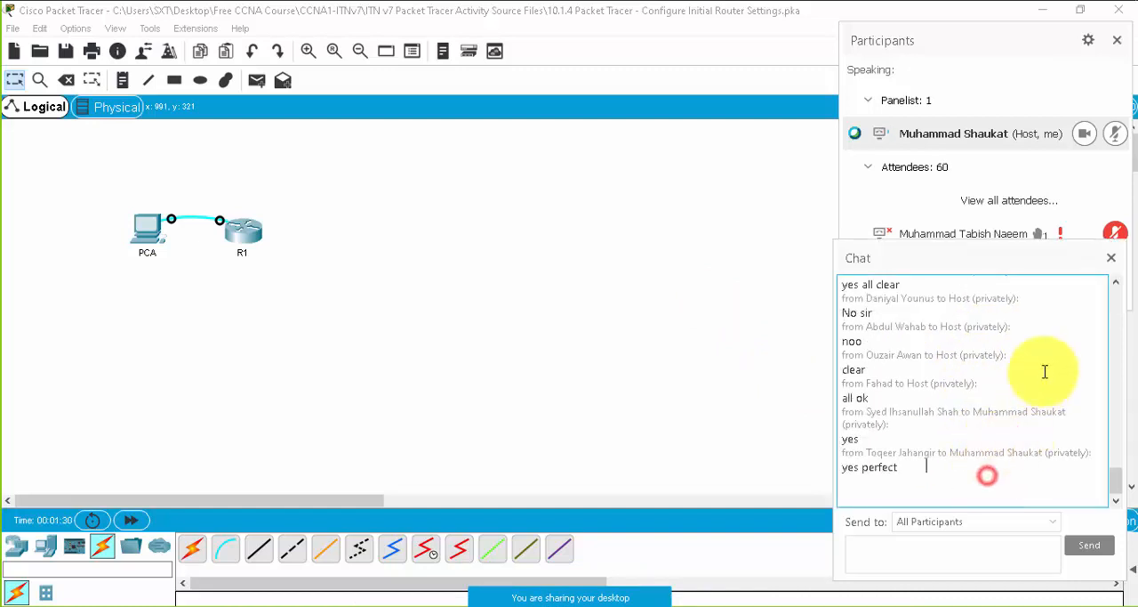
left_click(1110, 258)
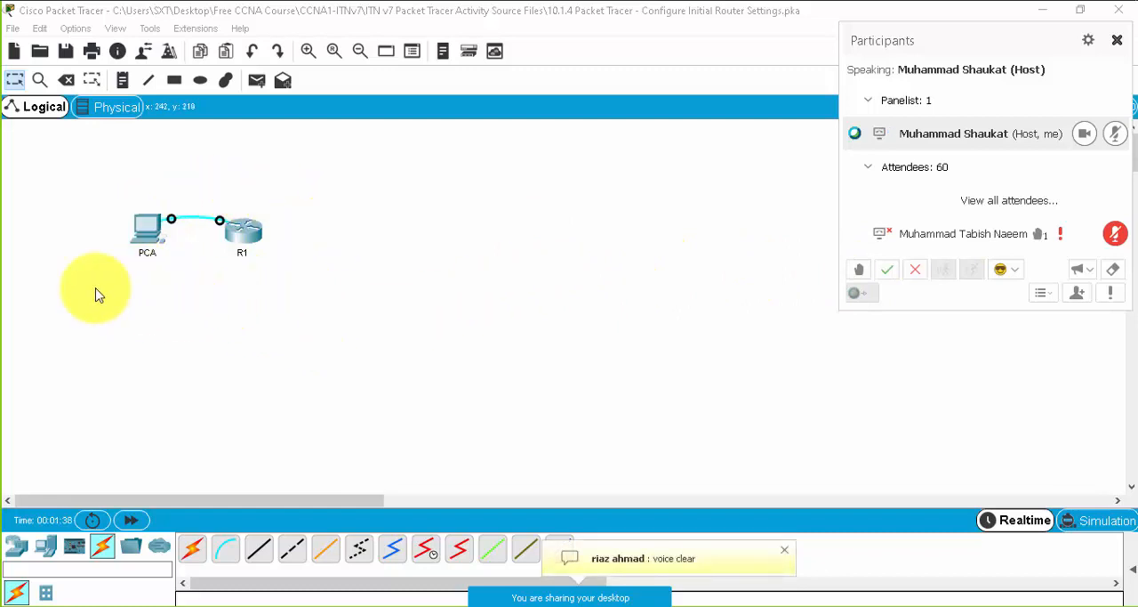
left_click(1123, 42)
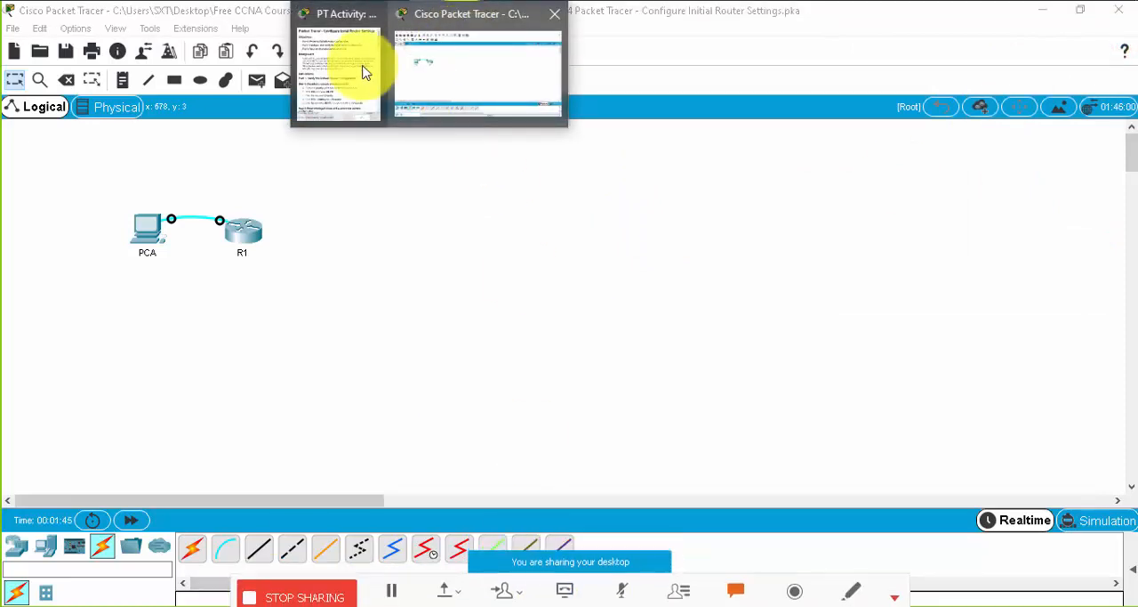
- Bring back the 10.1.4 instructions and review the Part 1 Step 1 items on the console connection to R1
left_click(356, 64)
left_click_drag(914, 32, 922, 29)
scroll(789, 325, "down", 3)
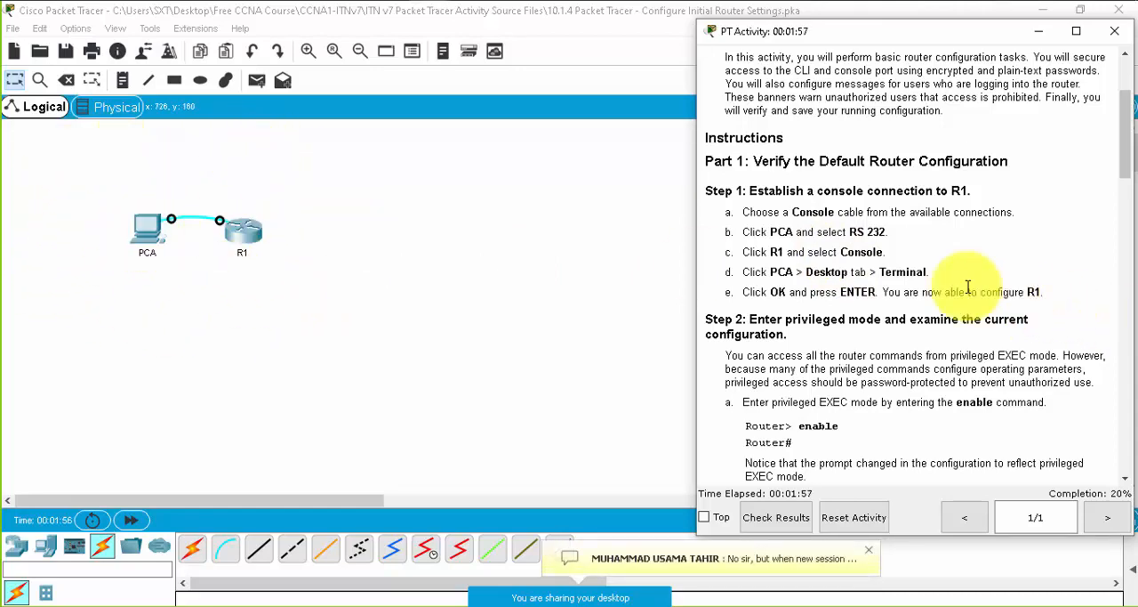
left_click_drag(774, 231, 948, 261)
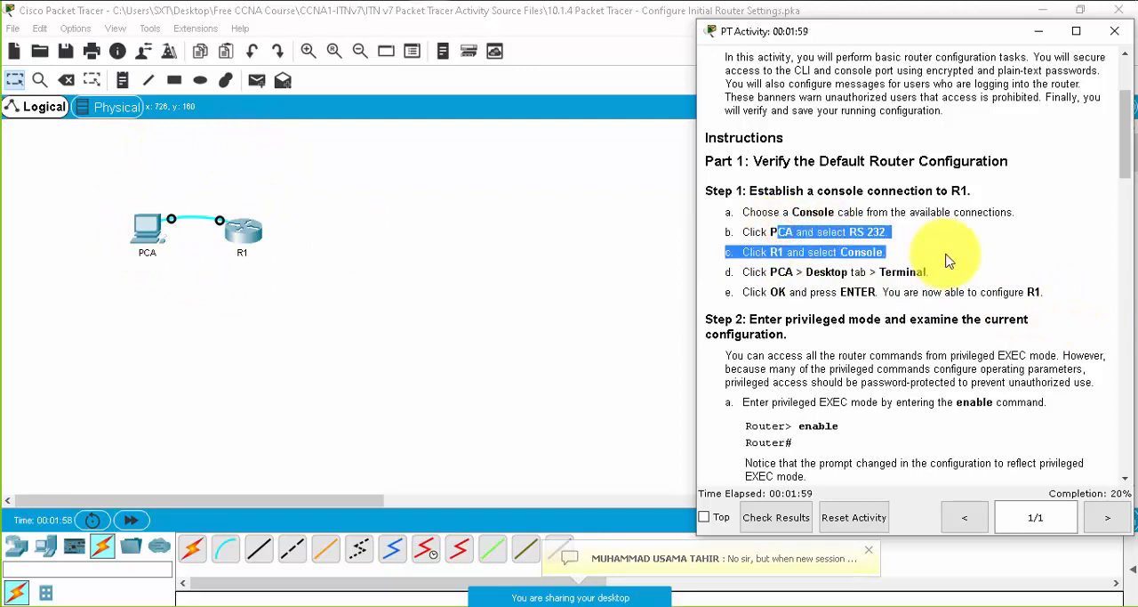
- Start a Terminal session on PCA with the default port configuration
left_click(138, 227)
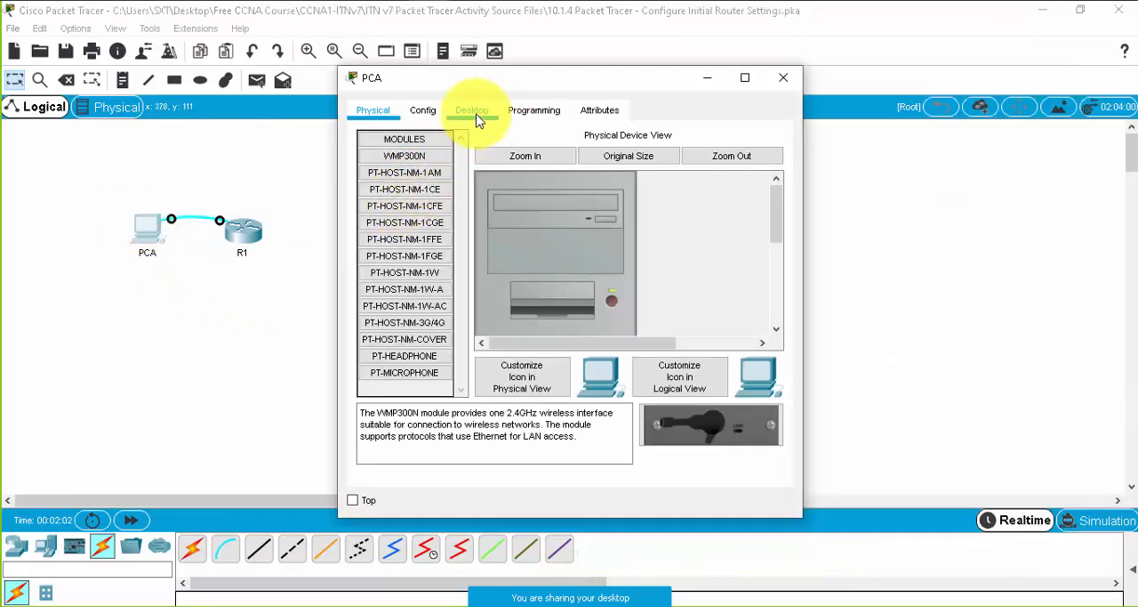
left_click(472, 110)
left_click_drag(560, 81, 259, 42)
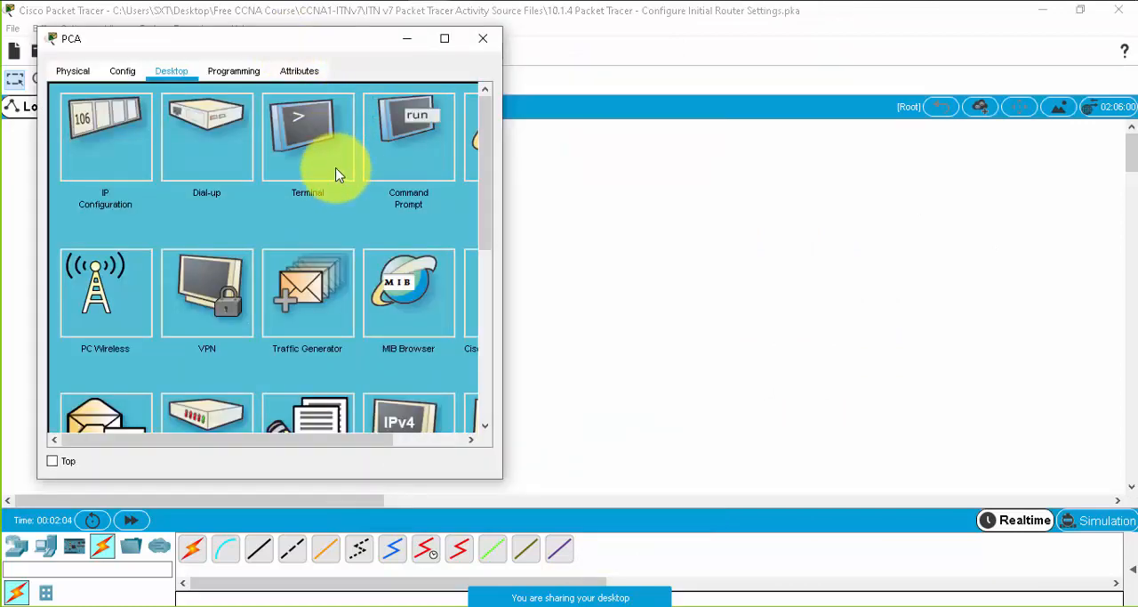
left_click(307, 138)
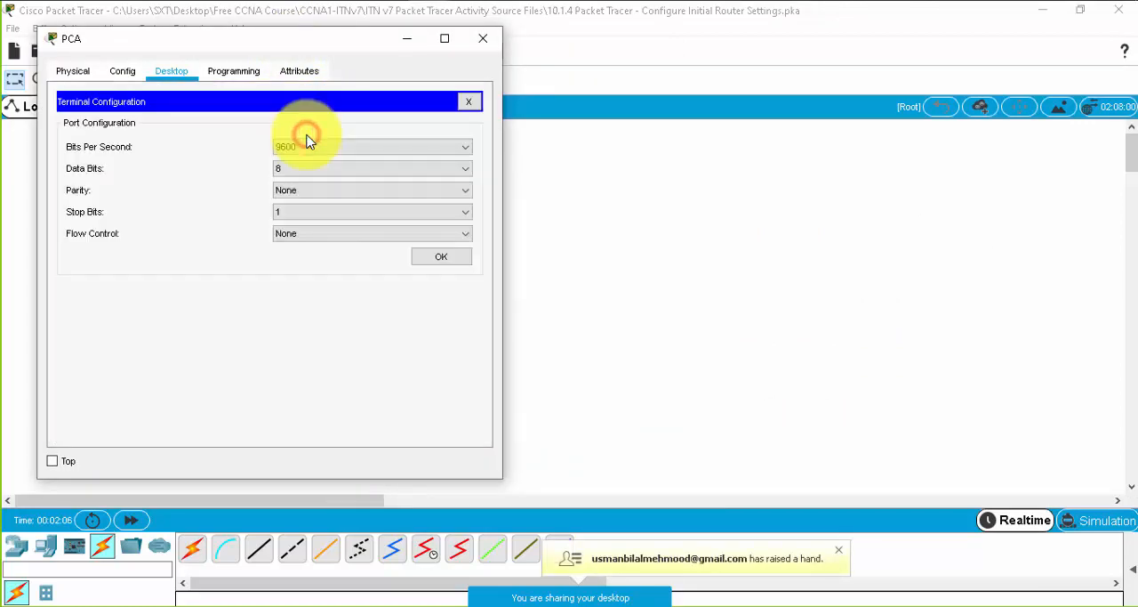
left_click(434, 258)
left_click(377, 318)
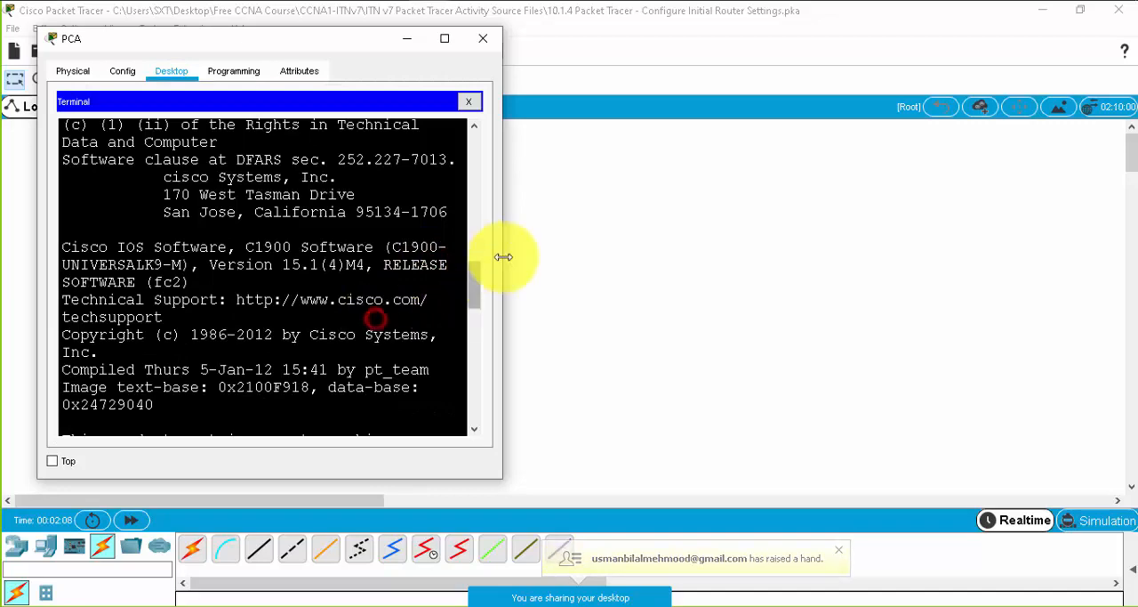
- Widen the PCA terminal window and keep the activity instructions always on top beside it
left_click_drag(502, 252, 649, 297)
left_click(293, 78)
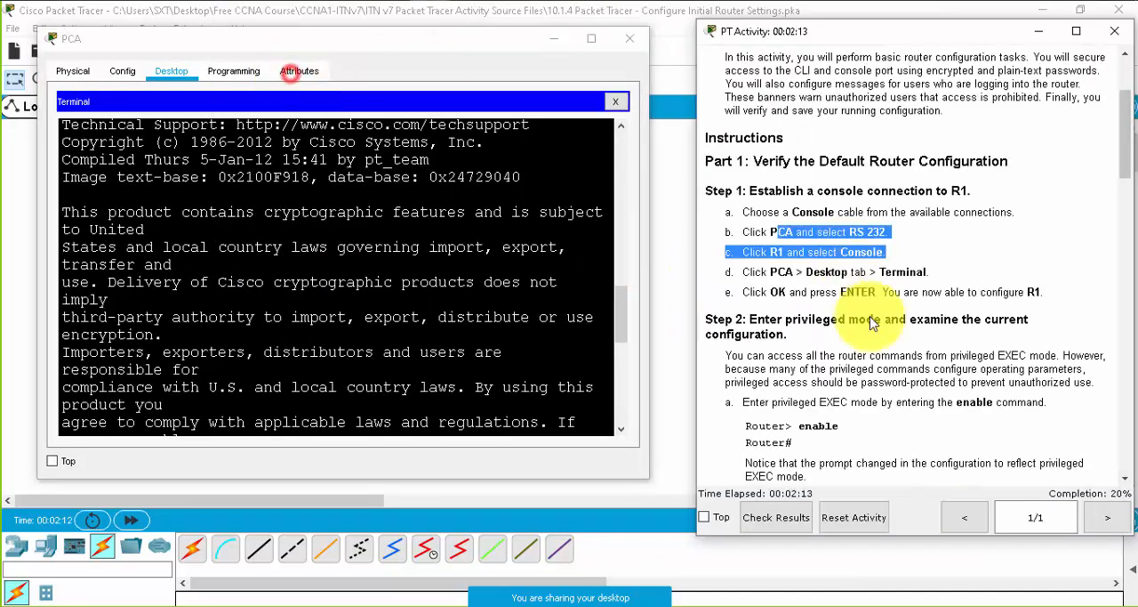
left_click(706, 517)
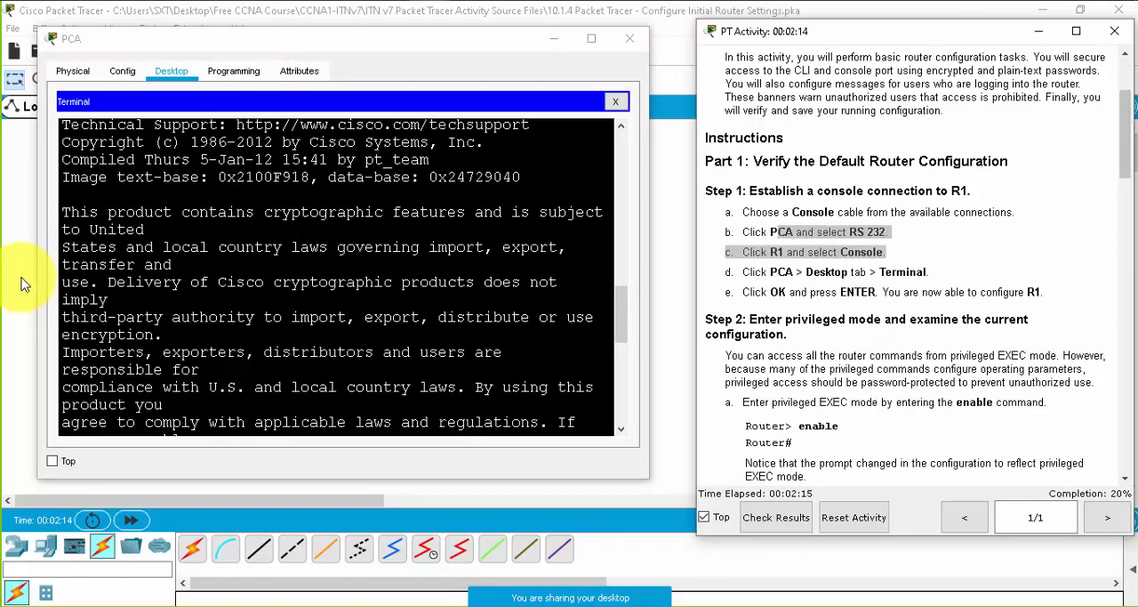
left_click_drag(33, 267, 3, 266)
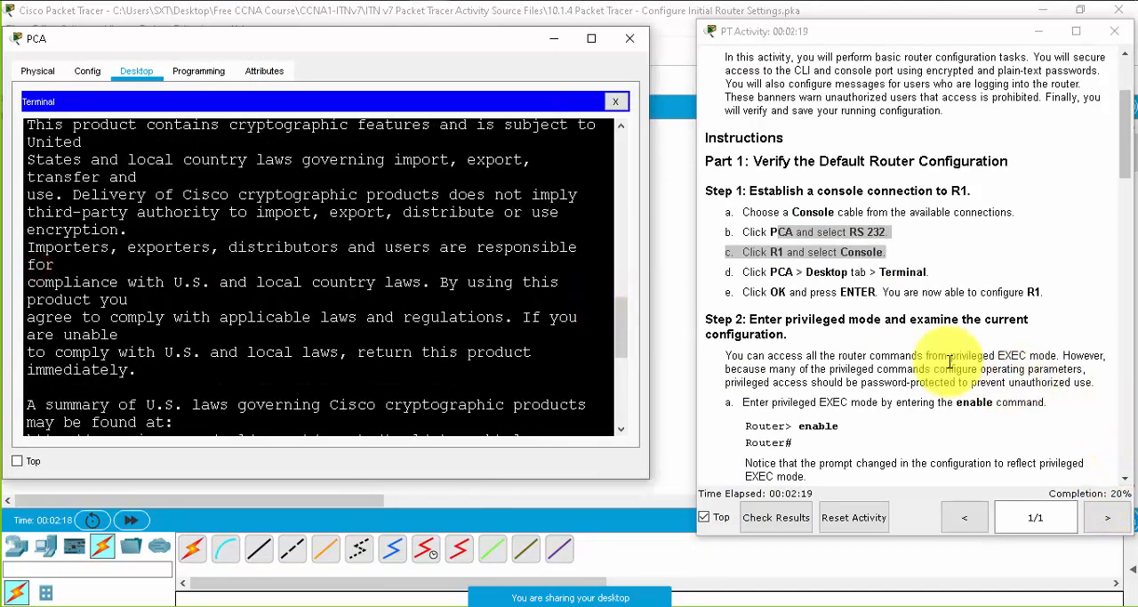
- Go to the end of the router's boot output and start the console session at the user EXEC prompt
scroll(498, 267, "down", 2)
scroll(548, 299, "down", 2)
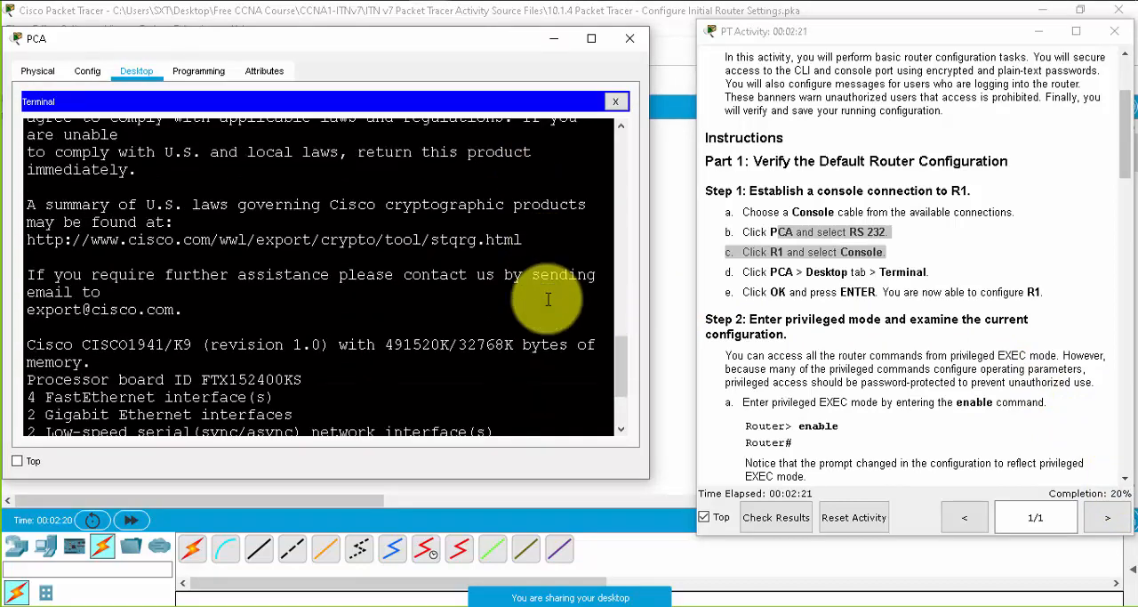
scroll(548, 298, "down", 3)
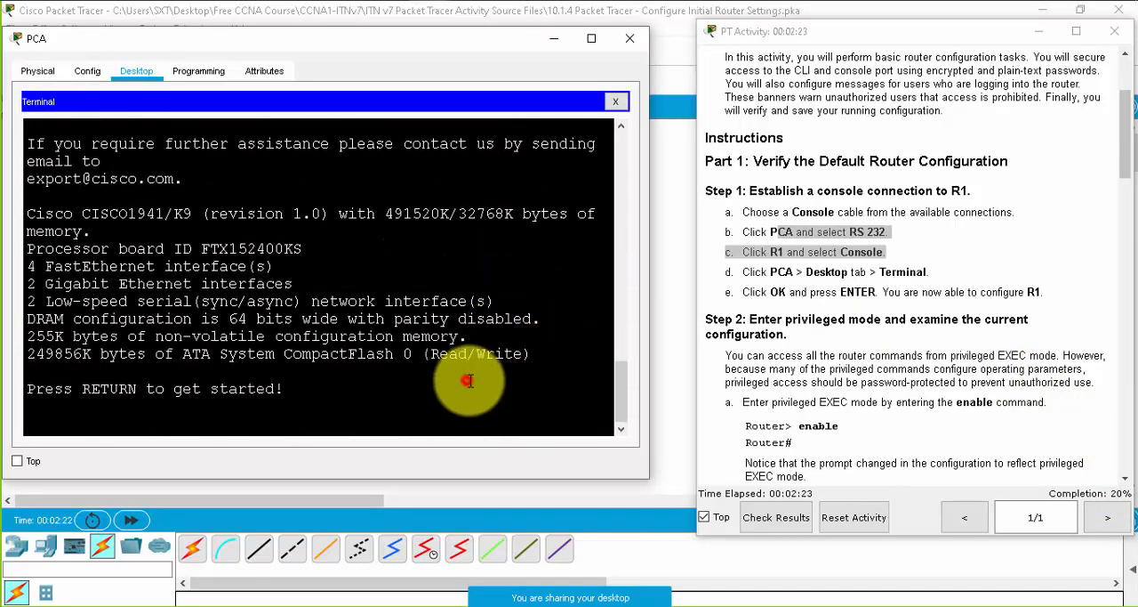
key("Return")
key("Return")
key("Return")
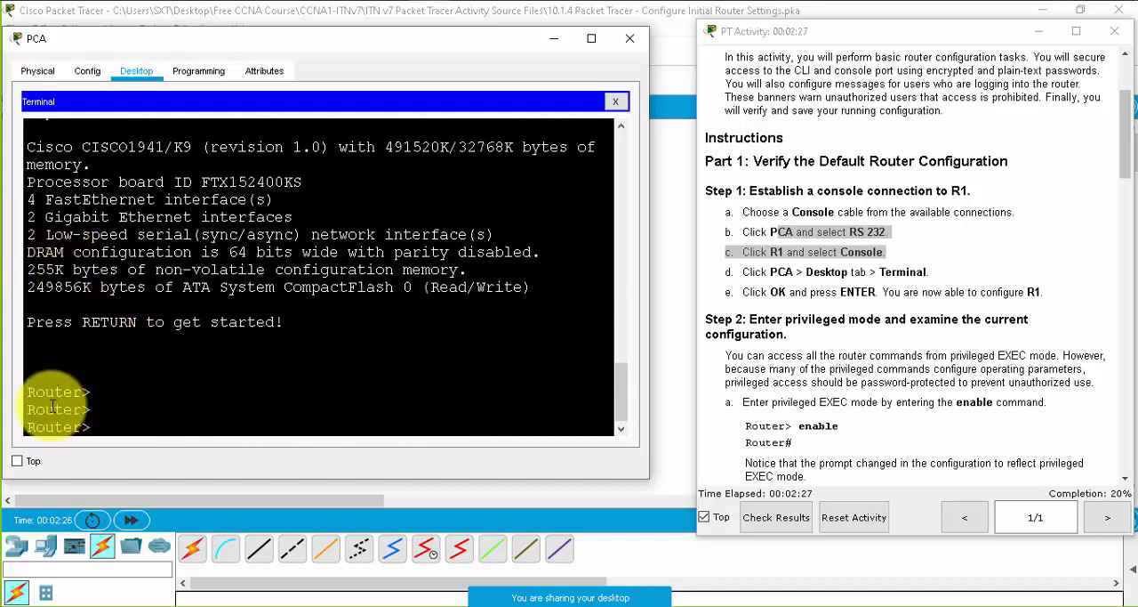
- Point out the router's user EXEC prompt and enter privileged EXEC mode with the enable command
left_click_drag(24, 392, 80, 391)
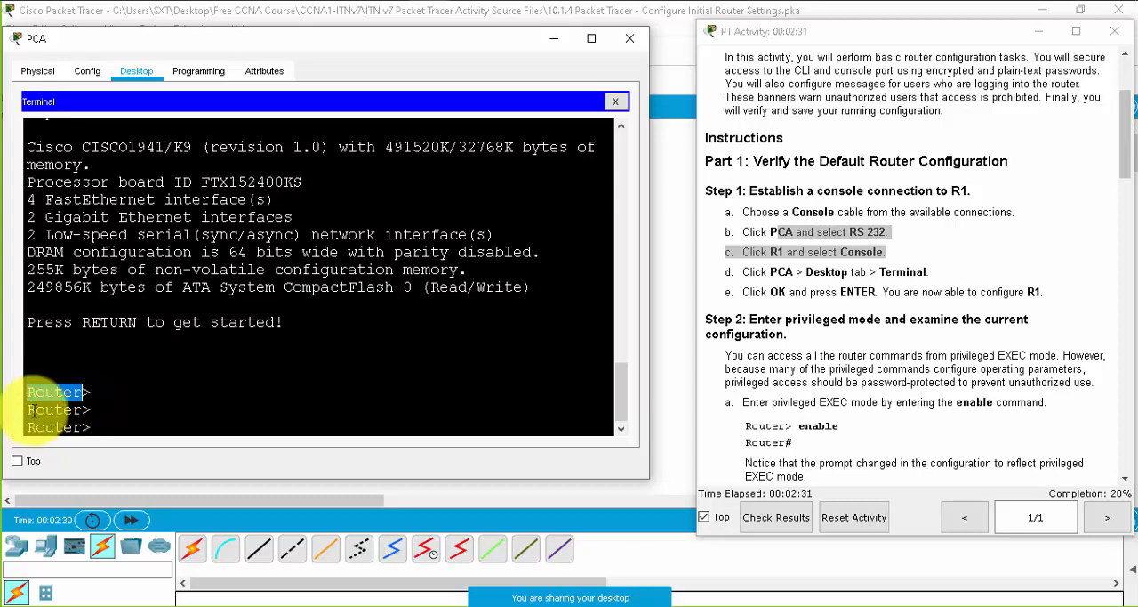
left_click(118, 414)
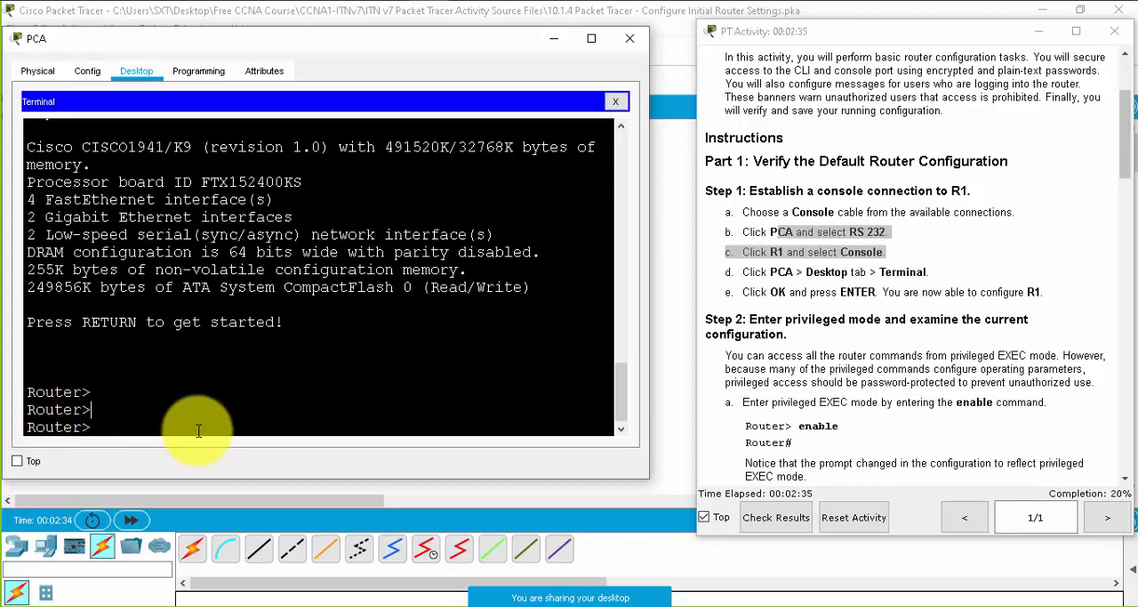
type("en")
key("Tab")
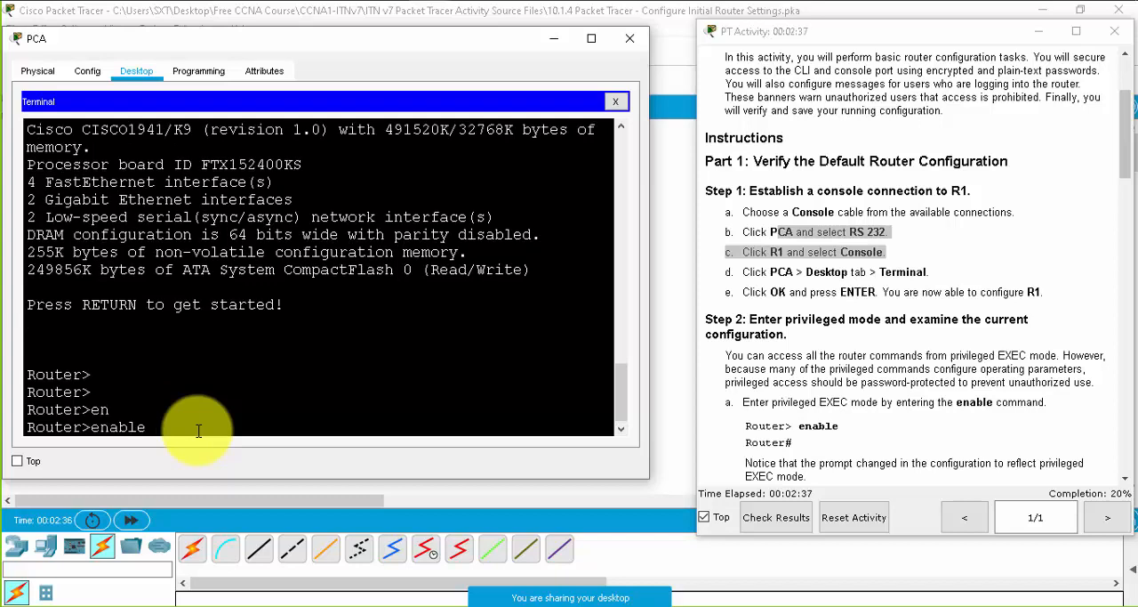
key("Return")
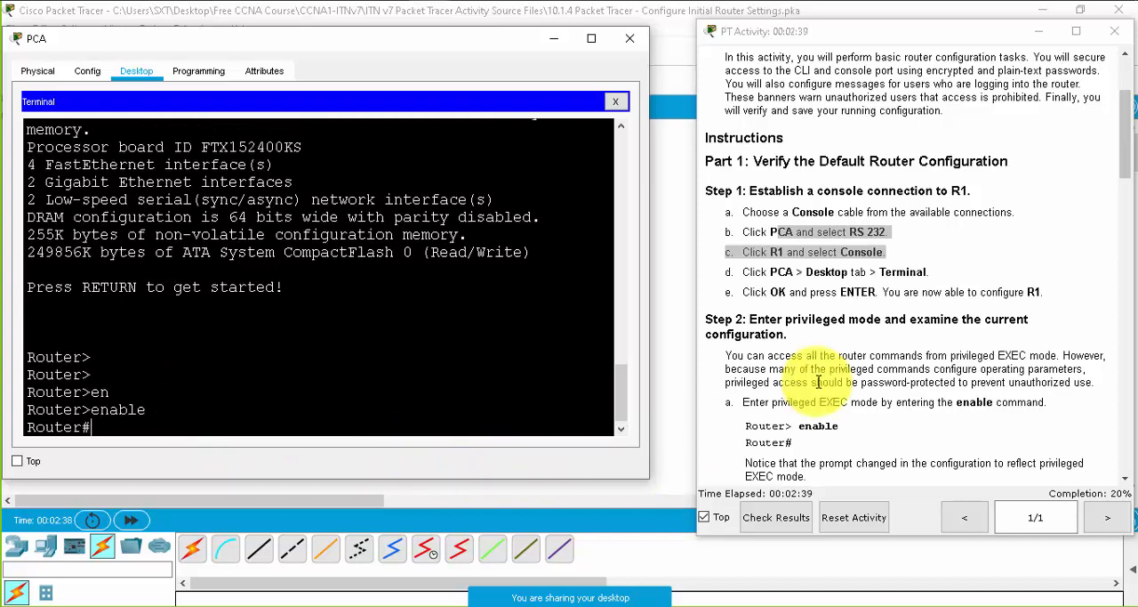
- Display the router's current configuration with show running-config, as Step 2b of the instructions asks
scroll(845, 387, "down", 5)
left_click(472, 407)
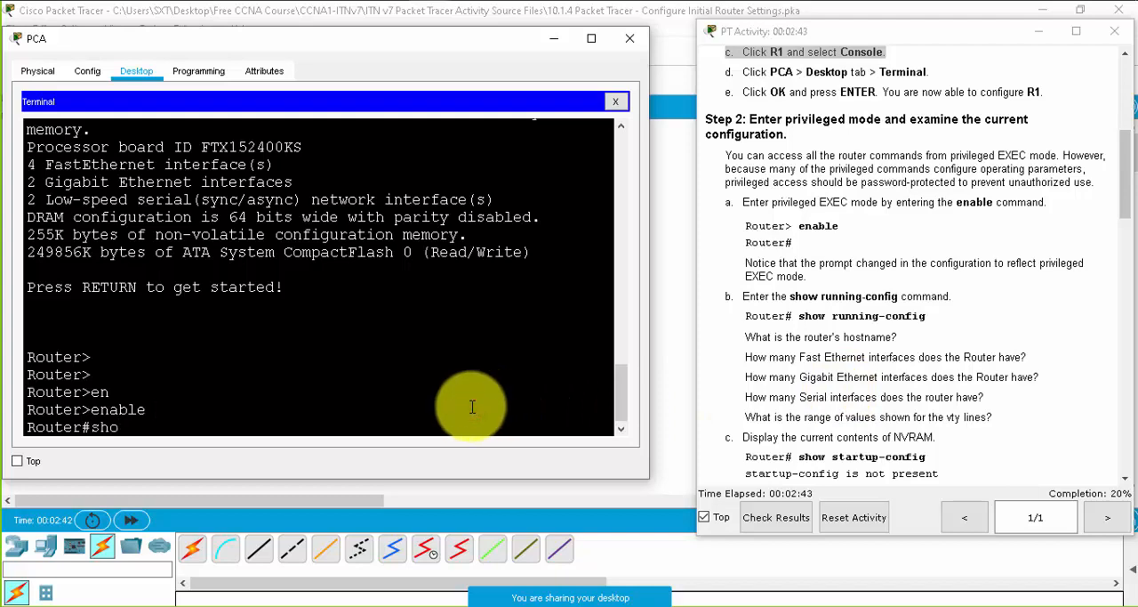
type("n")
key("Tab")
key("Return")
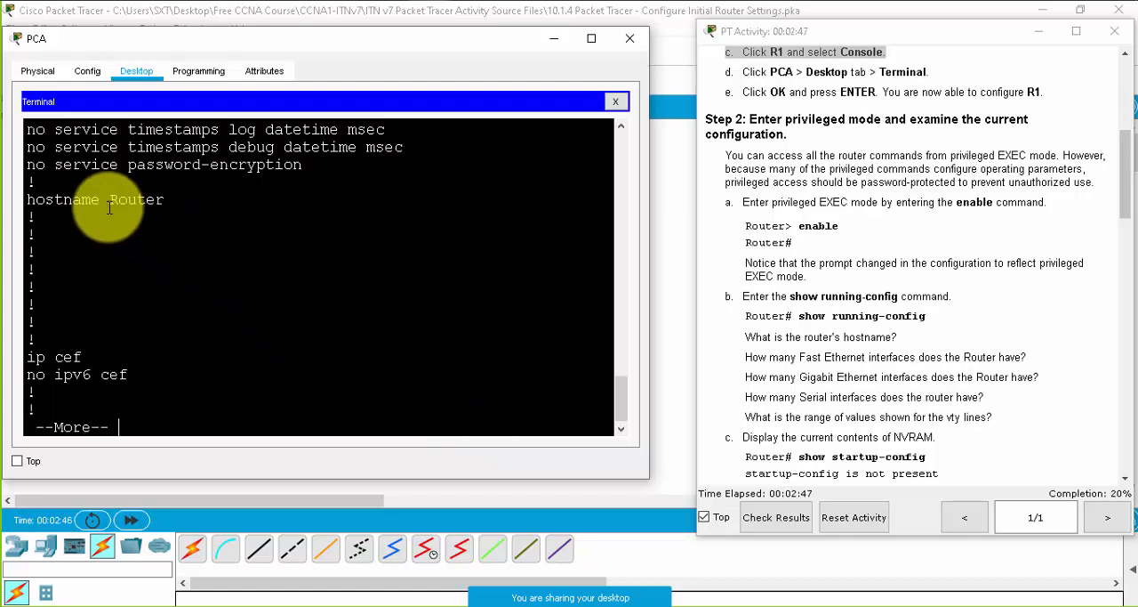
- Page through the rest of the running configuration, examining the interfaces and the console and vty lines, and return to the privileged prompt
key("space")
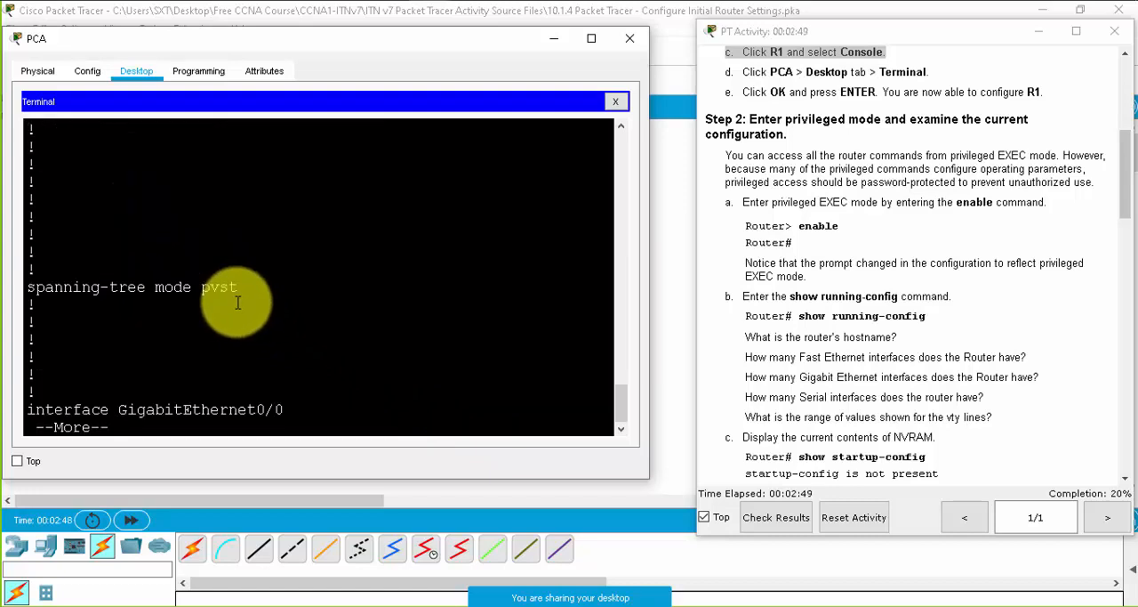
key("space")
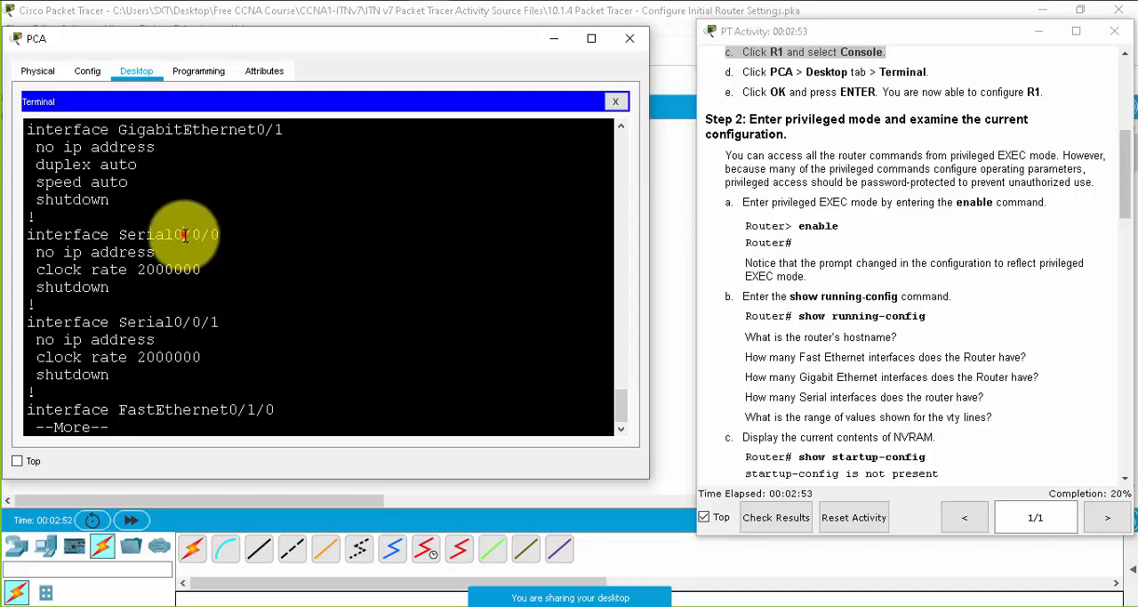
left_click_drag(183, 235, 212, 304)
key("space")
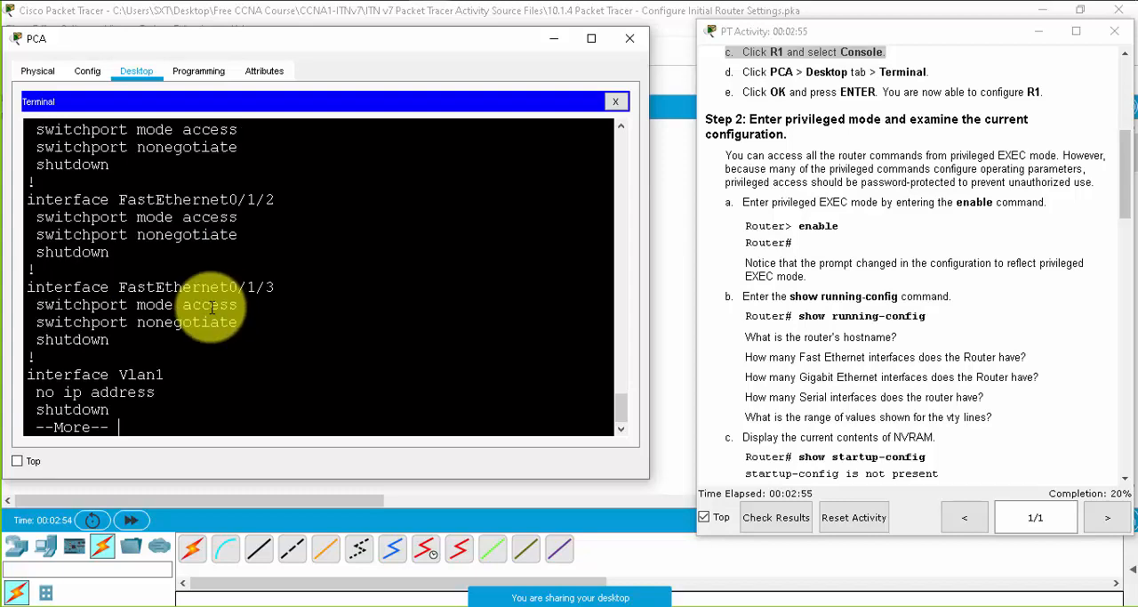
key("space")
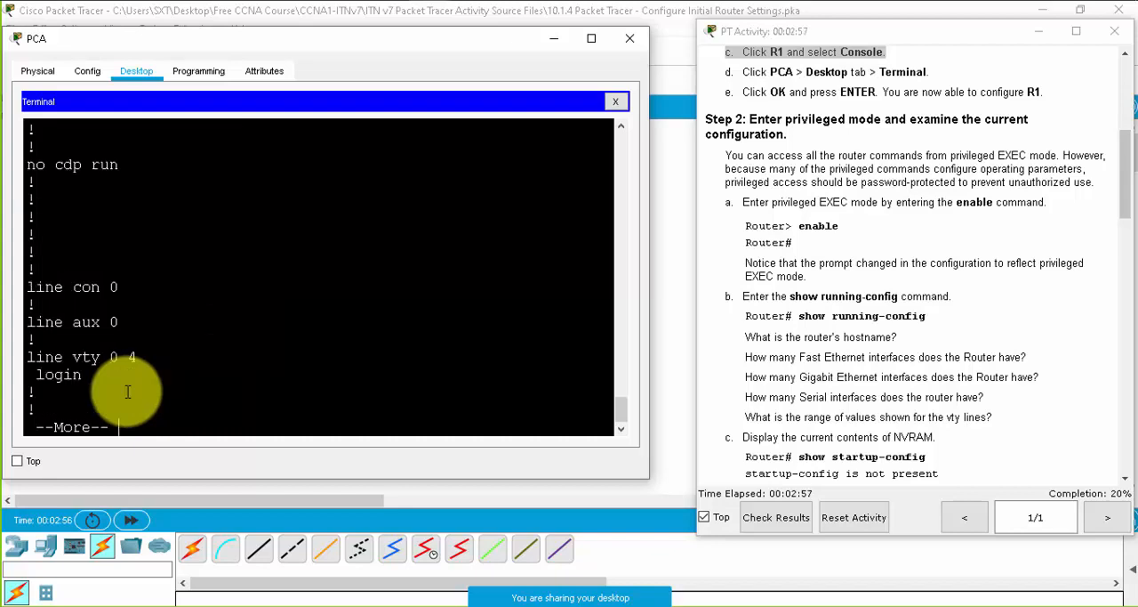
mouse_move(39, 286)
left_mouse_down()
mouse_move(84, 280)
mouse_move(132, 292)
mouse_move(26, 287)
left_mouse_up()
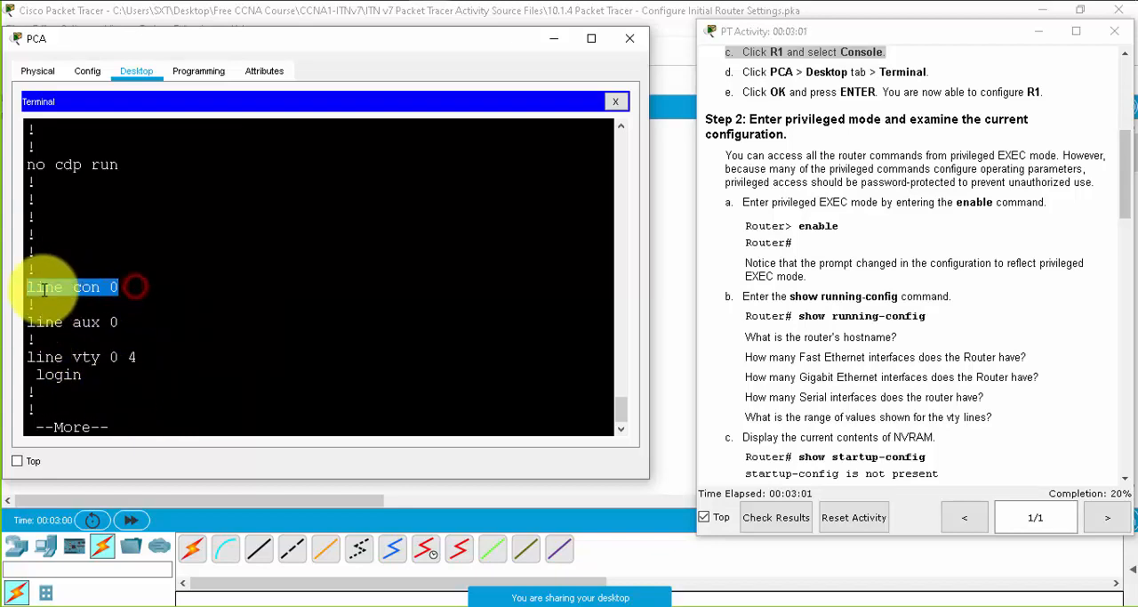
left_click_drag(149, 357, 12, 356)
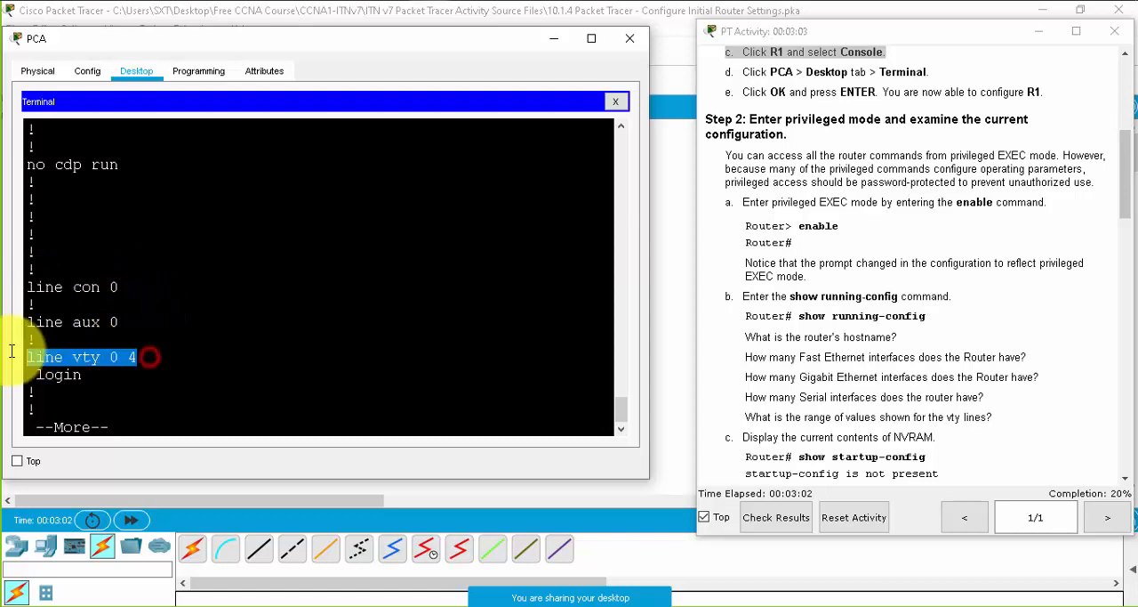
key("Return")
key("Return")
key("Return")
key("Return")
key("Return")
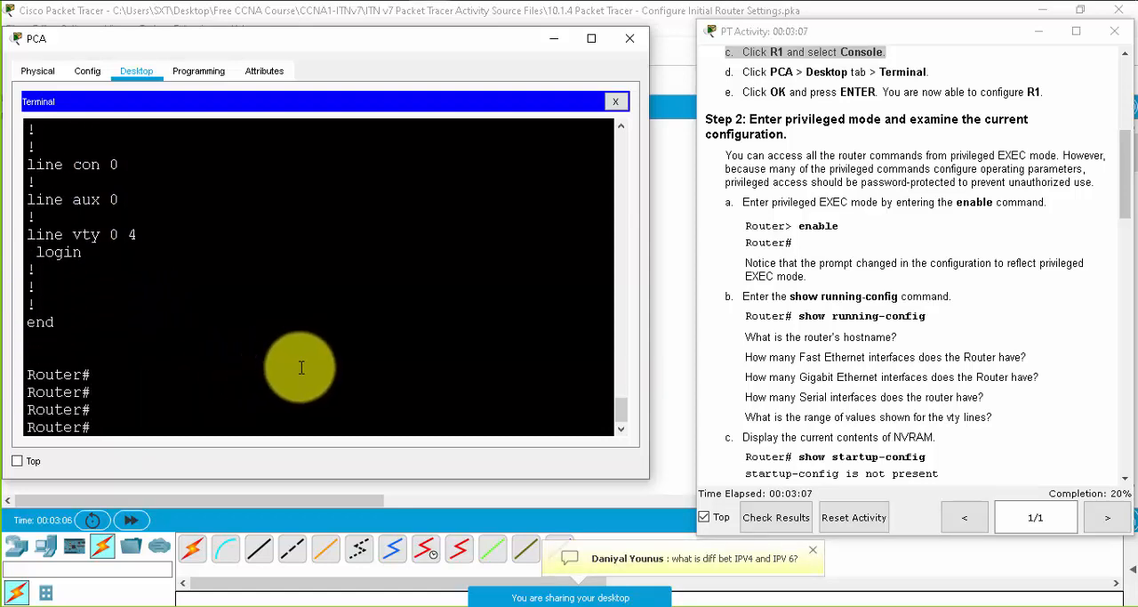
- Display the contents of NVRAM with the show startup-config command
left_click(272, 411)
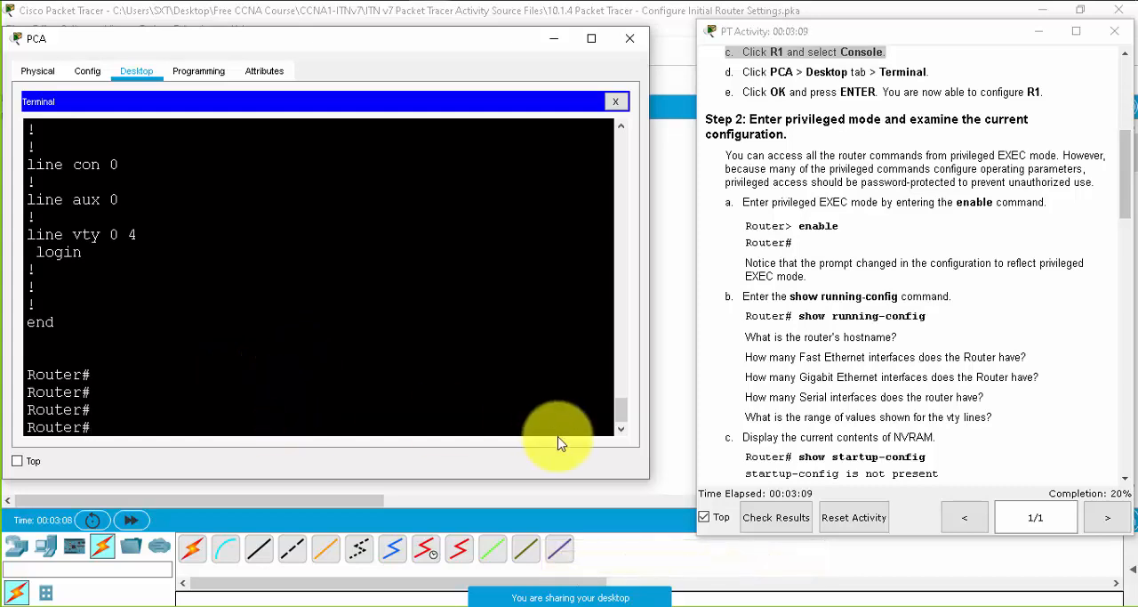
type("show st")
key("Tab")
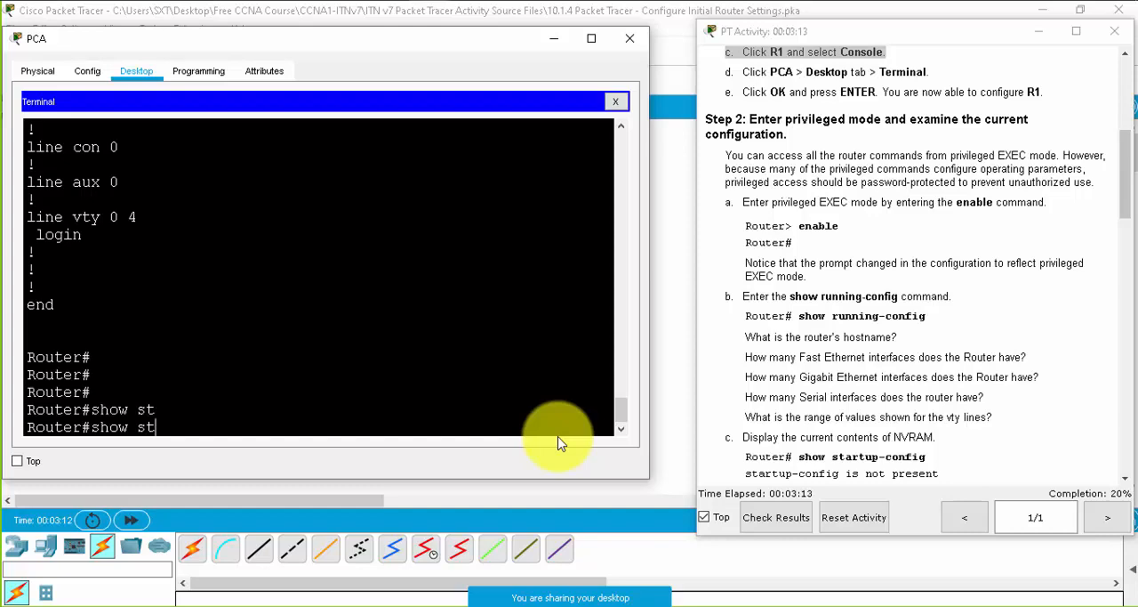
type("art")
key("Tab")
key("Return")
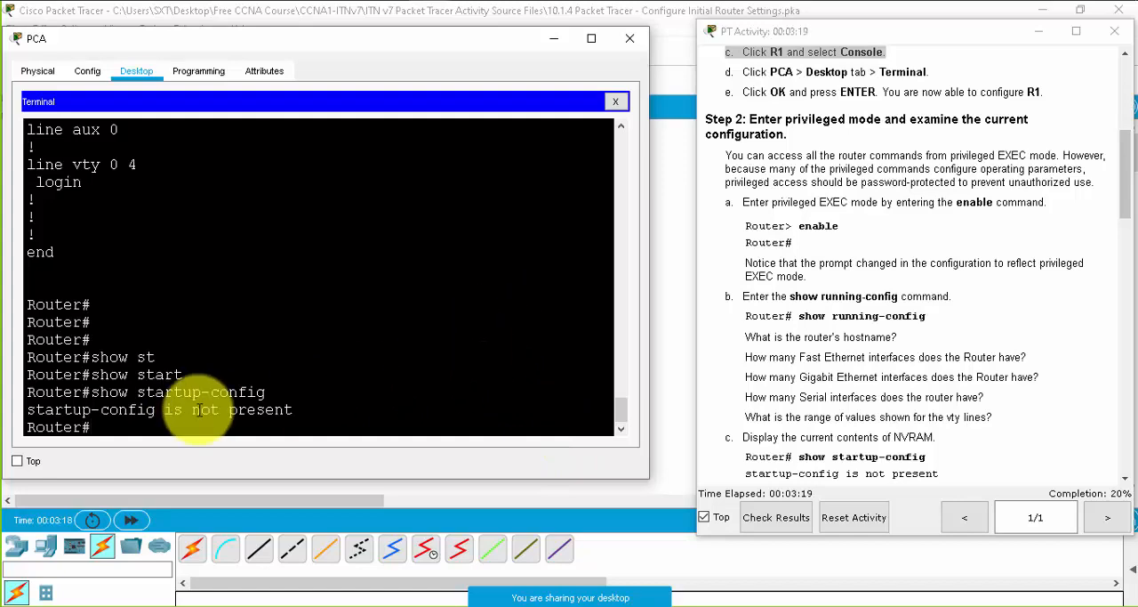
- Read on to Part 2, Step 1 of the instructions and enter global configuration mode with the configure terminal command
scroll(934, 352, "down", 2)
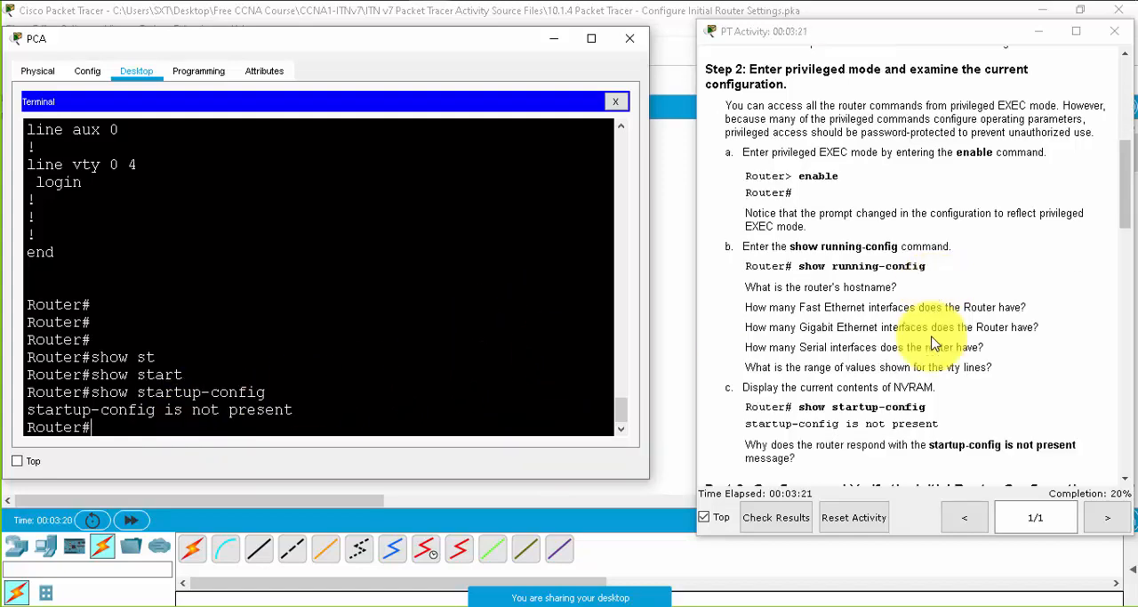
left_click_drag(879, 373, 814, 386)
scroll(892, 356, "down", 3)
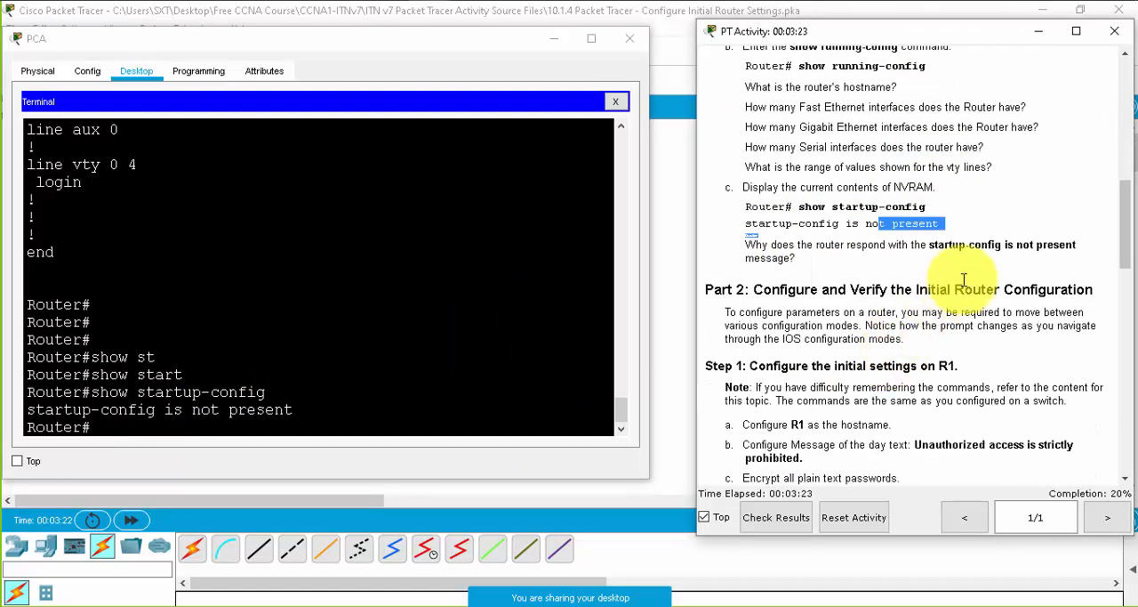
scroll(934, 352, "down", 2)
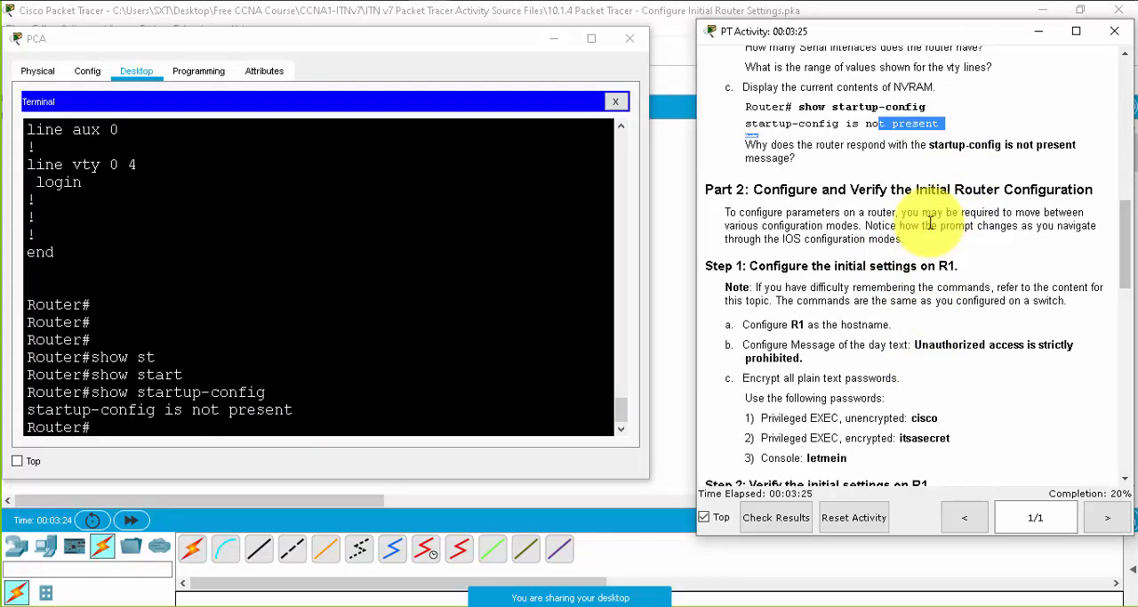
scroll(924, 352, "down", 2)
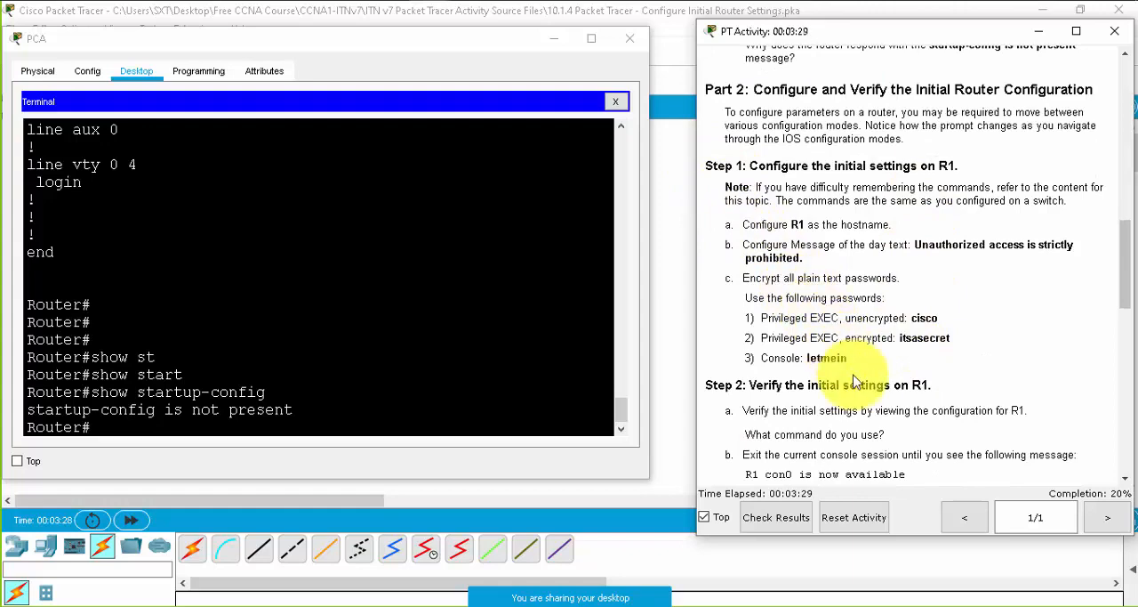
left_click(422, 392)
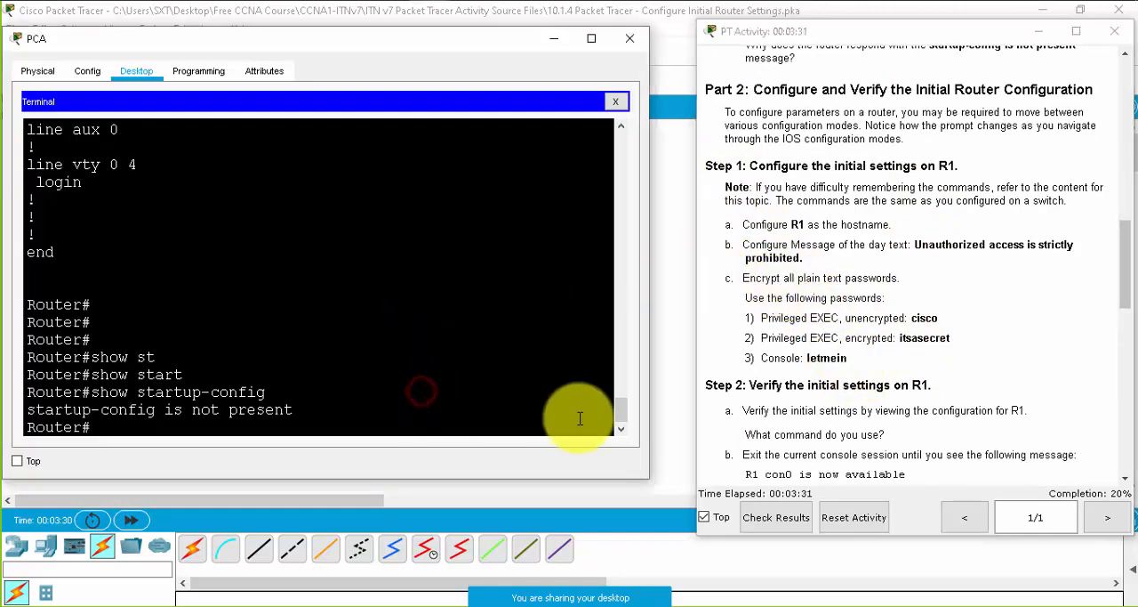
key("Return")
type("conf")
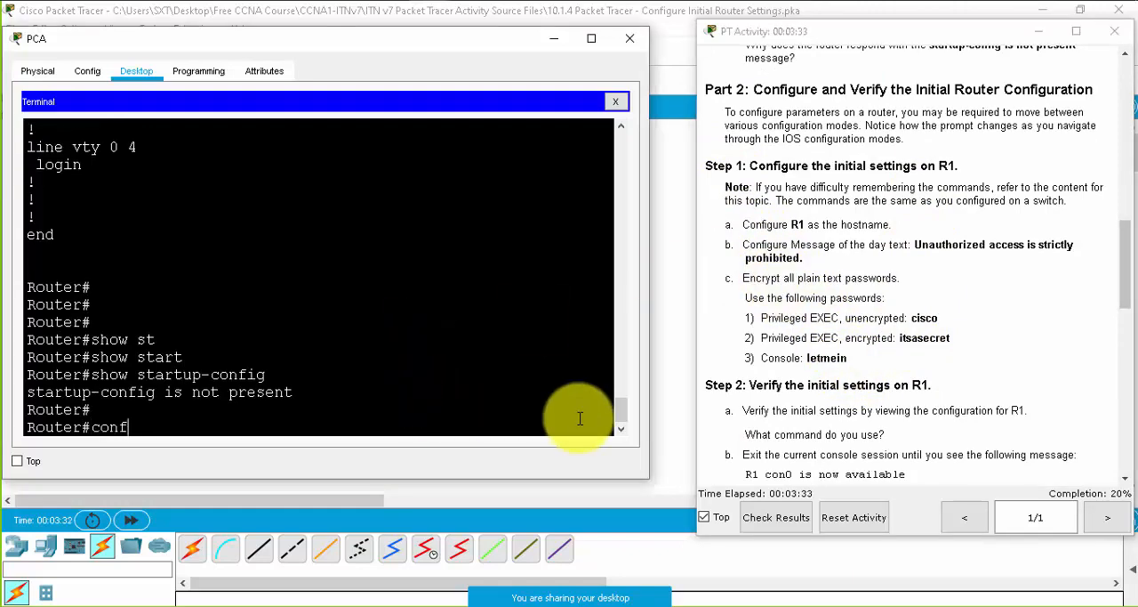
key("Tab")
type("ter")
key("Tab")
key("Return")
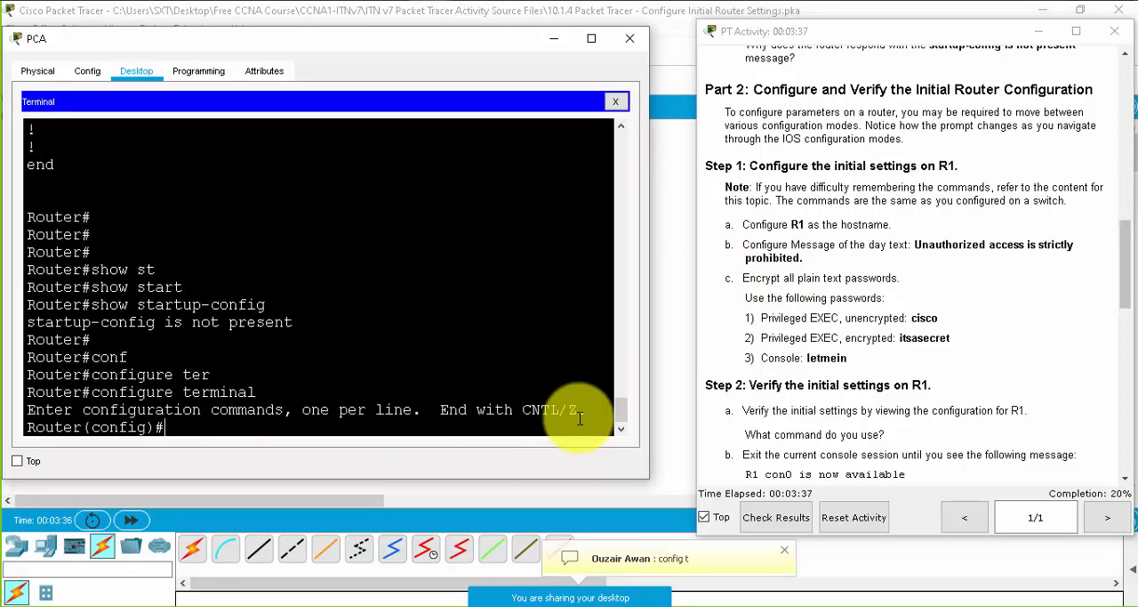
- Set the router's hostname to R1, as Step 1a of the instructions asks
left_click_drag(885, 225, 791, 224)
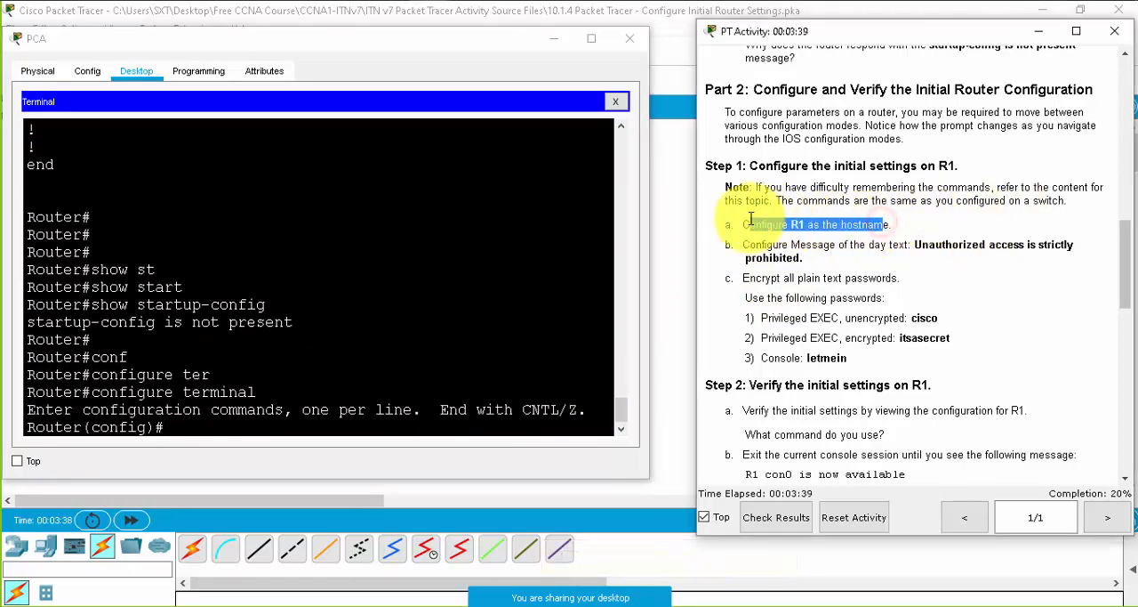
left_click(794, 223)
double_click(805, 225)
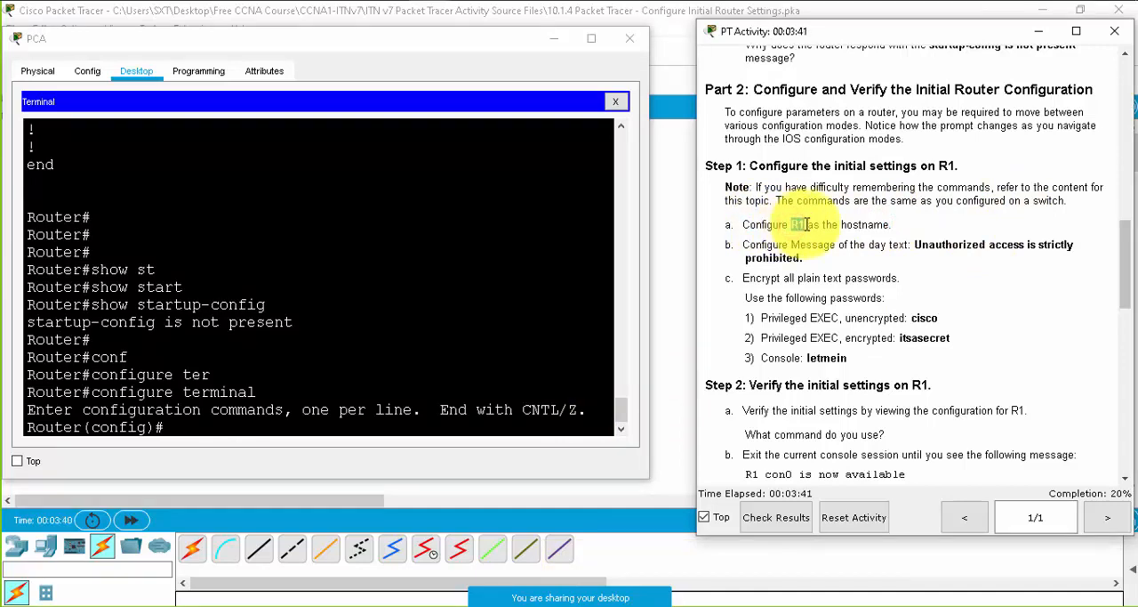
left_click(297, 432)
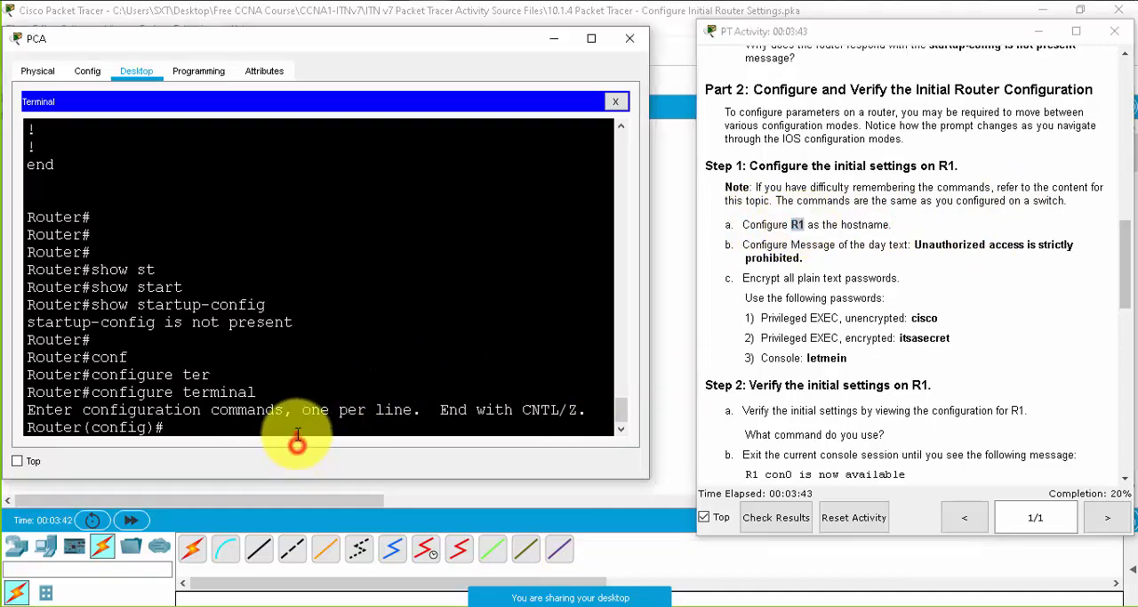
type("hos")
key("Tab")
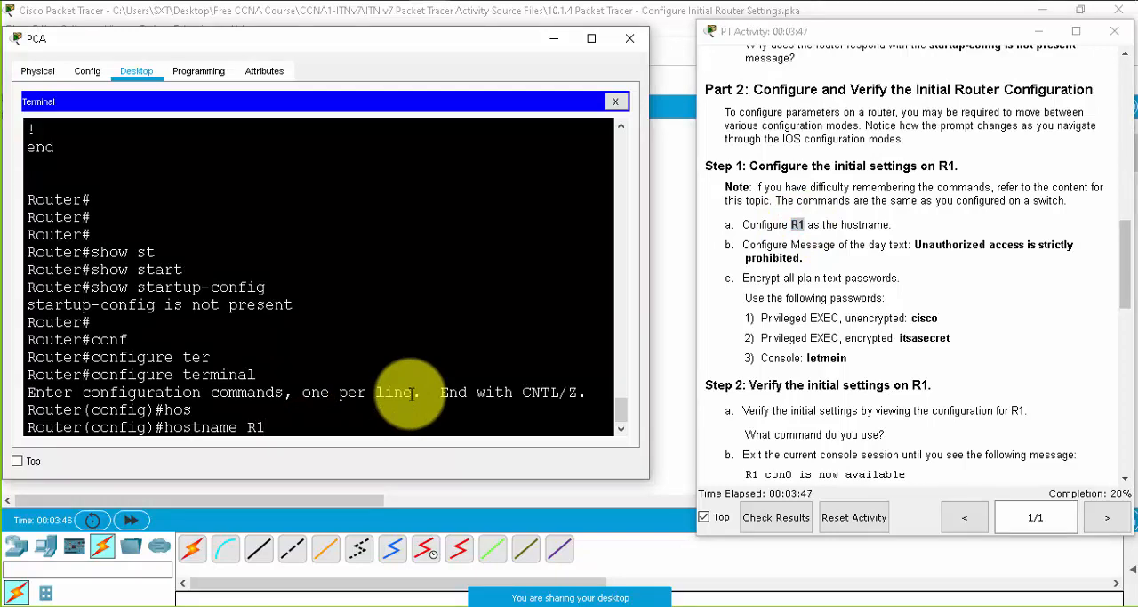
type("R1")
key("Return")
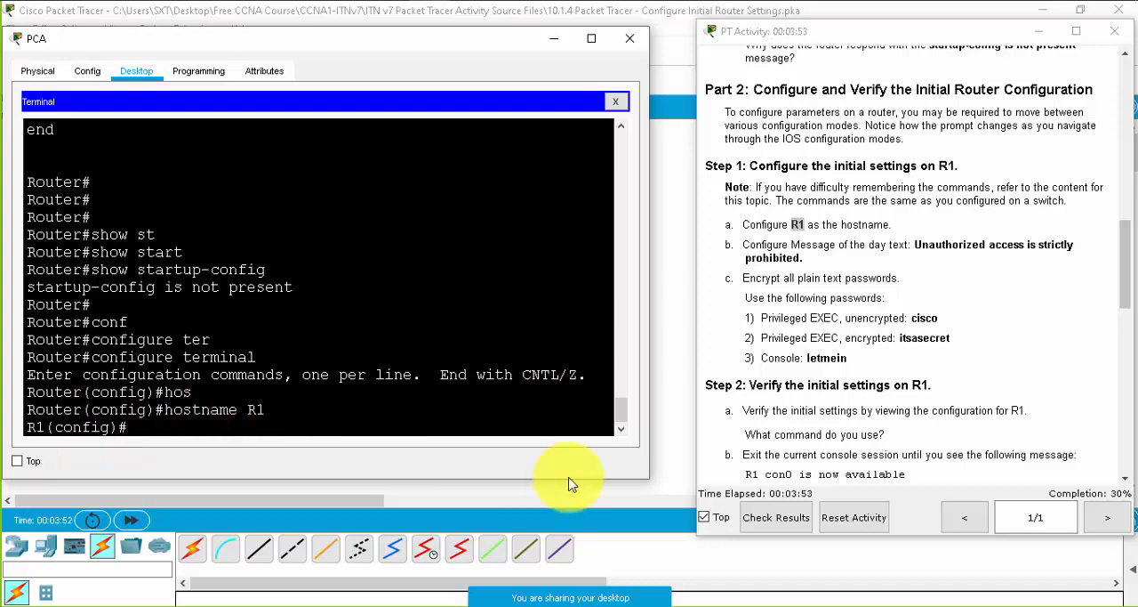
- Configure the message-of-the-day banner with the instructions' text "Unauthorized access is strictly prohibited." using the banner motd command
key("Tab")
type("mo")
key("Tab")
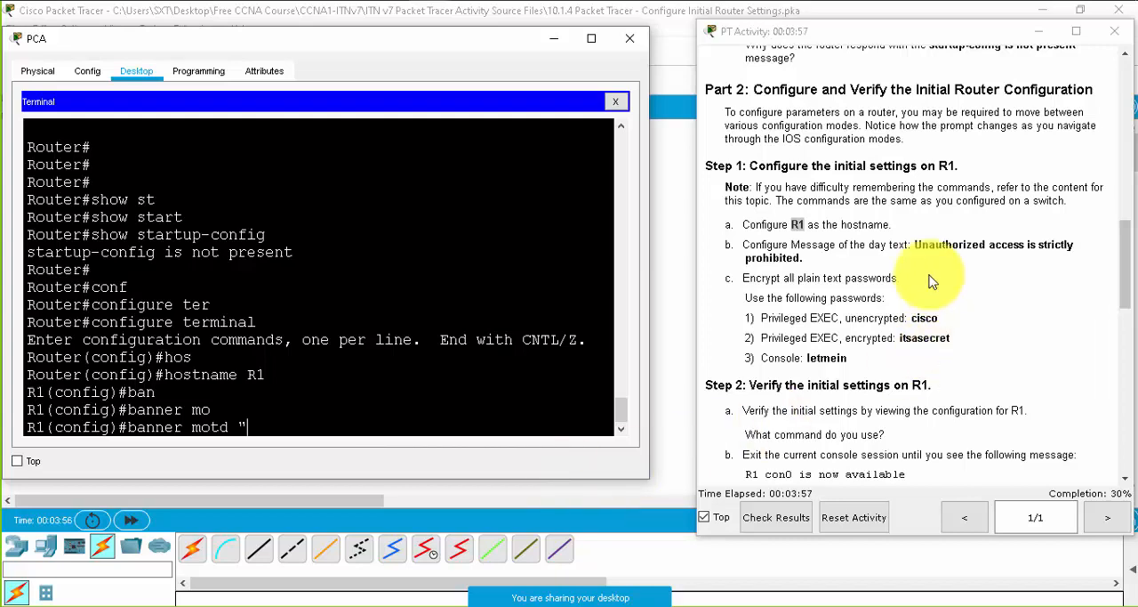
left_click_drag(914, 243, 851, 262)
key("ctrl+c")
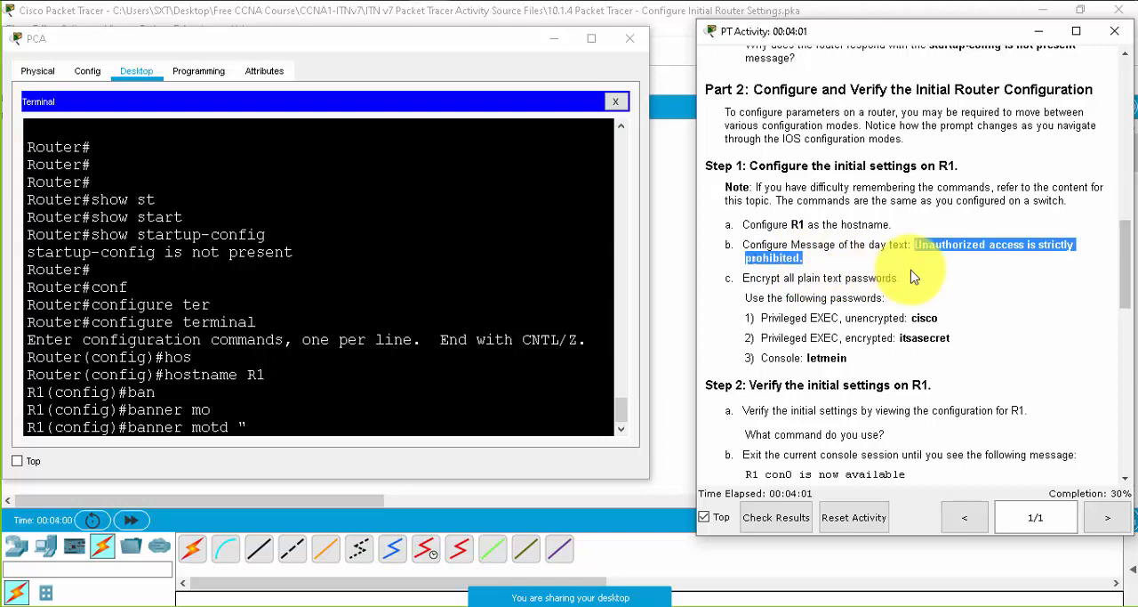
right_click(266, 442)
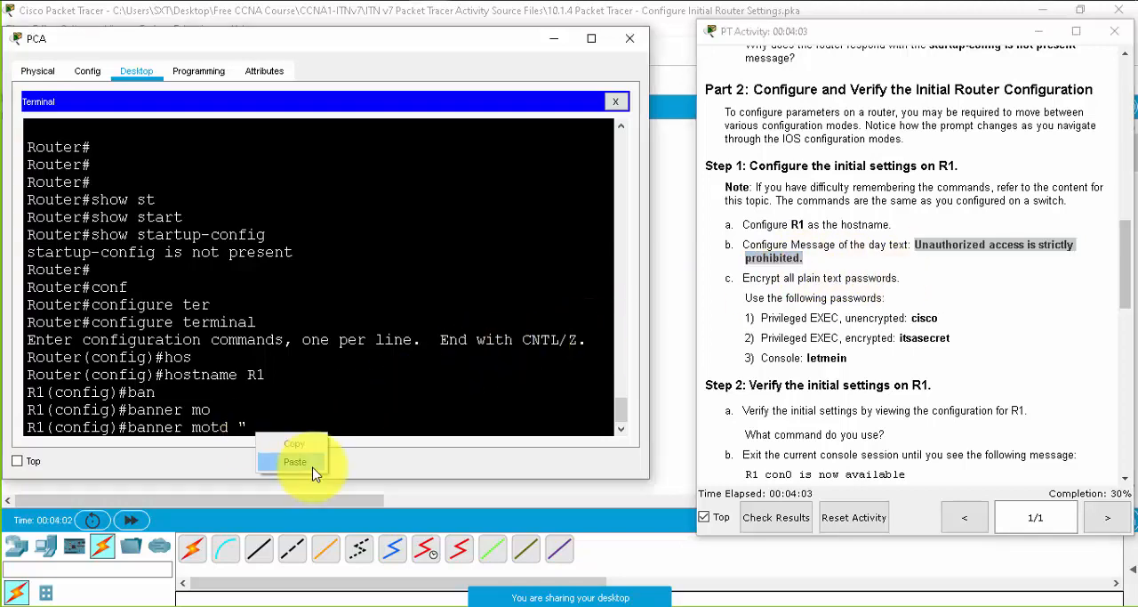
left_click(305, 454)
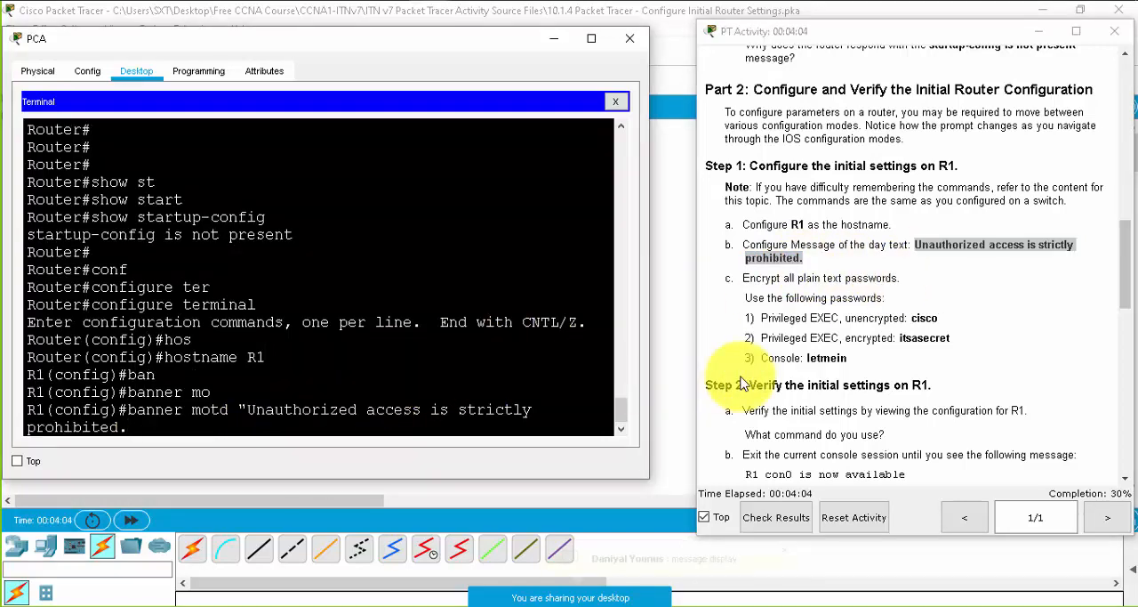
type("\"")
key("Return")
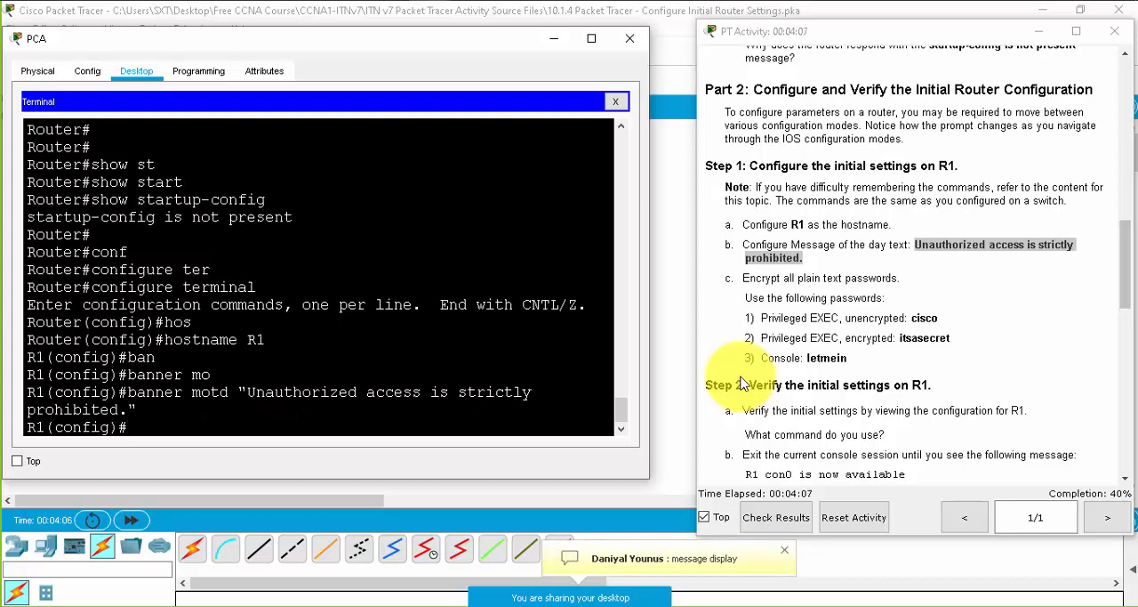
- Encrypt all plain text passwords on R1 with the service password-encryption command
left_click(810, 277)
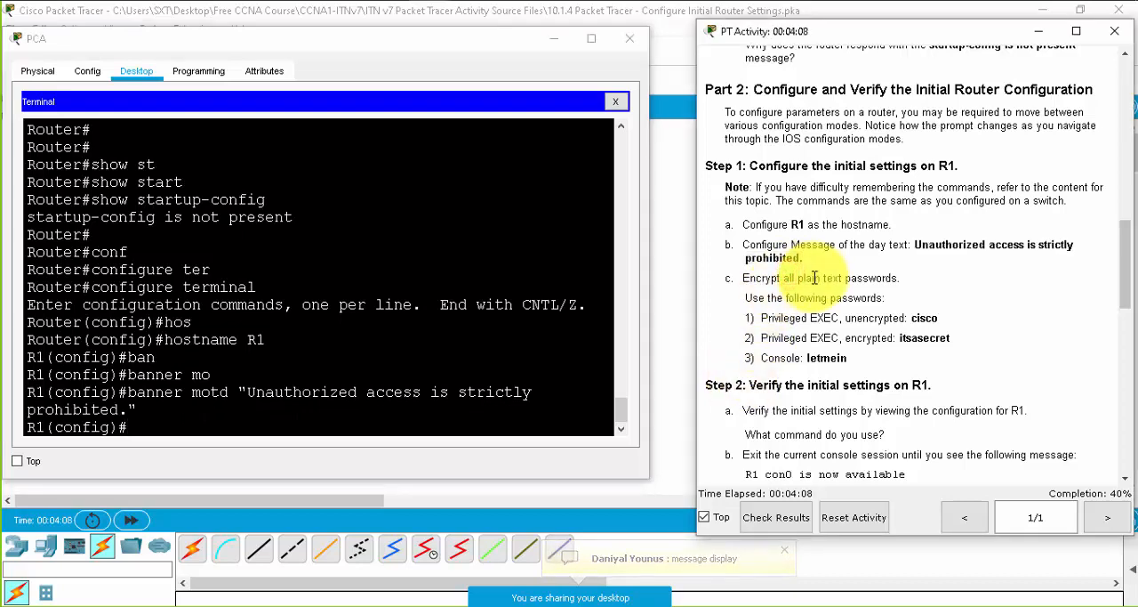
left_click(331, 417)
type("ser")
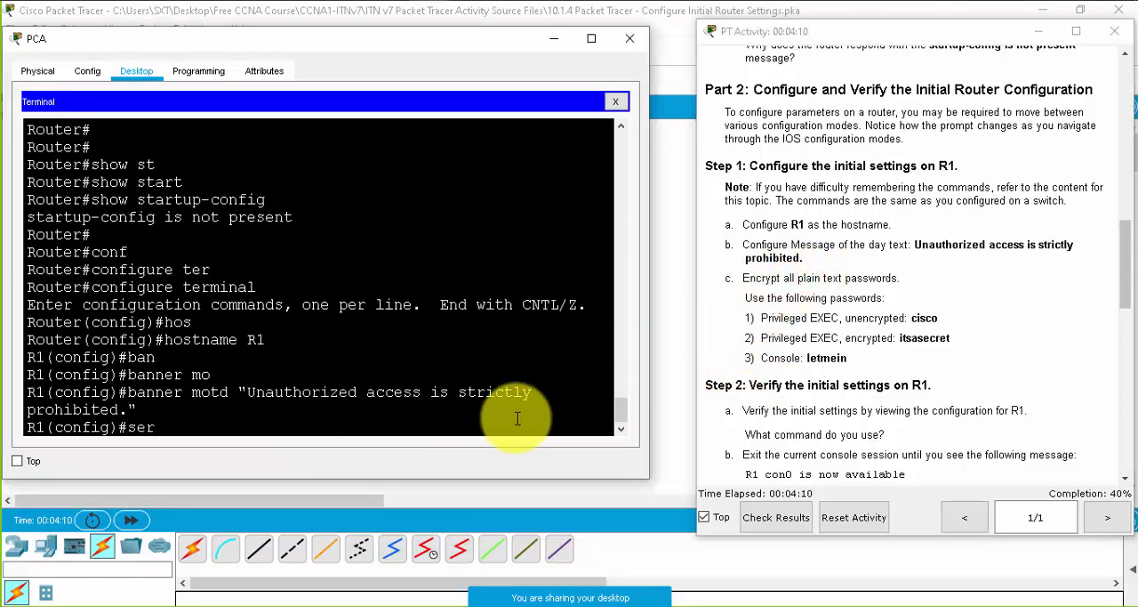
key("Tab")
type("pas")
key("Tab")
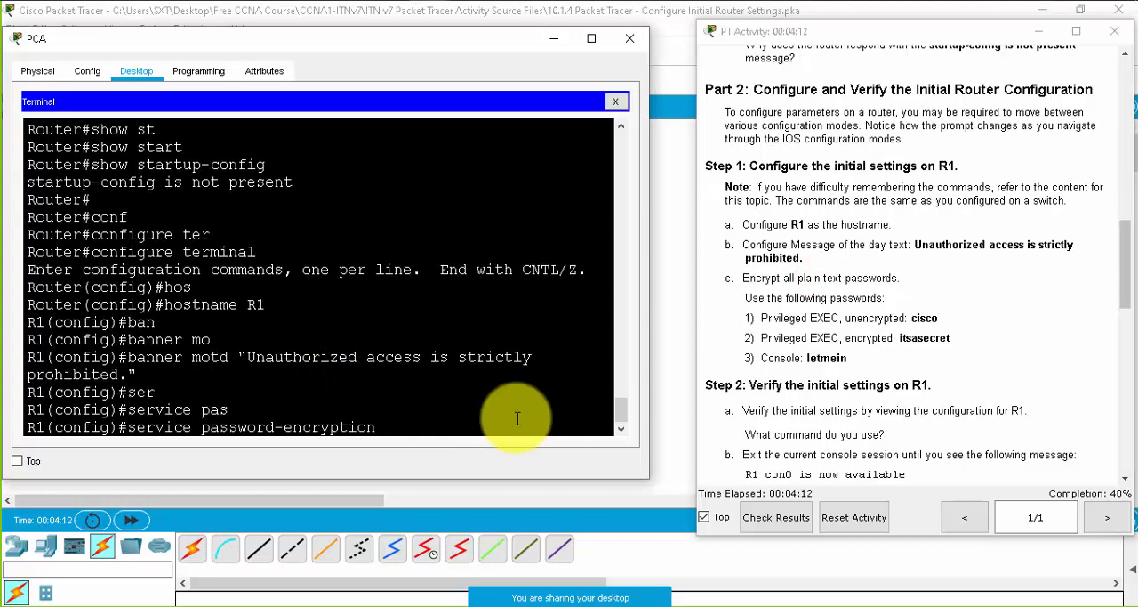
key("Return")
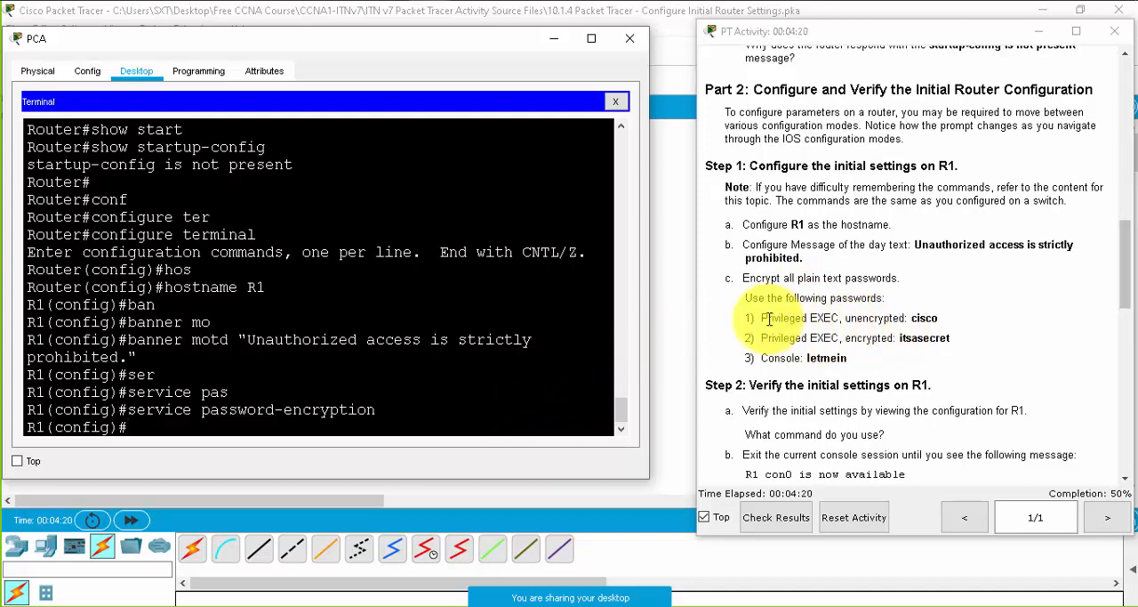
- Set the unencrypted privileged EXEC password listed in the instructions with the enable password command
left_click_drag(766, 318, 939, 317)
left_click(311, 411)
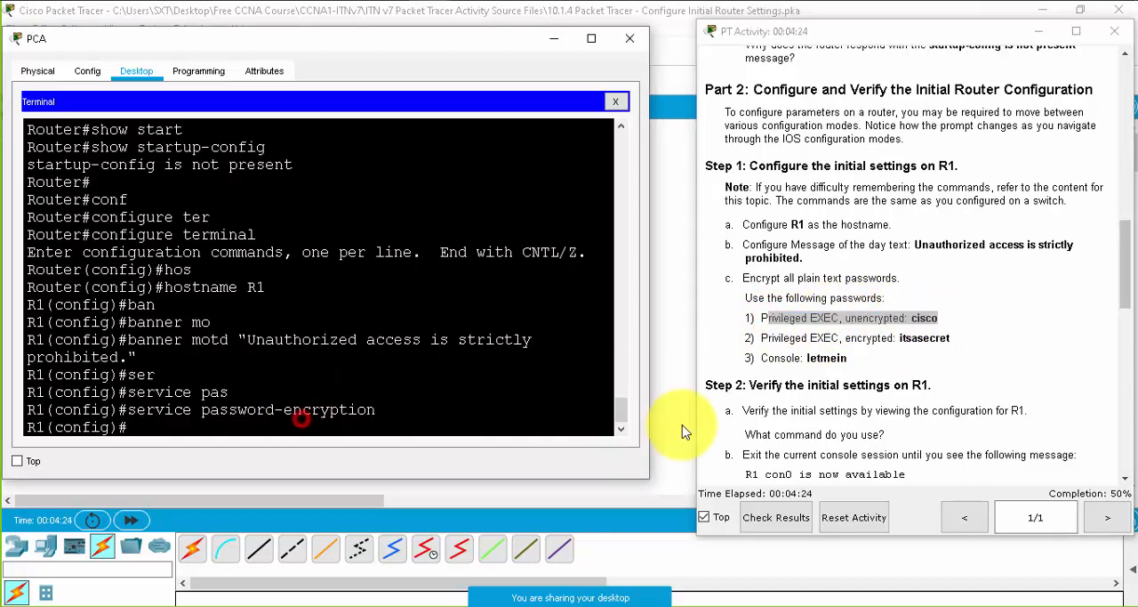
type("en")
key("Tab")
type("a")
key("Tab")
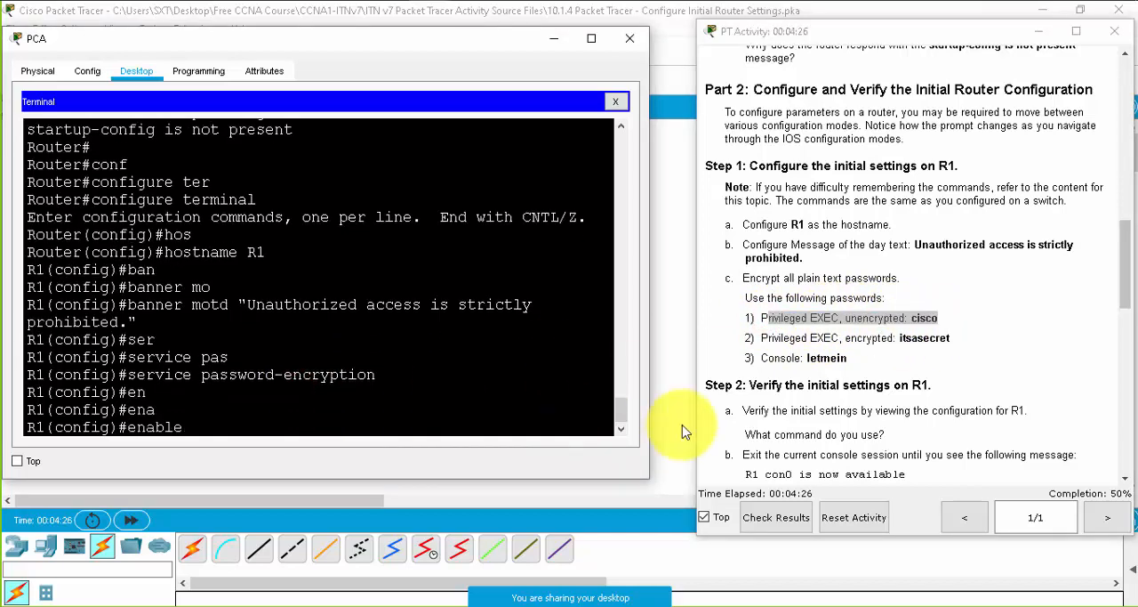
type("pas")
key("Tab")
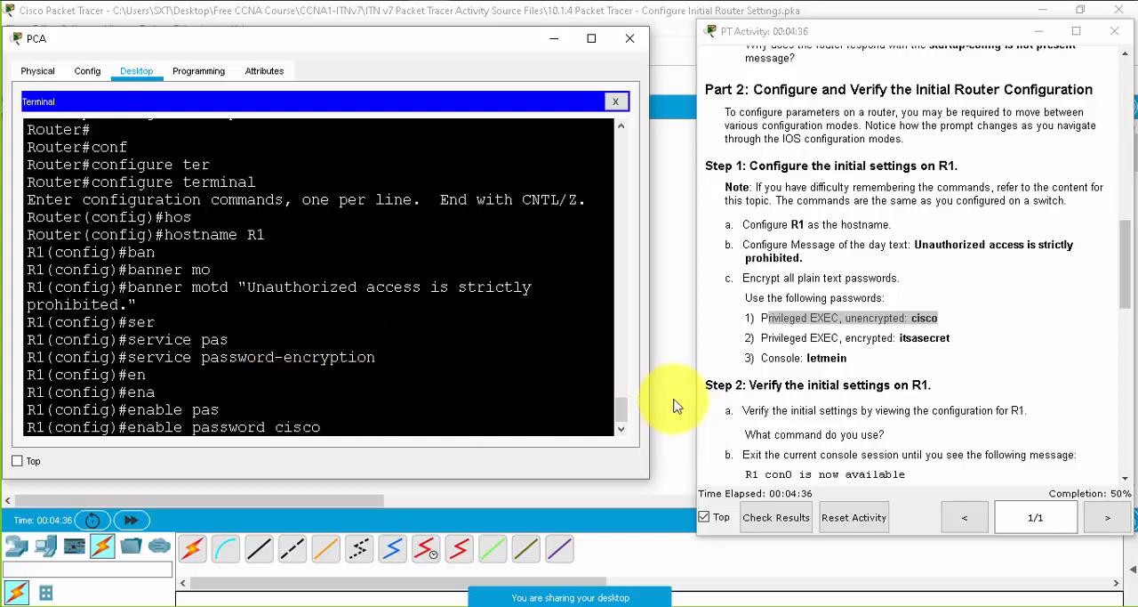
key("Return")
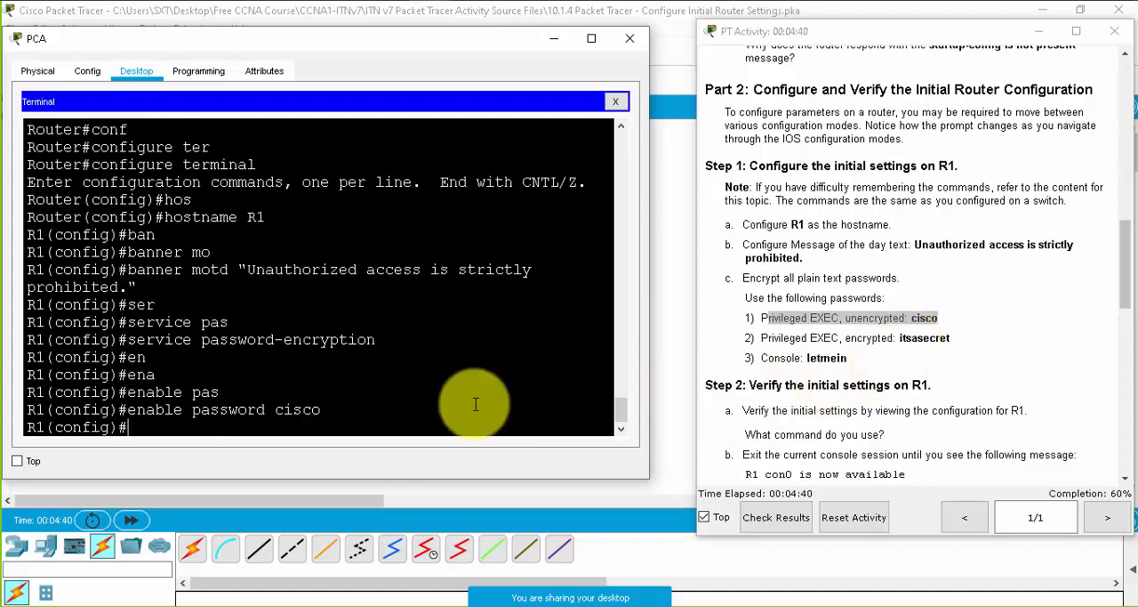
- Set the encrypted privileged EXEC password listed in the instructions with the enable secret command
double_click(869, 338)
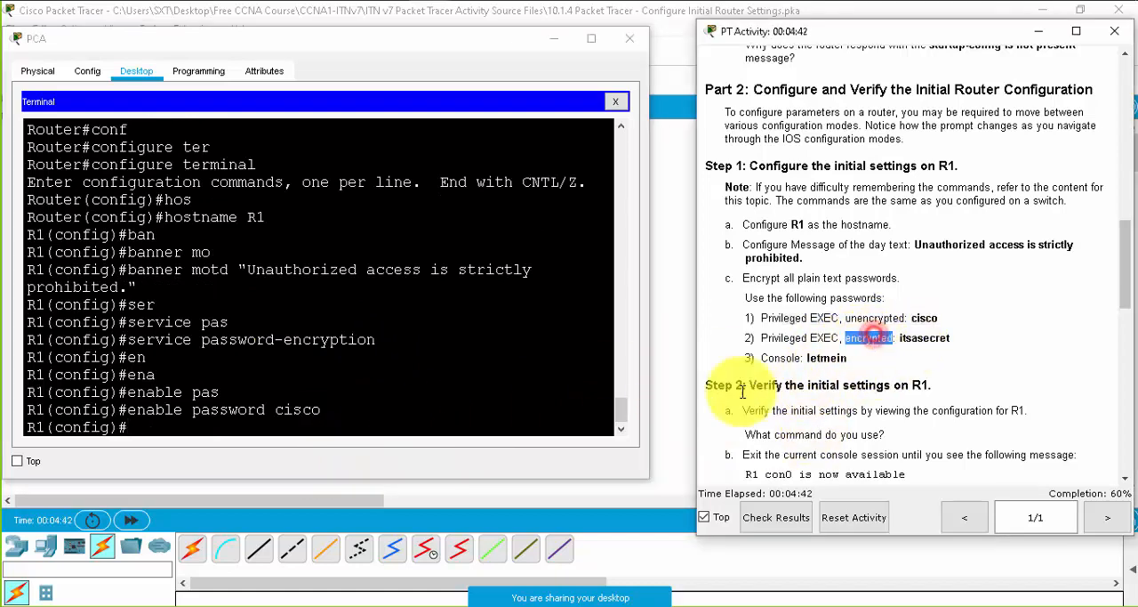
left_click(330, 426)
type("en")
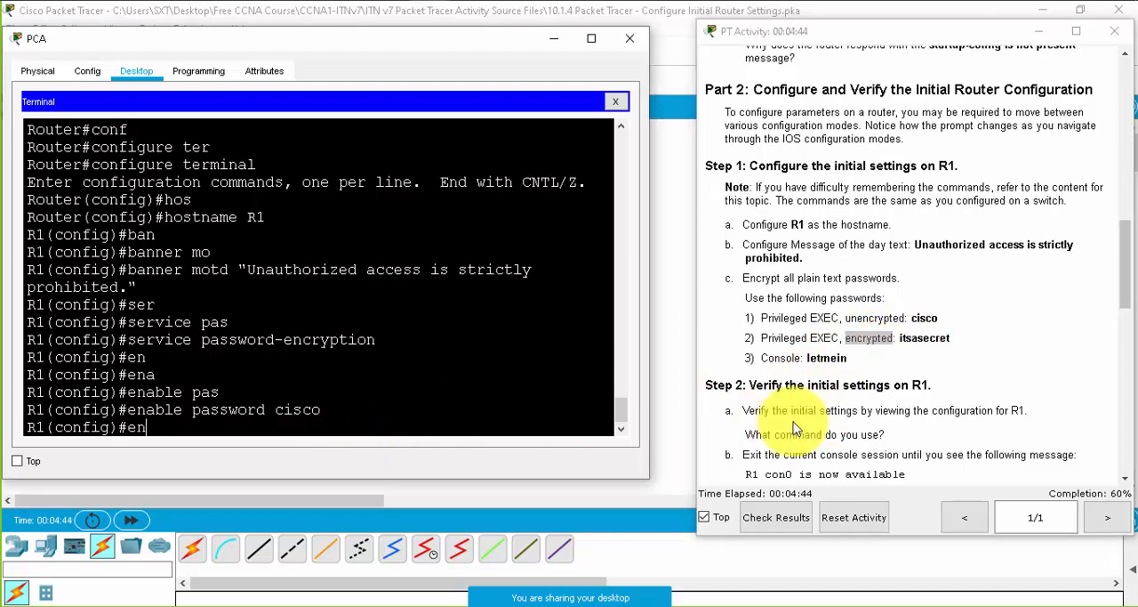
type("a")
key("Tab")
type("se")
key("Tab")
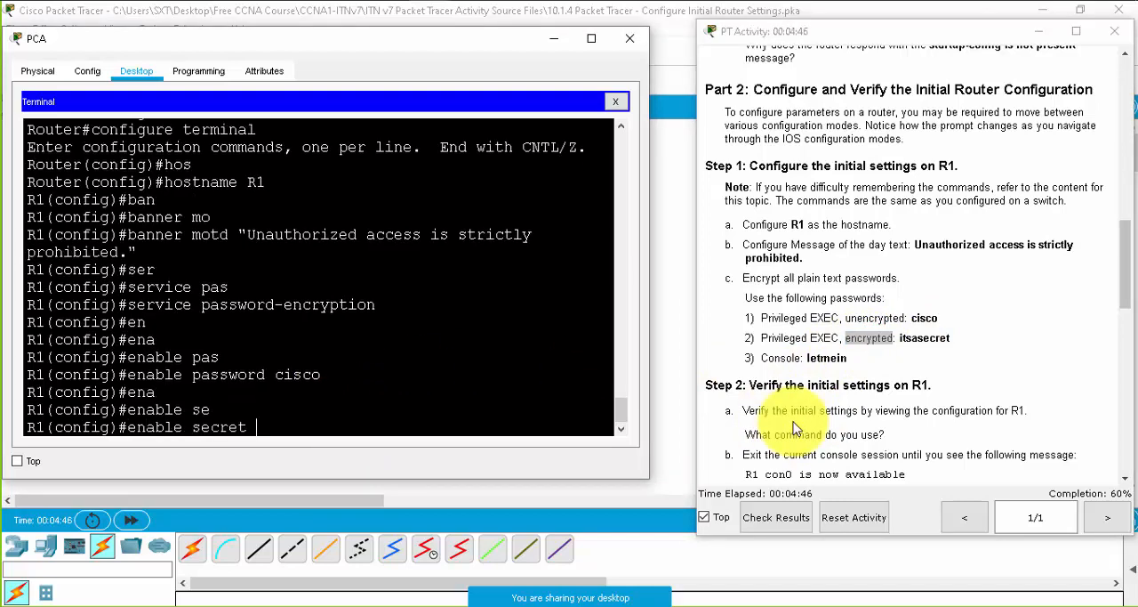
type("itsasecret")
key("Return")
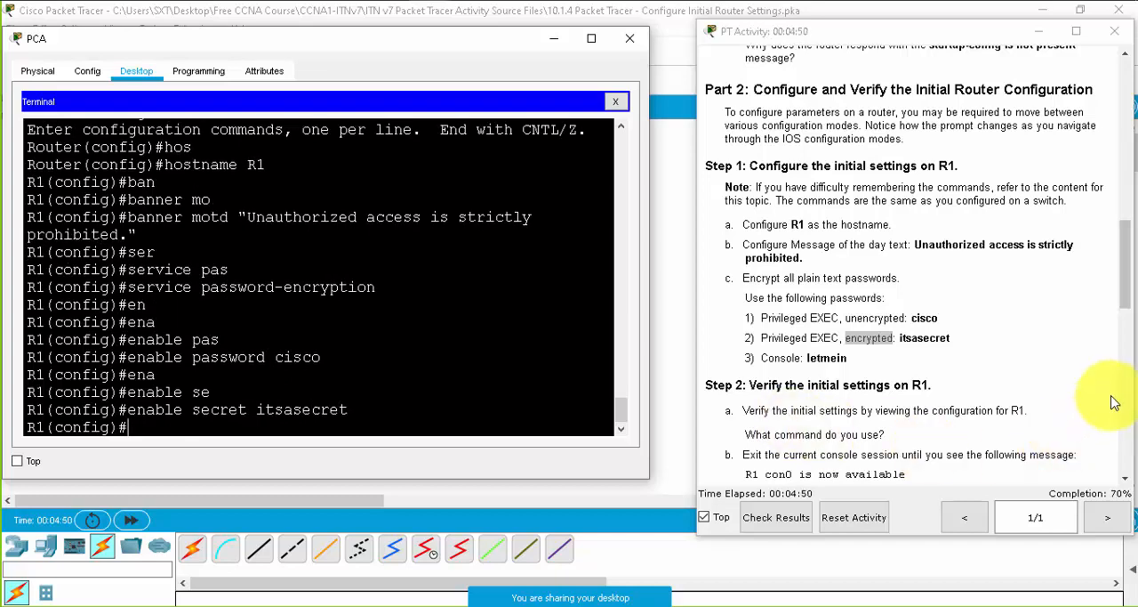
- Enter line configuration mode for console 0 with the line console 0 command
left_click_drag(950, 339, 759, 378)
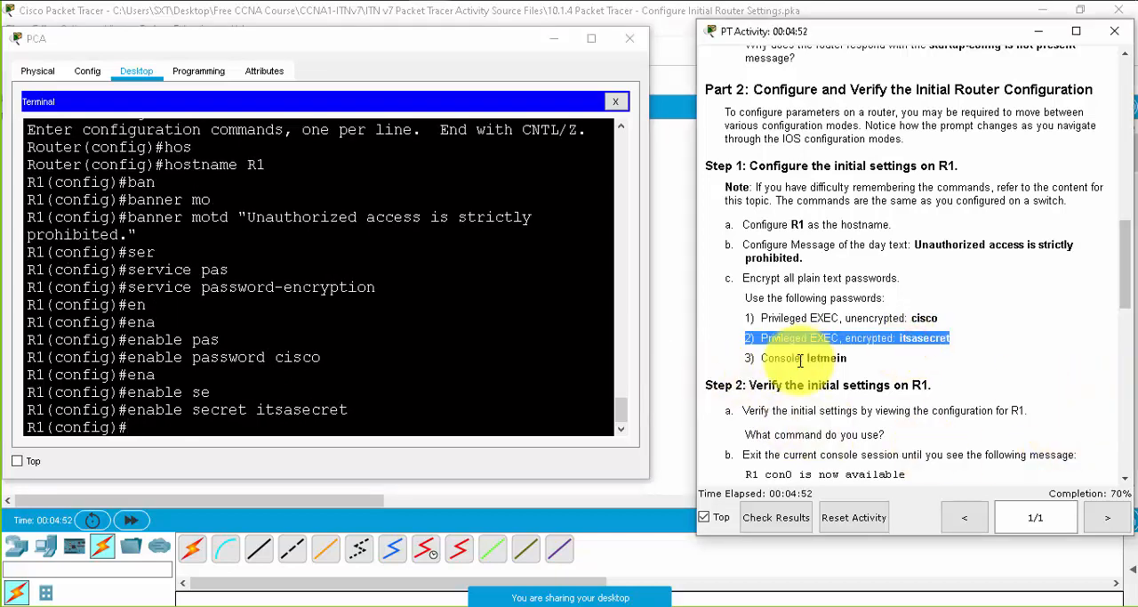
triple_click(796, 360)
left_click(815, 360)
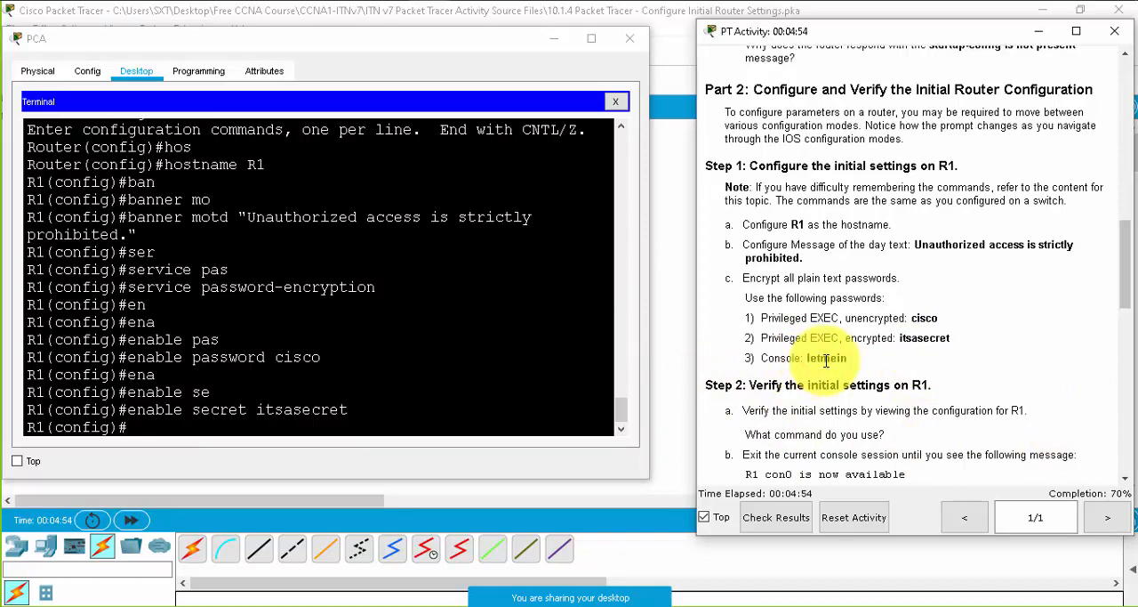
left_click(451, 421)
type("lin")
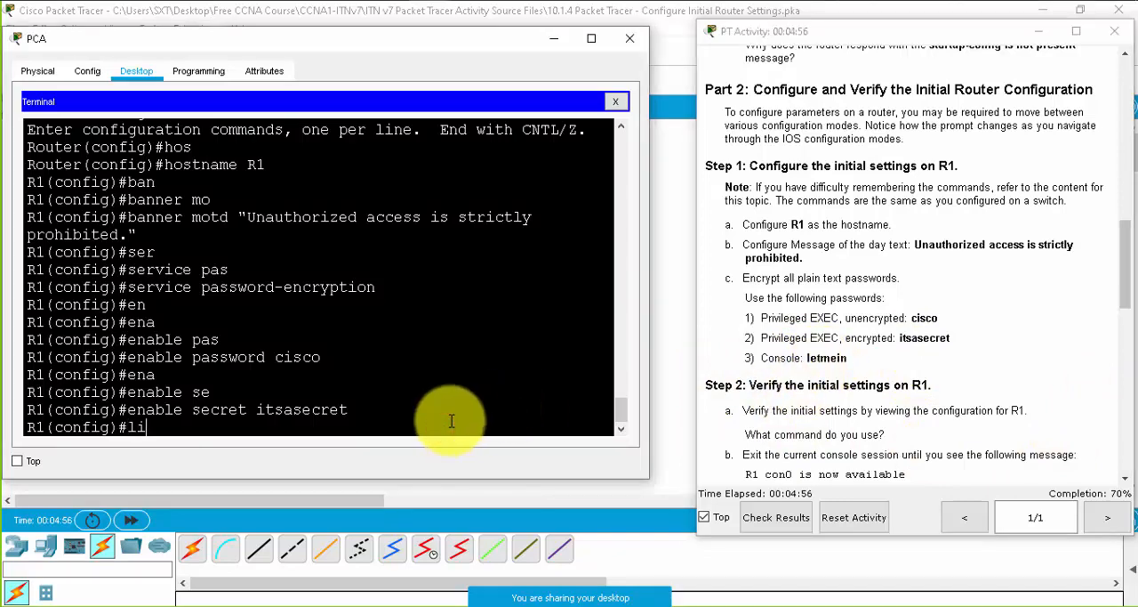
key("Tab")
type("con")
key("Tab")
type("0")
key("Return")
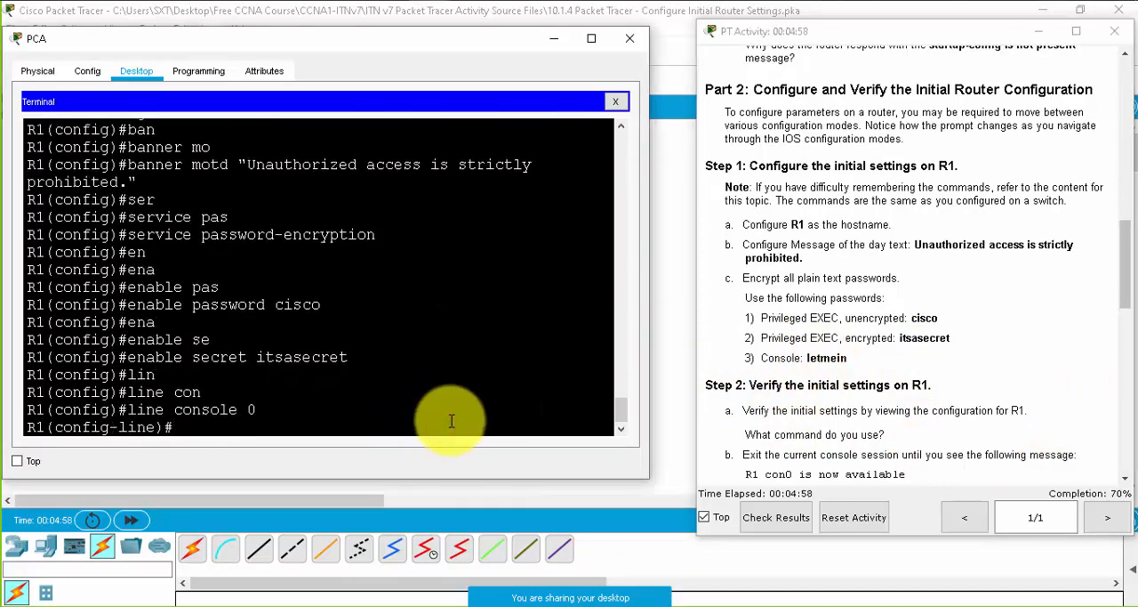
- Set the console line password listed in the instructions and require it at sign-in with the login command
type("pas")
key("Tab")
type("le")
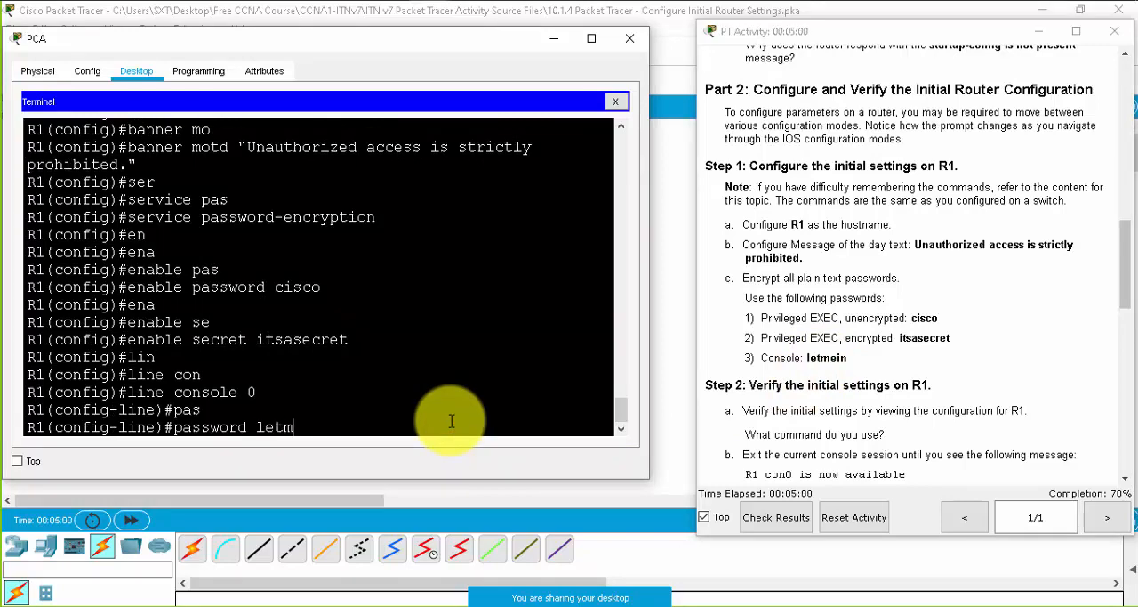
type("tmein")
key("Return")
type("lo")
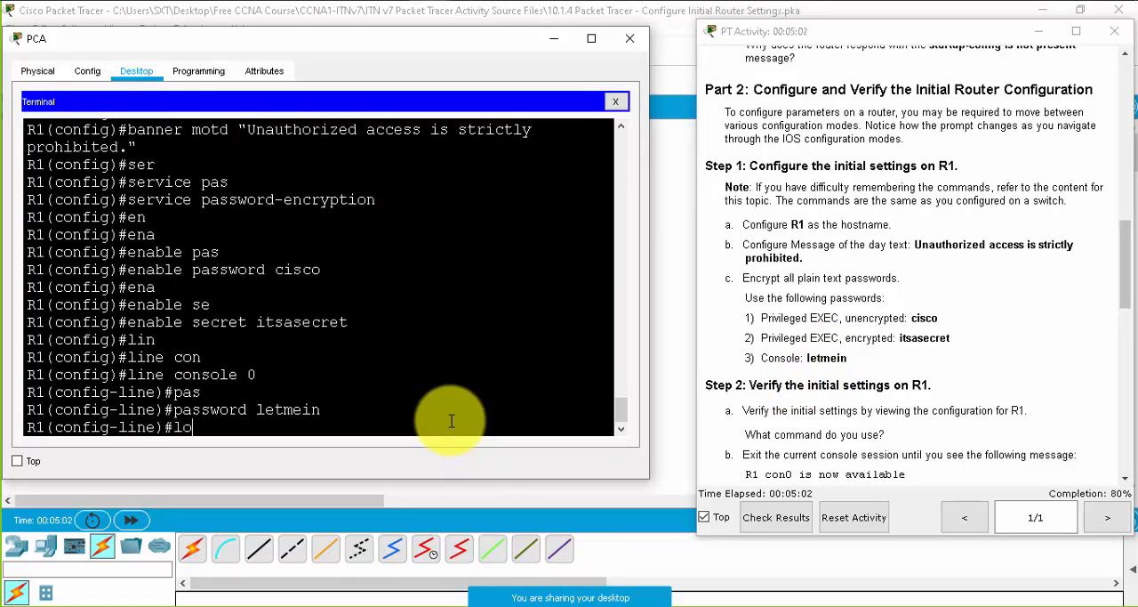
type("gin")
key("Return")
- Leave line configuration mode and return to the privileged EXEC prompt with the end command
type("en")
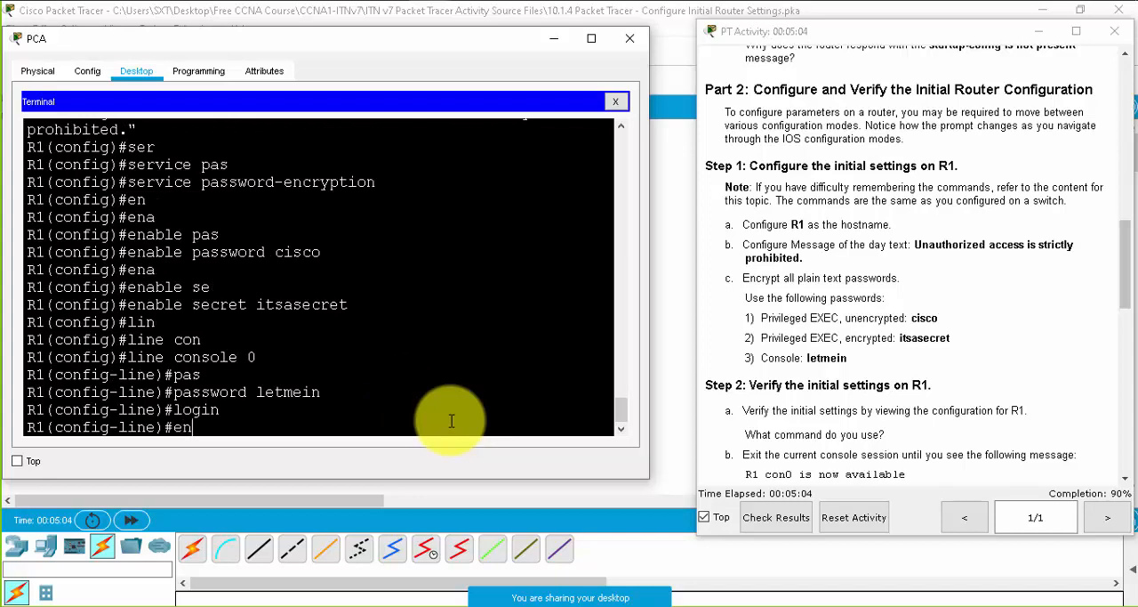
type("d")
key("Return")
key("Return")
key("Return")
key("Return")
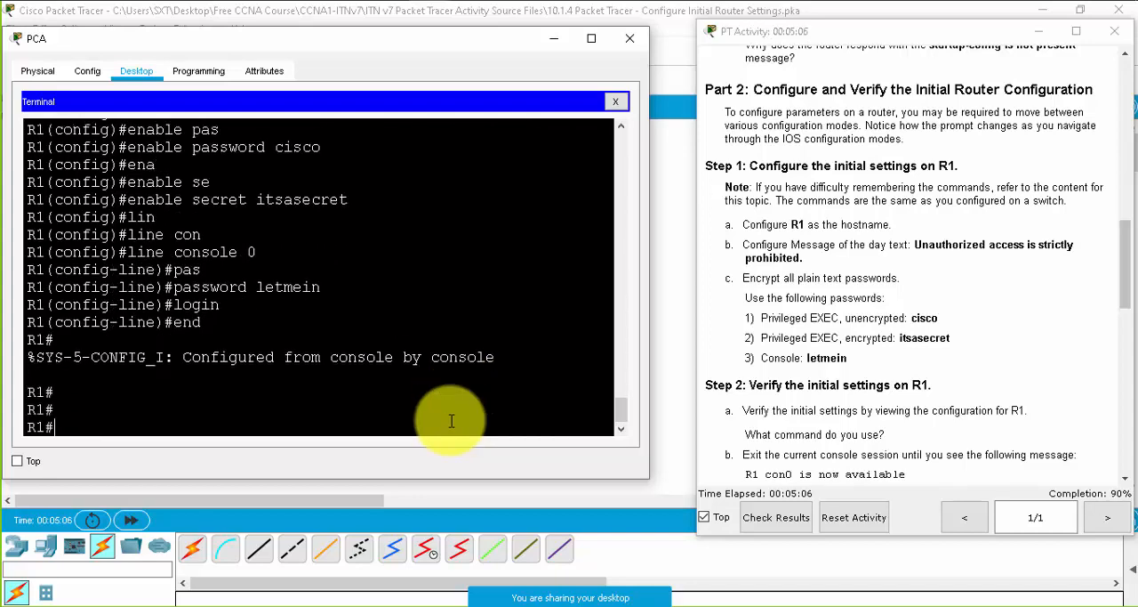
- Exit R1's current console session with the exit command and restart it up to the user access verification prompt
left_click_drag(845, 358, 726, 189)
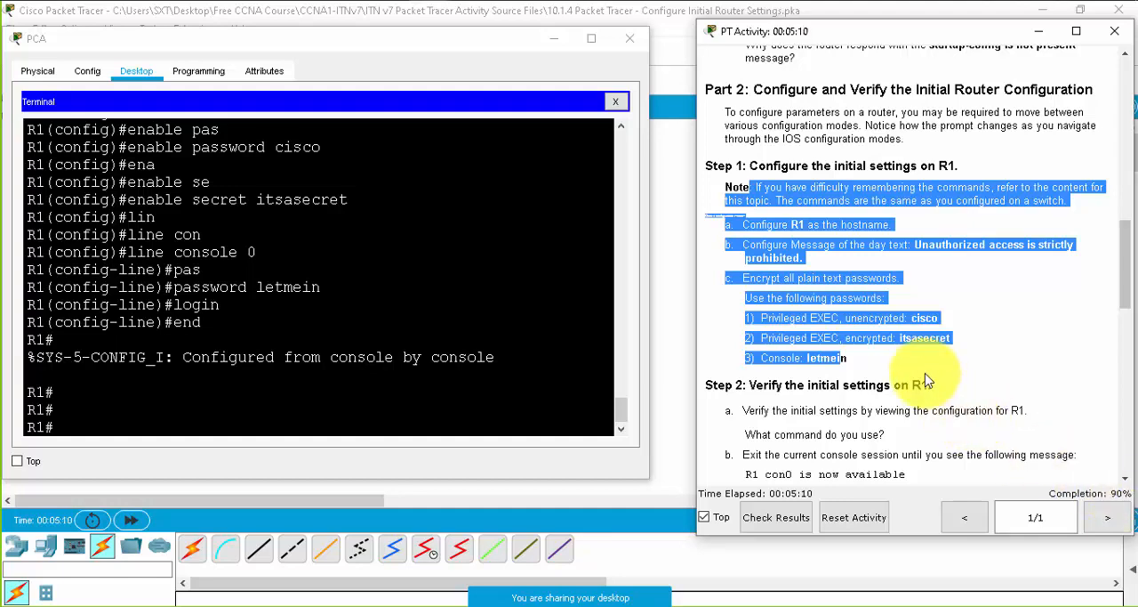
scroll(925, 381, "down", 2)
scroll(889, 378, "down", 2)
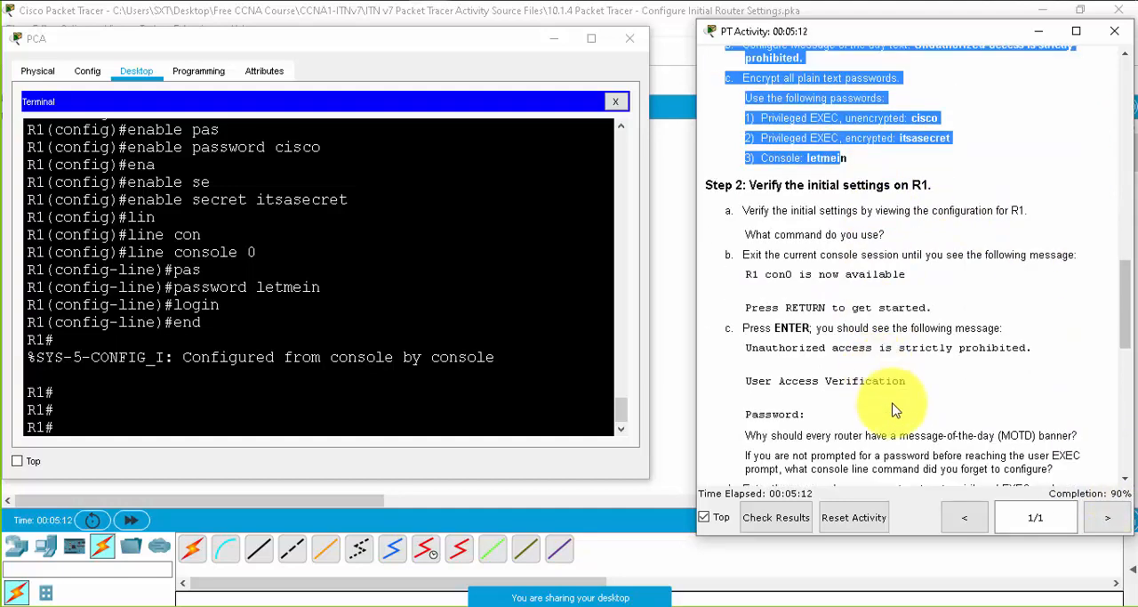
left_click_drag(805, 289, 873, 349)
scroll(920, 435, "down", 2)
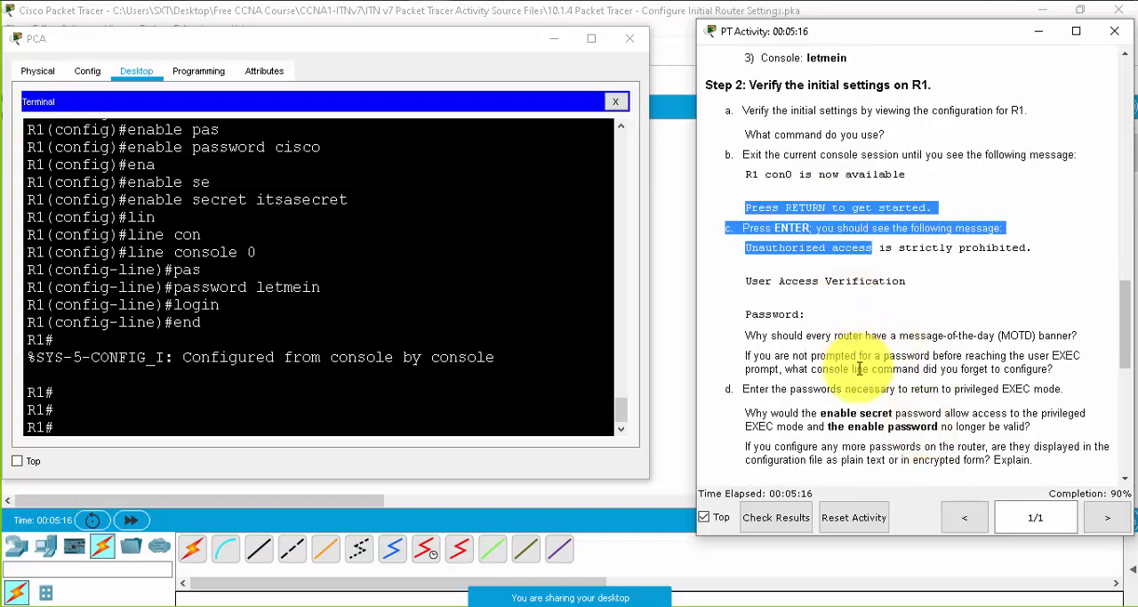
scroll(859, 370, "down", 3)
left_click(416, 349)
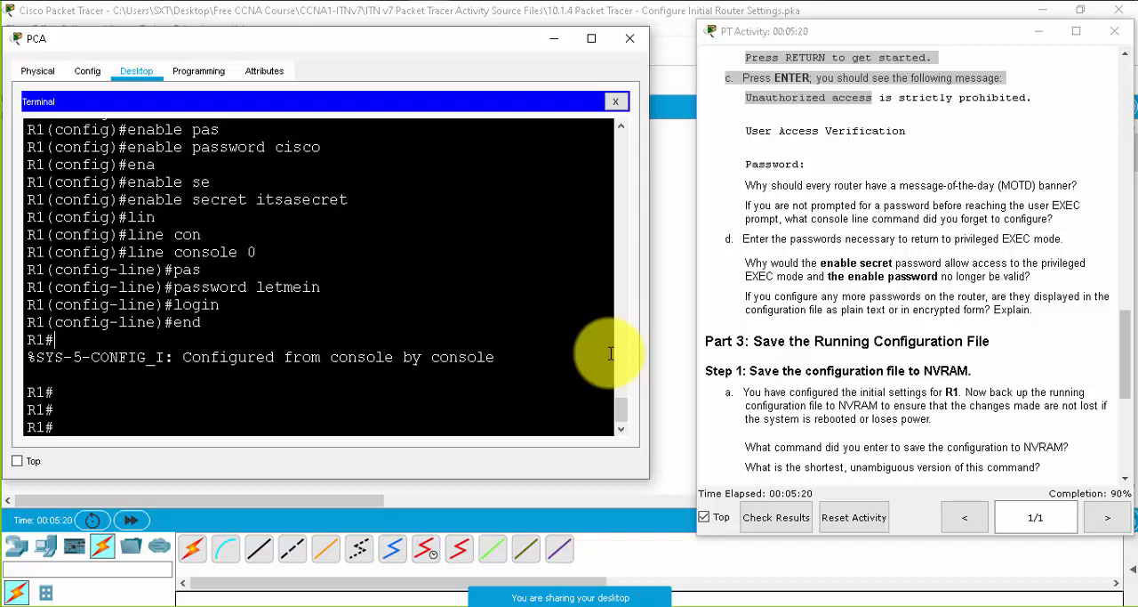
key("Return")
type("e")
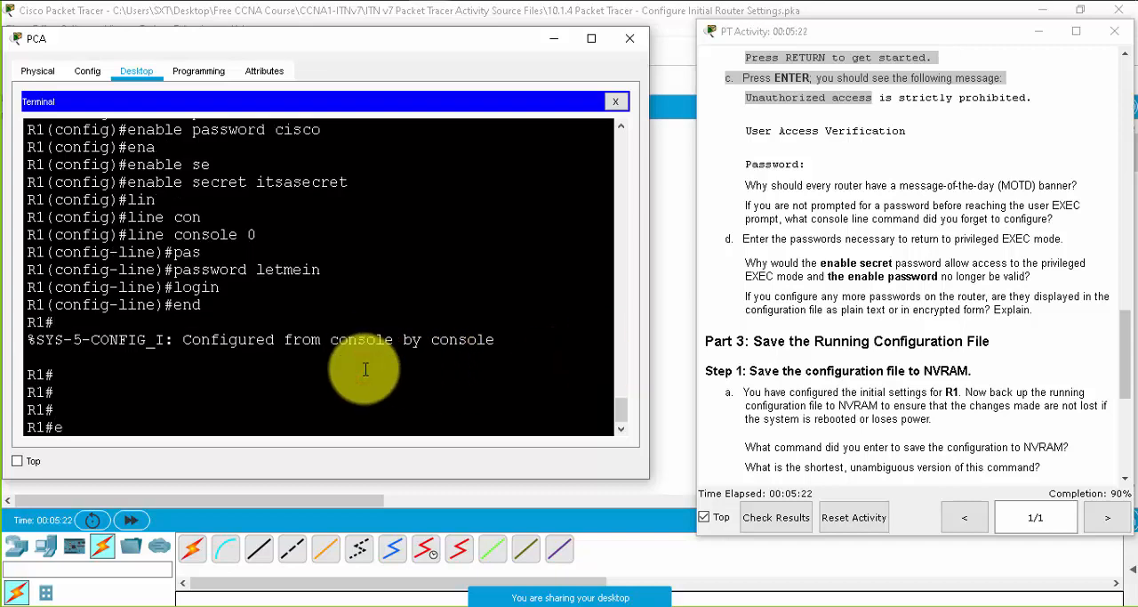
type("xit")
key("Return")
key("Return")
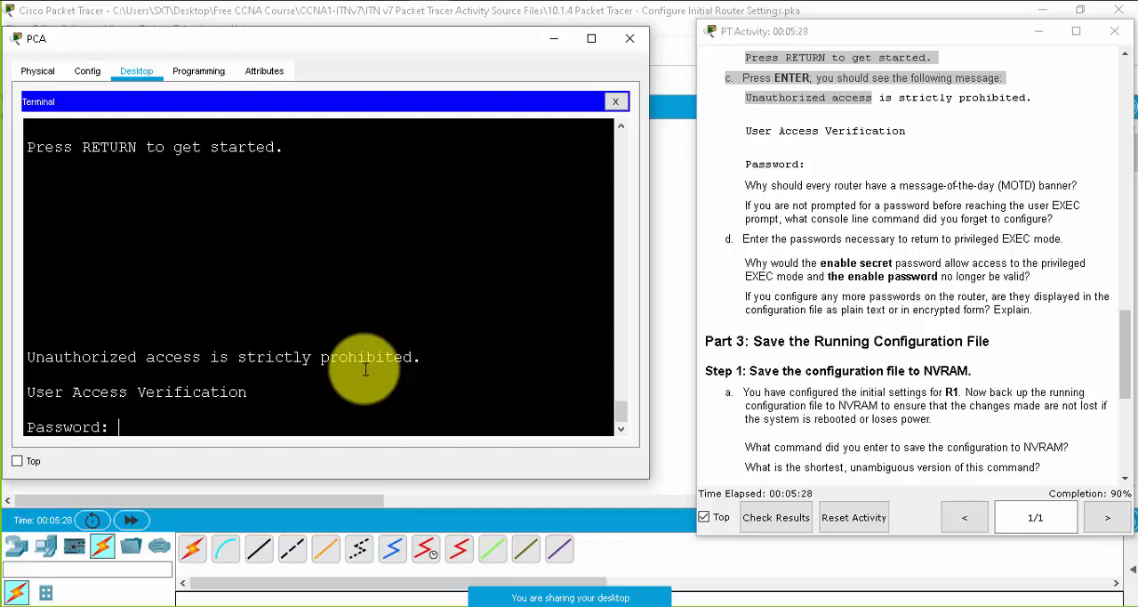
- Log in with the console password and return to privileged EXEC mode using the en command and the encrypted privileged EXEC password
key("Return")
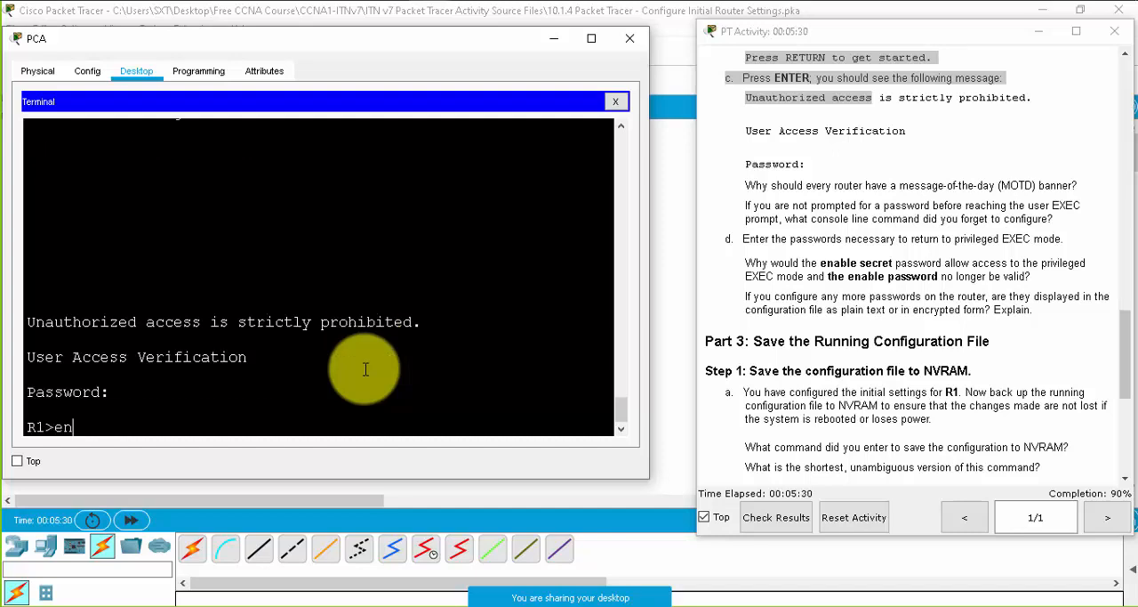
type("en")
key("Return")
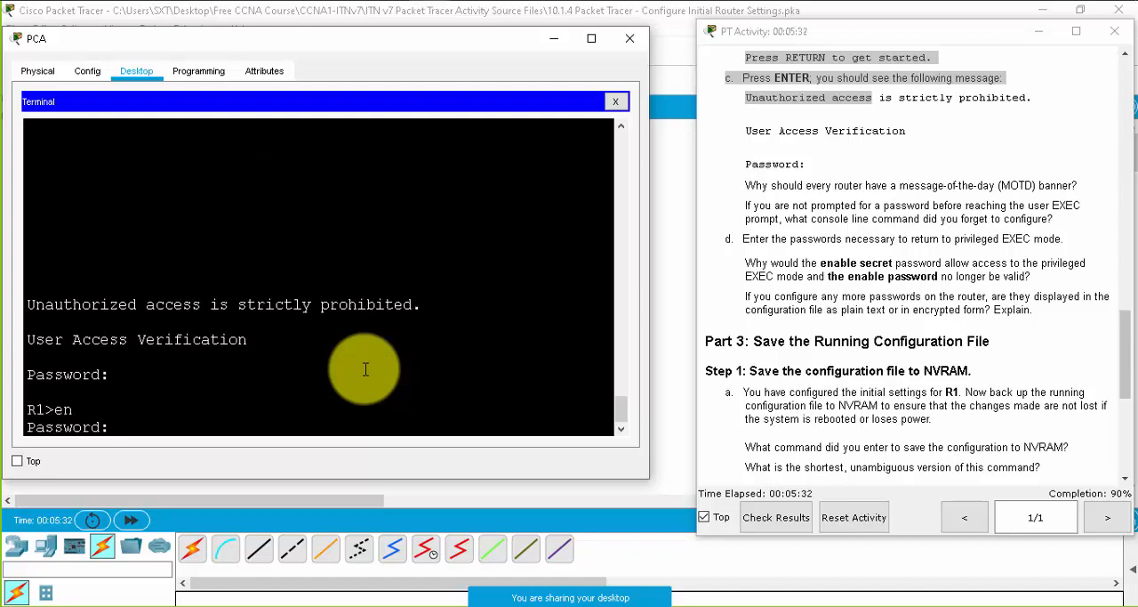
key("Return")
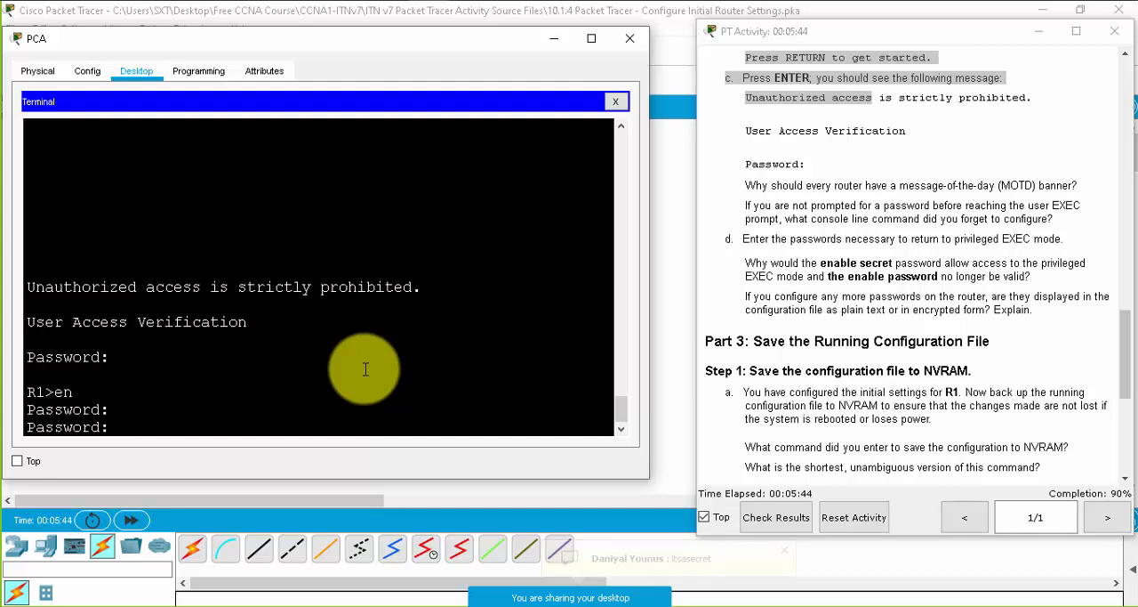
key("Return")
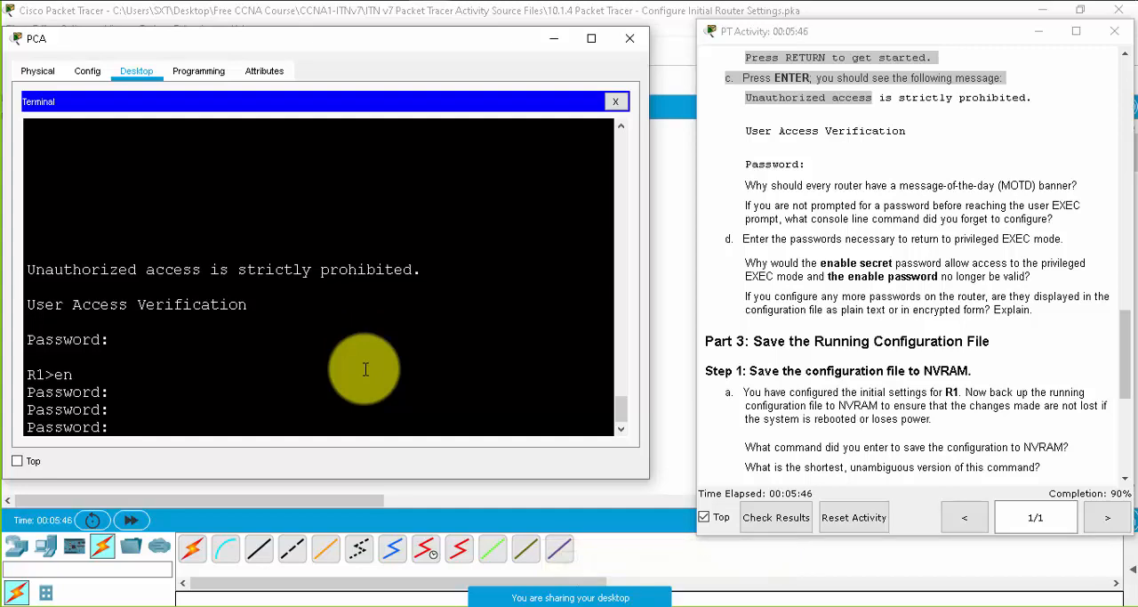
key("Return")
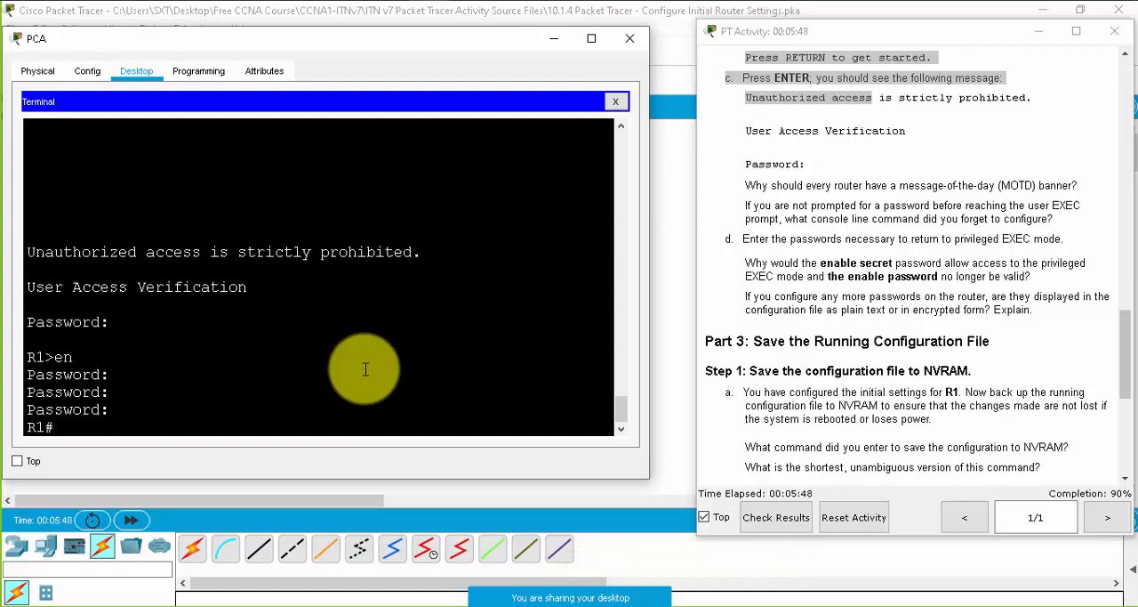
key("Return")
- Display R1's running configuration and page through it to the end to verify the hostname, passwords, banner and console line
scroll(892, 343, "down", 1)
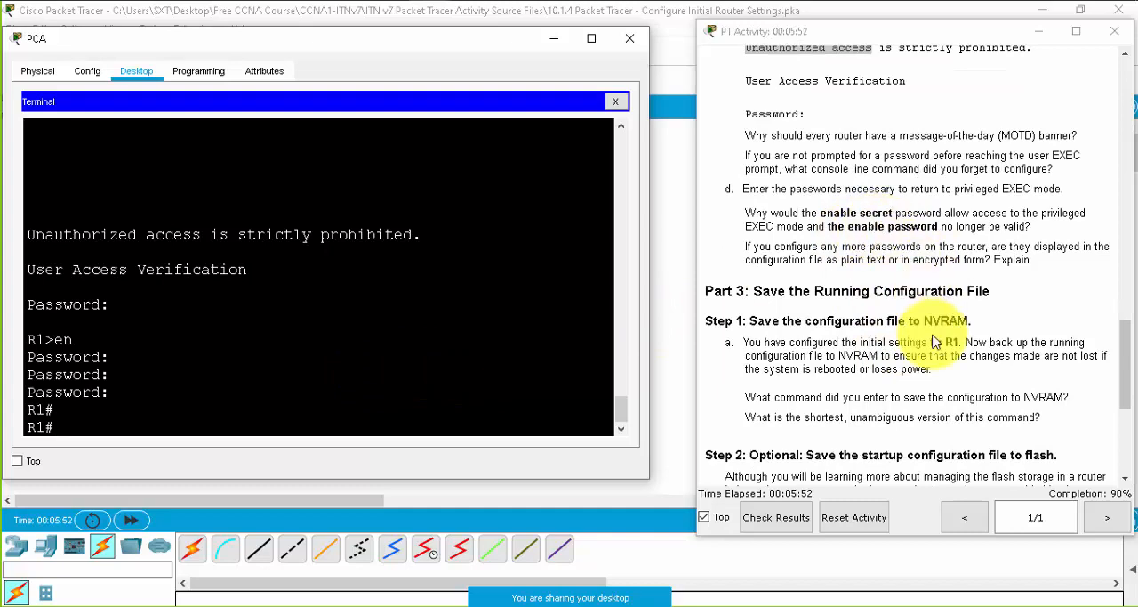
scroll(935, 334, "down", 3)
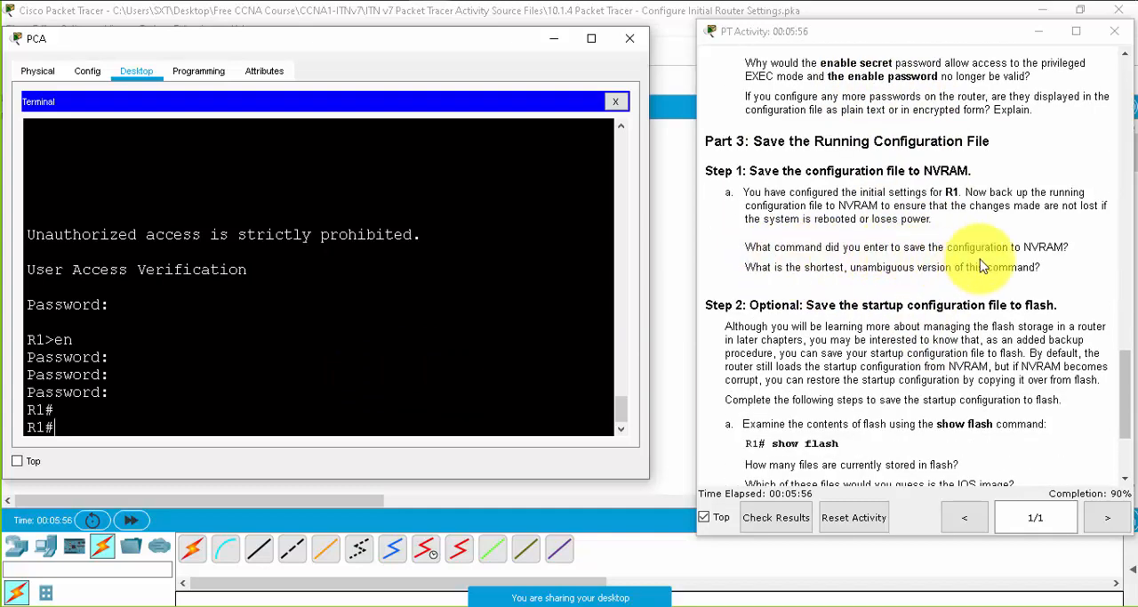
left_click_drag(1076, 247, 953, 246)
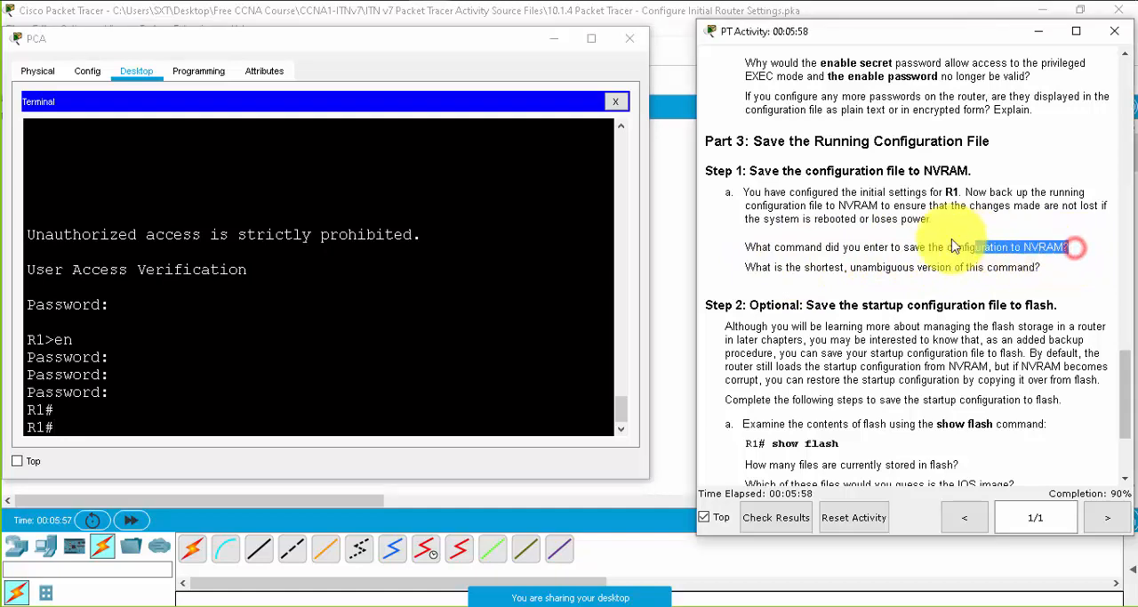
left_click(320, 336)
key("Return")
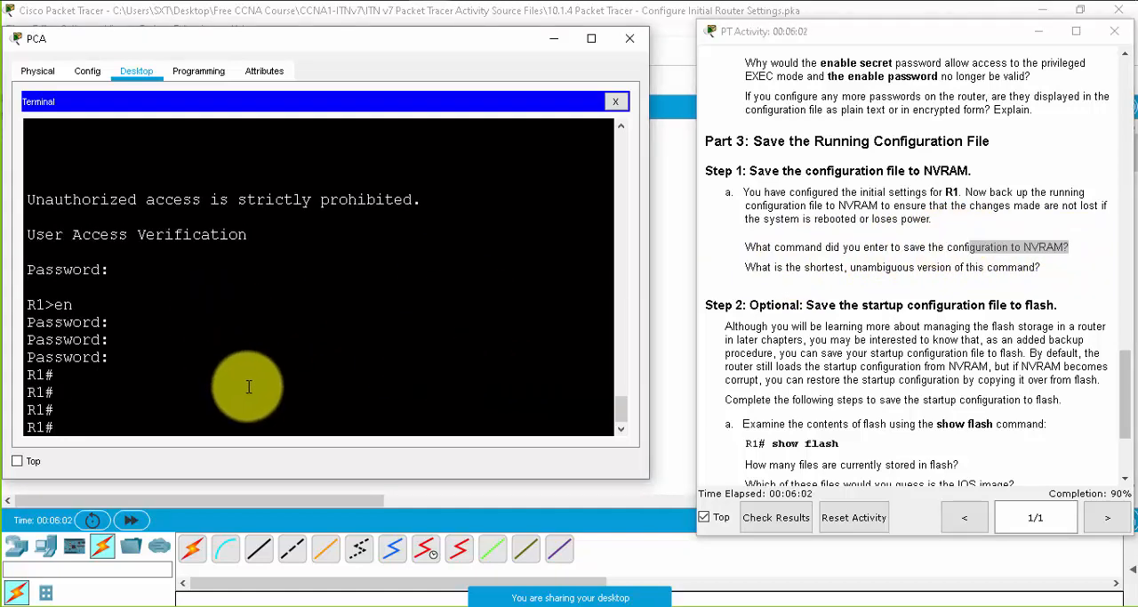
type("n")
key("Tab")
key("Return")
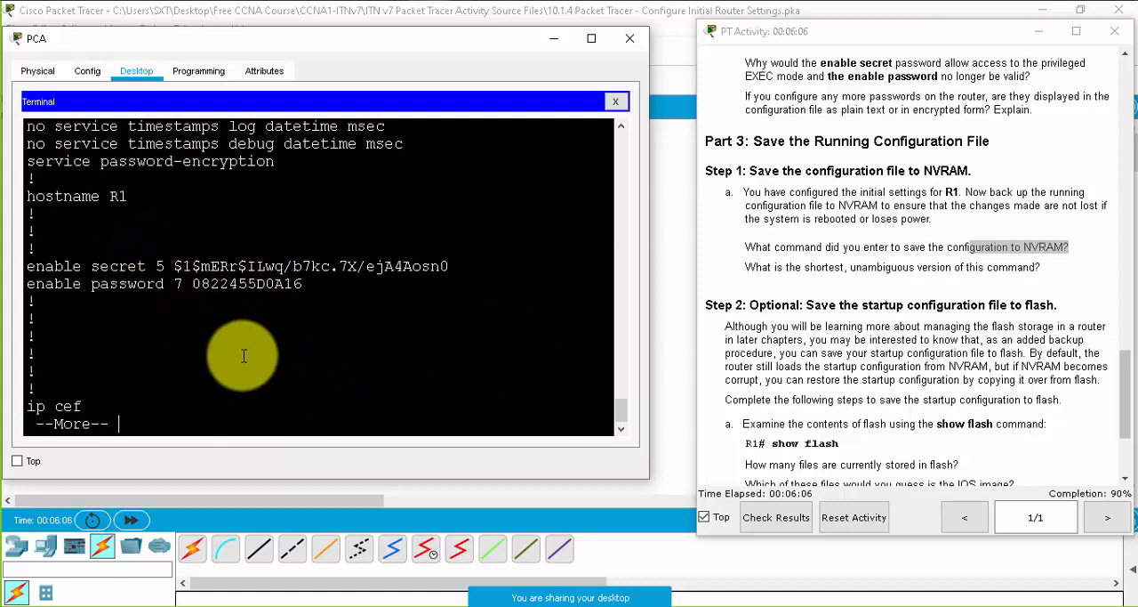
key("space")
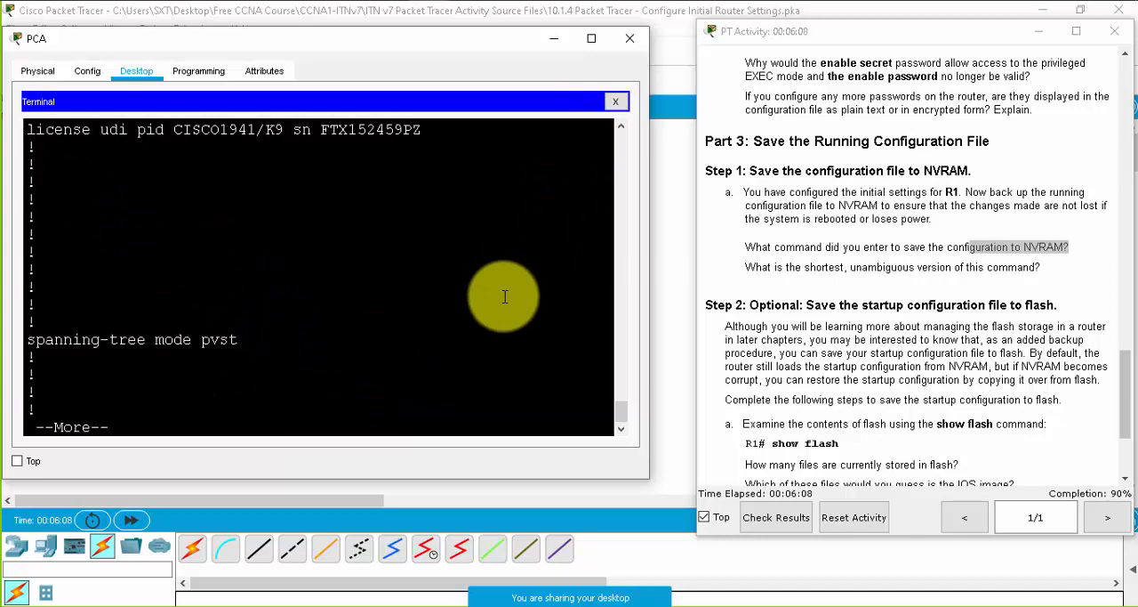
key("space")
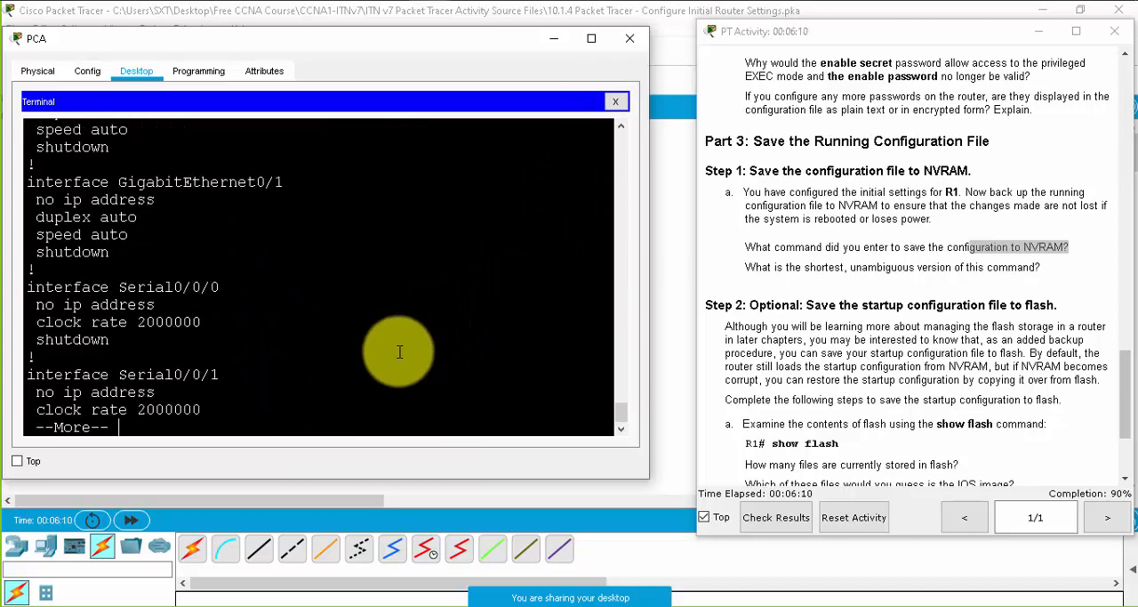
key("space")
key("space")
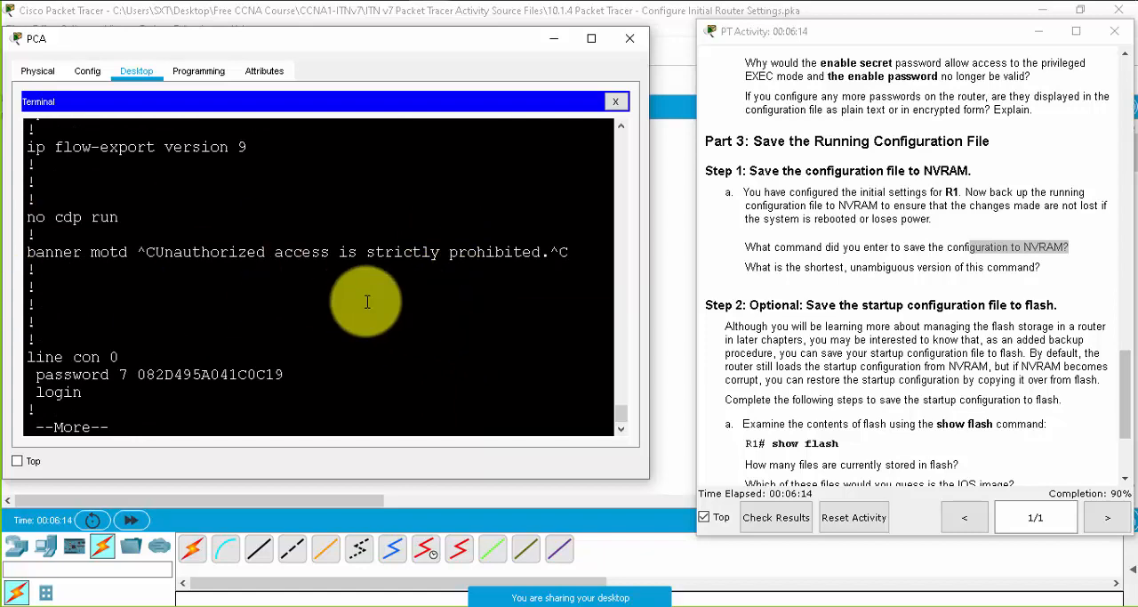
key("space")
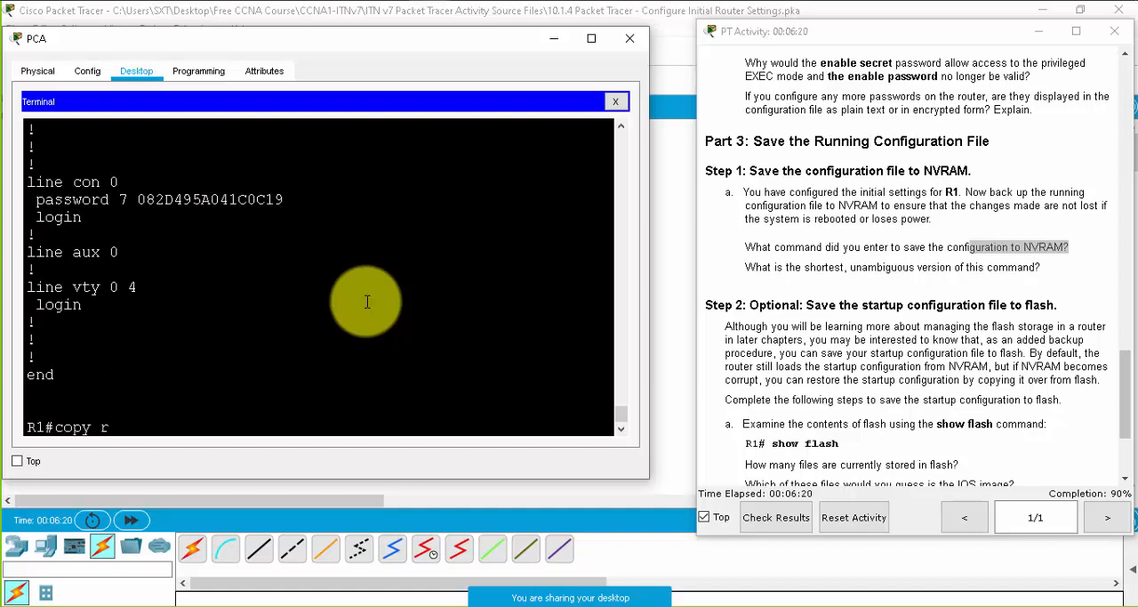
- Save R1's configuration to NVRAM with copy running-config startup-config, accepting the default destination filename
key("Tab")
type("st")
key("Tab")
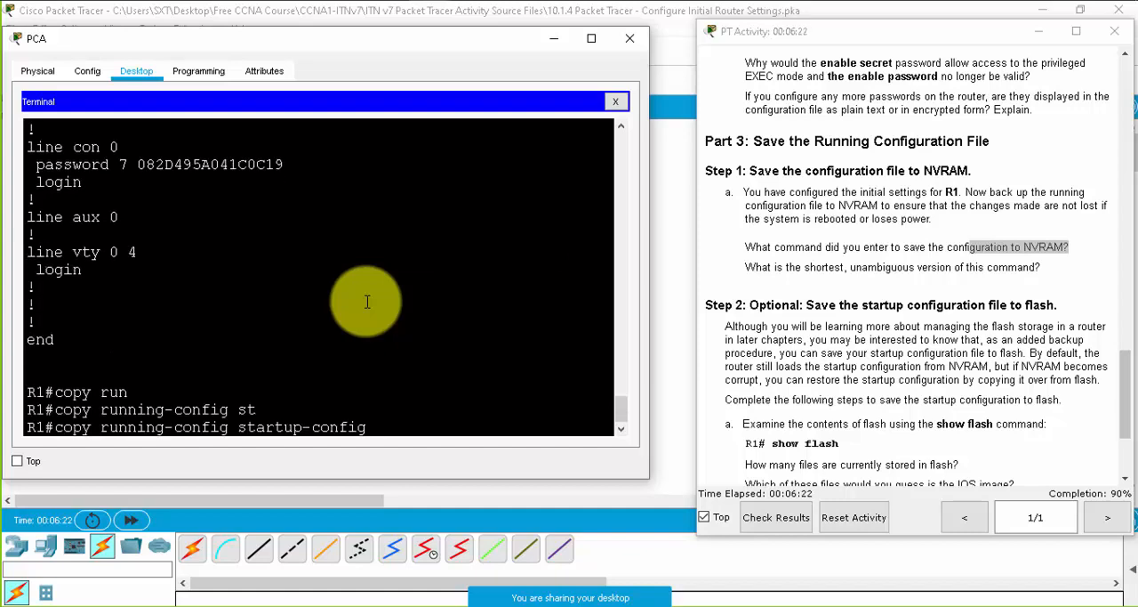
key("Return")
key("Return")
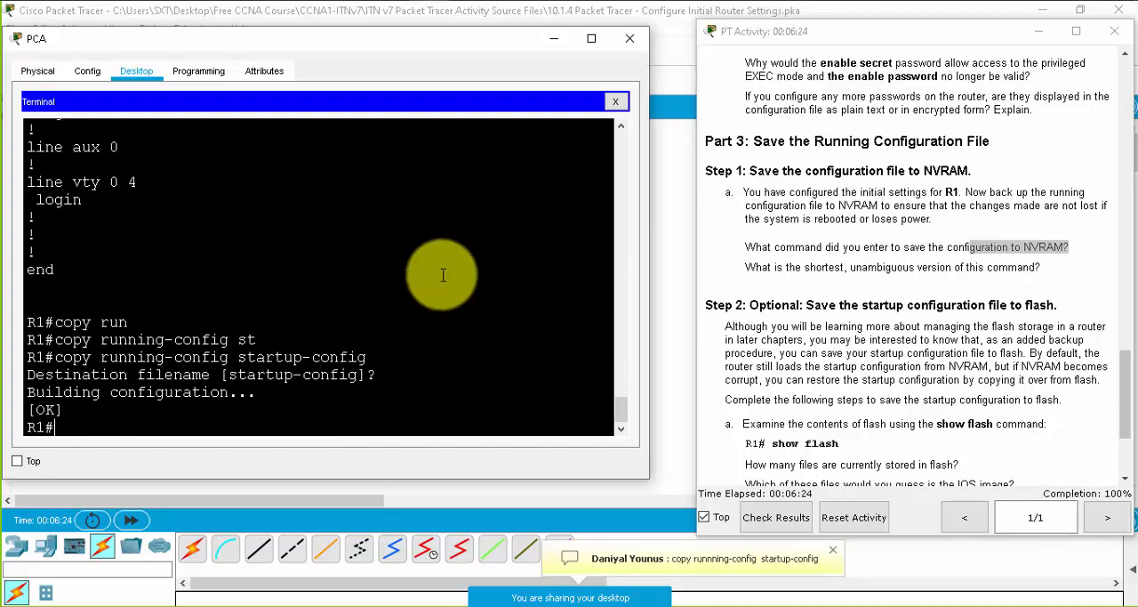
- Save the configuration again using the shortened command copy run start, accepting the default destination filename
left_click(1036, 263)
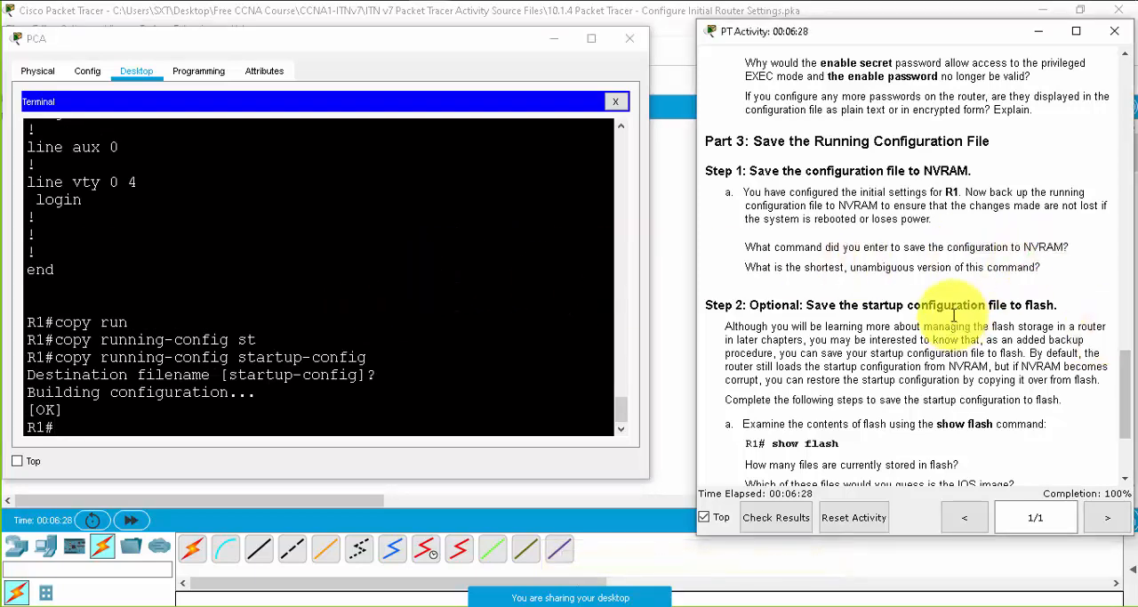
left_click(1054, 266)
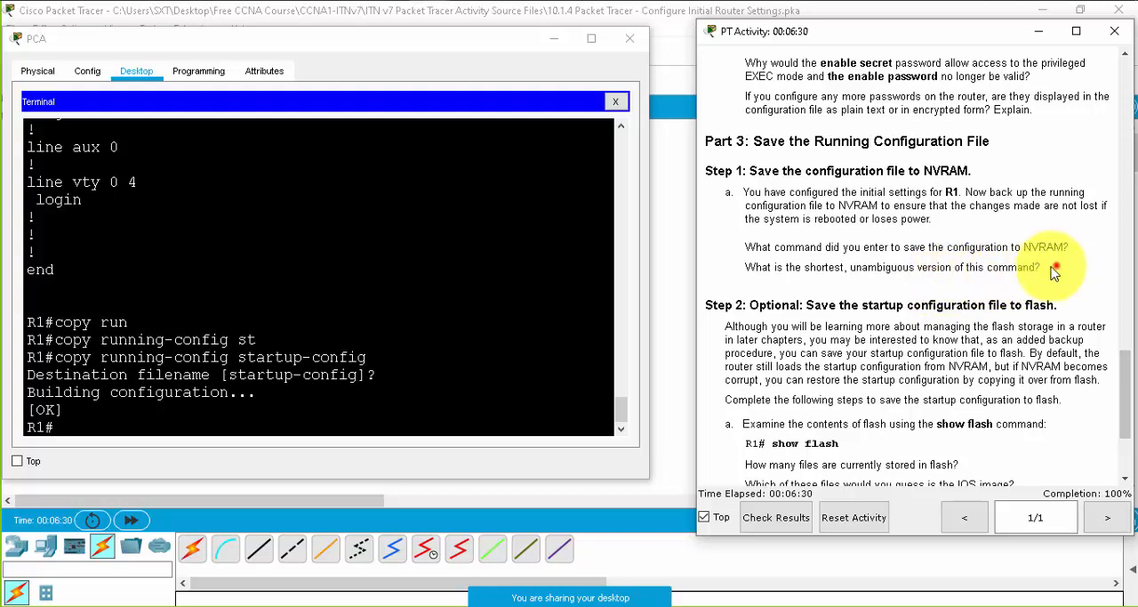
triple_click(1054, 267)
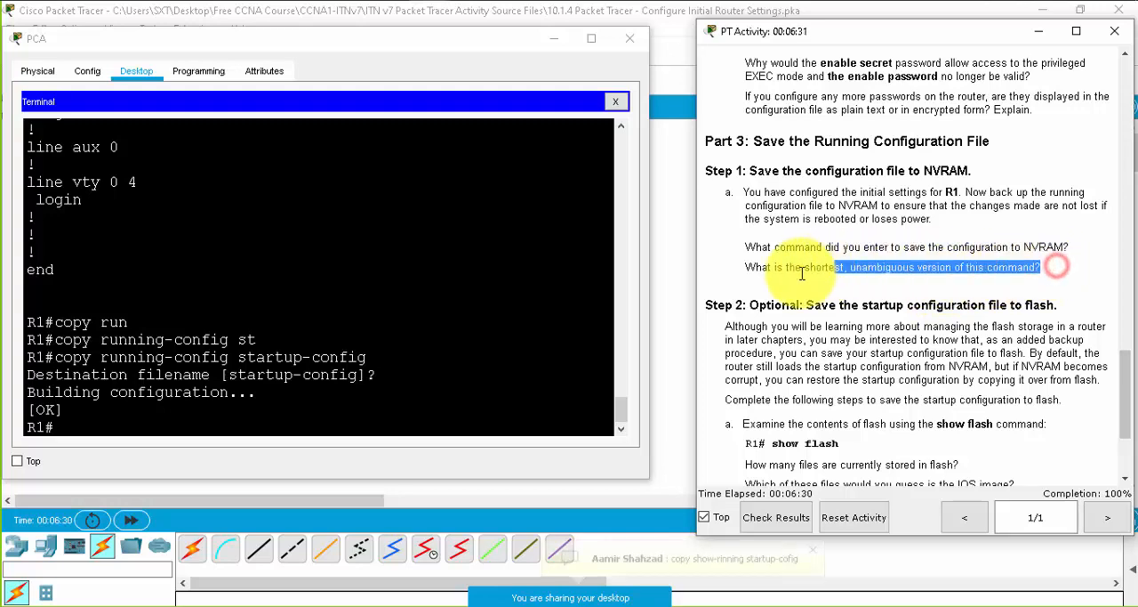
left_click(397, 411)
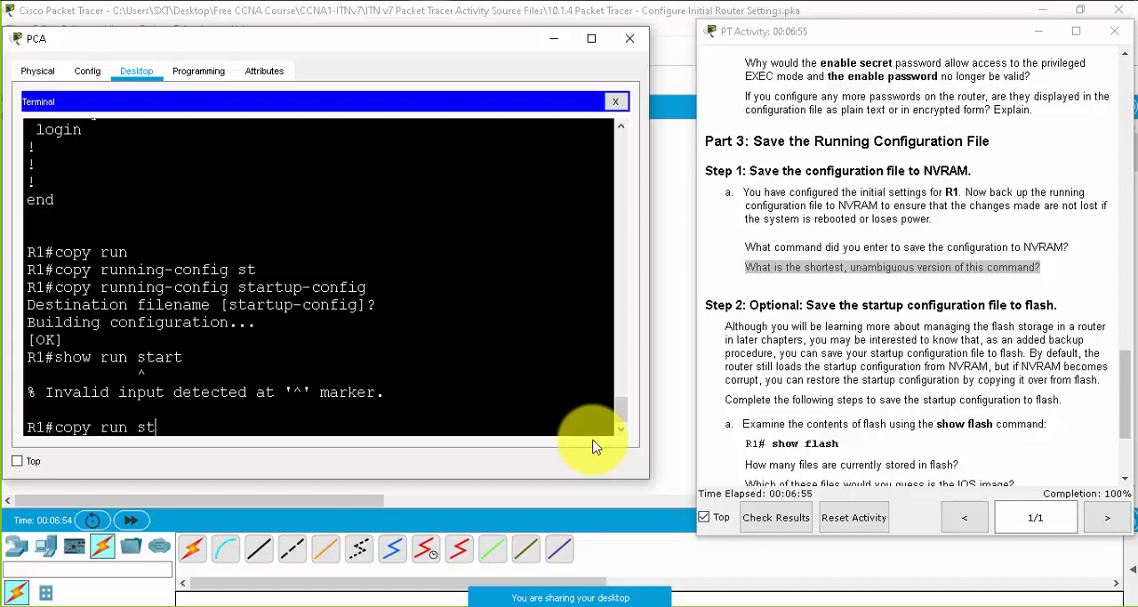
key("Return")
key("Return")
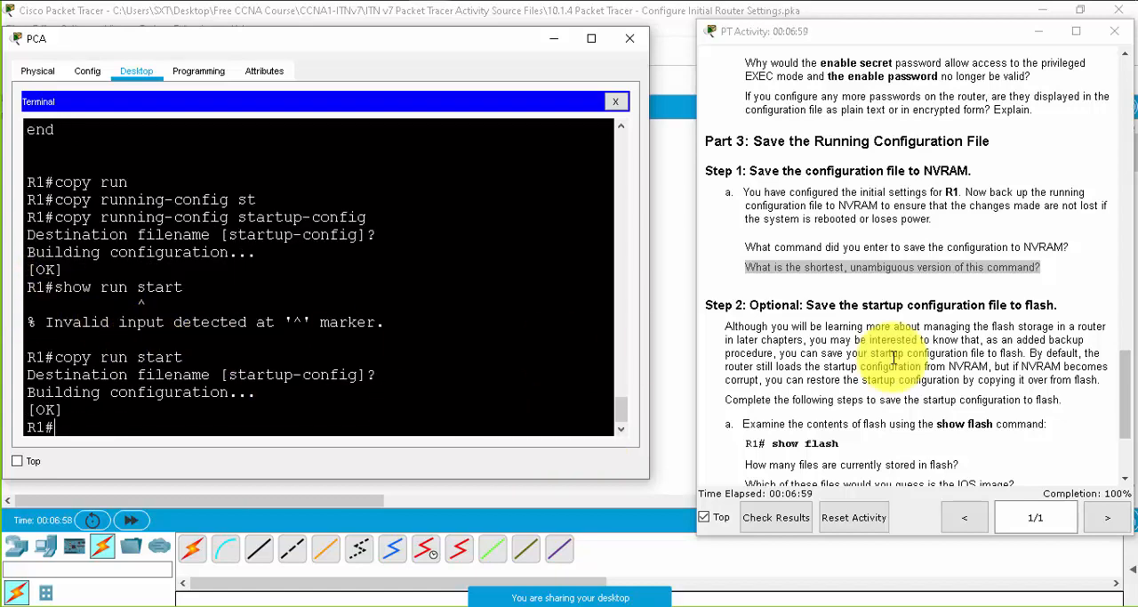
- Read the optional Step 2 instructions on saving to flash and list R1's flash contents with the show flash command
left_click(950, 271)
scroll(970, 334, "down", 4)
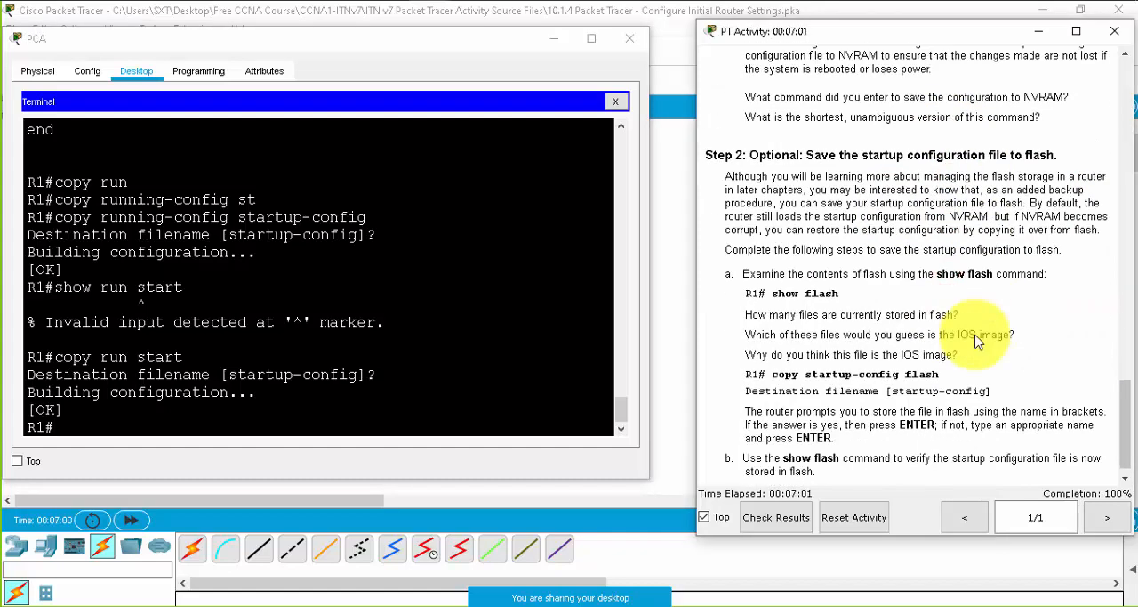
left_click(878, 120)
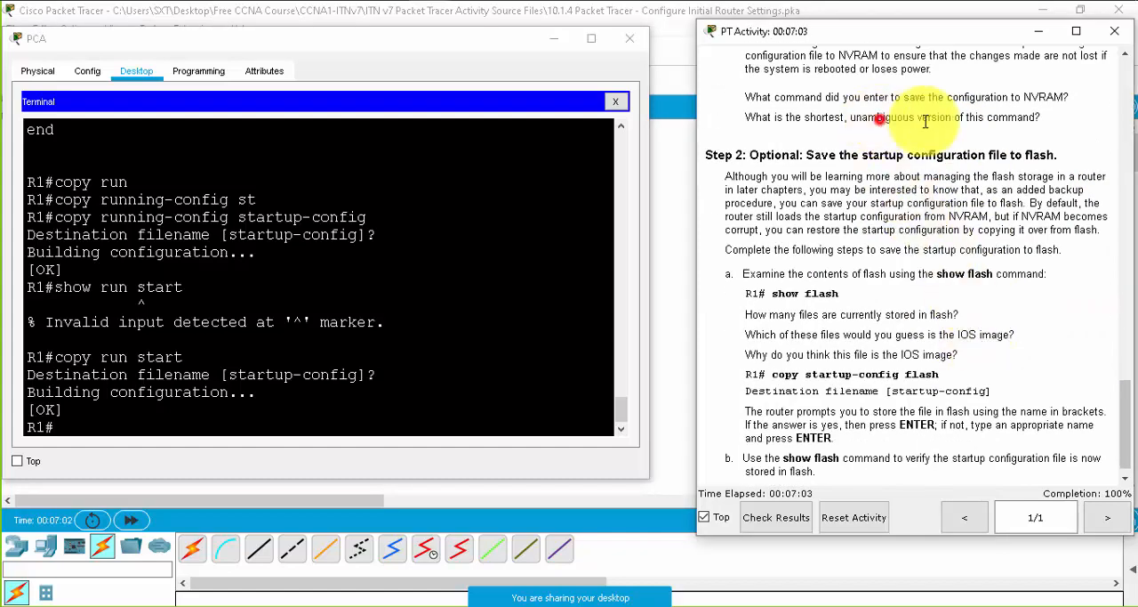
scroll(956, 271, "down", 1)
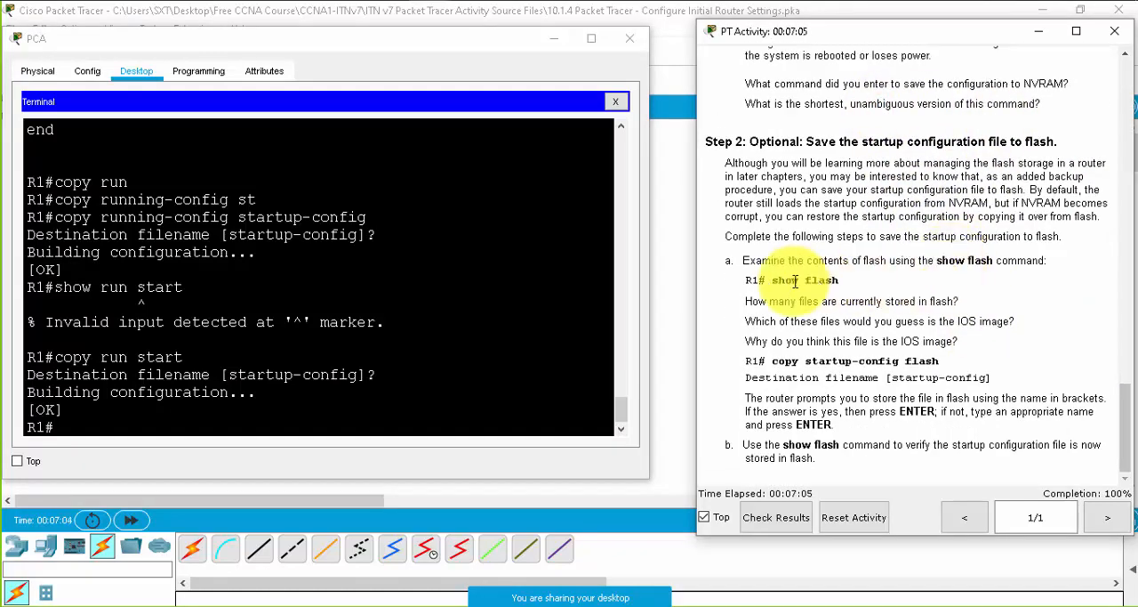
left_click(741, 259)
left_click_drag(790, 273, 834, 426)
left_click(353, 422)
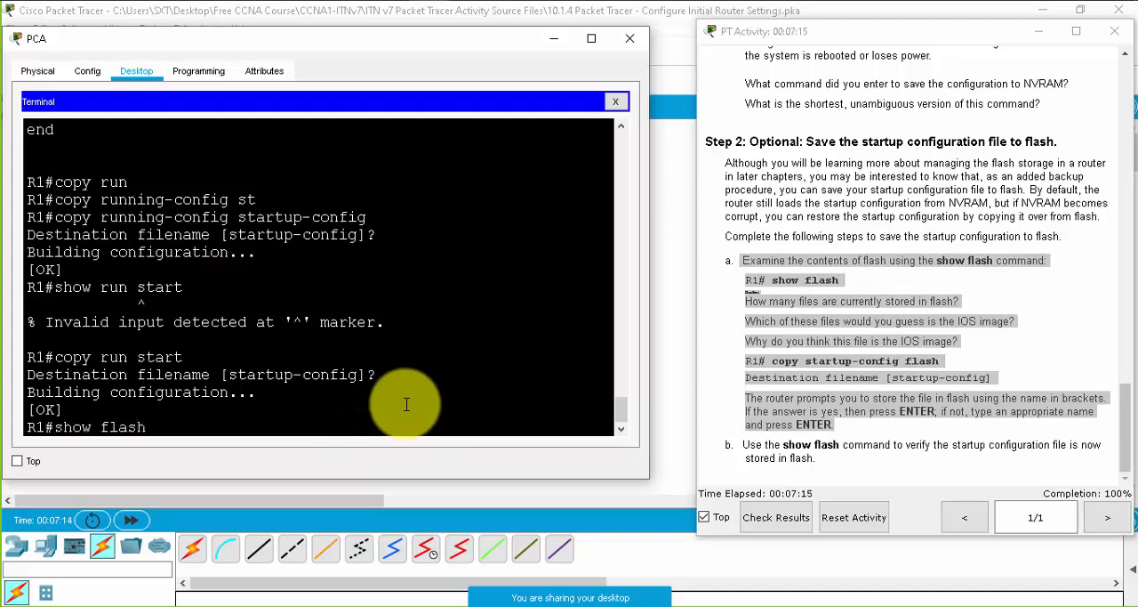
type("show flash")
key("Return")
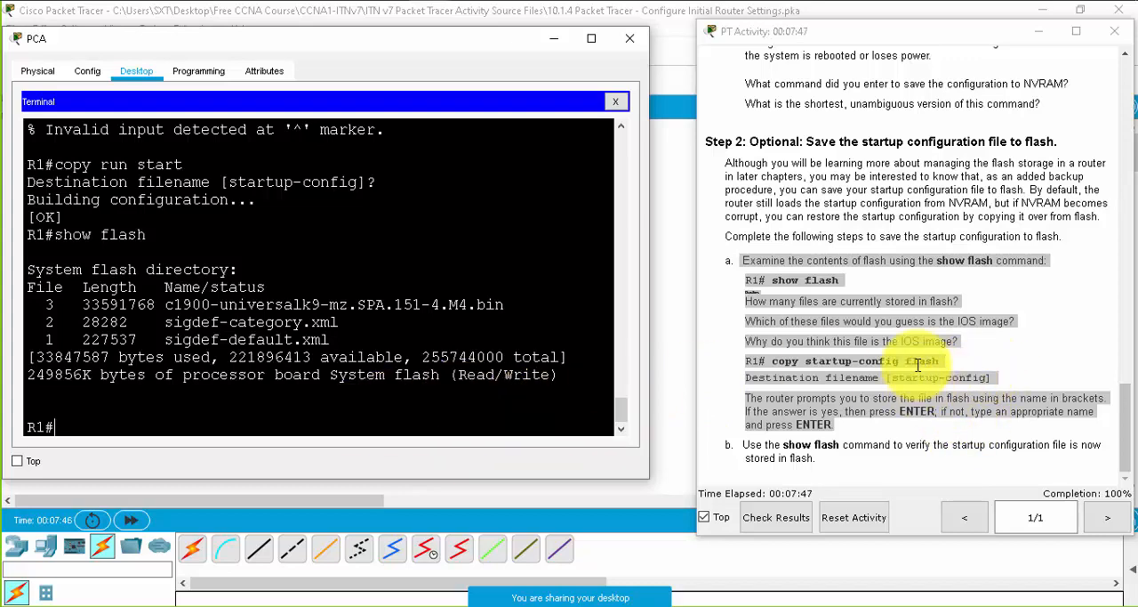
- Check the copy startup-config flash instruction and display R1's flash directory again with show flash:
left_click_drag(941, 361, 905, 361)
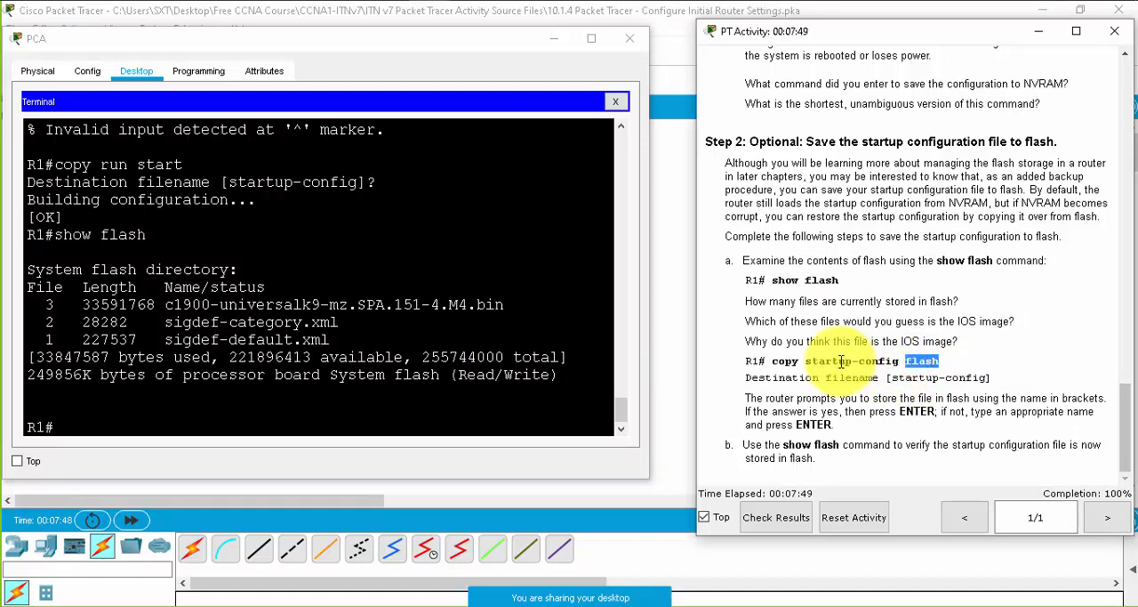
left_click(213, 420)
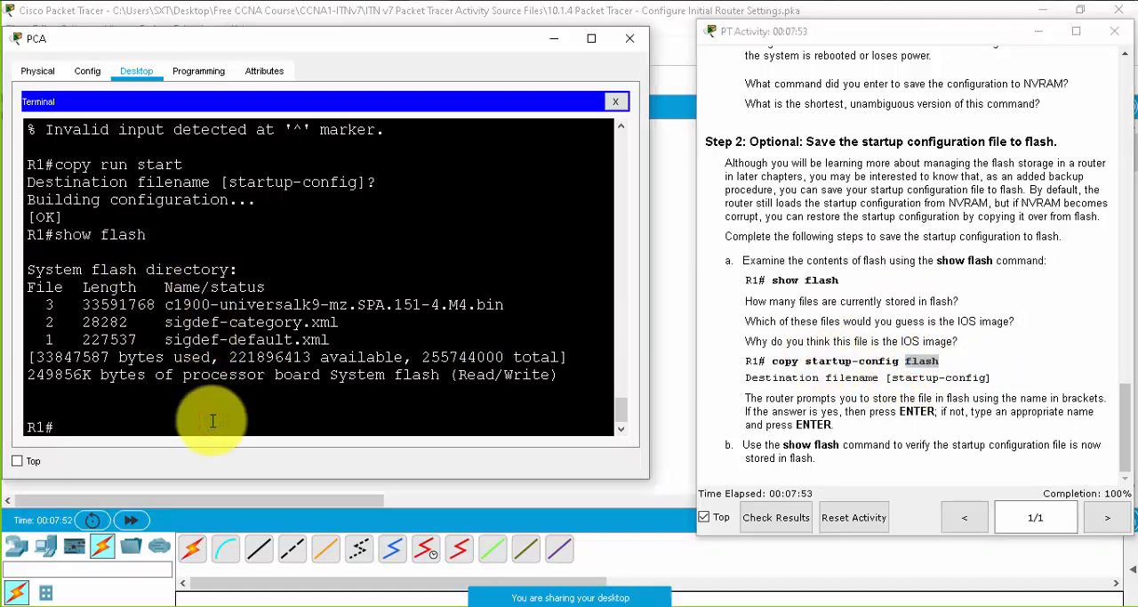
type("show ")
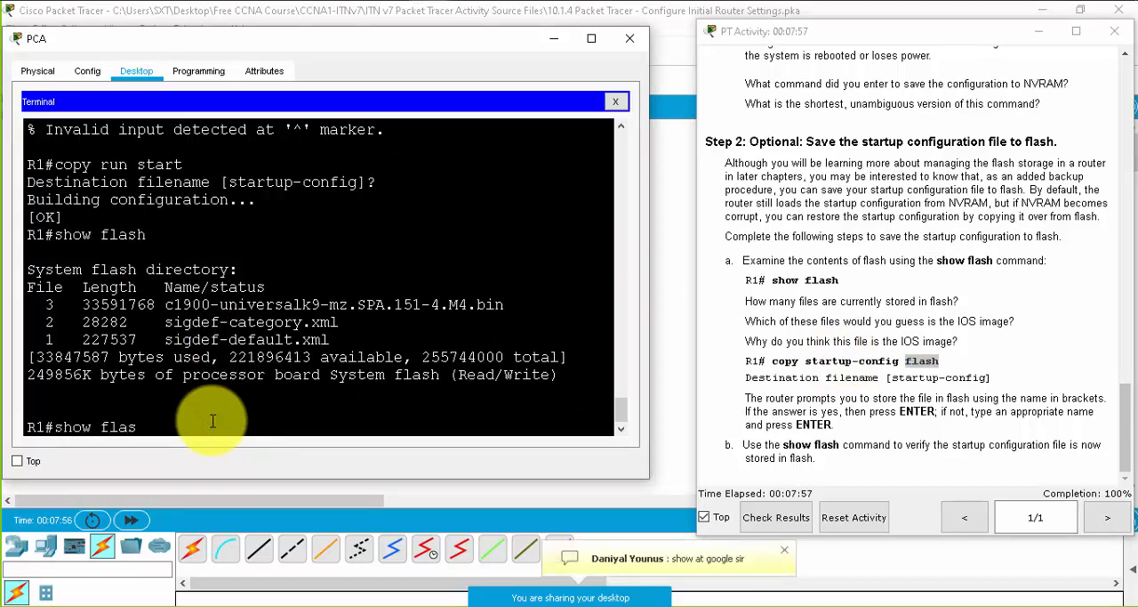
type("flas")
key("Tab")
key("Return")
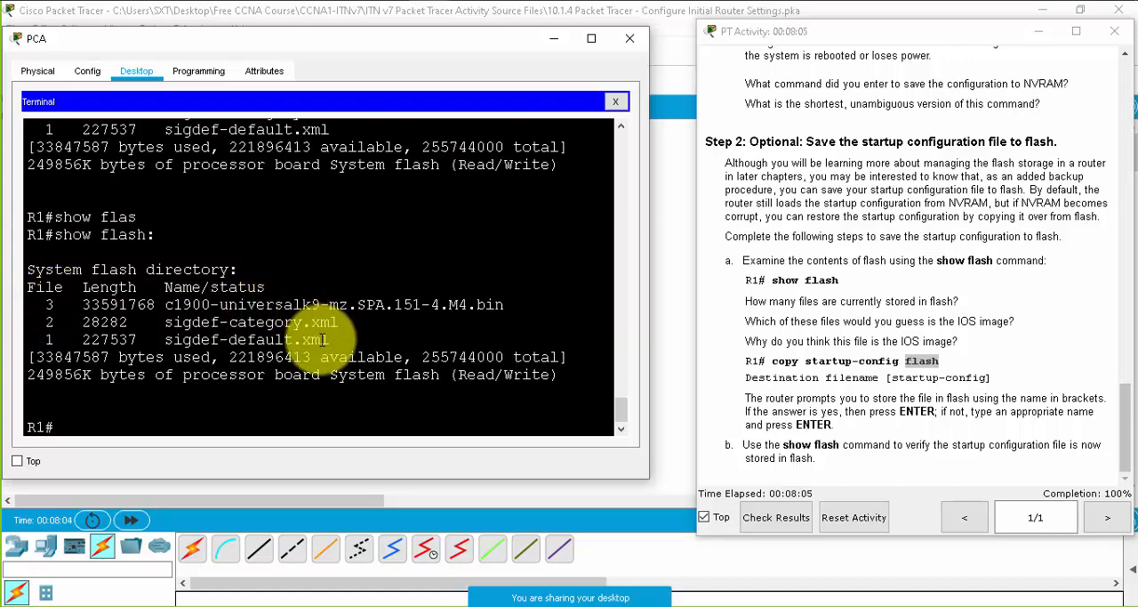
- Examine the flash directory listing, distinguishing the two sigdef XML files from the c1900 .bin image file
left_click_drag(333, 339, 49, 324)
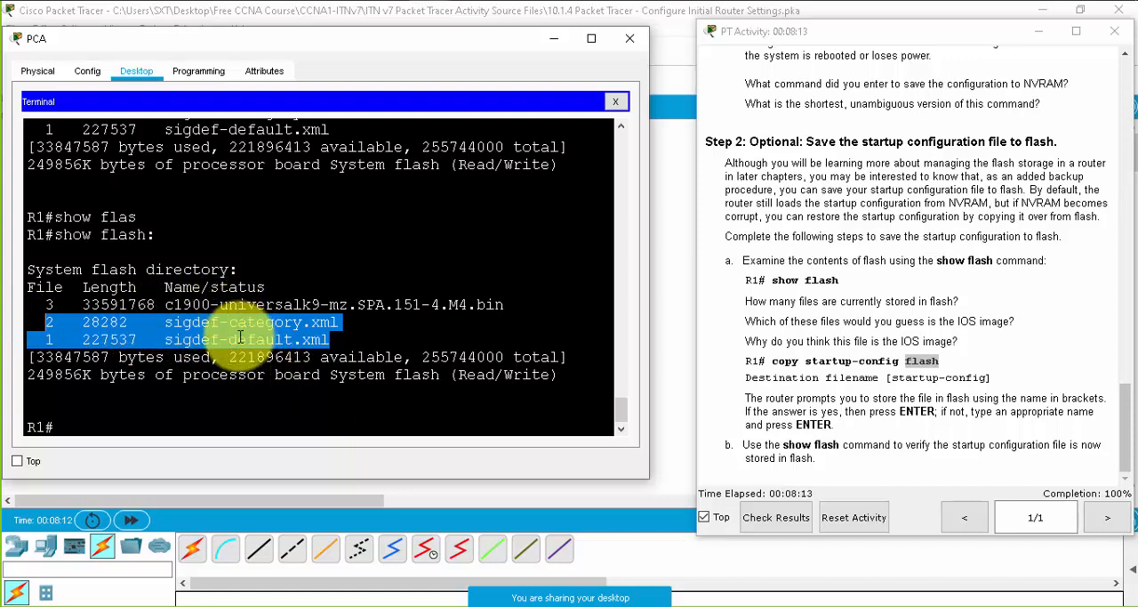
left_click(102, 303)
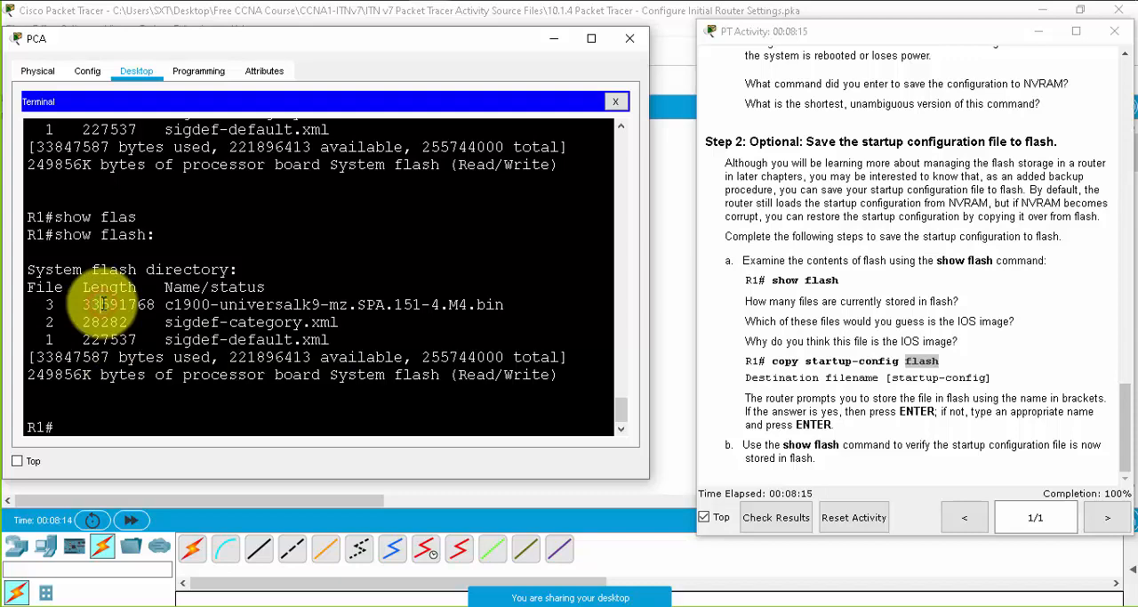
left_click_drag(166, 304, 510, 308)
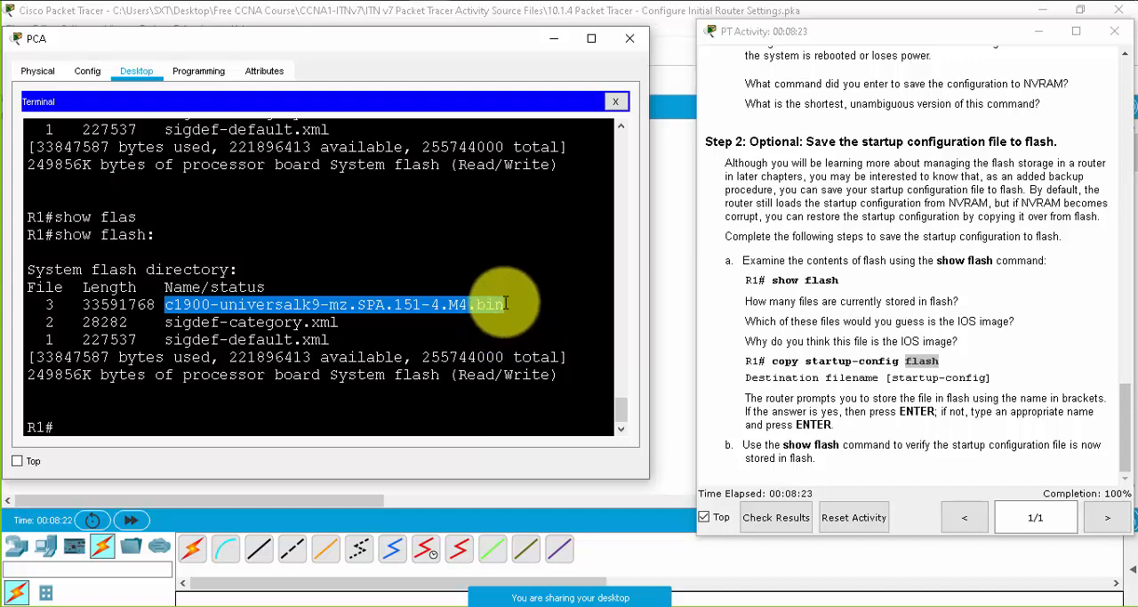
left_click(504, 304)
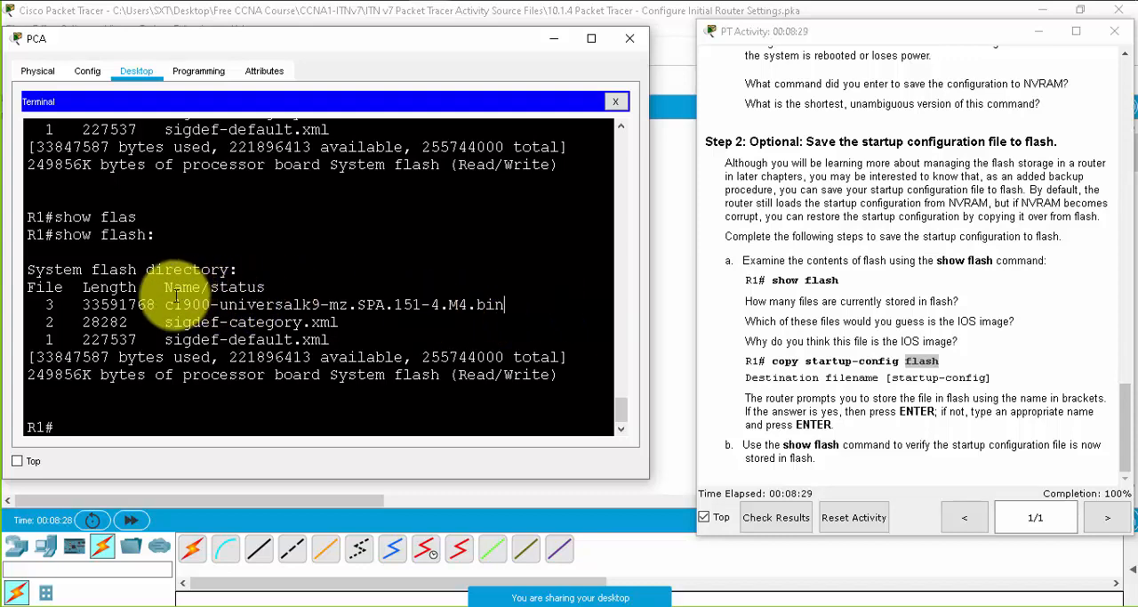
- Examine each part of the IOS image filename: the router platform, the universalk9 feature set, the mz.SPA section, and the version and release
left_click_drag(167, 304, 210, 304)
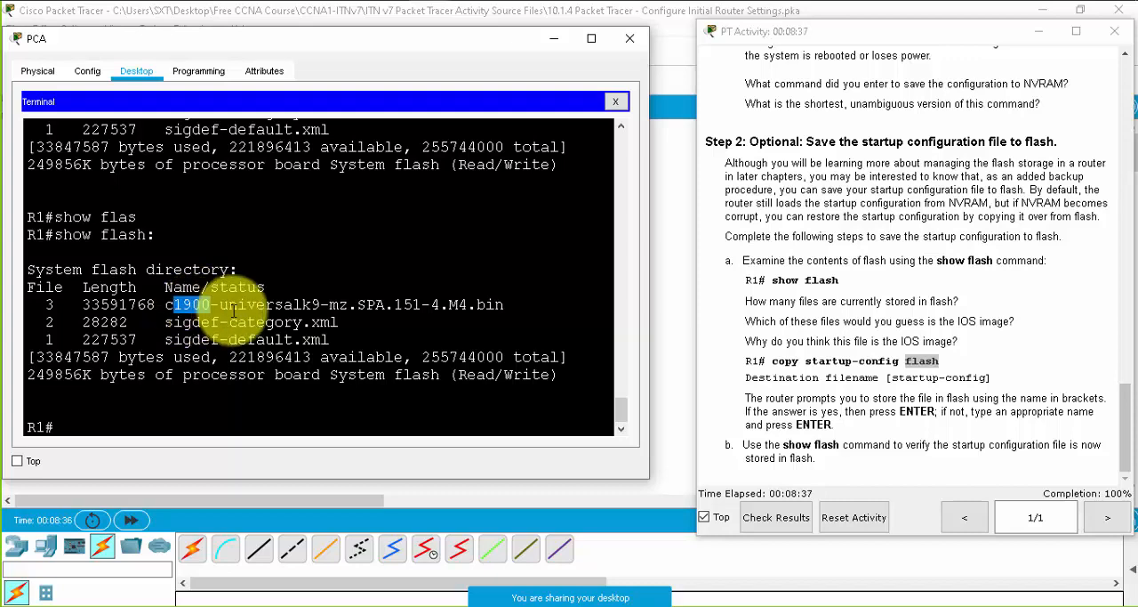
left_click_drag(220, 305, 320, 304)
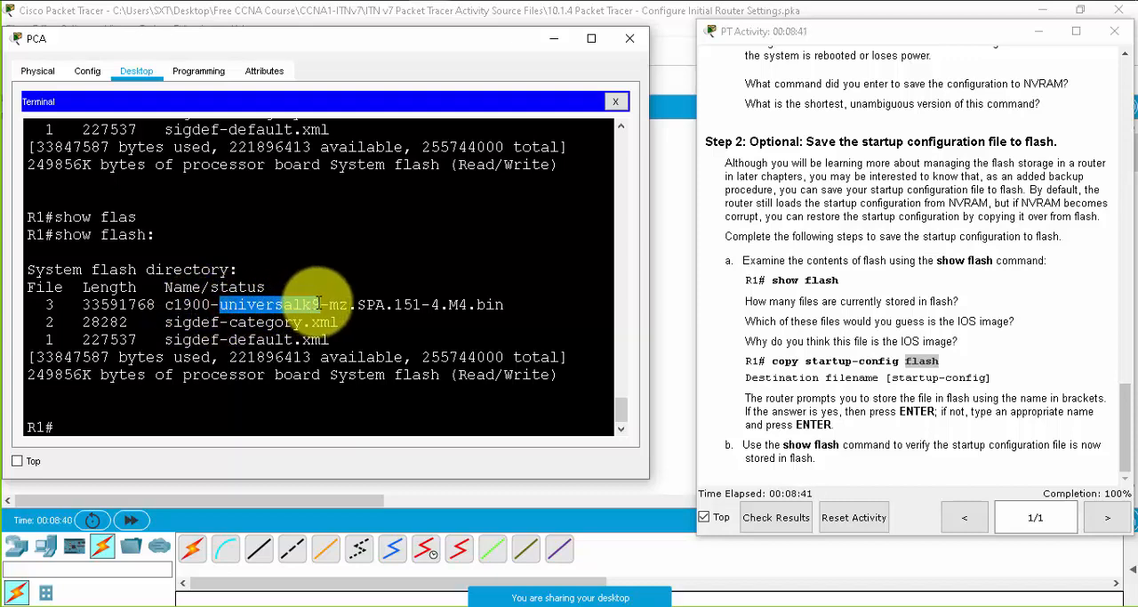
left_click_drag(318, 304, 219, 305)
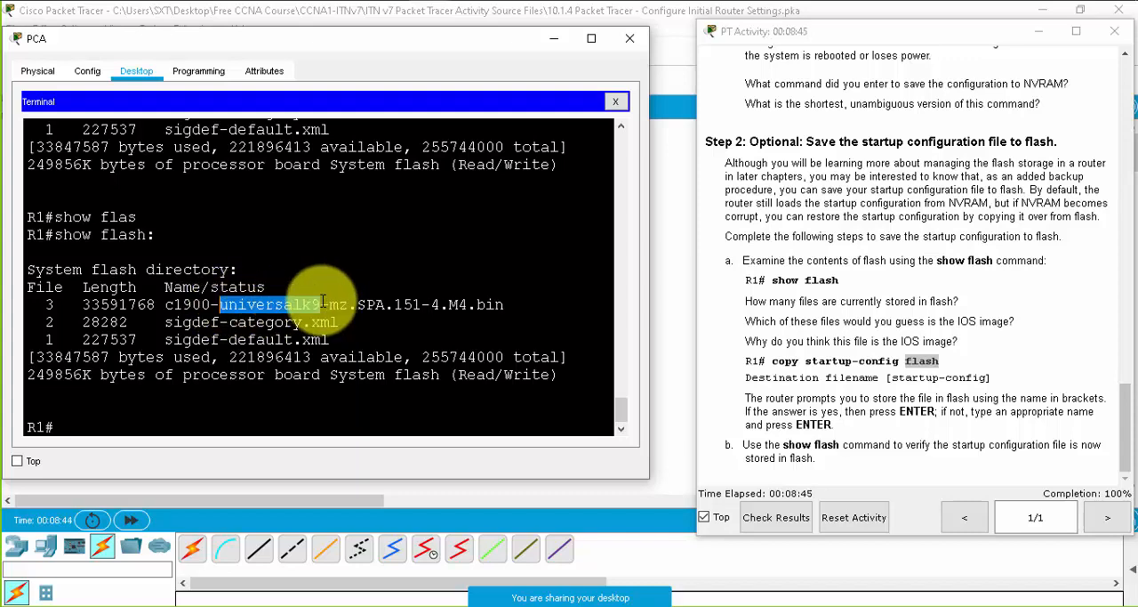
left_click_drag(328, 304, 413, 302)
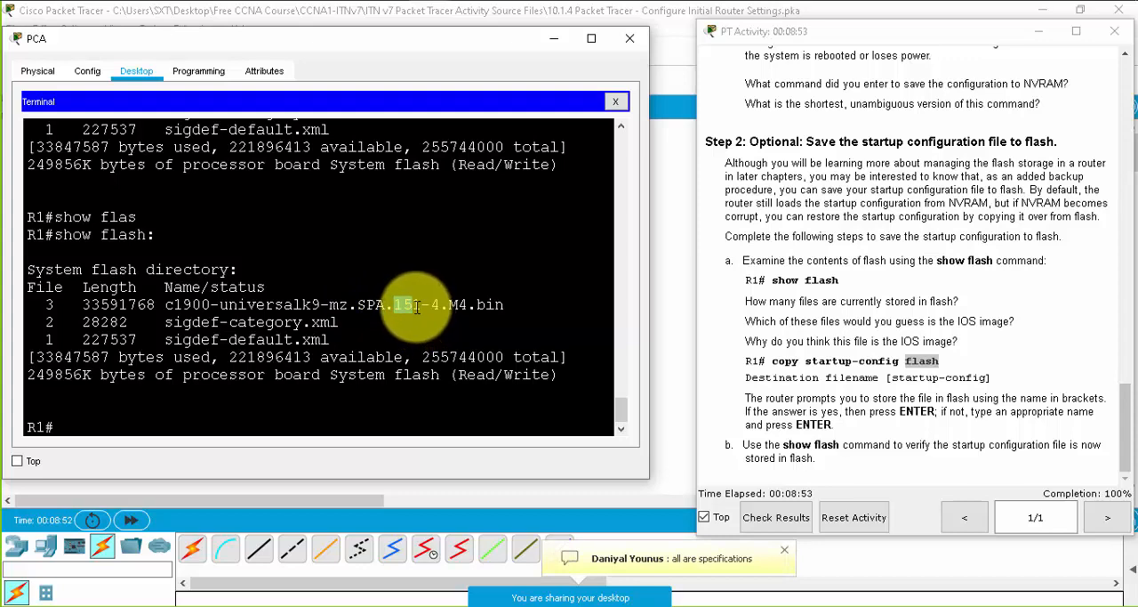
left_click(413, 305)
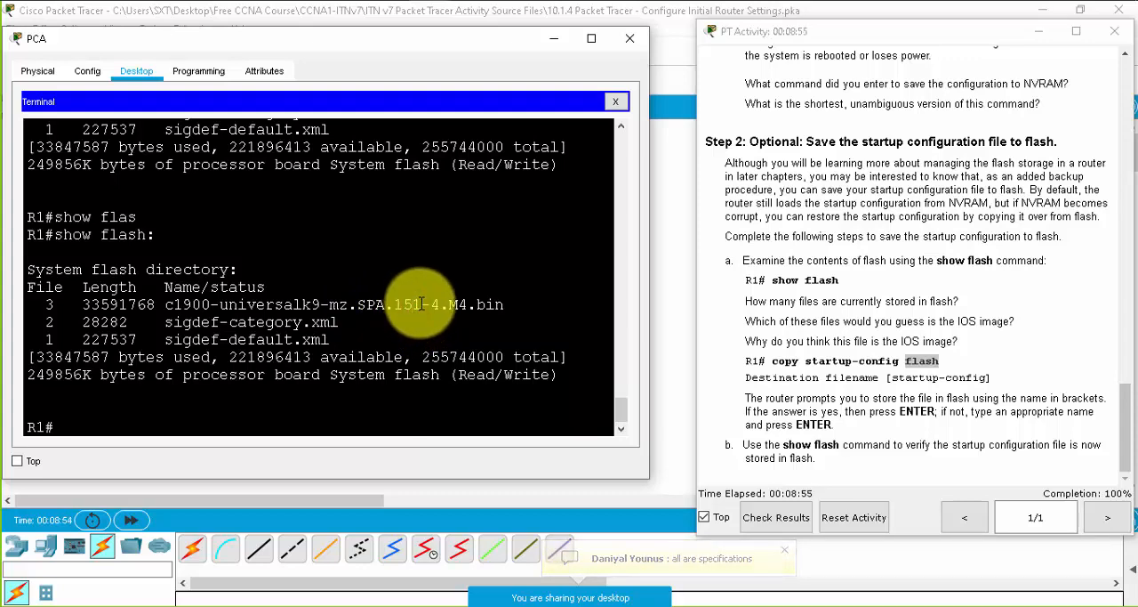
left_click_drag(418, 305, 394, 305)
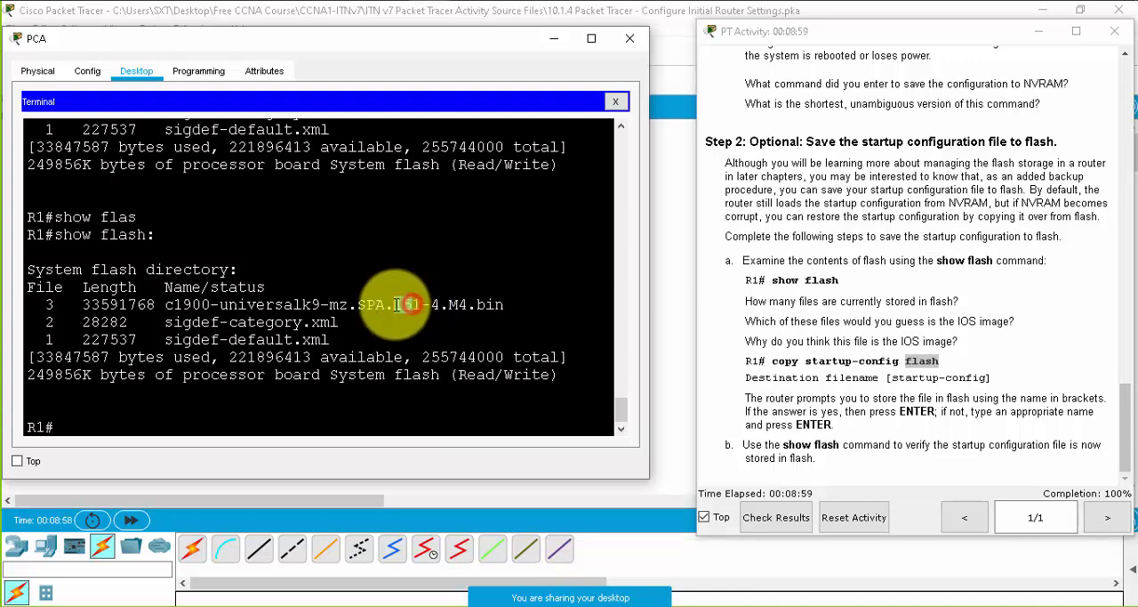
left_click(413, 301)
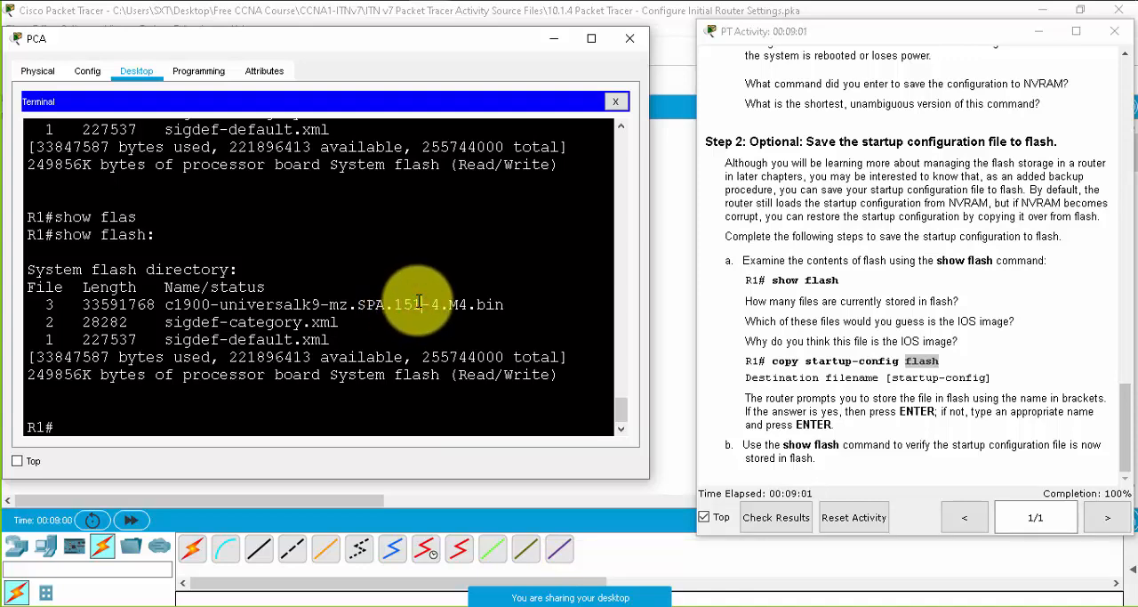
left_click(432, 303)
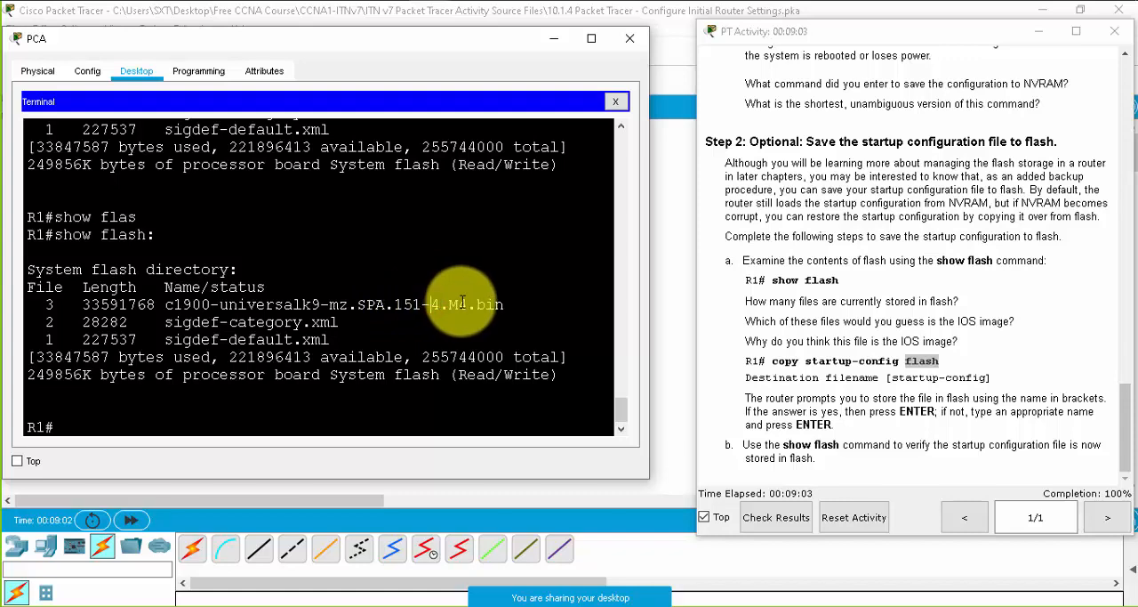
left_click_drag(467, 301, 449, 304)
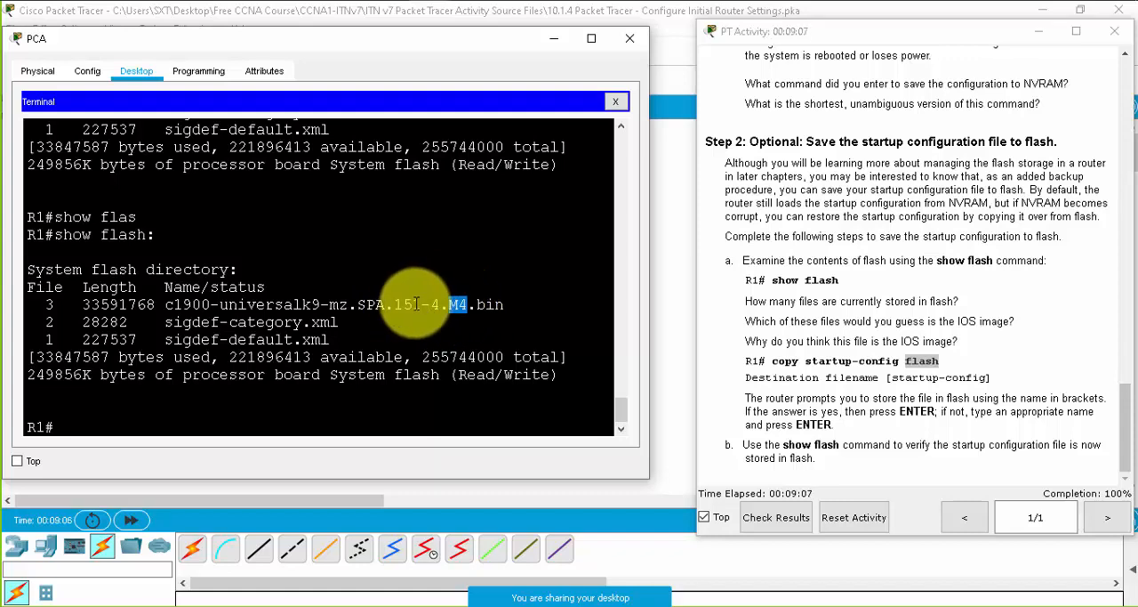
left_click_drag(384, 304, 222, 304)
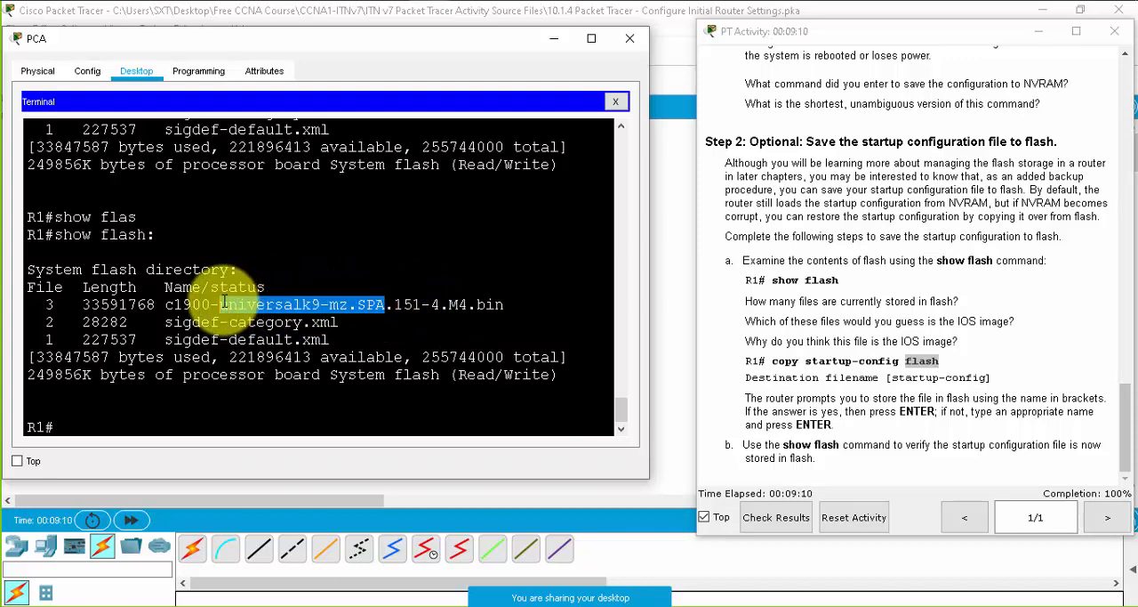
left_click(274, 305)
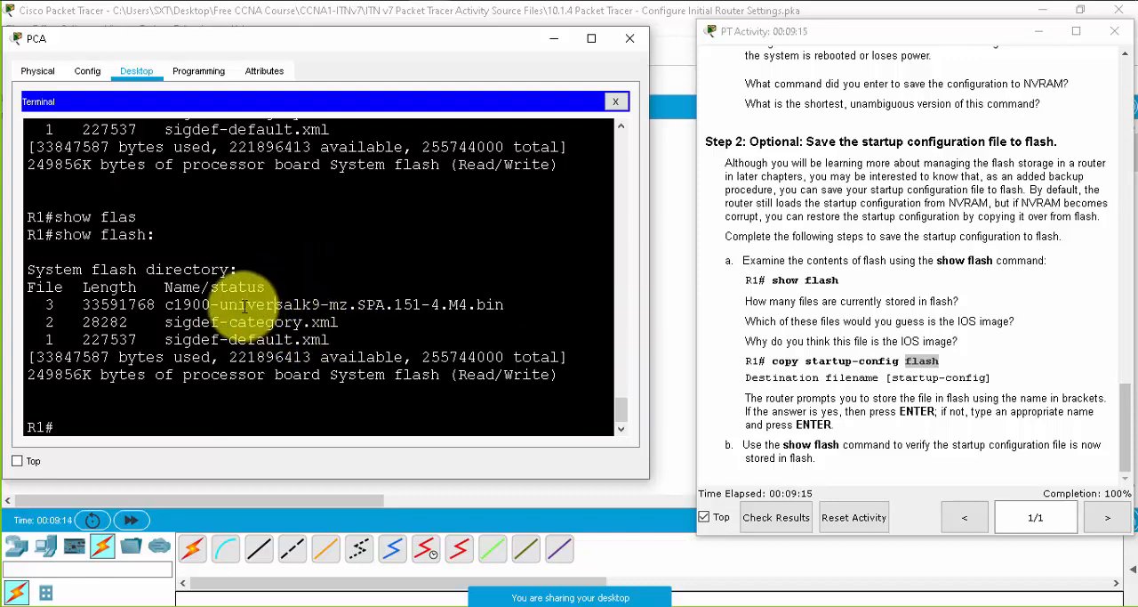
left_click_drag(224, 304, 318, 302)
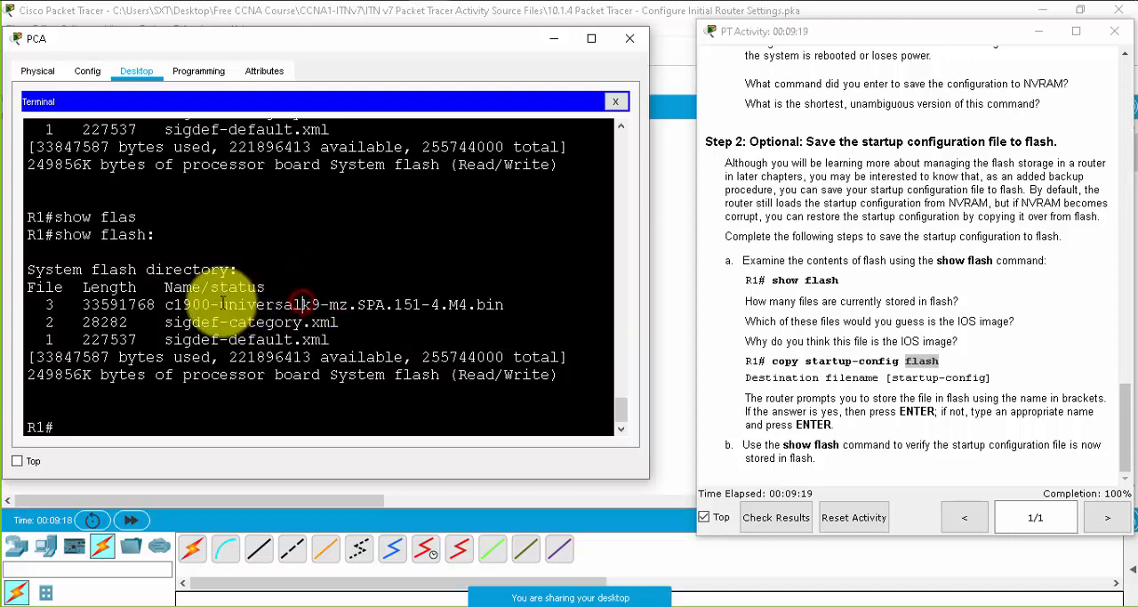
left_click_drag(224, 304, 403, 304)
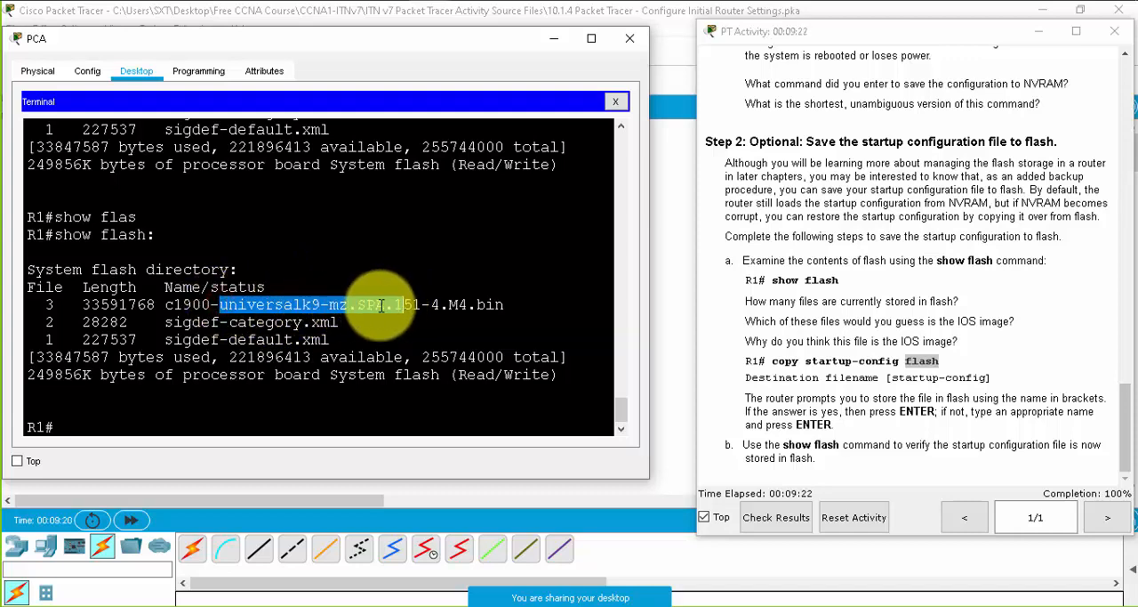
left_click(323, 305)
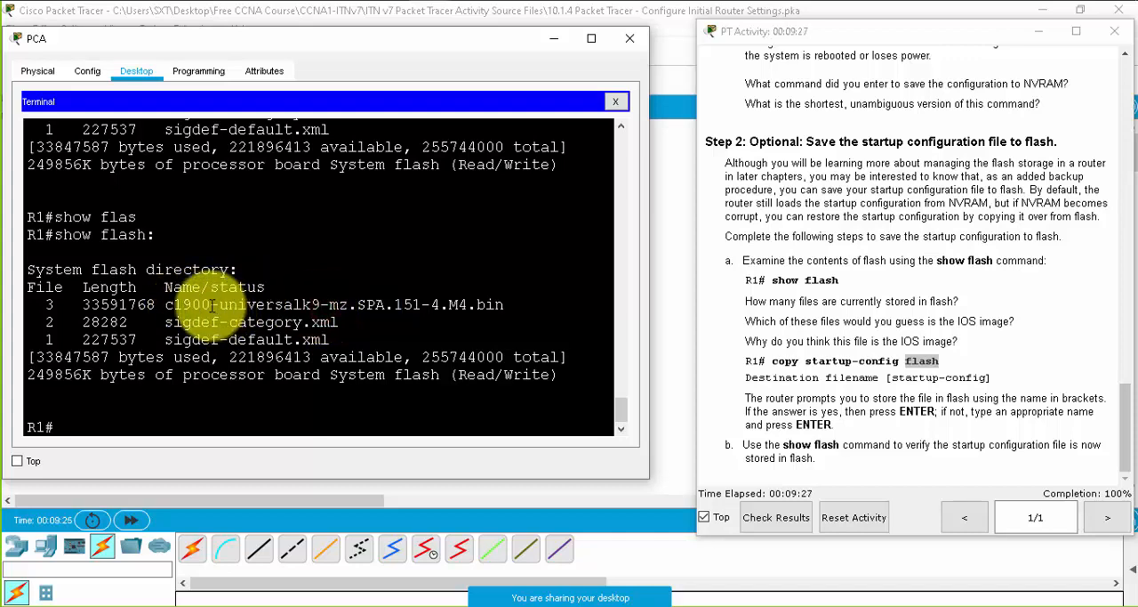
- Review the platform number 1900 and the digits of the version number 151 in the IOS image filename
left_click_drag(210, 304, 174, 304)
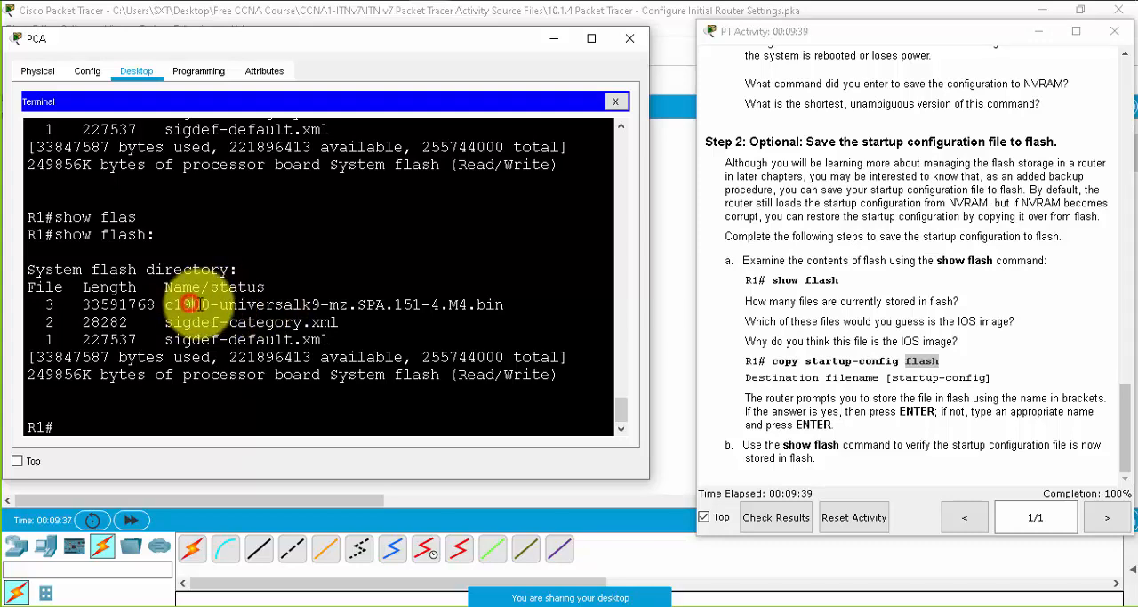
left_click(194, 304)
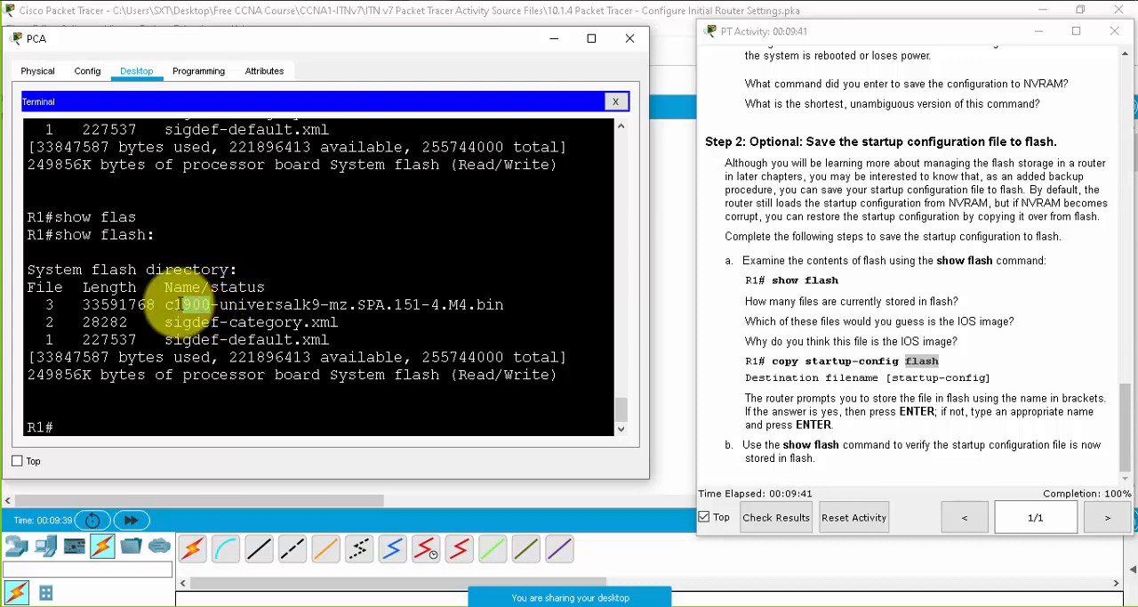
left_click_drag(175, 304, 210, 304)
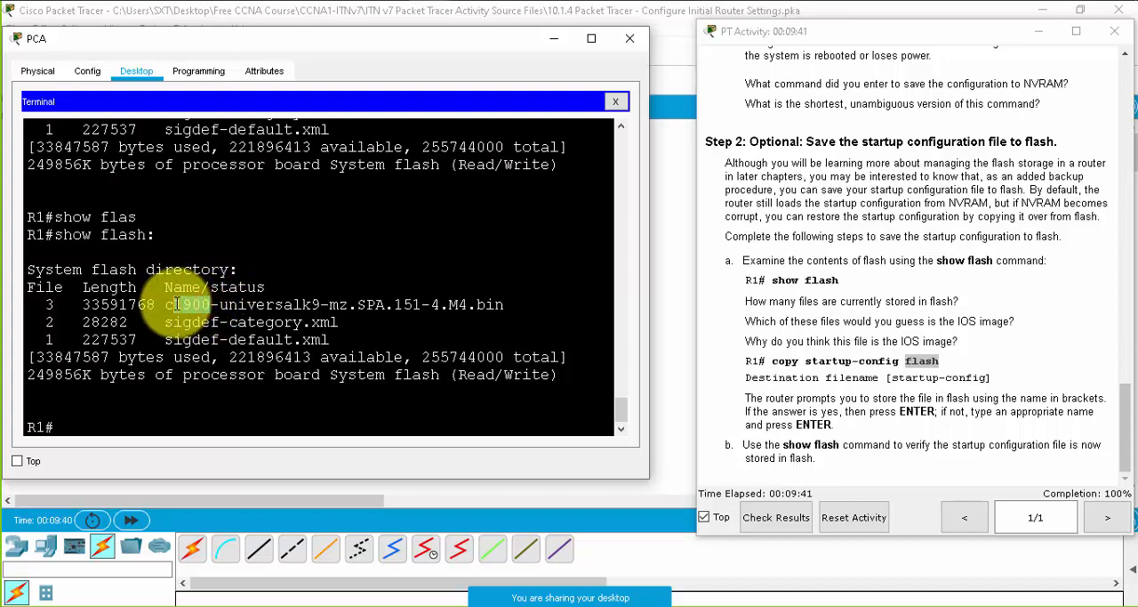
left_click(374, 304)
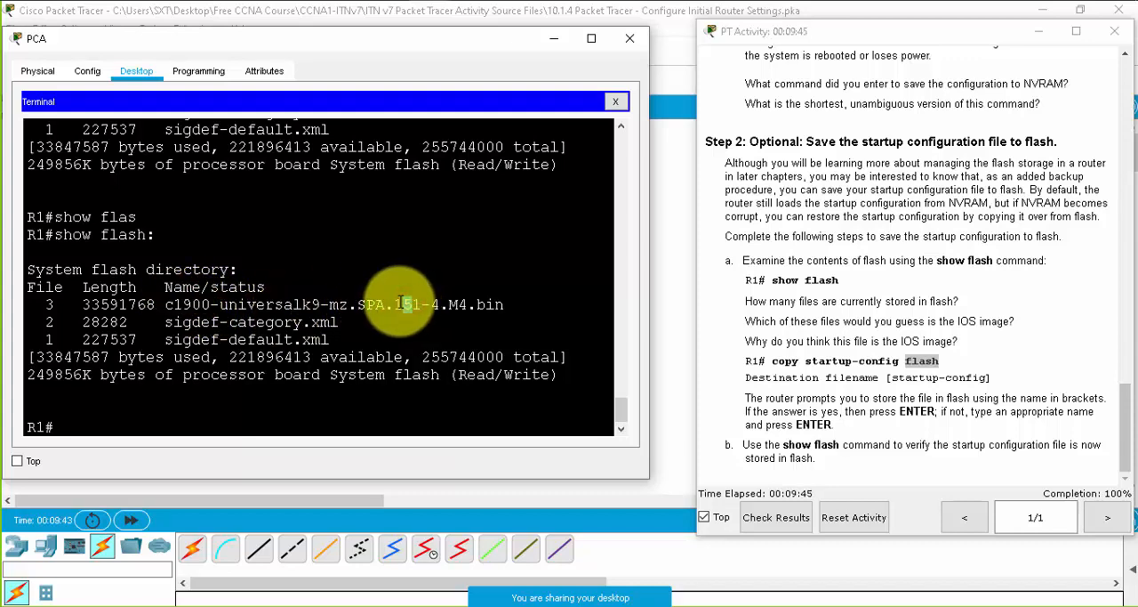
left_click_drag(394, 304, 412, 304)
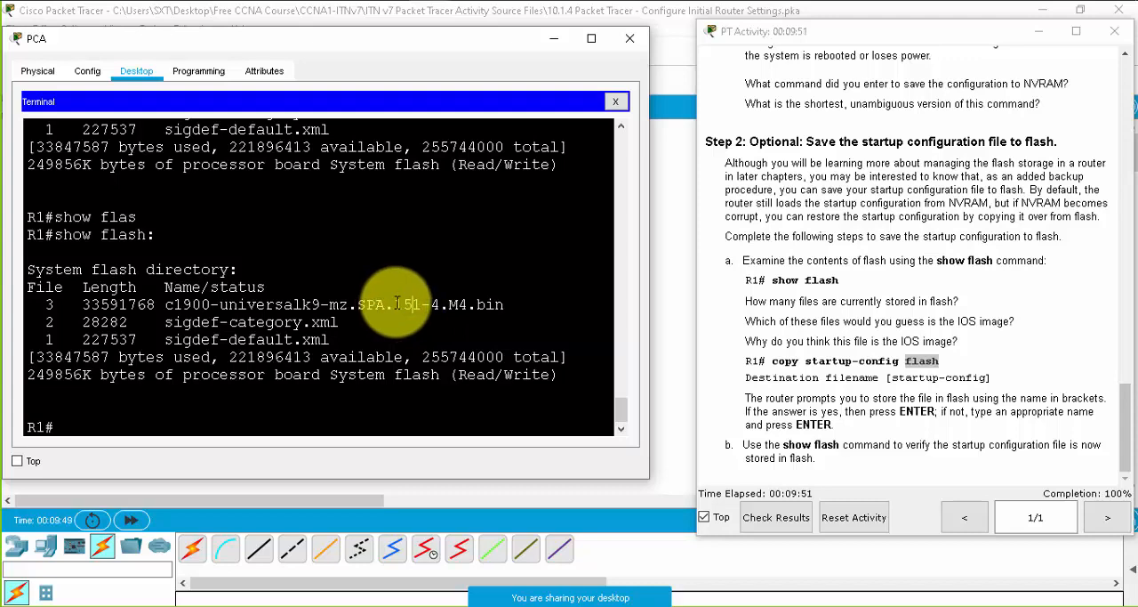
left_click(396, 303)
left_click_drag(406, 303, 415, 303)
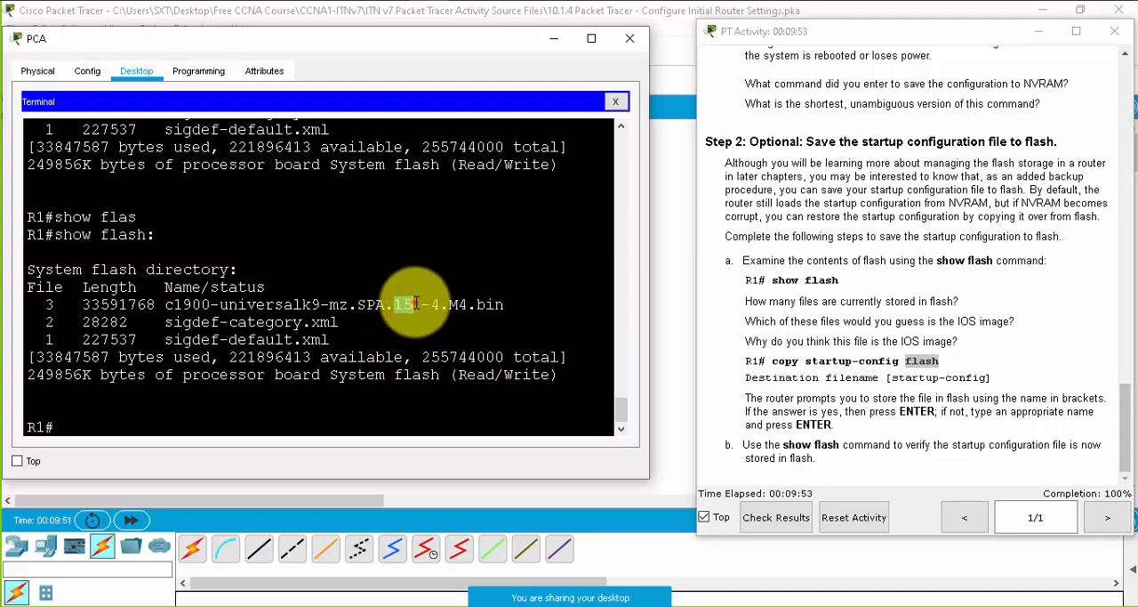
left_click(415, 303)
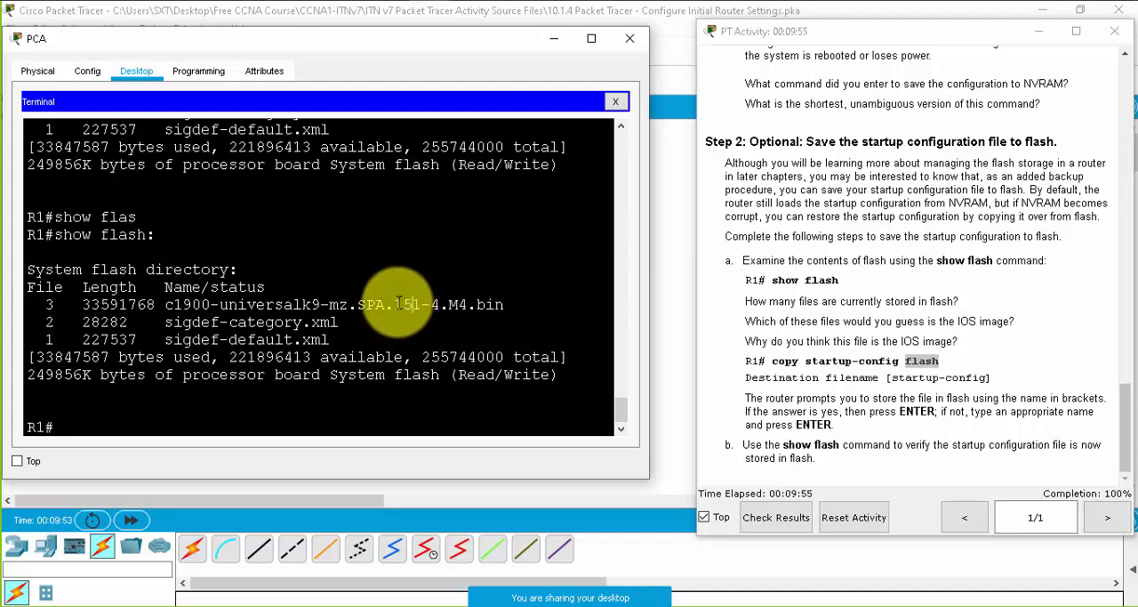
left_click_drag(394, 303, 406, 303)
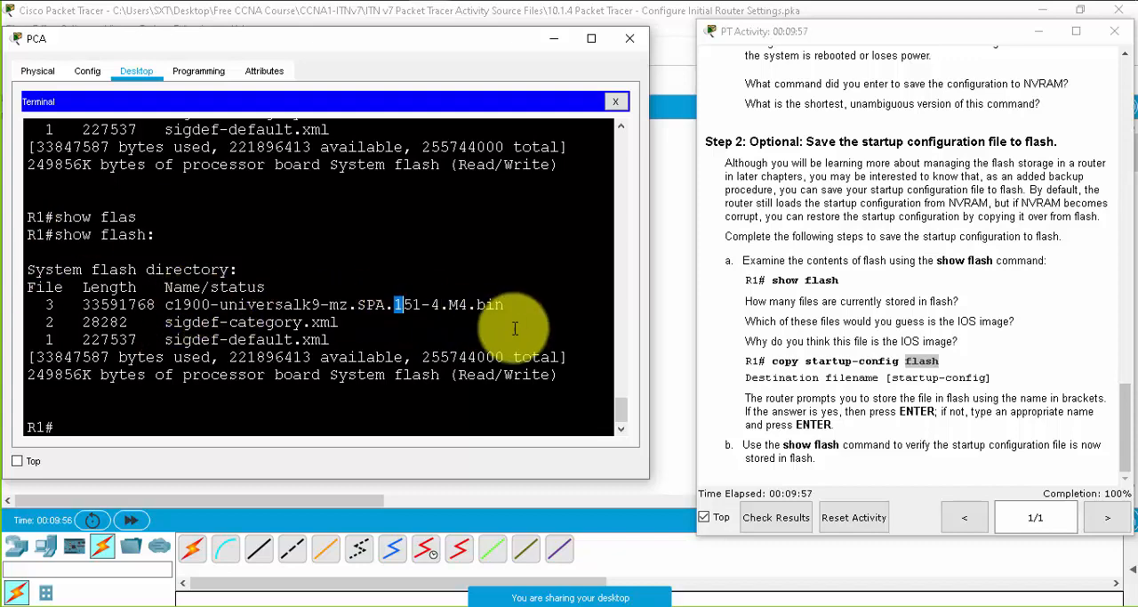
- Save R1's running configuration to NVRAM with copy running-config startup-config, accepting the default destination filename
left_click(414, 306)
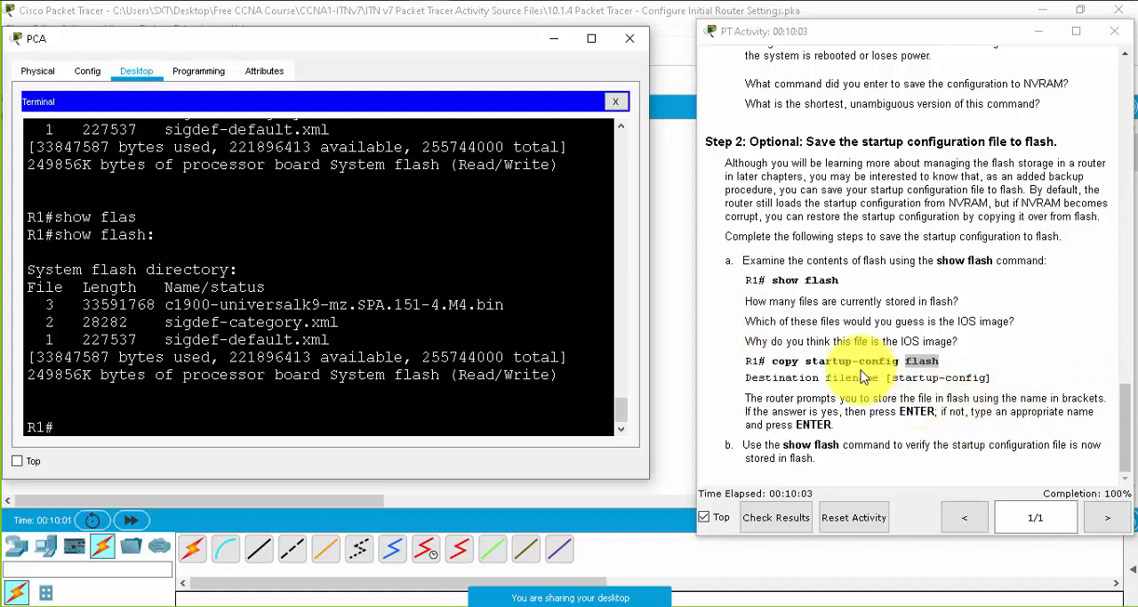
left_click(319, 412)
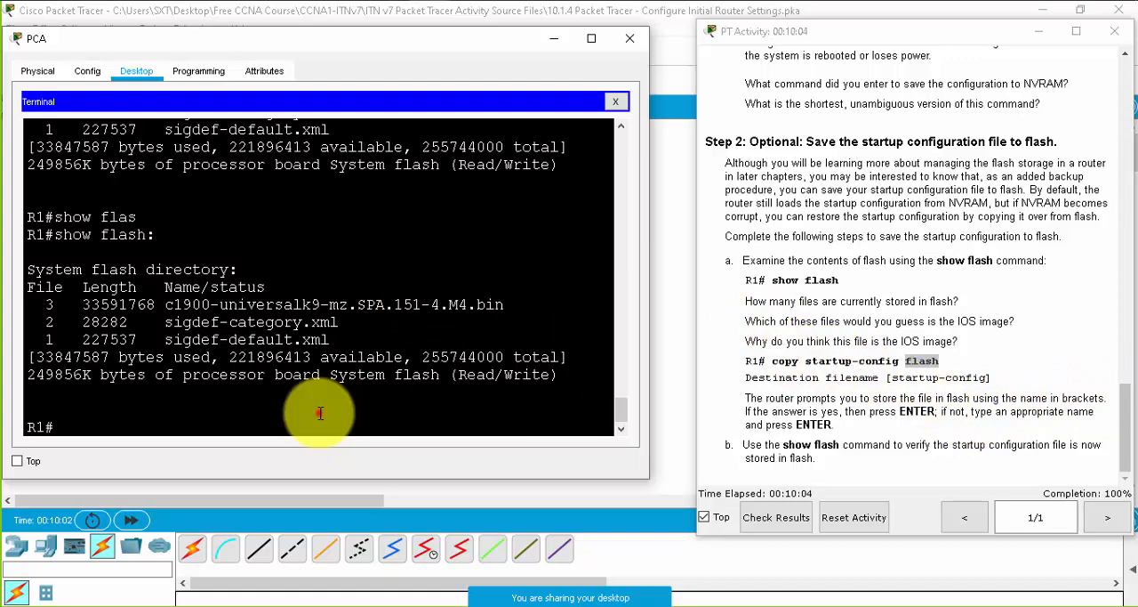
double_click(783, 377)
left_click(337, 404)
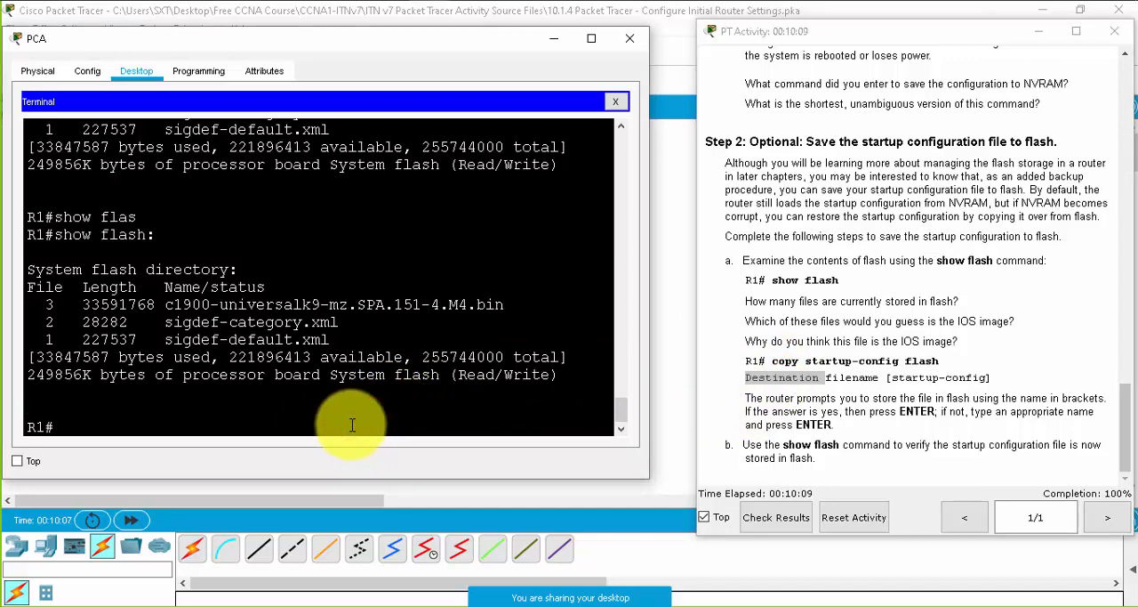
type("copy run")
key("Tab")
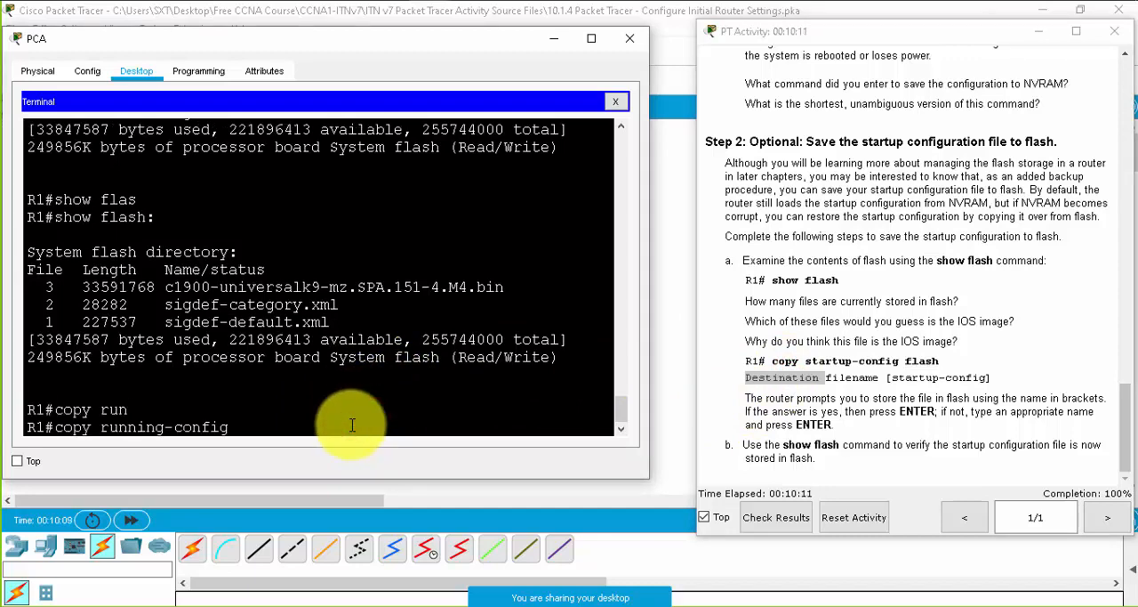
type("sta")
key("Tab")
key("Return")
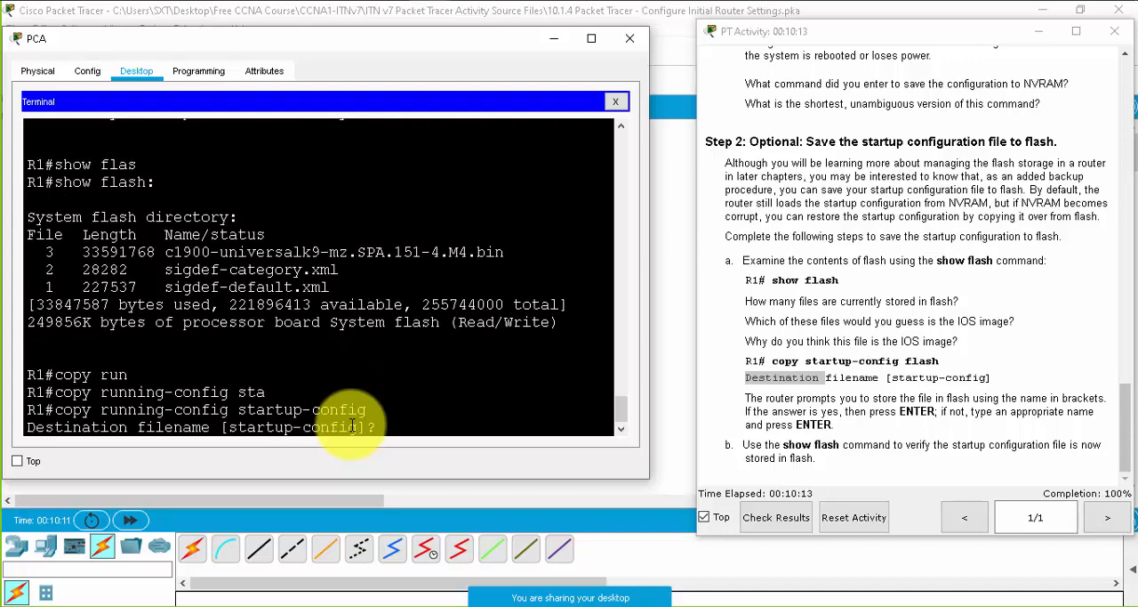
key("Return")
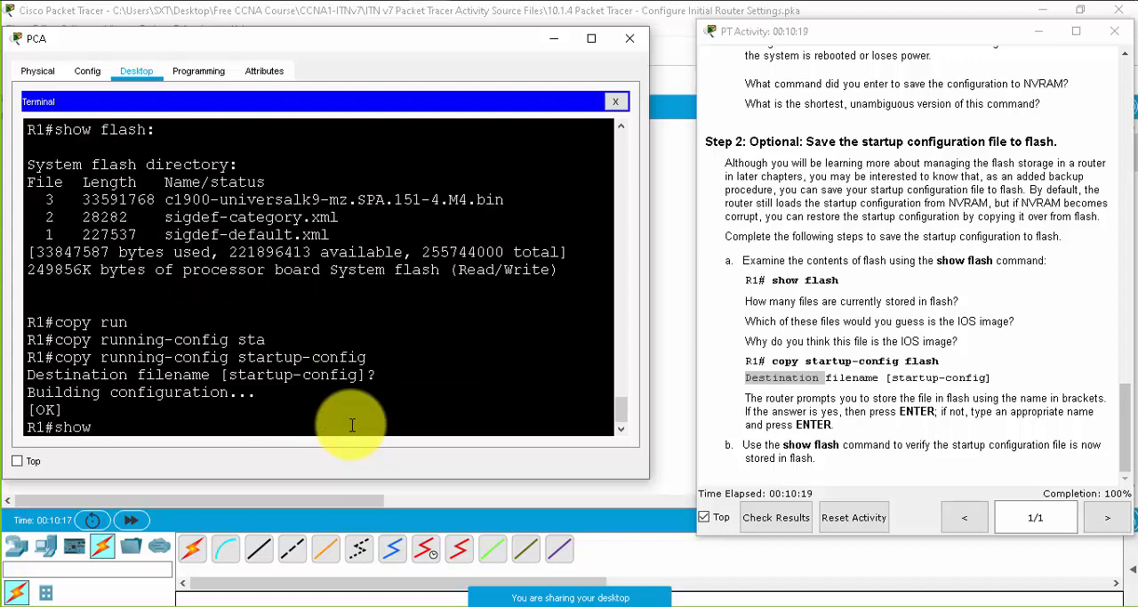
type("show st")
key("Tab")
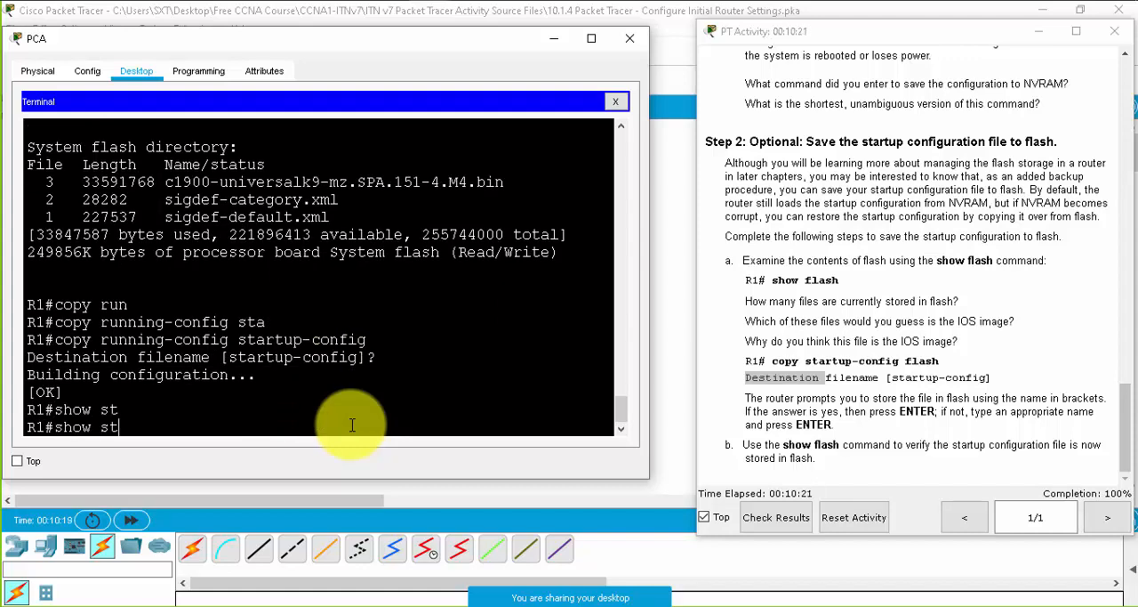
type("ar")
key("Tab")
key("BackSpace")
key("BackSpace")
key("BackSpace")
key("BackSpace")
key("BackSpace")
key("BackSpace")
key("BackSpace")
key("BackSpace")
key("BackSpace")
key("BackSpace")
key("BackSpace")
key("BackSpace")
key("BackSpace")
key("BackSpace")
key("BackSpace")
key("BackSpace")
key("BackSpace")
key("BackSpace")
key("BackSpace")
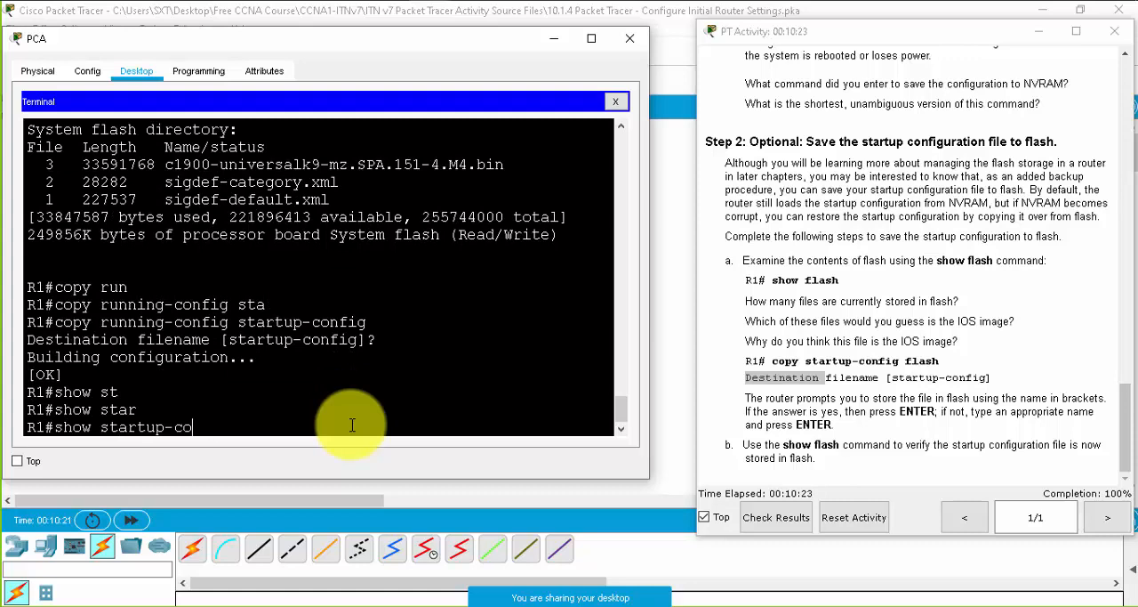
- Back up R1's startup configuration to flash with copy startup-config flash:, accepting startup-config as the destination filename
type("copy st")
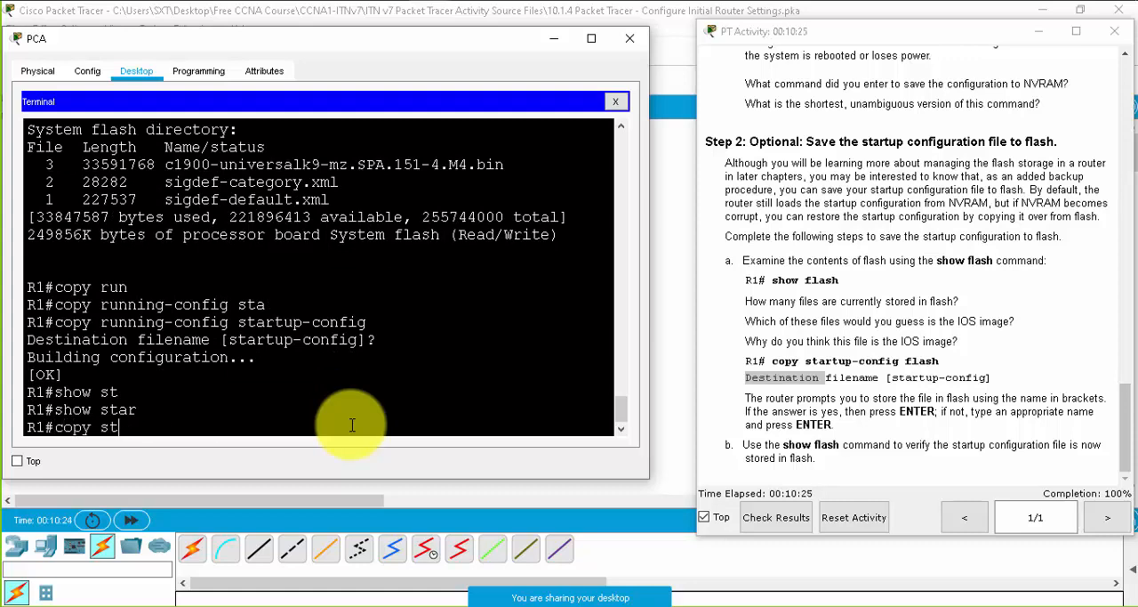
type("ar")
key("Tab")
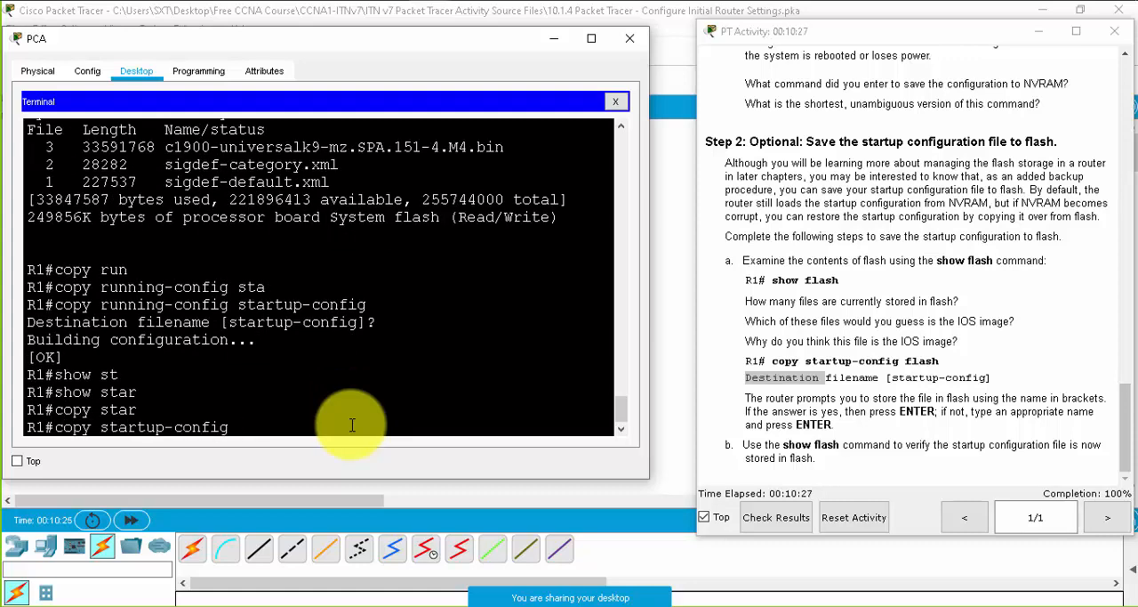
type("flas")
key("Tab")
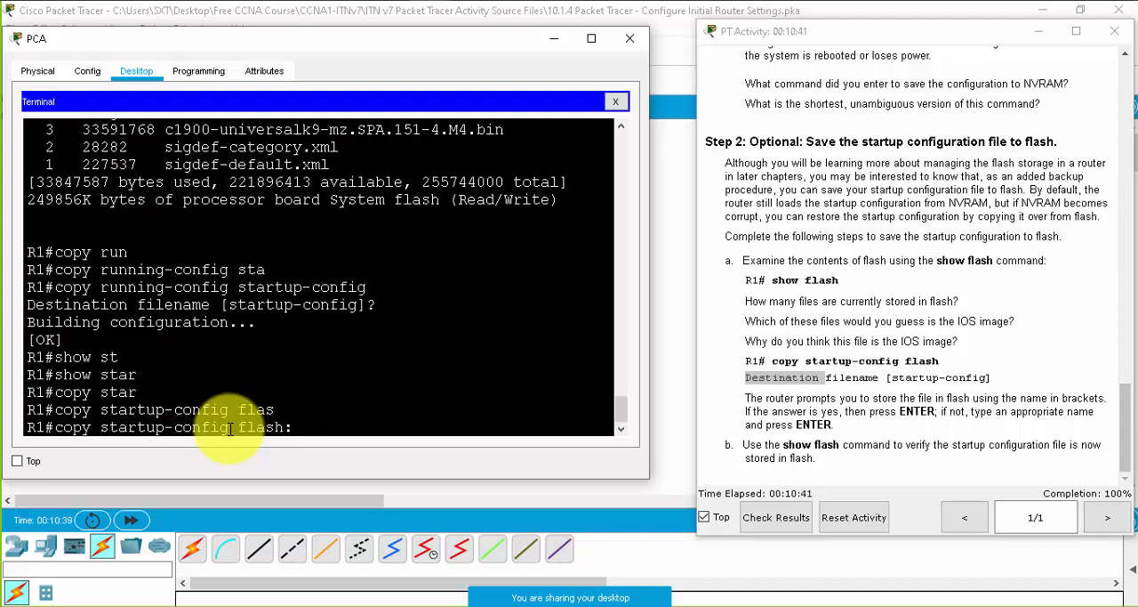
key("Return")
key("Return")
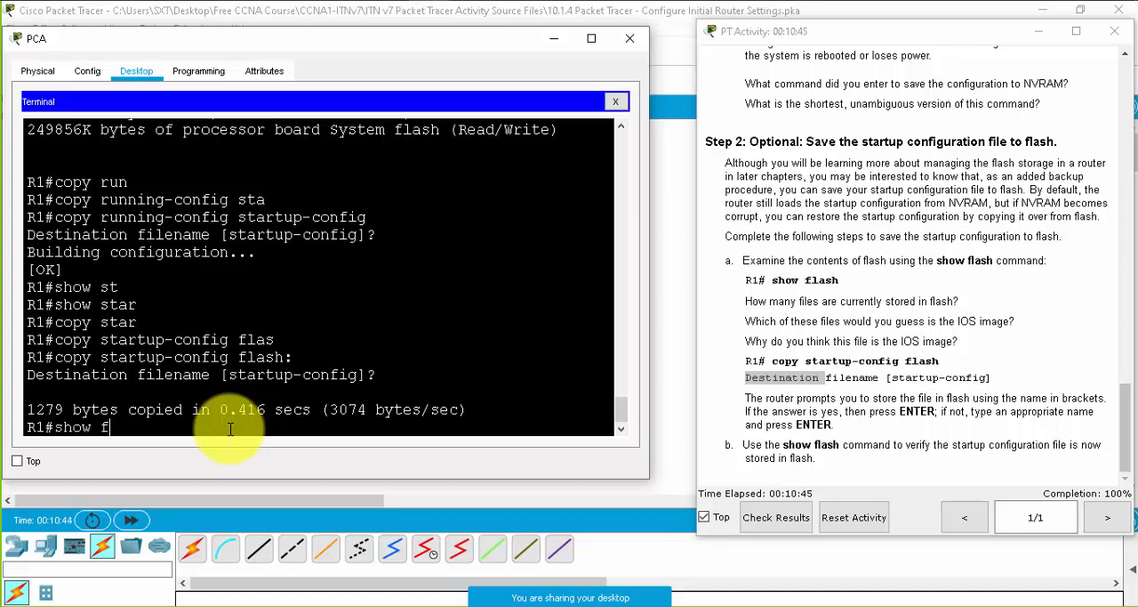
- Display R1's flash directory with show flash and check the listing for the startup-config file
key("Return")
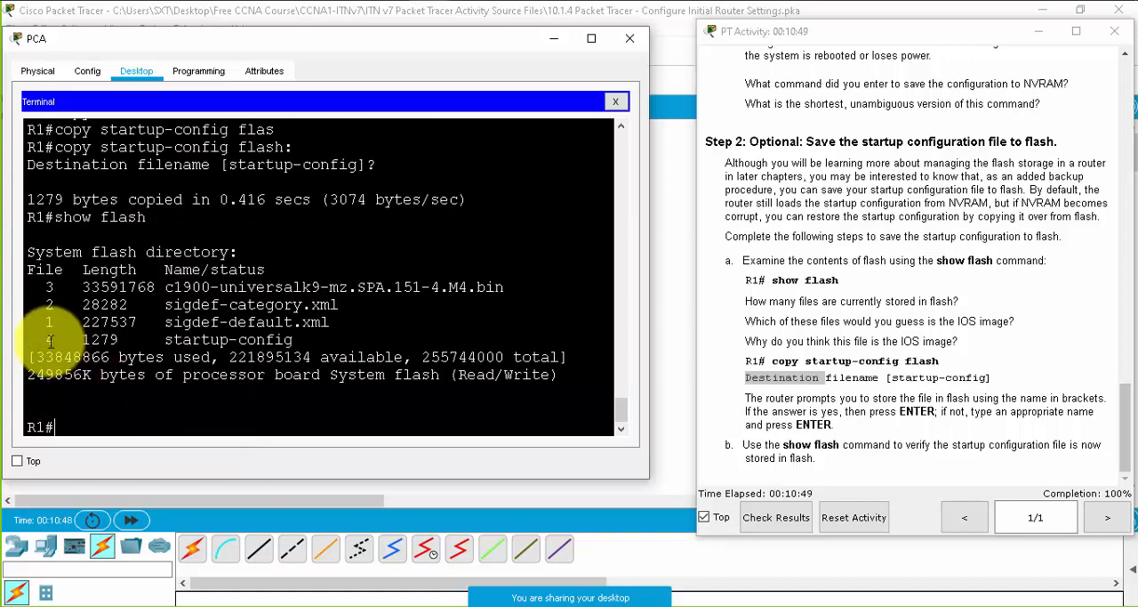
left_click_drag(165, 340, 299, 339)
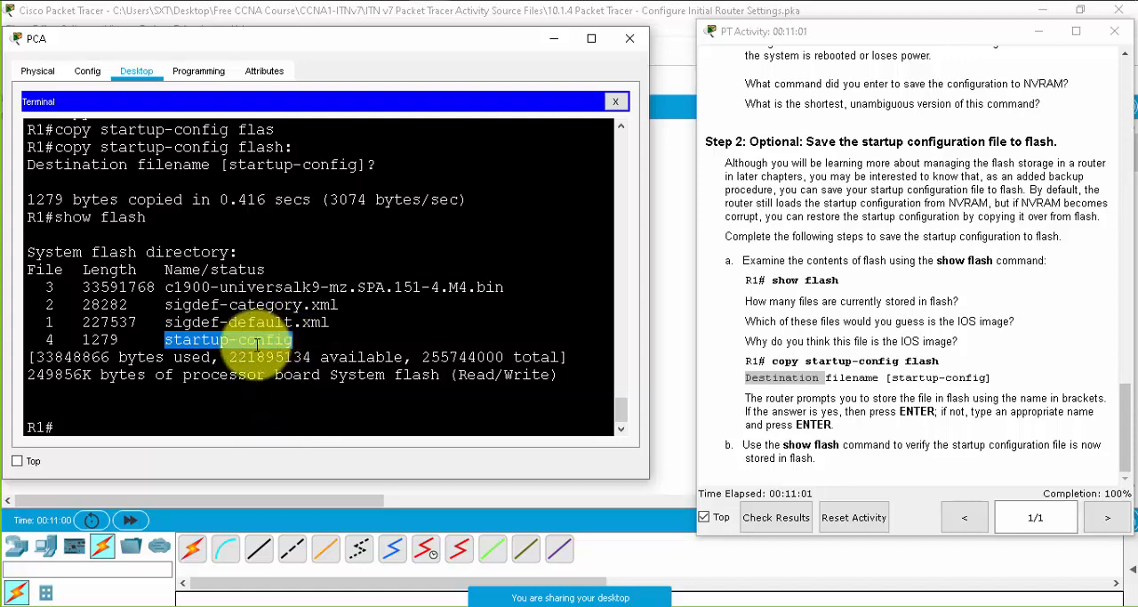
left_click(293, 340)
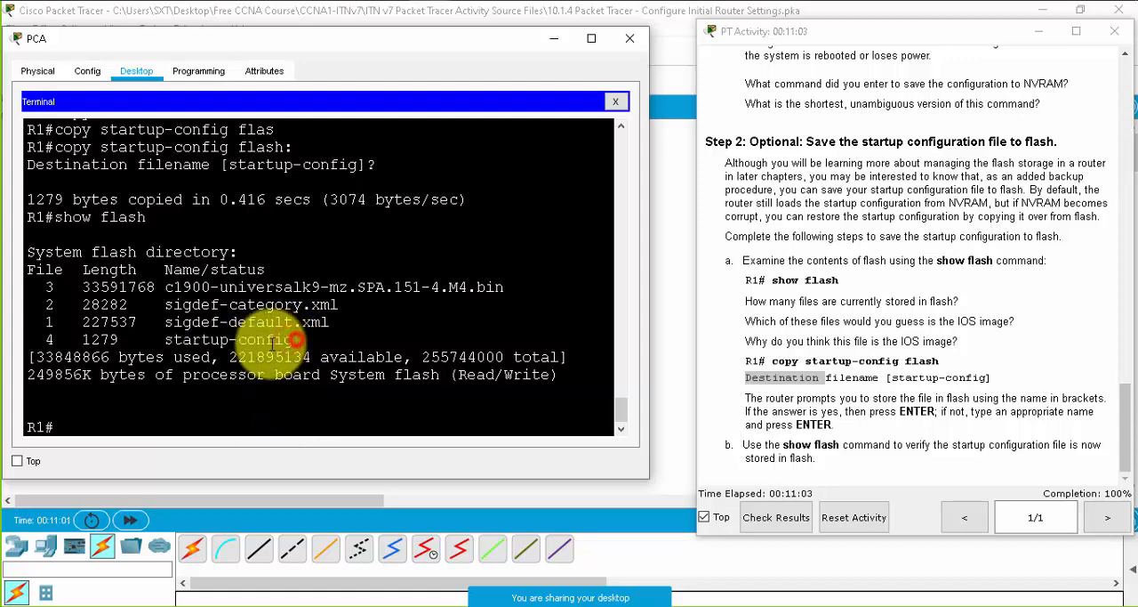
left_click_drag(296, 340, 166, 344)
left_click(103, 429)
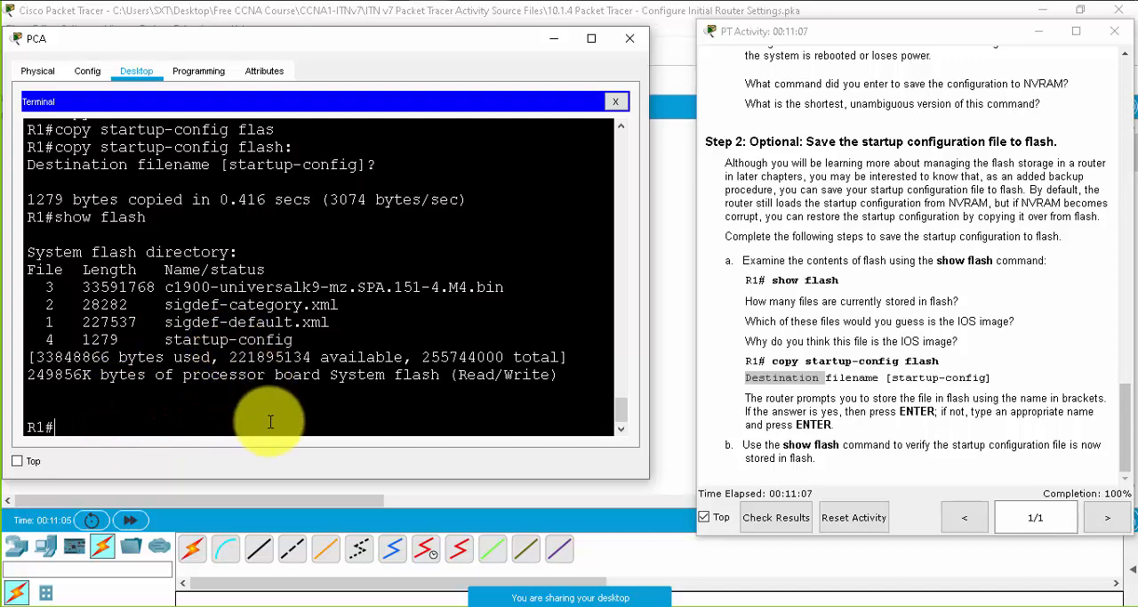
type("copy flash")
key("Tab")
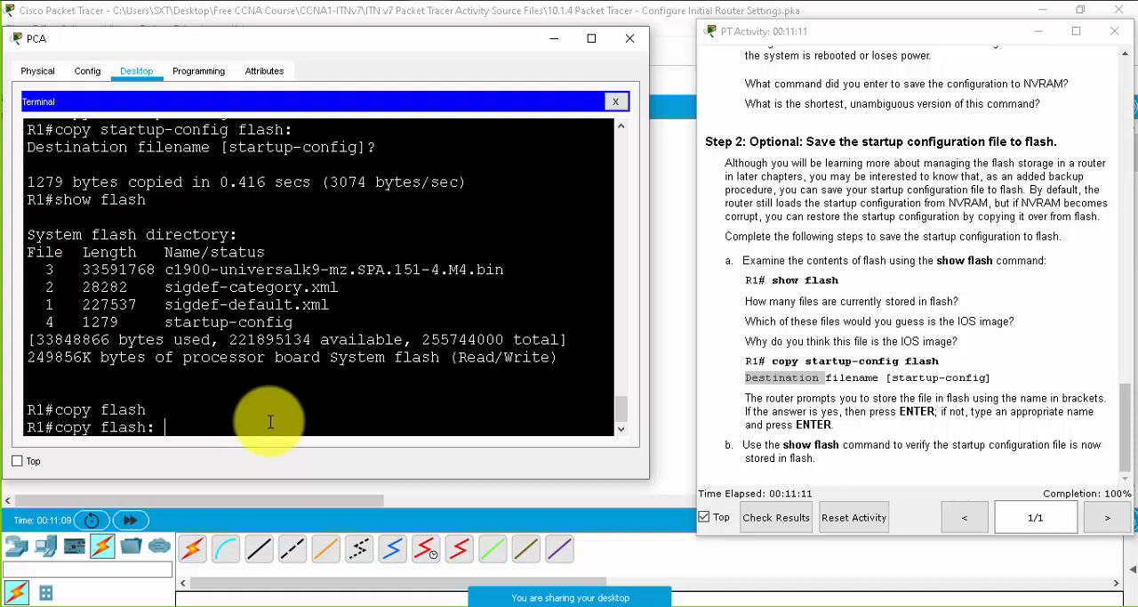
left_click_drag(166, 323, 306, 328)
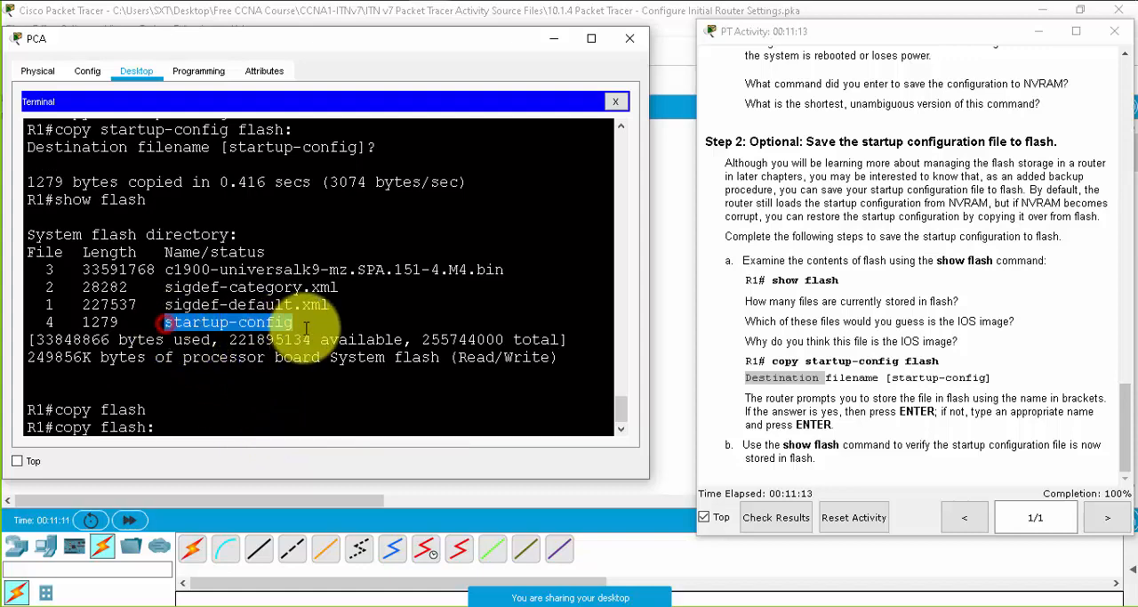
left_click(182, 424)
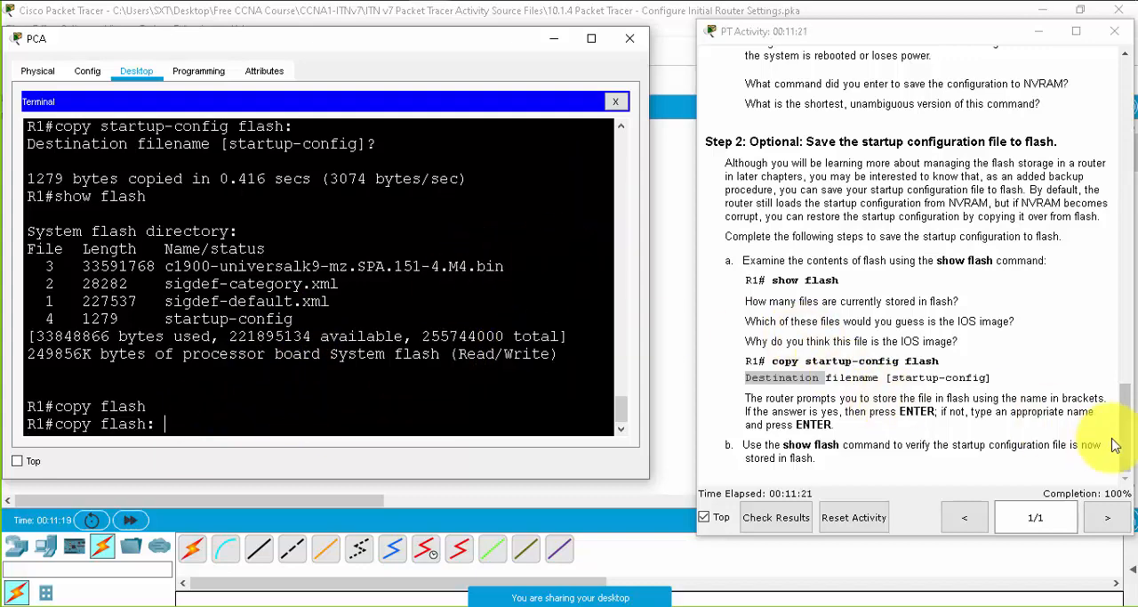
- Close the PCA terminal window and exit the 10.1.4 Configure Initial Router Settings activity
scroll(833, 262, "up", 3)
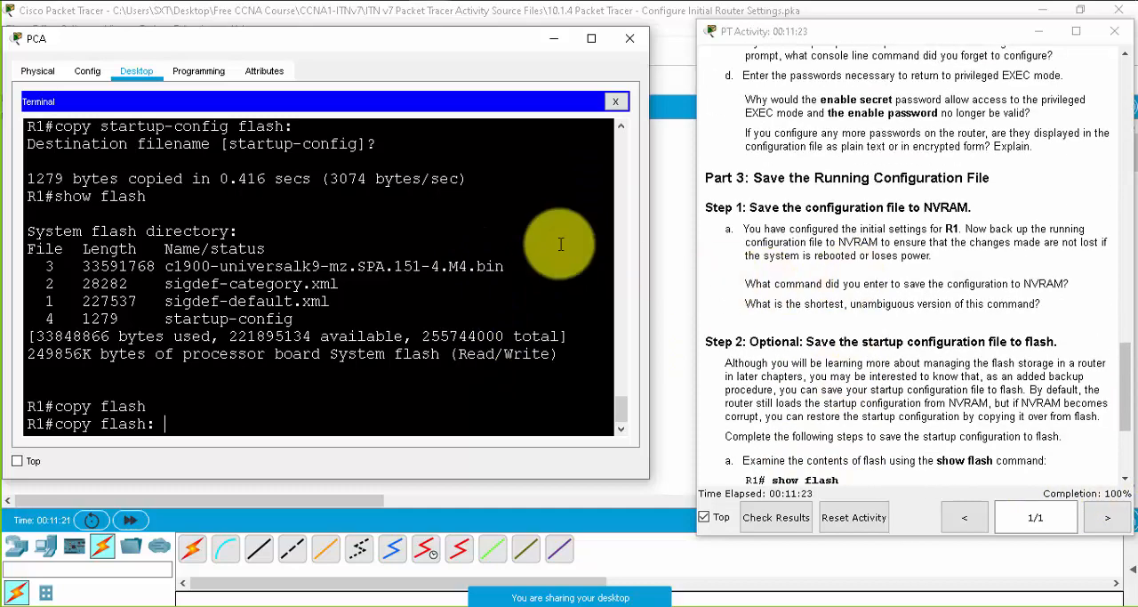
scroll(293, 276, "up", 5)
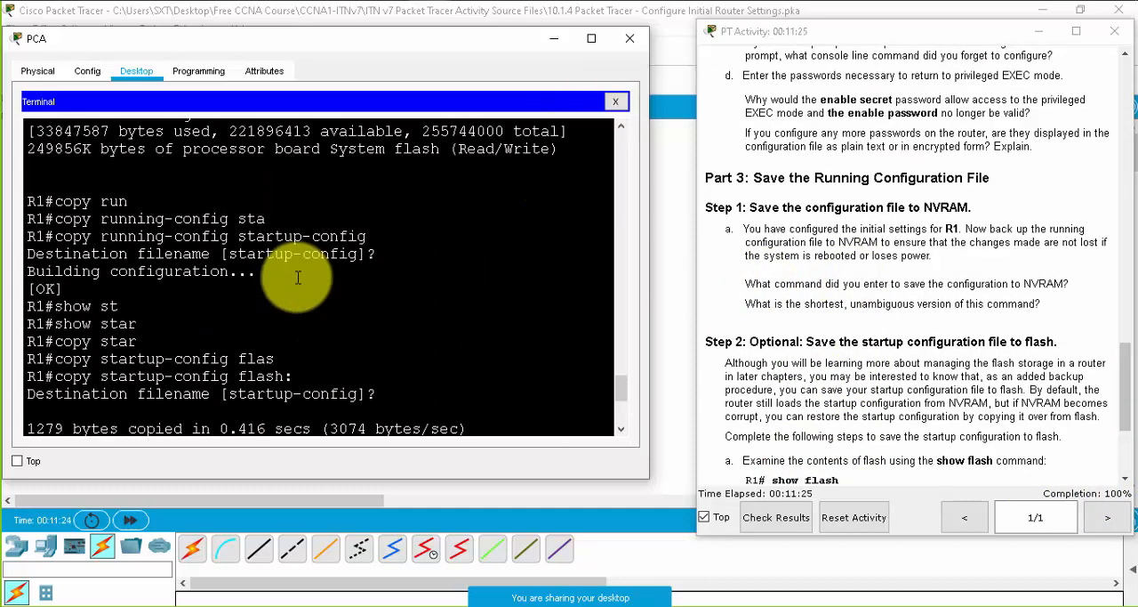
scroll(298, 277, "up", 7)
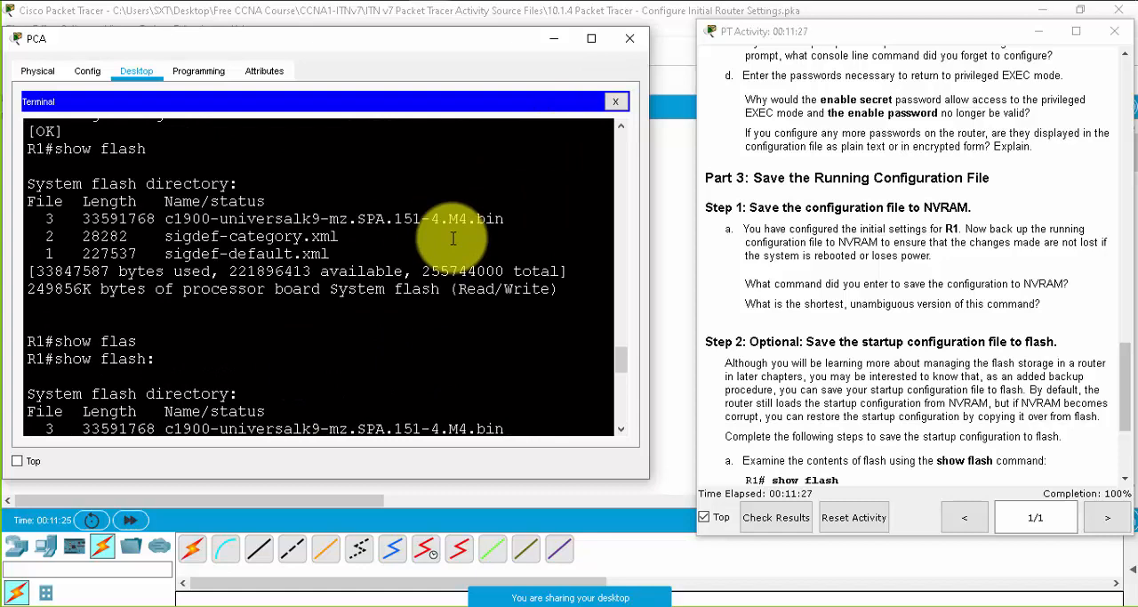
left_click(630, 40)
left_click(1115, 33)
left_click(1119, 9)
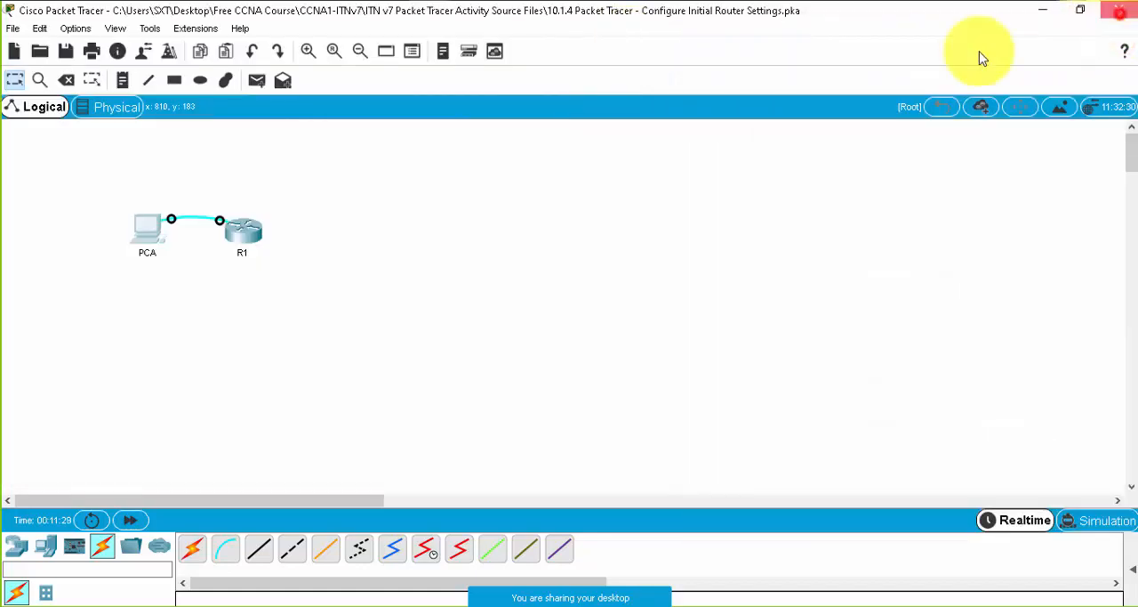
left_click(628, 328)
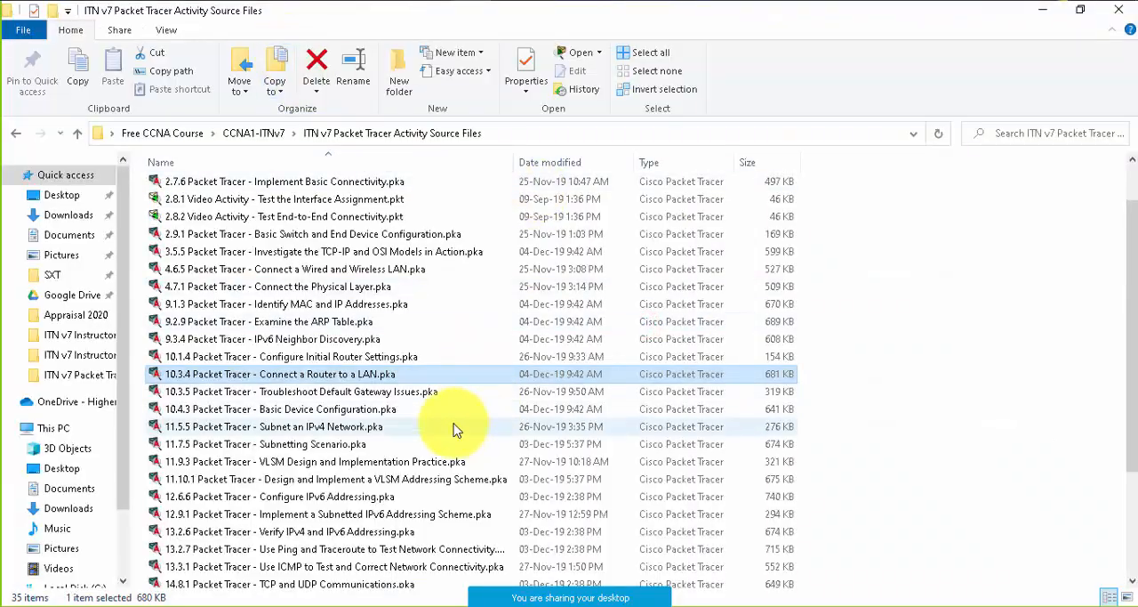
left_click(353, 393)
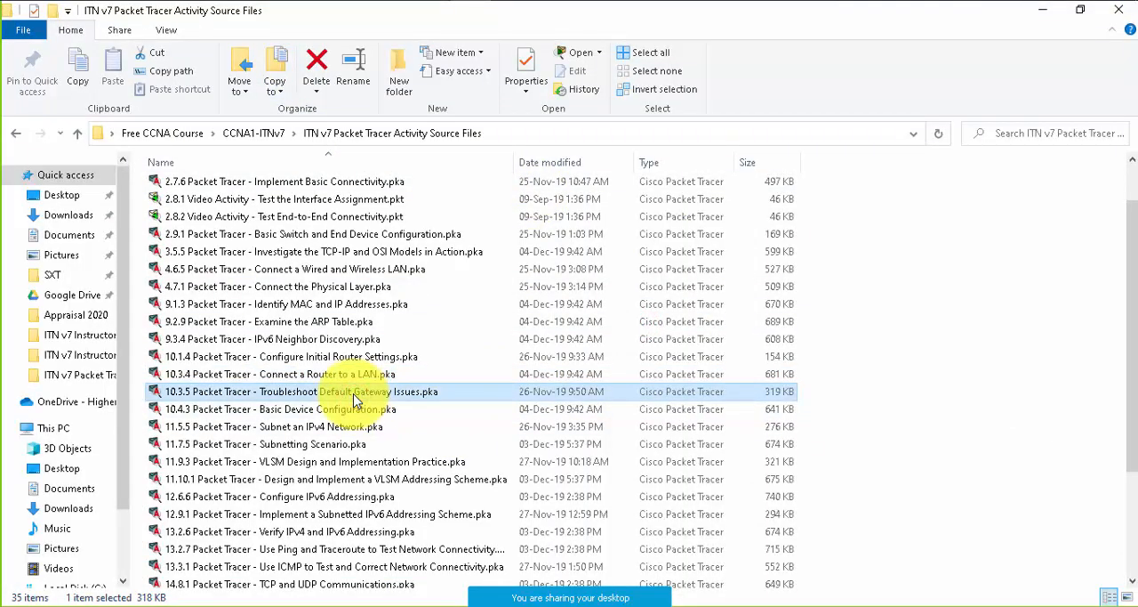
double_click(331, 377)
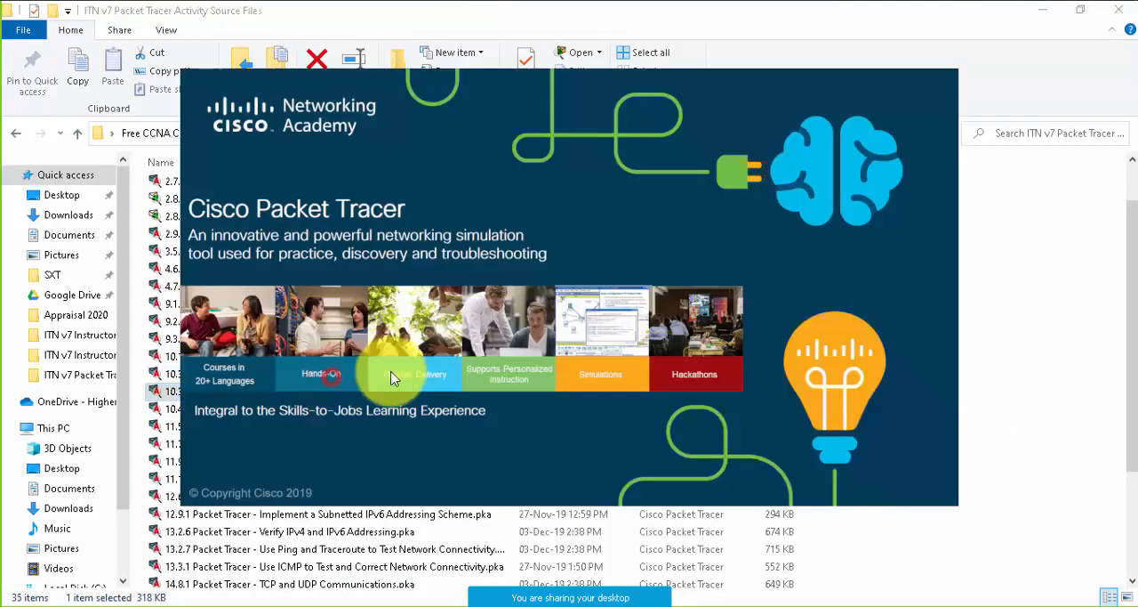
left_click(1062, 345)
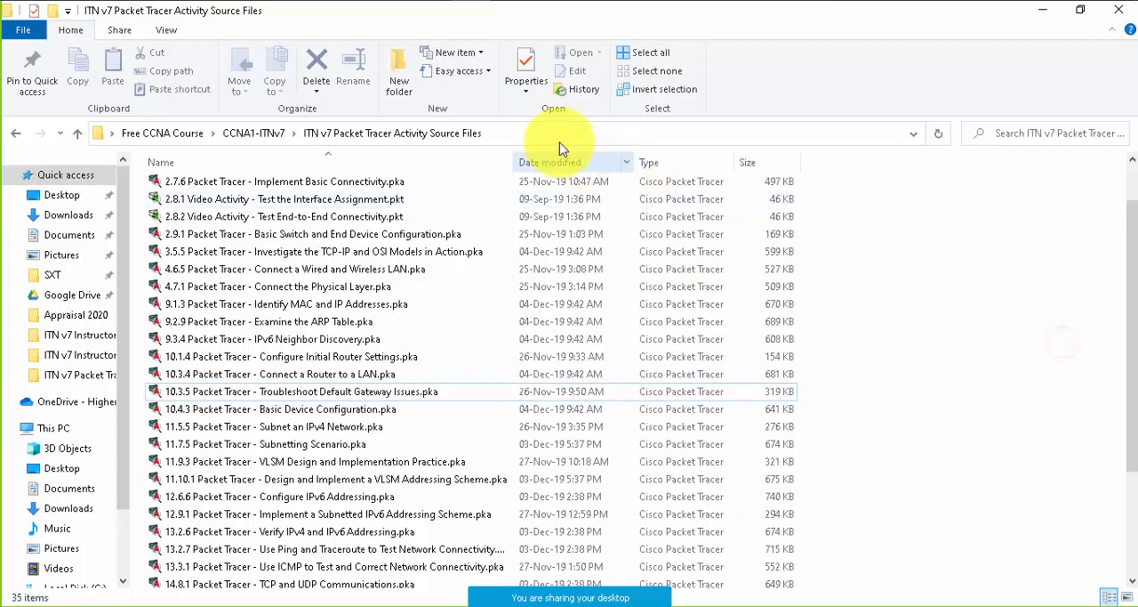
left_click(336, 378)
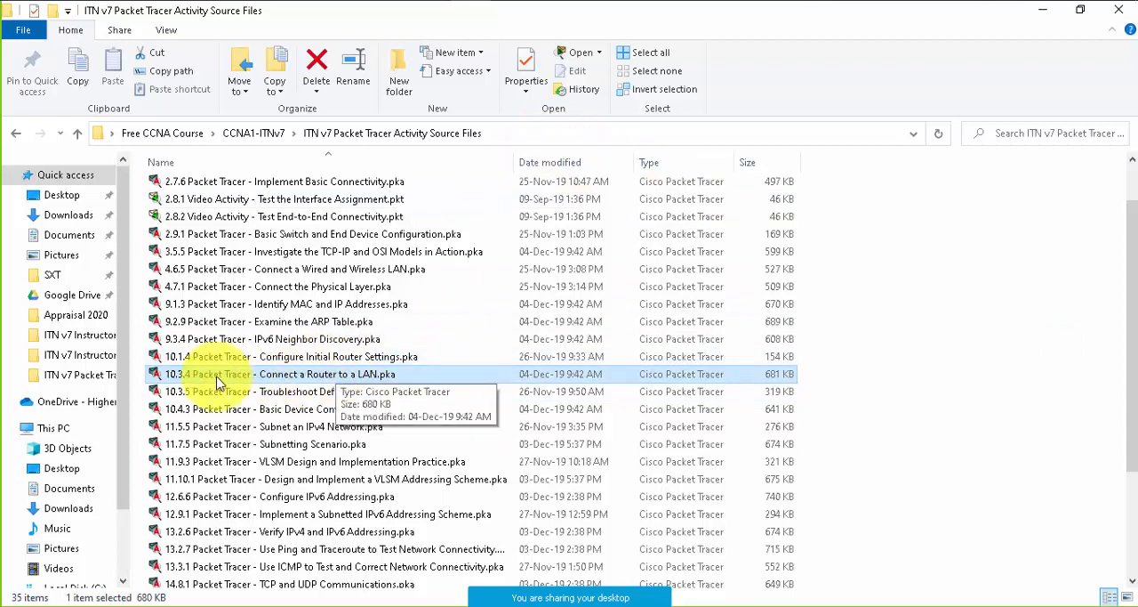
left_click(338, 392)
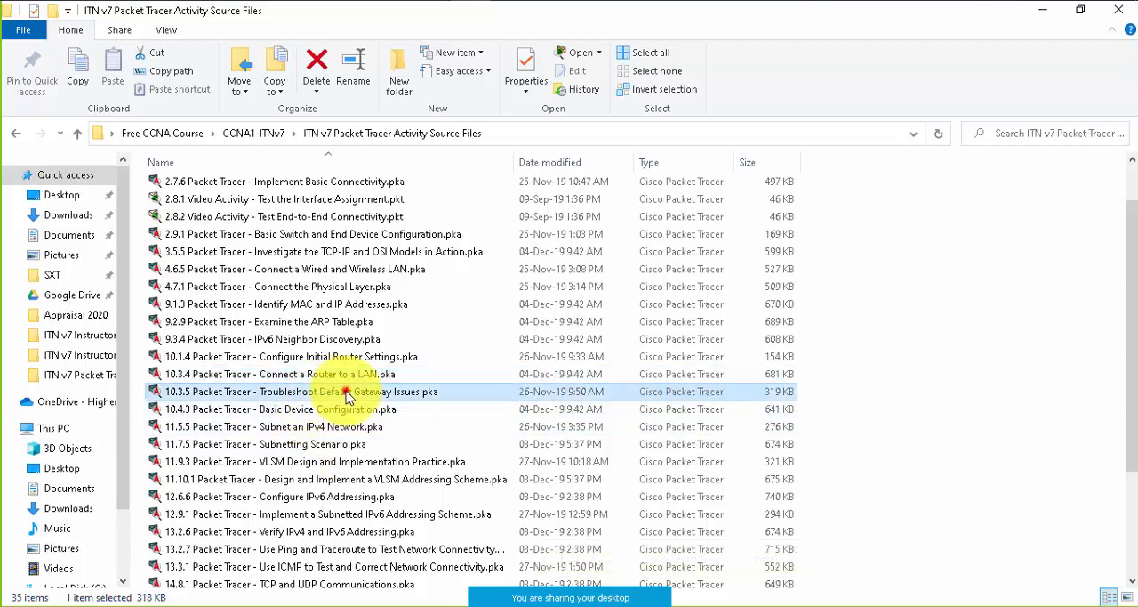
left_click(302, 409)
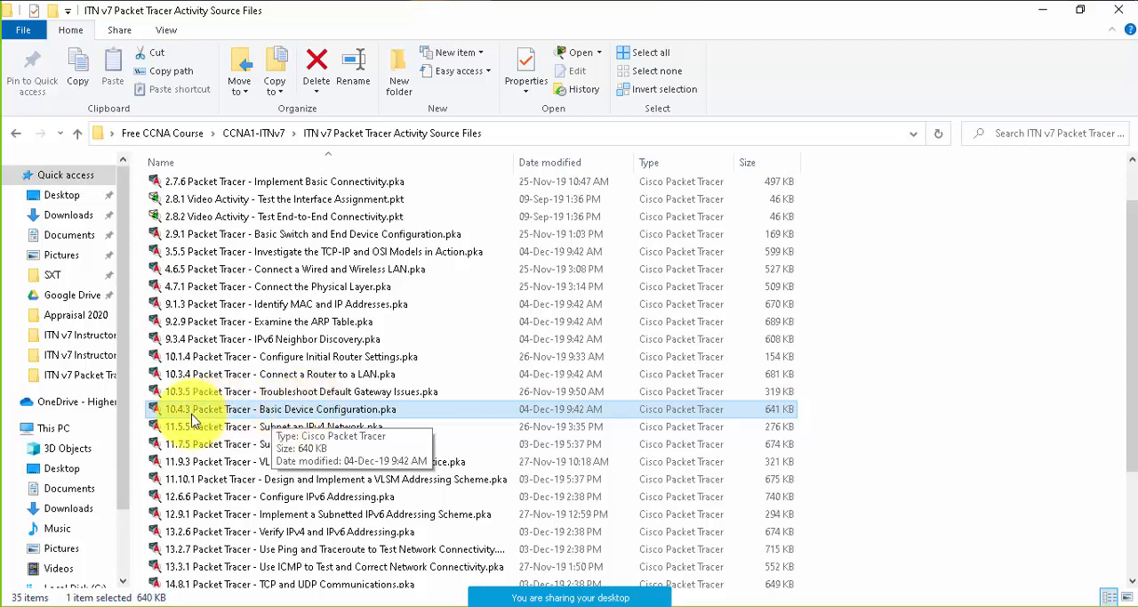
mouse_move(444, 19)
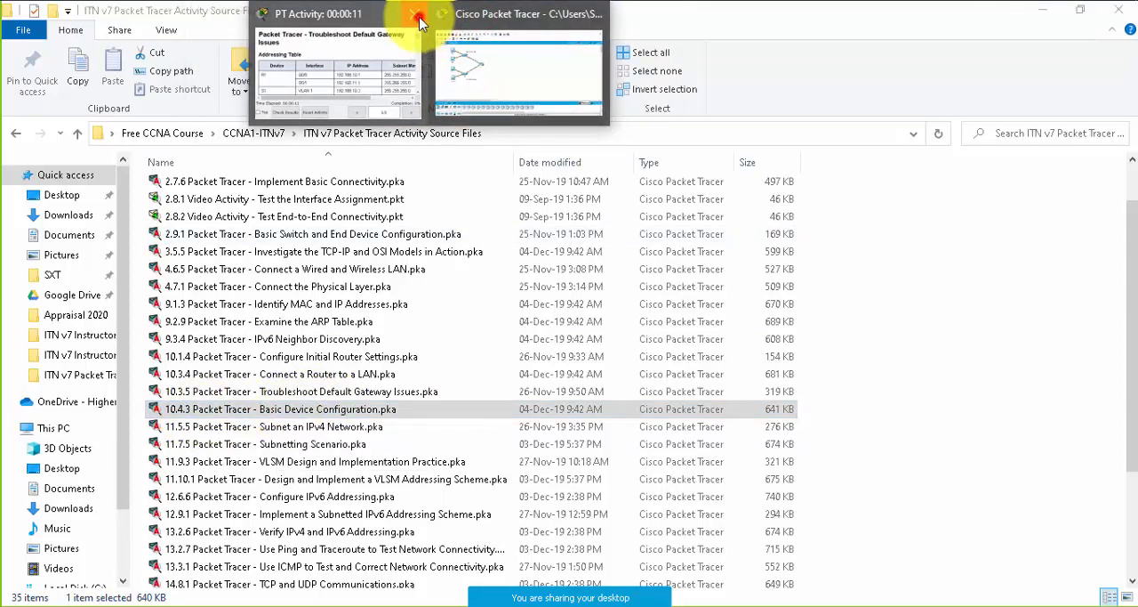
left_click(594, 15)
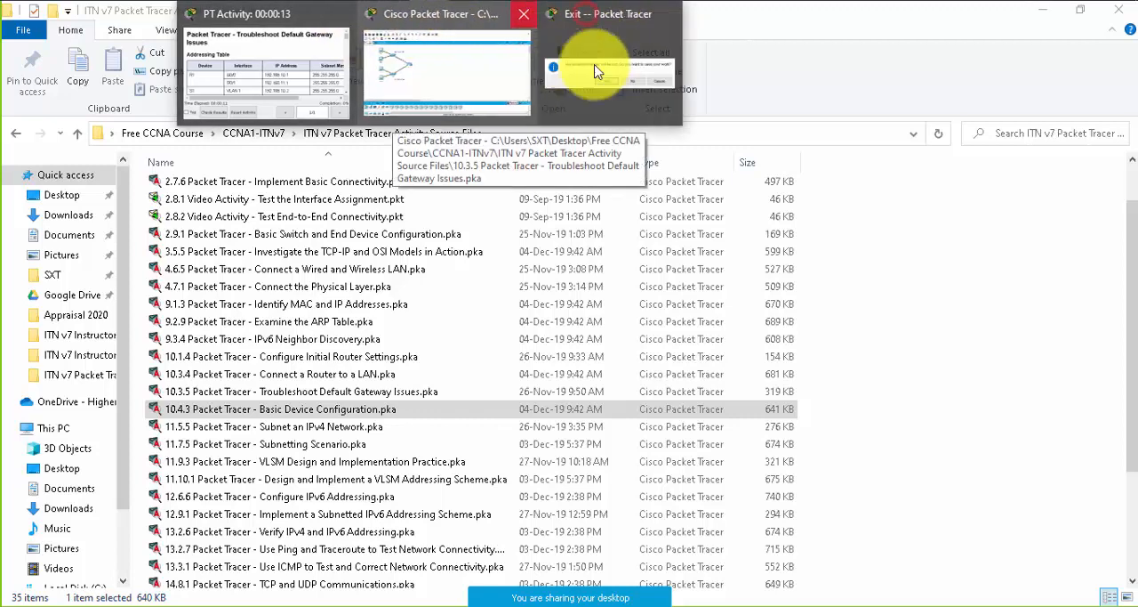
left_click(605, 111)
left_click(630, 323)
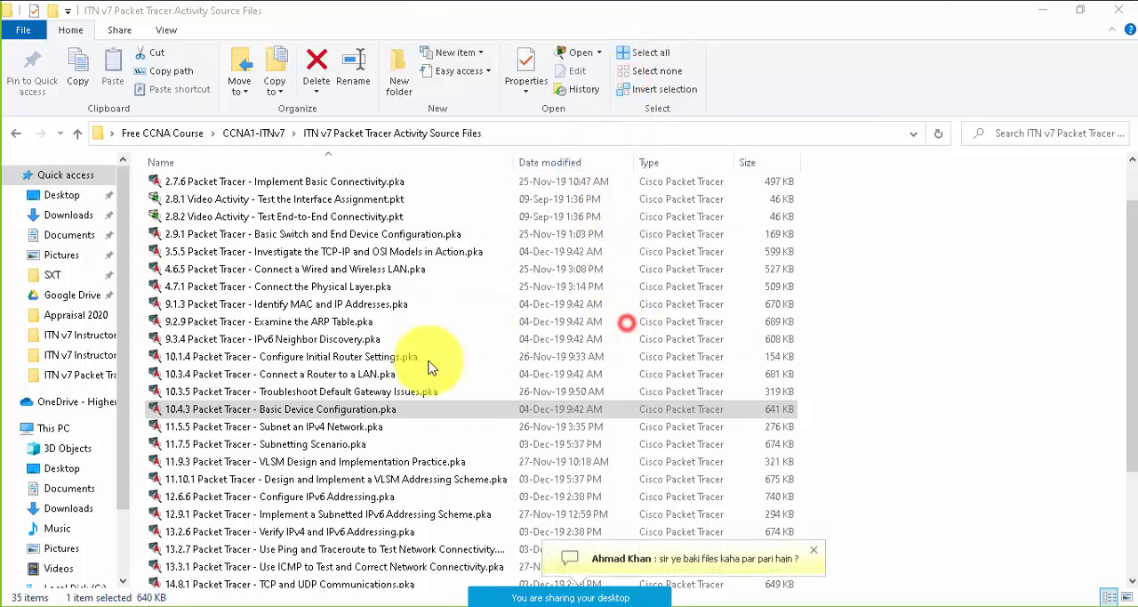
- Open the activity file 10.3.4 Packet Tracer - Connect a Router to a LAN.pka from the activity source files folder
left_click(361, 374)
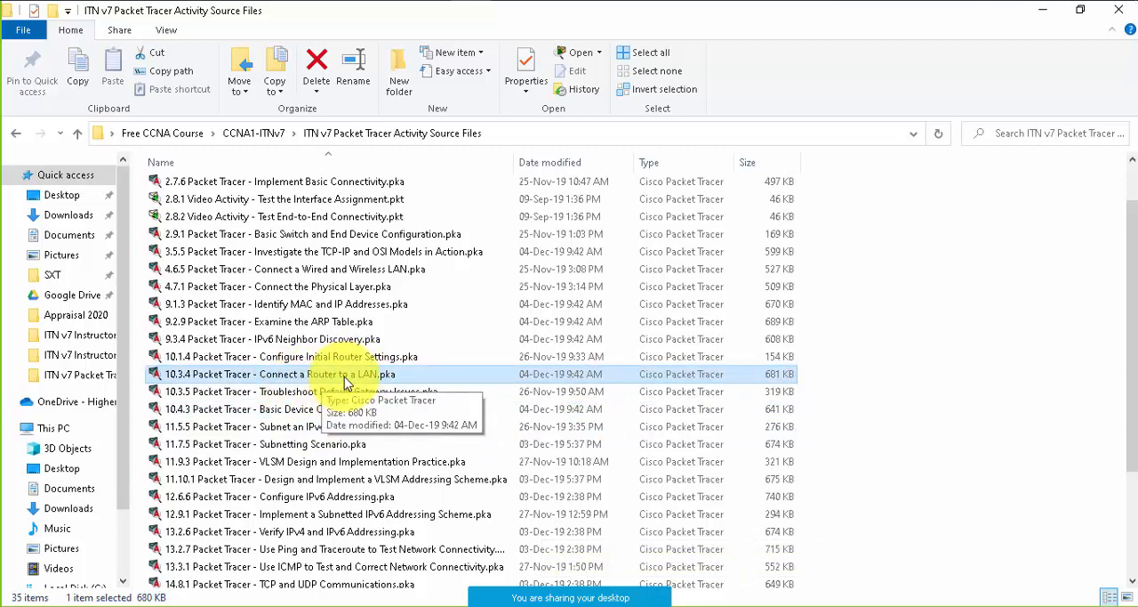
double_click(344, 377)
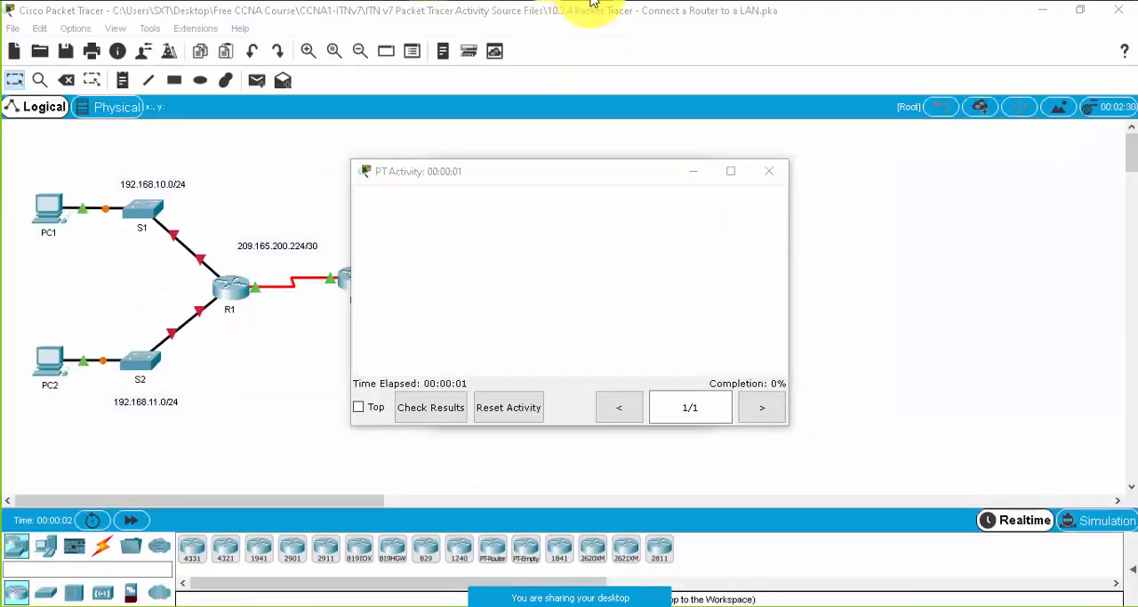
- Bring the 10.3.4 topology workspace to the front so that the activity instructions window no longer covers it
mouse_move(483, 69)
left_click(477, 25)
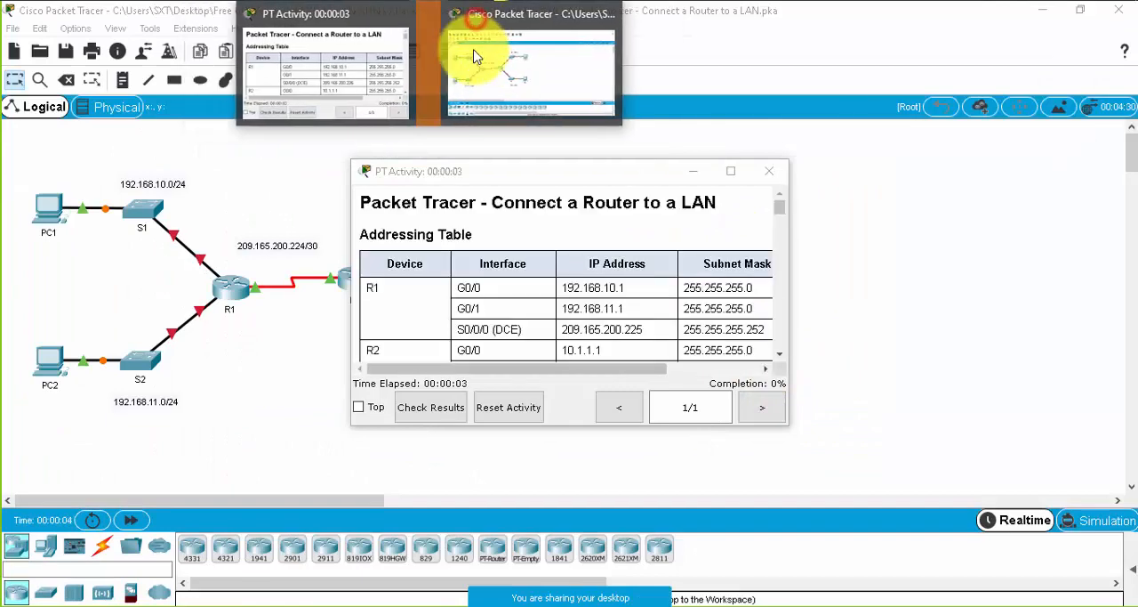
left_click(492, 59)
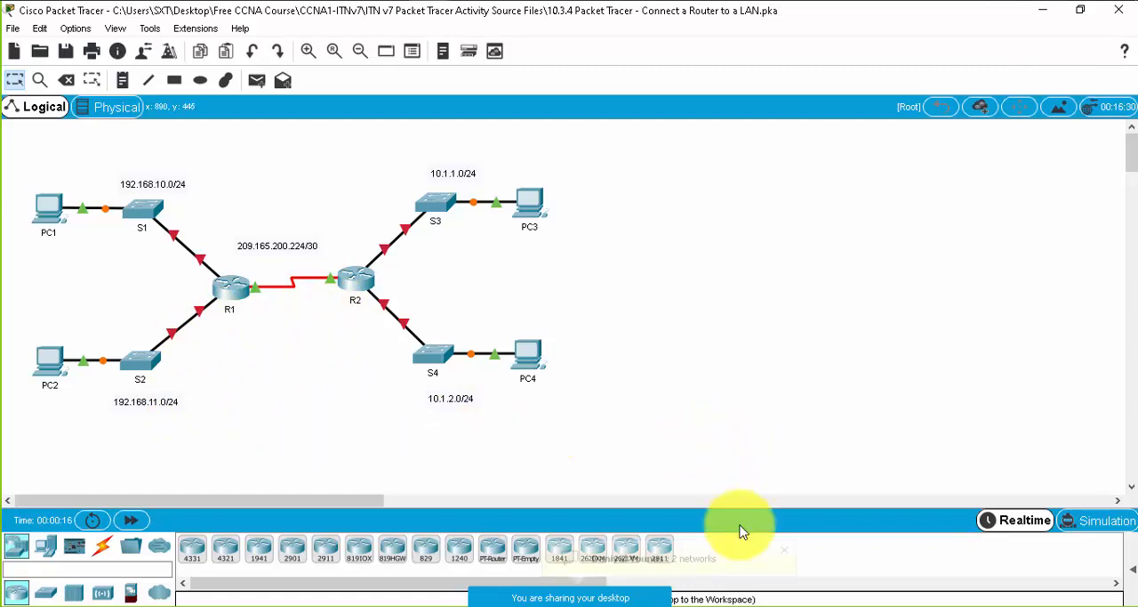
- Open the meeting chat and read through the participants' answers about how many networks the topology contains
mouse_move(680, 601)
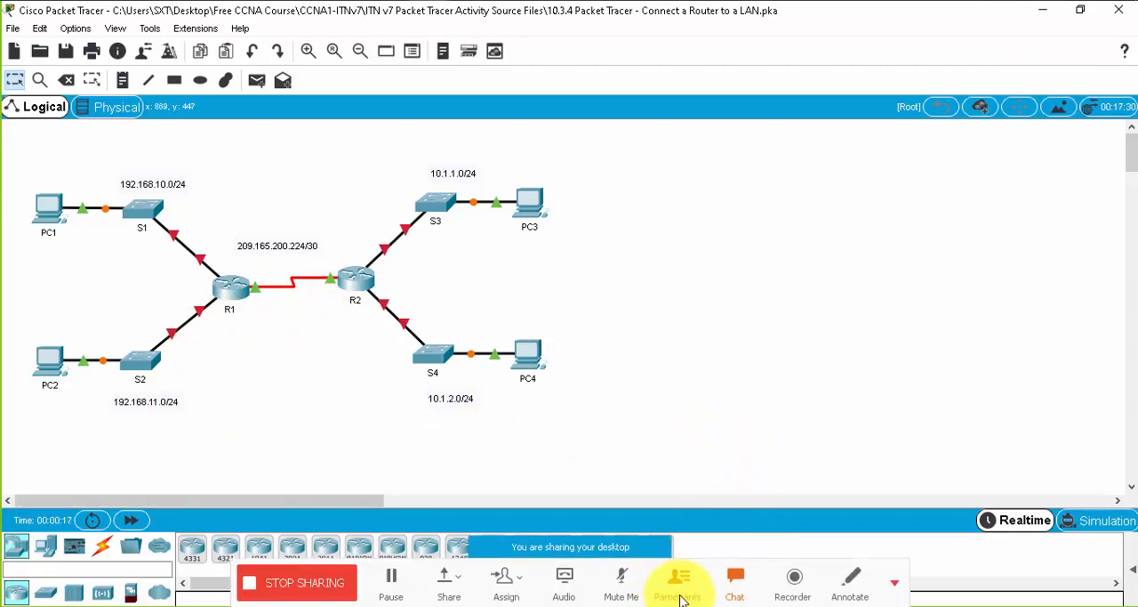
left_click(736, 582)
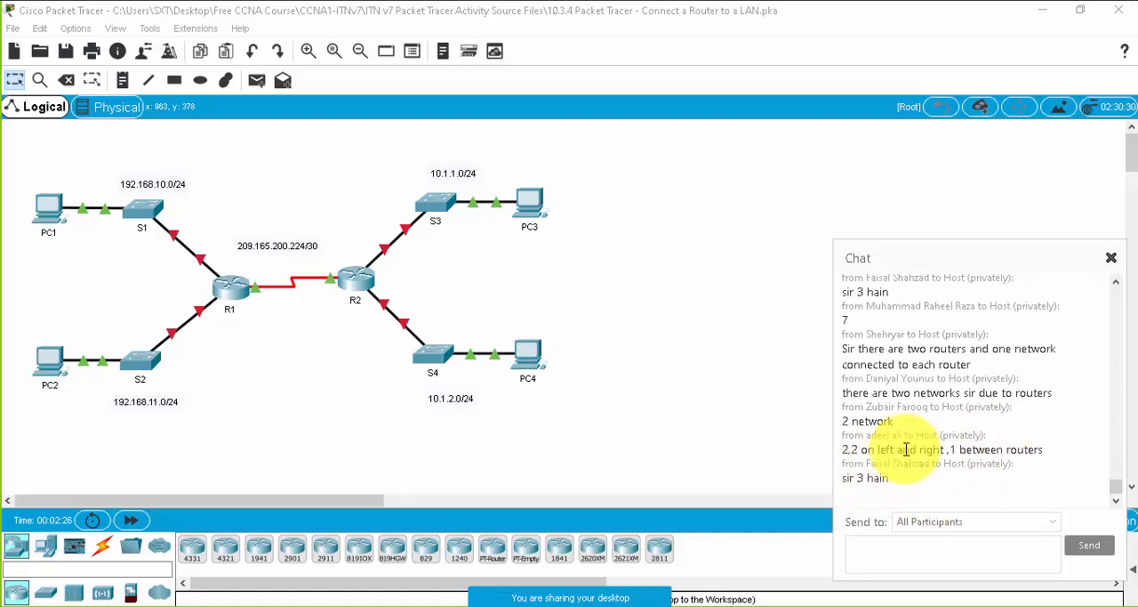
scroll(947, 418, "up", 2)
scroll(947, 407, "up", 10)
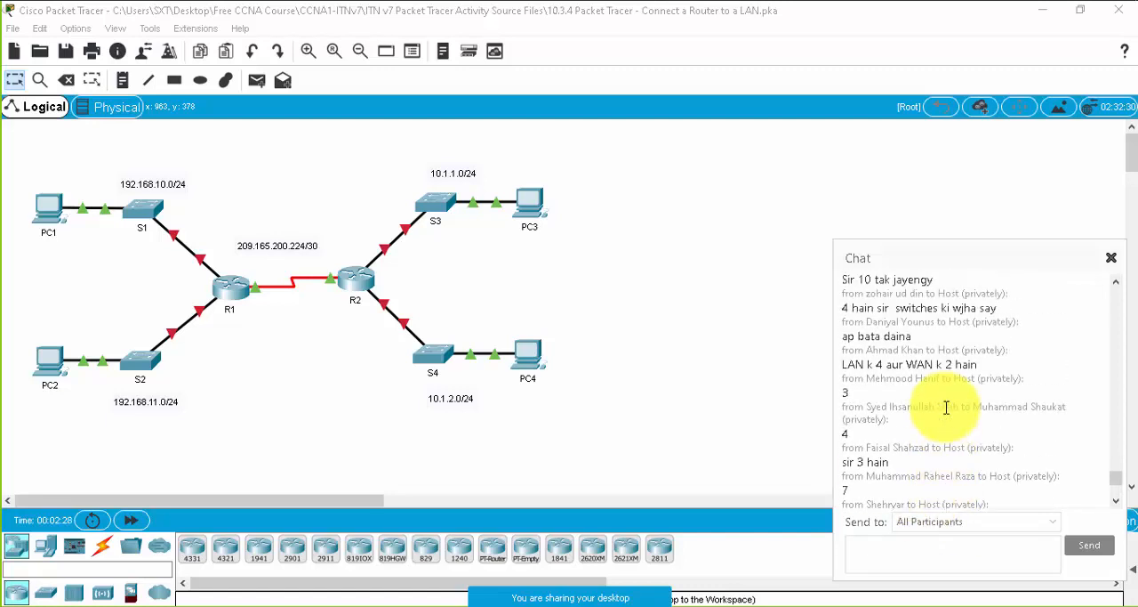
scroll(945, 406, "up", 6)
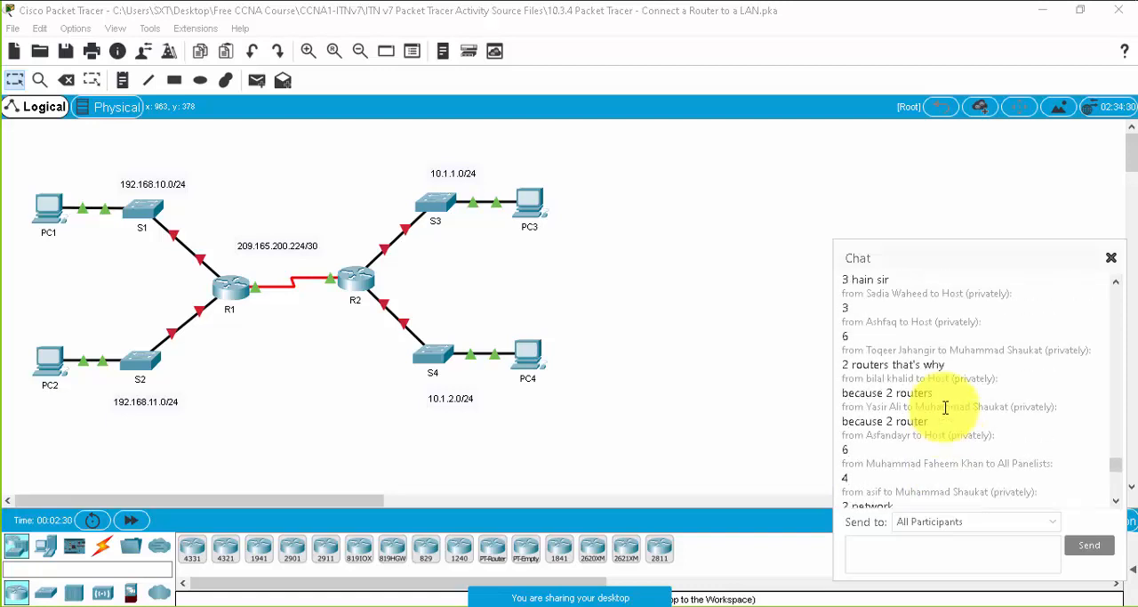
scroll(946, 406, "up", 10)
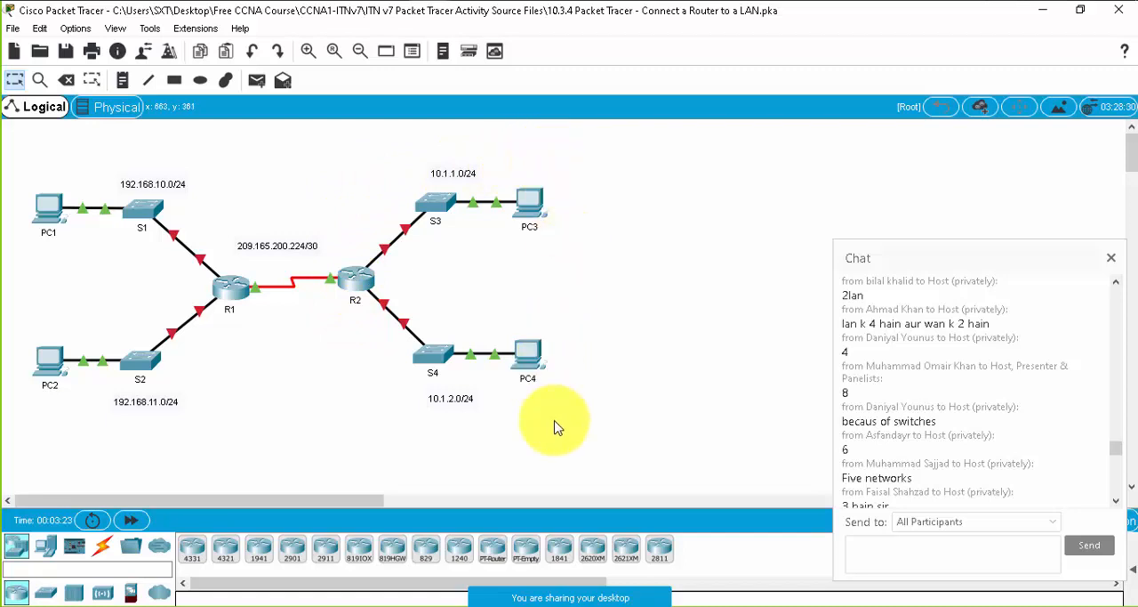
scroll(1057, 451, "down", 10)
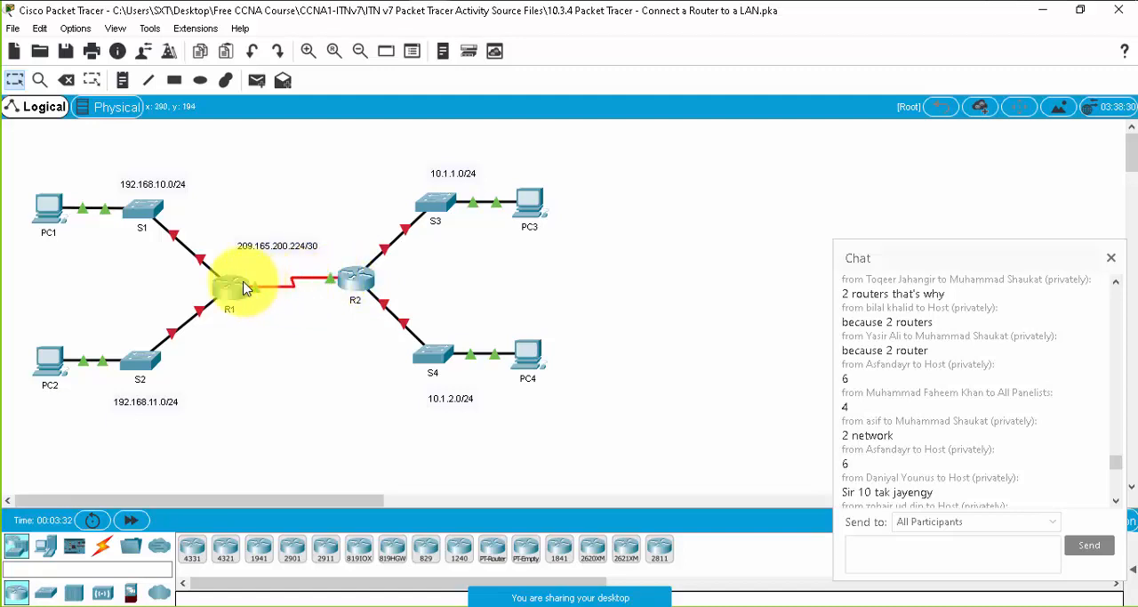
scroll(963, 363, "down", 5)
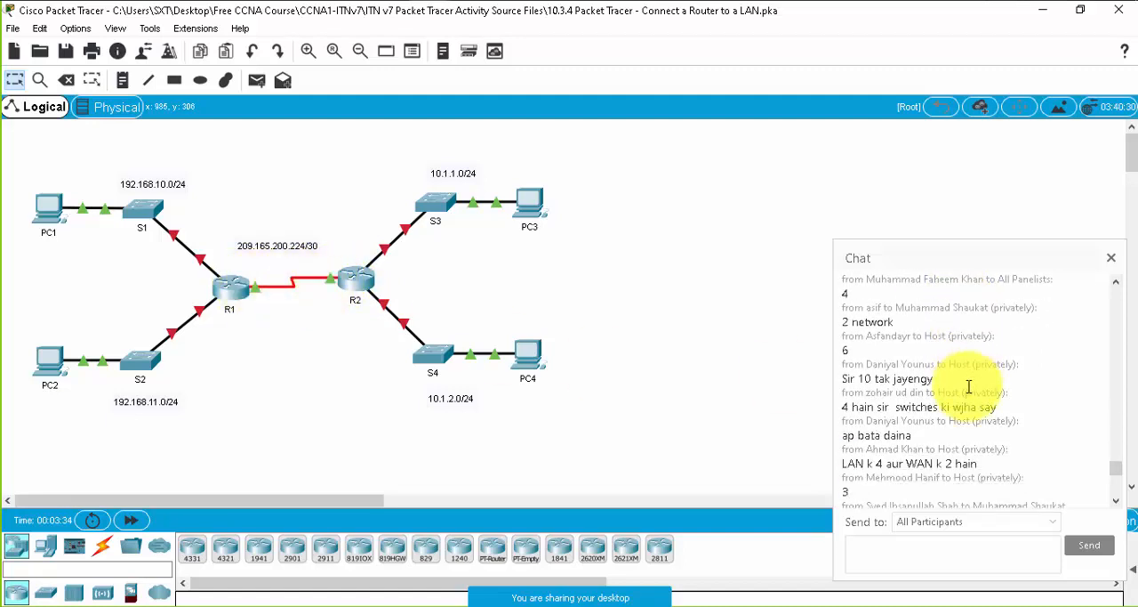
scroll(960, 396, "down", 4)
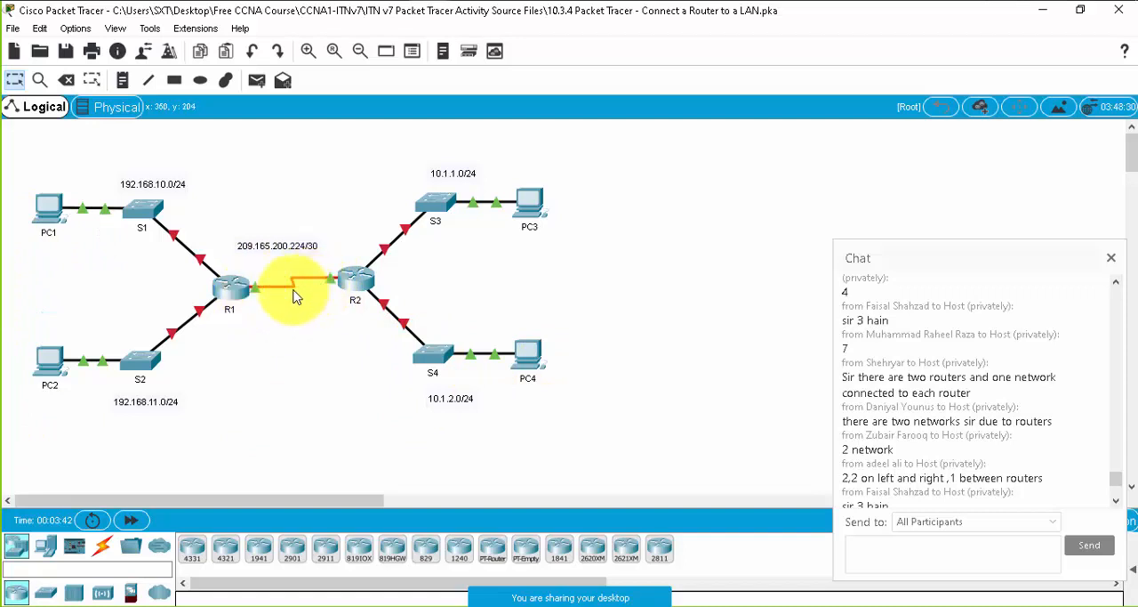
scroll(1049, 437, "down", 4)
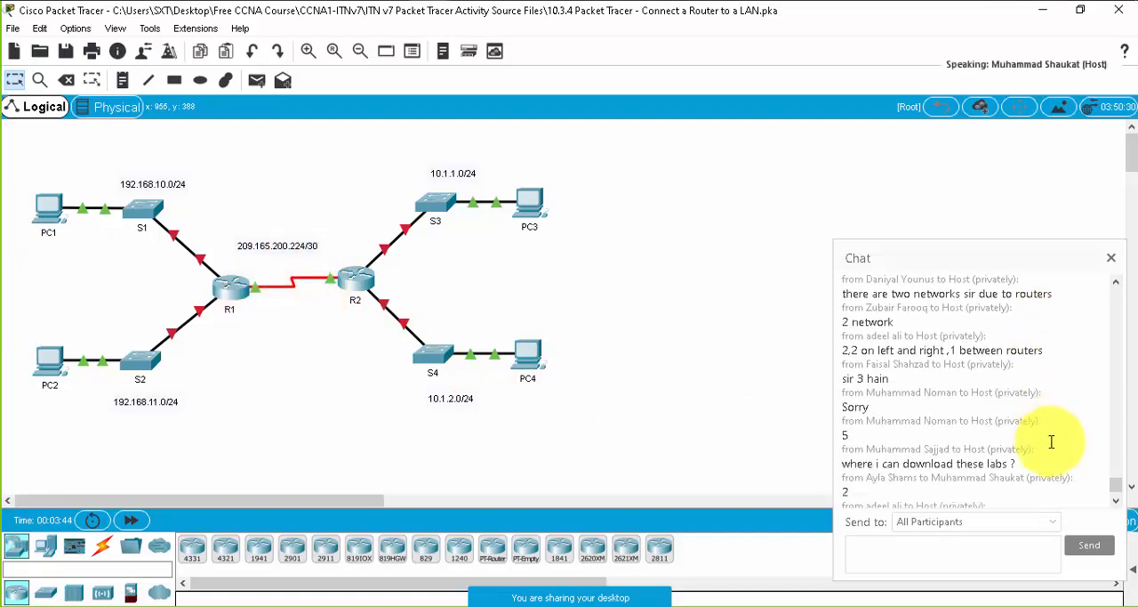
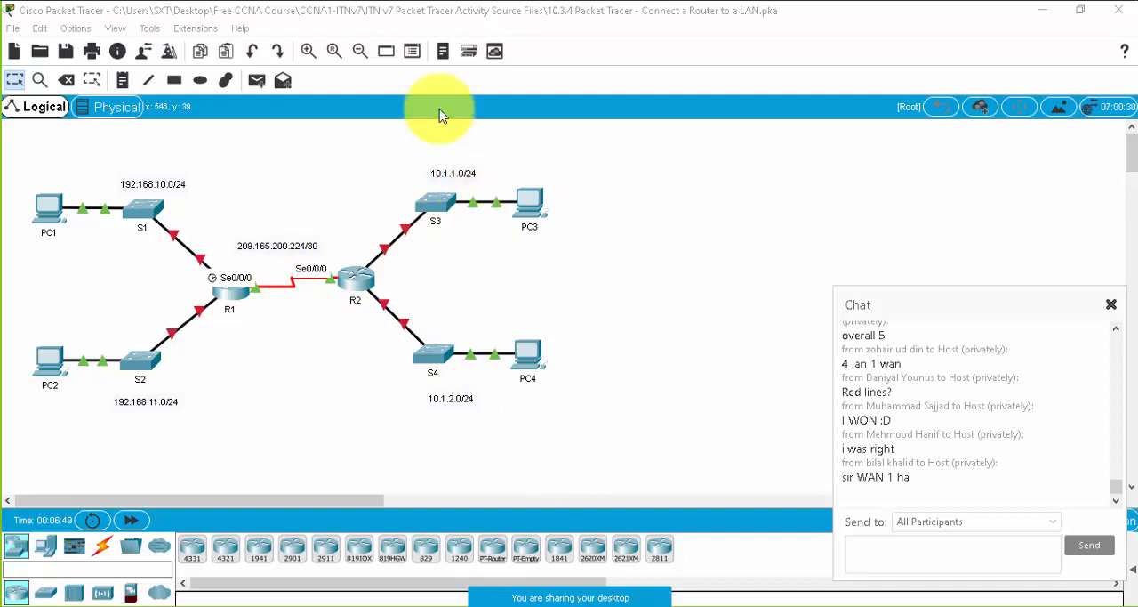
- Place the activity instructions window beside the topology, close the meeting chat and enlarge the instructions to show the whole Addressing Table
mouse_move(425, 9)
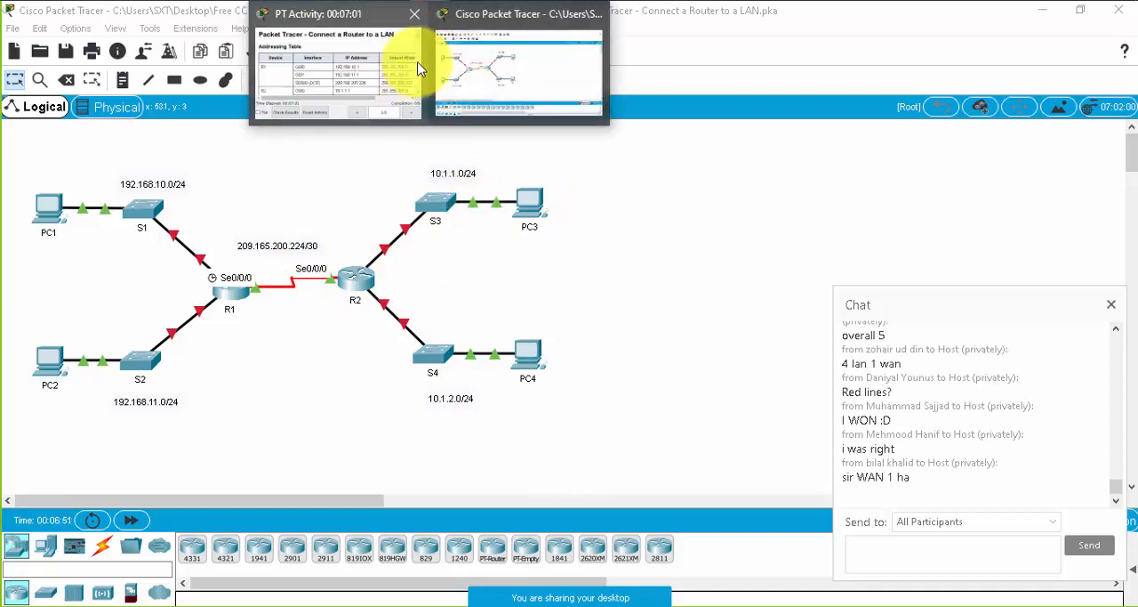
left_click(402, 67)
left_click_drag(604, 182, 935, 58)
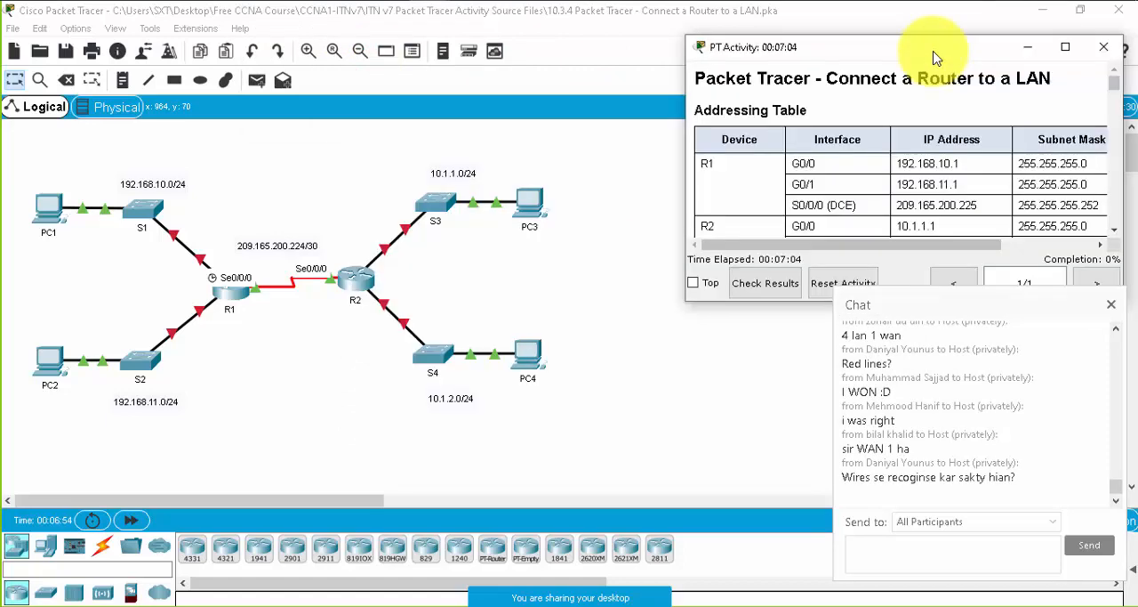
left_click(1110, 304)
left_click_drag(897, 302, 699, 494)
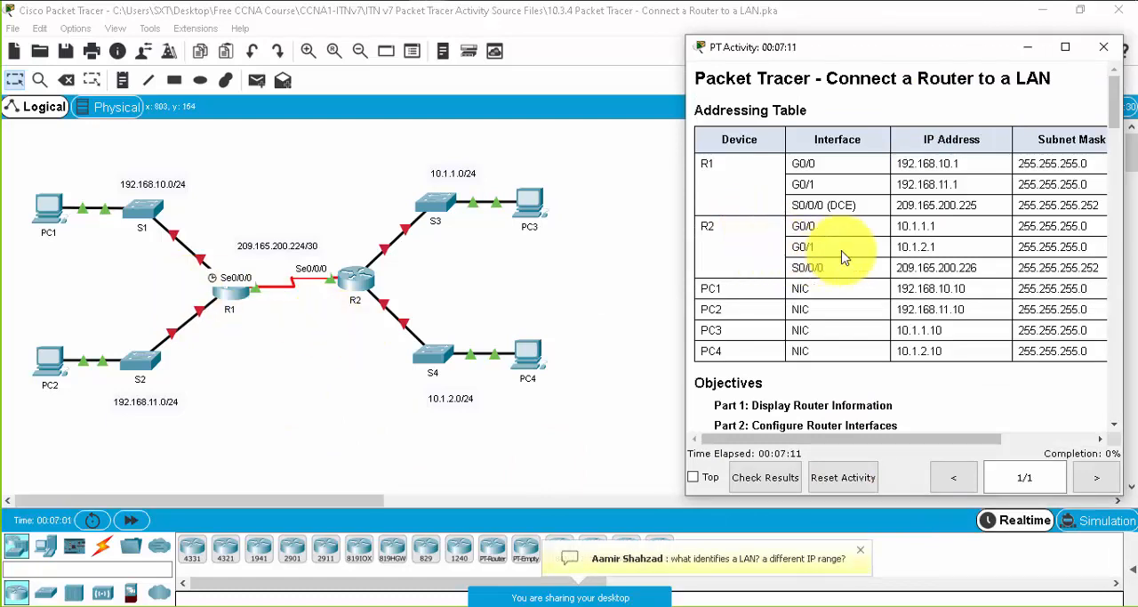
scroll(845, 256, "down", 5)
scroll(845, 256, "up", 5)
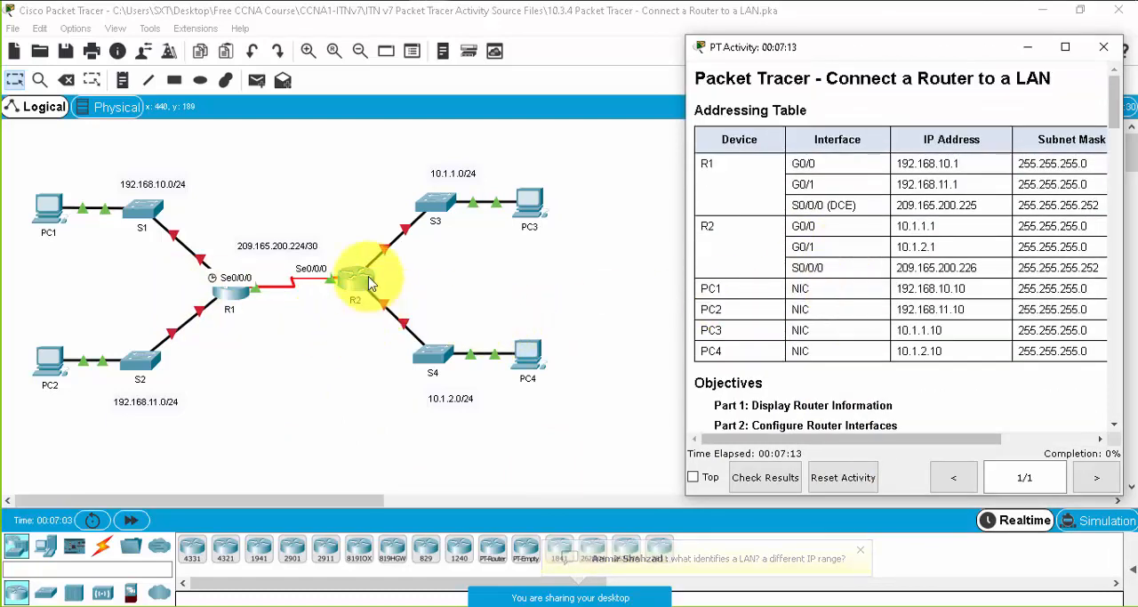
left_click(476, 212)
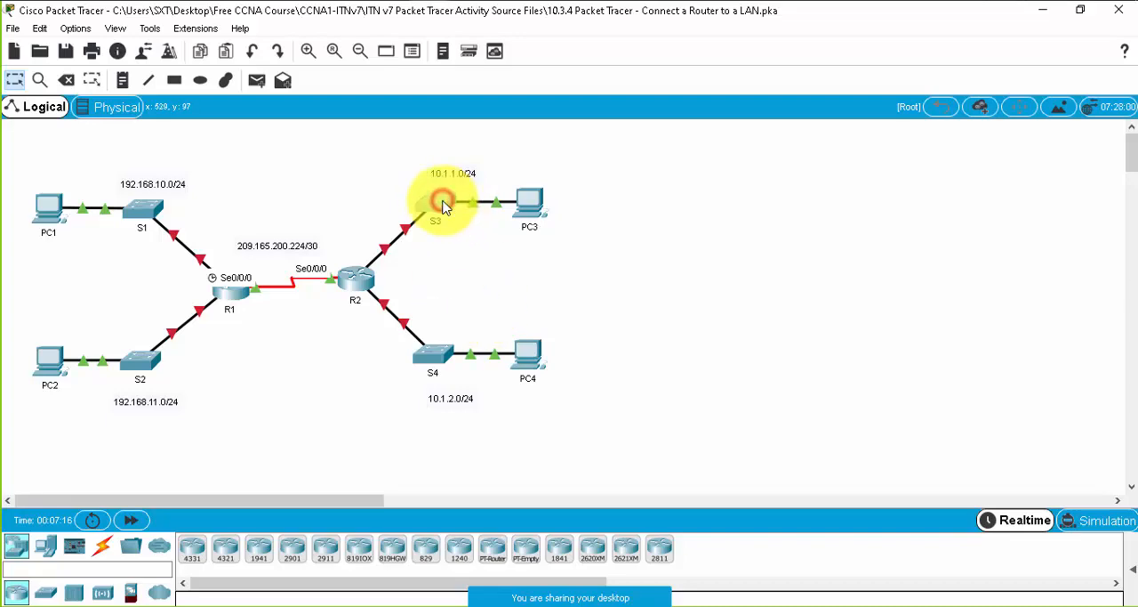
left_click(445, 207)
left_click(790, 76)
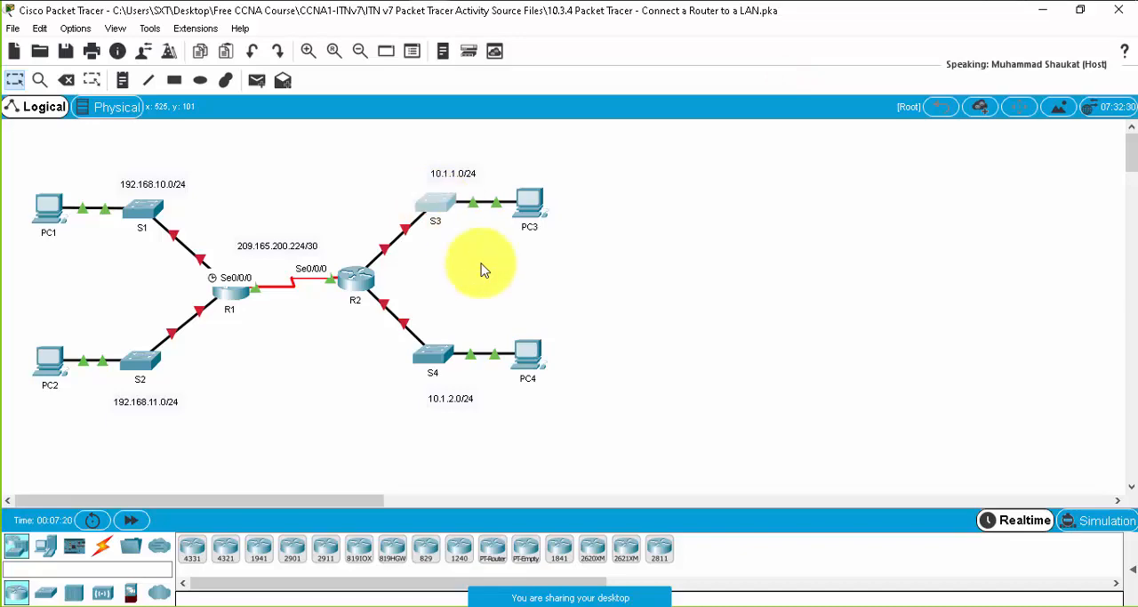
mouse_move(593, 589)
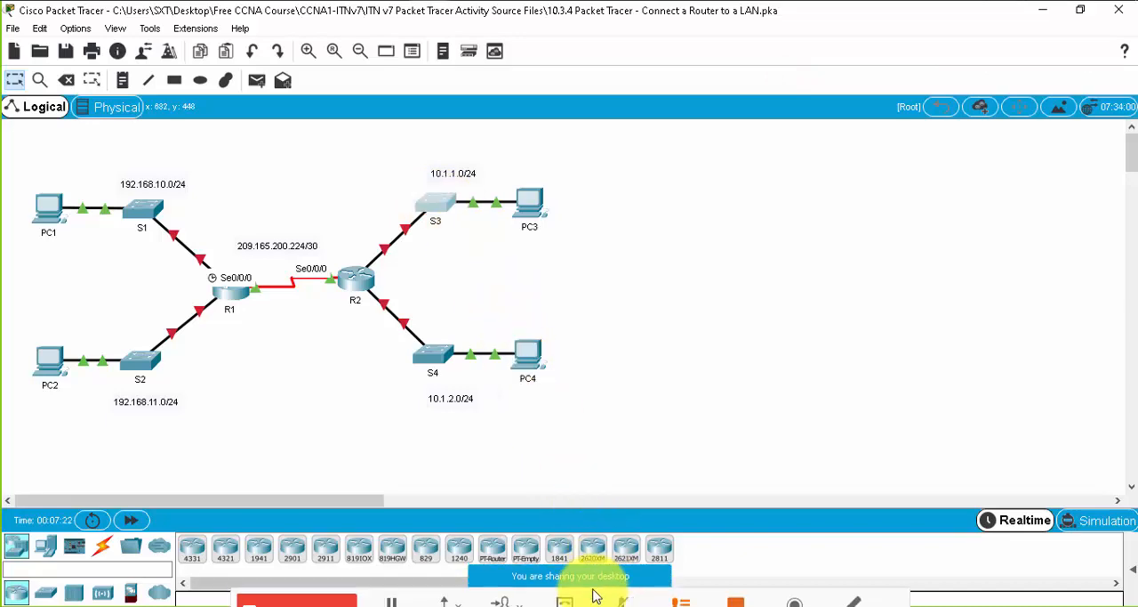
left_click(702, 464)
- Read the activity's Objectives section, highlighting Part 1, Part 2 and Part 3 while going through them
scroll(996, 262, "down", 4)
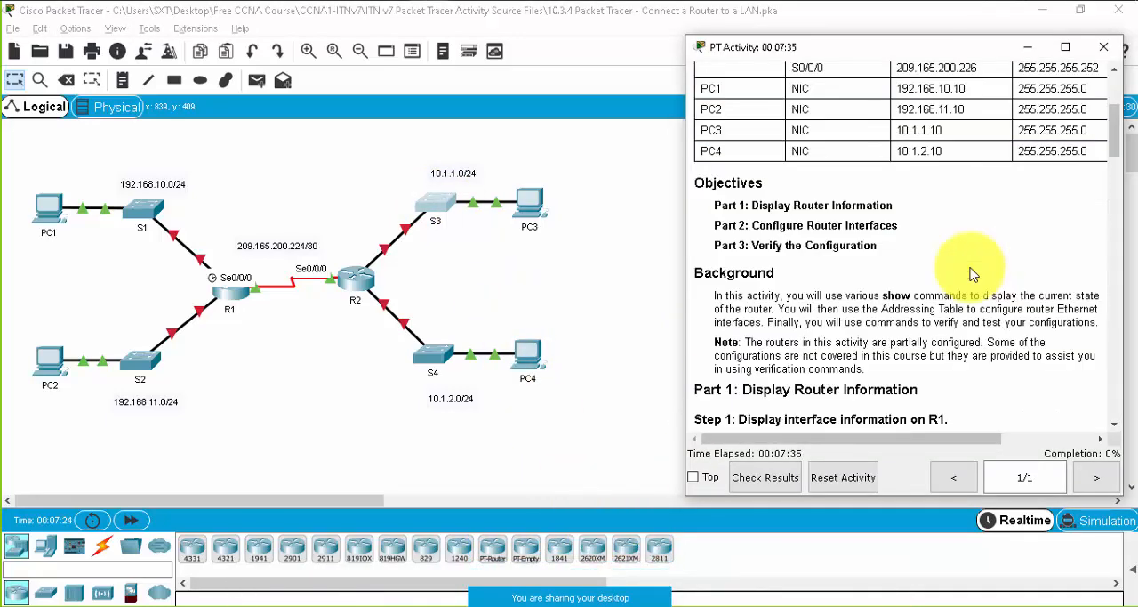
left_click_drag(723, 205, 889, 250)
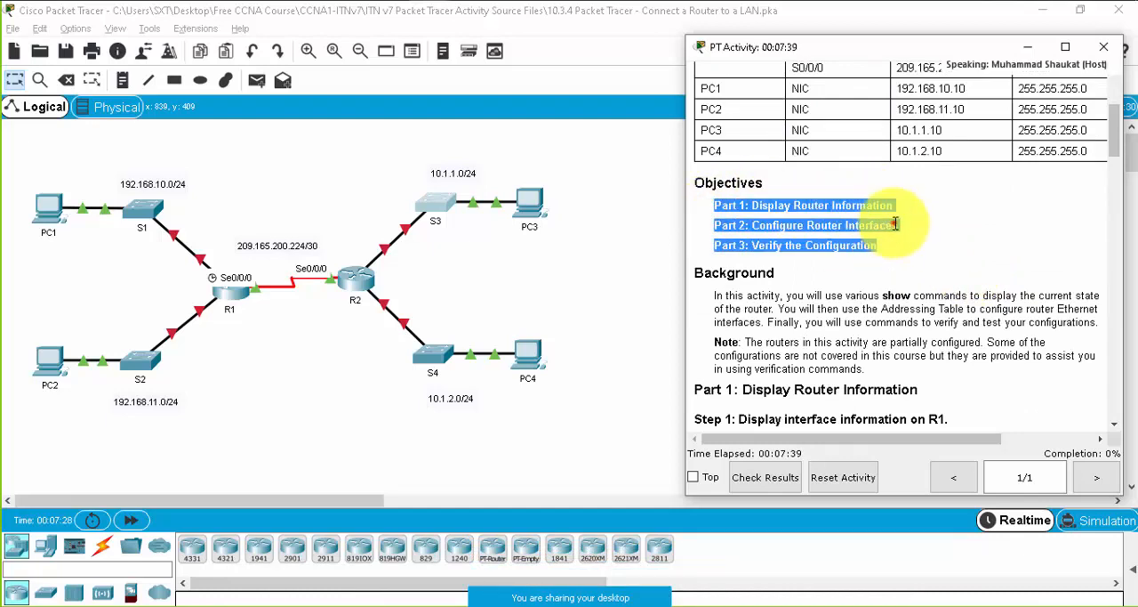
left_click(897, 225)
left_click_drag(755, 225, 905, 227)
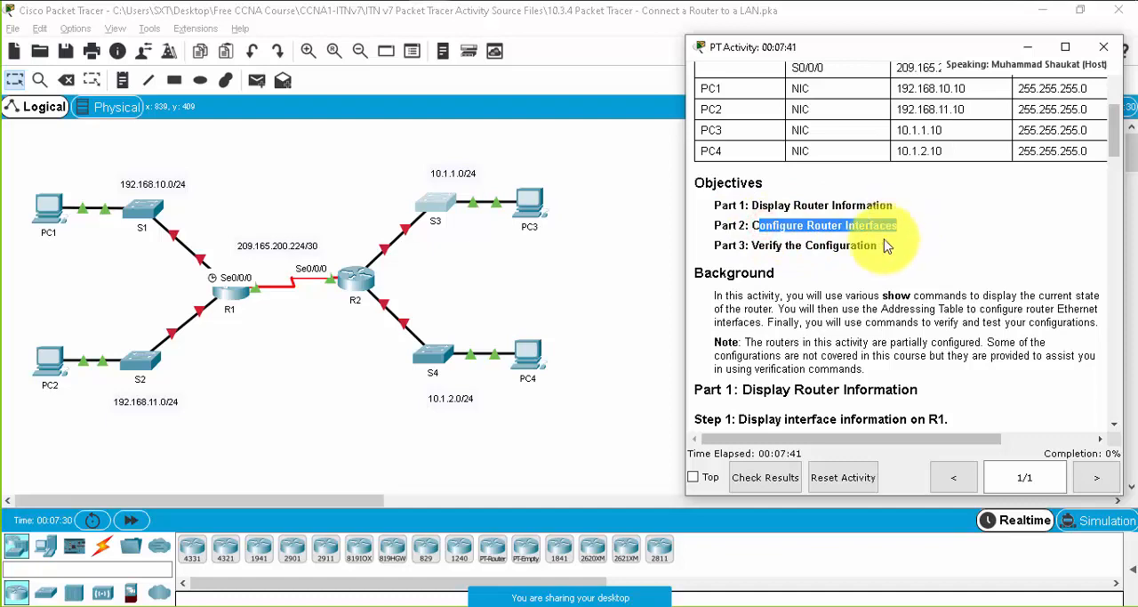
left_click_drag(788, 246, 885, 246)
- Read Part 1, Step 1 of the instructions, highlighting its title, question a and the router it applies to
scroll(880, 301, "down", 3)
scroll(881, 301, "down", 2)
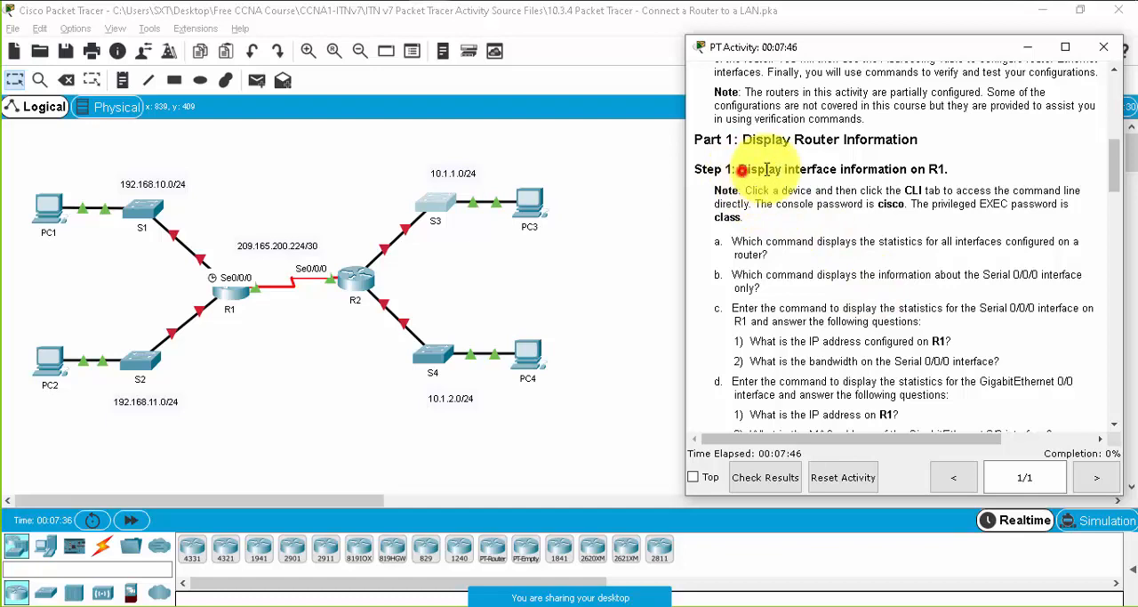
left_click_drag(739, 170, 960, 178)
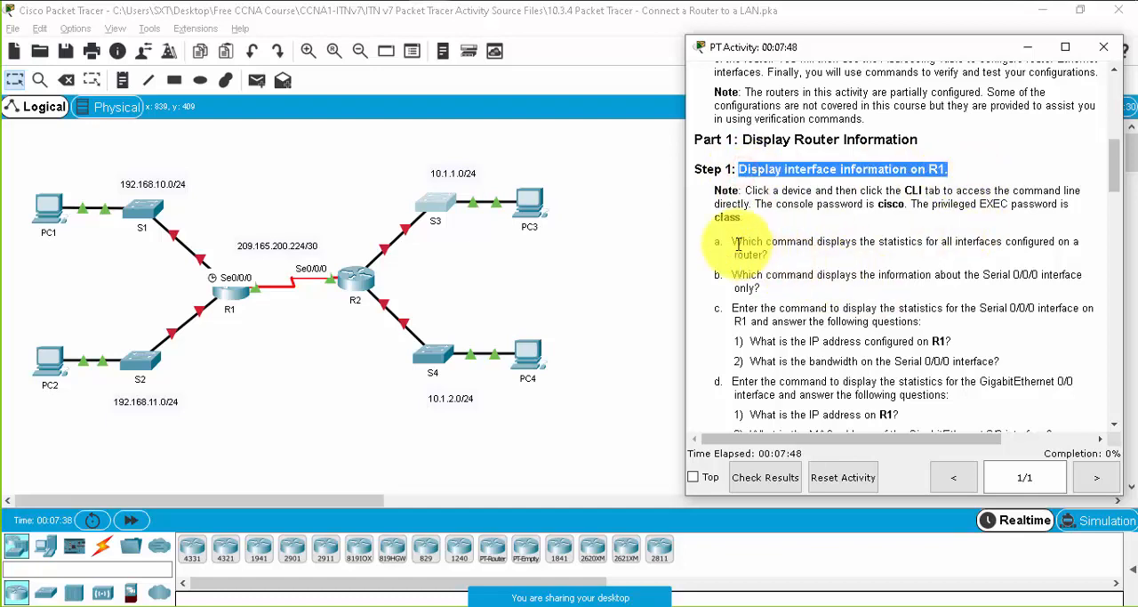
left_click_drag(734, 241, 1028, 242)
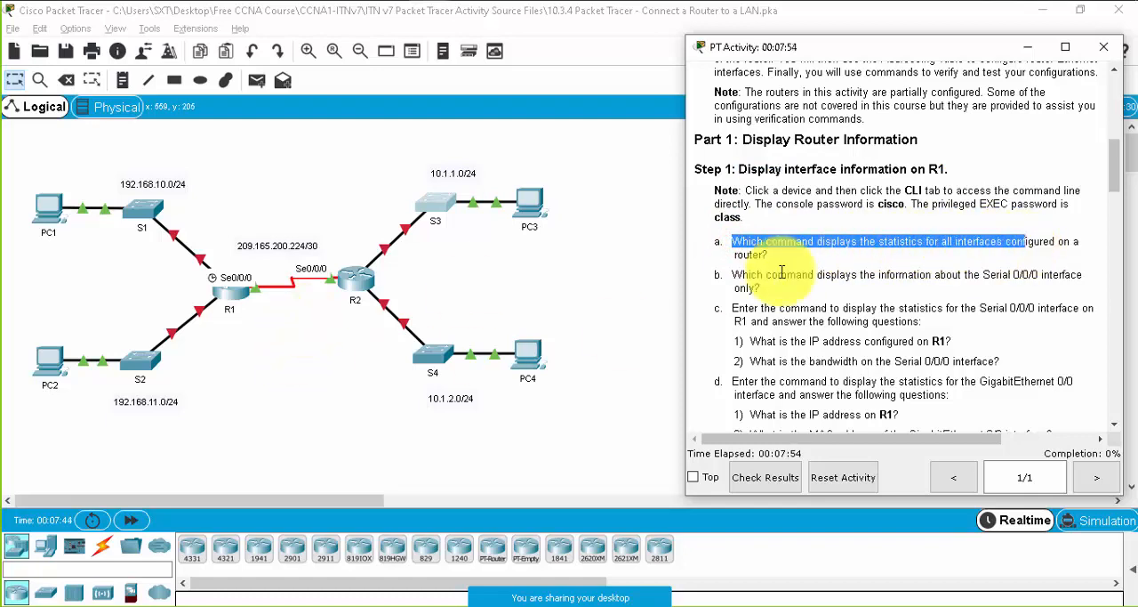
left_click_drag(944, 168, 939, 169)
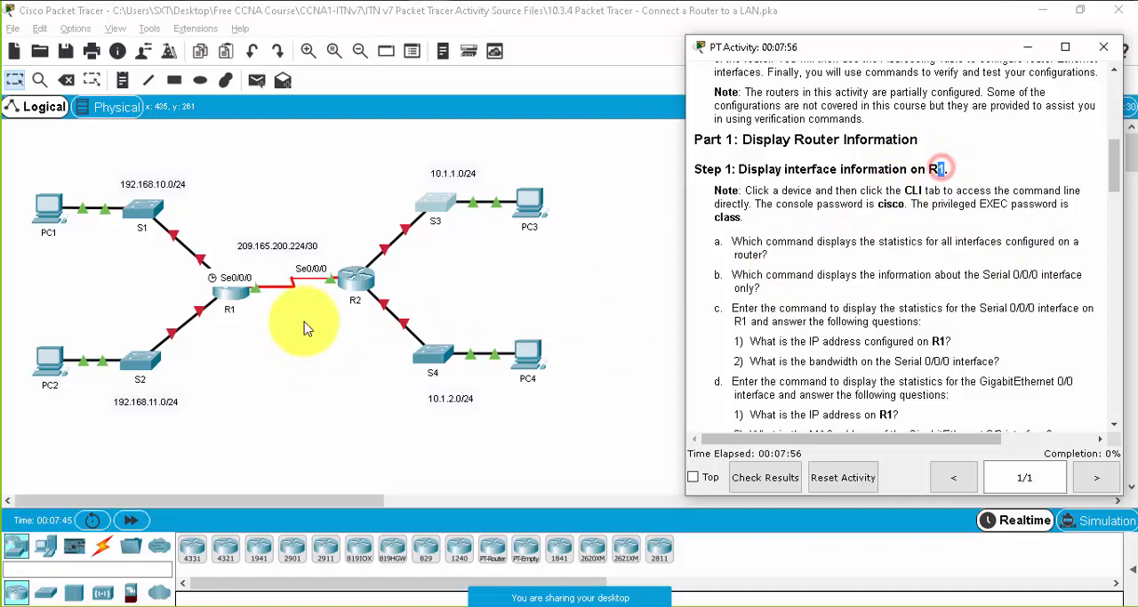
- Open the command line of router R1, widen its window and bring up the console's password prompt
left_click(229, 289)
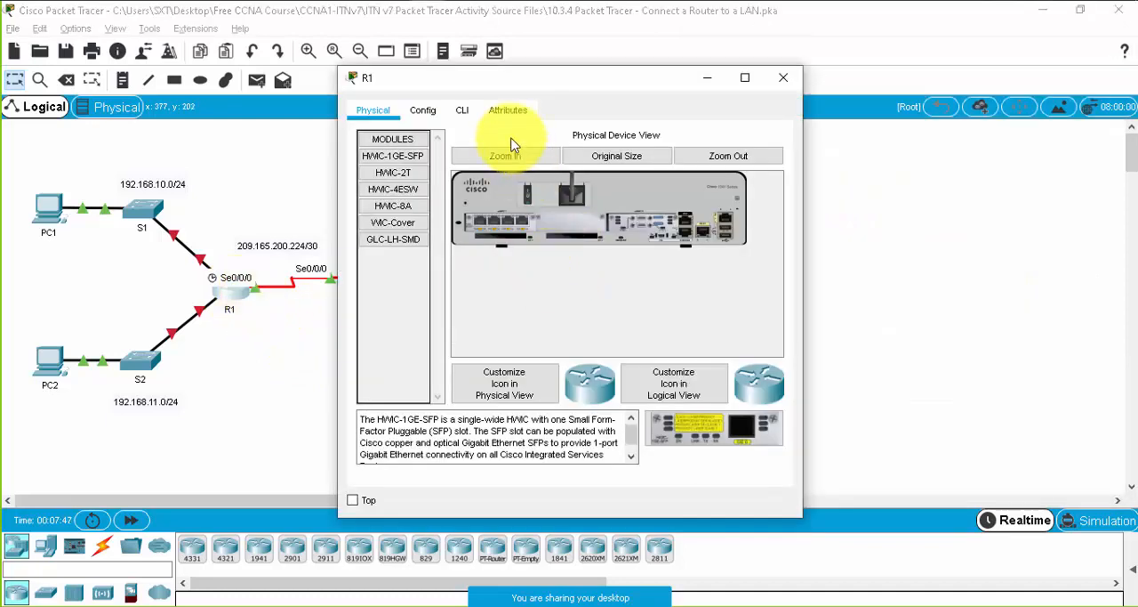
left_click(459, 110)
left_click_drag(332, 201, 14, 197)
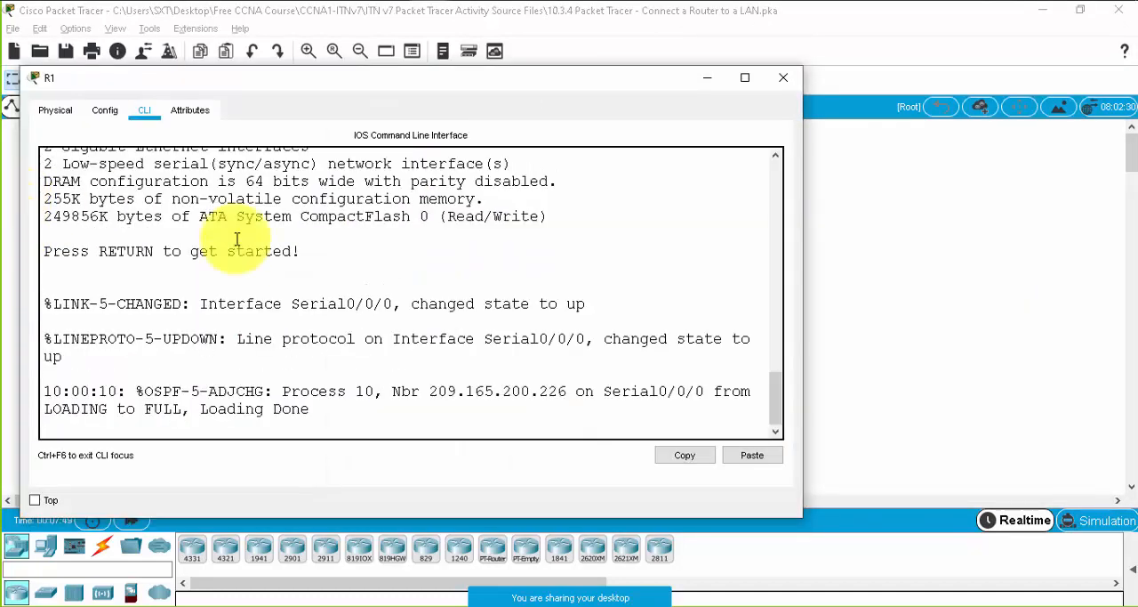
left_click(453, 315)
key("Return")
key("Return")
key("Return")
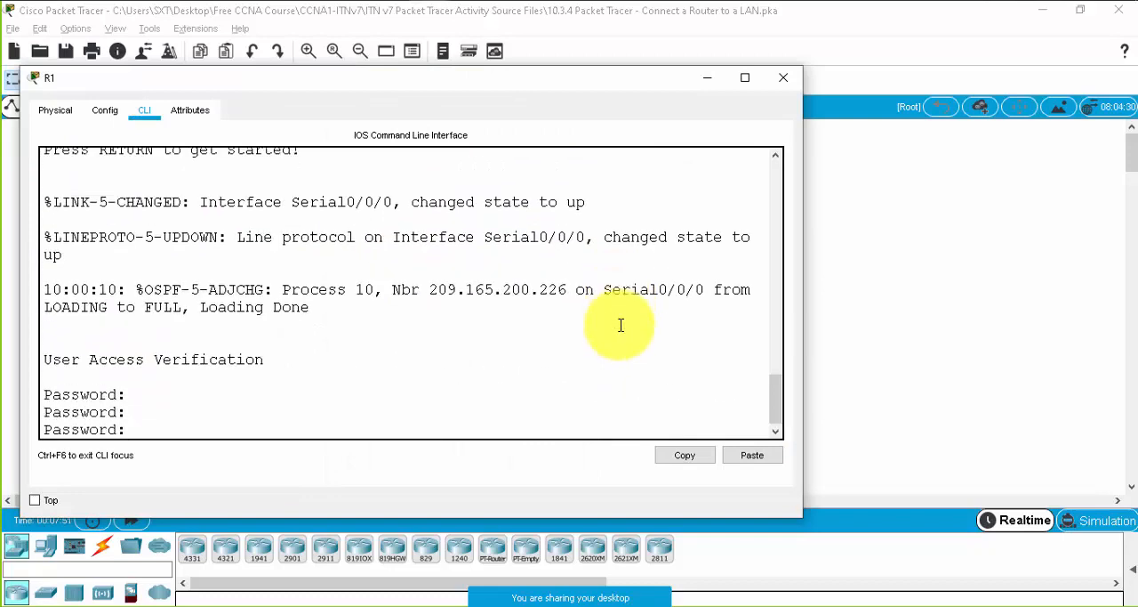
- Return to the activity instructions and look up the console and privileged EXEC passwords in the Step 1 note
left_click(1128, 274)
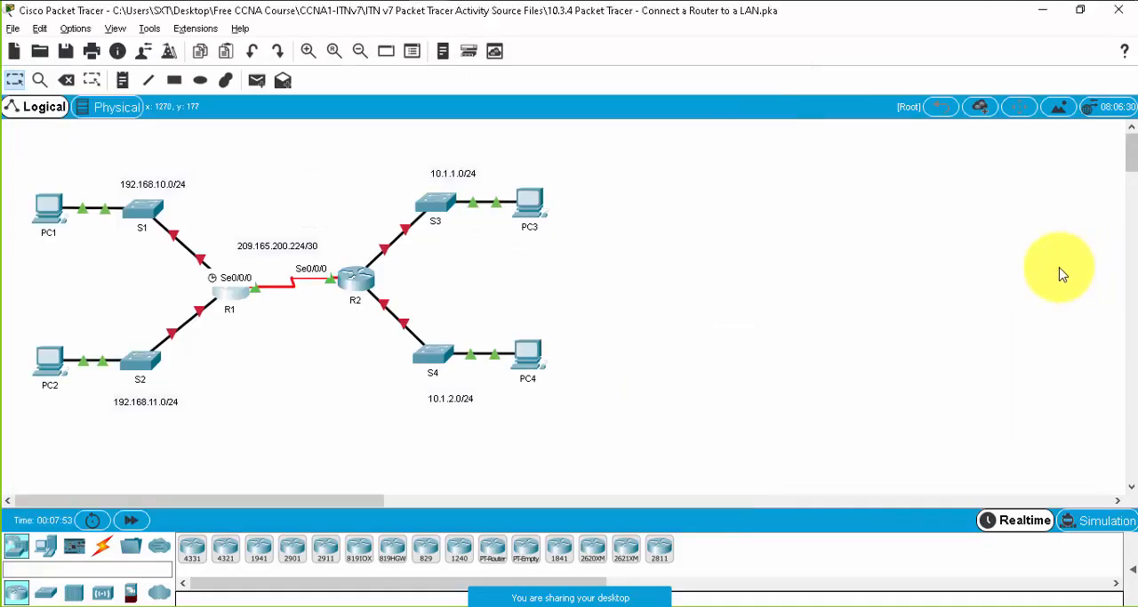
key("alt+Tab")
key("alt+Tab")
scroll(854, 227, "up", 1)
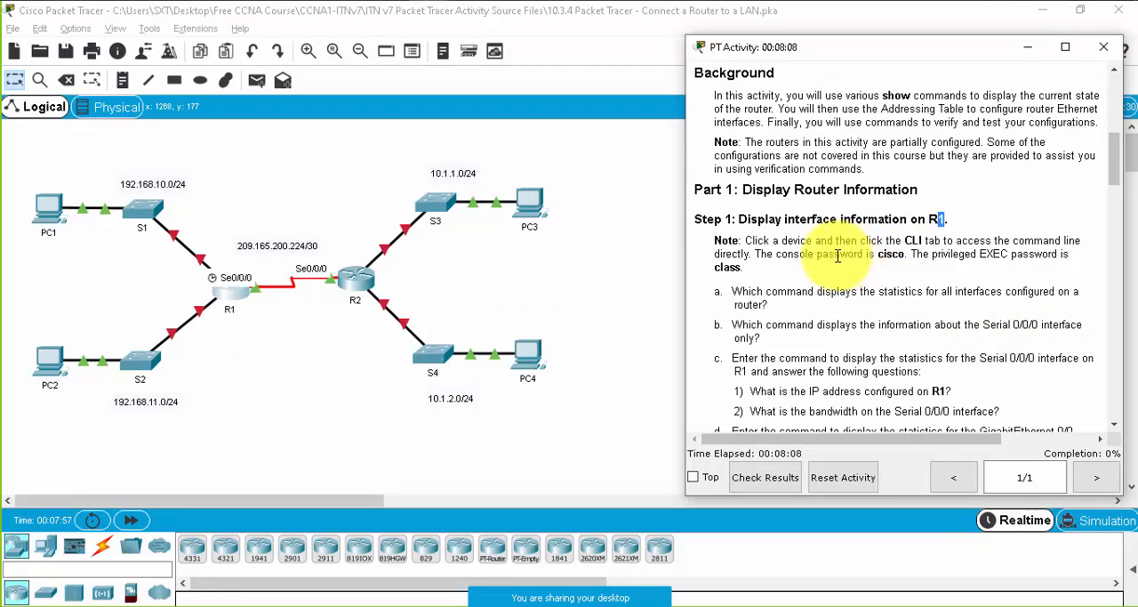
double_click(892, 253)
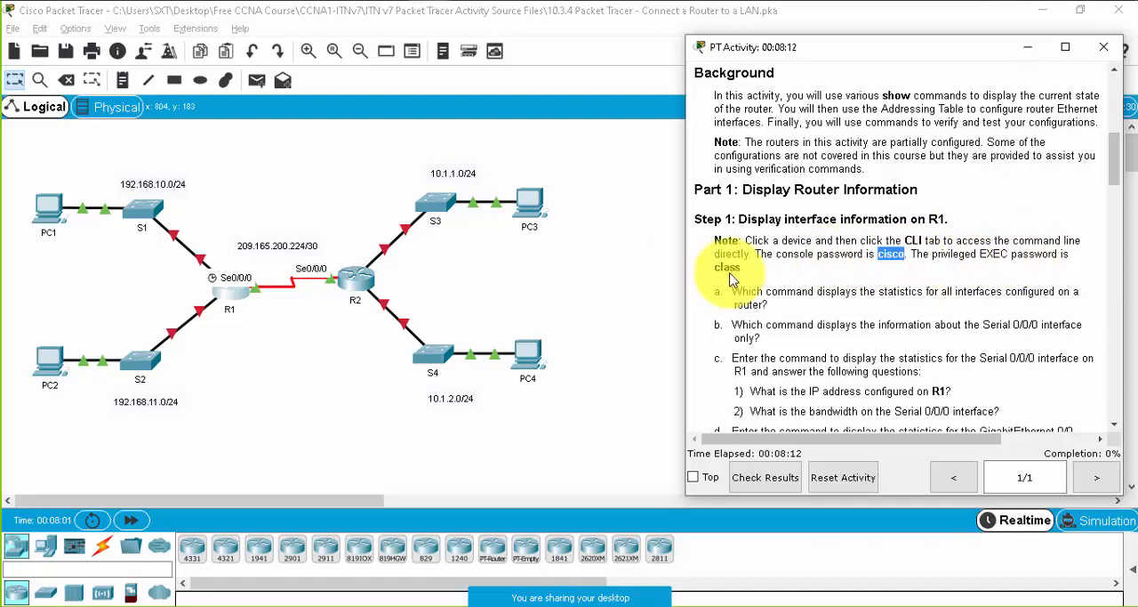
- Reopen R1's command line and keep the activity instructions window always on top of it
left_click(235, 290)
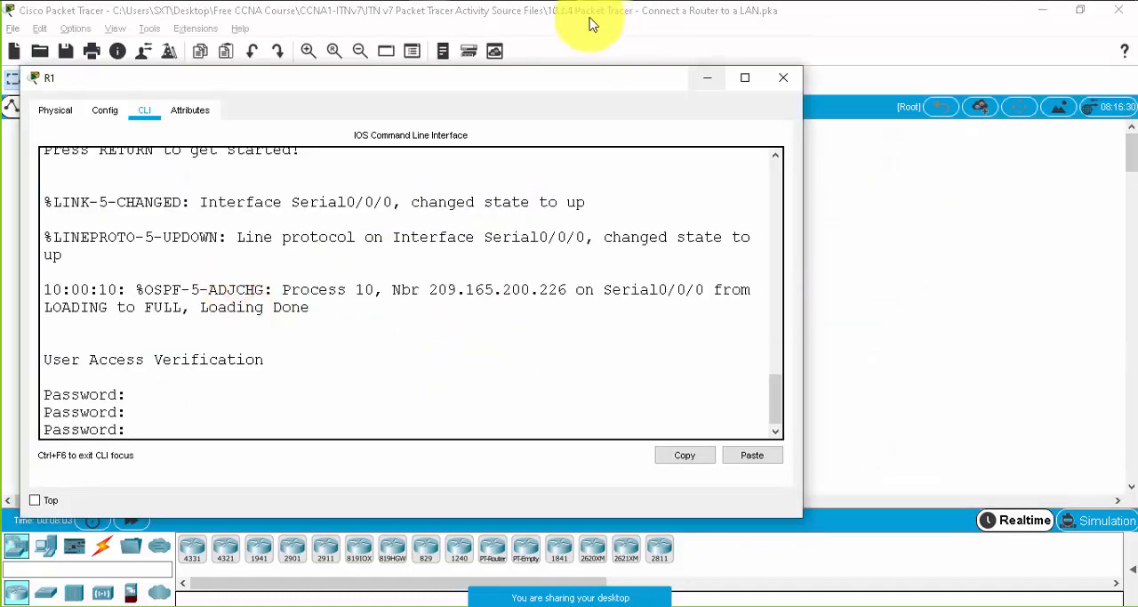
left_click(256, 90)
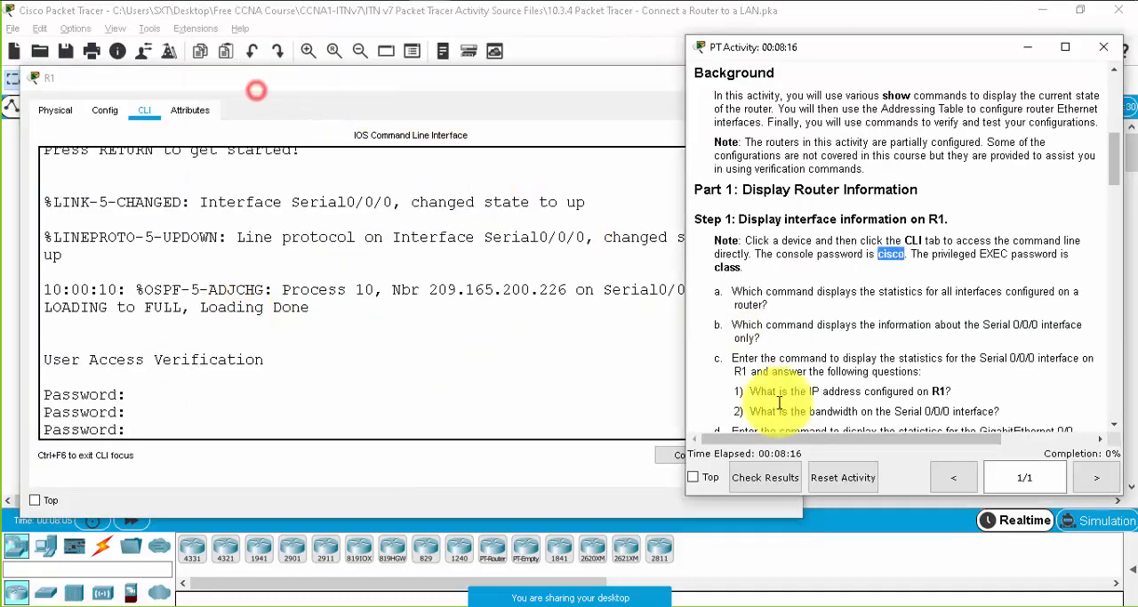
left_click(694, 478)
- Log in to R1 with the console password and enter privileged EXEC mode with en and the privileged EXEC password
left_click(535, 394)
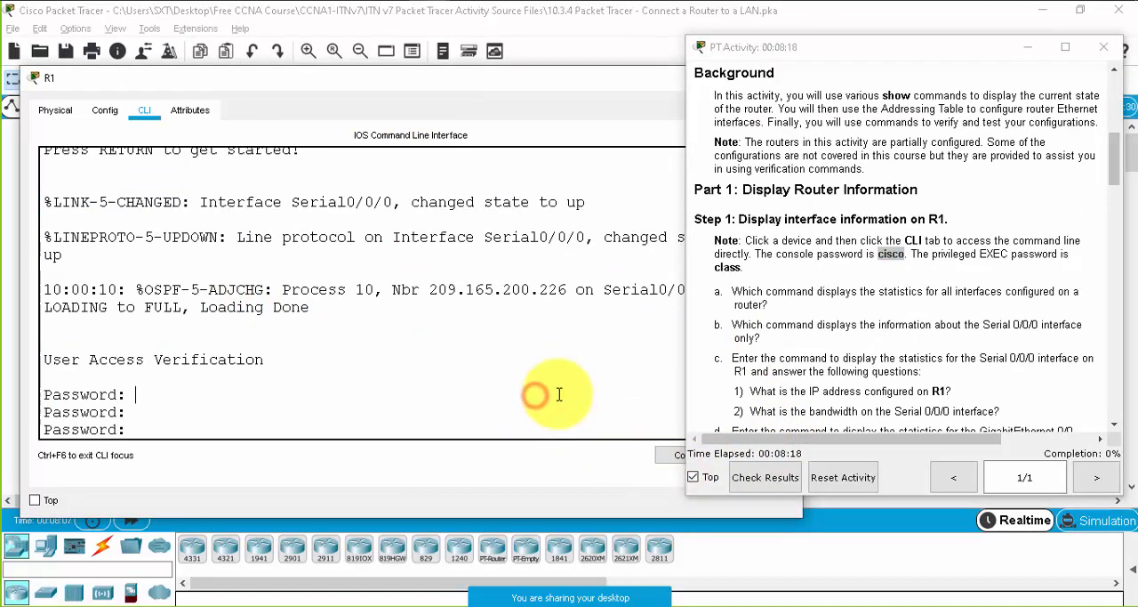
key("Return")
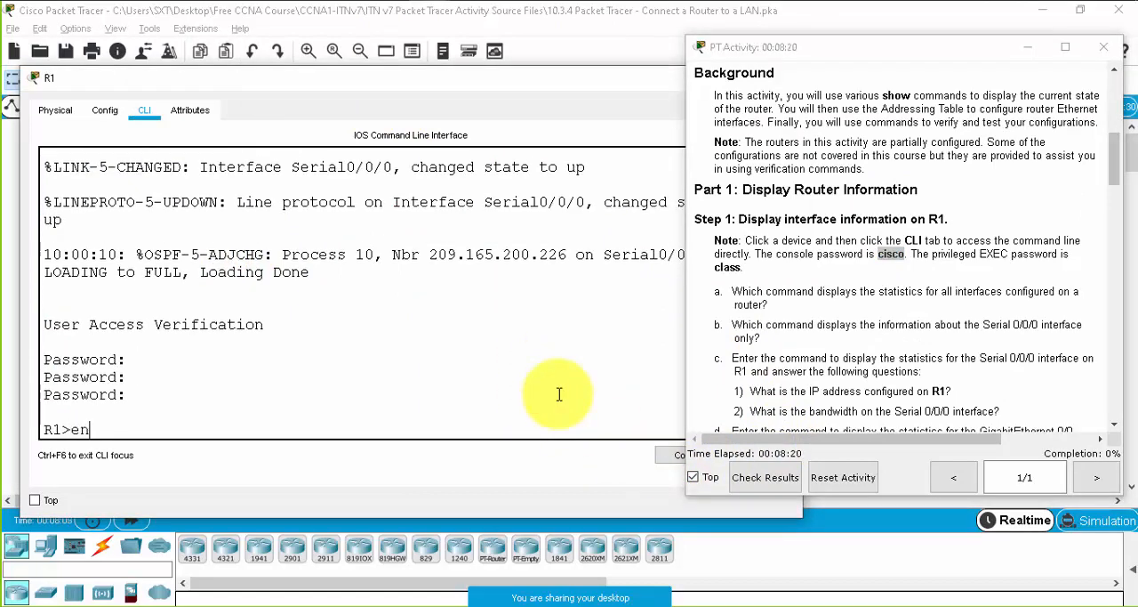
type("en")
key("Return")
key("Return")
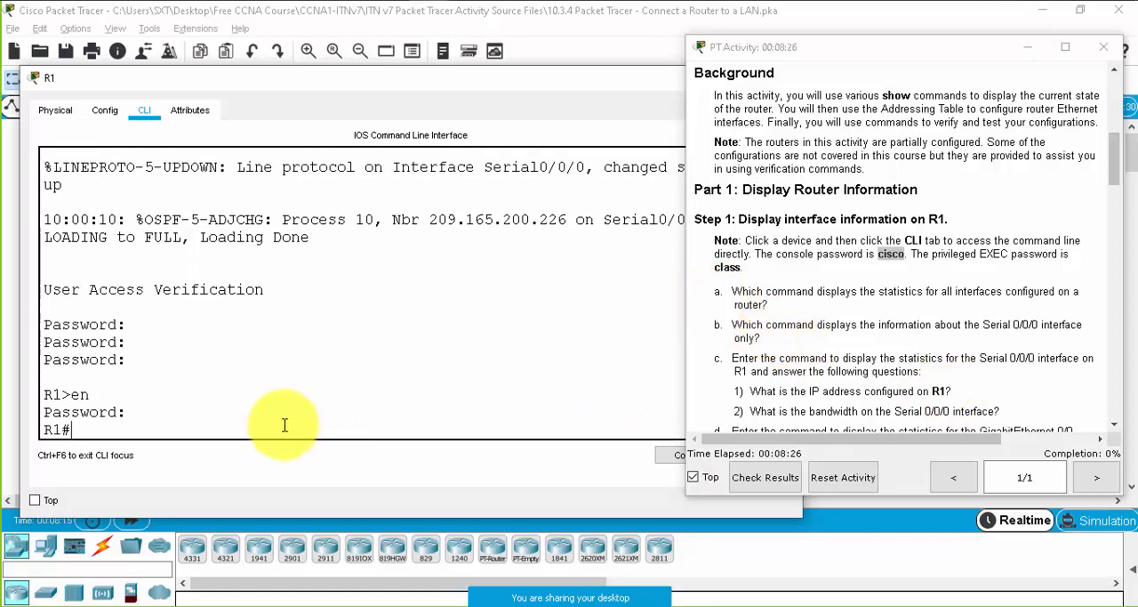
- Run show ip interface brief on R1 and rearrange the two windows so the full output table can be read
type("show in")
key("Tab")
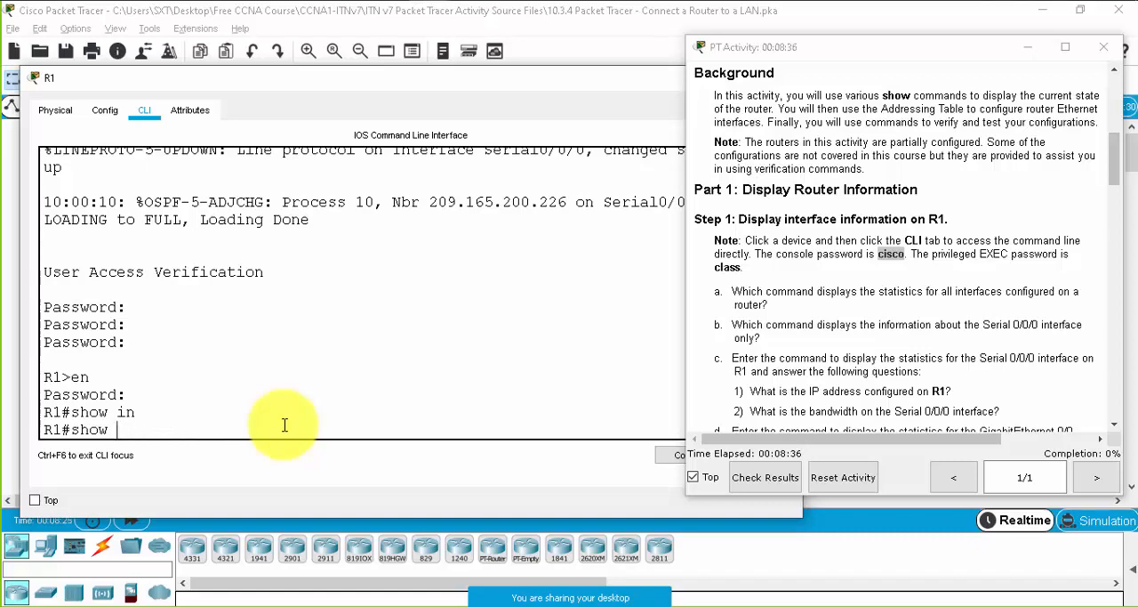
key("Tab")
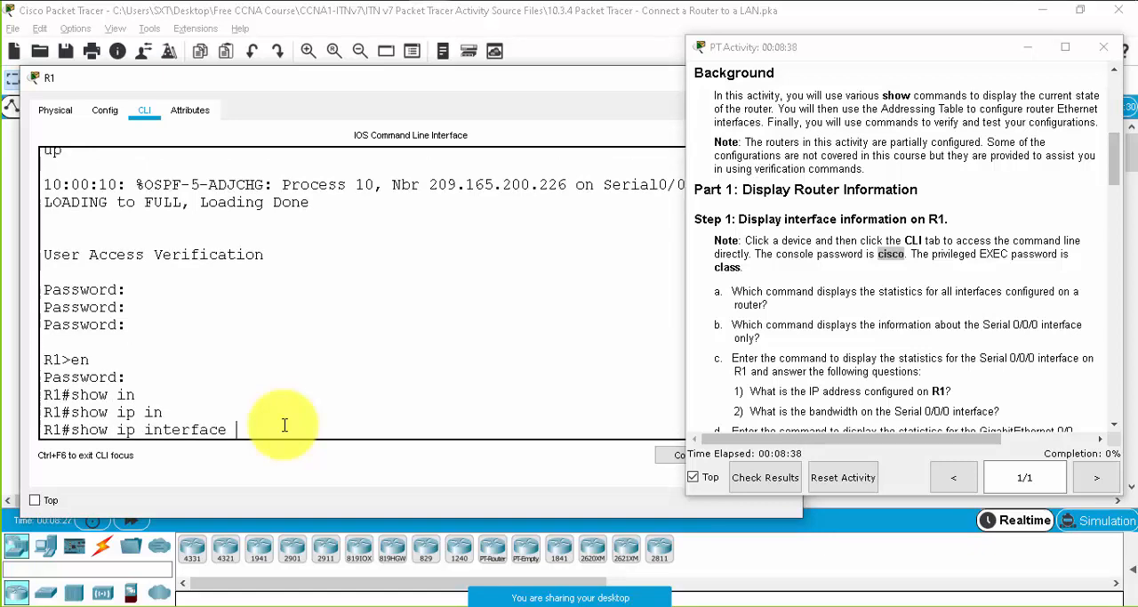
type("br")
key("Tab")
key("Return")
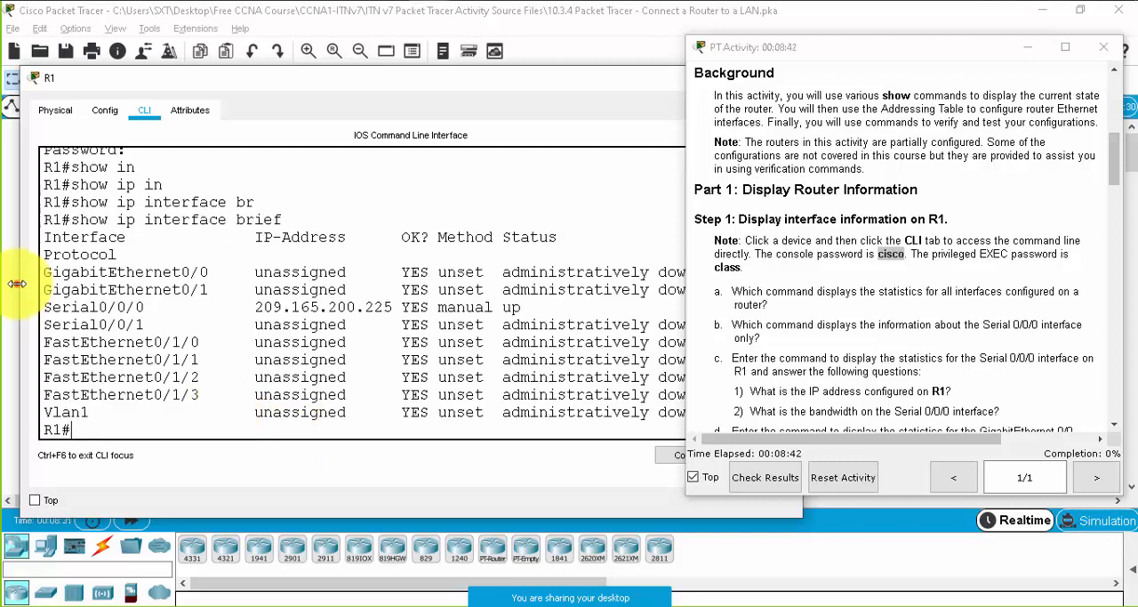
left_click_drag(18, 283, 7, 283)
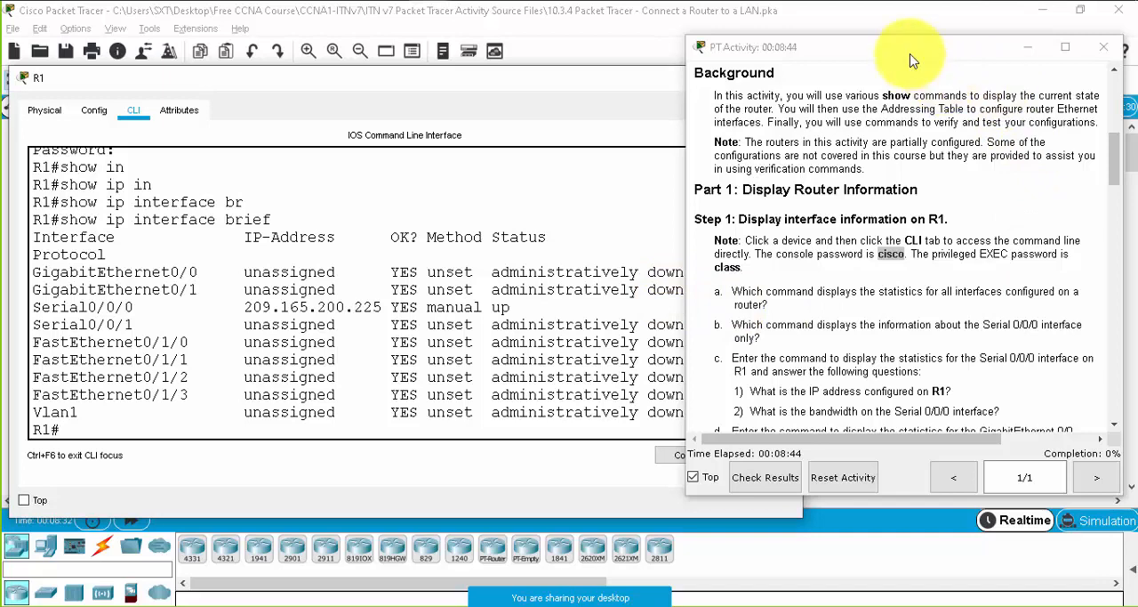
left_click_drag(911, 60, 973, 51)
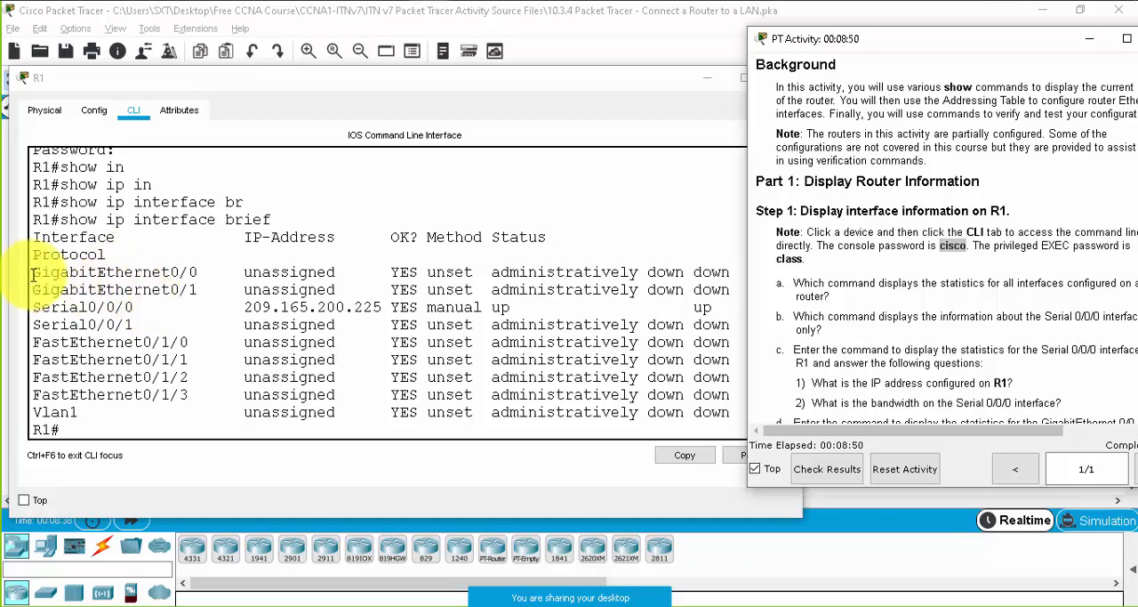
- Examine R1's interface table, highlighting the GigabitEthernet, FastEthernet, Serial and Vlan1 entries group by group
left_click_drag(33, 273, 198, 290)
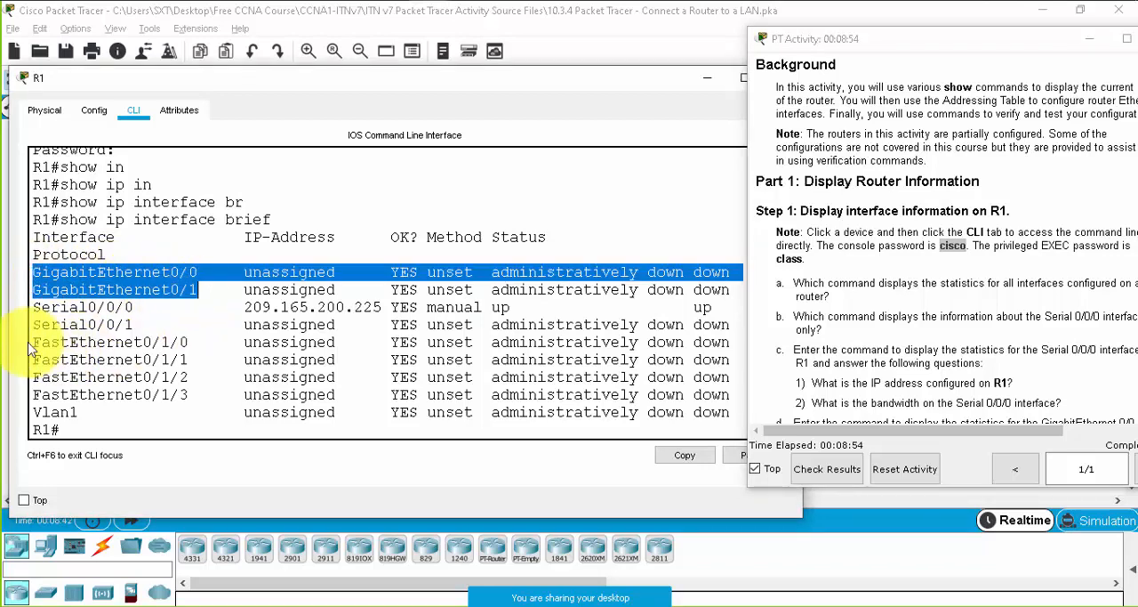
left_click_drag(32, 342, 205, 394)
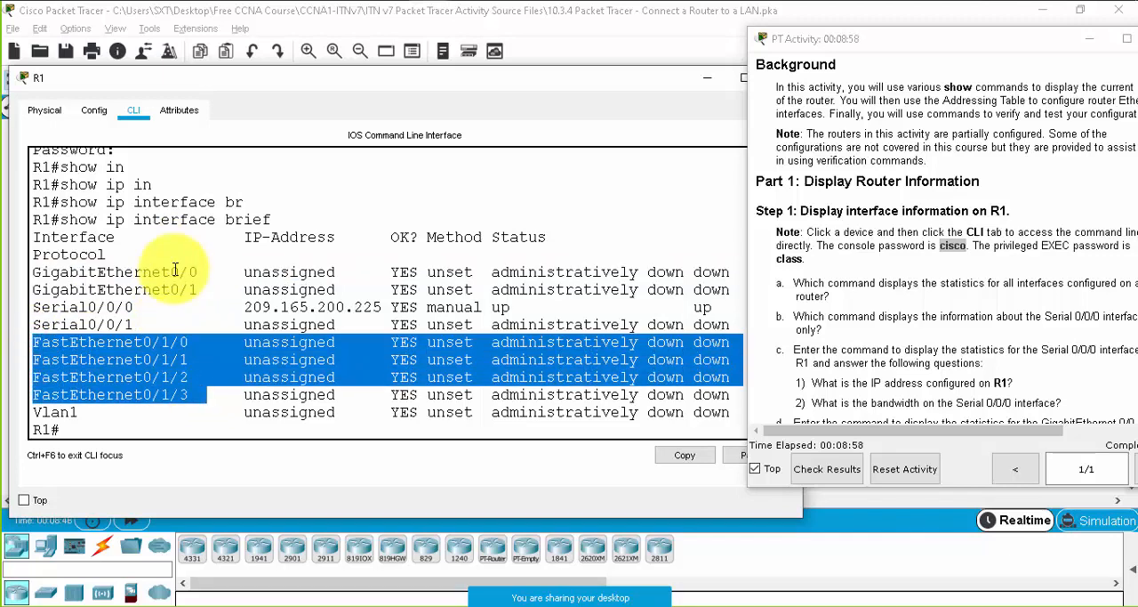
left_click_drag(33, 307, 136, 324)
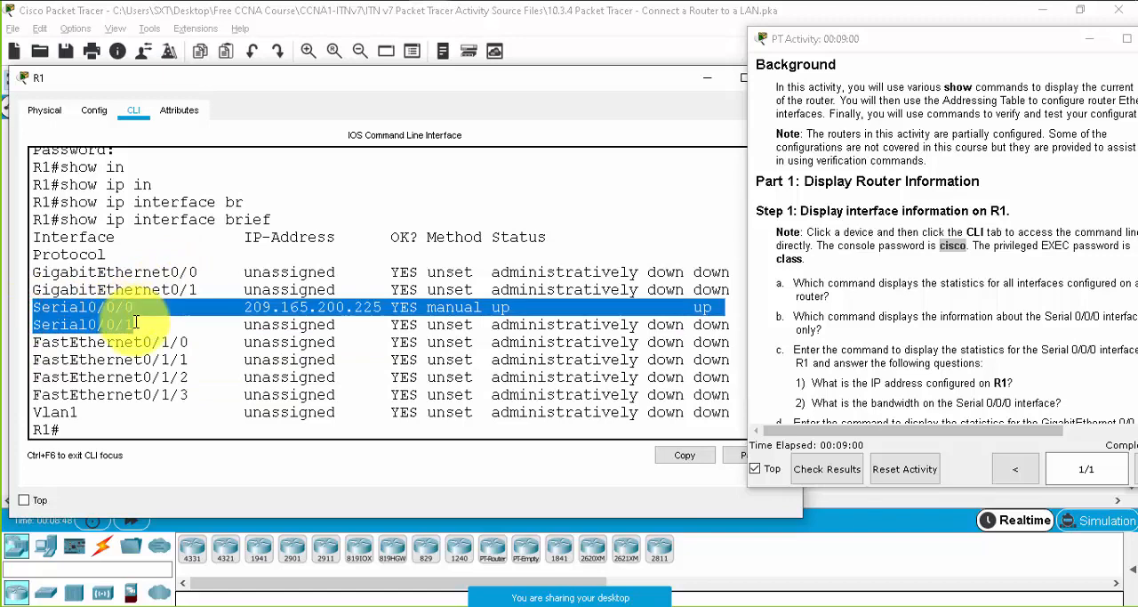
left_click(100, 312)
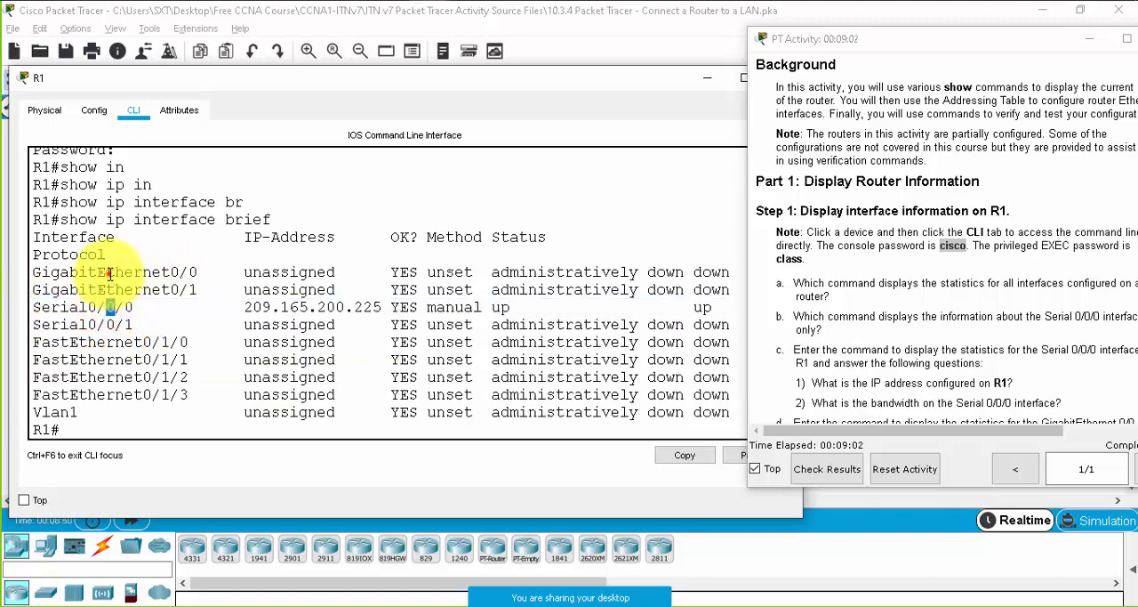
left_click_drag(97, 271, 152, 289)
left_click_drag(142, 341, 161, 411)
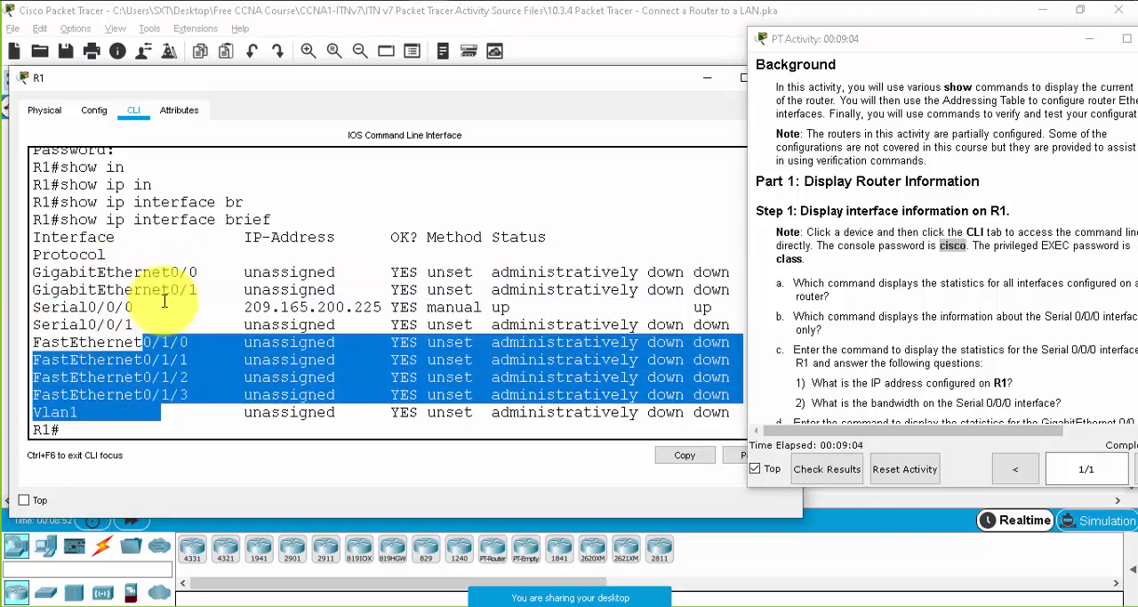
- Examine the IP address, status and protocol of Serial0/0/0 in R1's interface table and compare them with the GigabitEthernet entries
left_click_drag(22, 307, 132, 322)
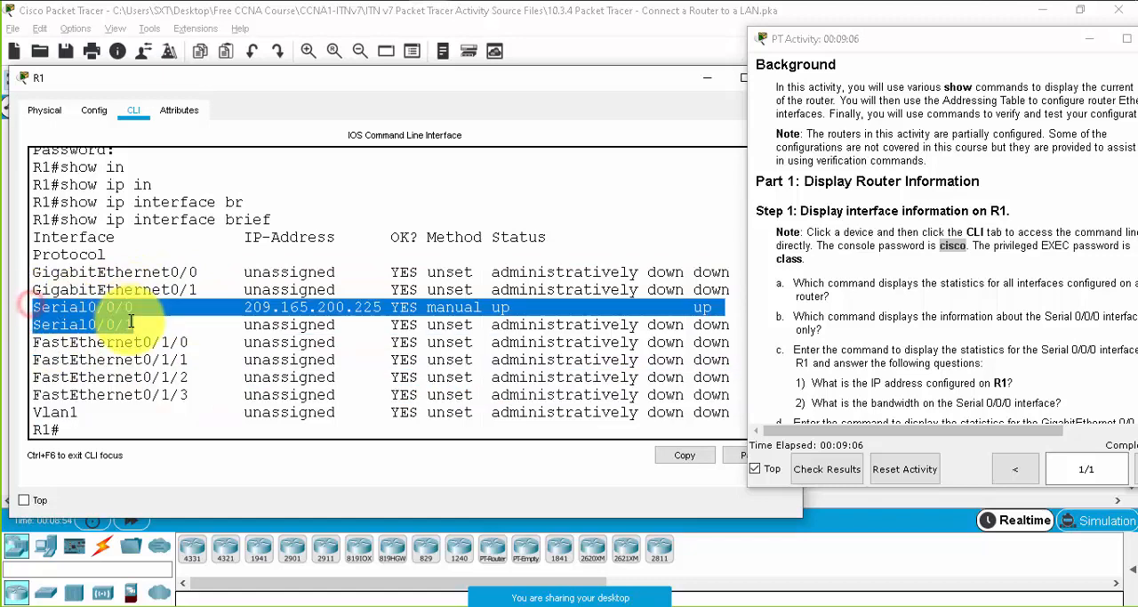
left_click(237, 305)
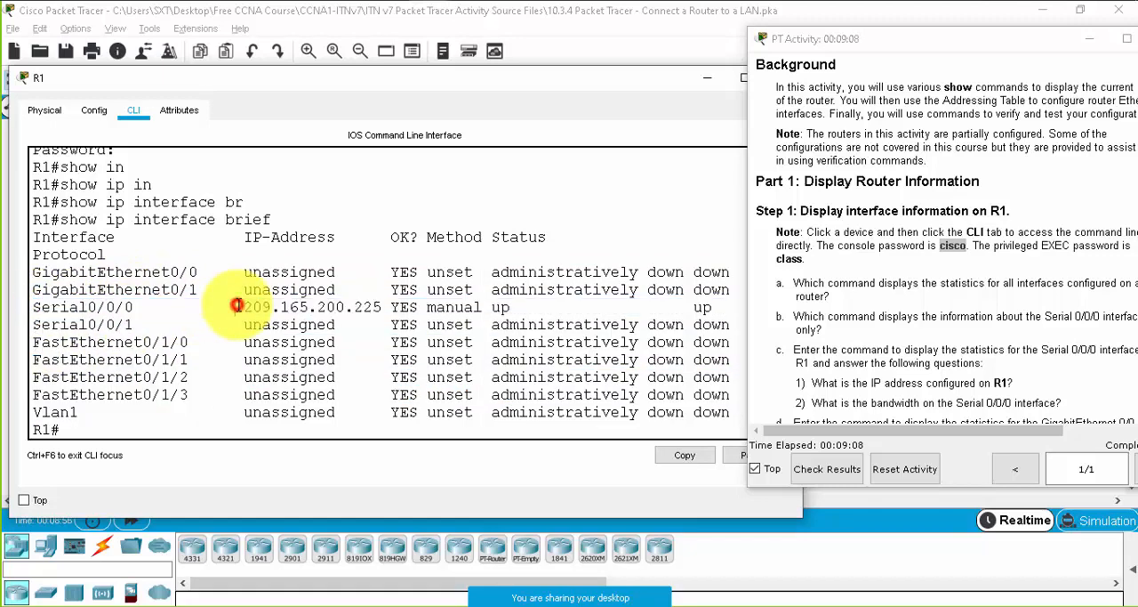
left_click_drag(236, 307, 392, 307)
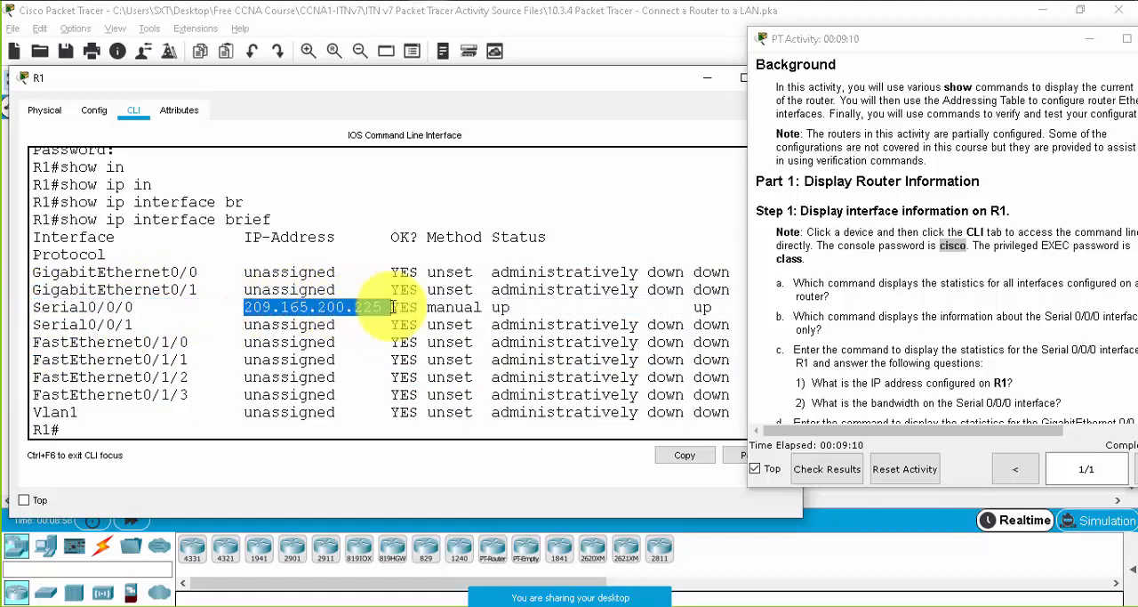
left_click_drag(142, 272, 494, 282)
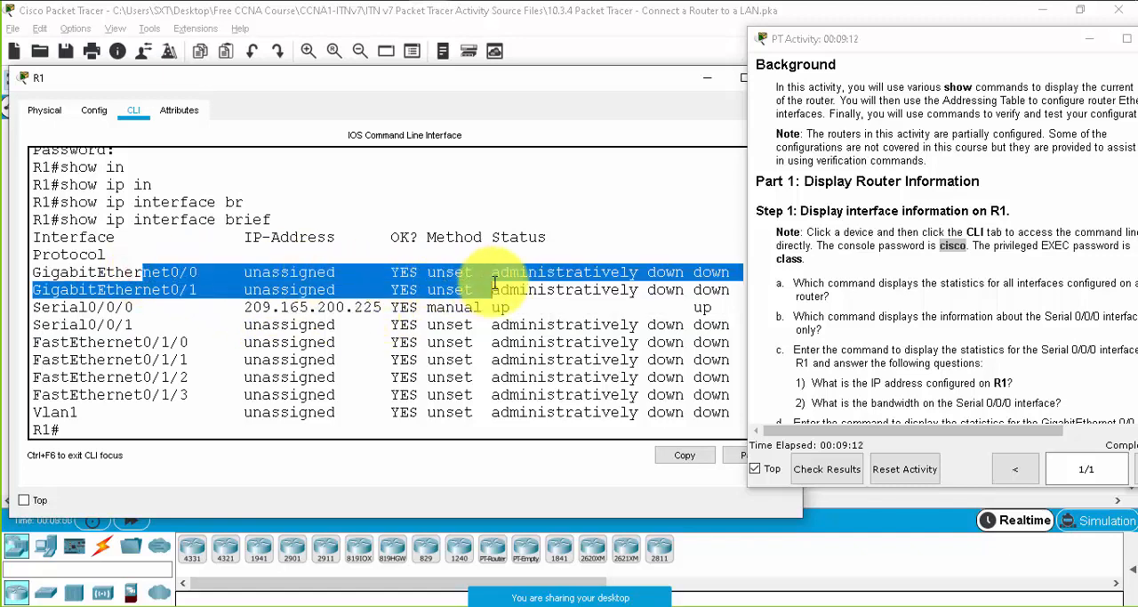
left_click(679, 273)
left_click_drag(683, 272, 492, 273)
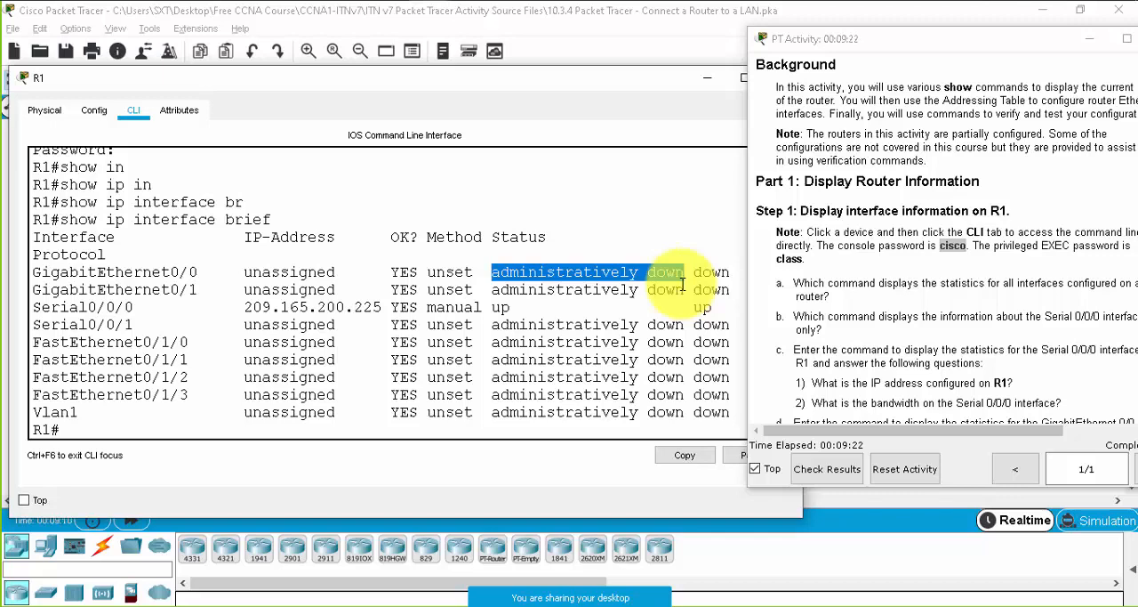
left_click_drag(694, 272, 731, 272)
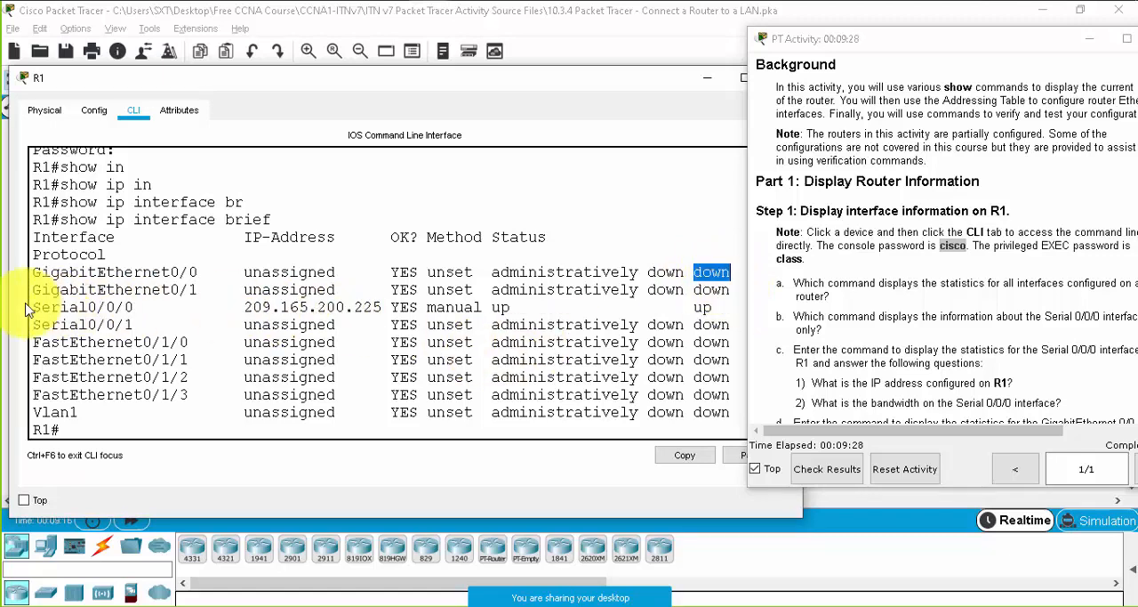
left_click_drag(31, 306, 715, 311)
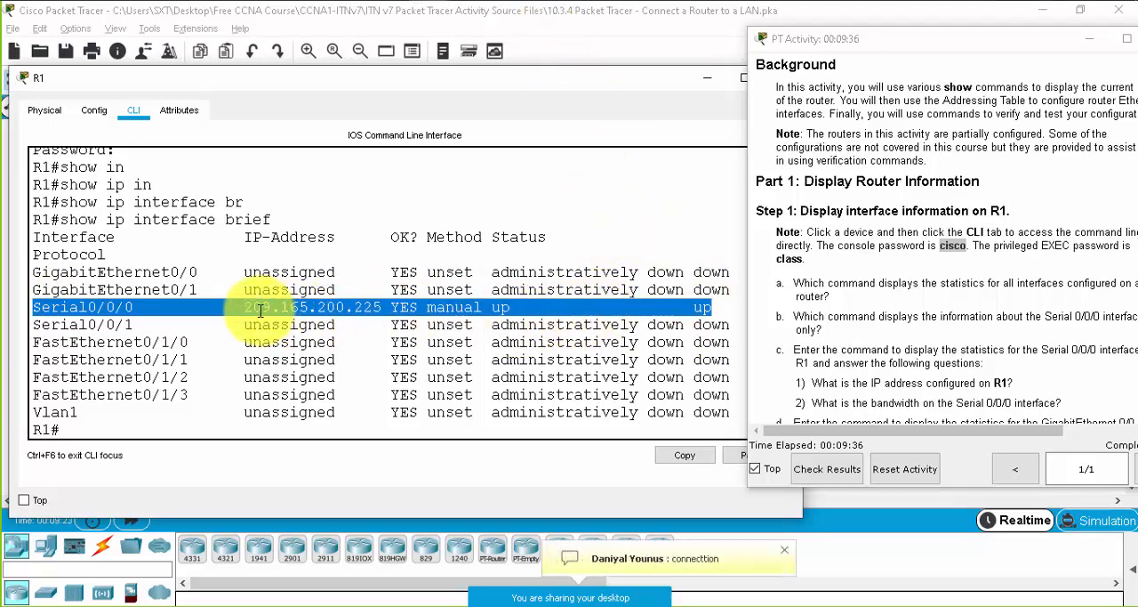
left_click_drag(246, 308, 504, 306)
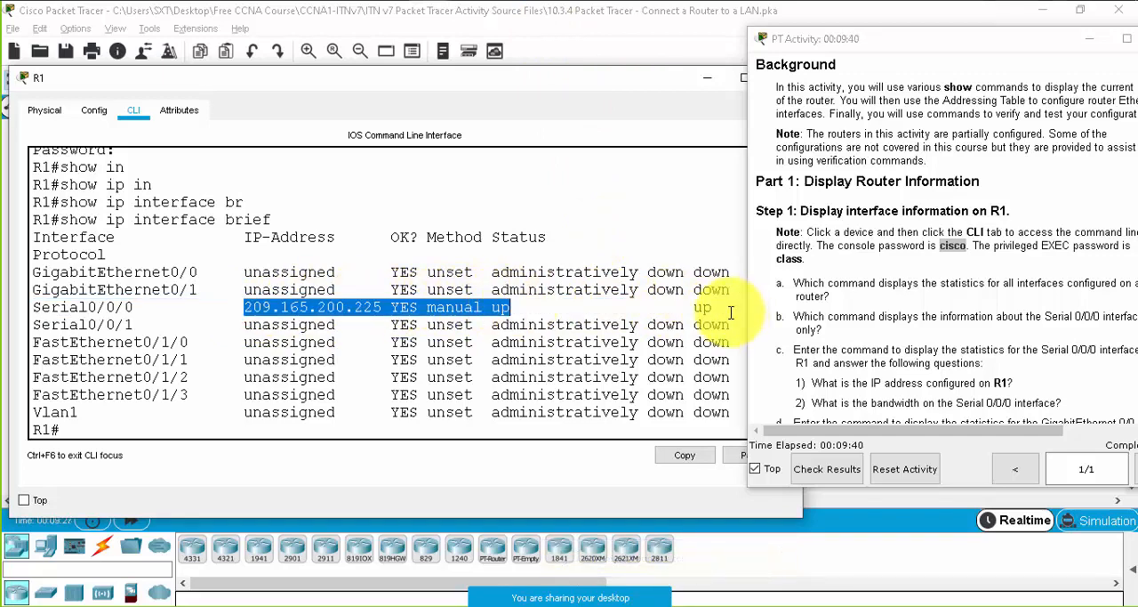
left_click_drag(722, 308, 307, 305)
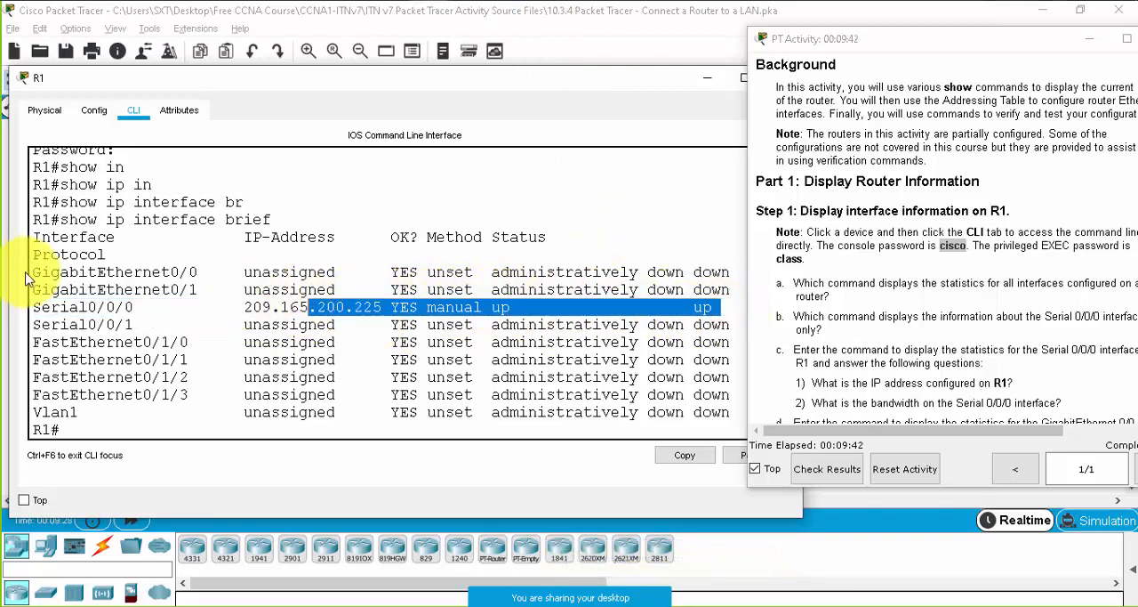
left_click_drag(27, 278, 318, 317)
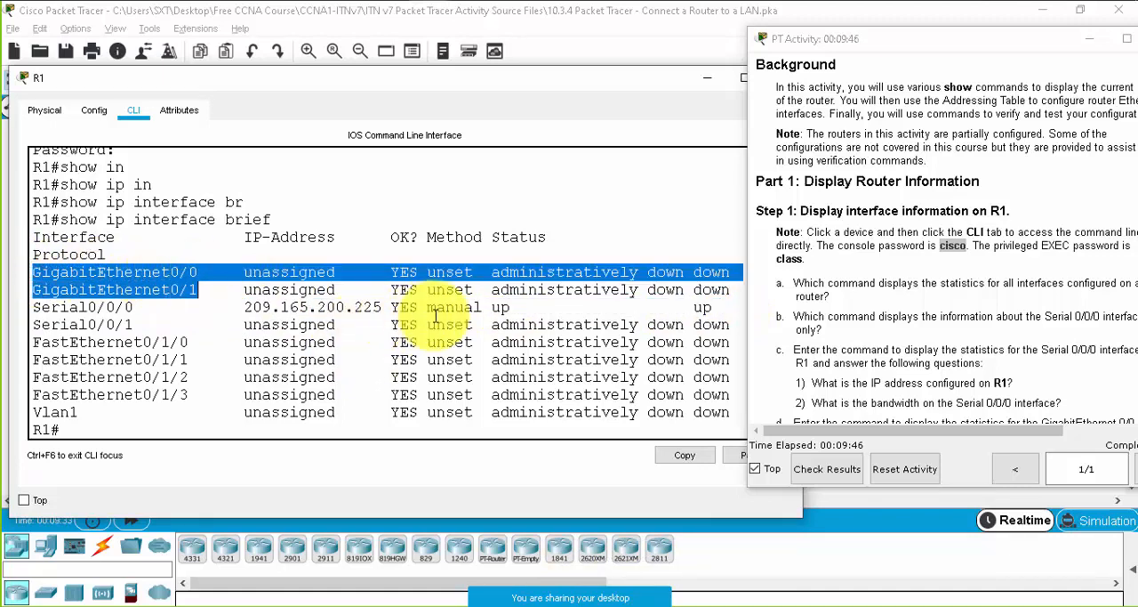
left_click_drag(78, 307, 712, 307)
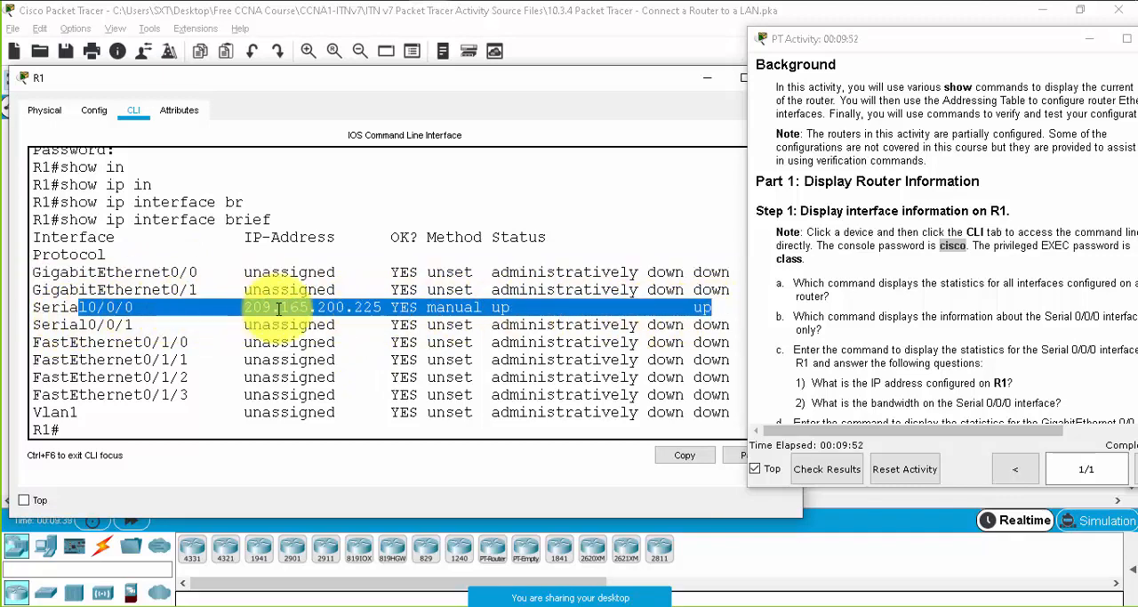
left_click(276, 307)
- Move the R1 window aside to view the serial link between R1 and R2 in the topology, and put the window back
left_click_drag(516, 85, 506, 370)
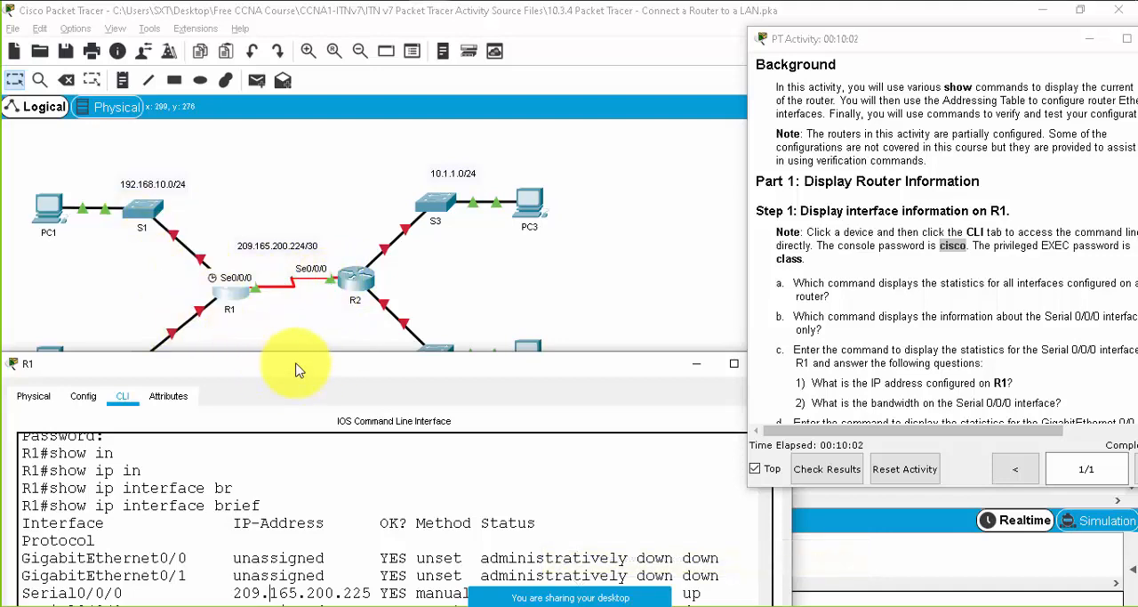
left_click_drag(321, 356, 347, 213)
left_click_drag(332, 129, 327, 77)
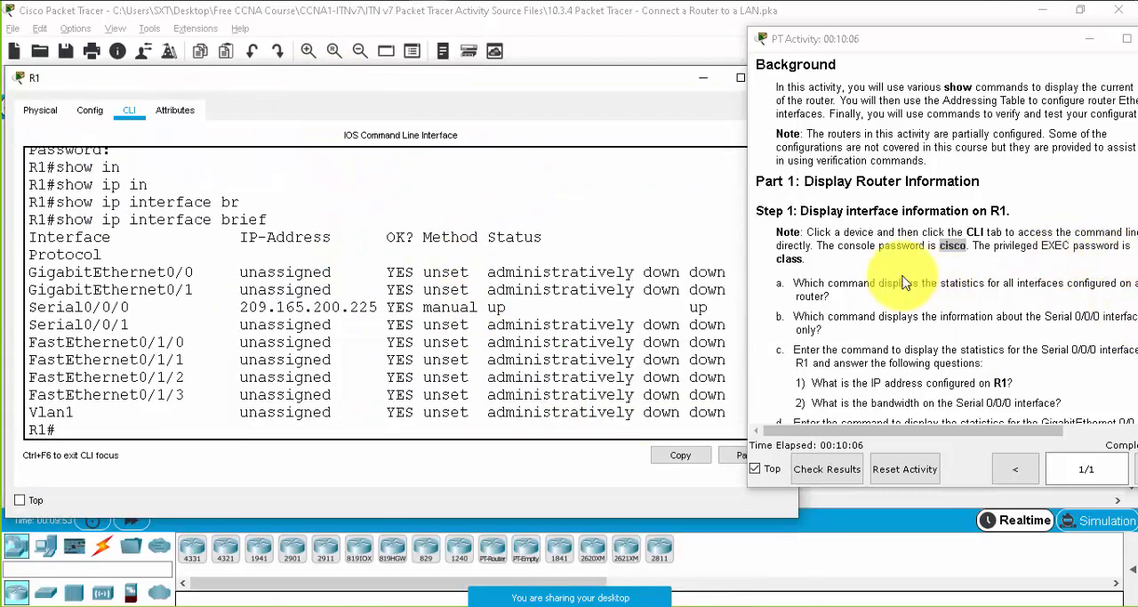
- Run show interfaces on R1 and go to the beginning of its output
key("Return")
key("Return")
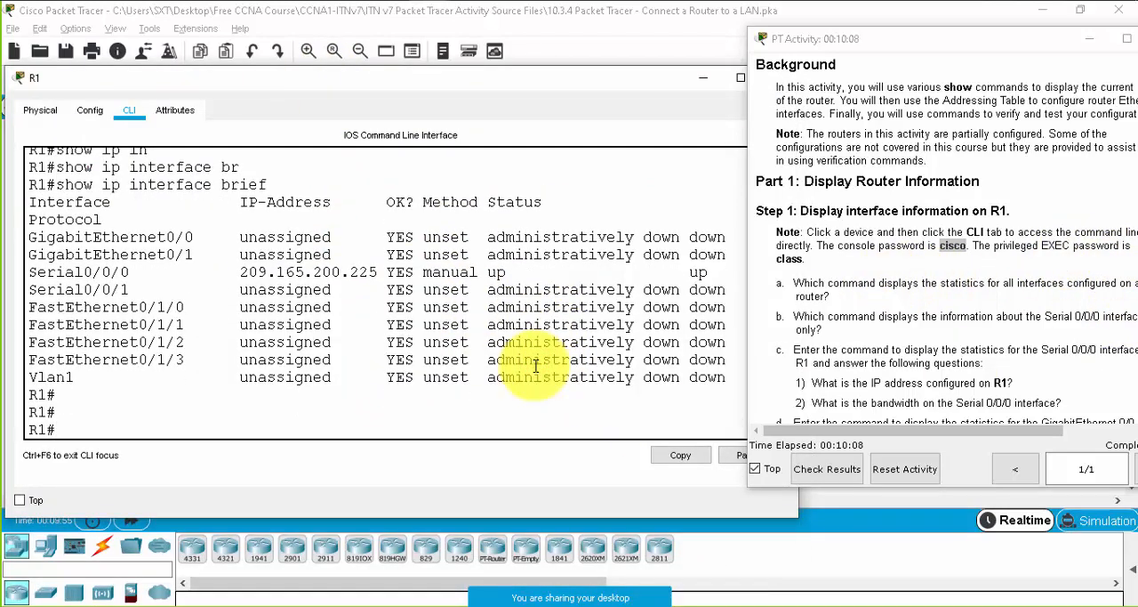
type("show in")
key("Tab")
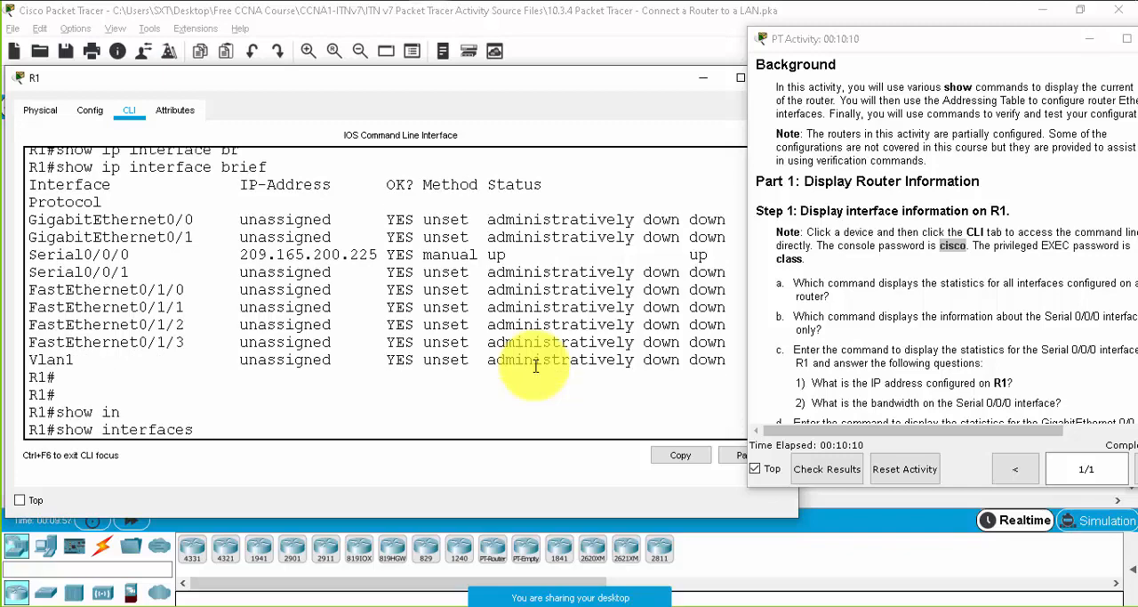
key("Return")
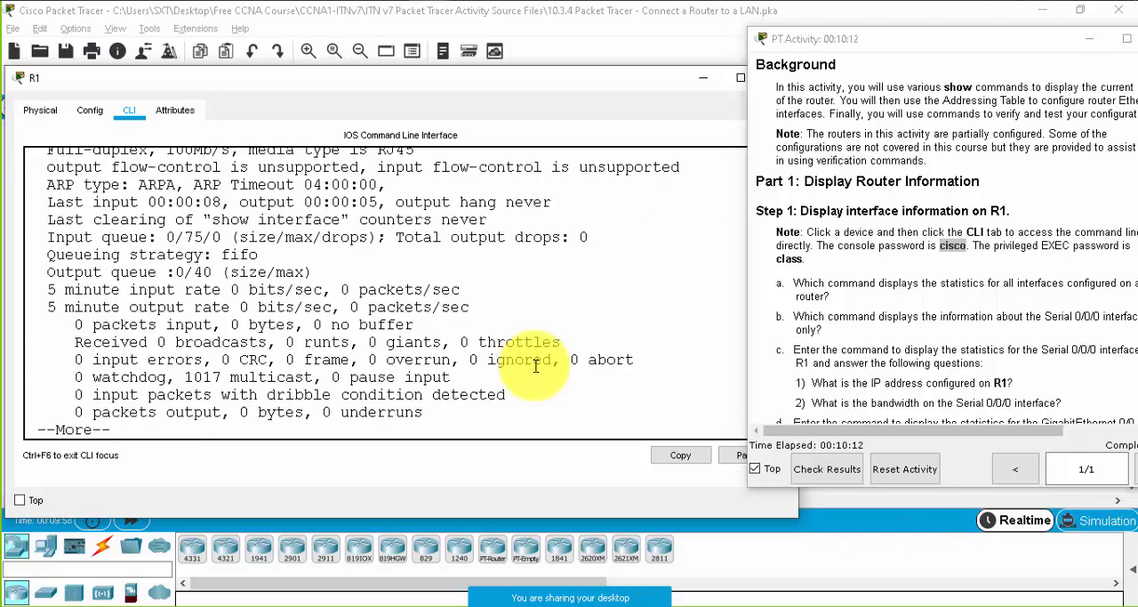
scroll(383, 267, "up", 4)
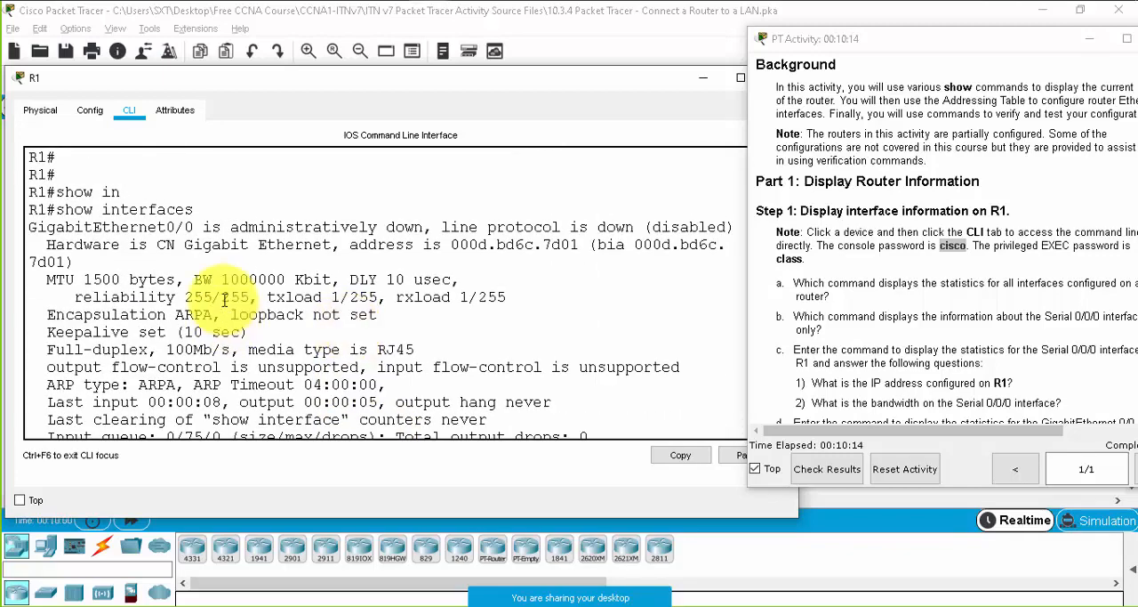
- Widen the activity instructions window and read the Step 1 questions, highlighting the statistics wording in question a
left_click(892, 285)
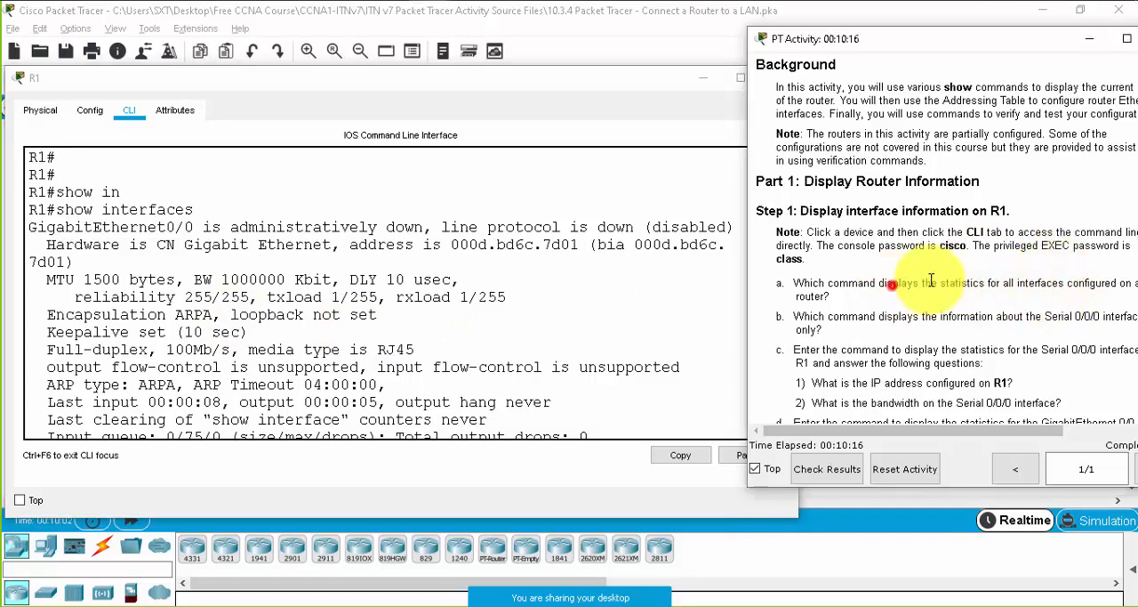
left_click_drag(892, 285, 980, 275)
left_click_drag(743, 284, 701, 285)
left_click(625, 288)
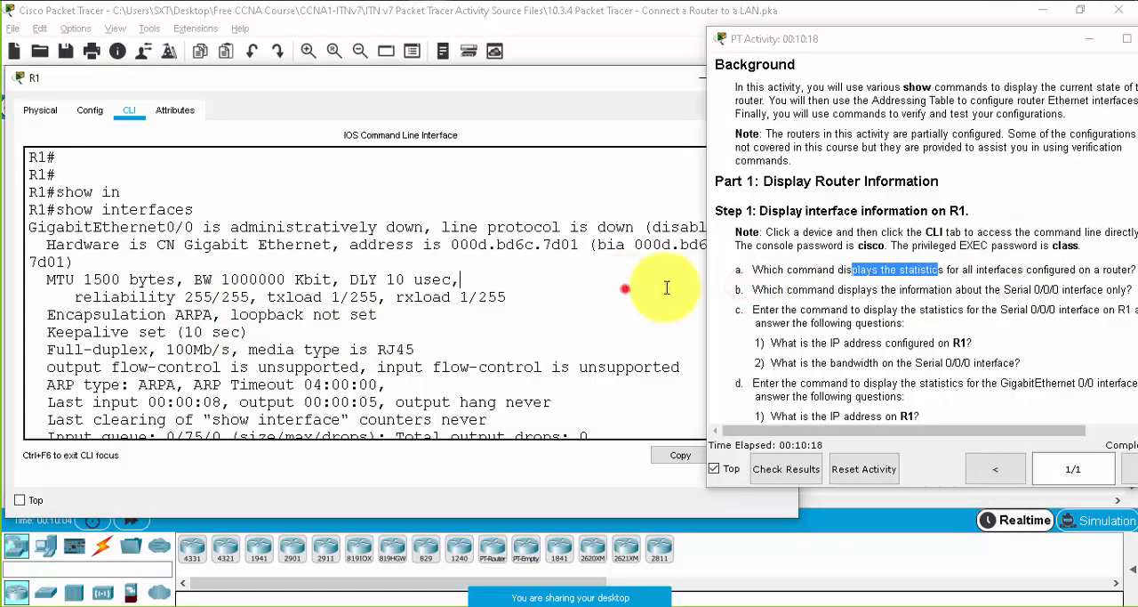
scroll(1004, 305, "down", 1)
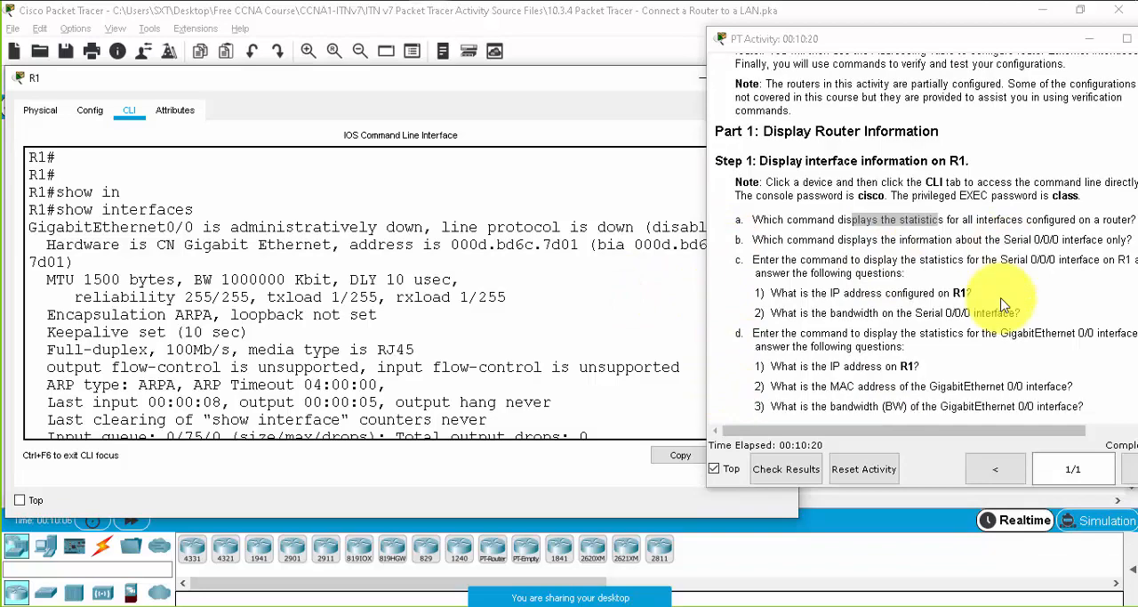
scroll(294, 391, "down", 3)
- Page through the whole show interfaces output on R1, picking out the heading of each interface from GigabitEthernet0/0 onward
scroll(276, 299, "up", 4)
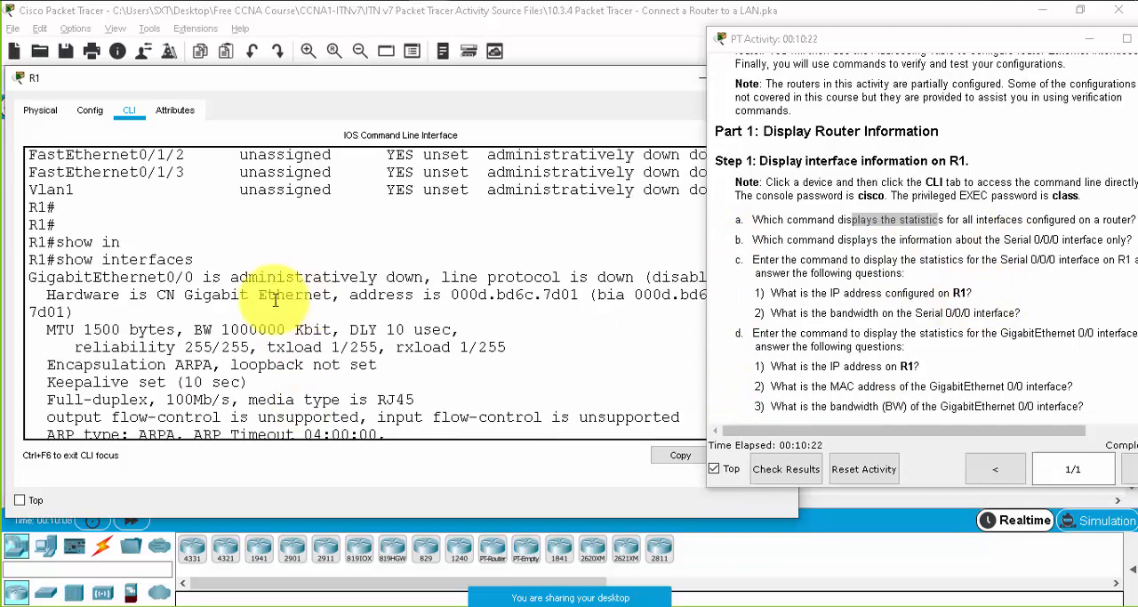
double_click(33, 279)
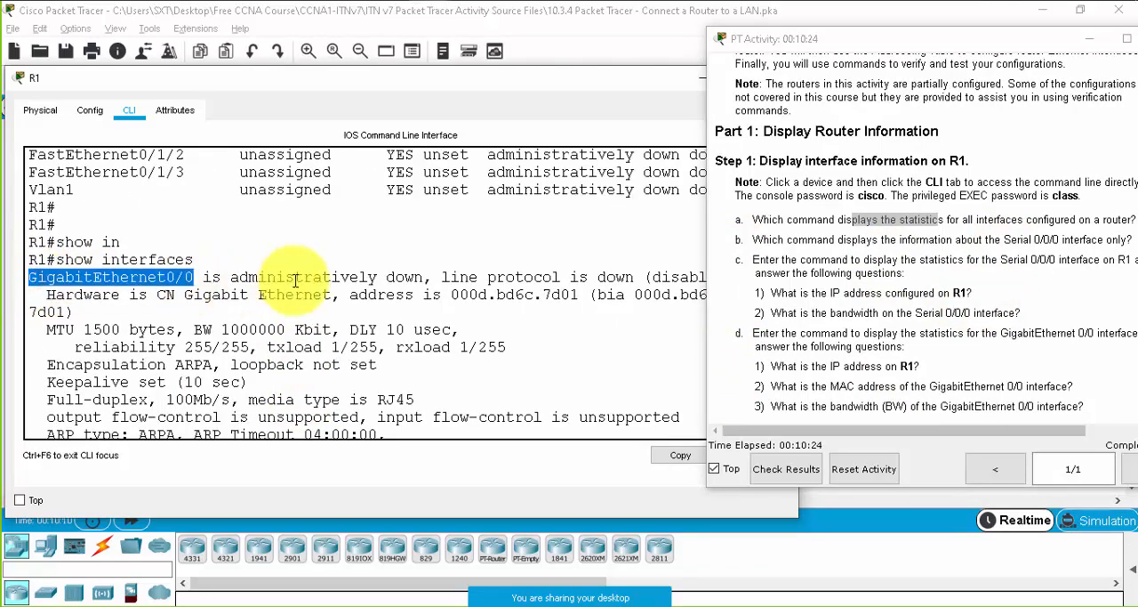
scroll(295, 281, "down", 3)
key("space")
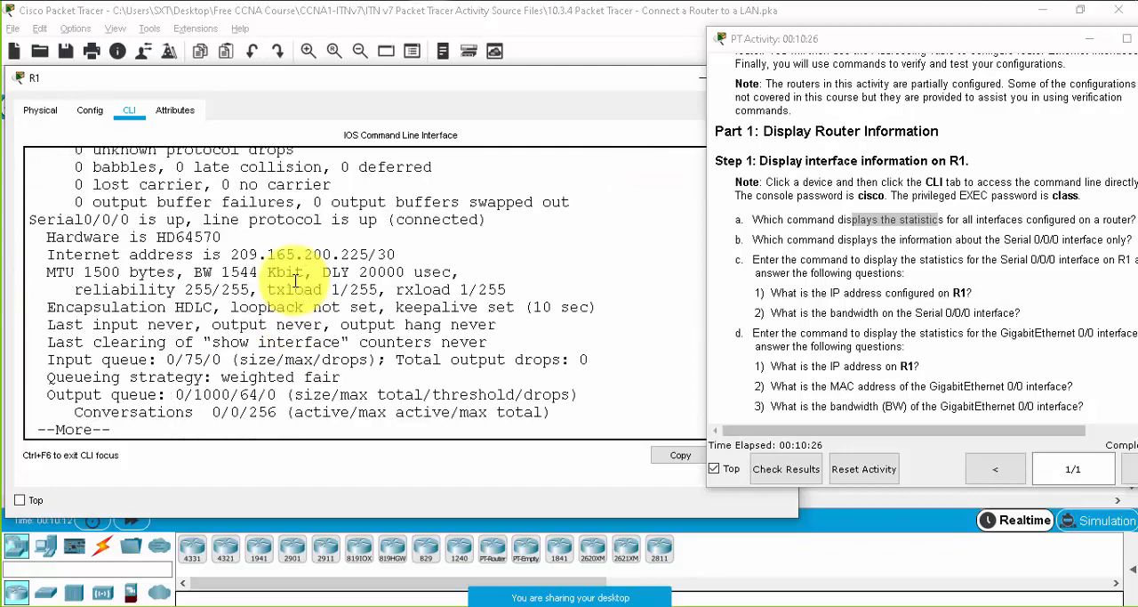
key("space")
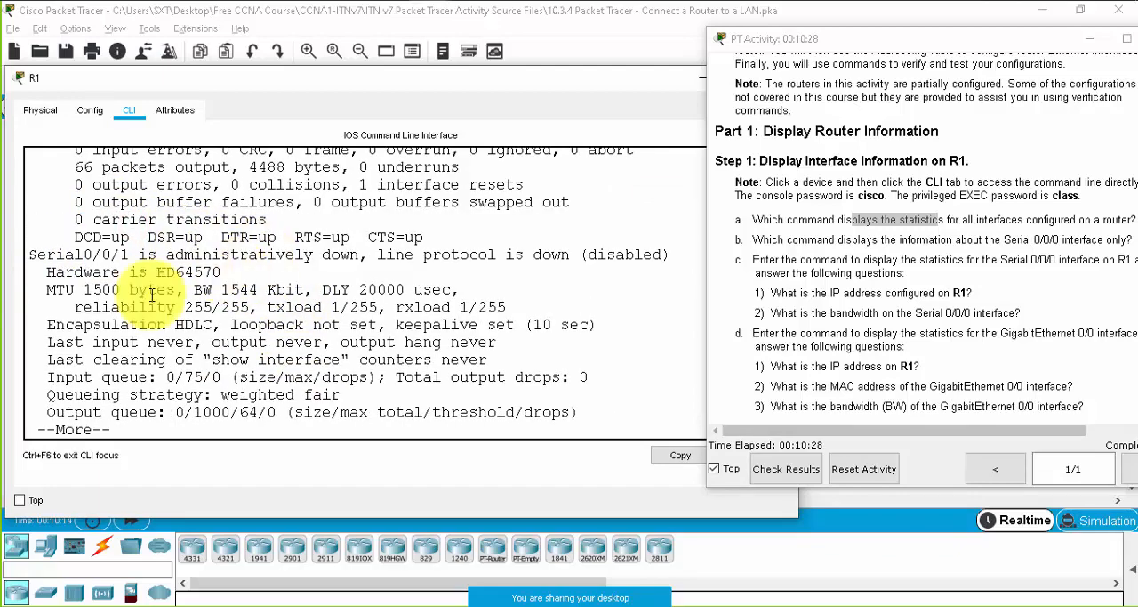
double_click(53, 254)
key("space")
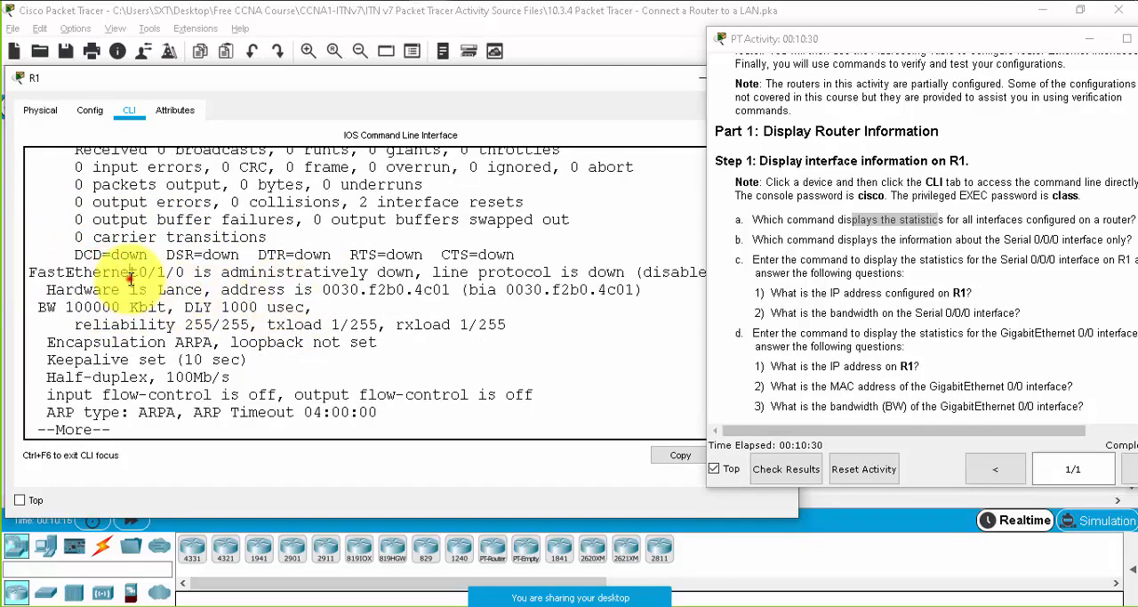
double_click(131, 278)
key("space")
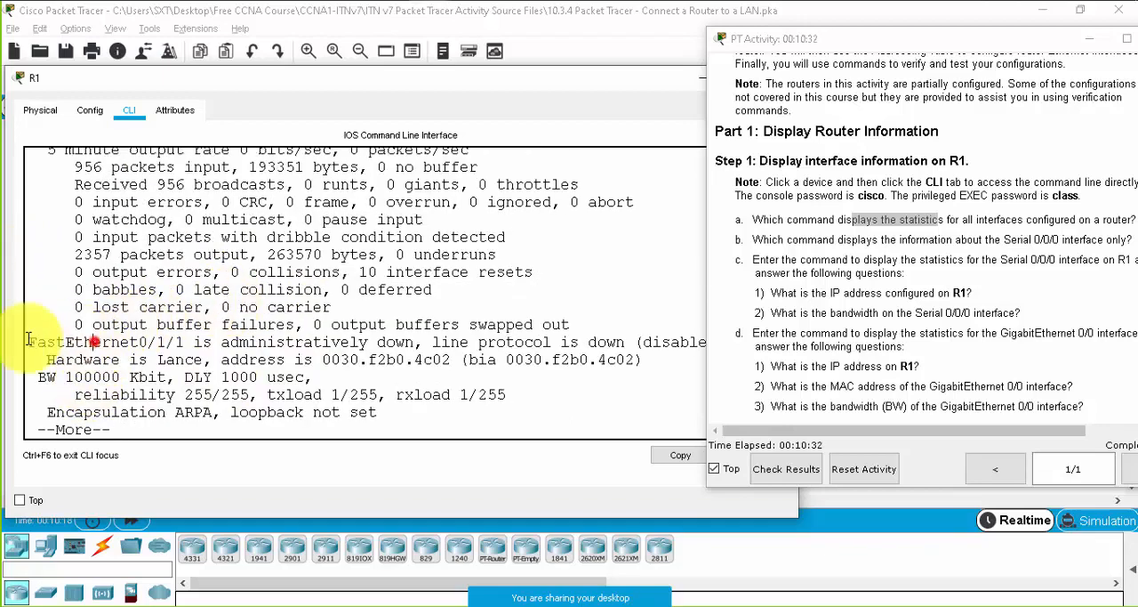
scroll(267, 333, "up", 2)
key("space")
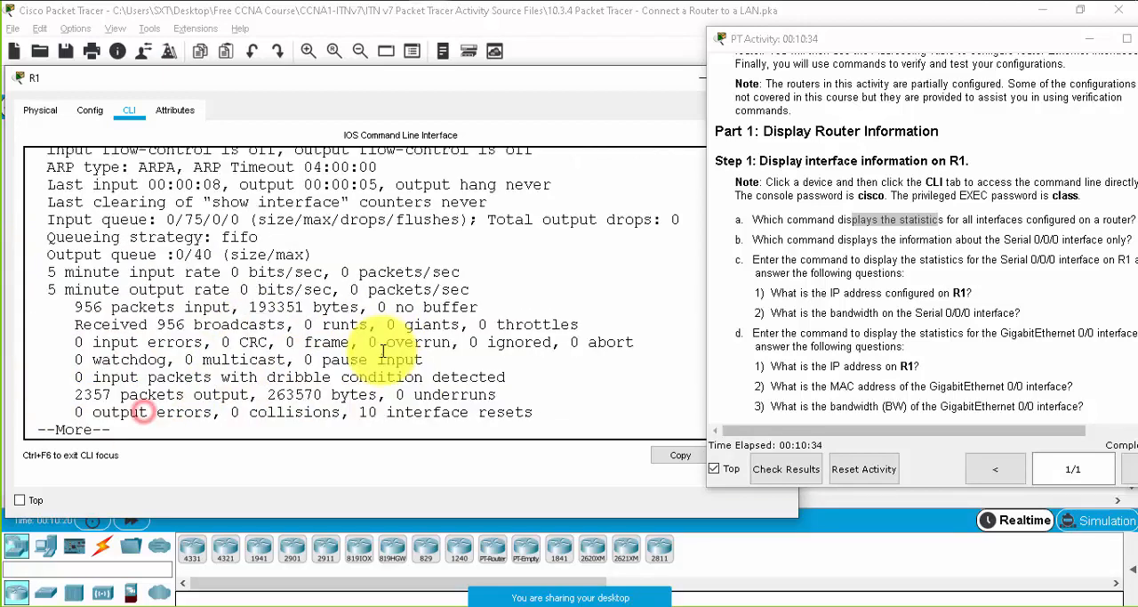
key("space")
- Review the show interfaces output from Vlan1 back to GigabitEthernet0/0 and highlight the GigabitEthernet0/0 hardware address line
scroll(276, 293, "up", 1)
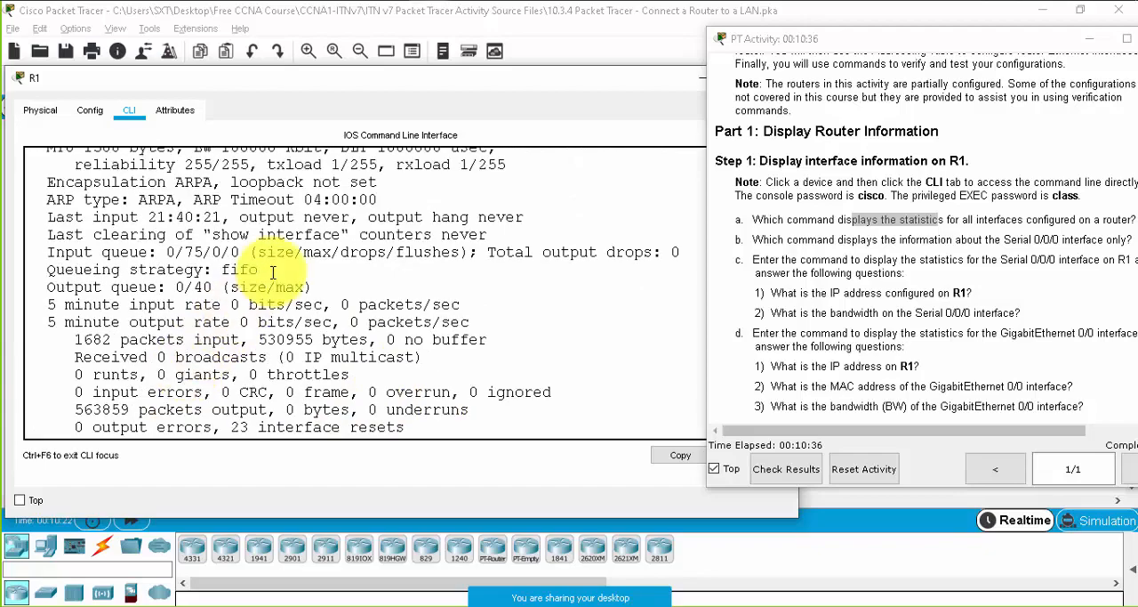
scroll(273, 271, "up", 10)
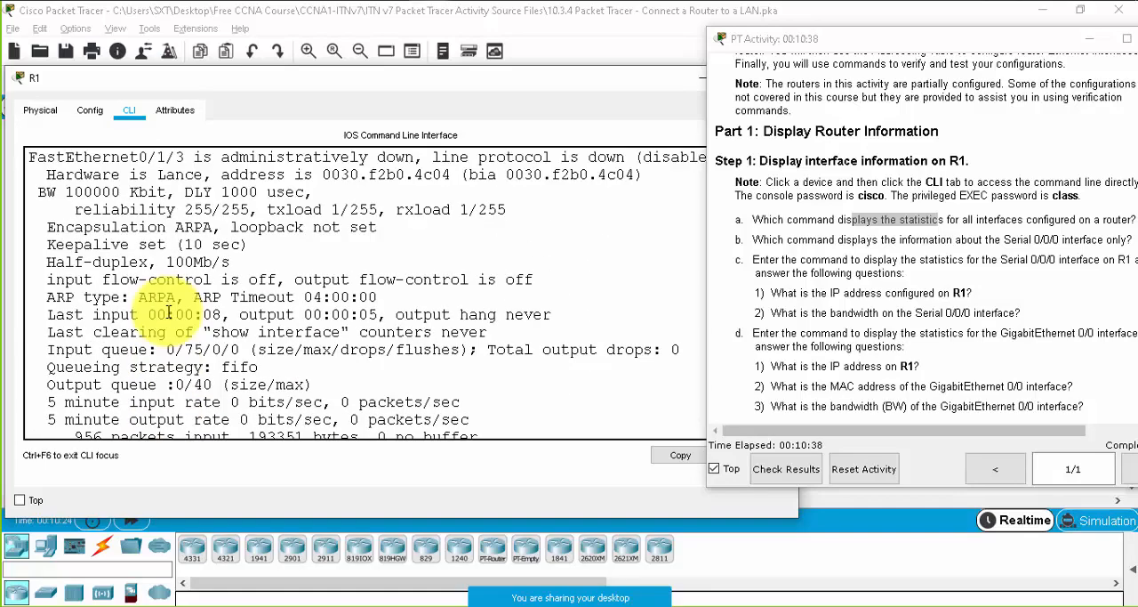
scroll(169, 312, "down", 12)
scroll(122, 285, "up", 3)
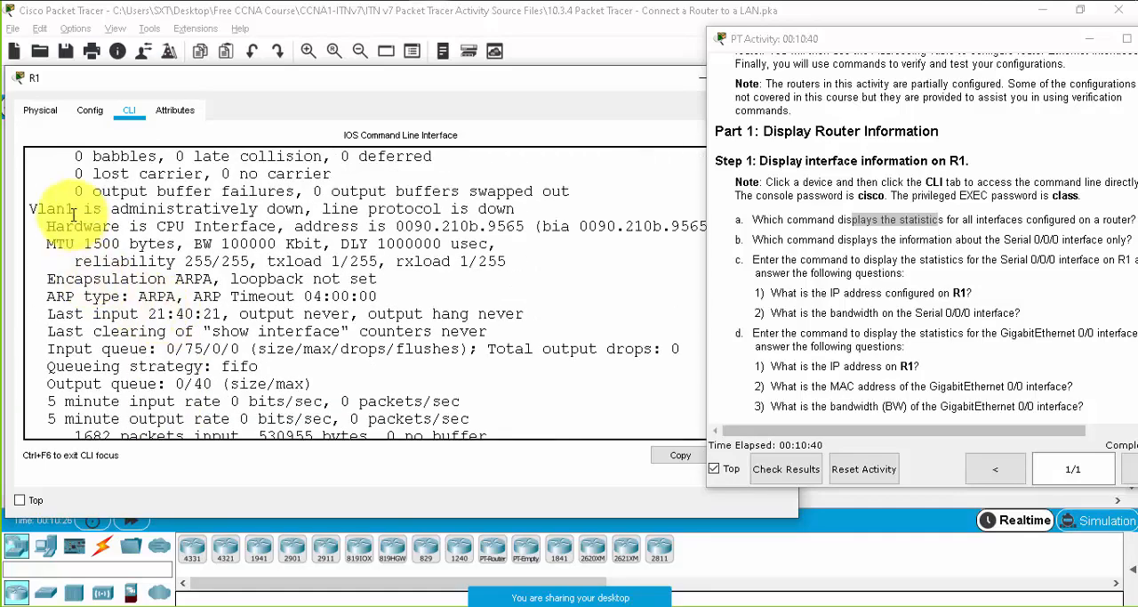
scroll(134, 243, "up", 10)
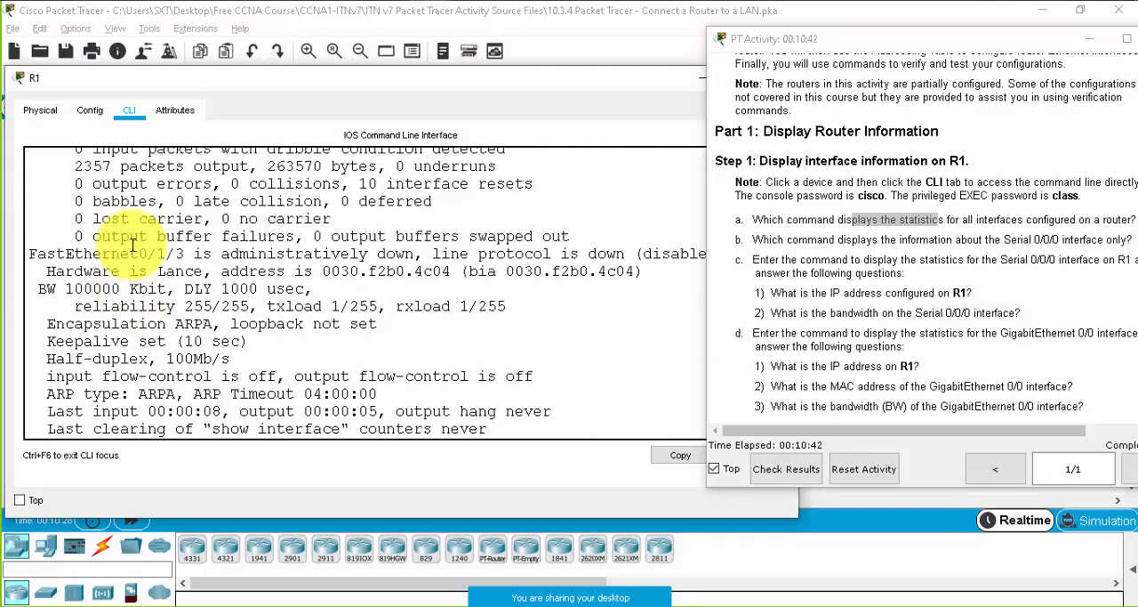
scroll(162, 256, "up", 15)
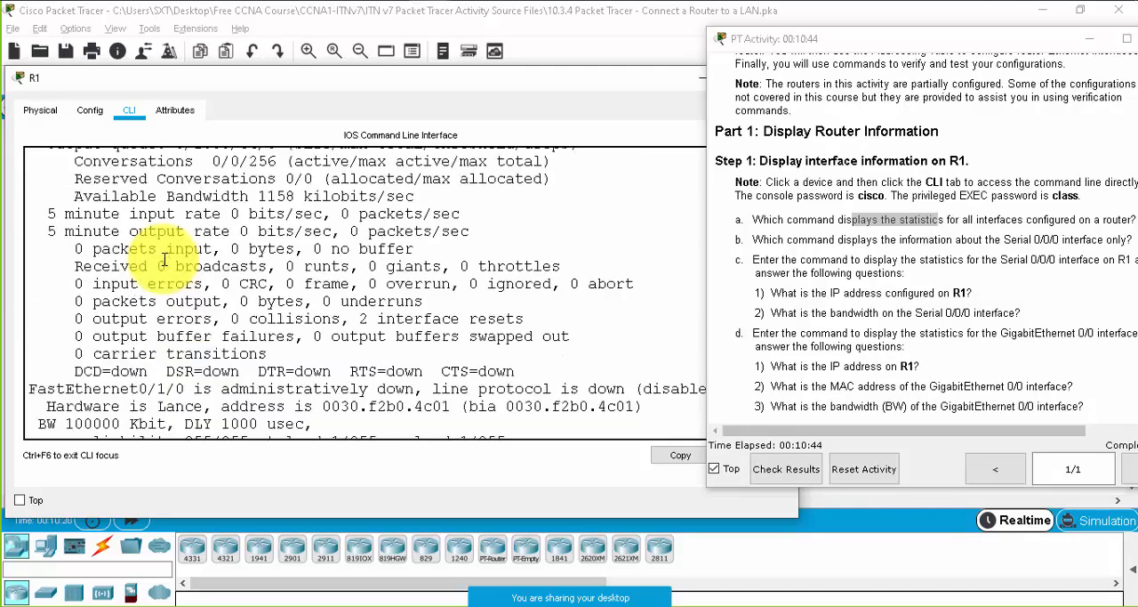
scroll(165, 259, "up", 15)
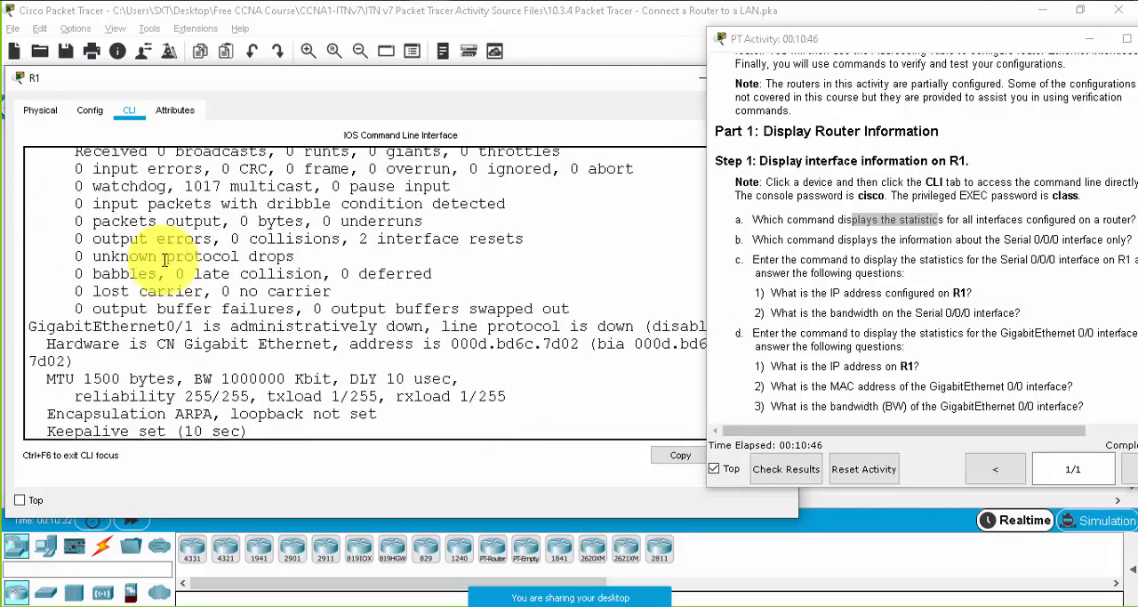
scroll(165, 260, "up", 3)
scroll(165, 260, "down", 3)
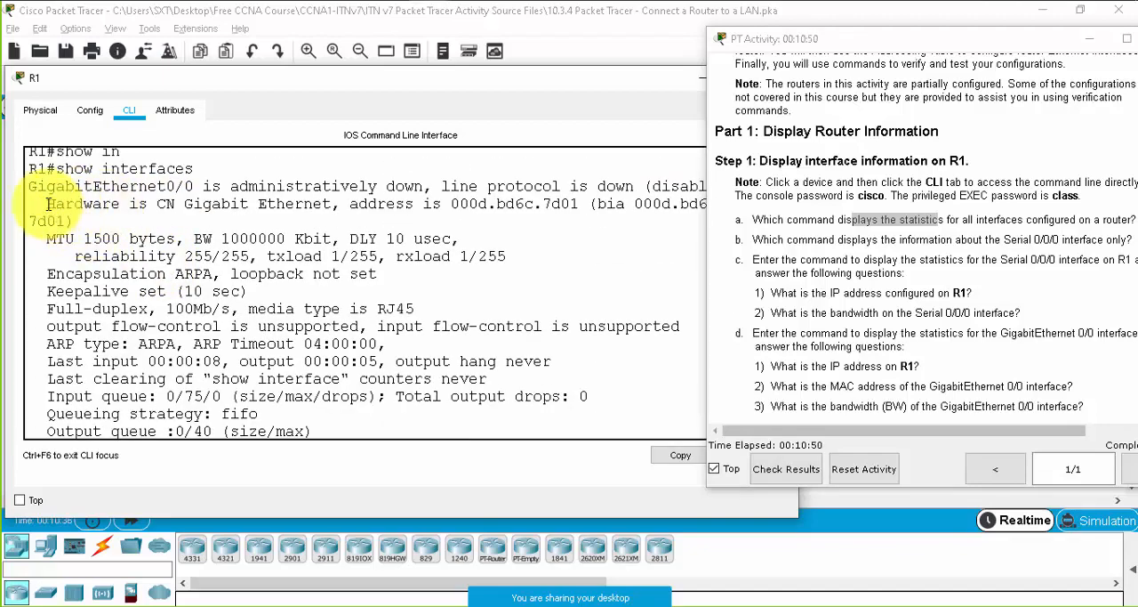
left_click_drag(49, 204, 605, 203)
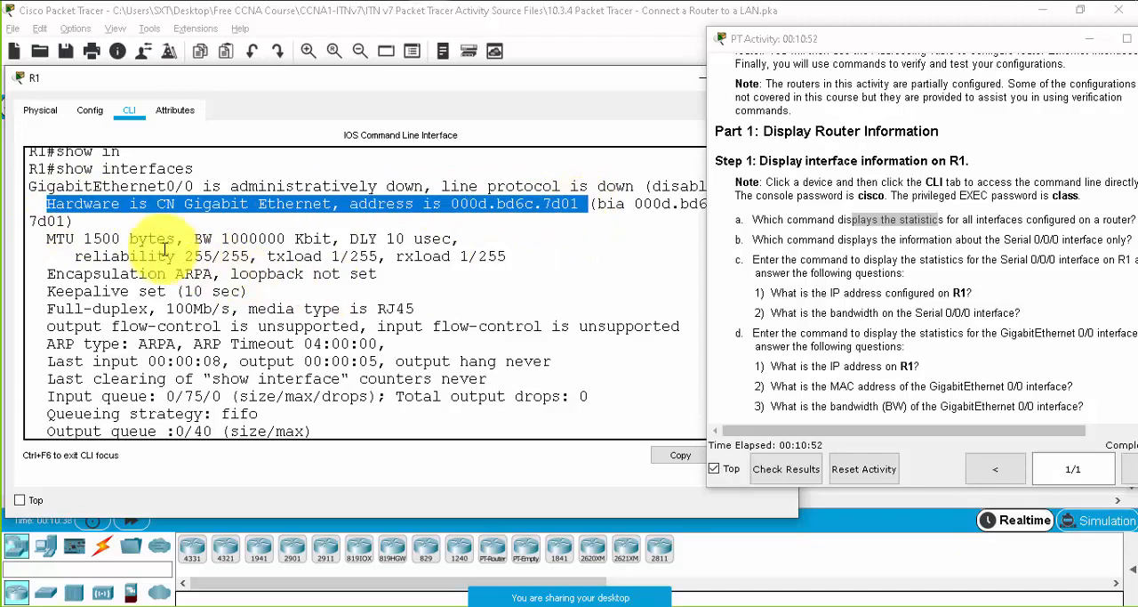
- Examine the GigabitEthernet0/0 statistics on R1, highlighting the reliability value, the 5 minute input and output rates and the error counters
left_click(193, 233)
left_click_drag(194, 233, 296, 233)
left_click_drag(87, 242, 259, 255)
scroll(328, 344, "down", 3)
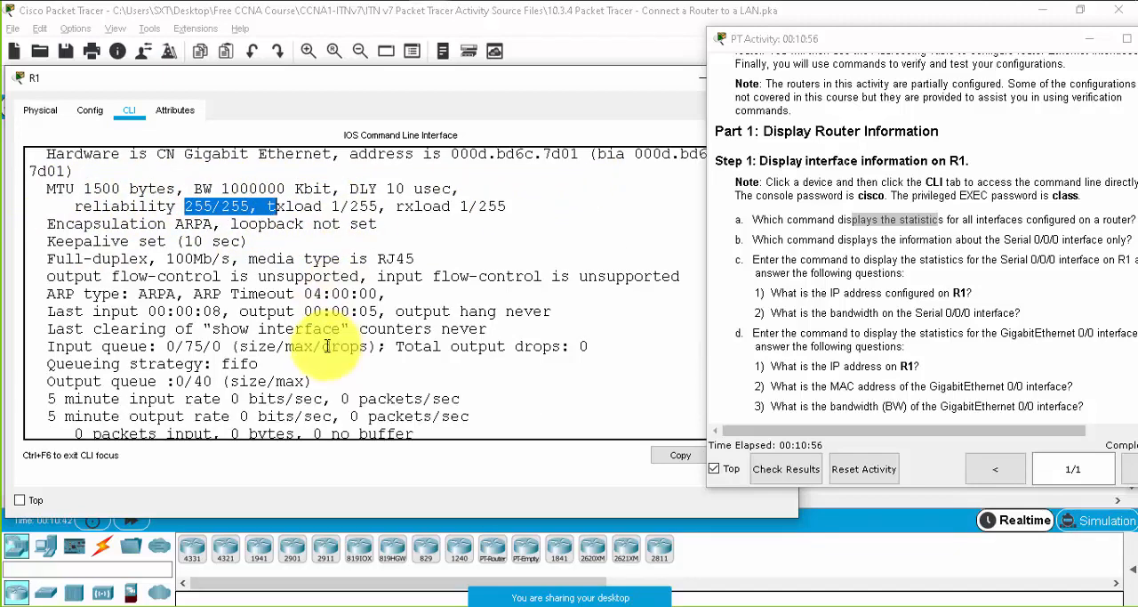
left_click_drag(26, 299, 453, 334)
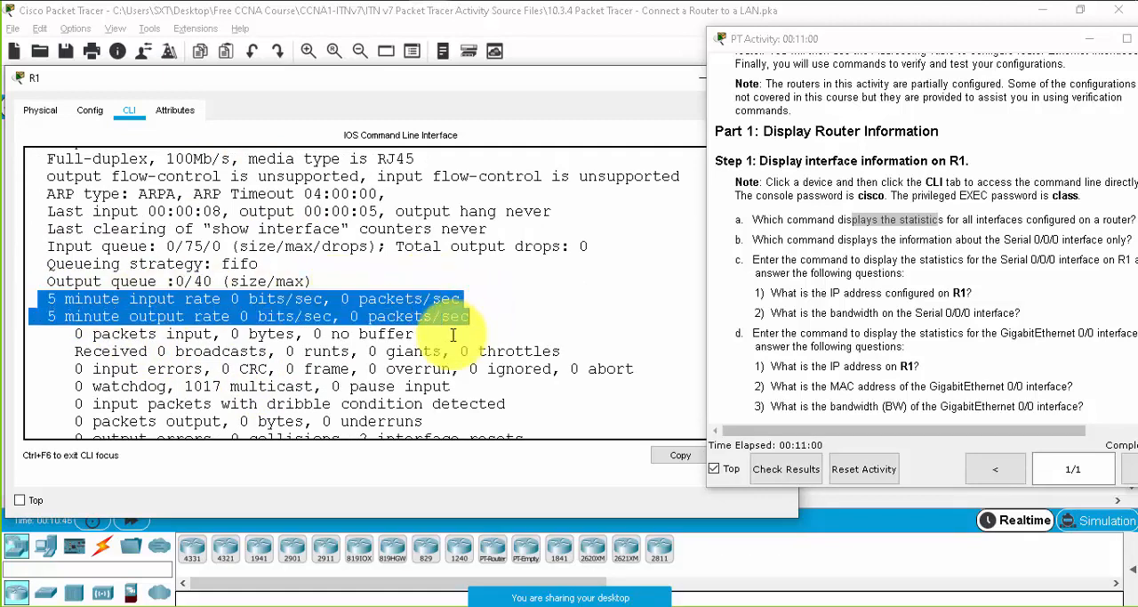
scroll(442, 336, "down", 2)
left_click_drag(81, 269, 286, 361)
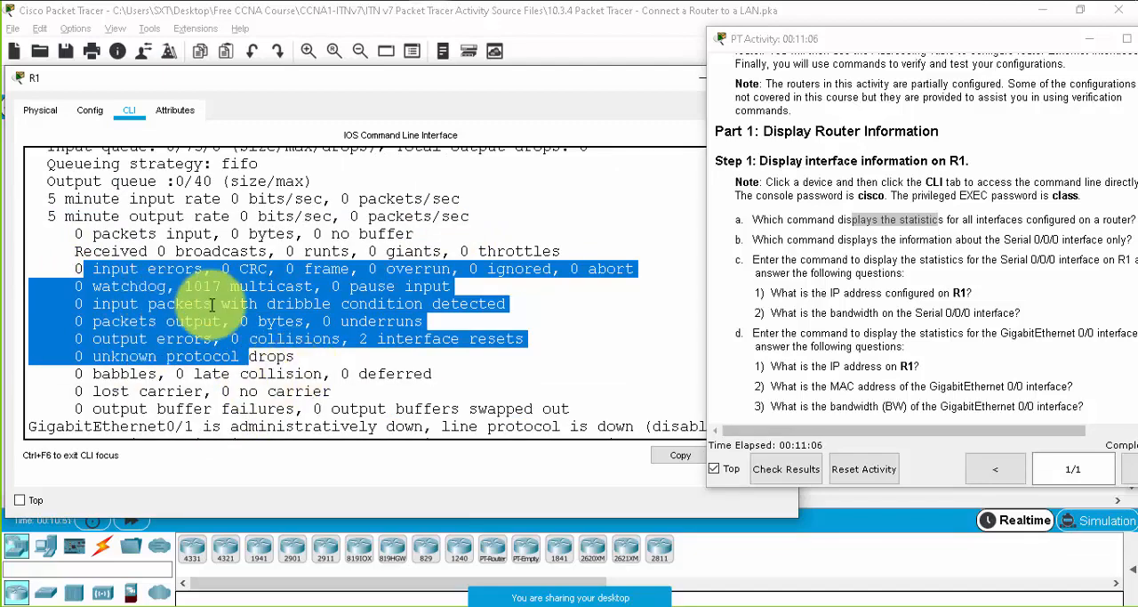
scroll(470, 303, "down", 3)
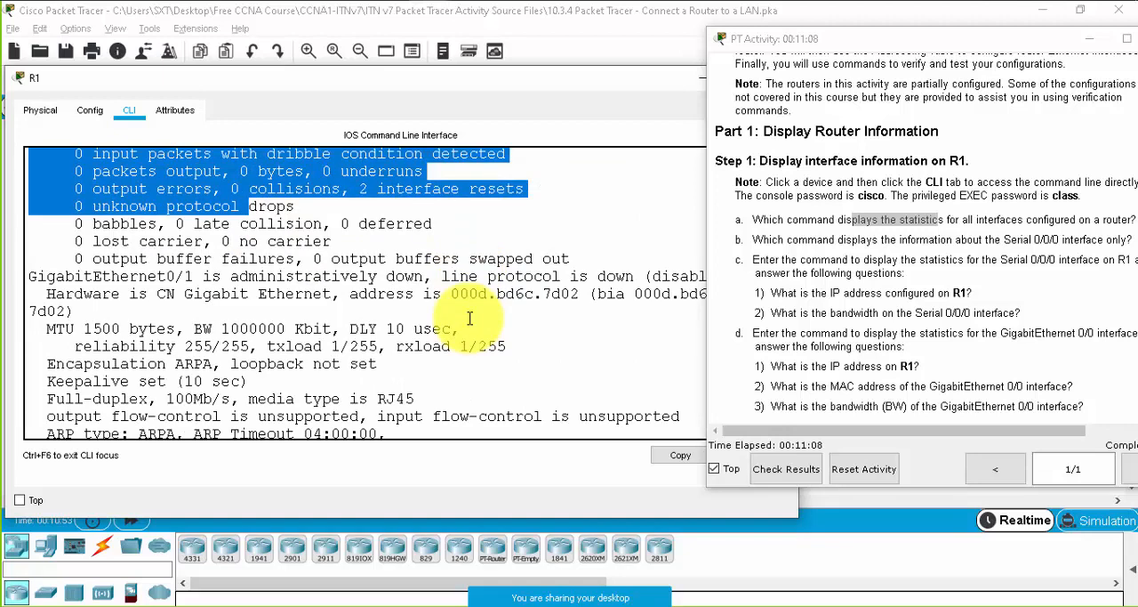
scroll(469, 318, "up", 1)
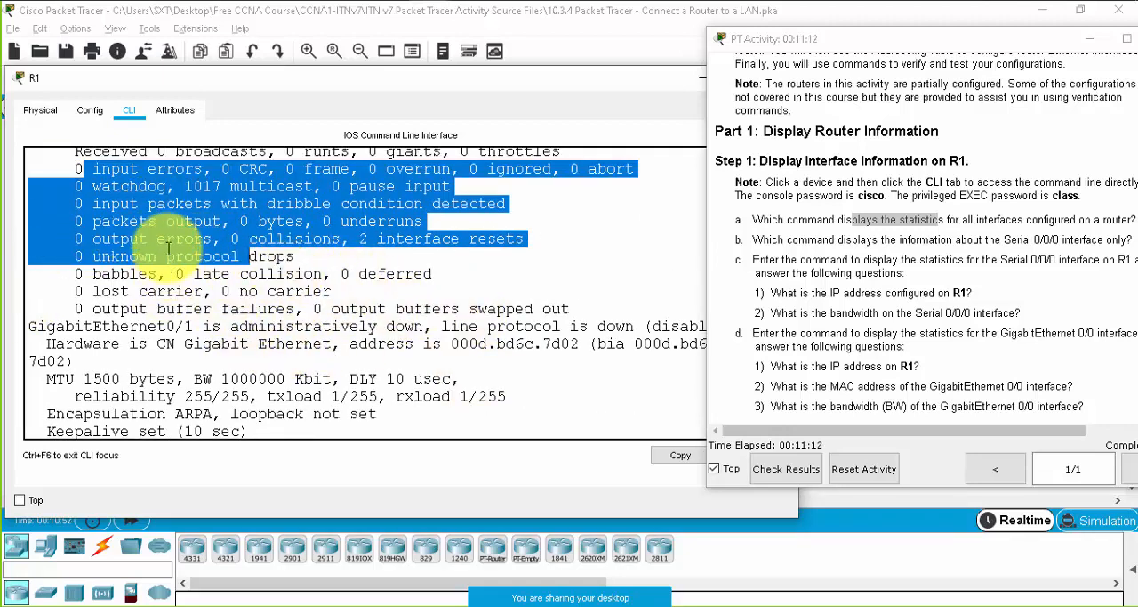
scroll(167, 245, "up", 1)
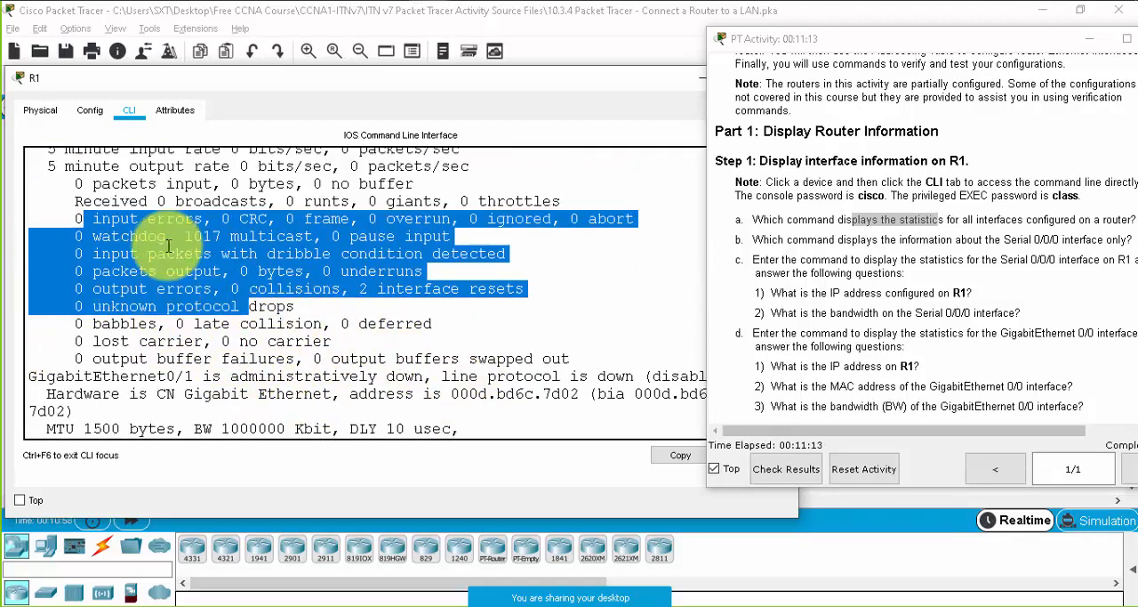
- Answer question b by running show interfaces serial 0/0/0 at the R1 privileged prompt
left_click(986, 240)
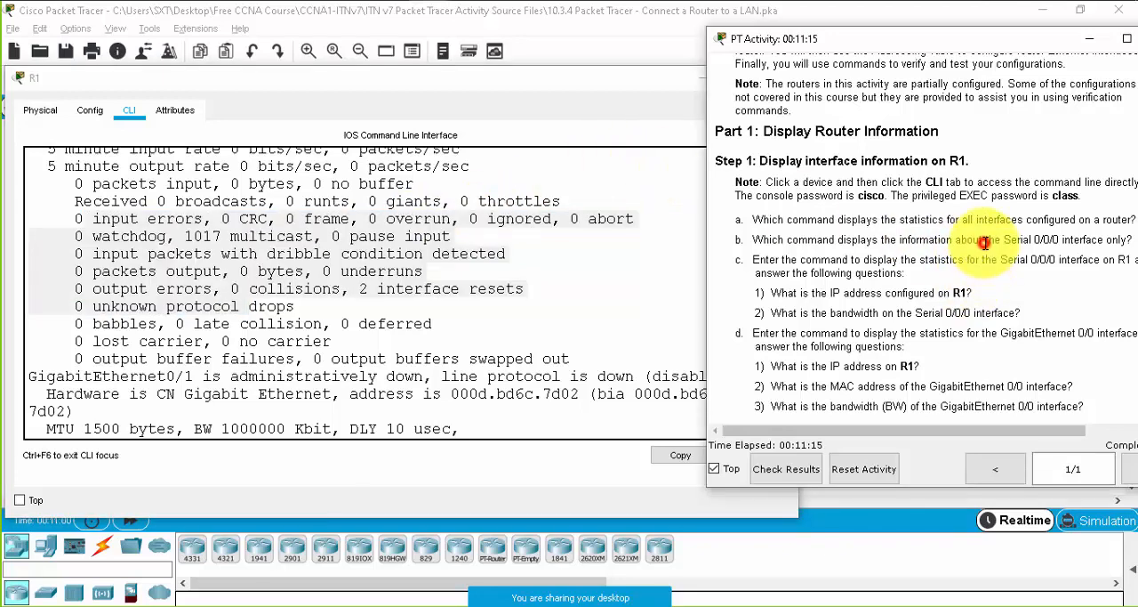
left_click(365, 318)
key("Return")
key("Return")
key("Return")
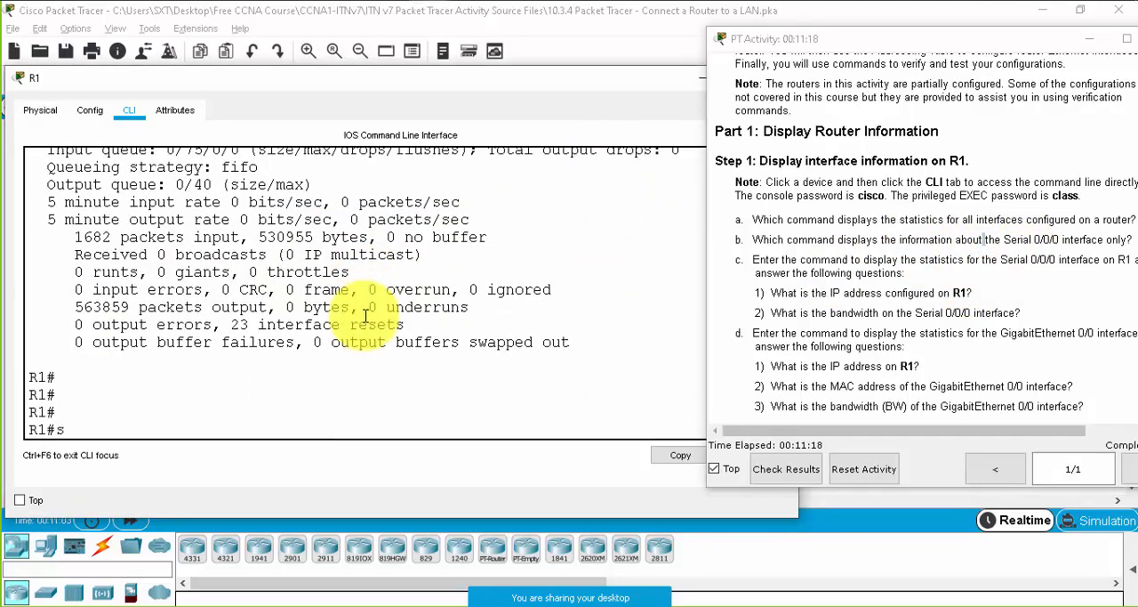
type("show in")
key("Tab")
type("se")
key("Tab")
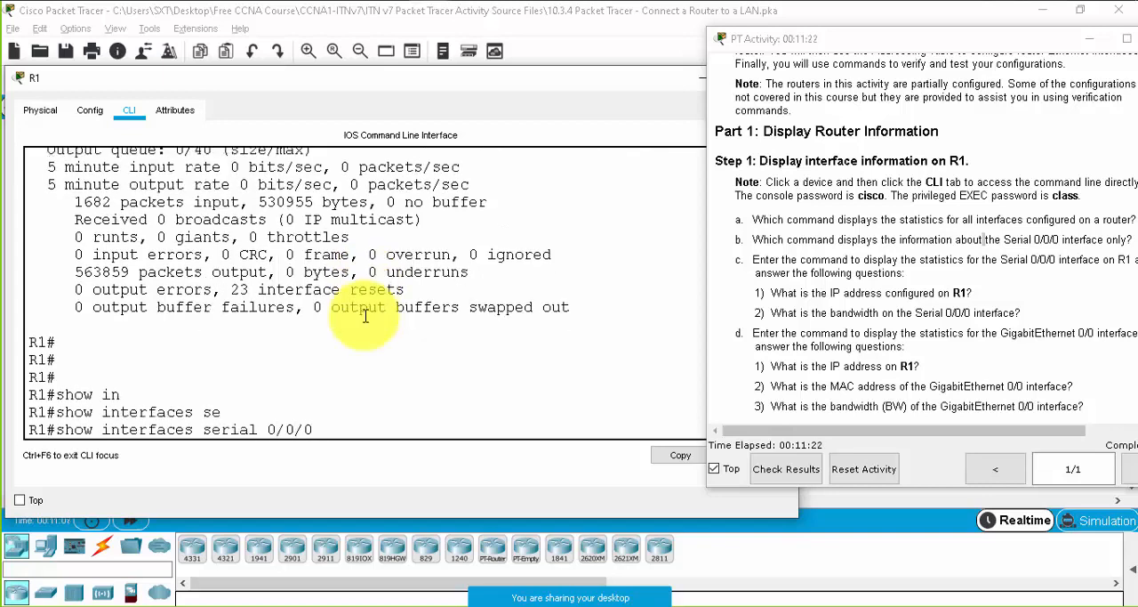
key("Return")
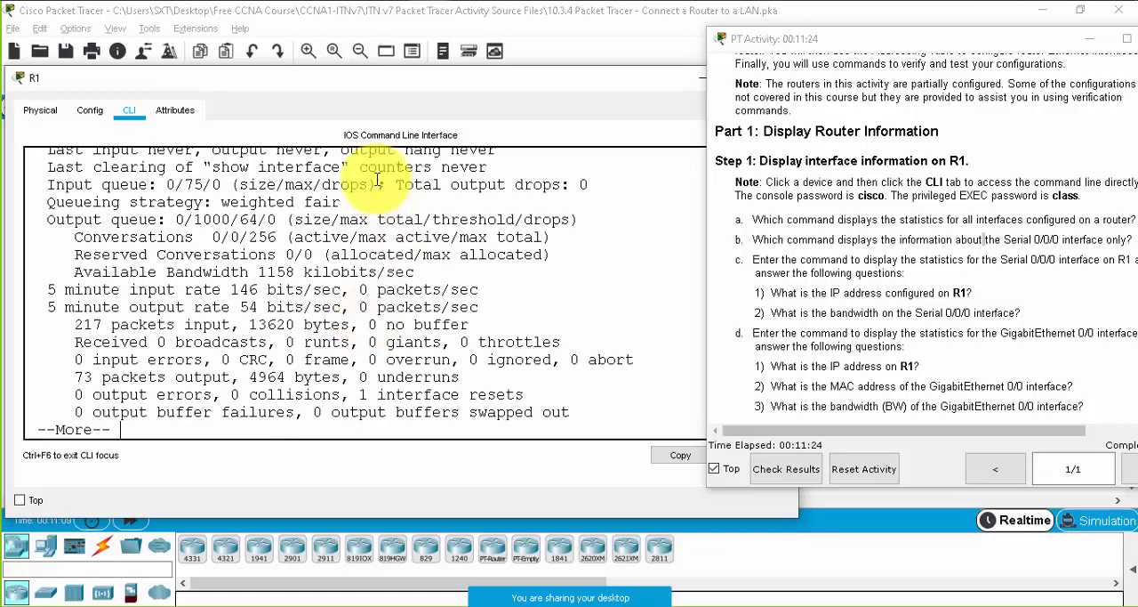
- Review the Serial0/0/0 output from its beginning, highlighting the internet address, the input and output rates and the input packet count
scroll(285, 214, "up", 4)
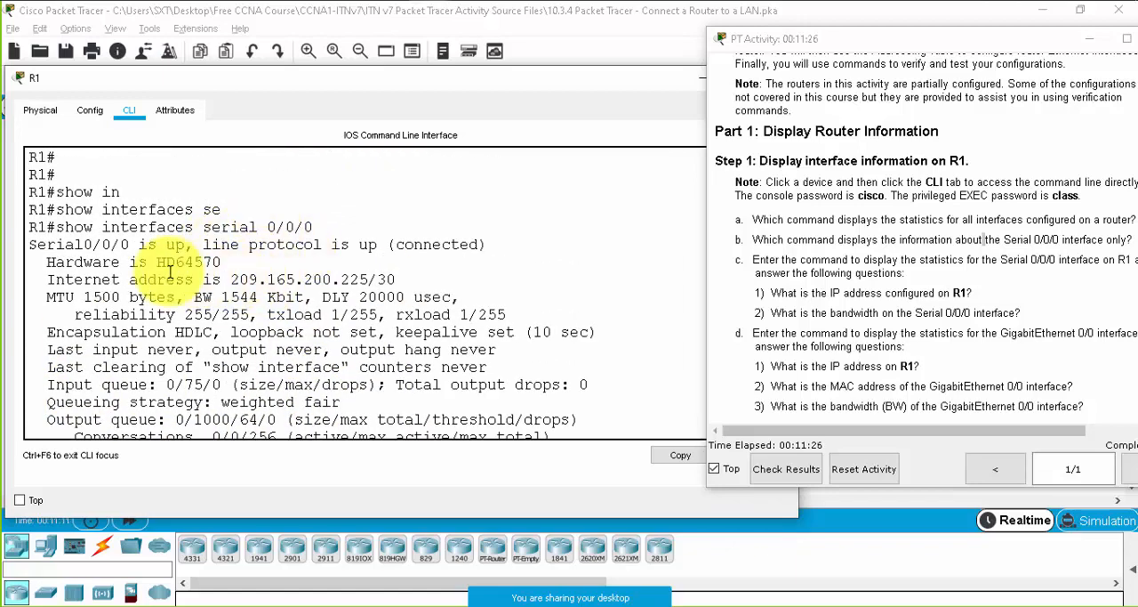
left_click(197, 298)
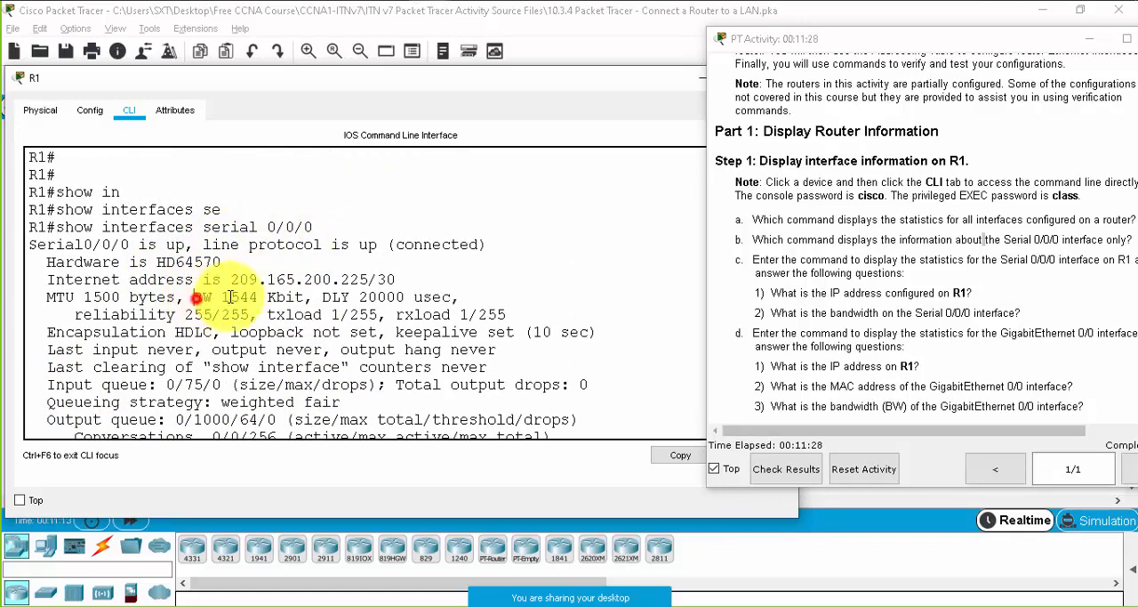
left_click_drag(232, 279, 396, 280)
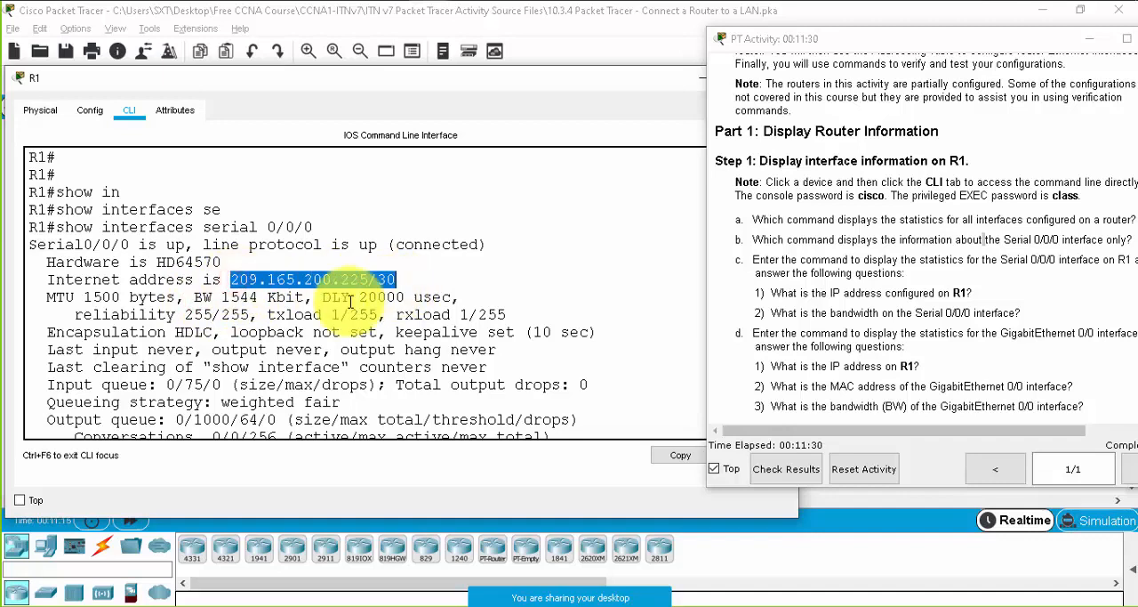
scroll(281, 356, "down", 2)
scroll(169, 262, "up", 2)
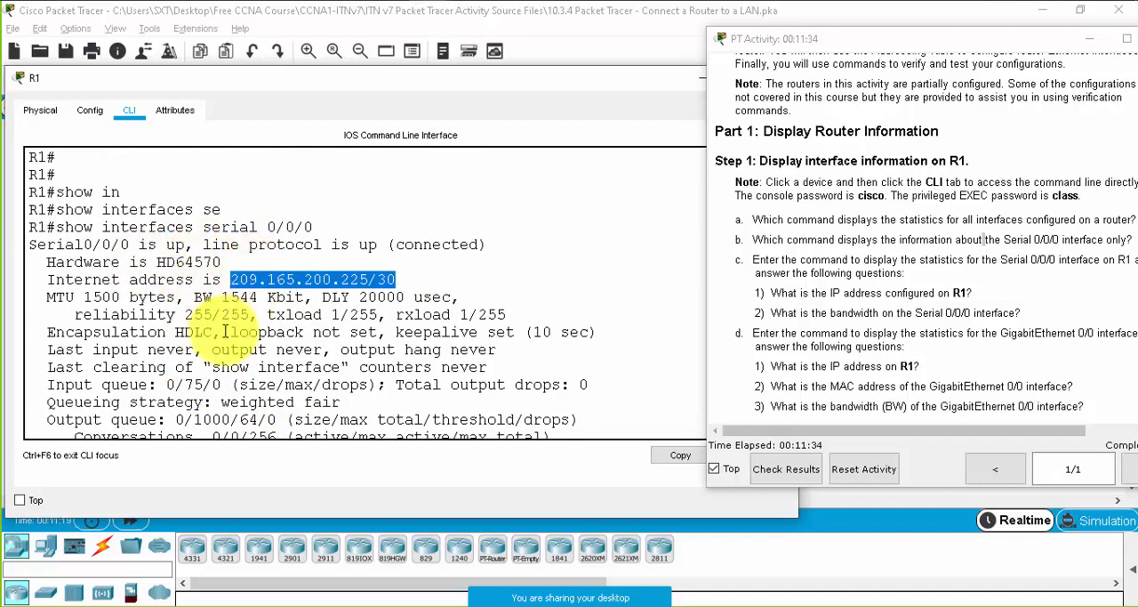
scroll(353, 284, "down", 2)
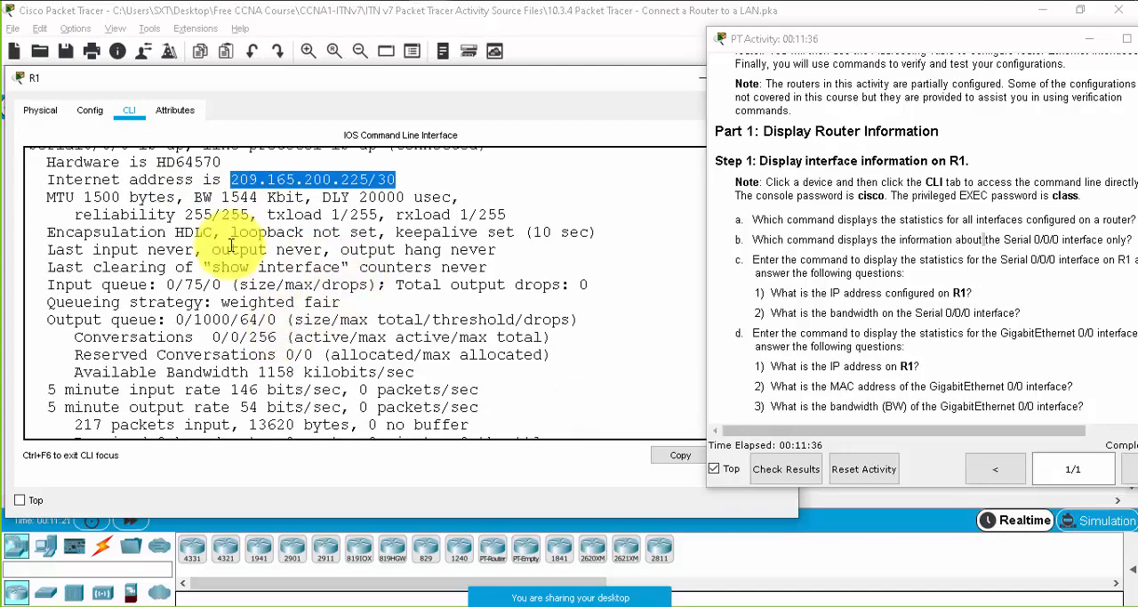
left_click_drag(121, 218, 323, 211)
scroll(268, 348, "down", 2)
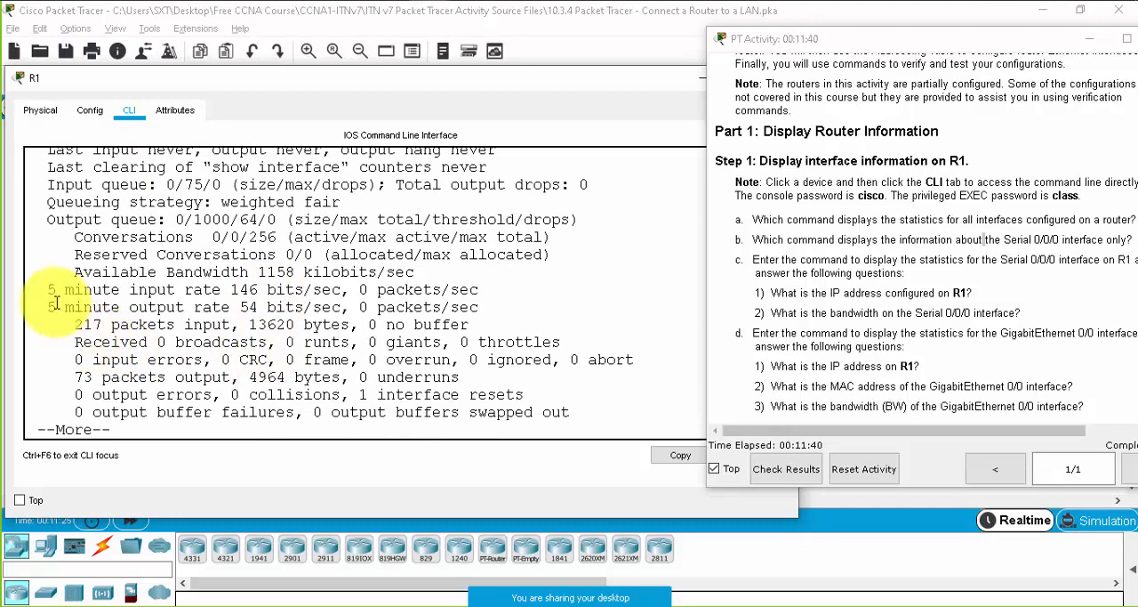
left_click_drag(51, 302, 459, 377)
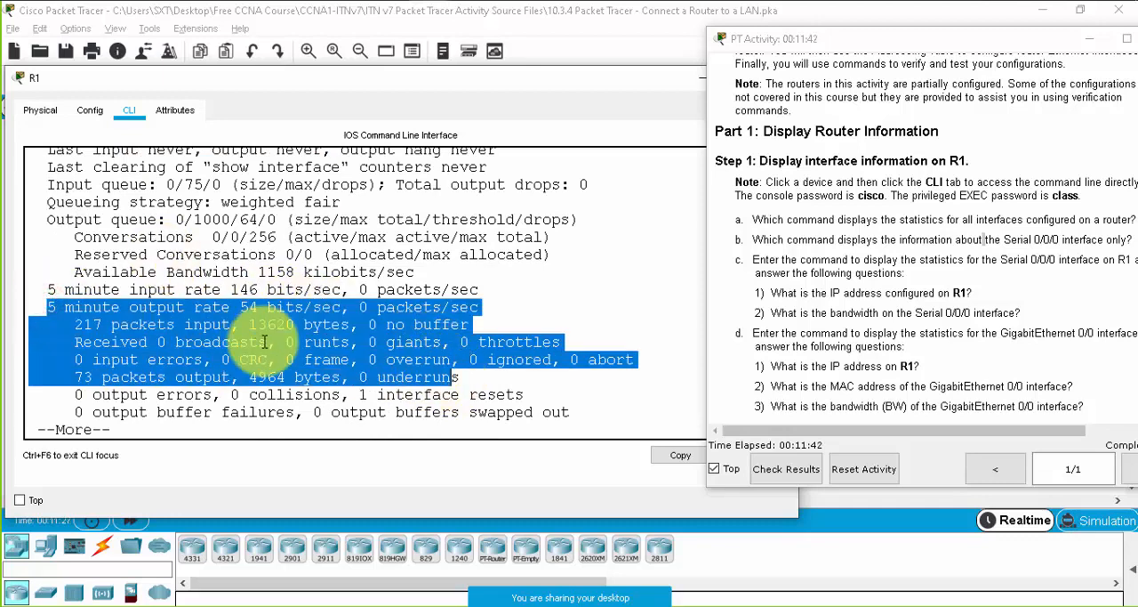
triple_click(247, 289)
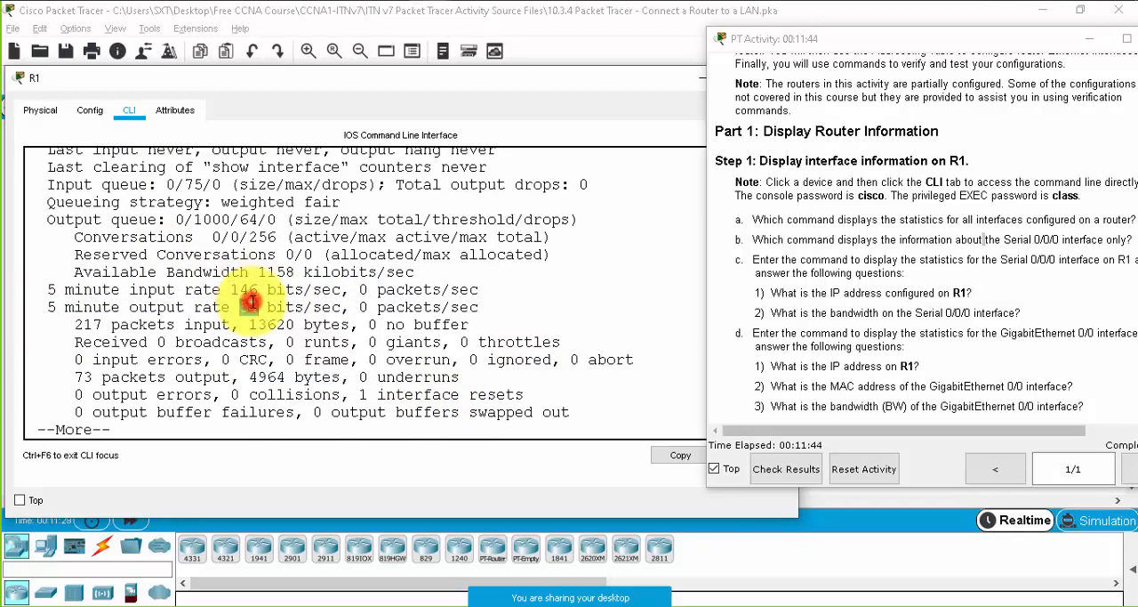
double_click(248, 307)
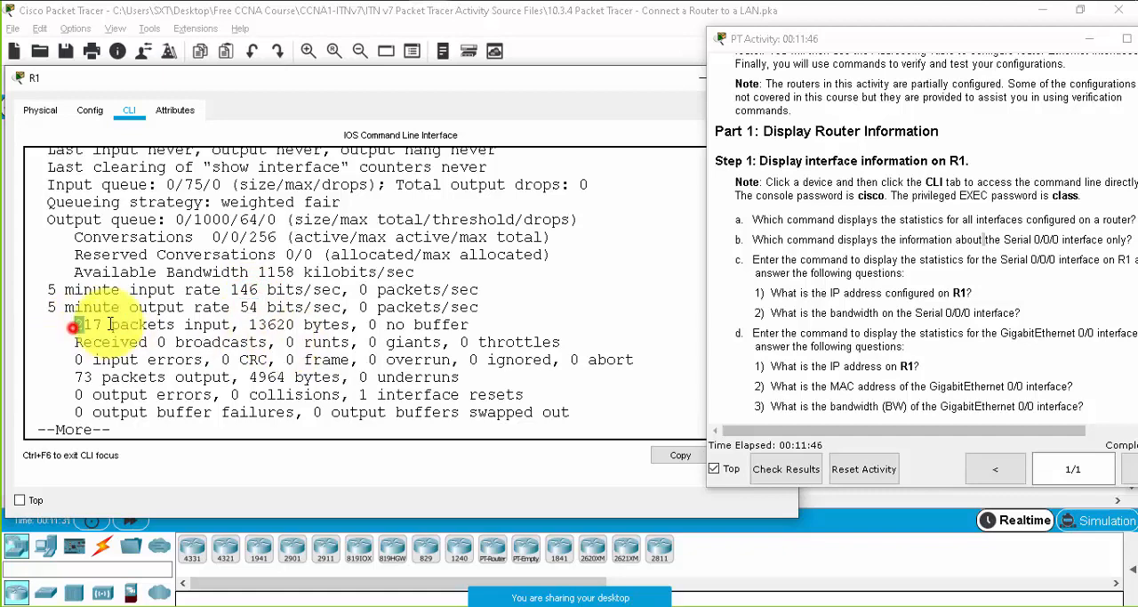
left_click_drag(71, 325, 175, 324)
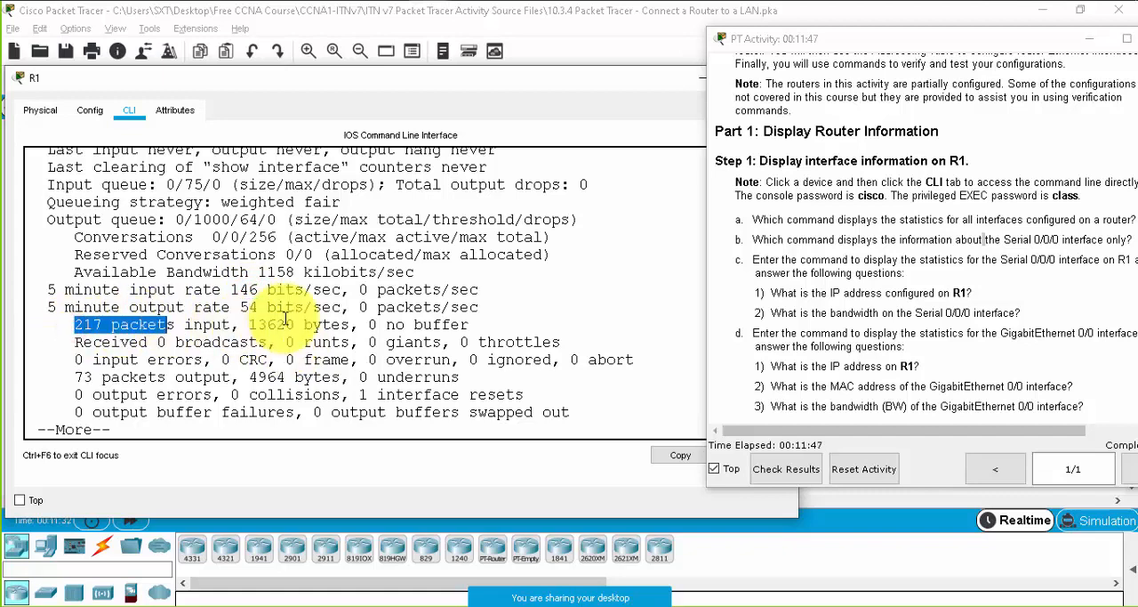
- View the serial link between R1 and R2 in the topology, and return to R1's CLI with question c in view
left_click(692, 77)
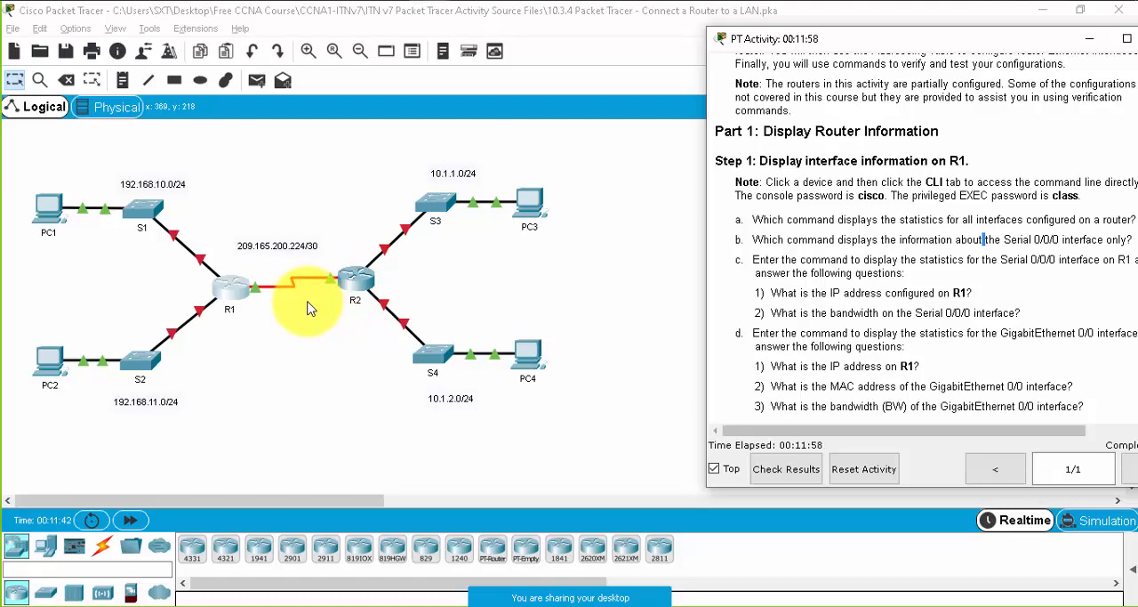
key("alt+Tab")
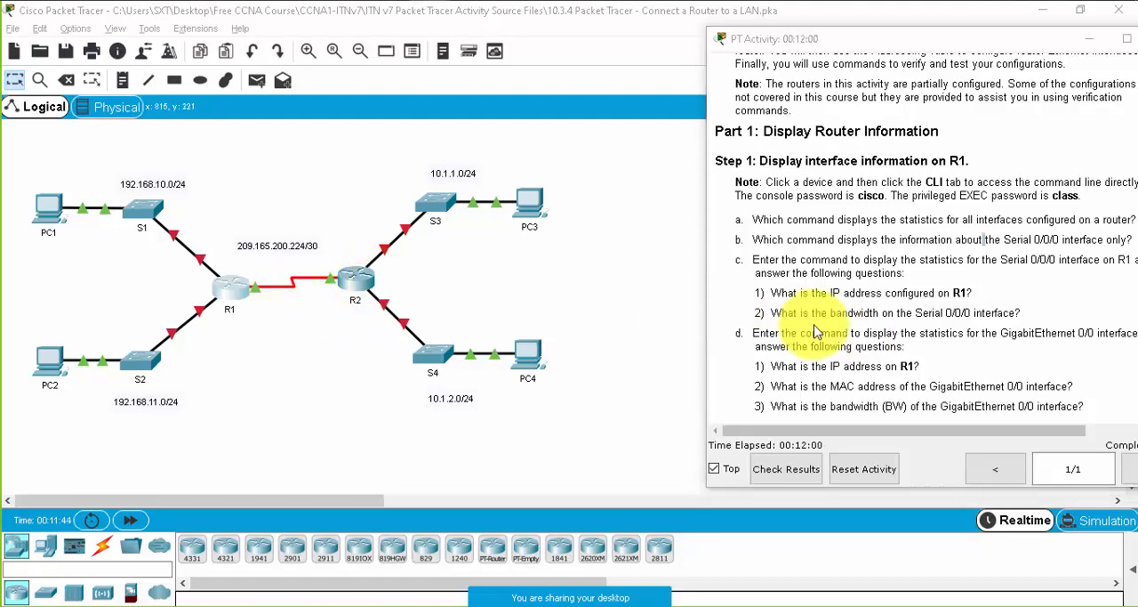
scroll(934, 293, "down", 1)
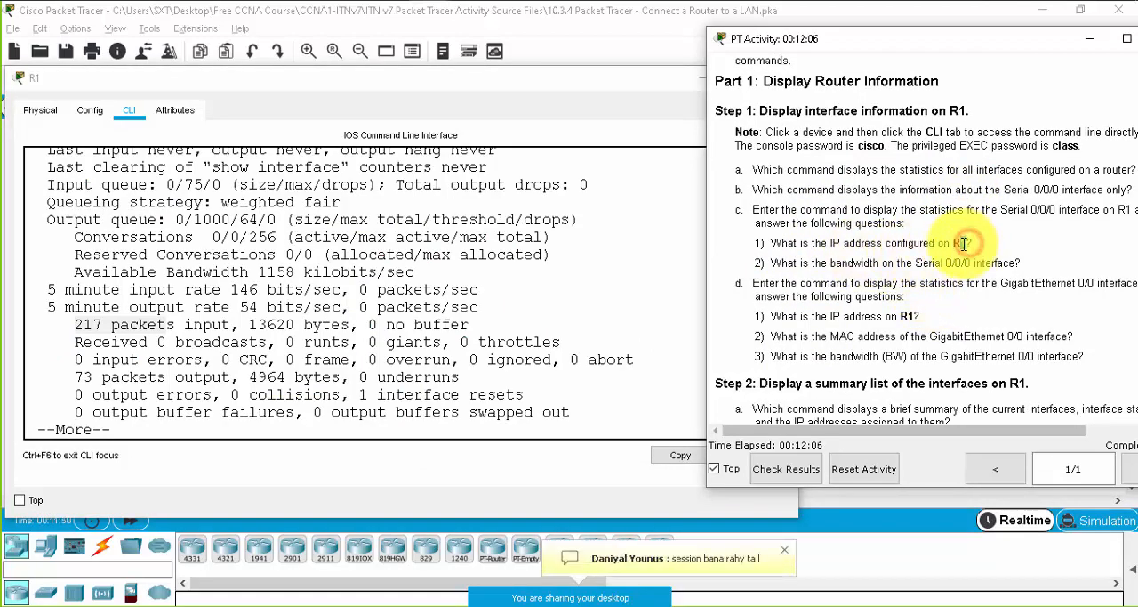
- Find the Serial0/0/0 heading in the R1 output and highlight its IP address without the prefix length for question c1
left_click(356, 336)
scroll(166, 279, "up", 2)
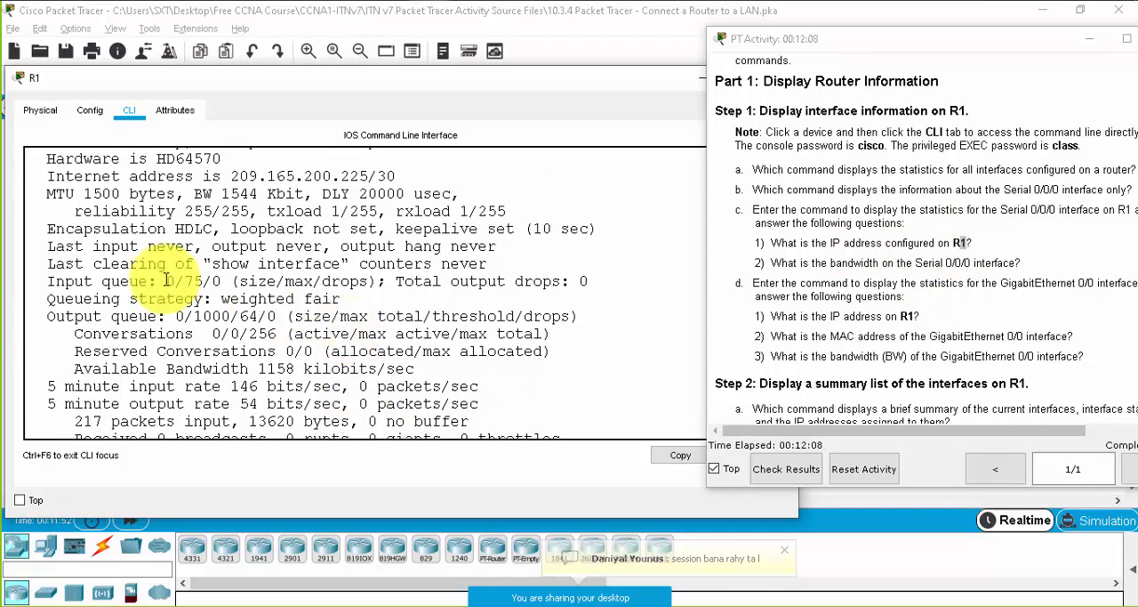
scroll(166, 279, "up", 2)
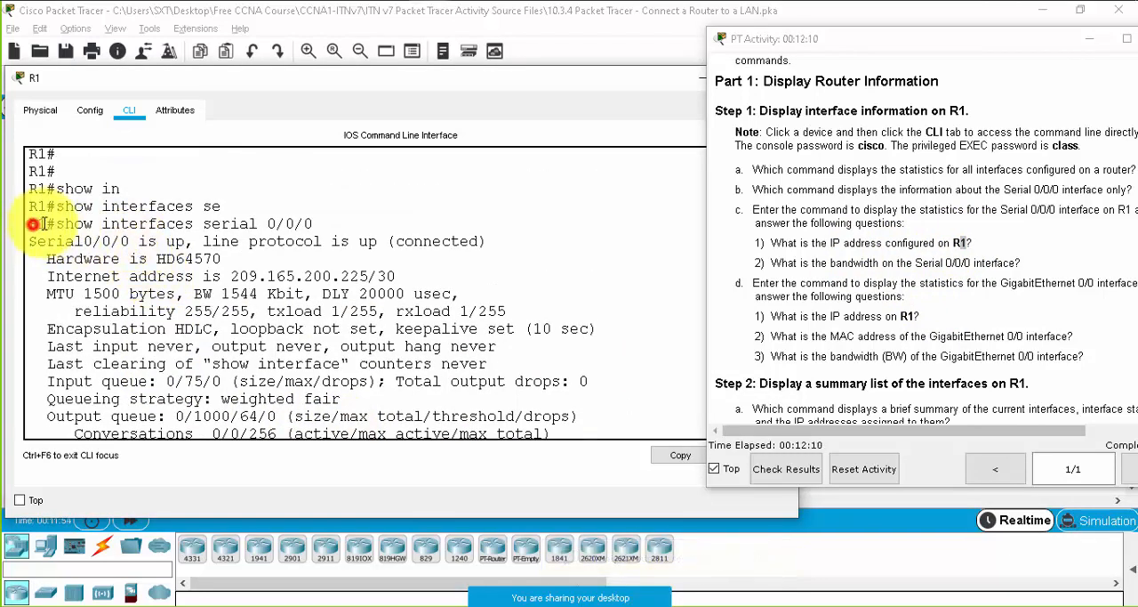
left_click_drag(38, 241, 129, 241)
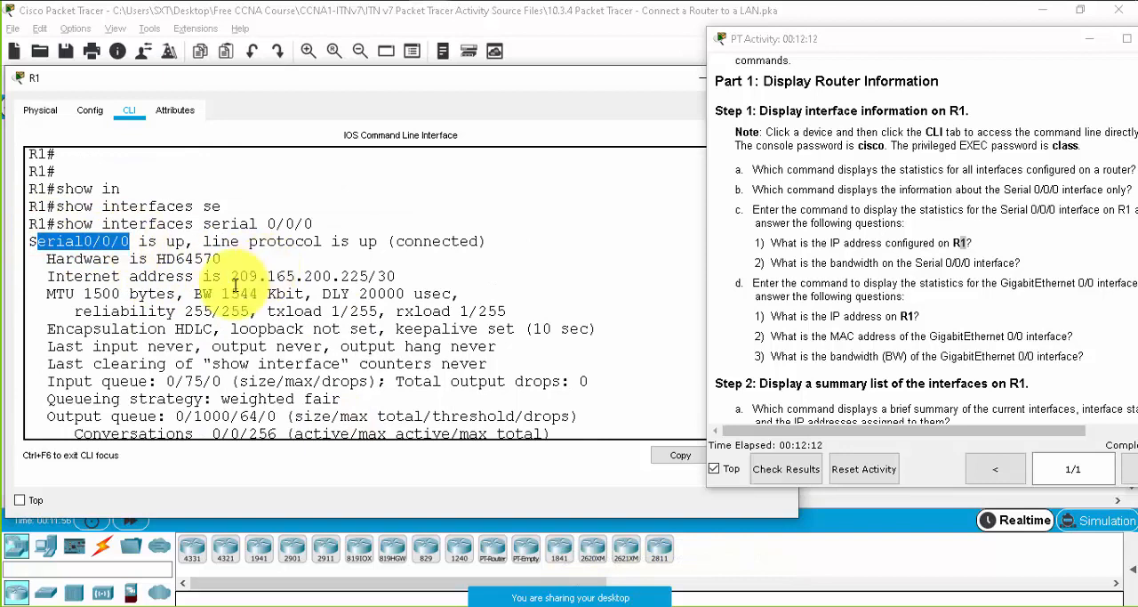
left_click_drag(231, 276, 368, 277)
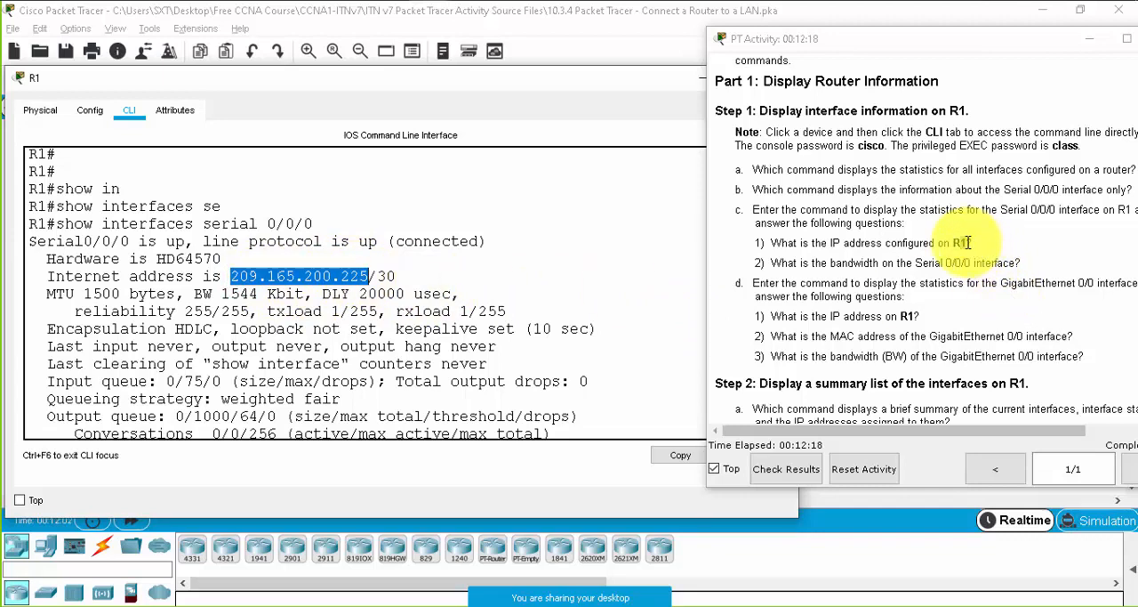
- Highlight the Serial 0/0/0 wording in question c2 and the matching bandwidth (BW) value in the R1 output
left_click_drag(915, 262, 994, 261)
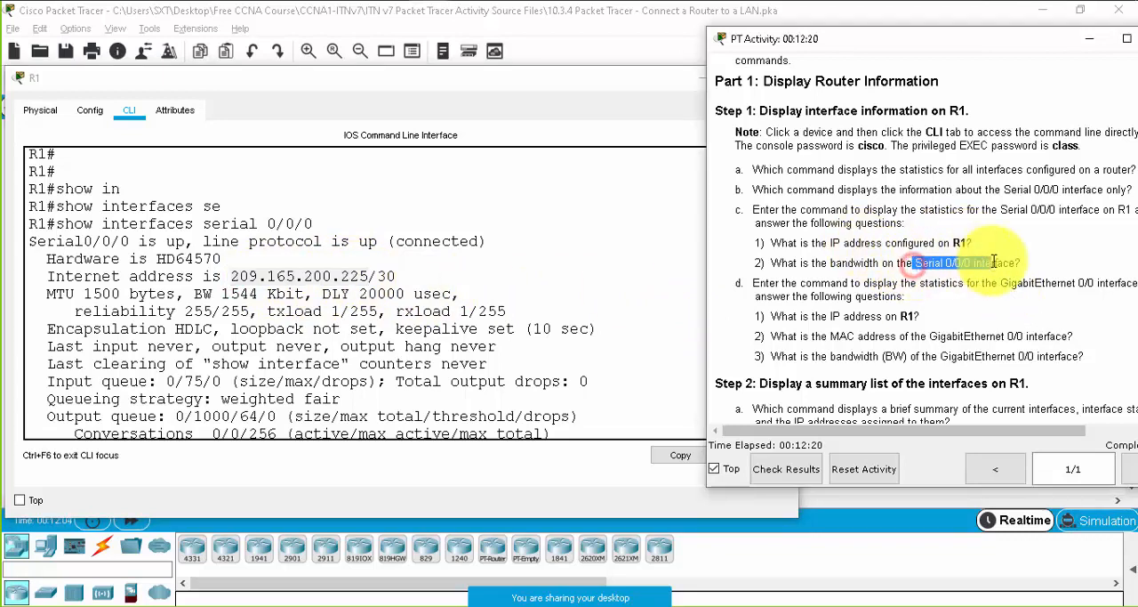
left_click(199, 295)
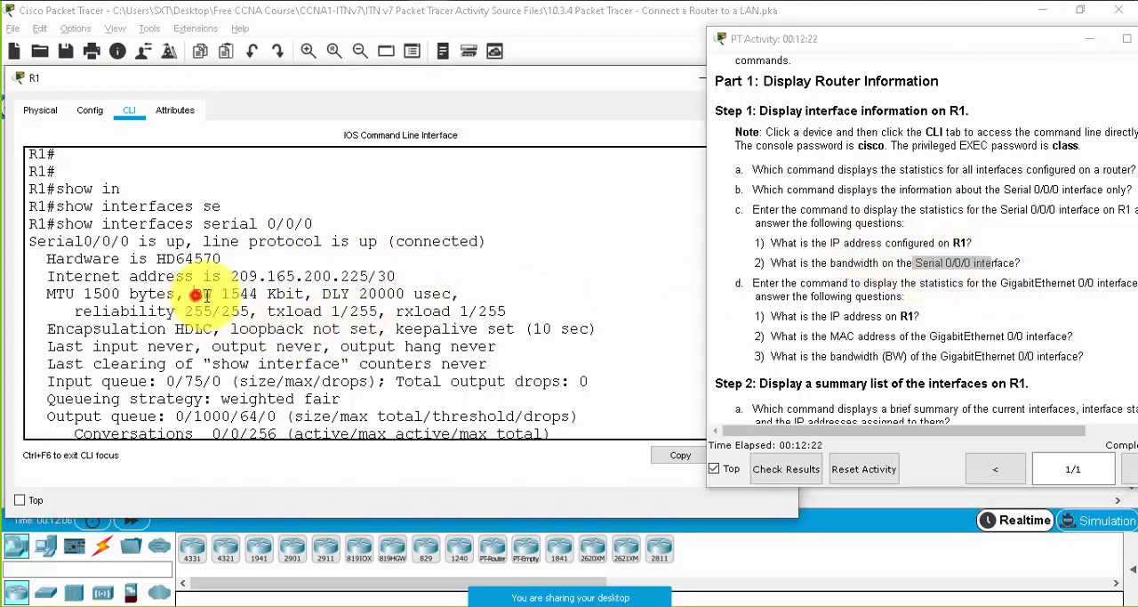
left_click_drag(195, 294, 259, 295)
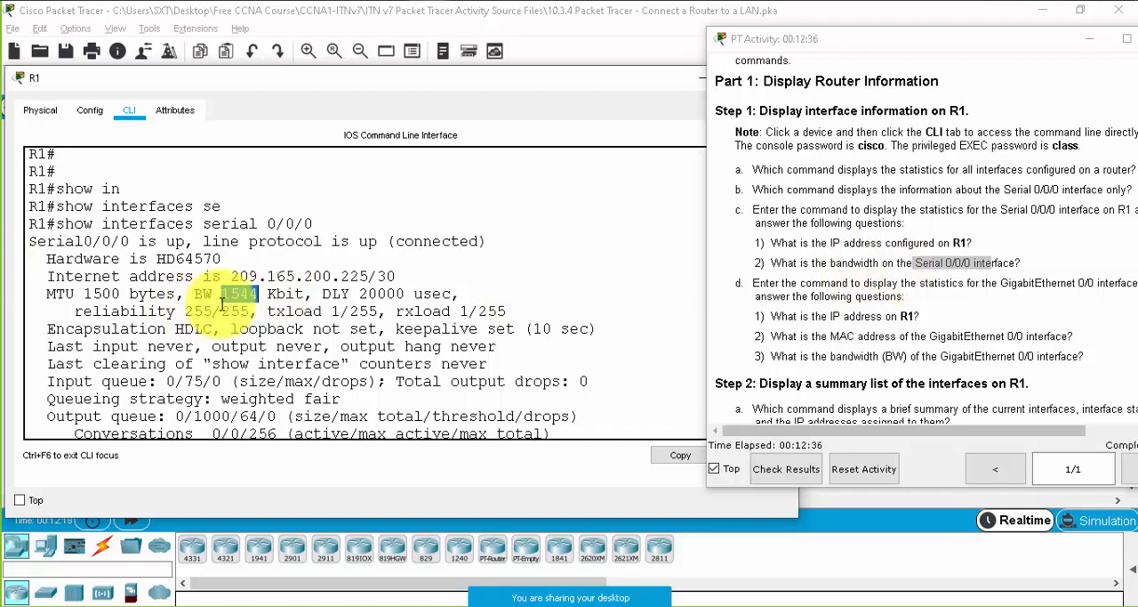
left_click_drag(304, 291, 207, 302)
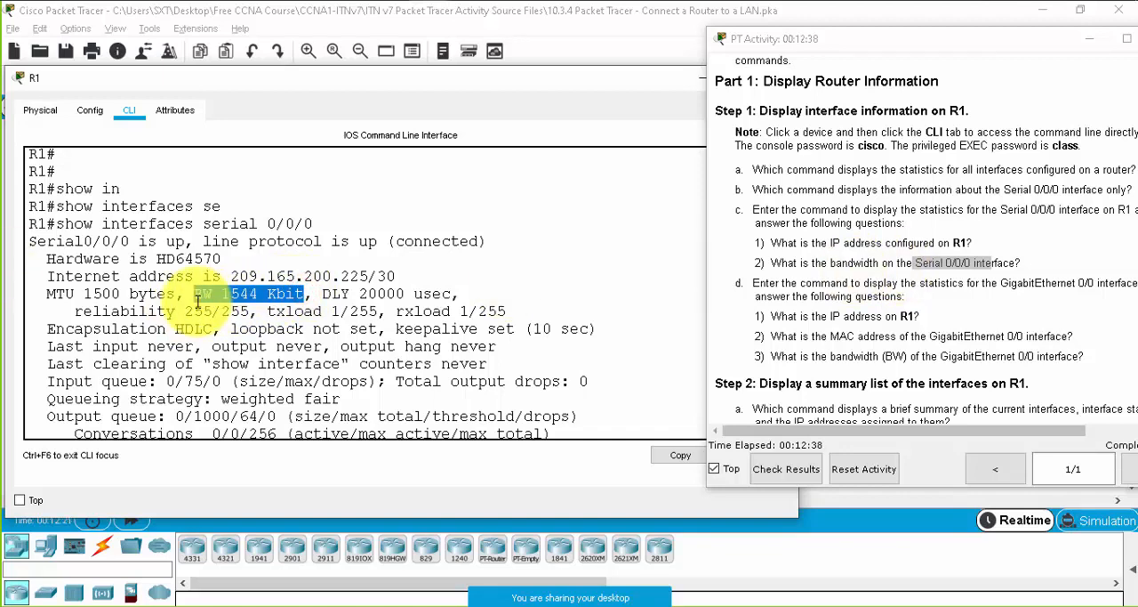
- Bring question d into view and run show interfaces gigabitEthernet 0/0 on R1
left_click(968, 321)
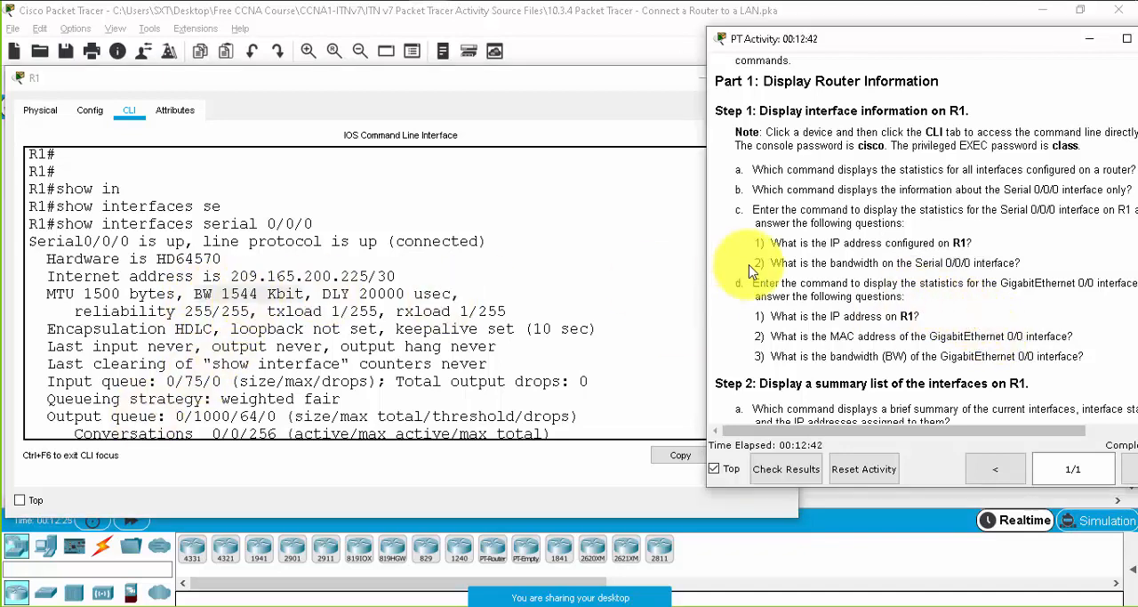
scroll(875, 265, "down", 1)
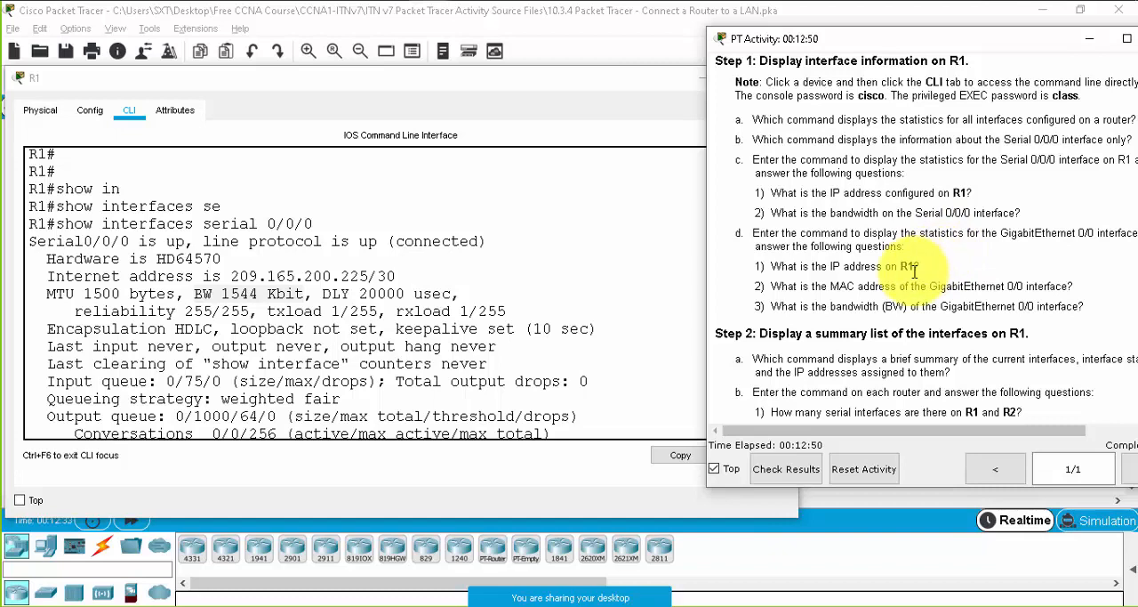
left_click(411, 352)
scroll(416, 353, "down", 4)
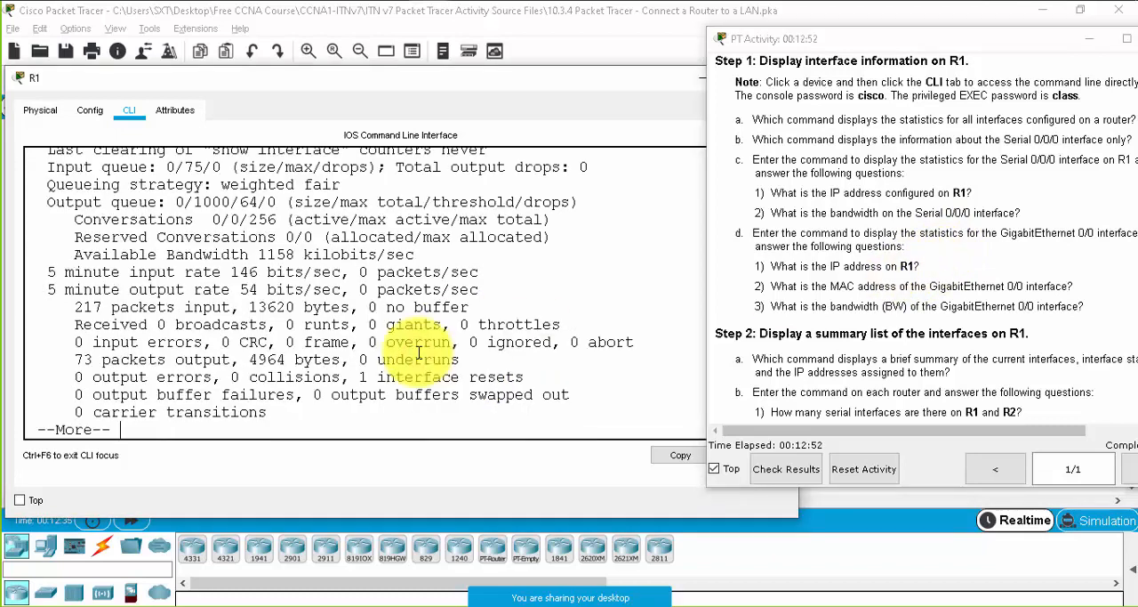
key("space")
type("show in")
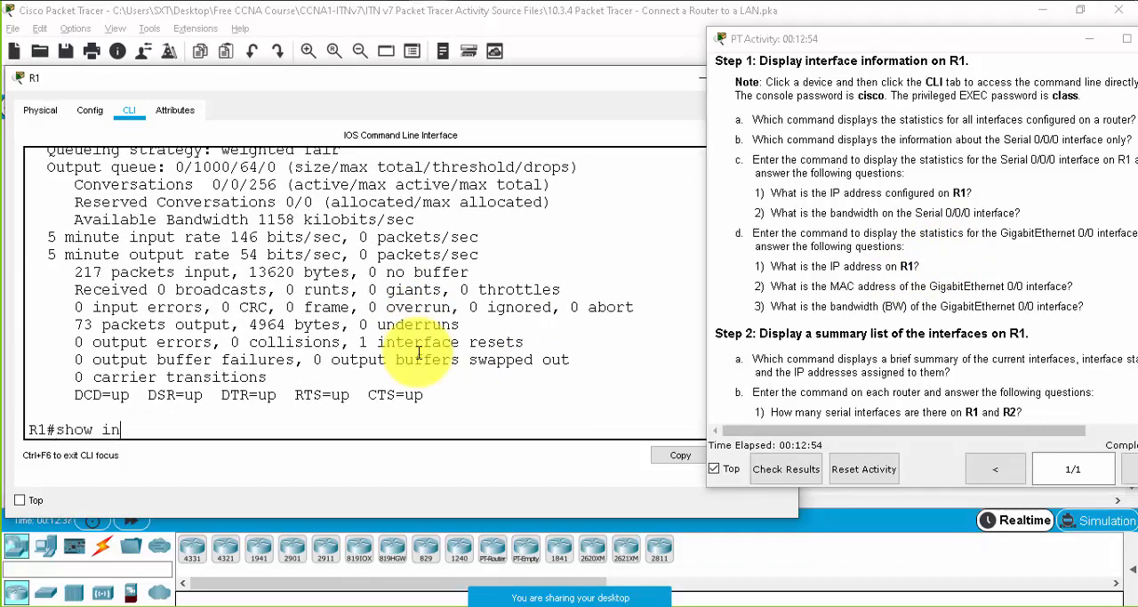
key("Tab")
type("g")
key("Tab")
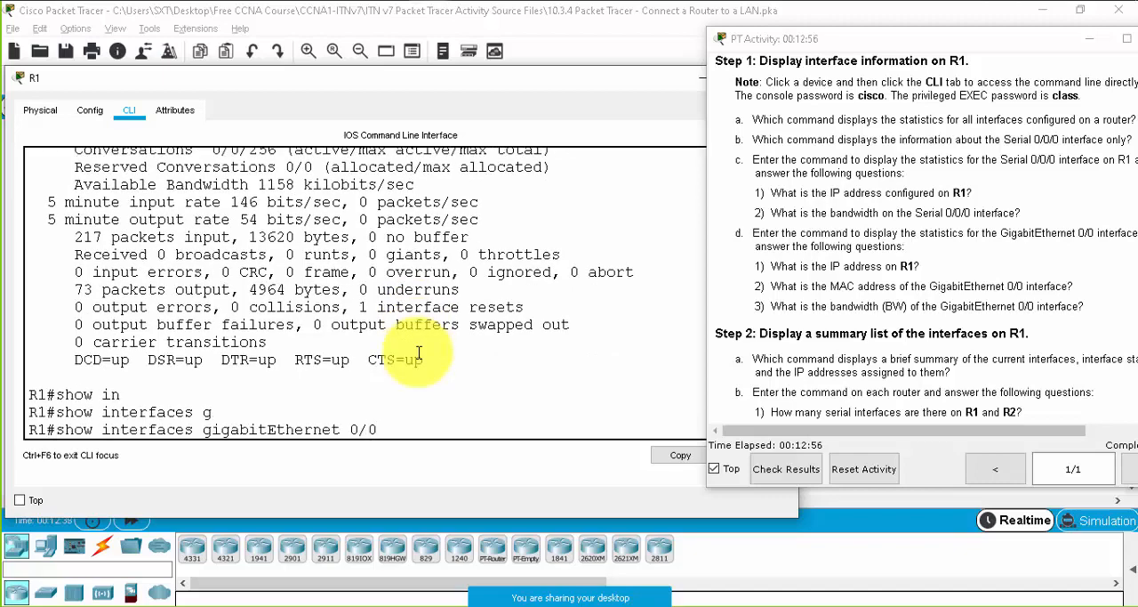
type("0/0")
key("Return")
- Review the GigabitEthernet0/0 output against question d, highlighting the hardware address, the MTU and bandwidth line and the administrative status
scroll(391, 343, "up", 4)
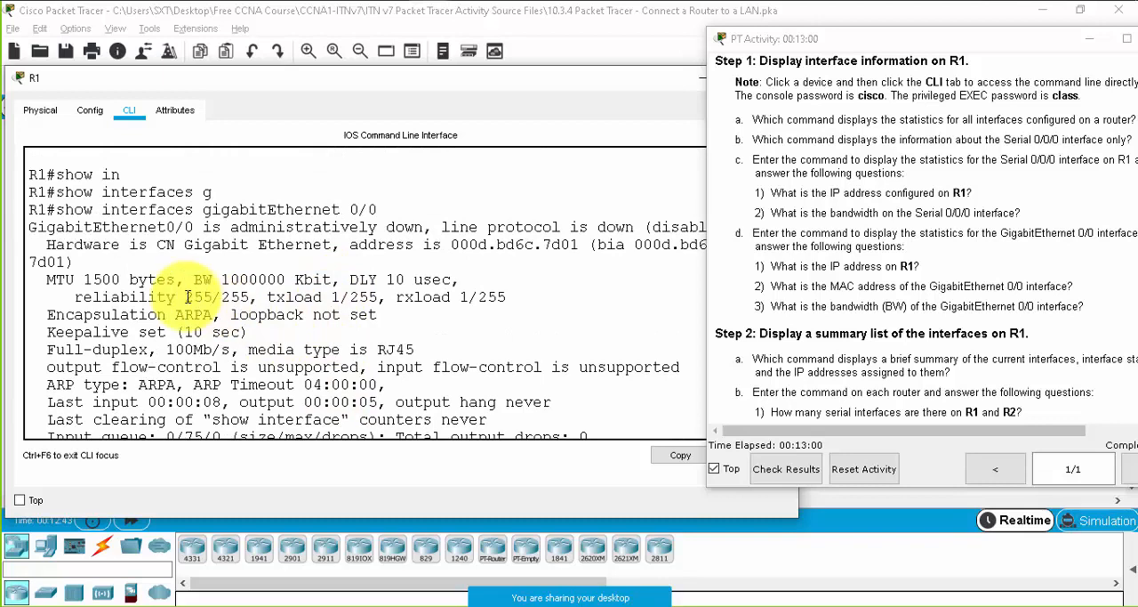
left_click_drag(579, 244, 194, 246)
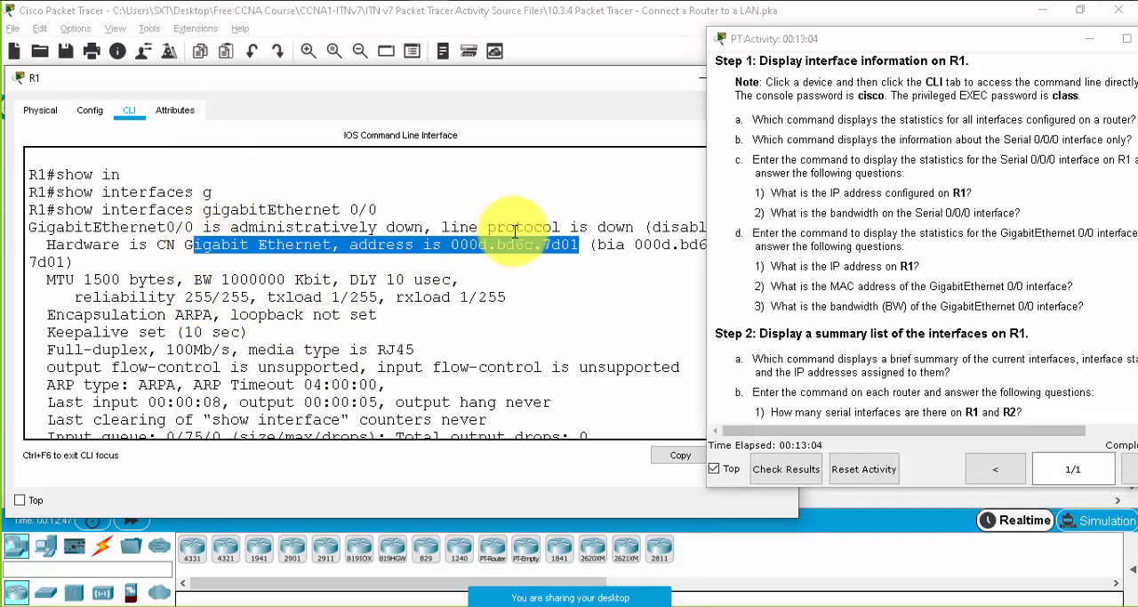
left_click_drag(84, 279, 432, 279)
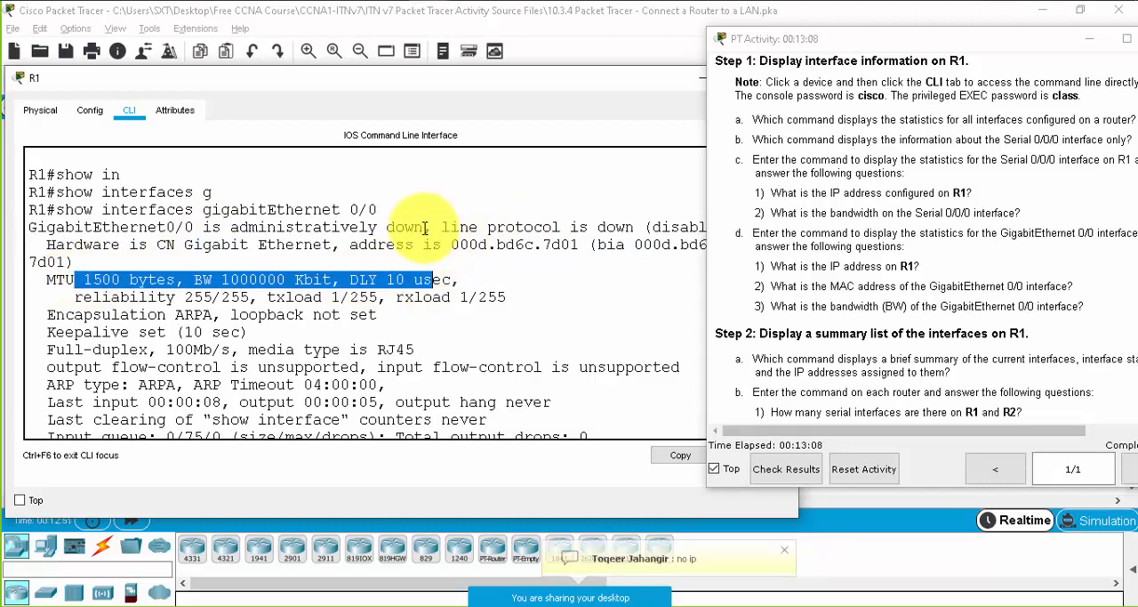
left_click_drag(423, 227, 210, 227)
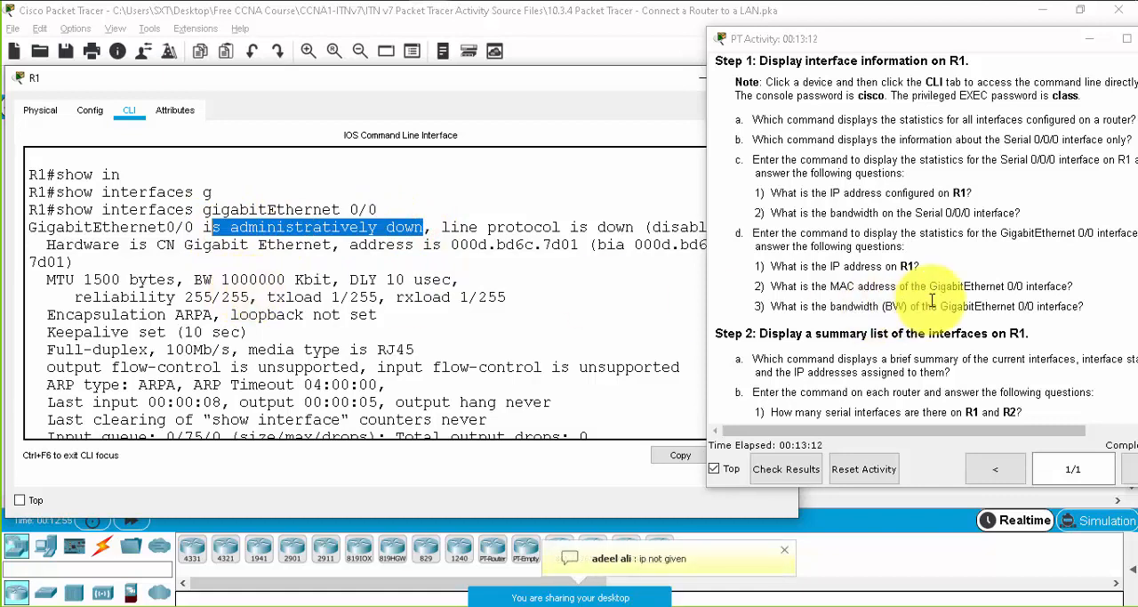
scroll(932, 301, "down", 1)
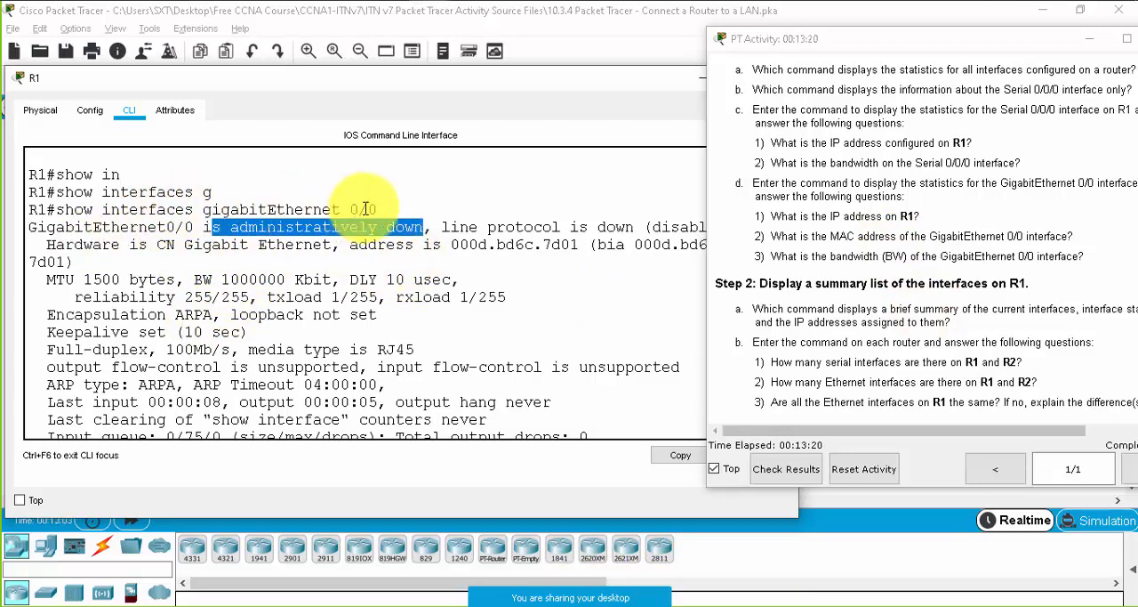
- Highlight the show interfaces gigabitEthernet 0/0 command and the digits and Kbit unit of its bandwidth (BW) value
left_click_drag(377, 209, 54, 210)
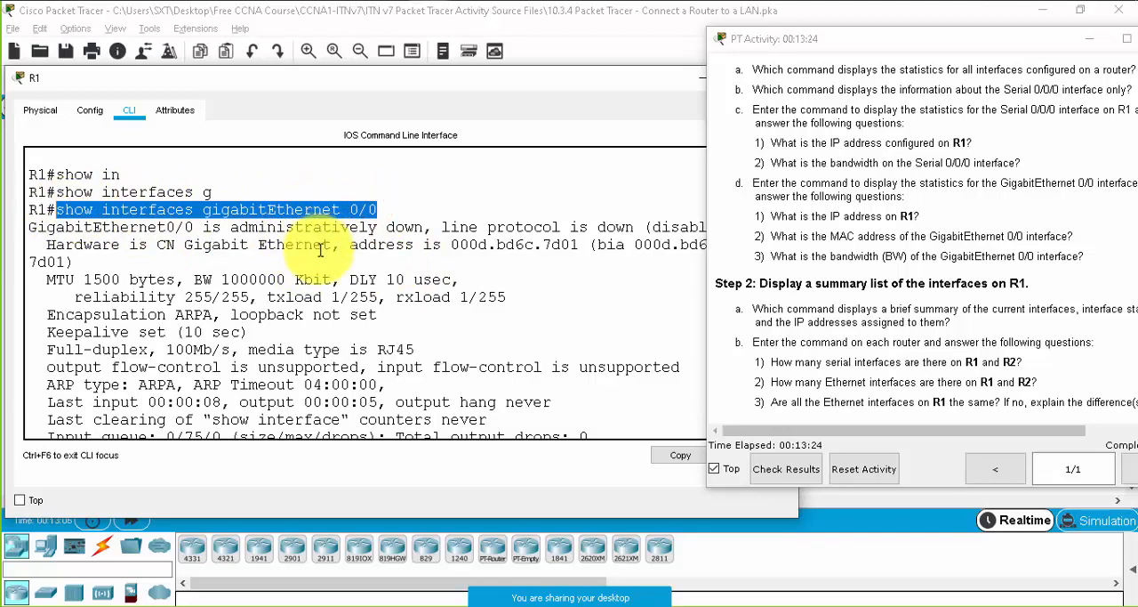
left_click_drag(285, 279, 194, 279)
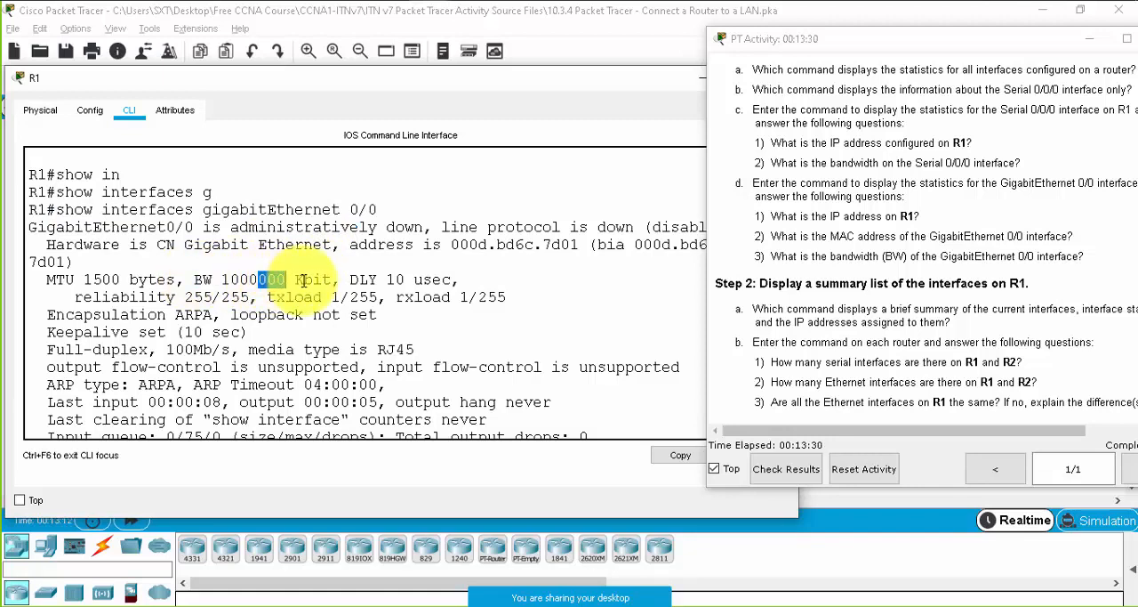
double_click(297, 279)
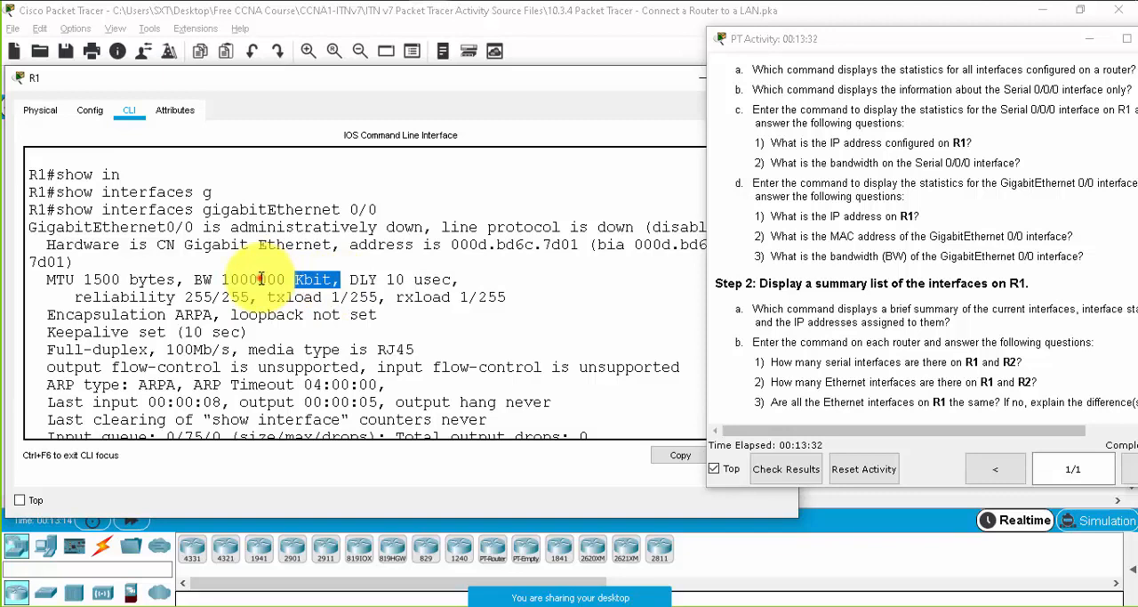
left_click_drag(258, 279, 286, 279)
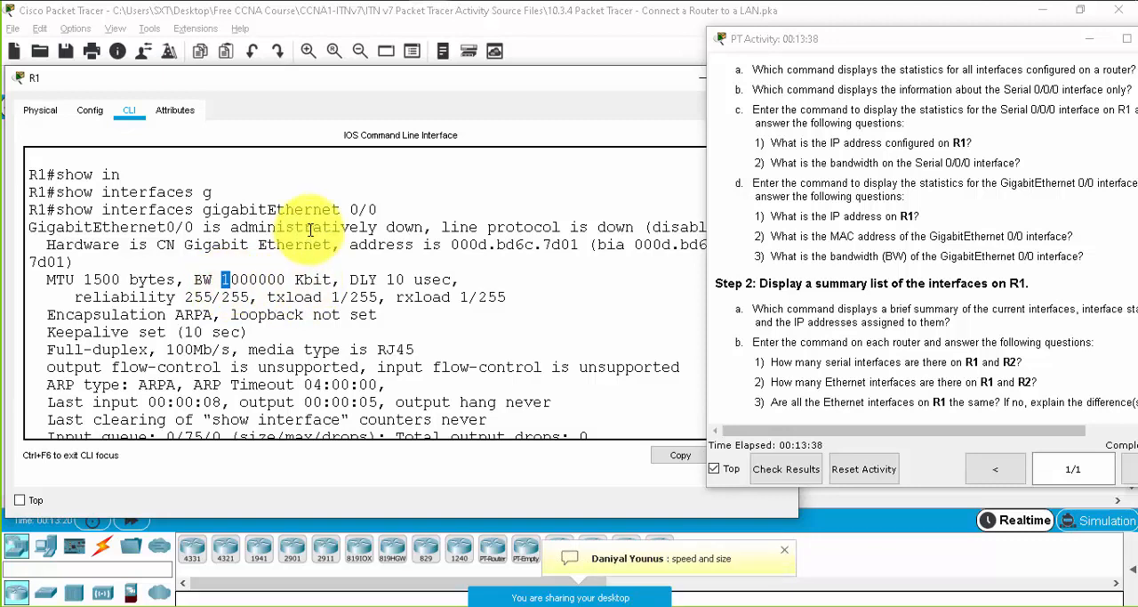
- Highlight the gigabitEthernet 0/0 interface name in the output and the bandwidth (BW) wording in question d3
left_click(200, 211)
left_click_drag(200, 212, 301, 227)
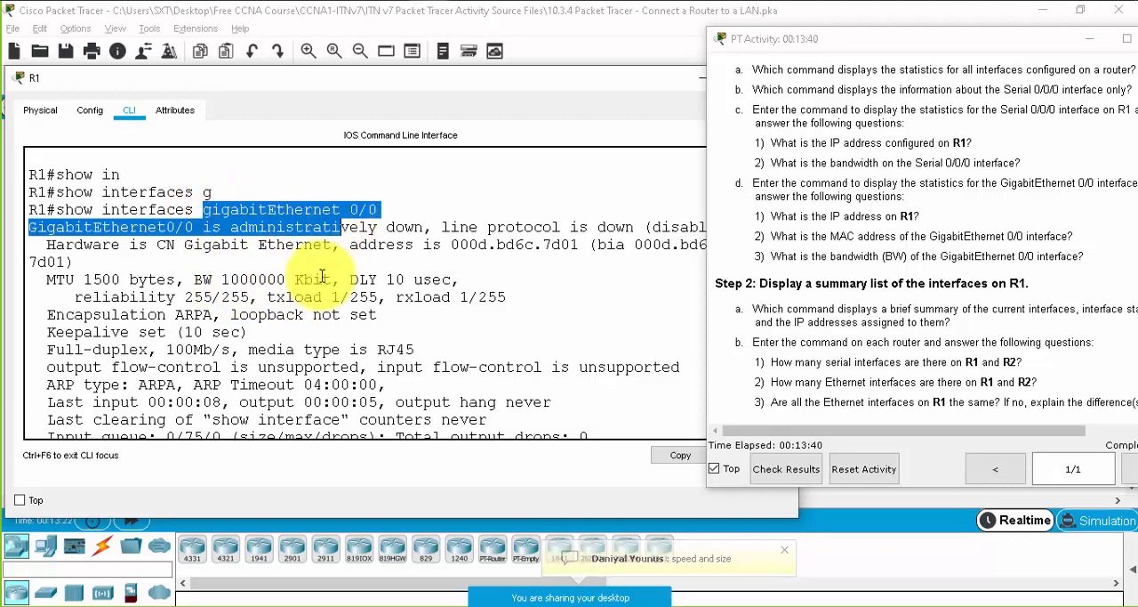
left_click(325, 276)
left_click_drag(889, 256, 948, 256)
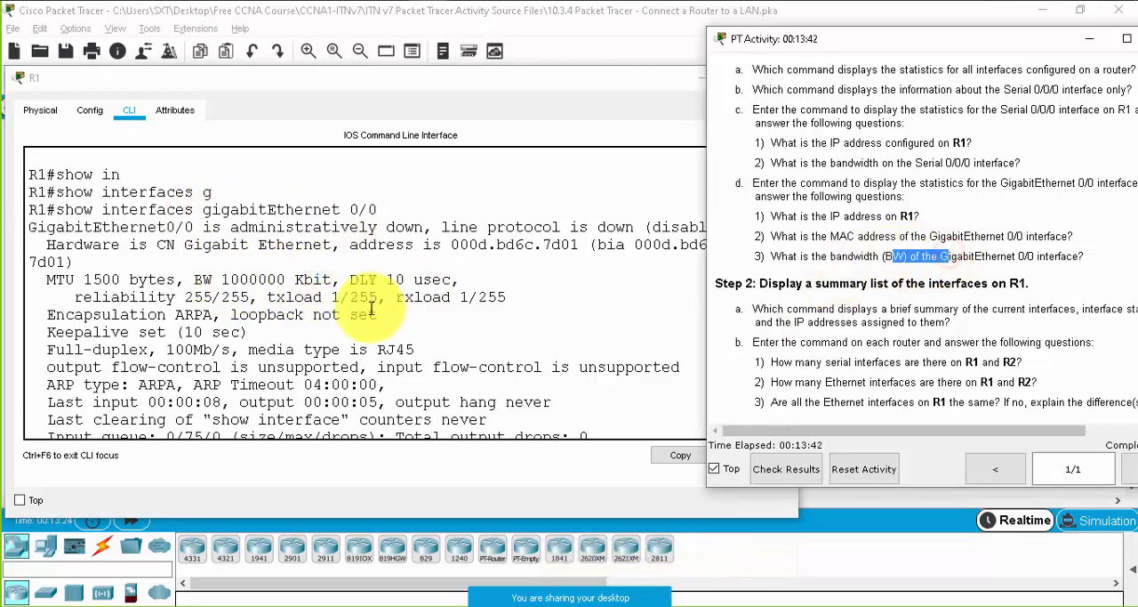
- Go over the Step 2 questions and display R1's interface summary with show ip int br
scroll(1103, 303, "down", 3)
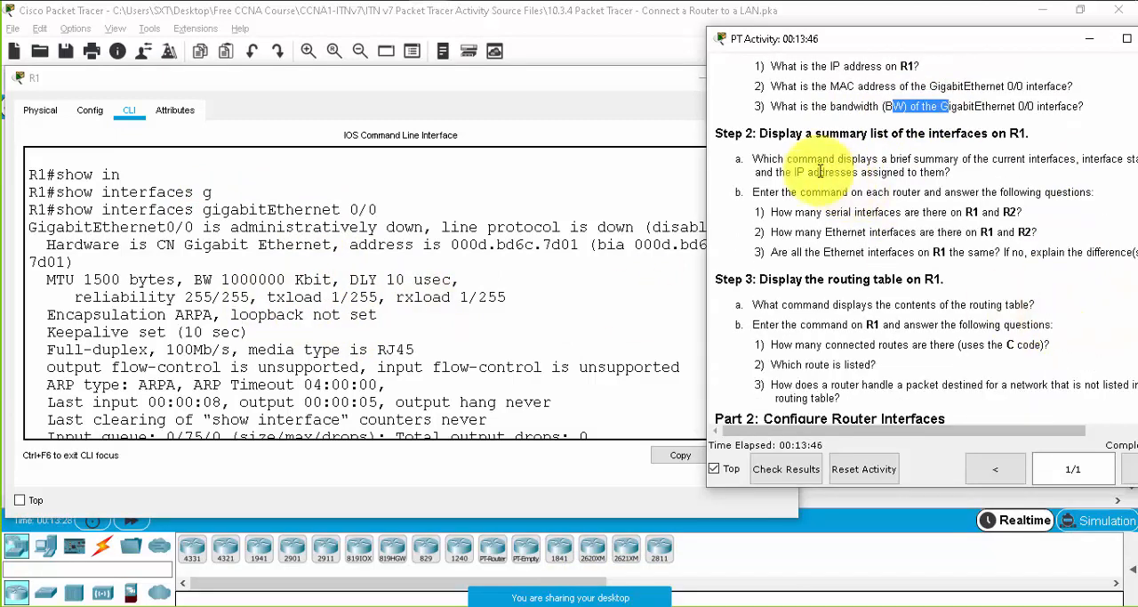
left_click_drag(786, 133, 969, 254)
left_click(964, 246)
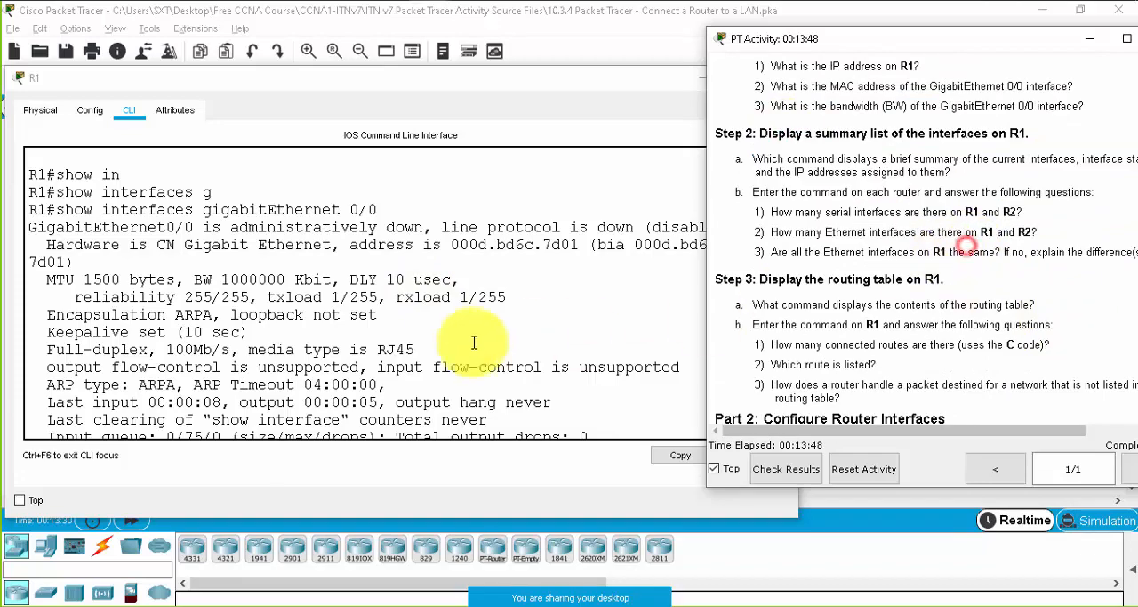
left_click(467, 342)
key("space")
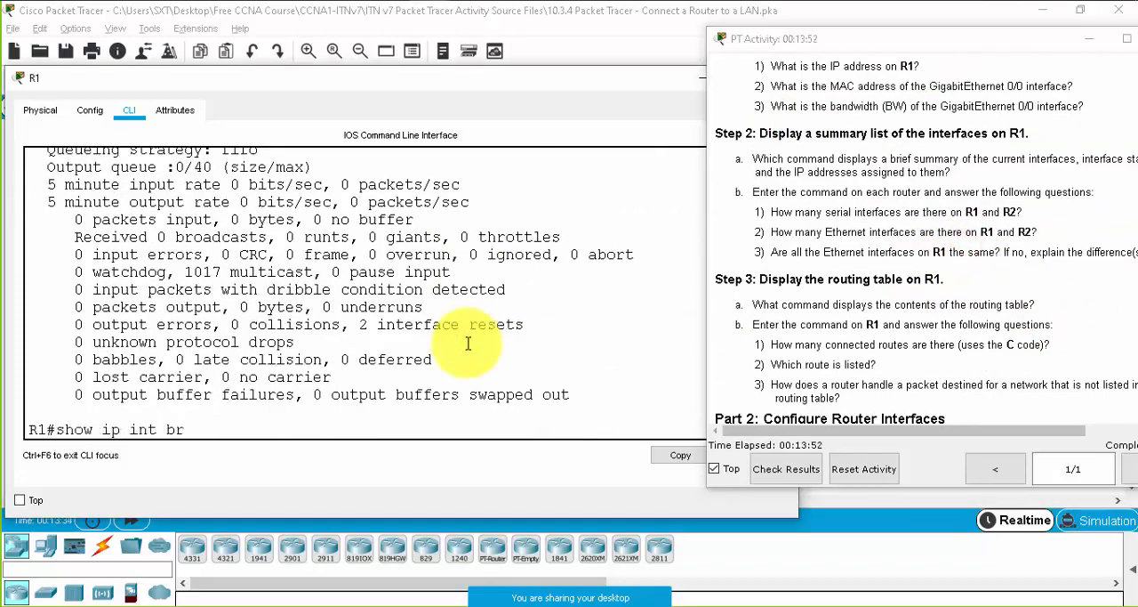
key("Return")
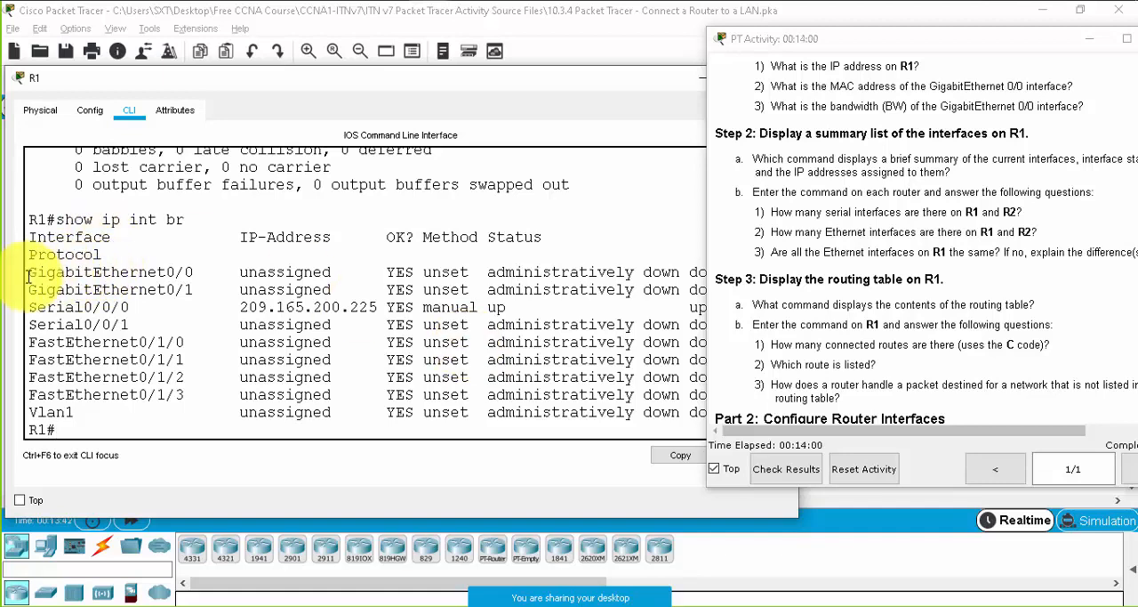
- Examine the GigabitEthernet, FastEthernet and Serial0/0/0 rows in R1's interface summary, highlighting each group
left_click_drag(29, 276, 201, 290)
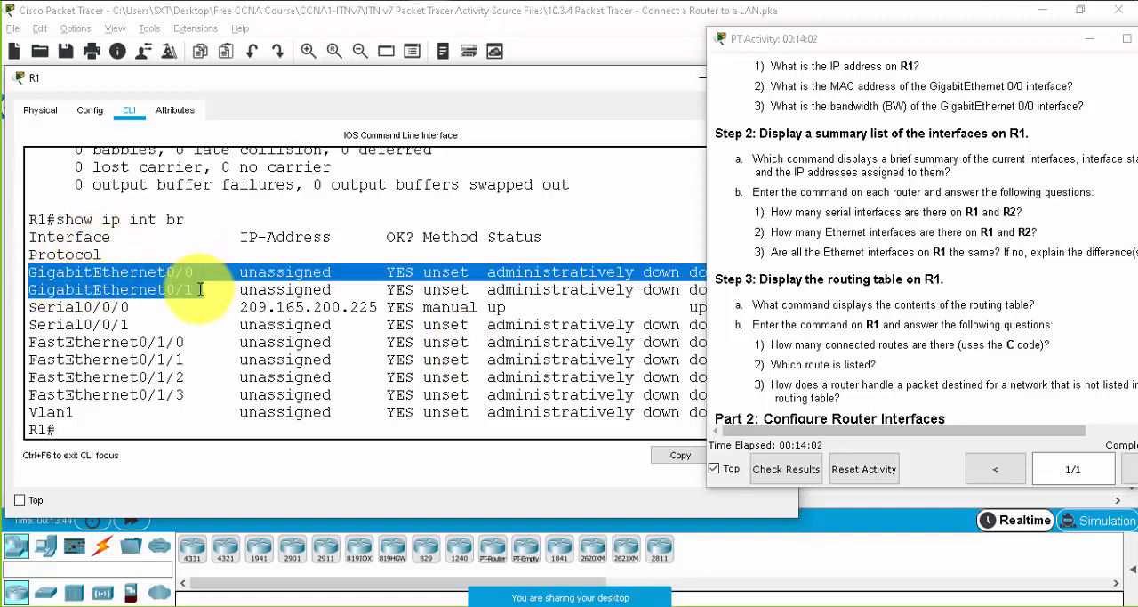
left_click(588, 281)
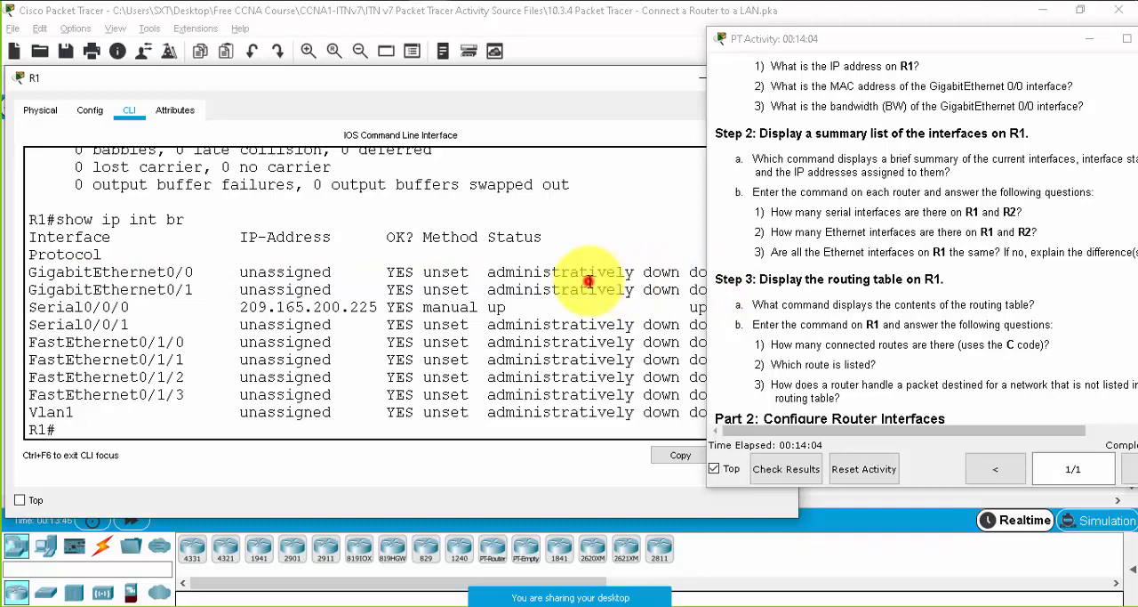
left_click(293, 277)
left_click(48, 344)
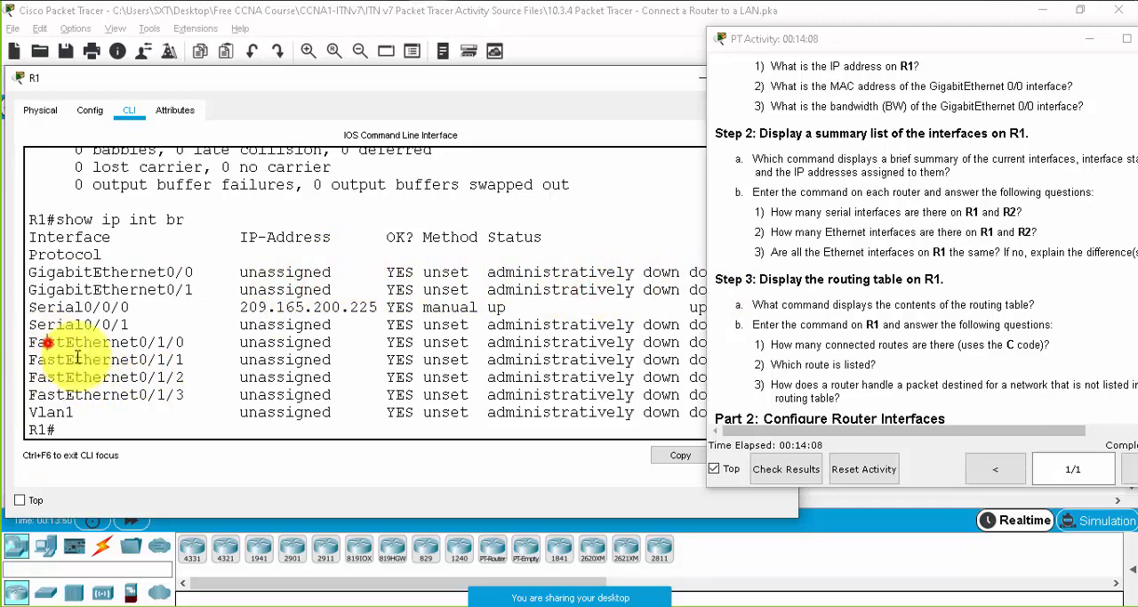
left_click_drag(48, 343, 181, 398)
triple_click(116, 312)
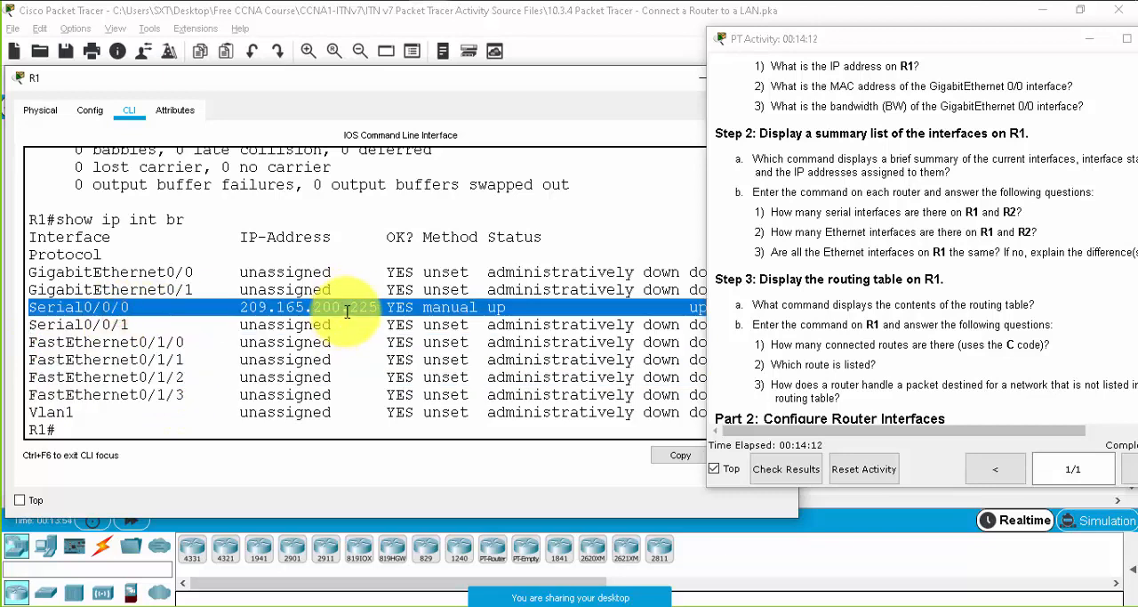
- Return to the topology and check which GigabitEthernet ports link R1 to S1 and S2
left_click(697, 78)
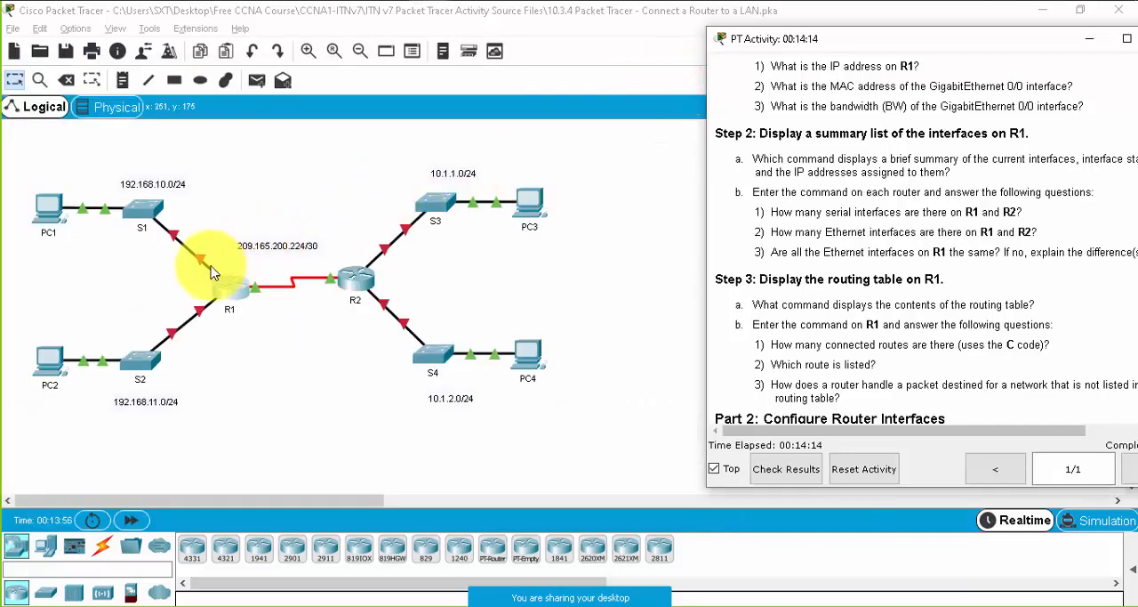
left_click(238, 322)
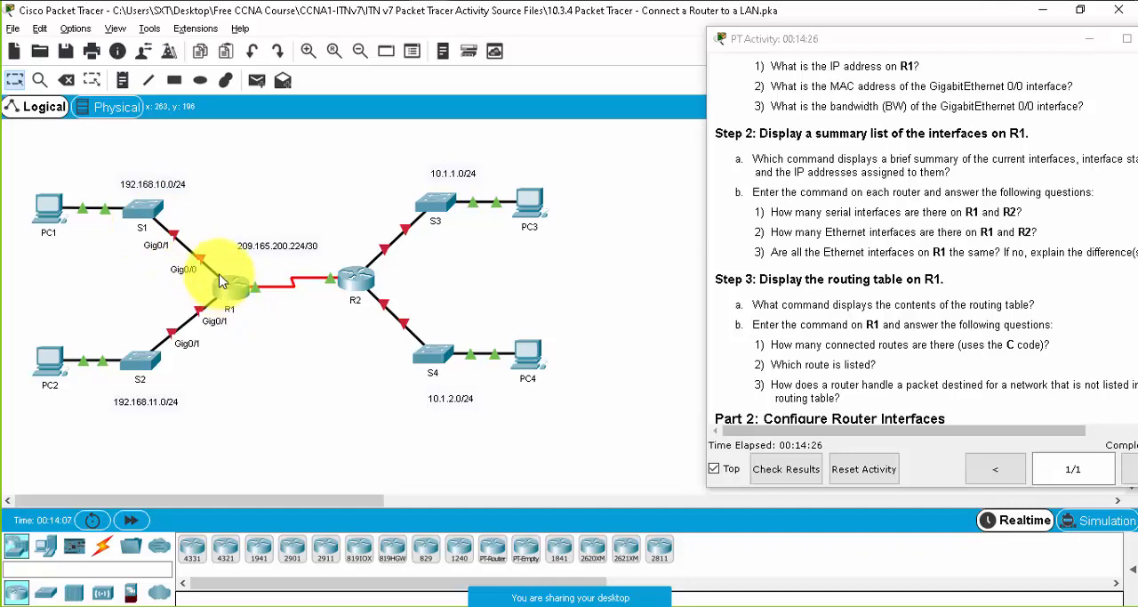
left_click(989, 317)
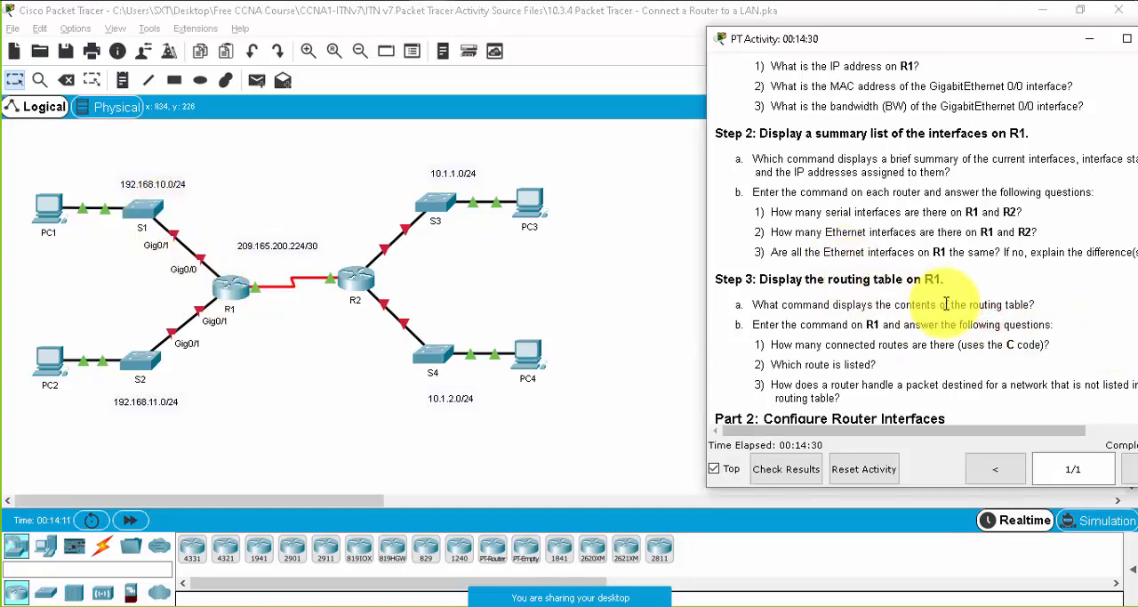
- Read through the activity's routing table questions to the Part 2, Step 1 commands for R1's GigabitEthernet 0/0 interface
scroll(946, 303, "down", 6)
scroll(946, 303, "up", 3)
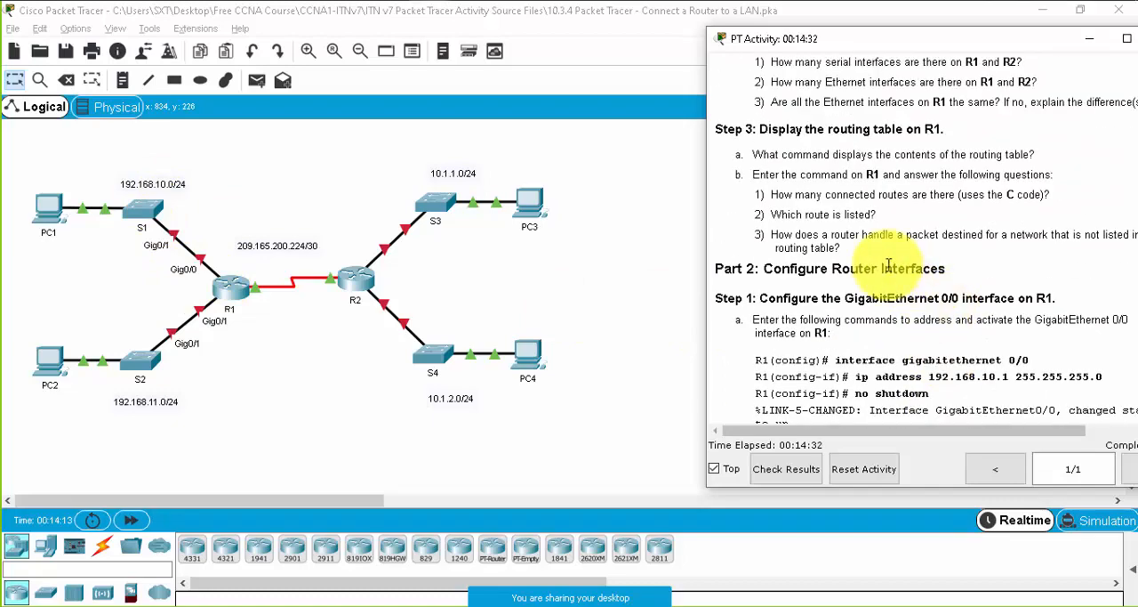
scroll(907, 256, "down", 2)
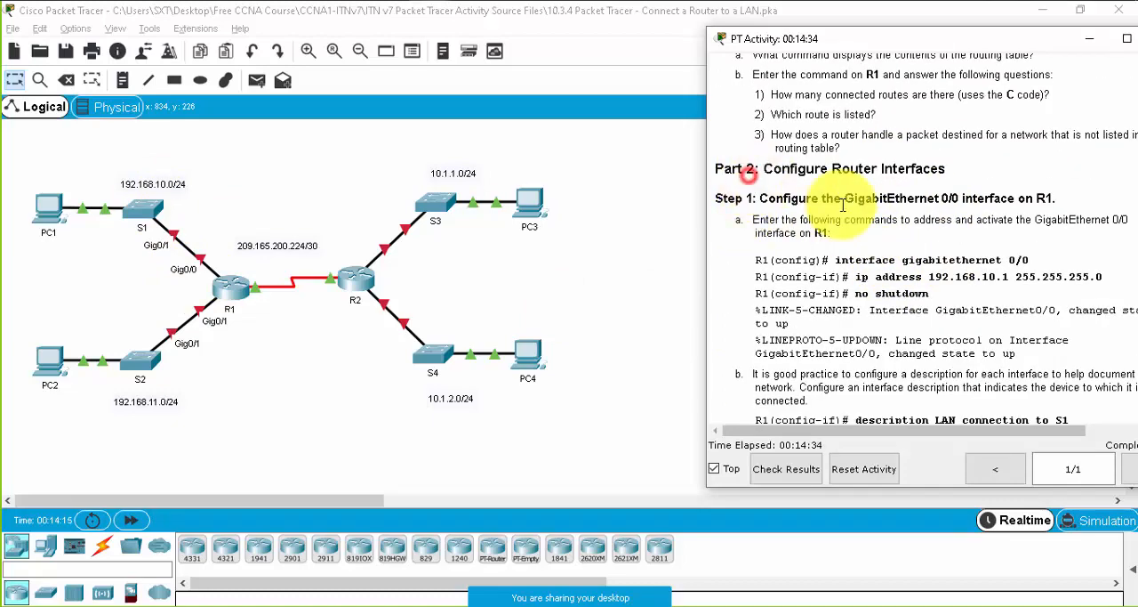
scroll(840, 209, "down", 1)
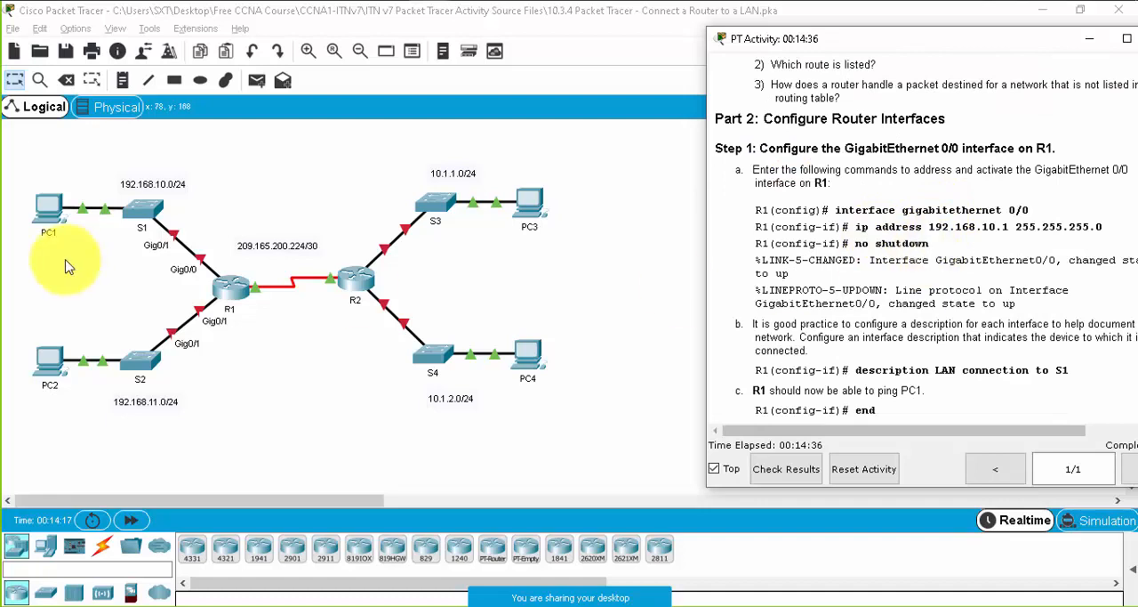
- In R1's CLI, enter global configuration mode with conf t and write the interface gigabitEthernet 0/0 command
left_click(233, 285)
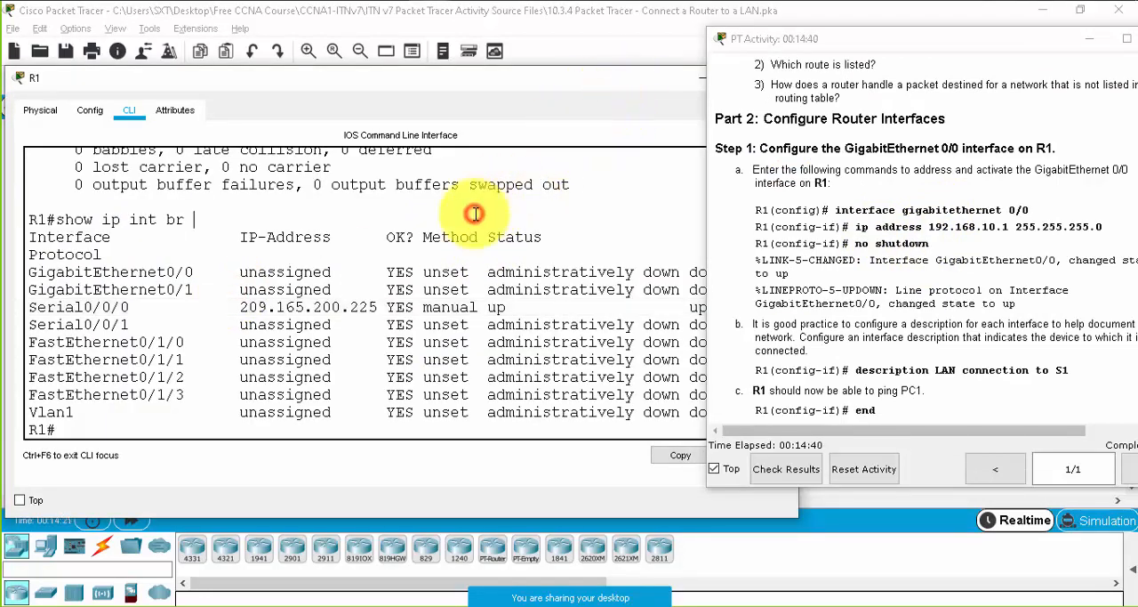
key("Return")
key("Return")
type("conf t")
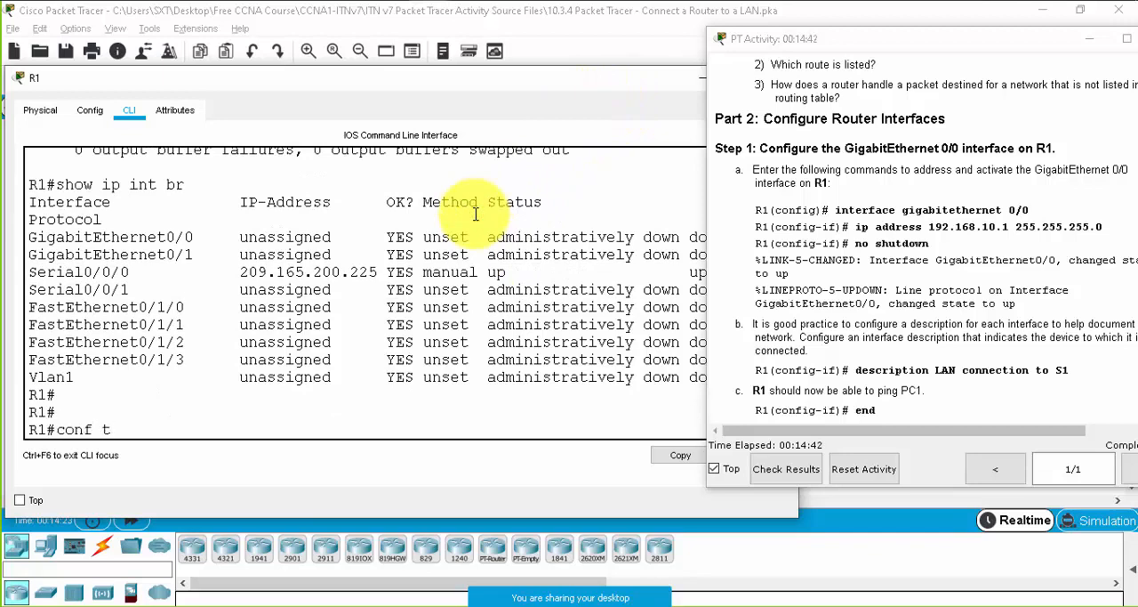
key("Return")
type("in")
key("Tab")
type("g")
key("Tab")
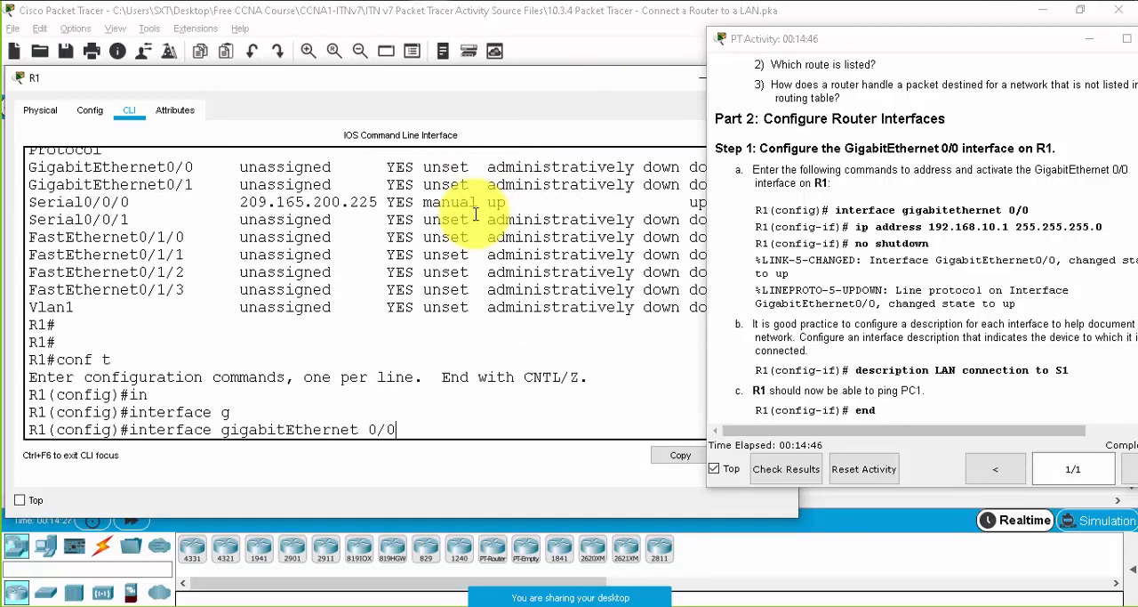
- View the topology again and highlight the address 192.168.10.1 in the Part 2, Step 1 ip address command
left_click(272, 21)
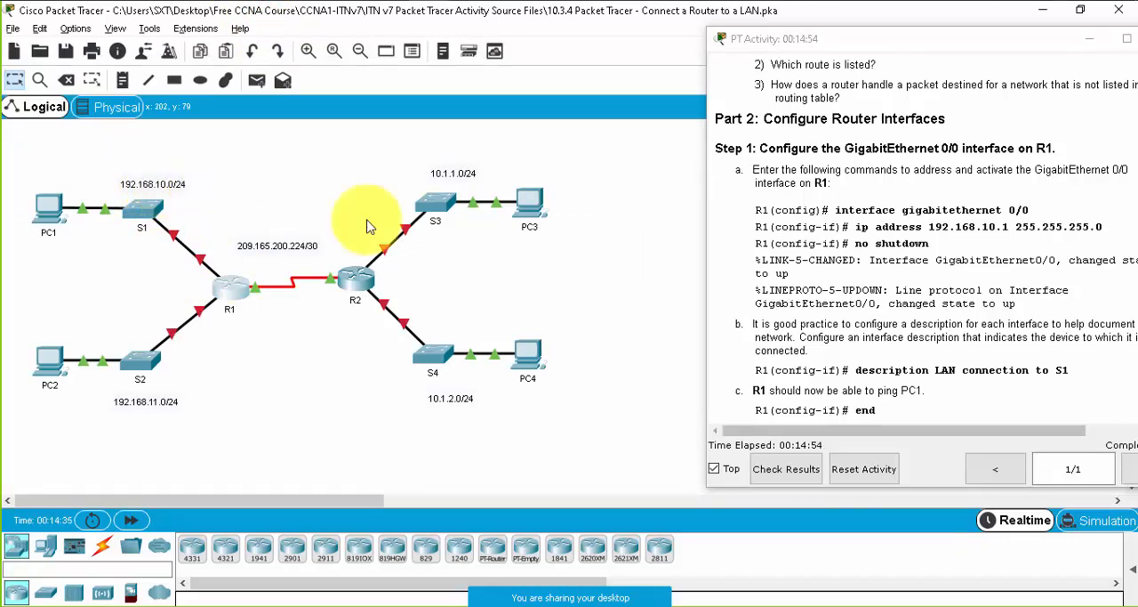
left_click_drag(1010, 227, 928, 227)
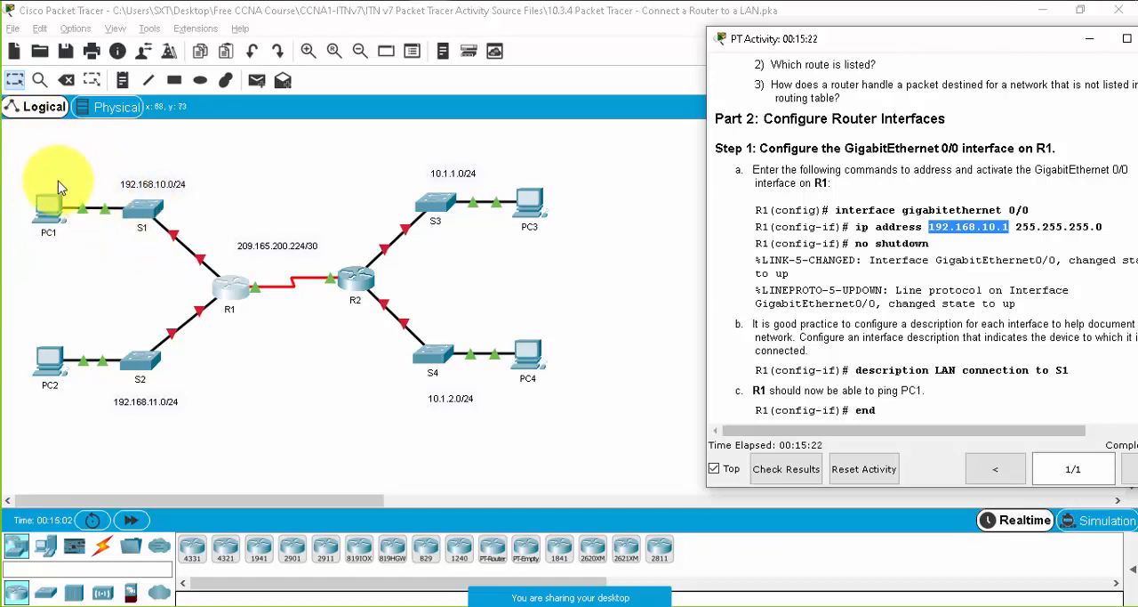
- Enter interface configuration mode for gigabitEthernet 0/0 in R1's CLI after checking the topology
left_click(229, 287)
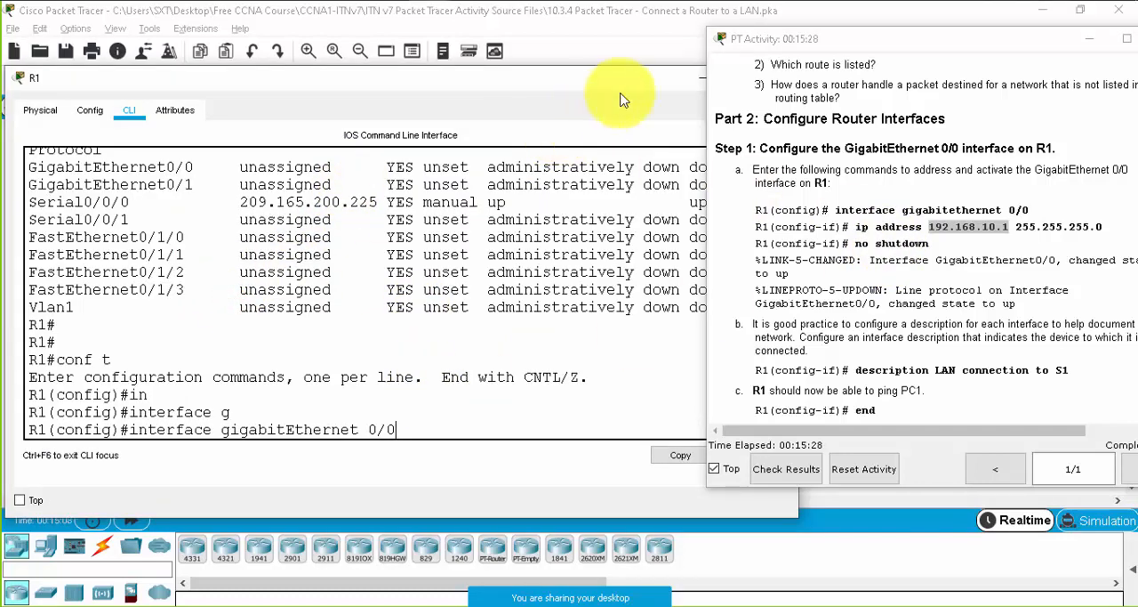
left_click(695, 78)
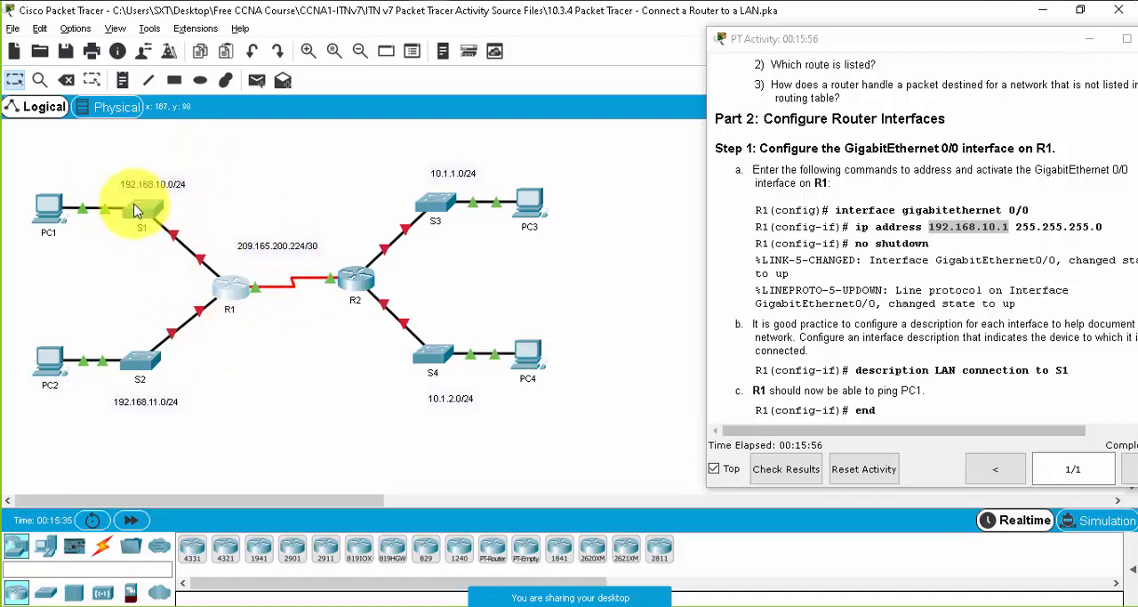
left_click(224, 288)
left_click(496, 418)
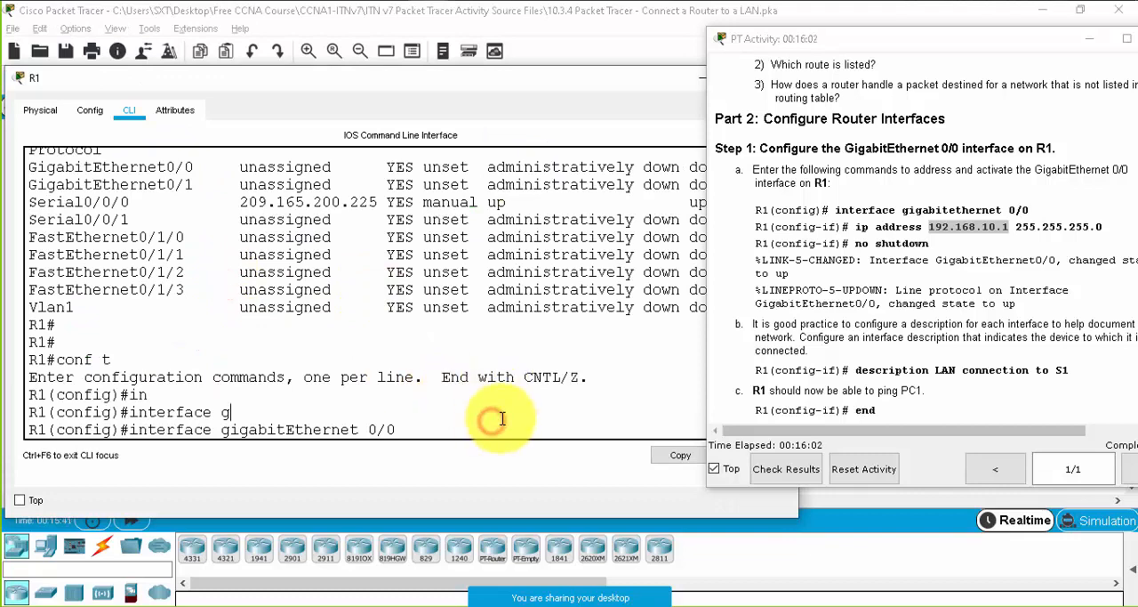
key("Return")
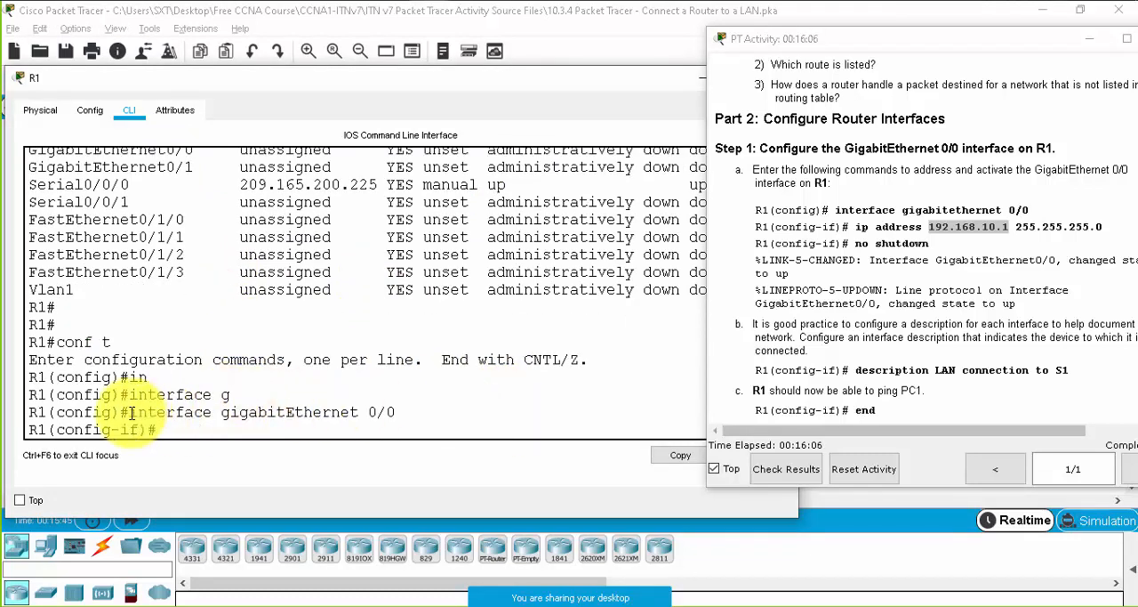
- Highlight the interface gigabitEthernet 0/0 command in R1's CLI to review its interface type and number
left_click_drag(127, 412, 396, 412)
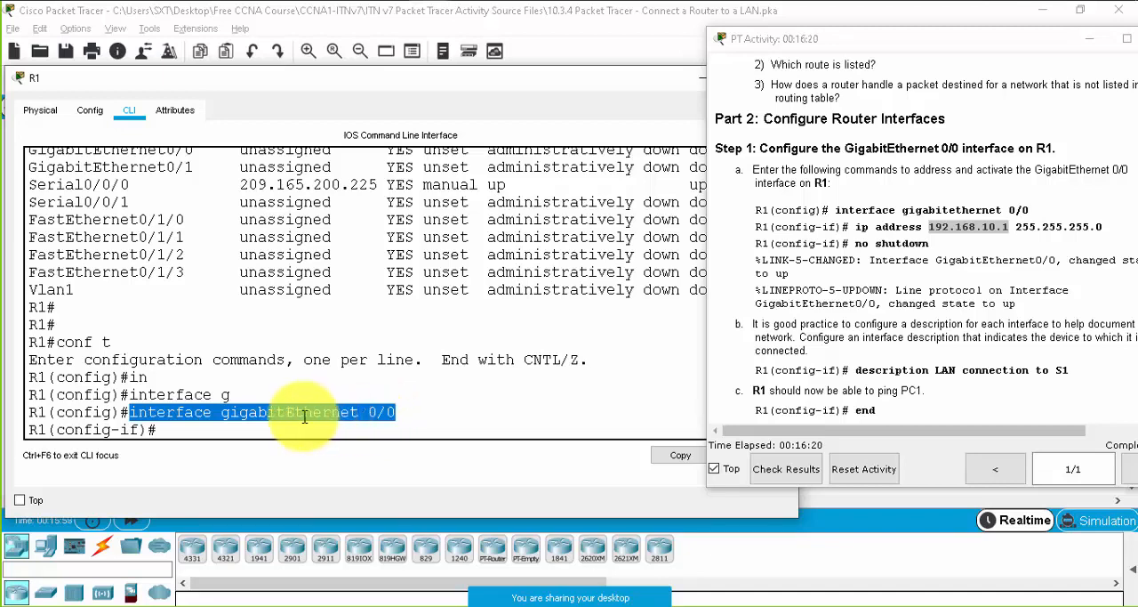
left_click(229, 415)
triple_click(238, 414)
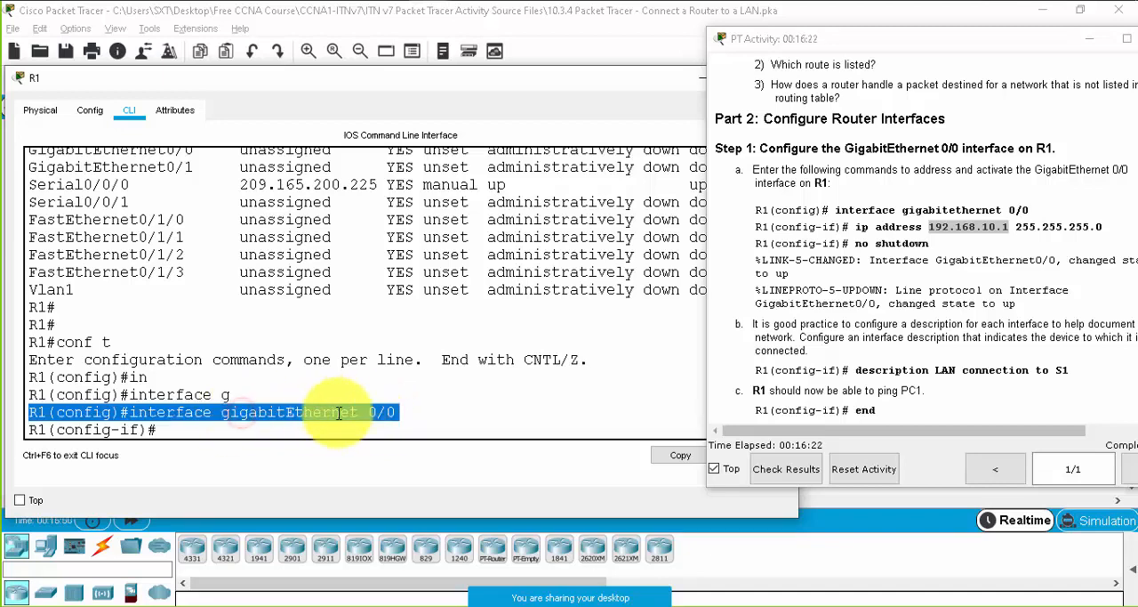
double_click(312, 411)
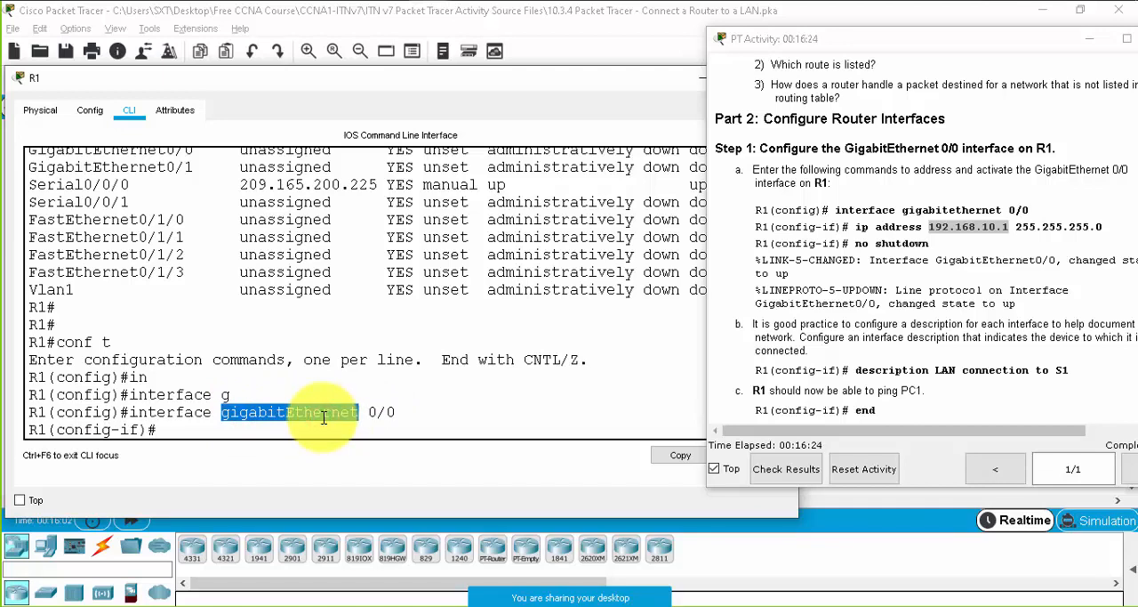
left_click(308, 420)
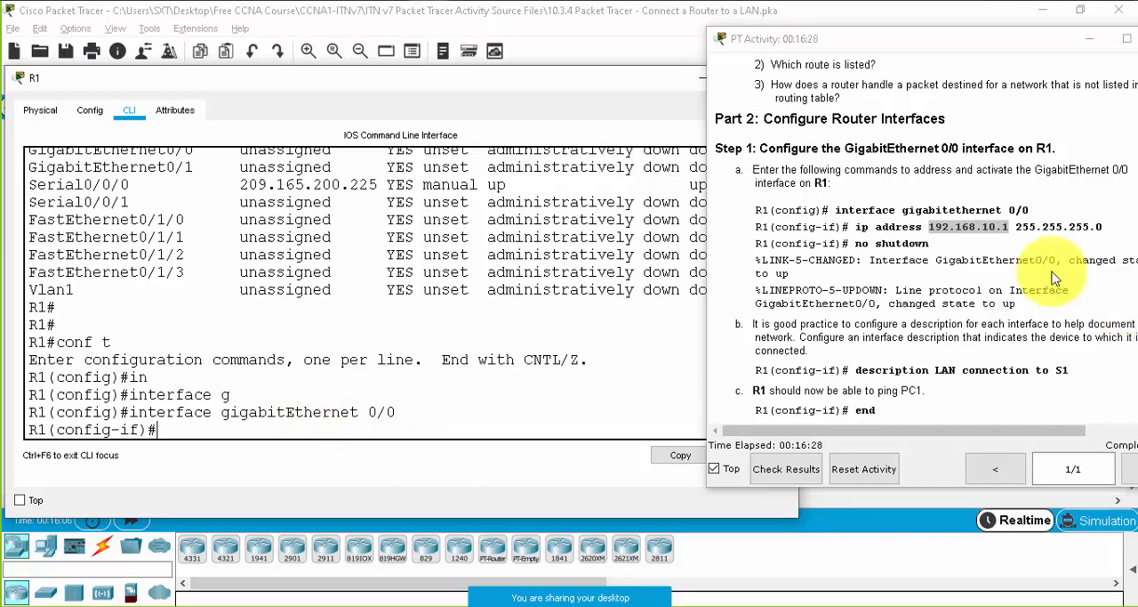
- Assign IP address 192.168.10.1 with subnet mask 255.255.255.0 to R1's GigabitEthernet 0/0 interface
left_click(955, 227)
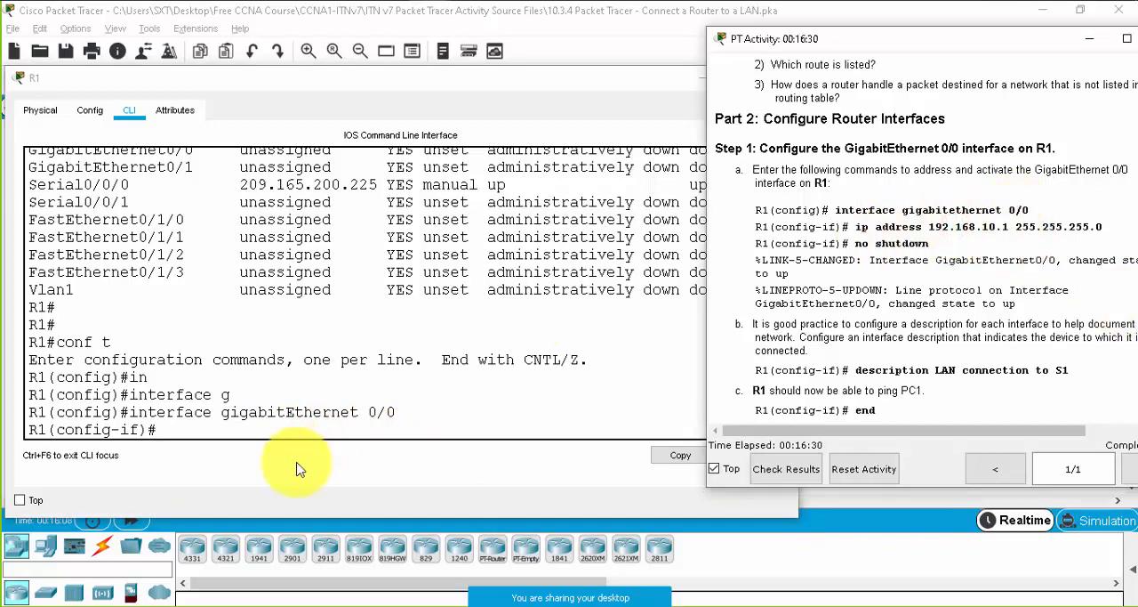
left_click(272, 425)
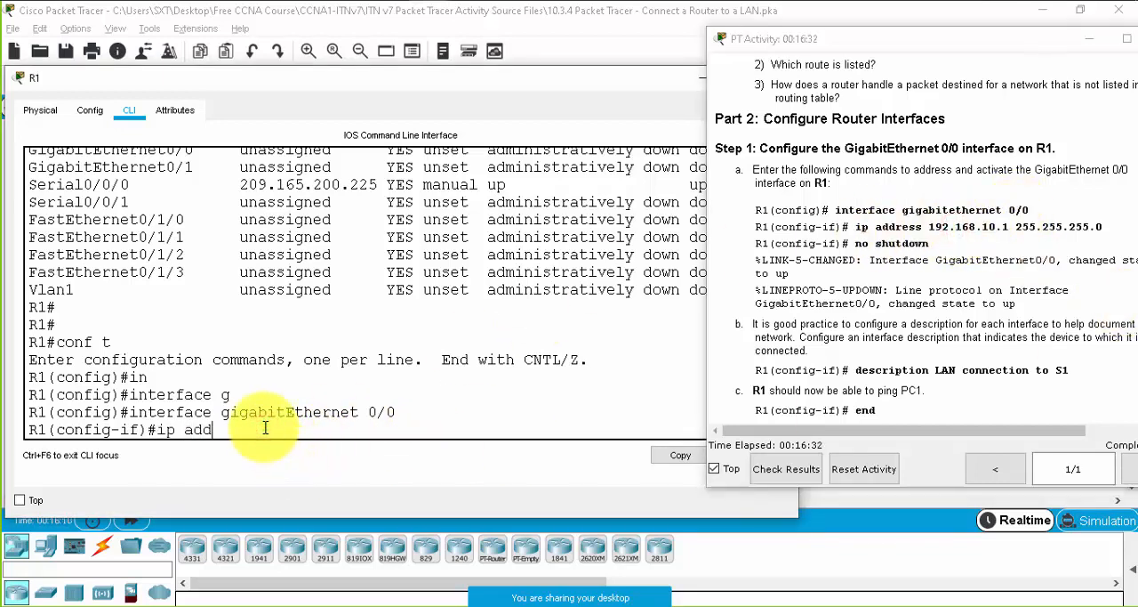
key("Tab")
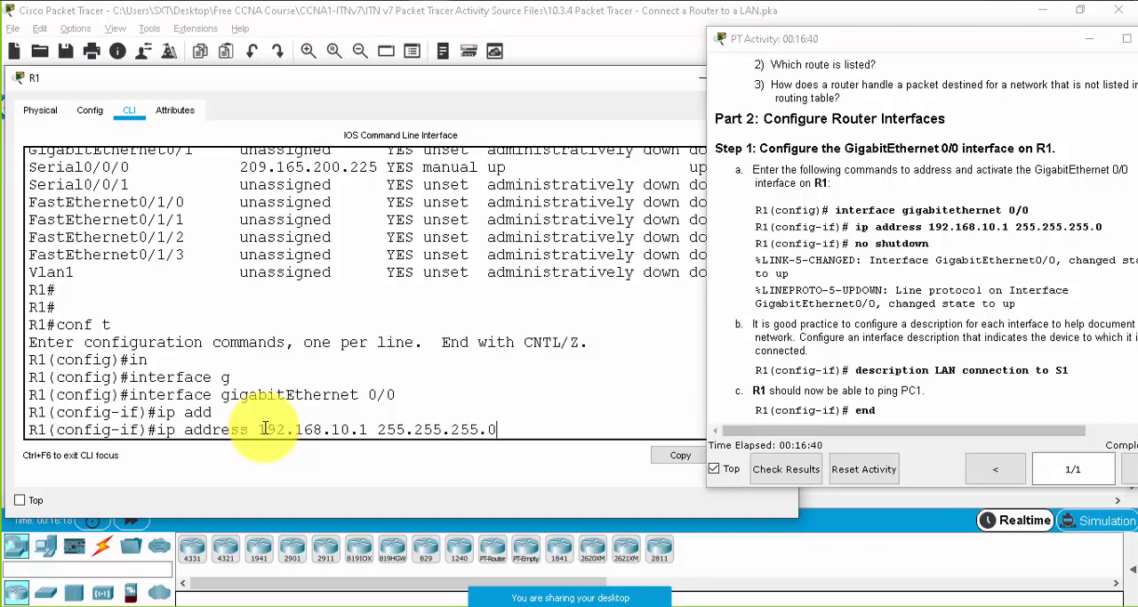
type("192.168.10.1 255.255.255.0")
key("Return")
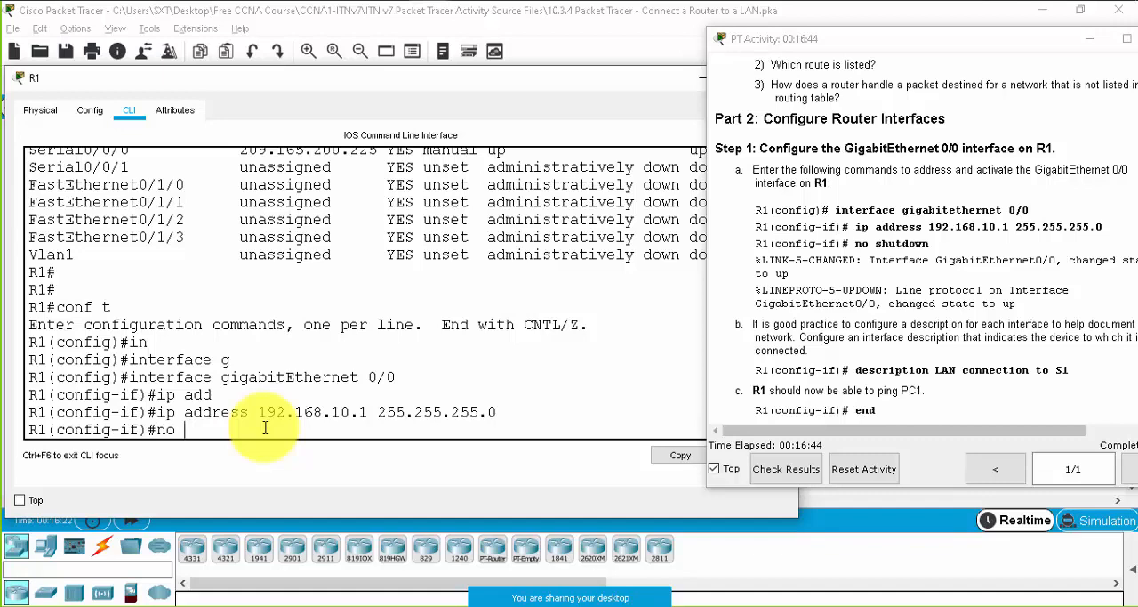
- Add the description "LAN connection to S1" to R1's GigabitEthernet 0/0 interface
key("Tab")
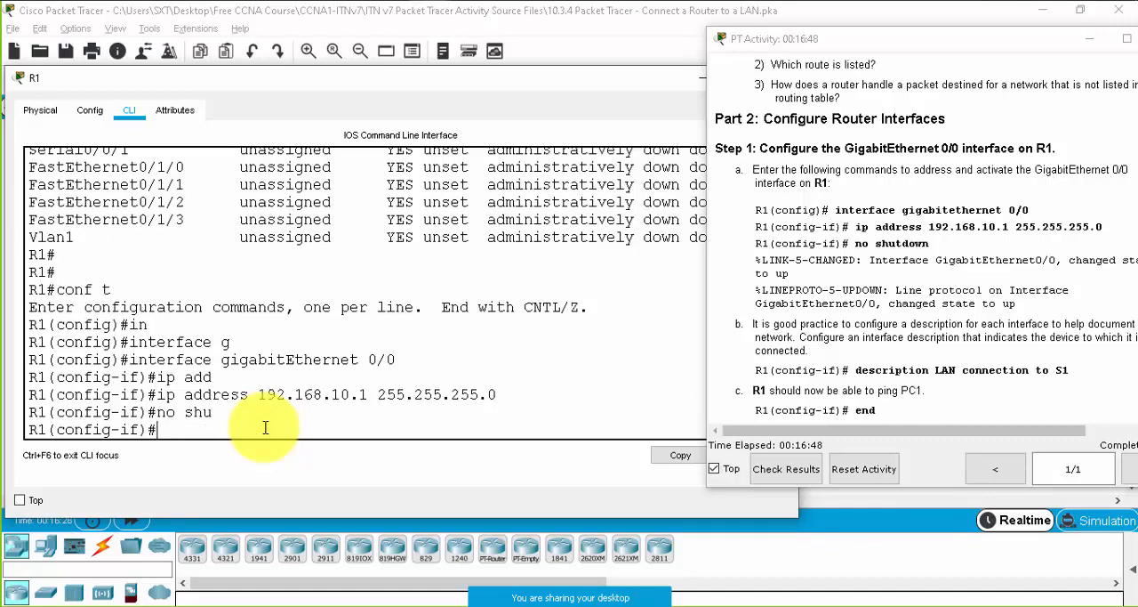
type("es")
key("Tab")
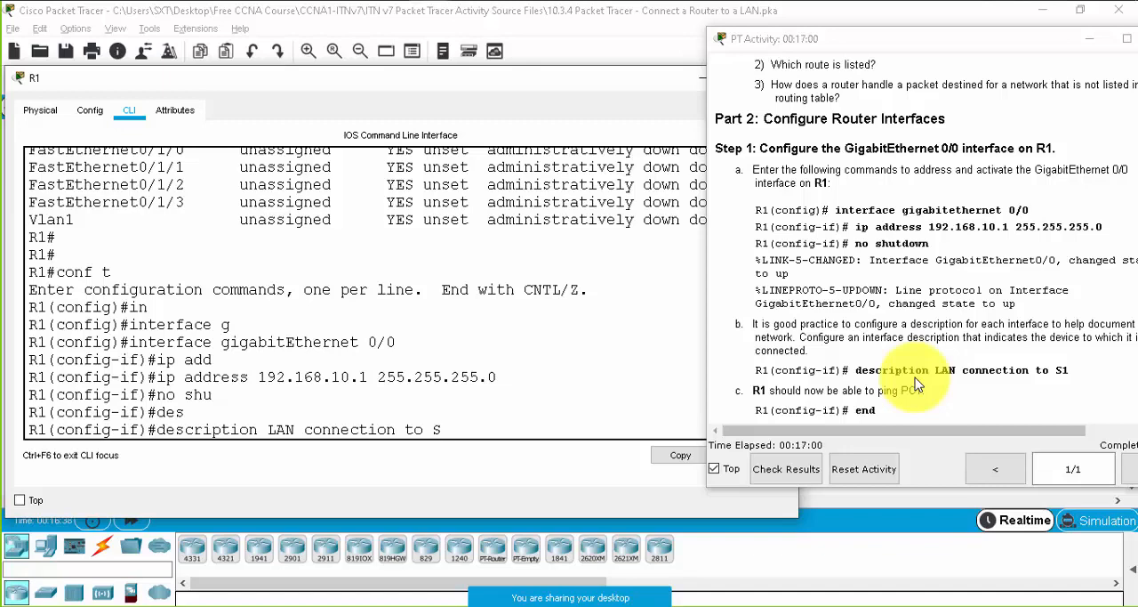
key("Return")
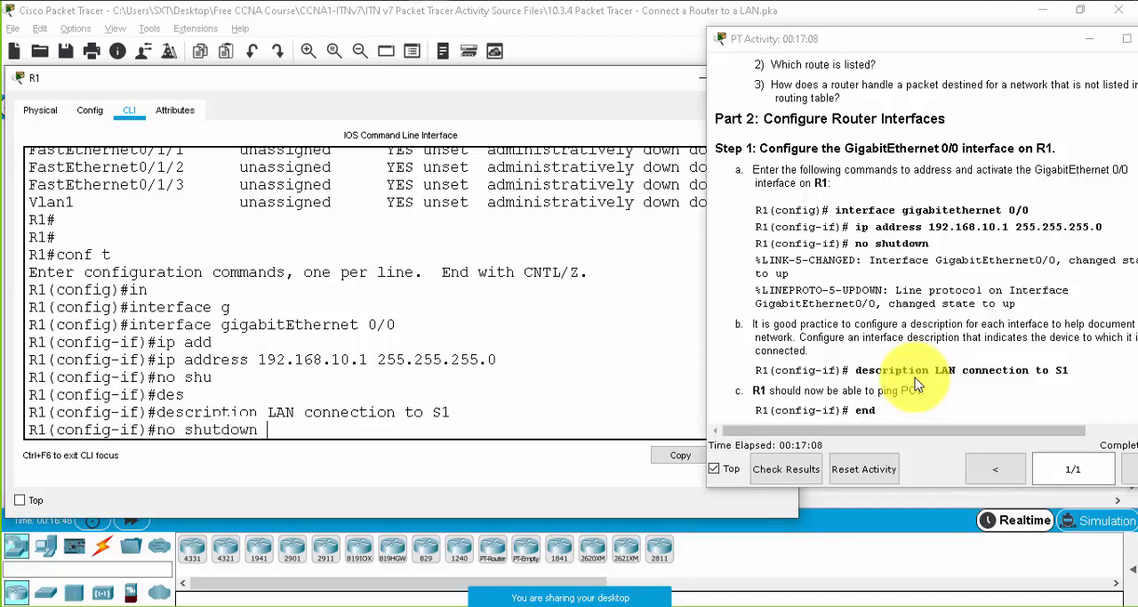
- Move the R1 window clear of the R1–S1 link and activate GigabitEthernet 0/0 with no shutdown
key("Return")
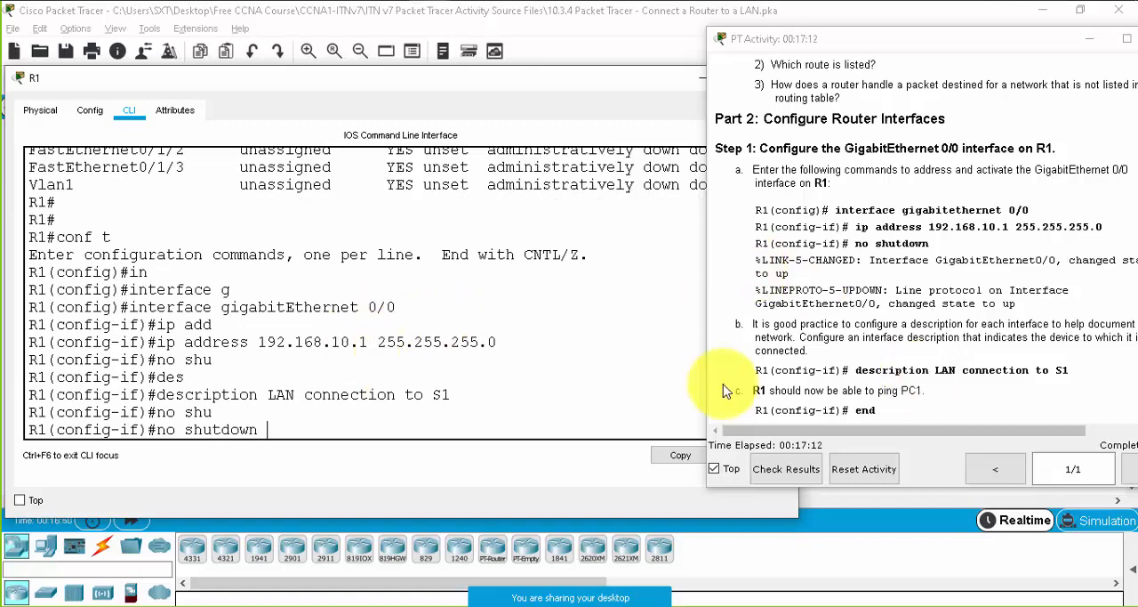
left_click_drag(156, 87, 478, 100)
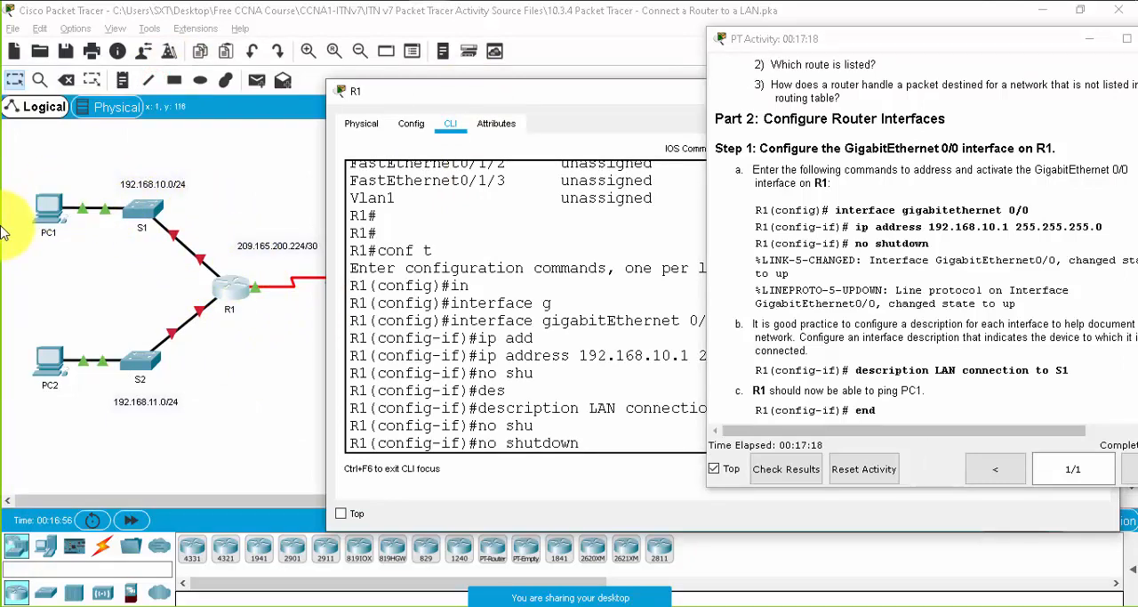
left_click_drag(595, 91, 533, 70)
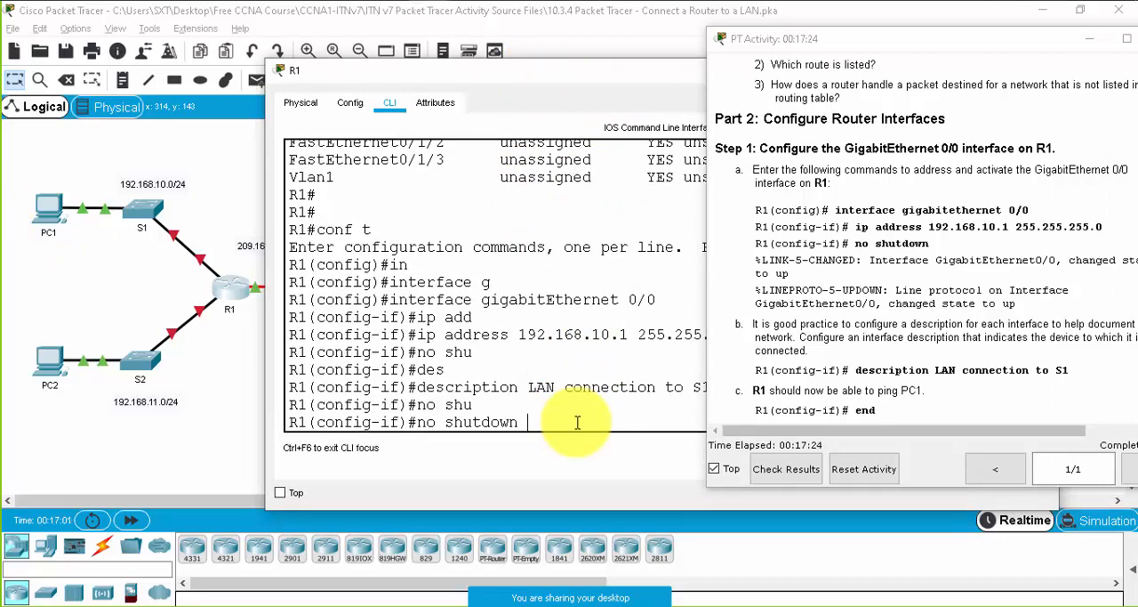
key("Return")
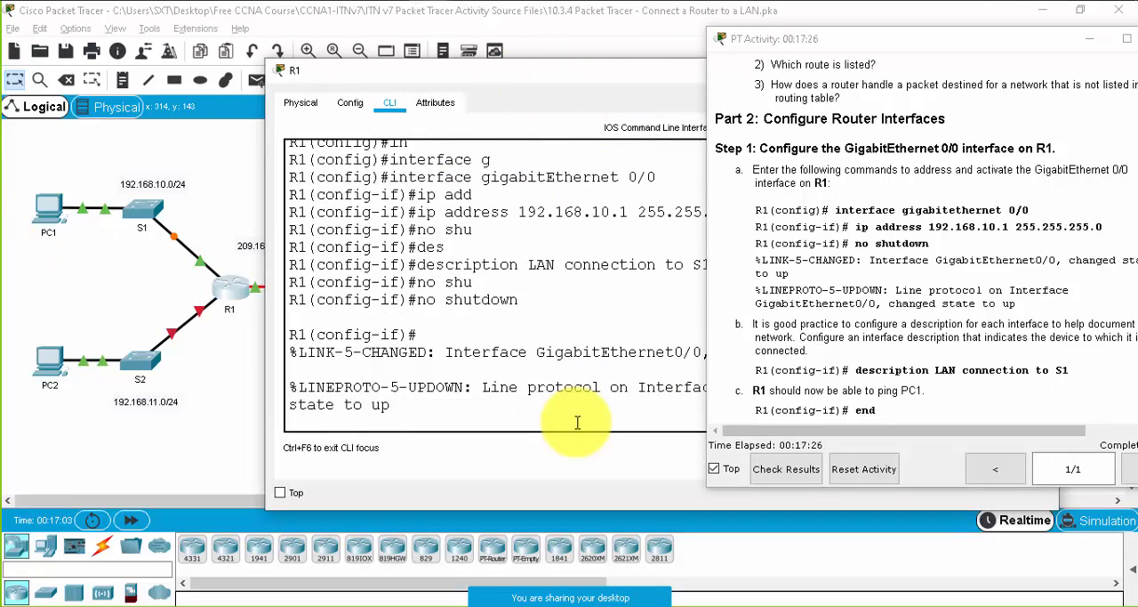
key("Return")
key("Return")
key("Return")
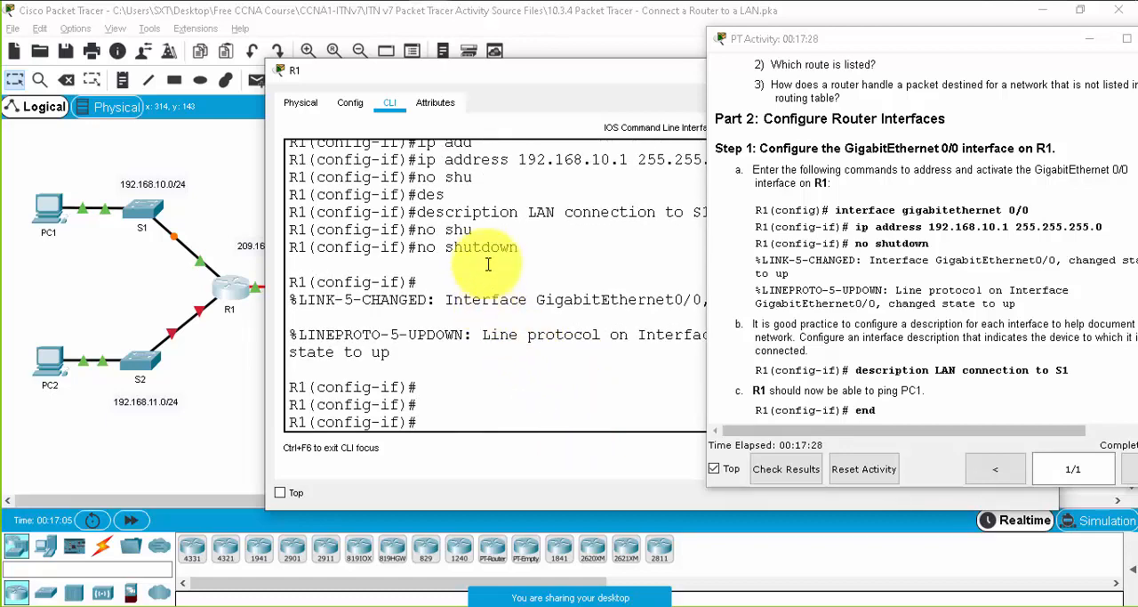
- Examine the link and line protocol messages in R1's CLI alongside the R1–S1 link in the topology
triple_click(490, 305)
triple_click(415, 334)
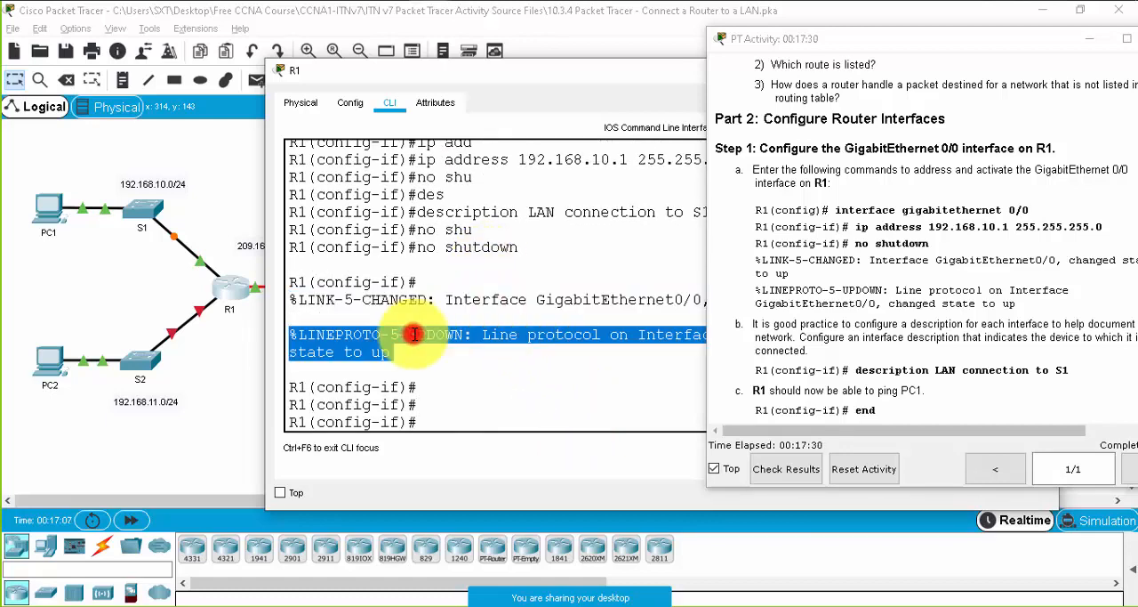
left_click(428, 378)
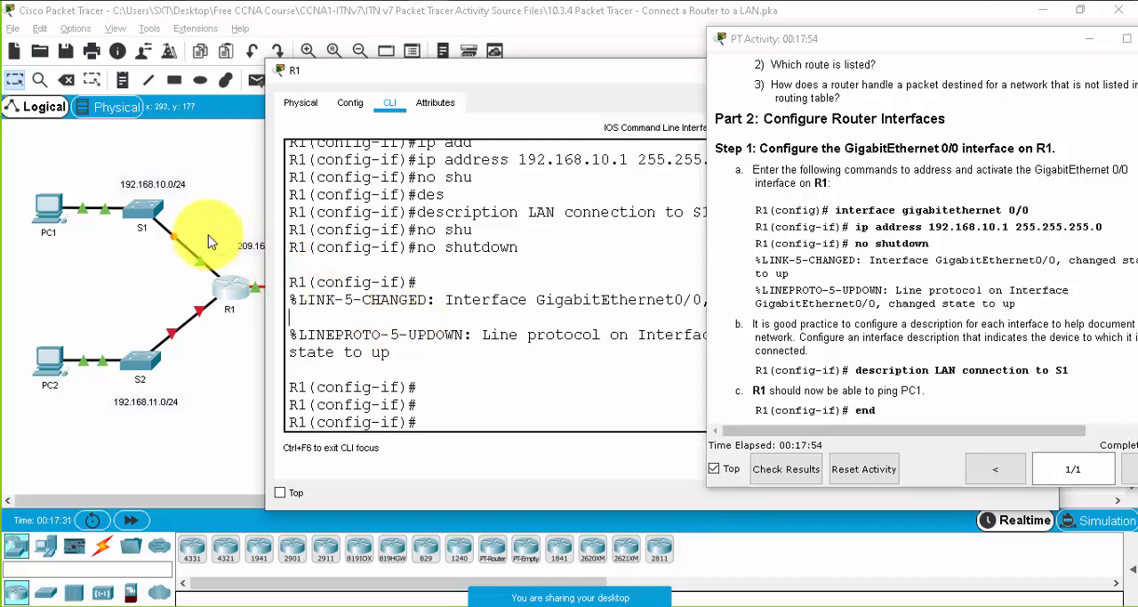
left_click(432, 355)
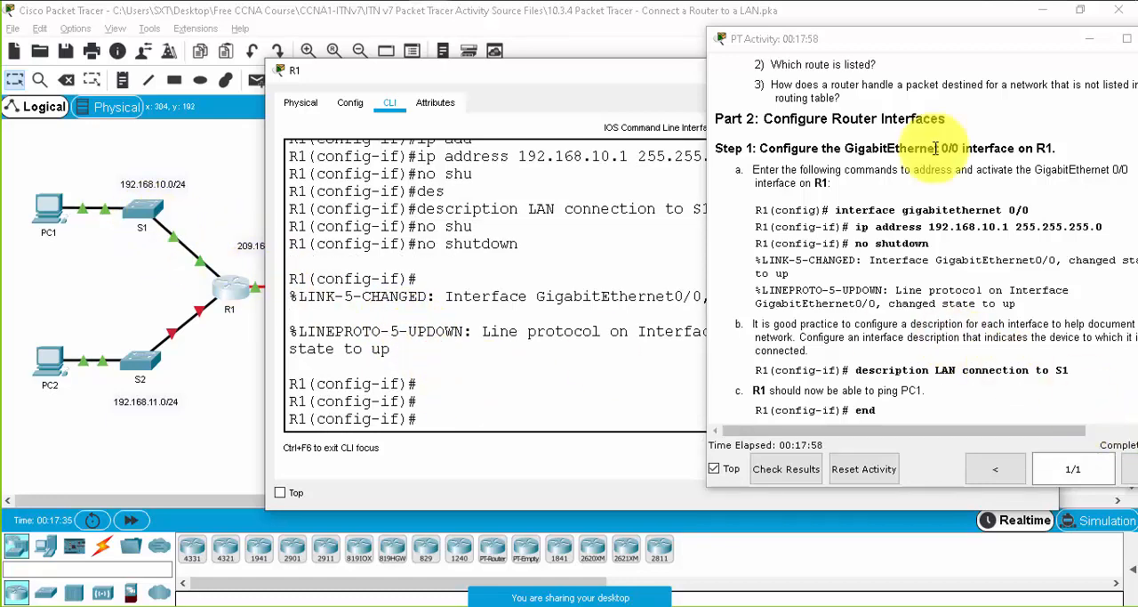
- Move the activity instructions fully into view and read the Part 2, Step 1c ping test from R1 to PC1
left_click_drag(912, 50, 854, 56)
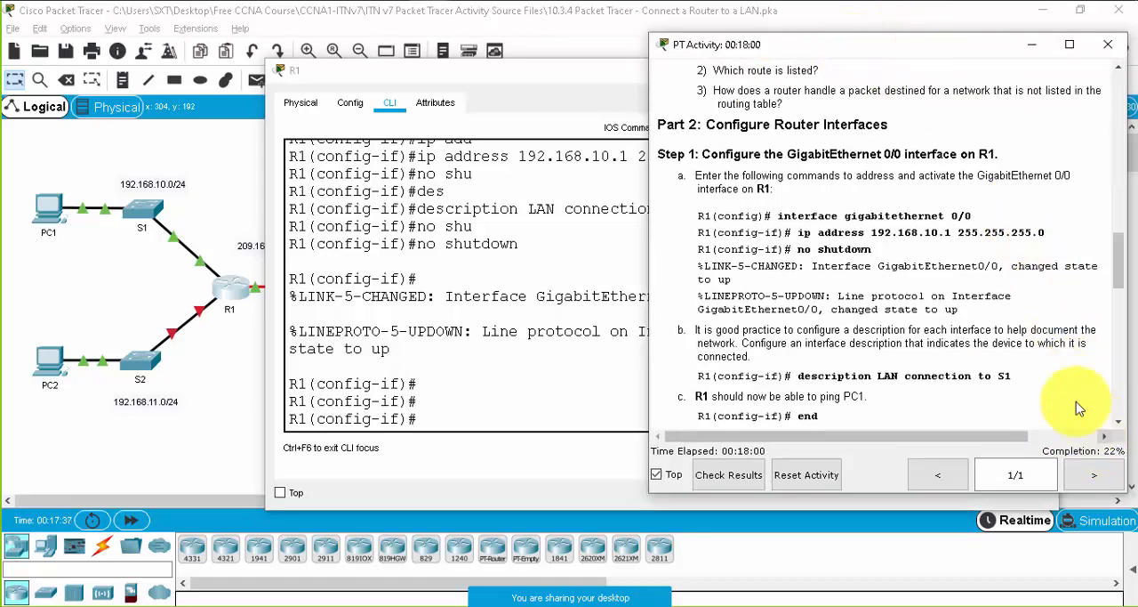
left_click(861, 318)
scroll(850, 329, "down", 5)
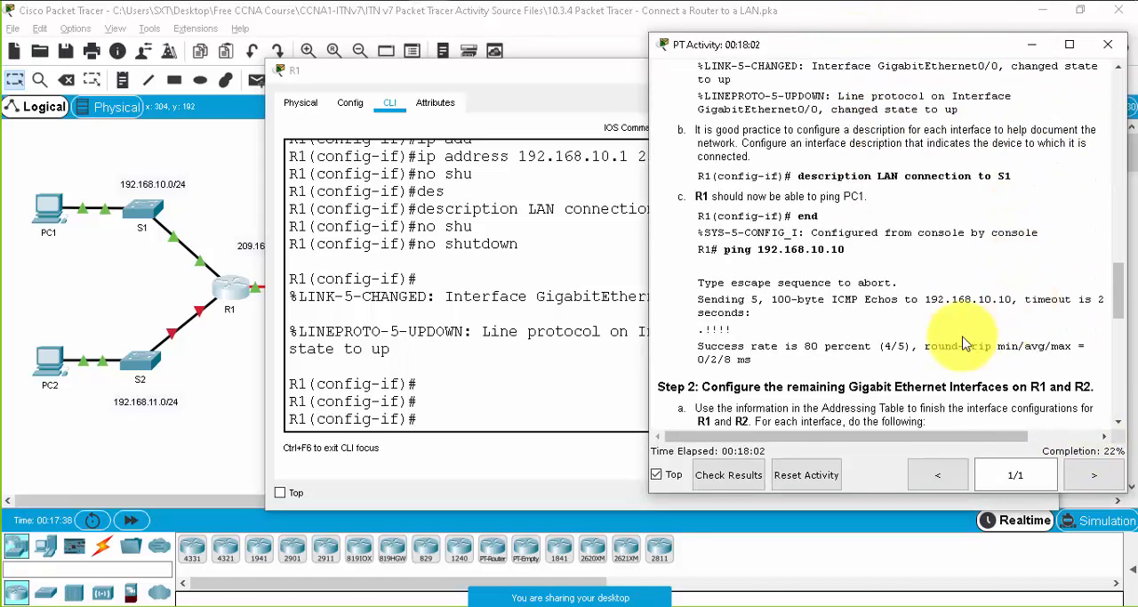
left_click(539, 414)
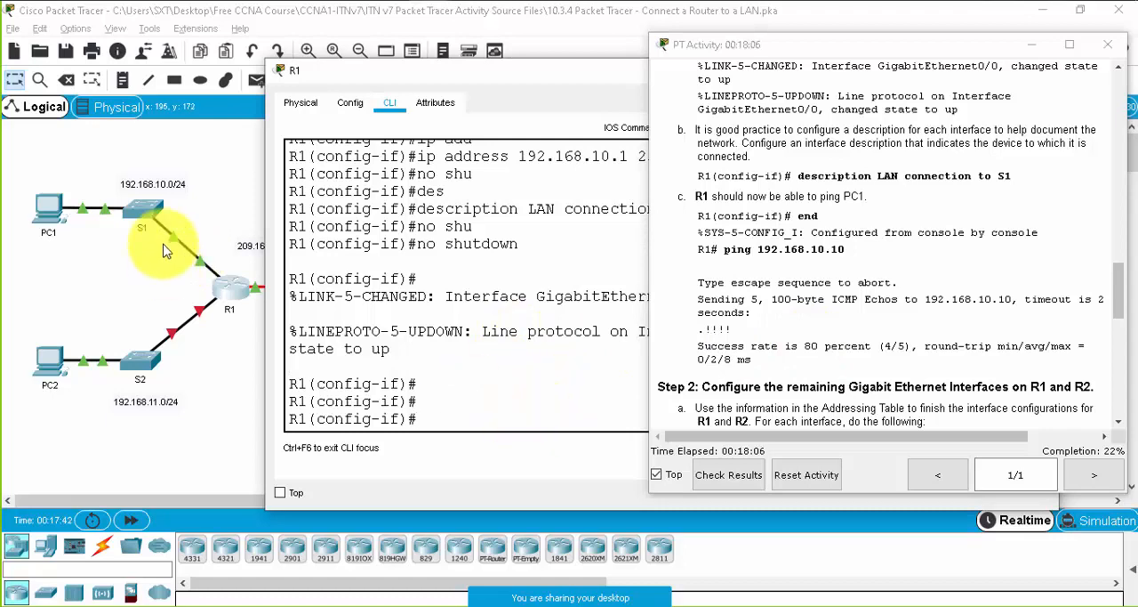
- Check PC1's IPv4 address in its IP Configuration and close the PC1 window
left_click(45, 210)
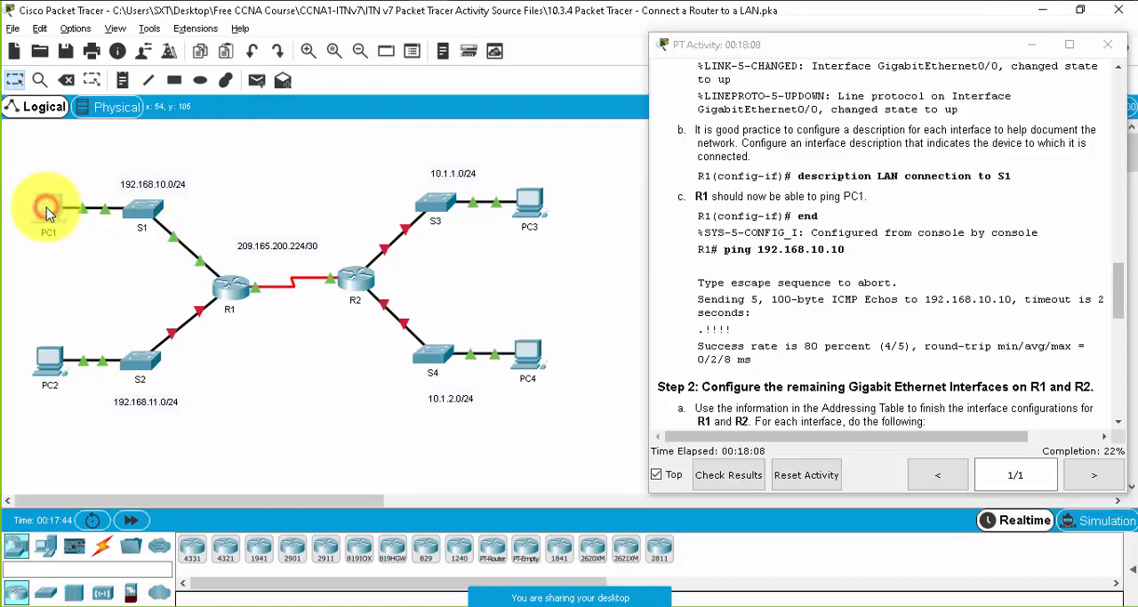
left_click(471, 110)
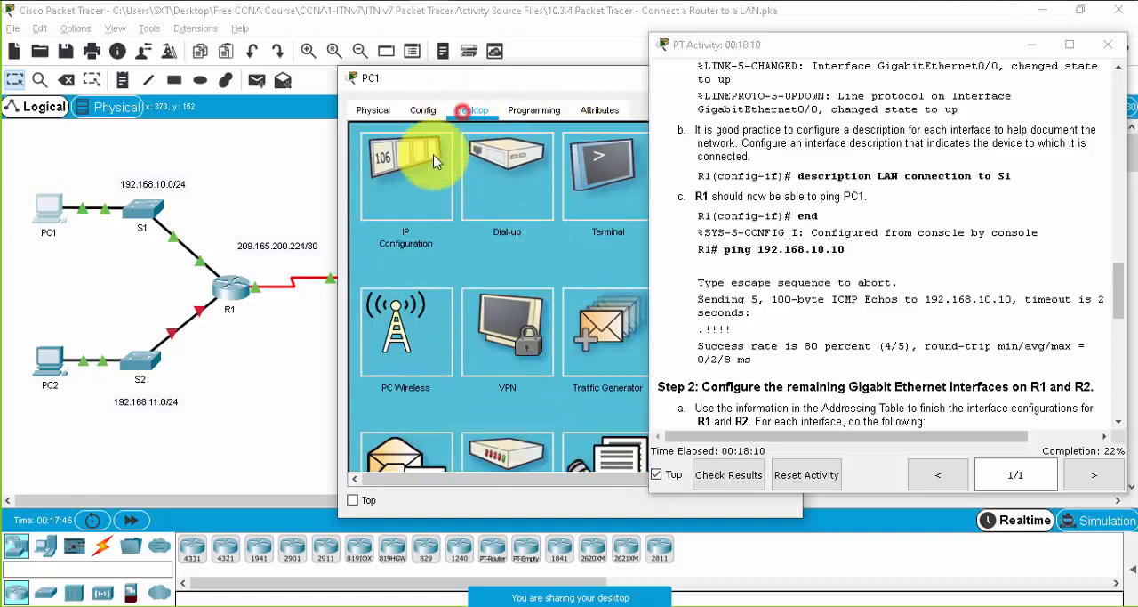
left_click(427, 162)
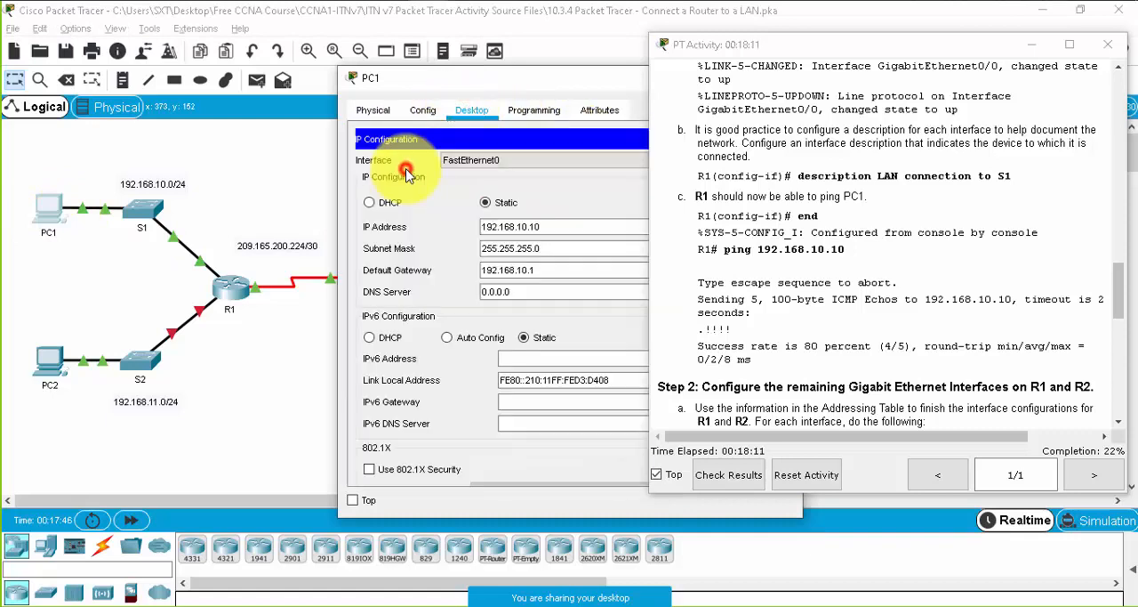
double_click(531, 226)
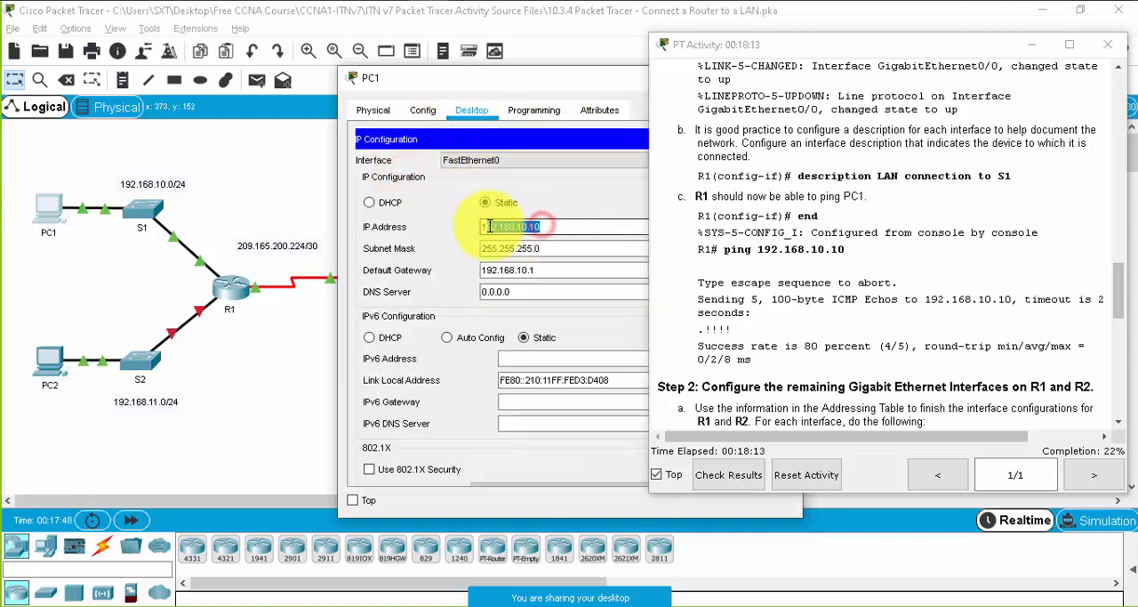
left_click(352, 78)
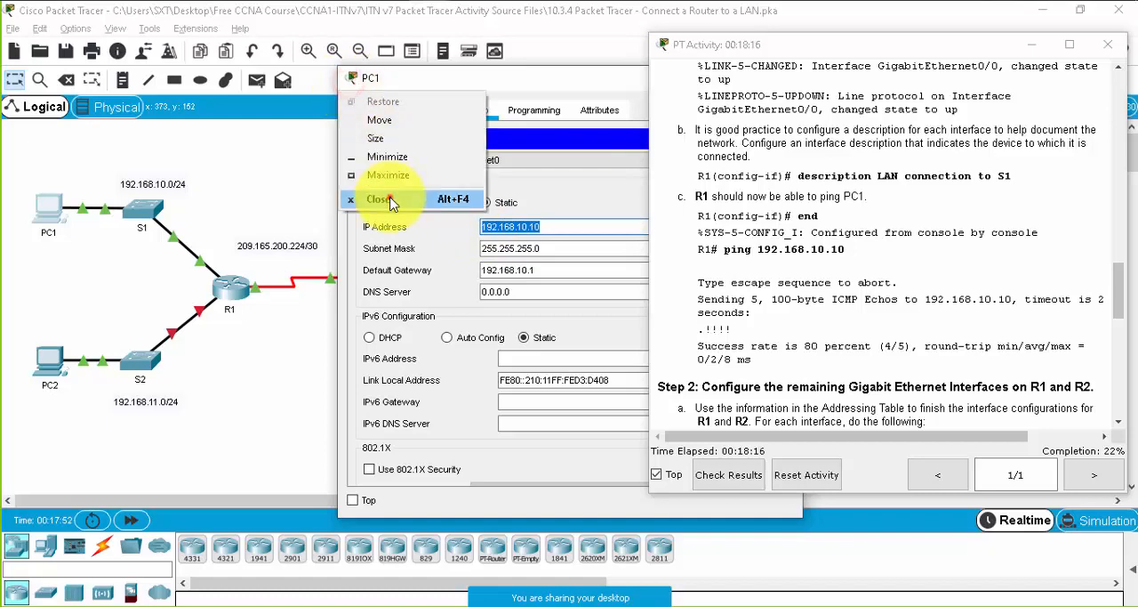
left_click(381, 196)
- Leave configuration mode on R1 and ping PC1 at 192.168.10.10, highlighting the first echo result
left_click(238, 292)
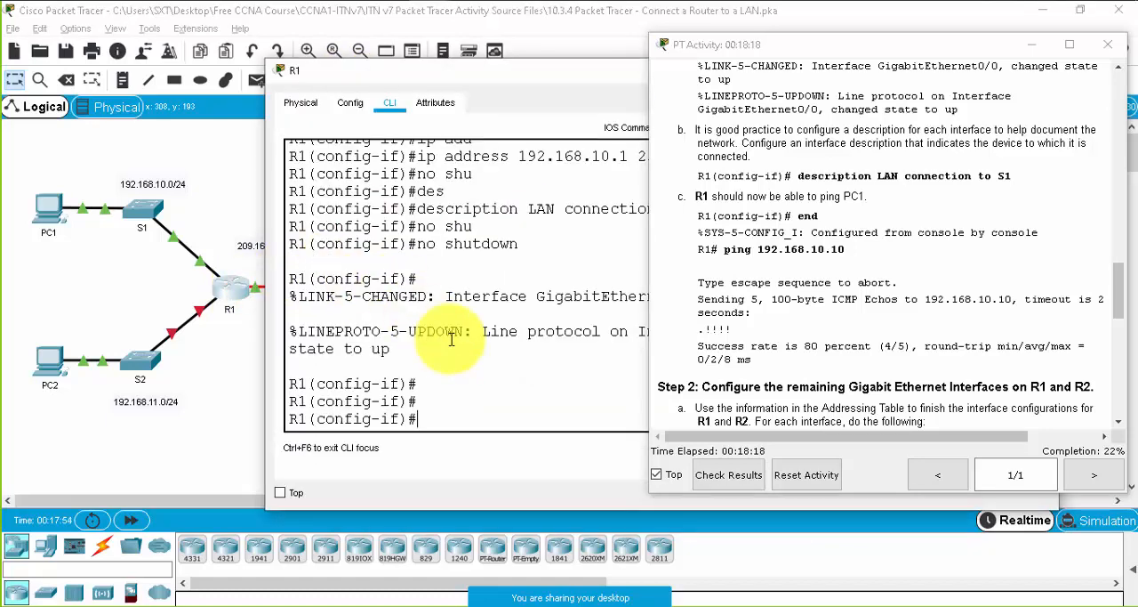
key("ctrl+z")
key("Return")
key("Return")
key("Return")
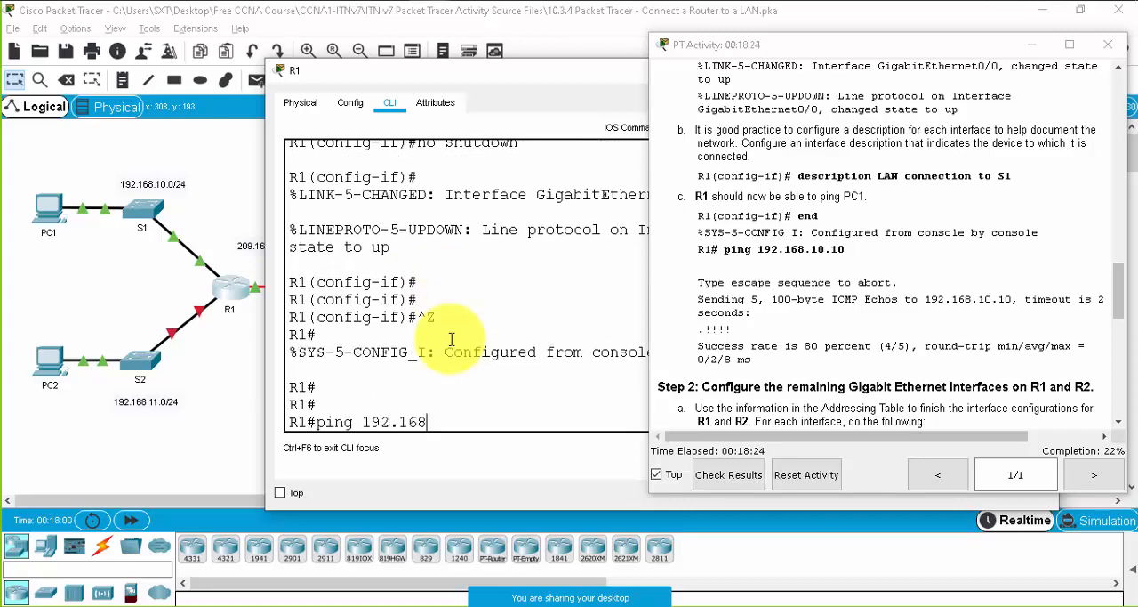
key("Return")
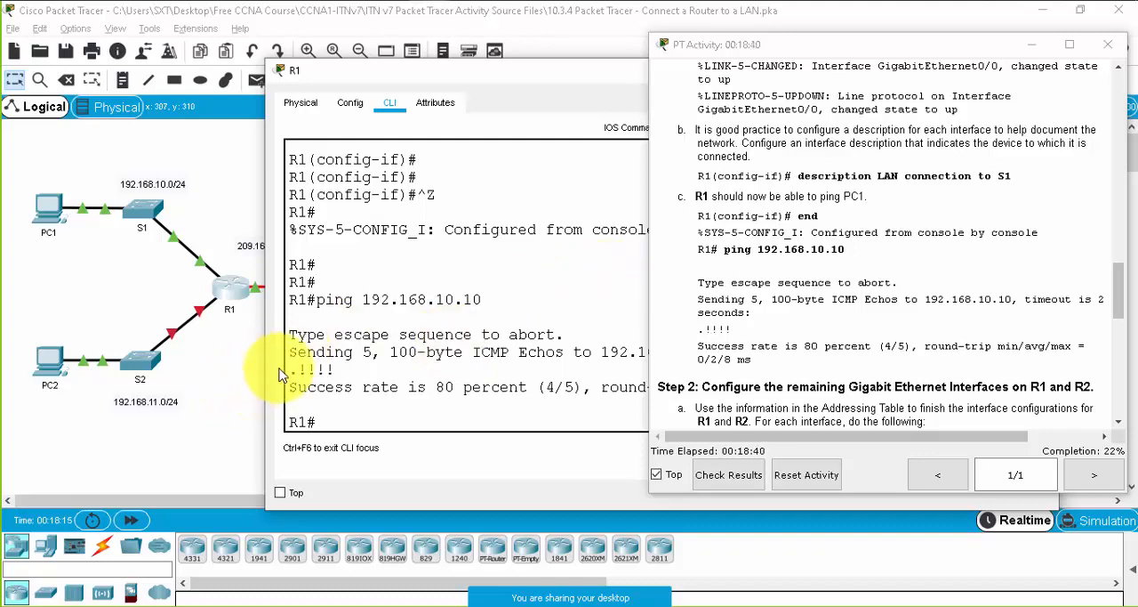
left_click_drag(289, 371, 300, 371)
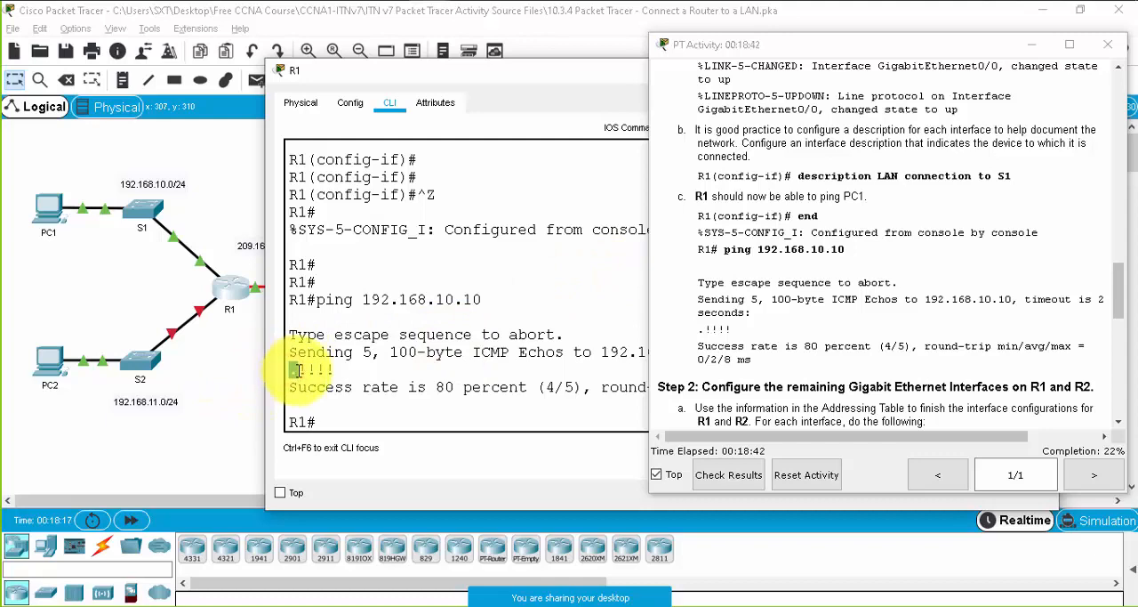
- Examine the echo result characters and the number of echoes sent in the first ping from R1 to PC1
left_click(299, 368)
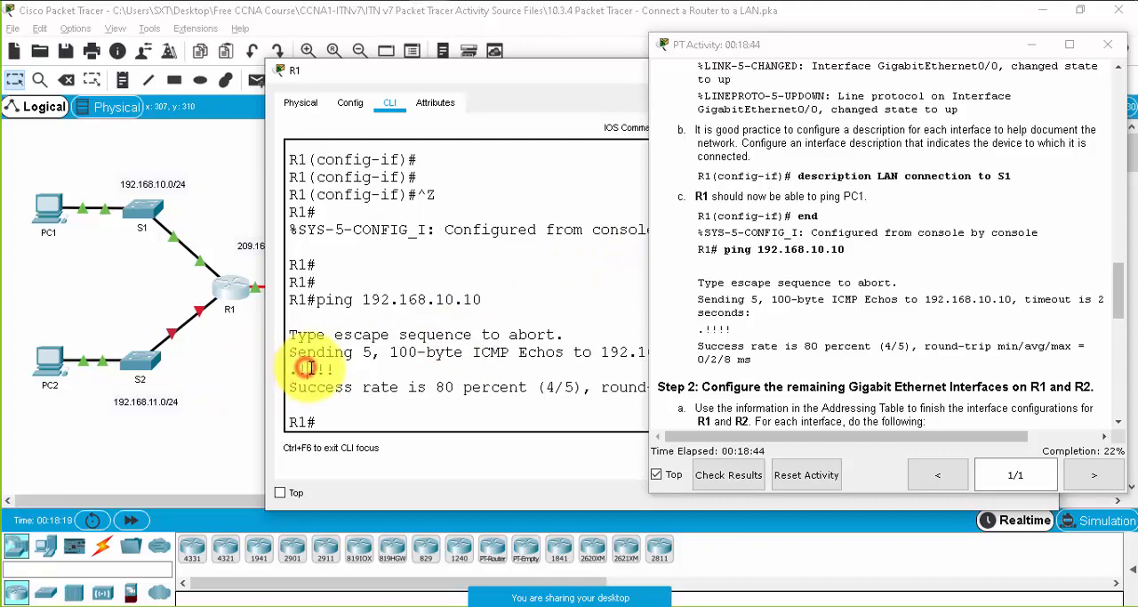
left_click_drag(330, 367, 288, 368)
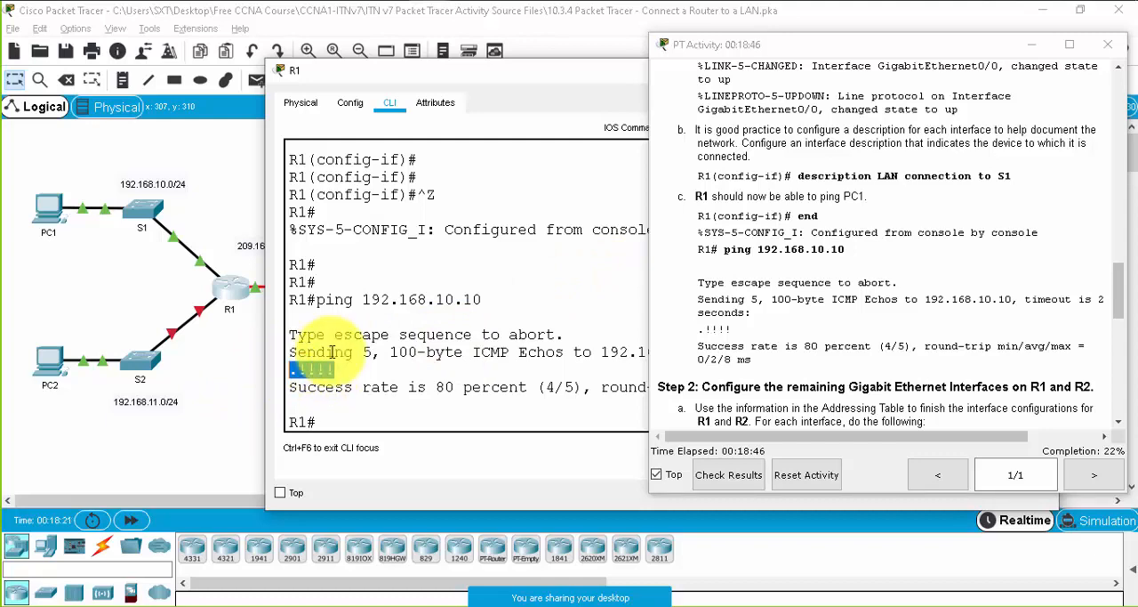
left_click_drag(370, 352, 290, 353)
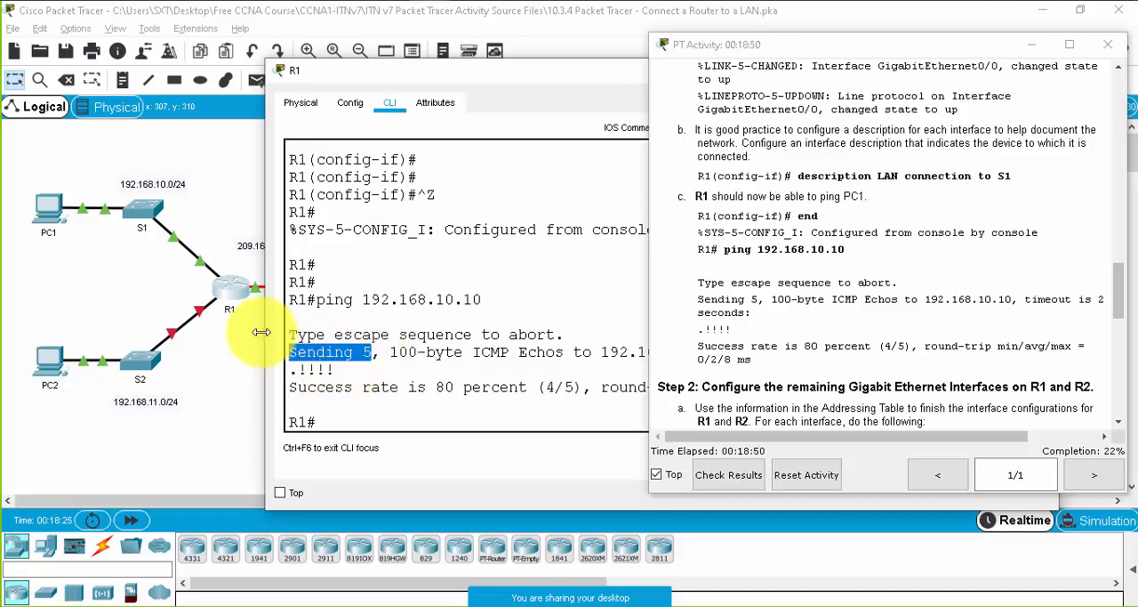
left_click_drag(300, 369, 294, 370)
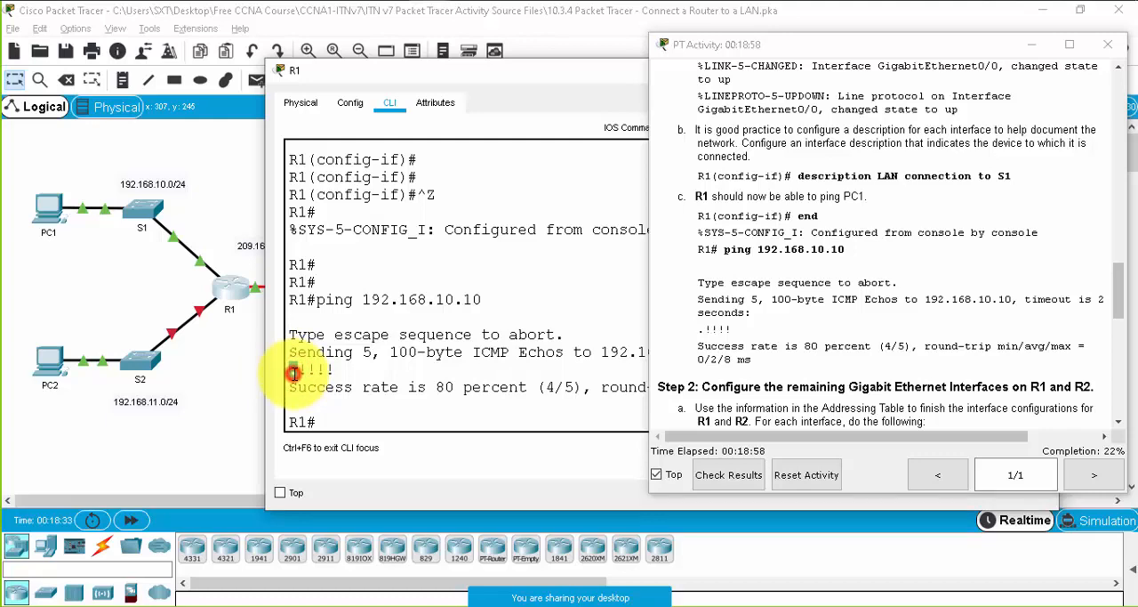
left_click(293, 372)
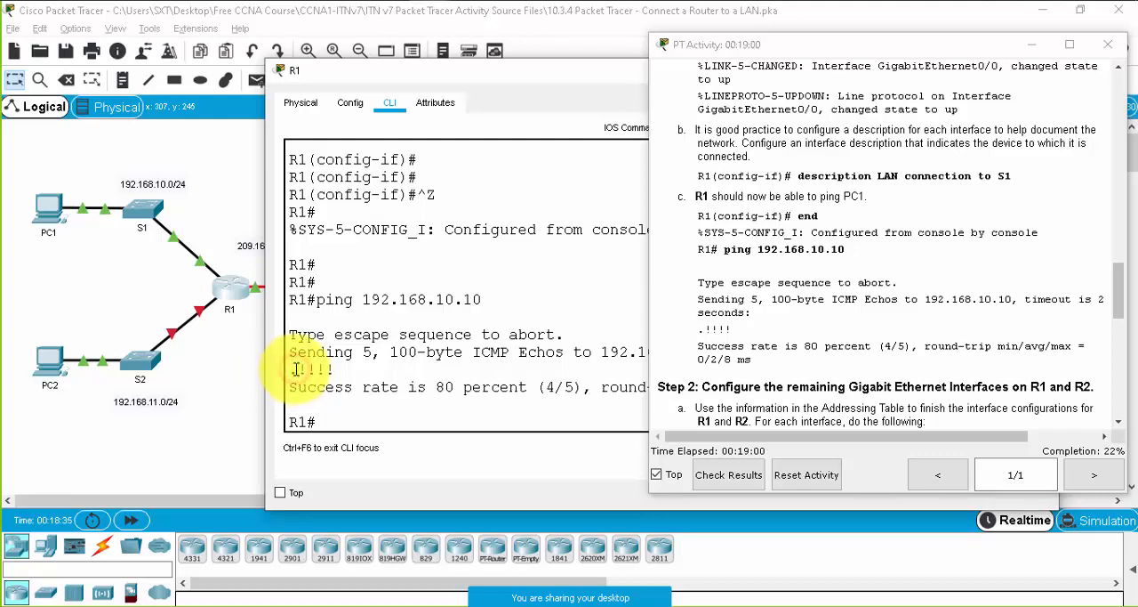
left_click_drag(296, 370, 344, 369)
left_click(343, 368)
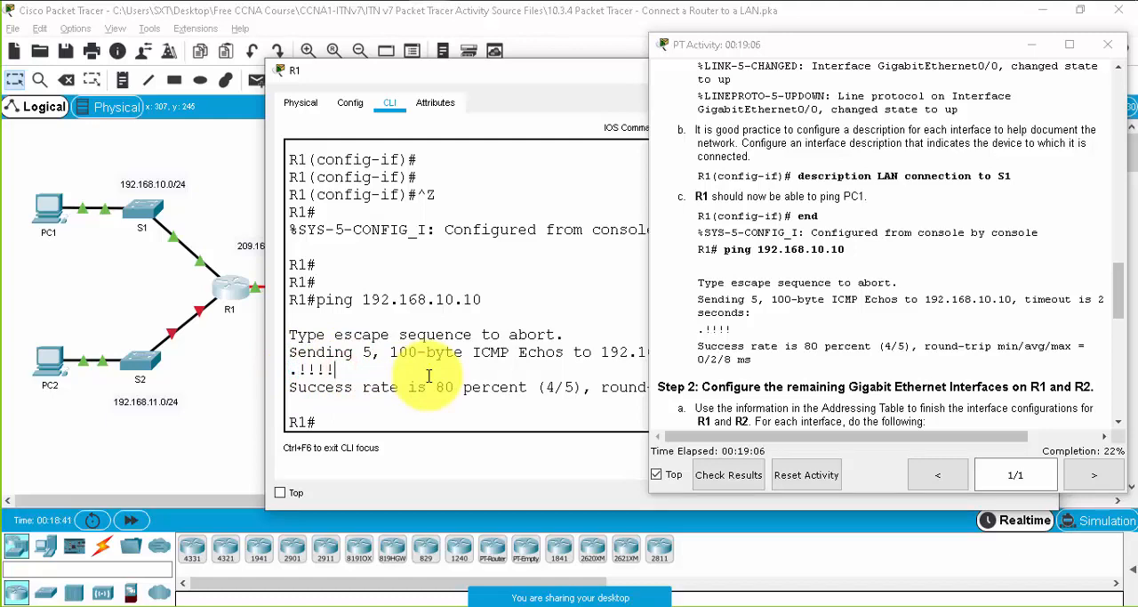
- Repeat the ping from R1 to 192.168.10.10 and examine the echo count, echo results and success rate
left_click_drag(511, 72, 421, 76)
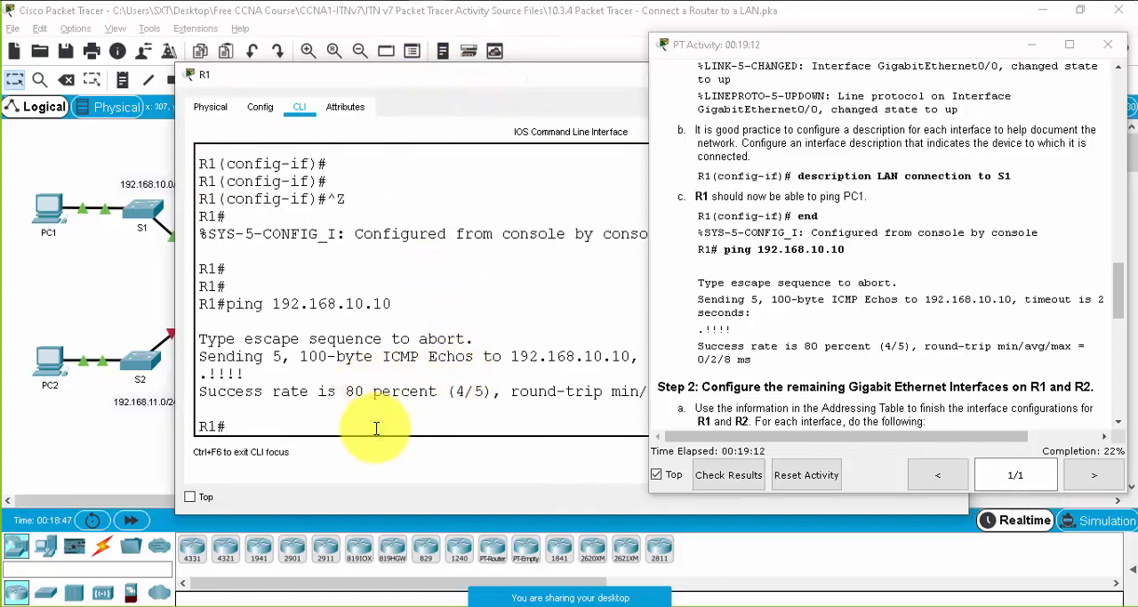
key("Up")
key("Return")
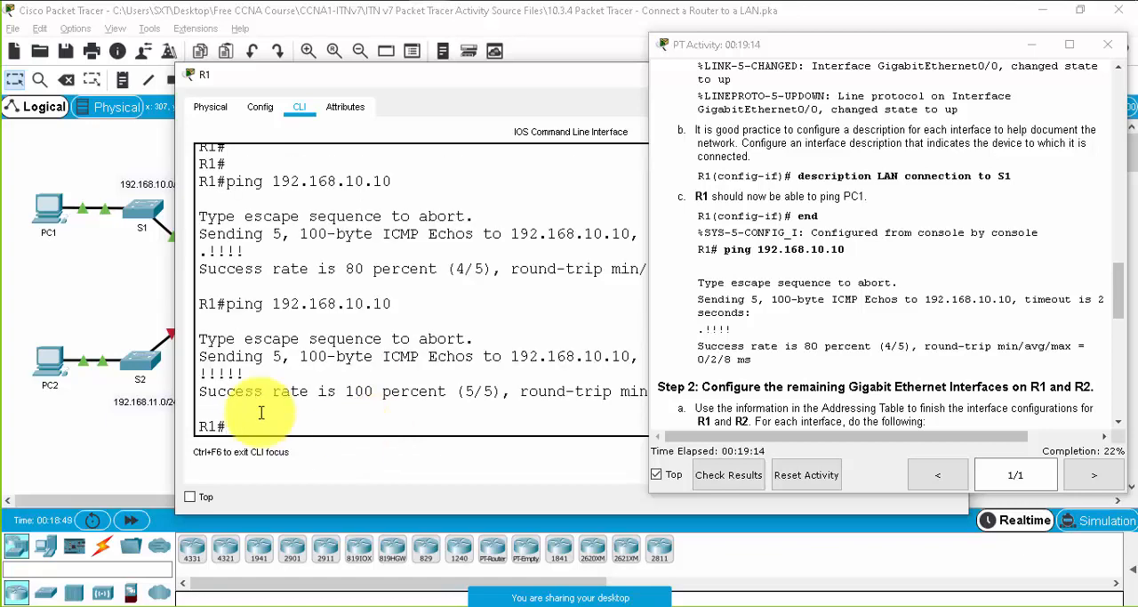
double_click(276, 355)
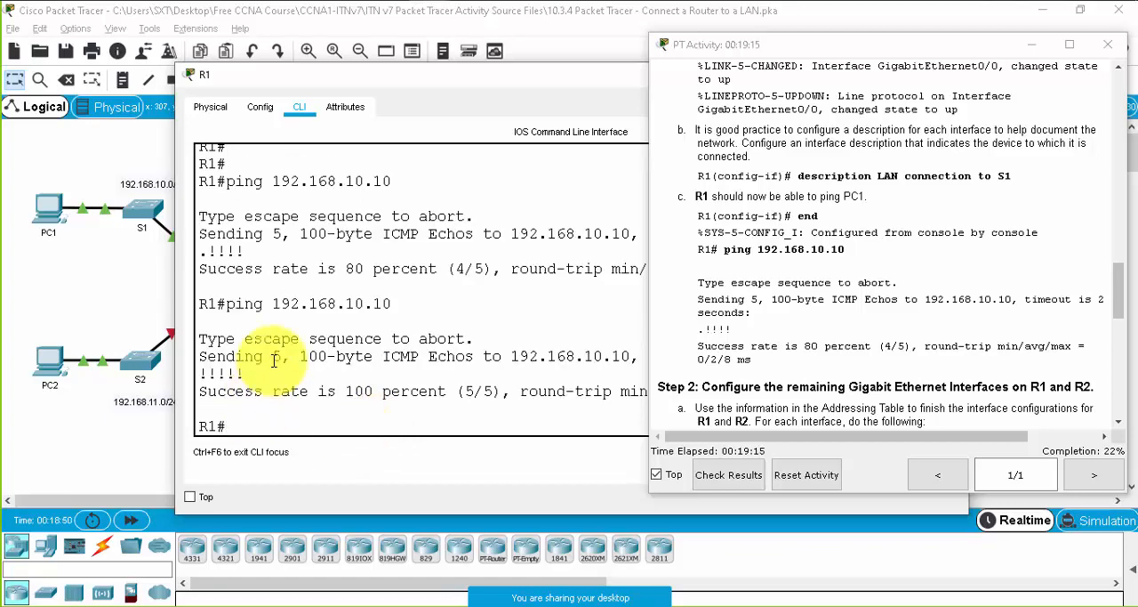
double_click(206, 373)
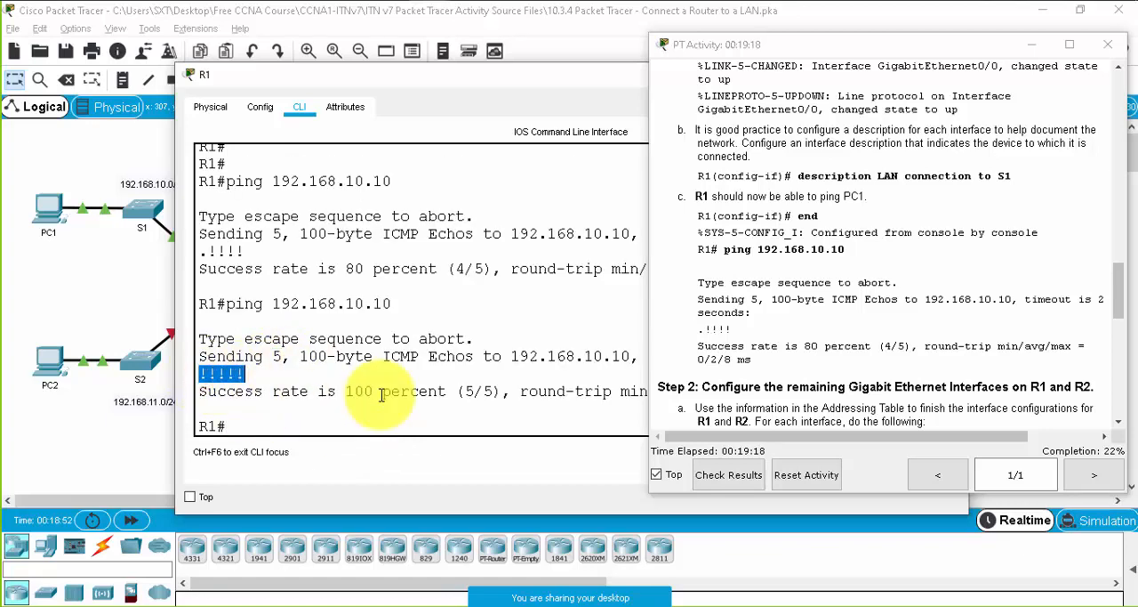
left_click_drag(348, 391, 566, 391)
- Bring the end of the second ping's summary line into view and examine its min/avg/max round-trip times
left_click_drag(424, 76, 308, 71)
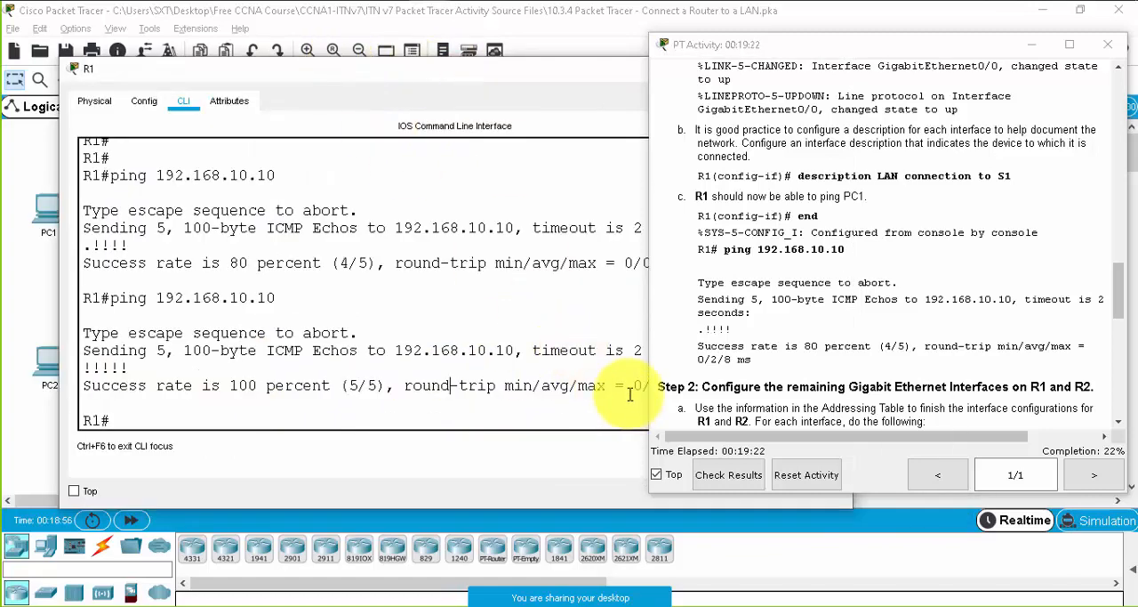
left_click_drag(555, 69, 491, 78)
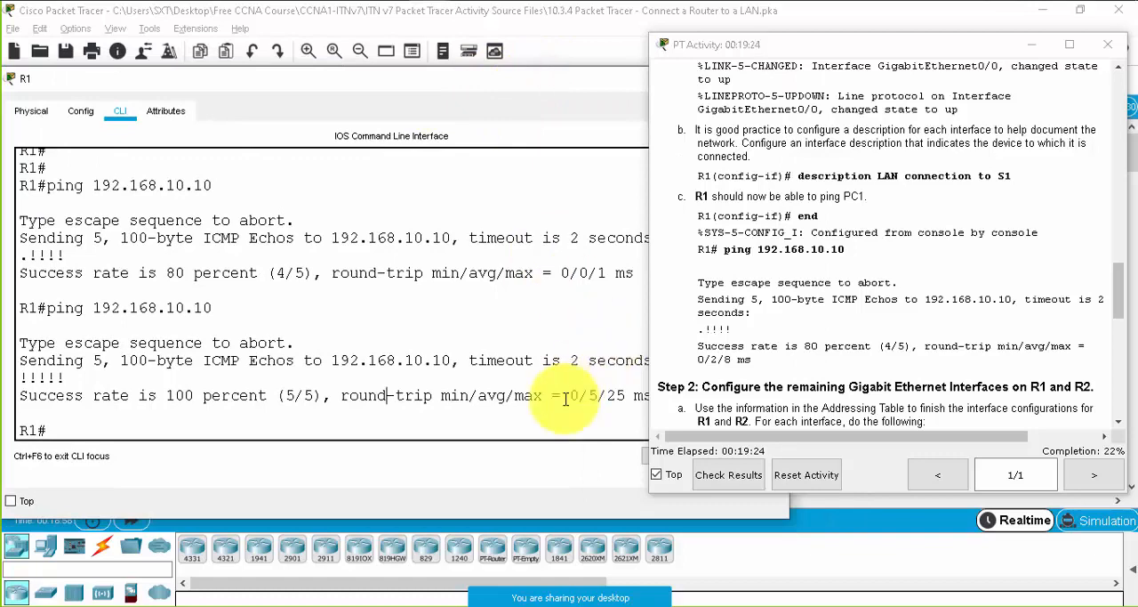
left_click_drag(566, 397, 584, 399)
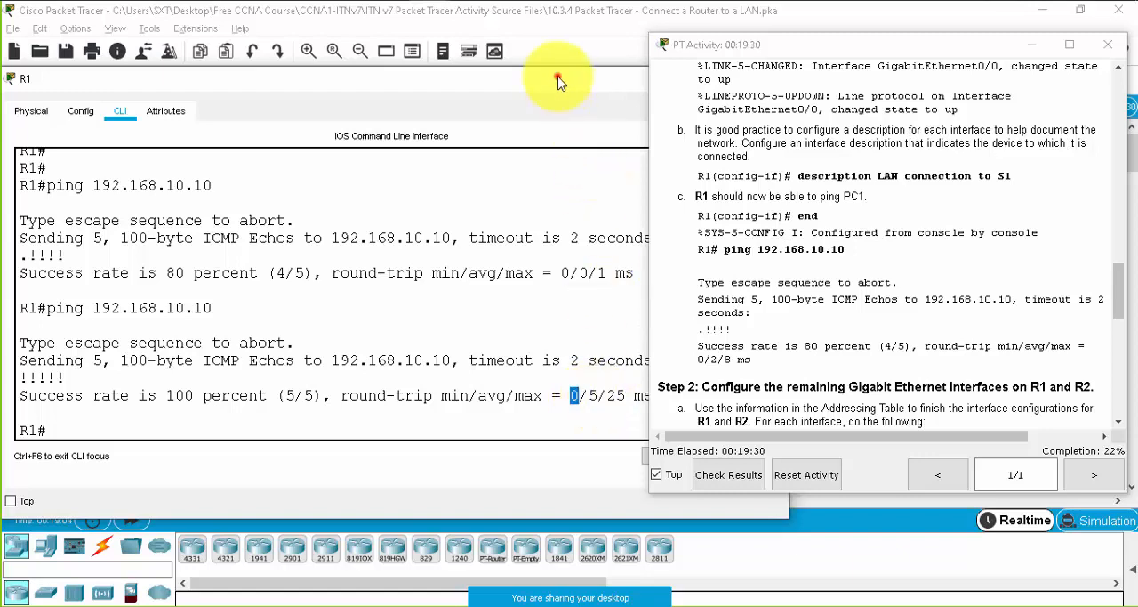
left_click_drag(557, 76, 519, 58)
left_click_drag(548, 376, 555, 374)
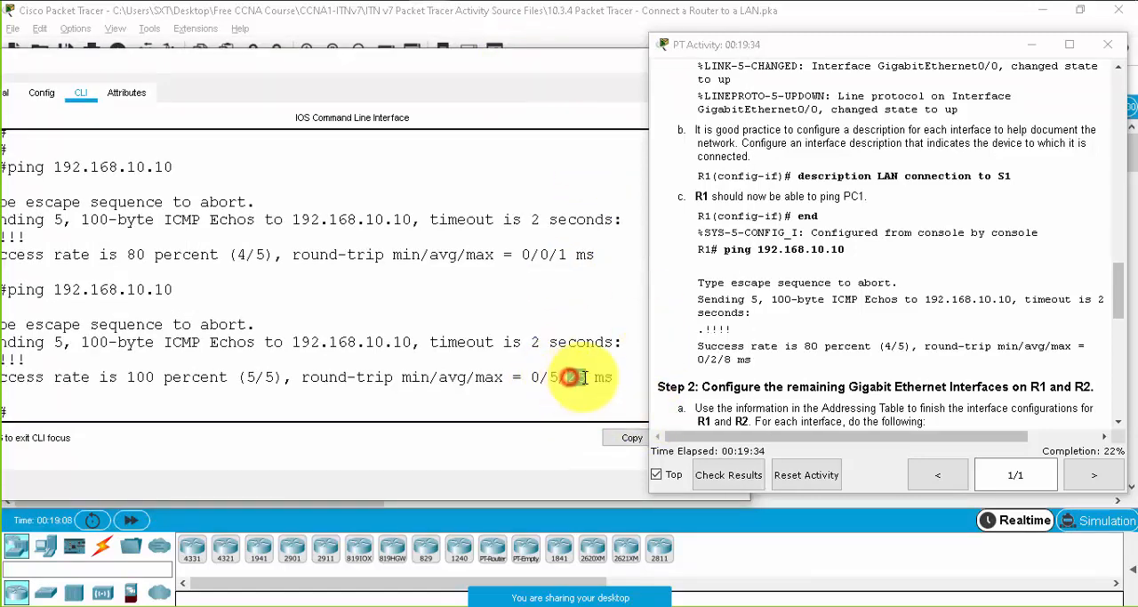
double_click(578, 376)
left_click_drag(144, 66, 418, 112)
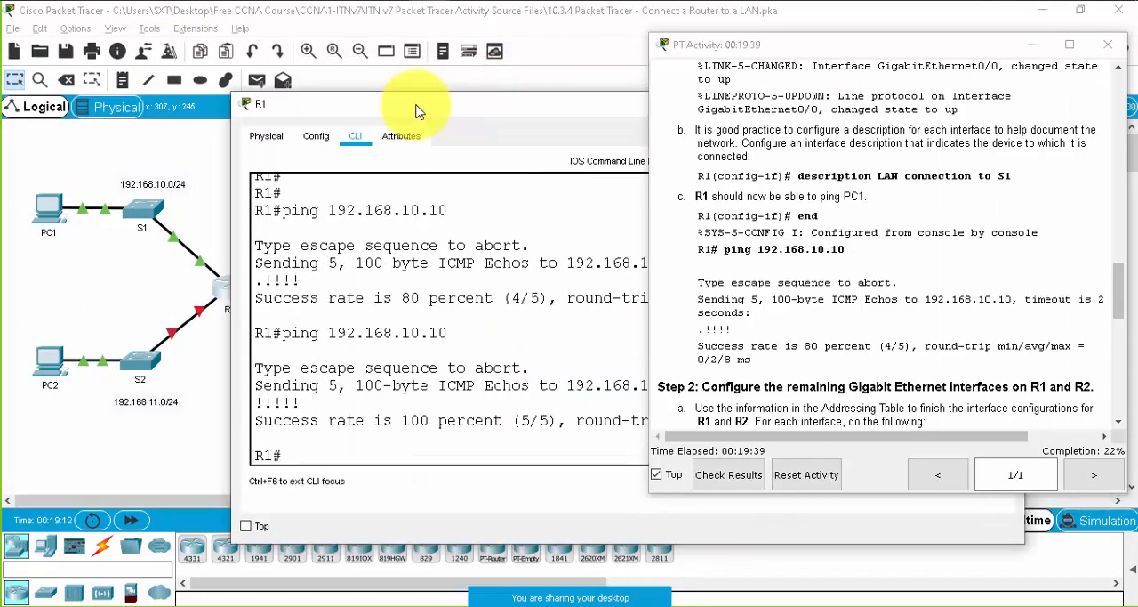
- Read the Part 2, Step 2 instructions for configuring the remaining Gigabit Ethernet interfaces on R1 and R2
left_click(909, 267)
scroll(905, 341, "down", 3)
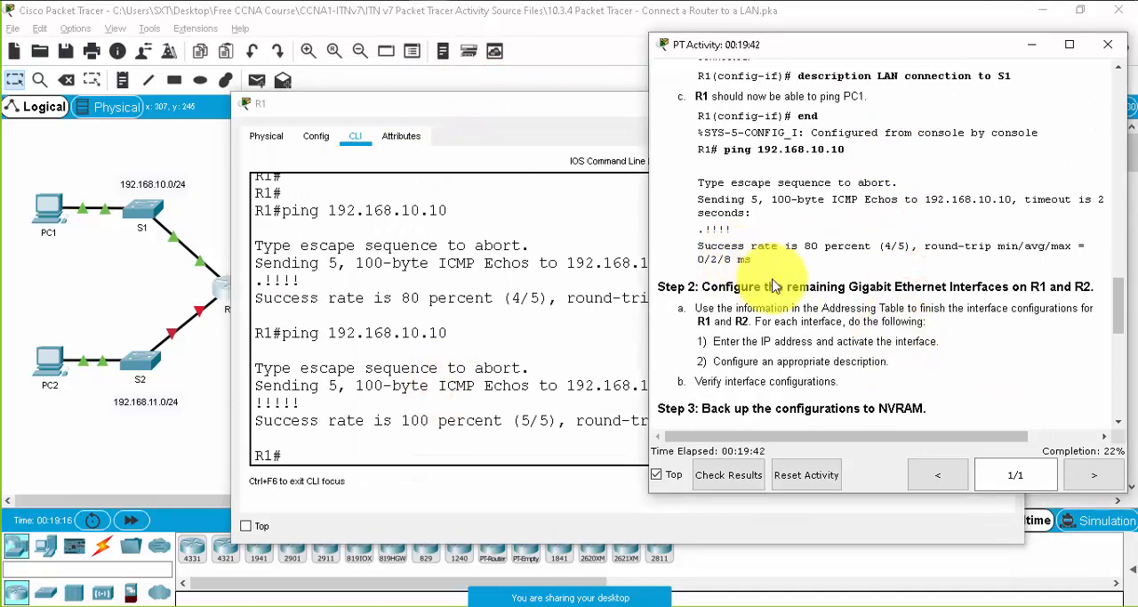
scroll(763, 270, "down", 3)
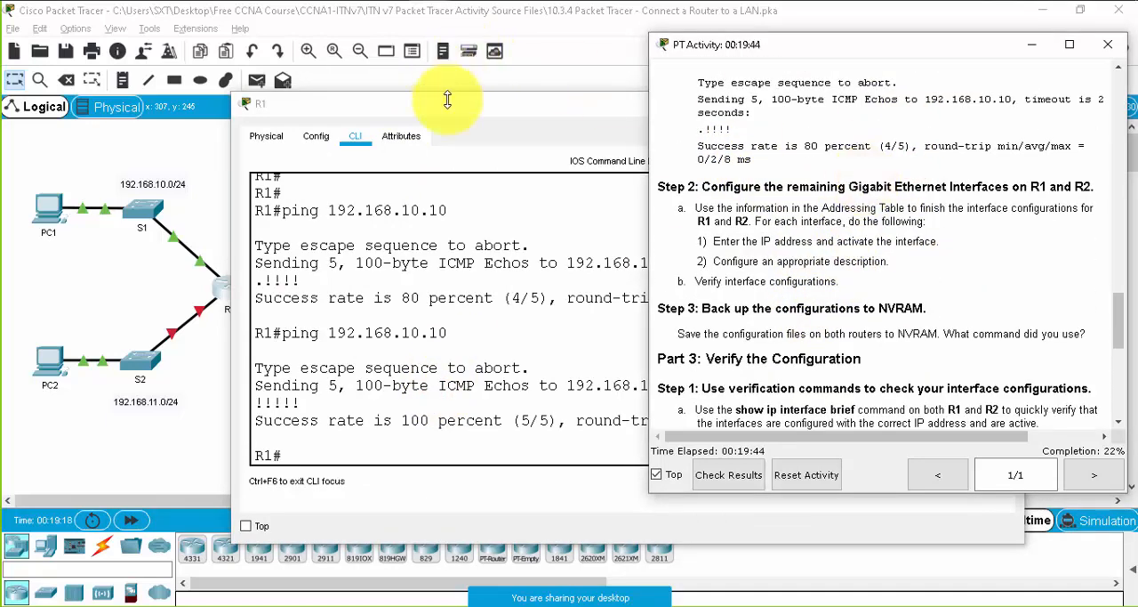
scroll(748, 267, "up", 5)
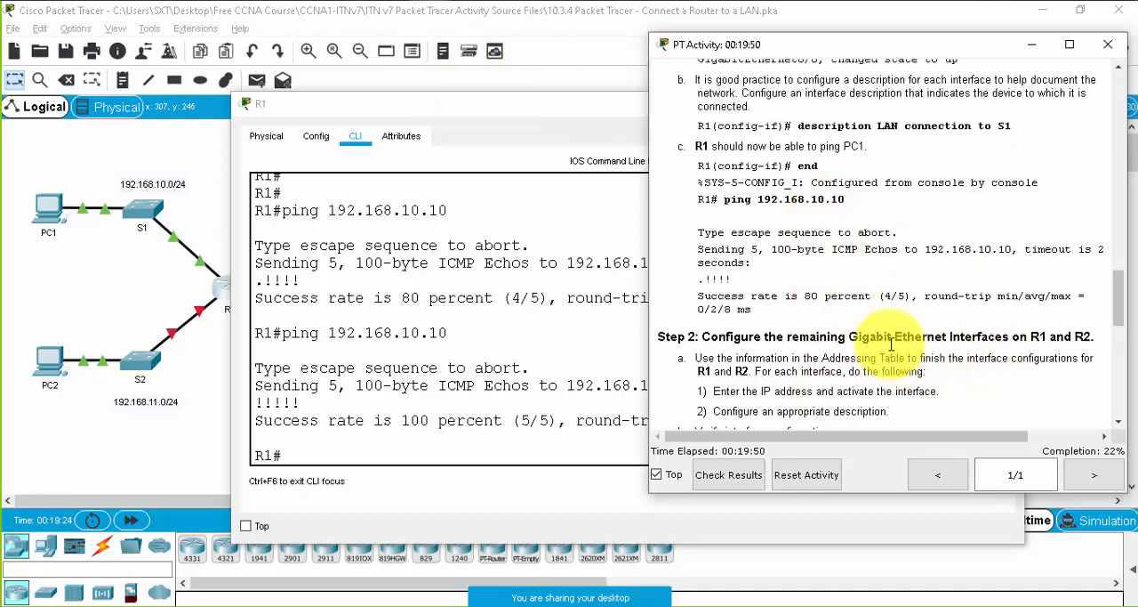
scroll(916, 337, "down", 3)
left_click_drag(457, 106, 195, 60)
scroll(952, 309, "down", 3)
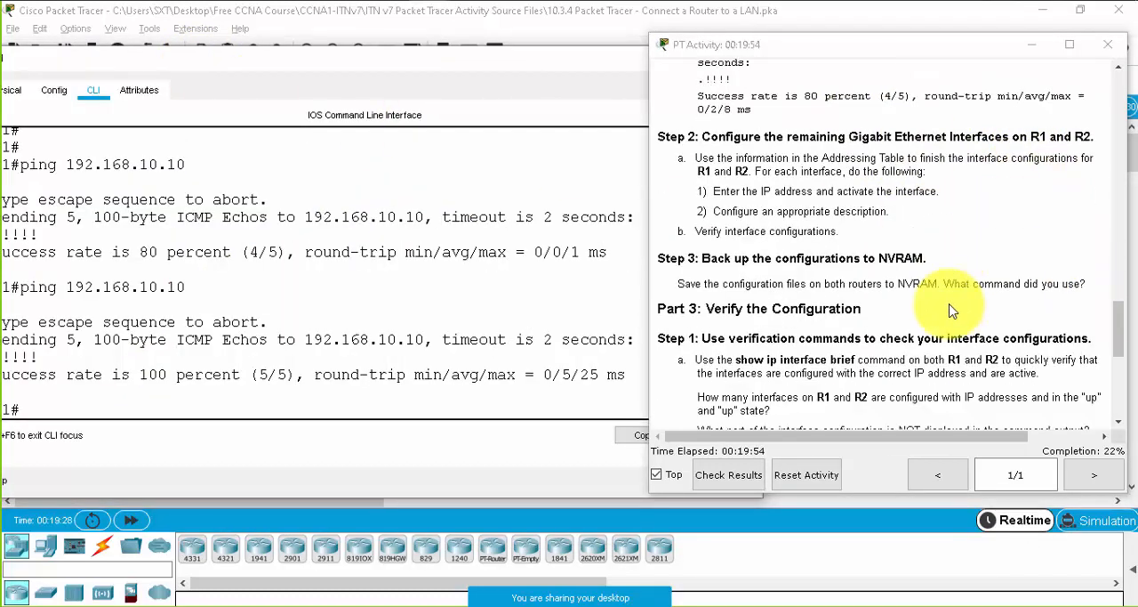
scroll(951, 309, "up", 3)
- Display R1's routing table with the show ip route command
left_click(455, 316)
key("Return")
key("Return")
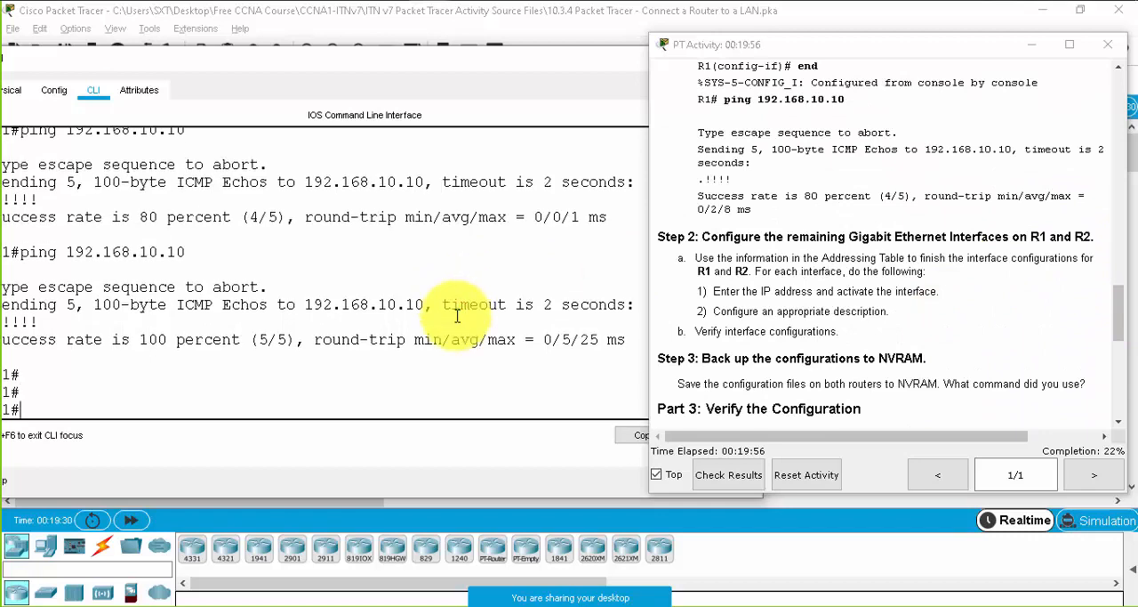
left_click_drag(287, 56, 355, 45)
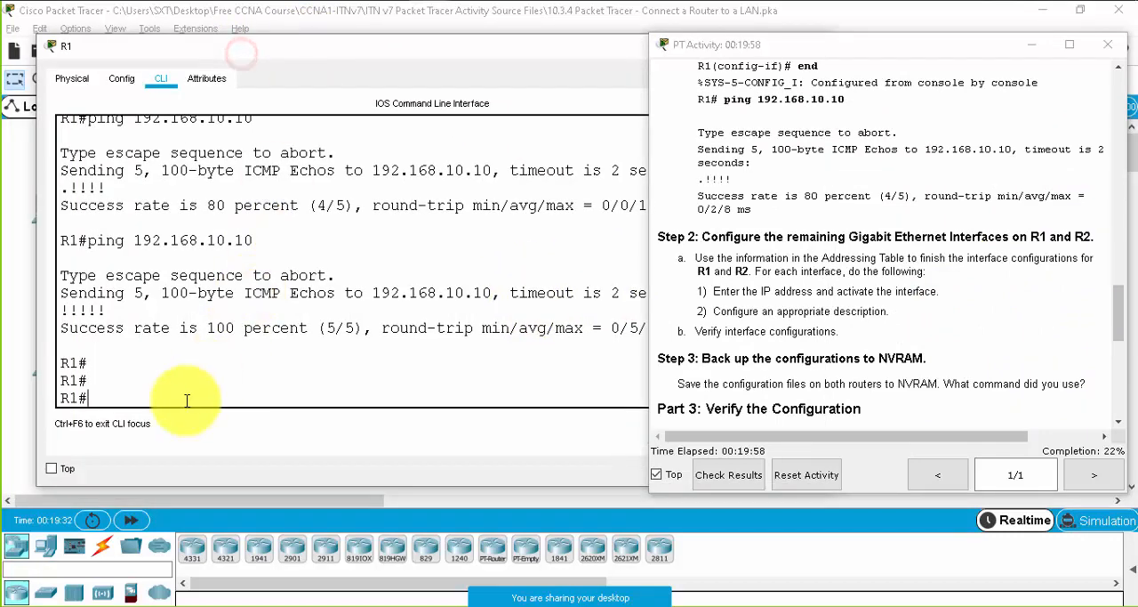
left_click(181, 404)
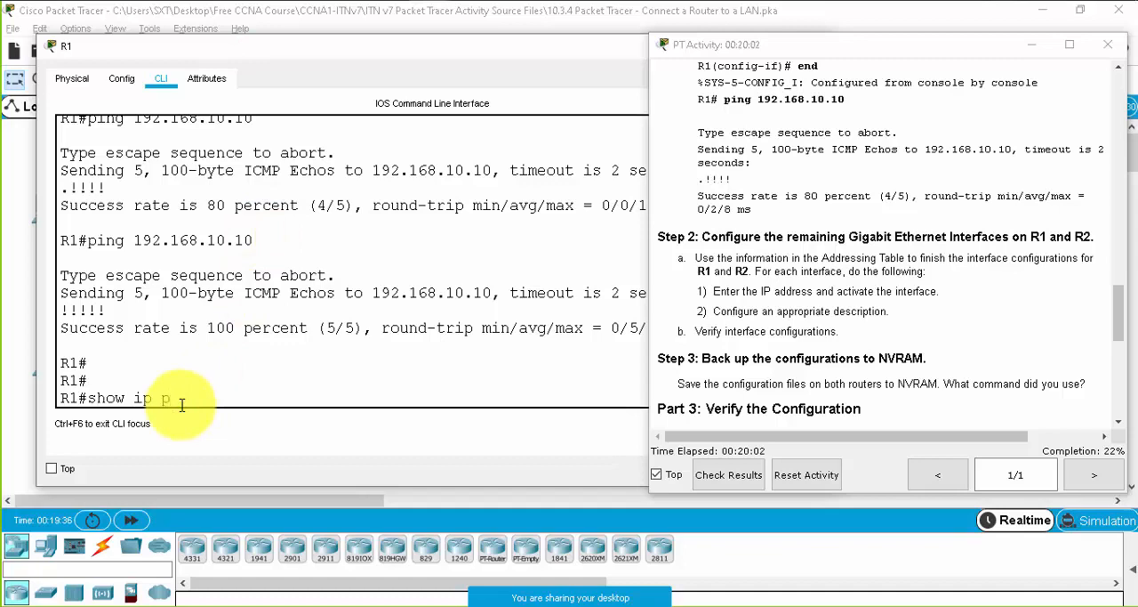
type("show ip rou")
key("Tab")
key("Return")
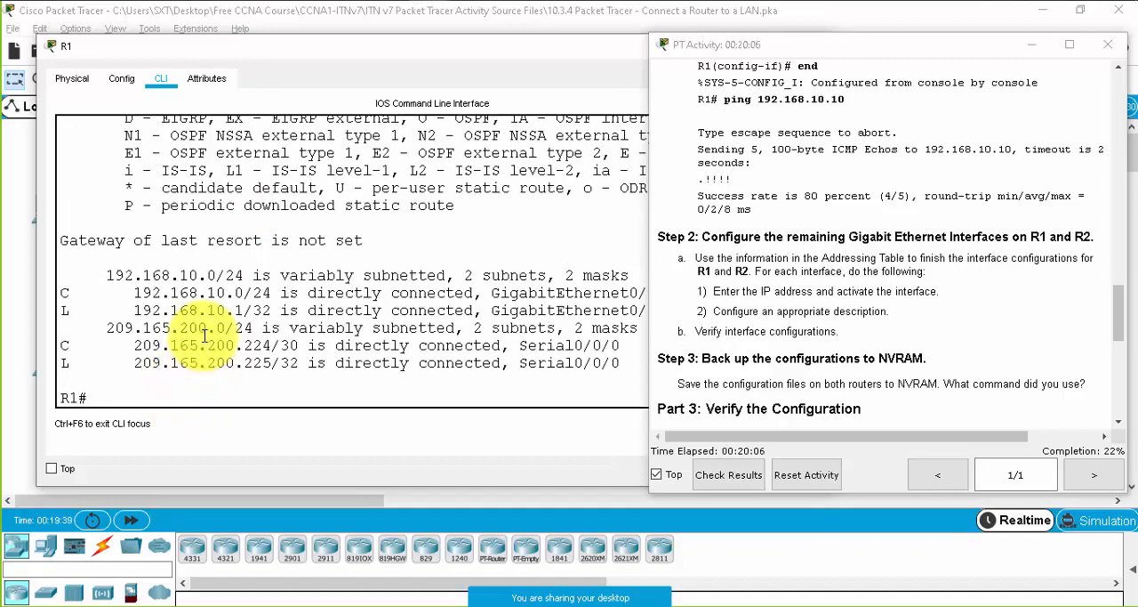
- Examine the connected (C) and local (L) entries in the code legend of R1's routing table
scroll(189, 302, "up", 1)
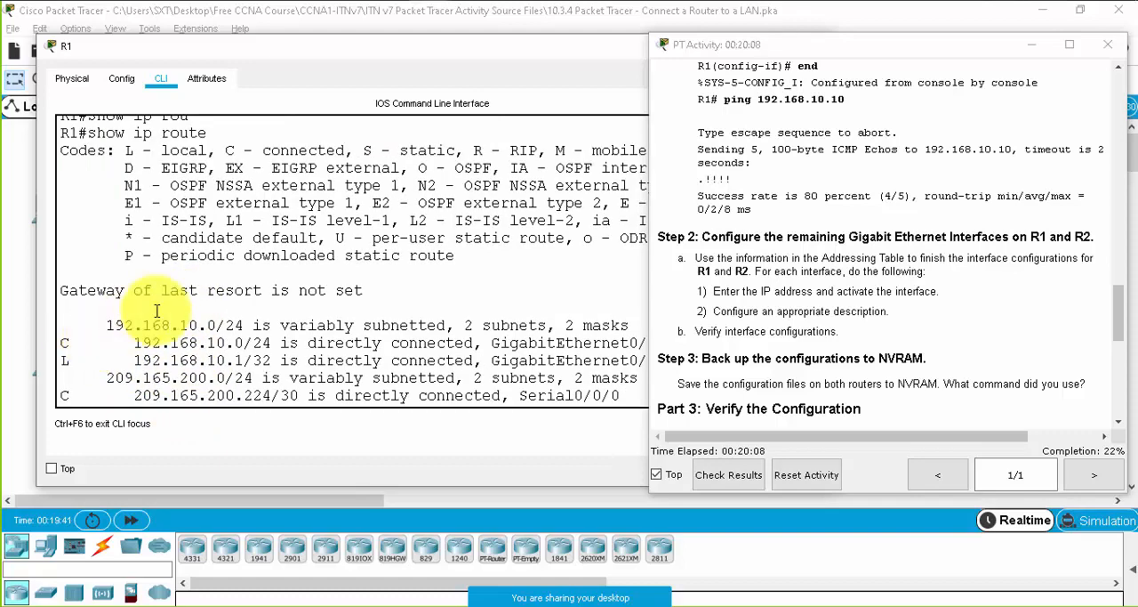
scroll(157, 310, "up", 1)
left_click_drag(225, 200, 339, 197)
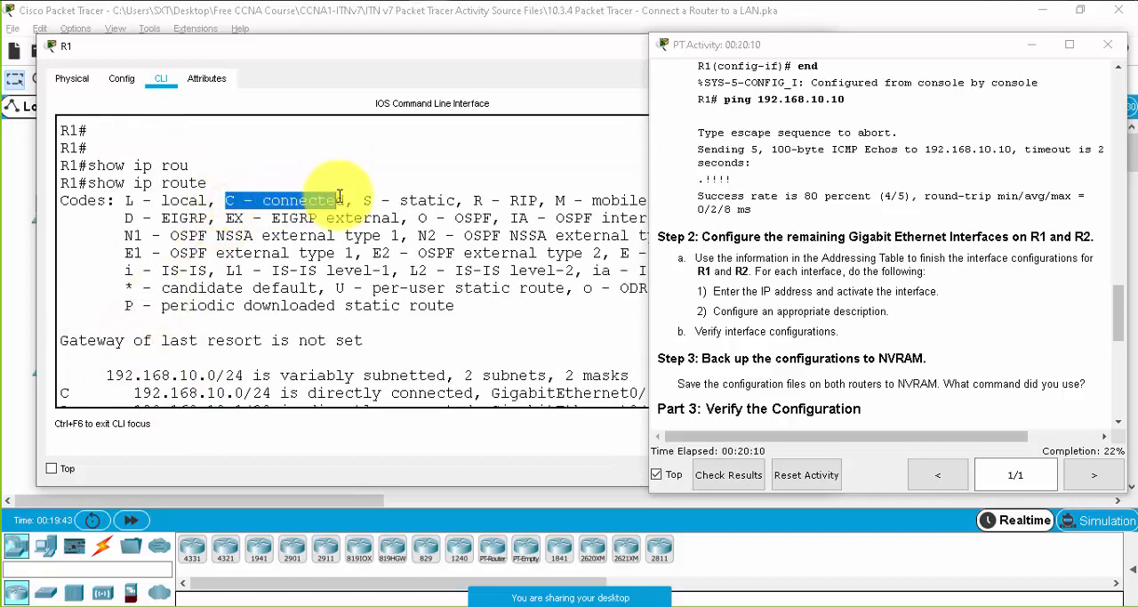
left_click_drag(124, 200, 218, 200)
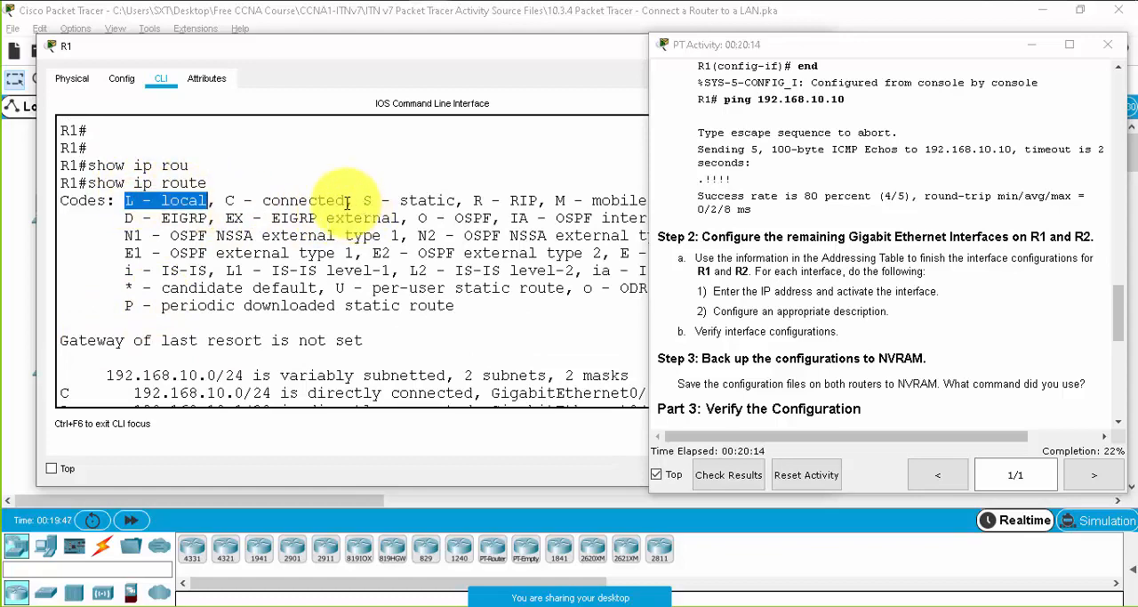
- Examine the connected and local routes in R1's routing table and the GigabitEthernet and Serial interfaces they use
scroll(151, 324, "down", 2)
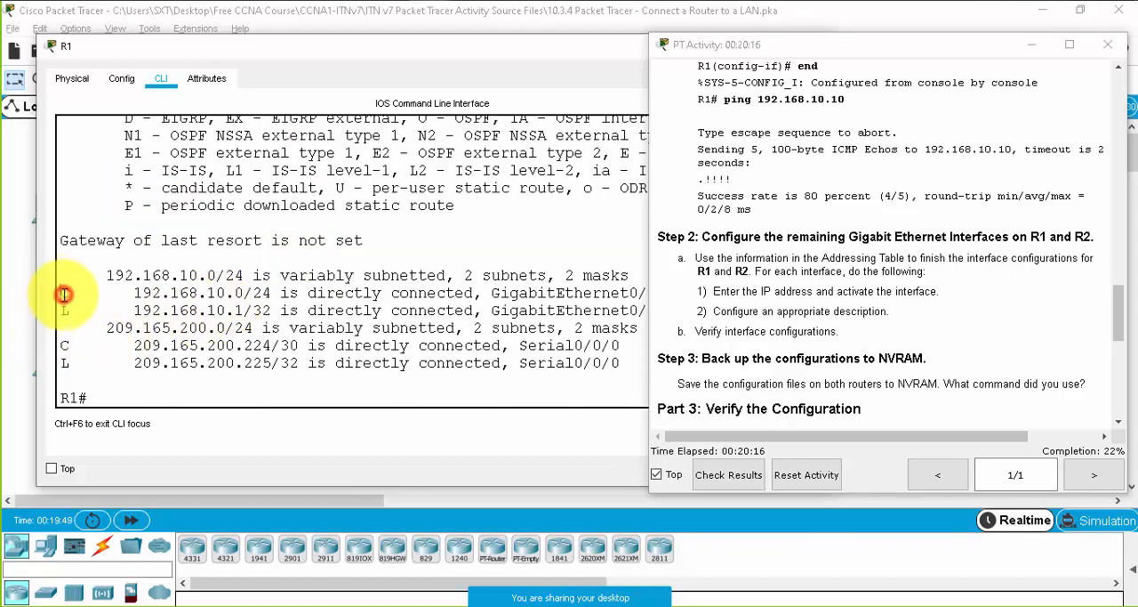
left_click_drag(63, 294, 554, 310)
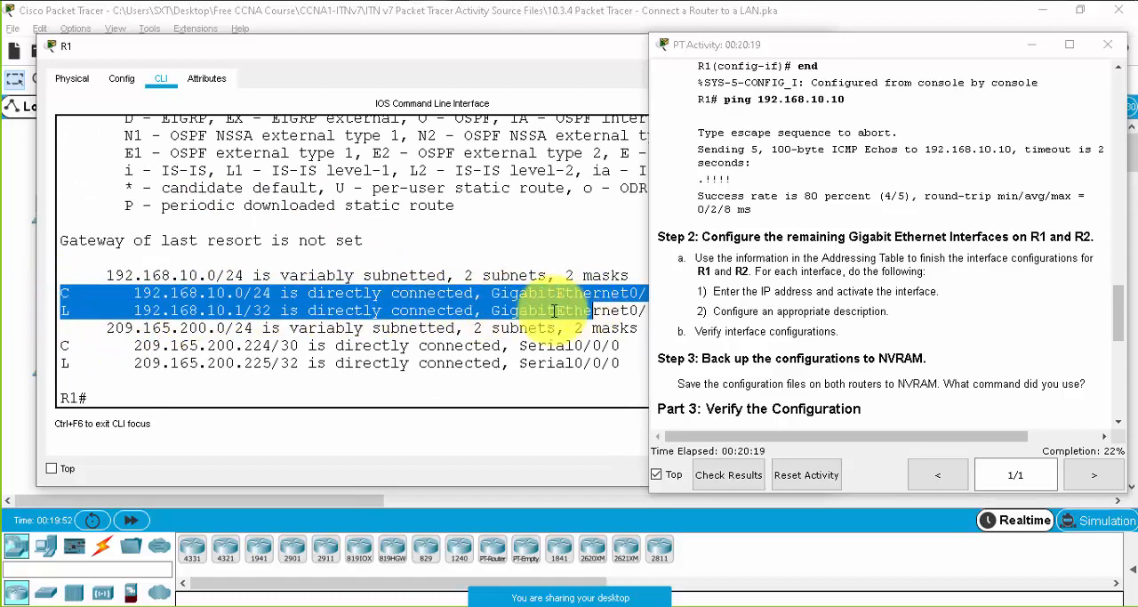
left_click(70, 295)
left_click_drag(67, 292, 295, 298)
left_click(55, 342)
left_click_drag(55, 345, 301, 343)
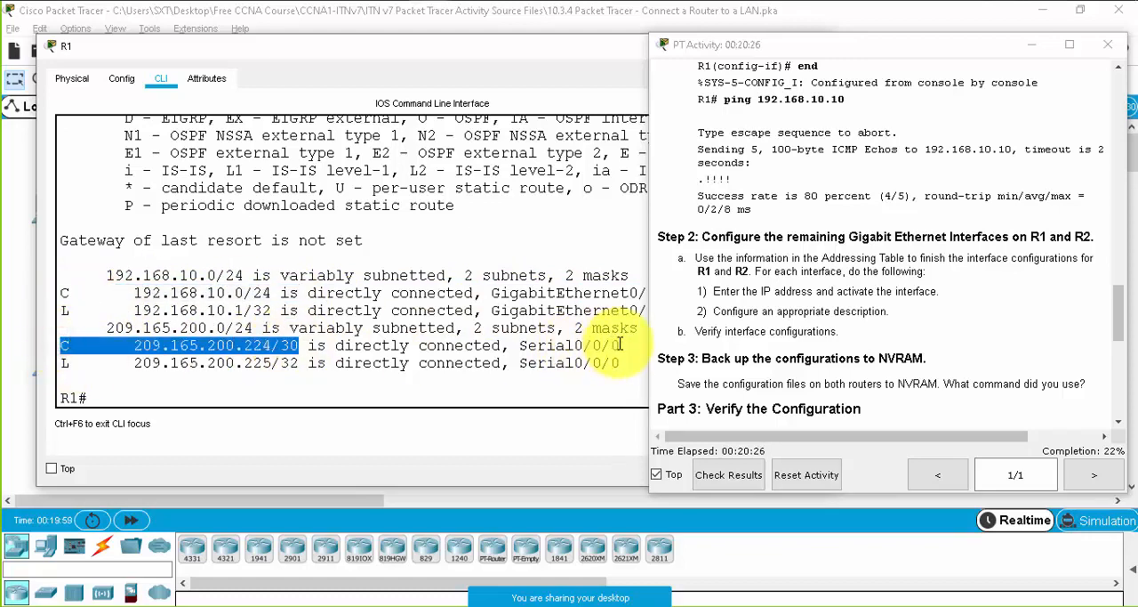
left_click_drag(621, 345, 528, 347)
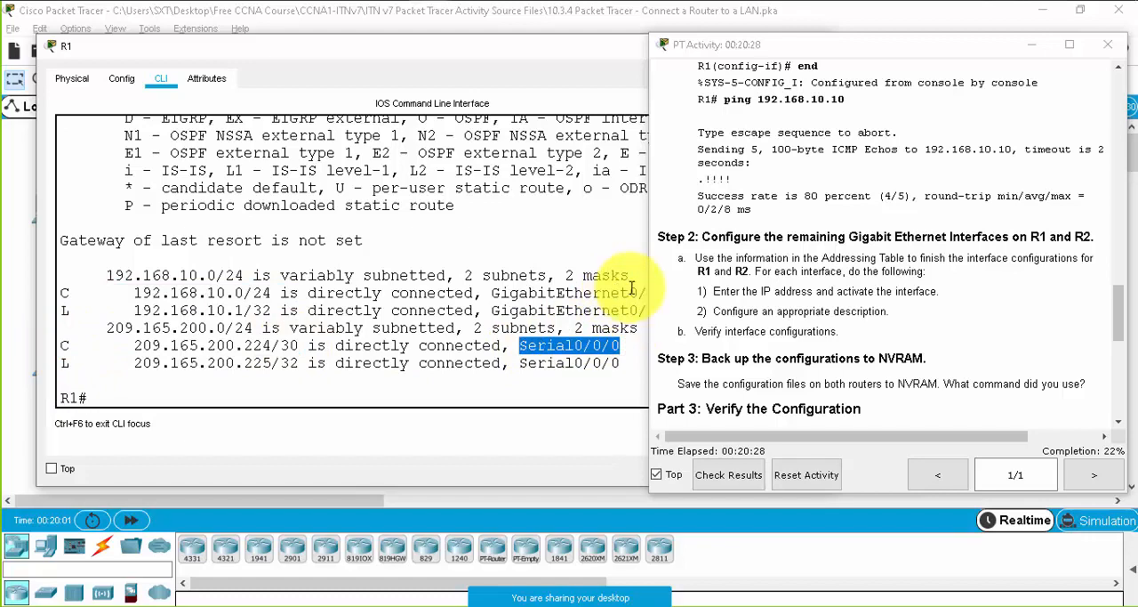
left_click_drag(630, 293, 491, 286)
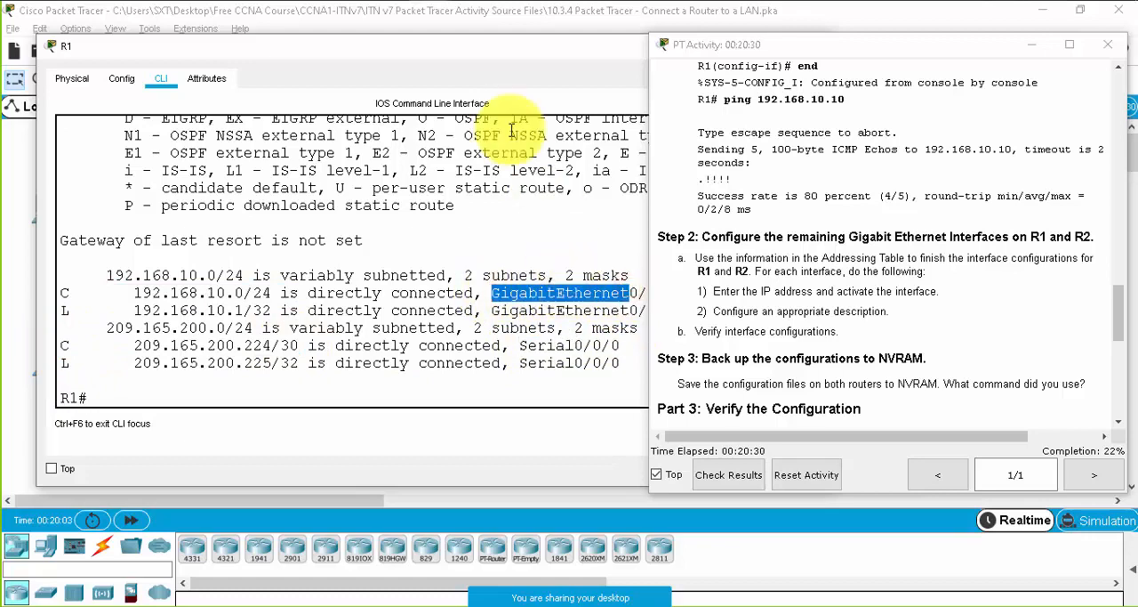
- Compare R1's directly connected routes with the links around R1 in the topology
left_click_drag(441, 51, 788, 145)
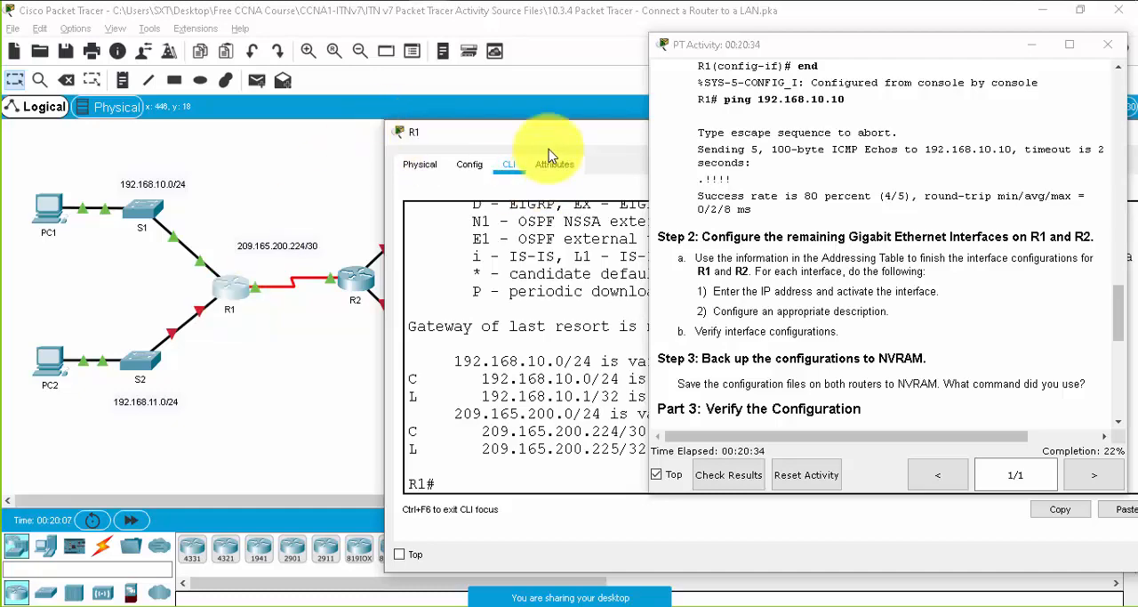
left_click_drag(533, 133, 165, 46)
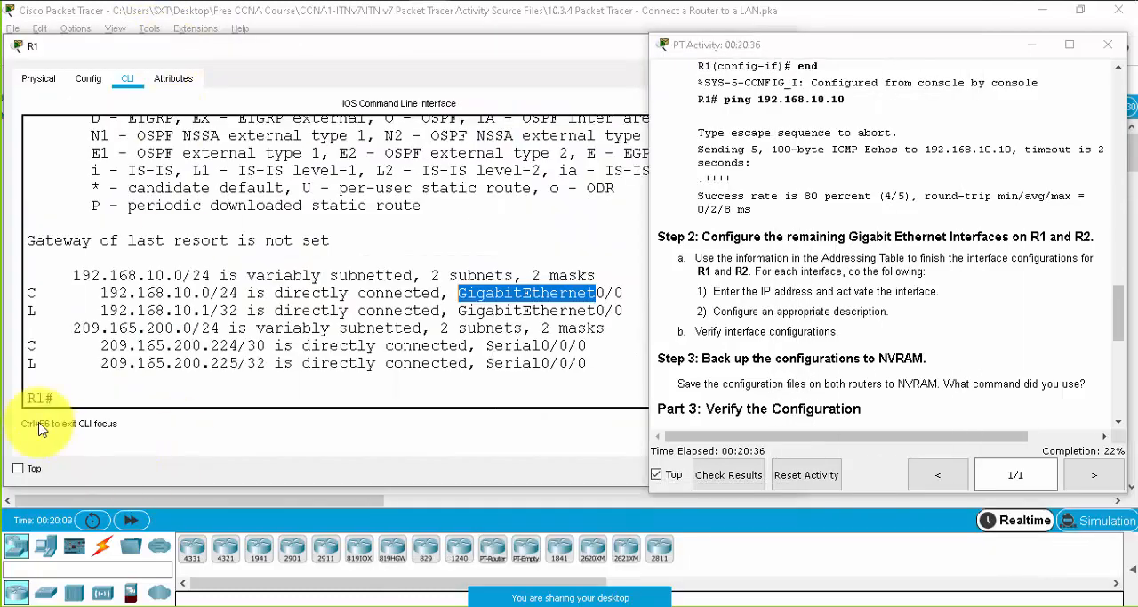
triple_click(34, 299)
double_click(42, 350)
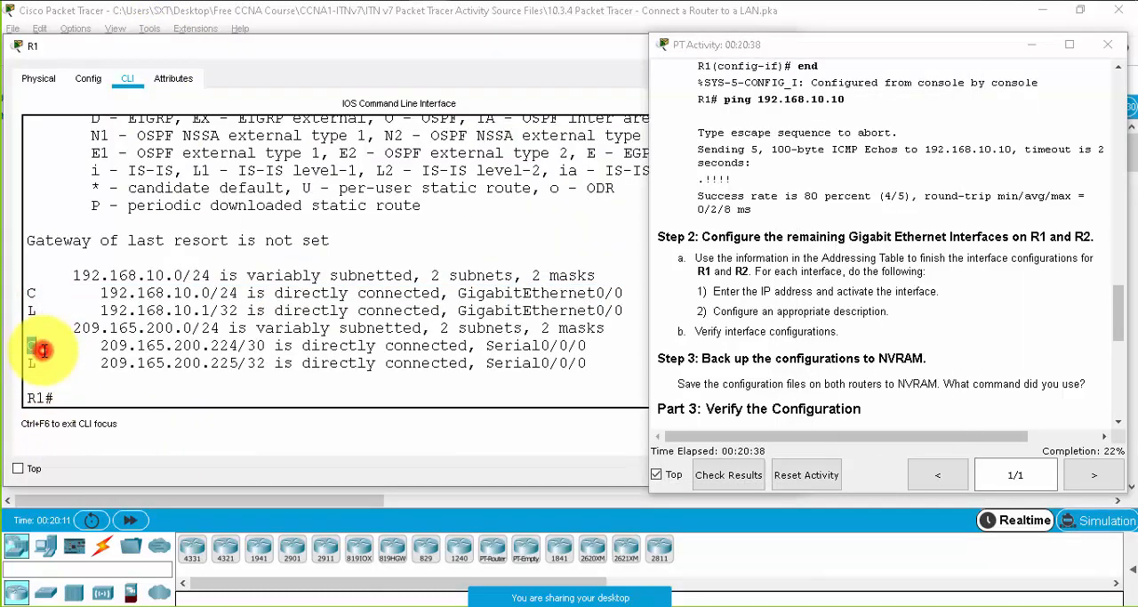
- Display R1's interface summary with show ip int br and check the entry for GigabitEthernet0/1
left_click(220, 400)
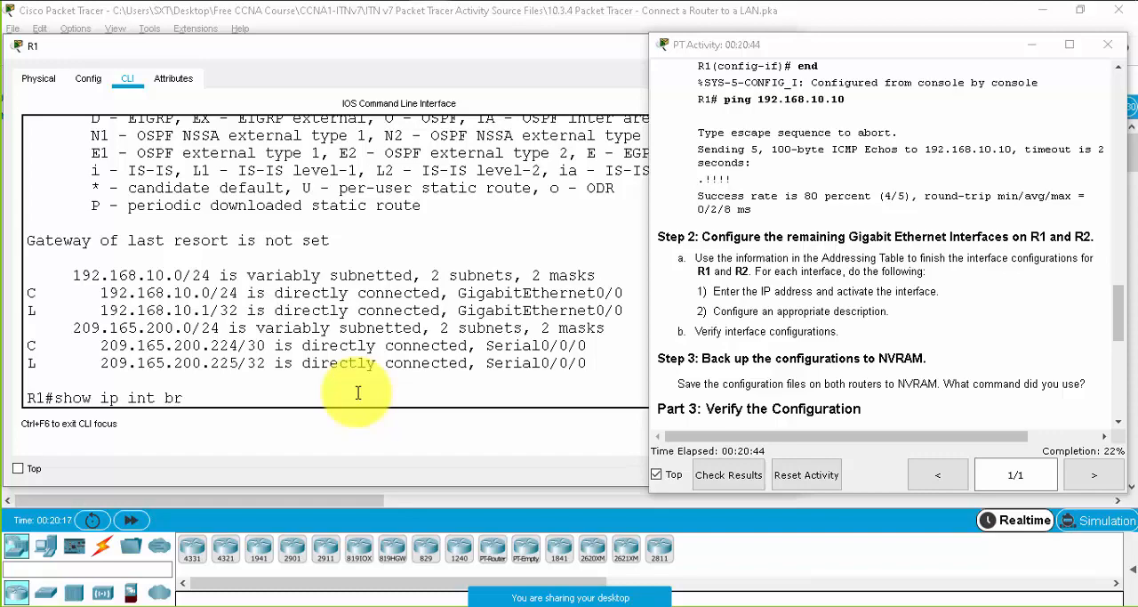
key("Return")
left_click_drag(165, 258, 193, 258)
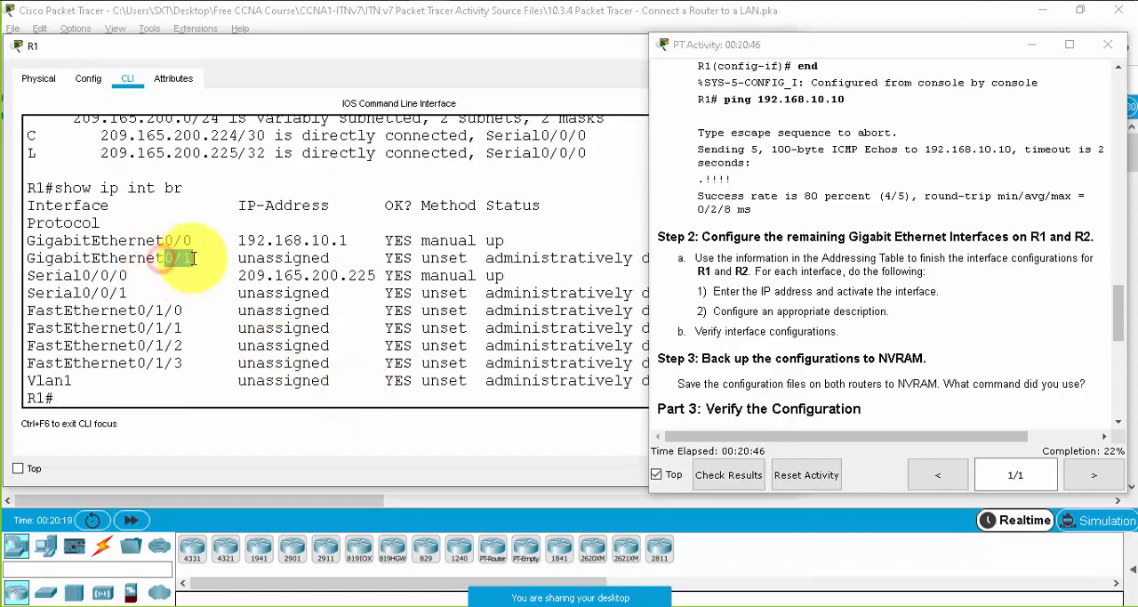
- Look up the IP addresses of R1's G0/0 and G0/1 interfaces in the activity's Addressing Table
scroll(1044, 303, "up", 10)
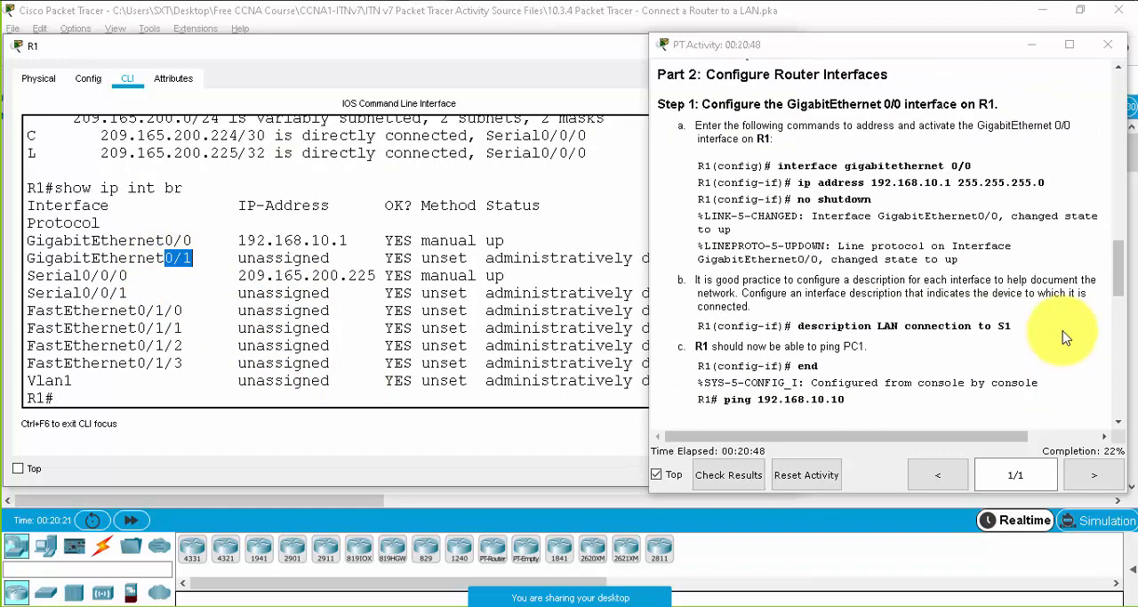
scroll(973, 225, "up", 10)
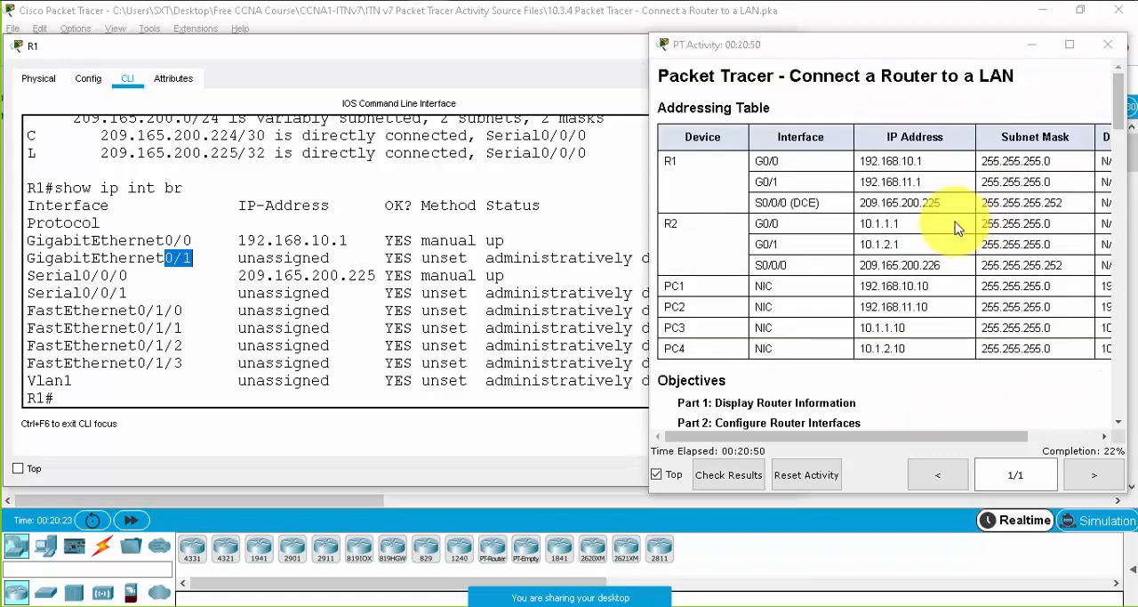
double_click(898, 158)
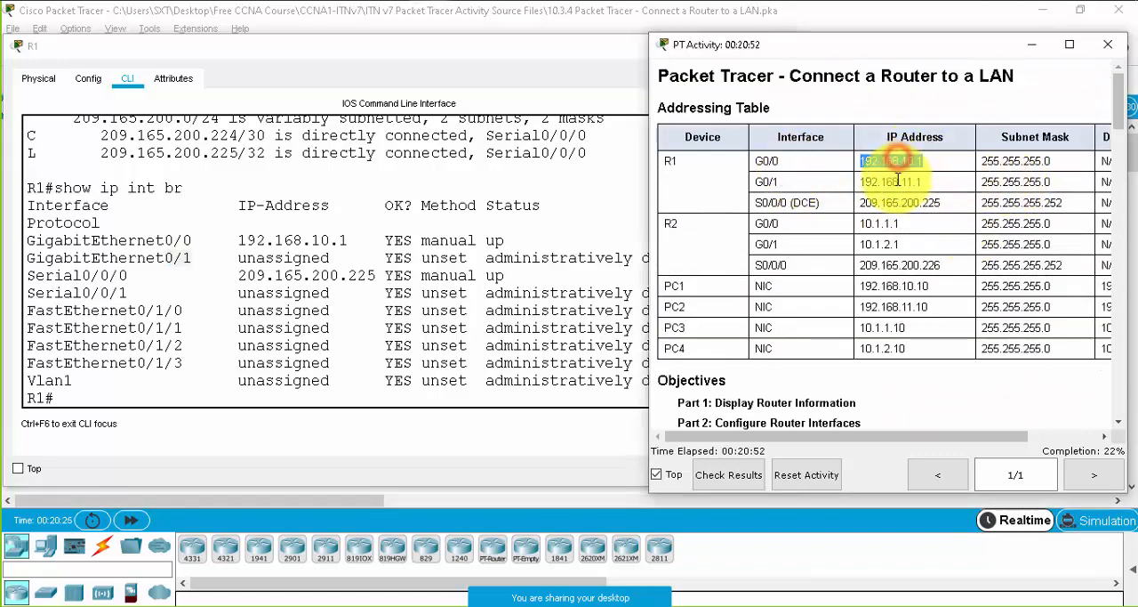
double_click(897, 180)
- Enter global configuration mode on R1 and open interface configuration for gigabitEthernet 0/1
left_click(209, 367)
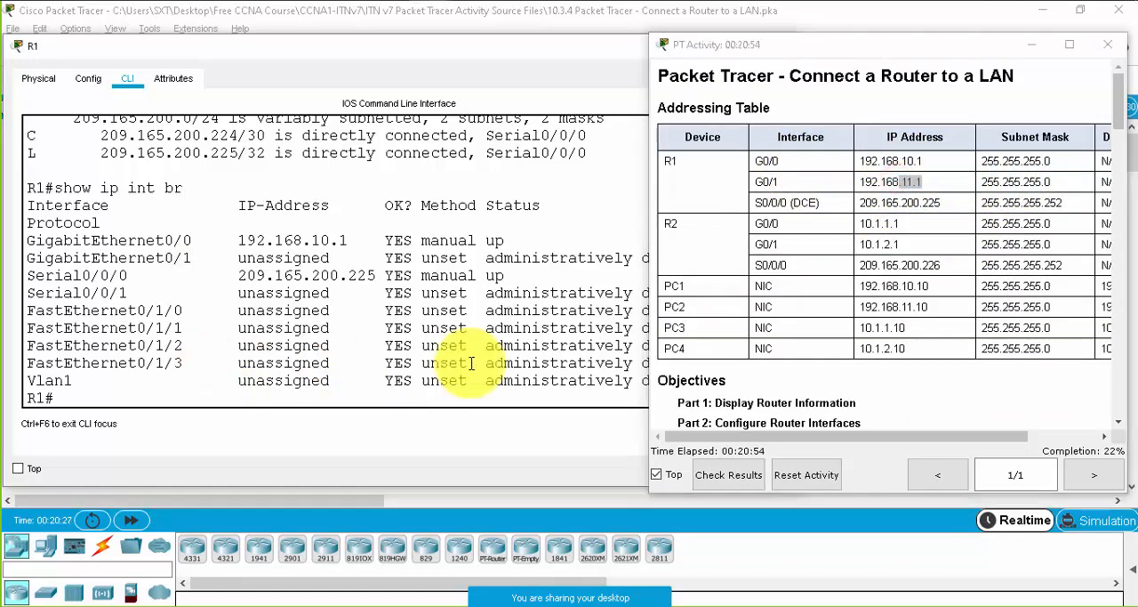
type("conf t")
key("Return")
type("in")
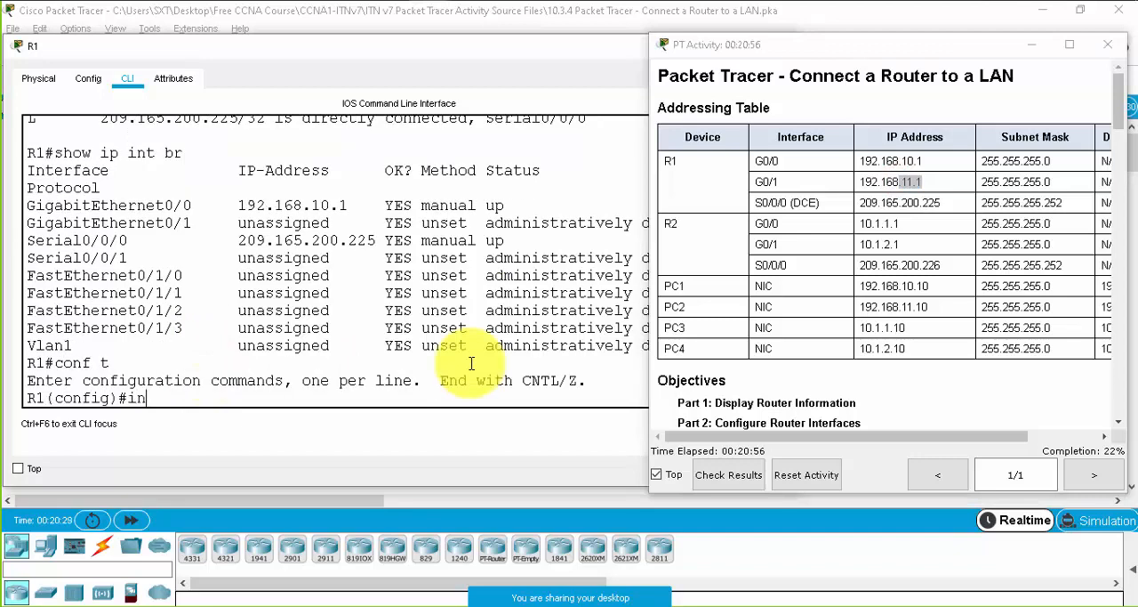
key("Tab")
type("g")
key("Tab")
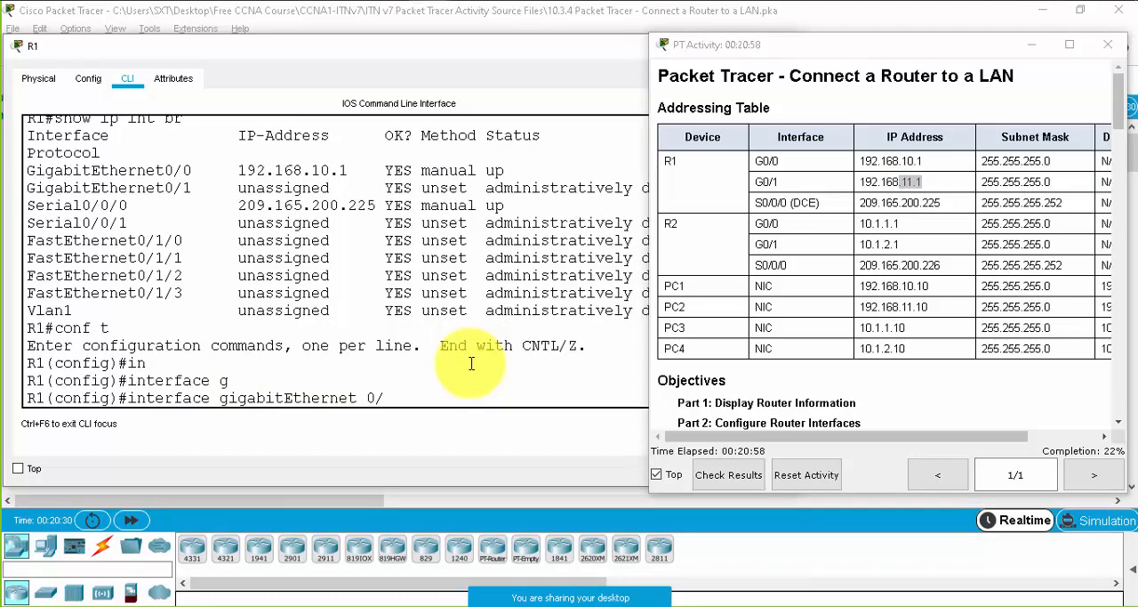
type("0/1")
key("Return")
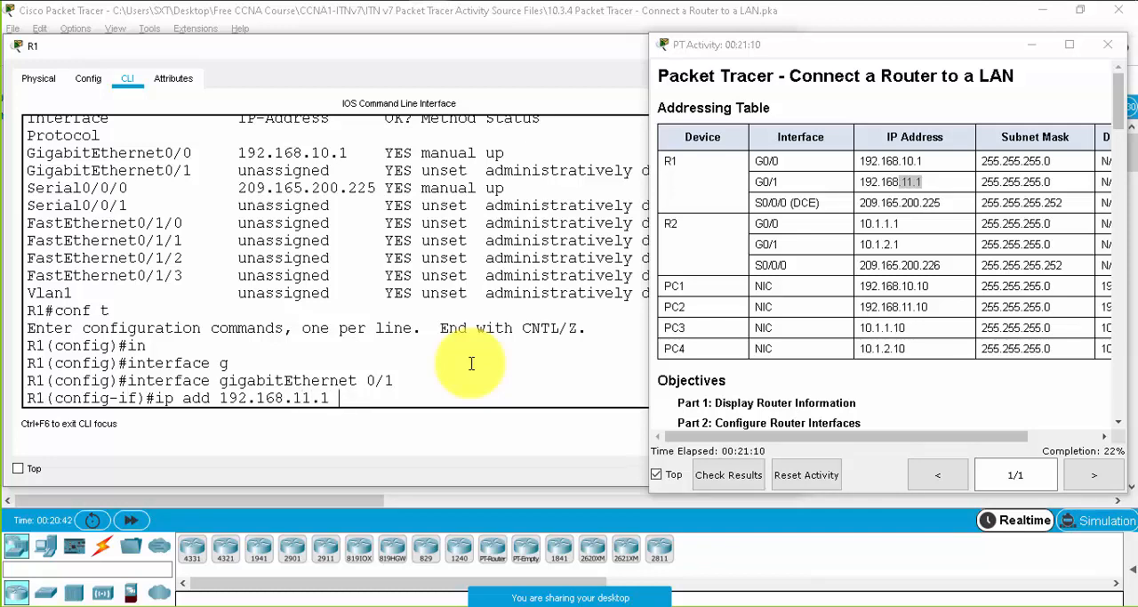
- Assign IP address 192.168.11.1 with subnet mask 255.255.255.0 to R1's GigabitEthernet 0/1 interface
type("255.255.255.")
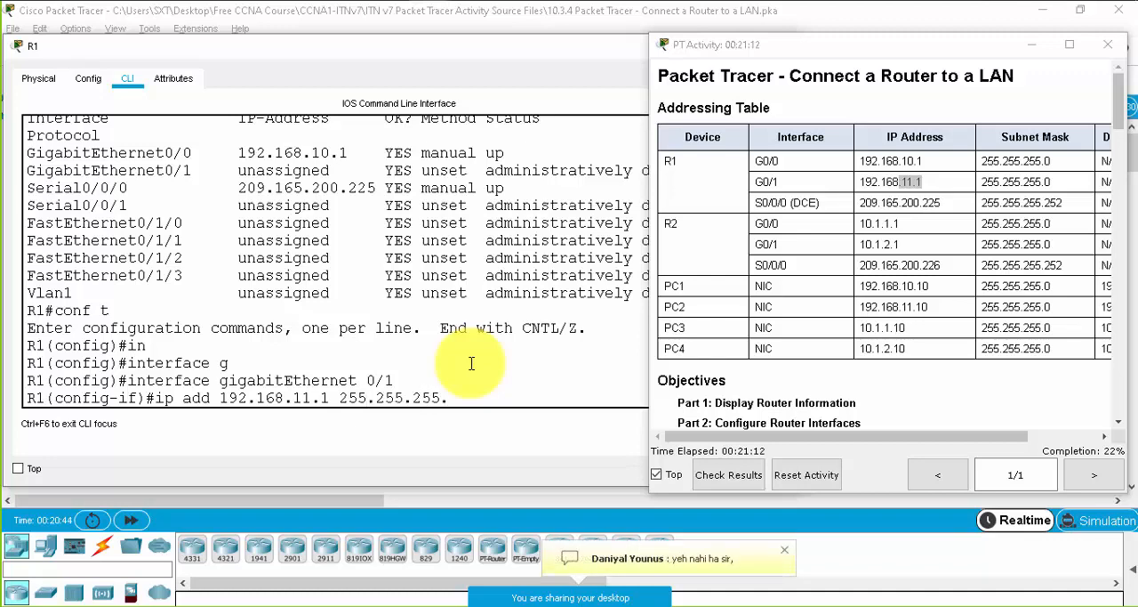
type("0")
key("Return")
- Set the description of R1's GigabitEthernet 0/1 to "LAN connection to S2" and activate the interface with no shutdown
type("des")
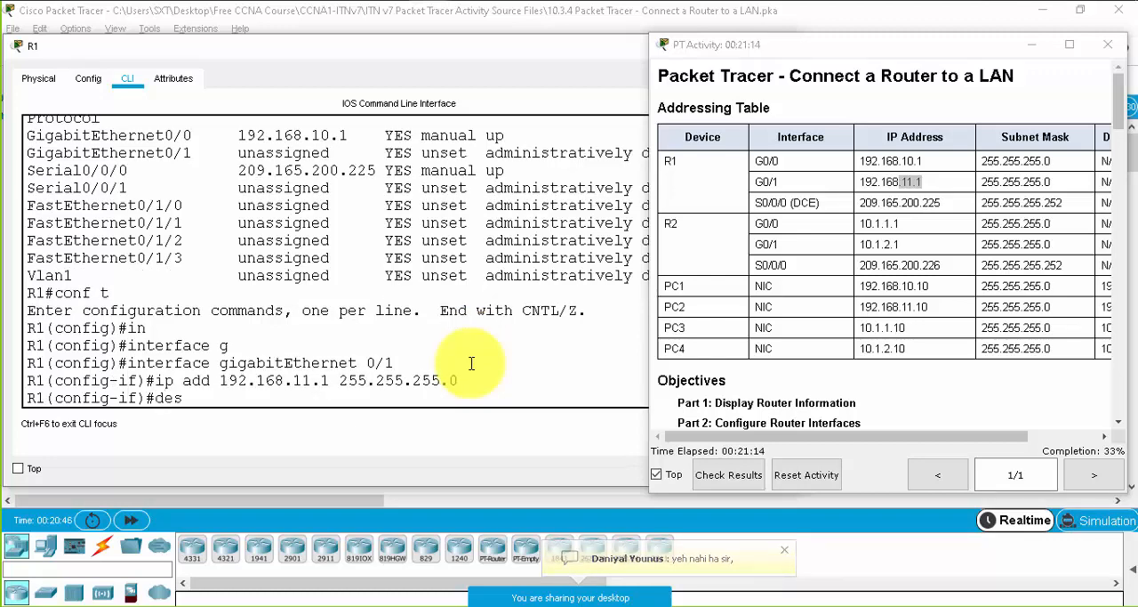
key("Tab")
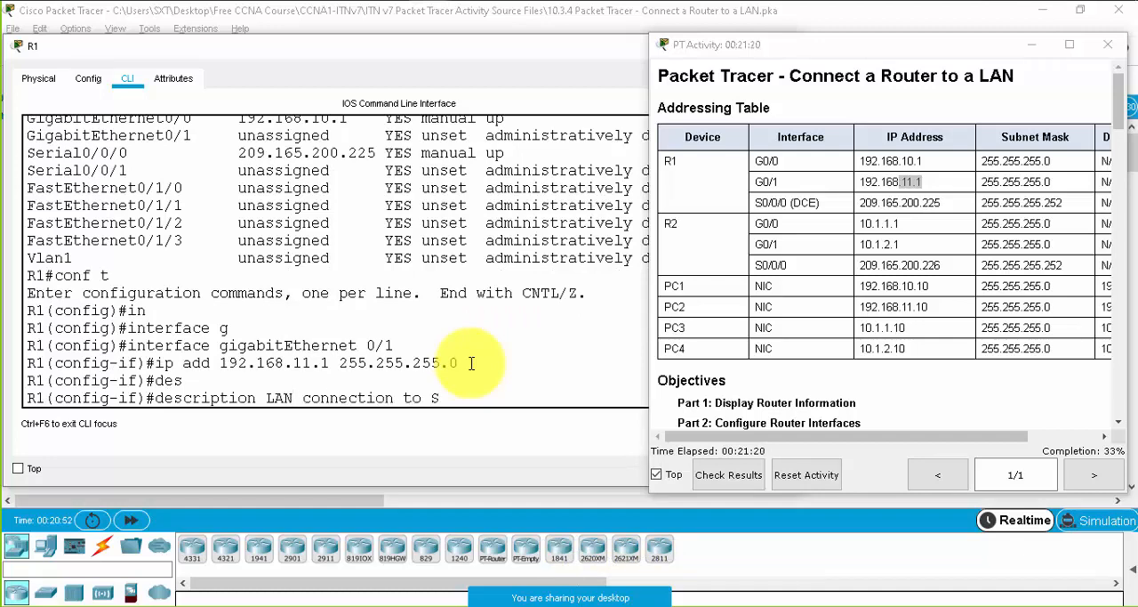
key("Return")
type("no sh")
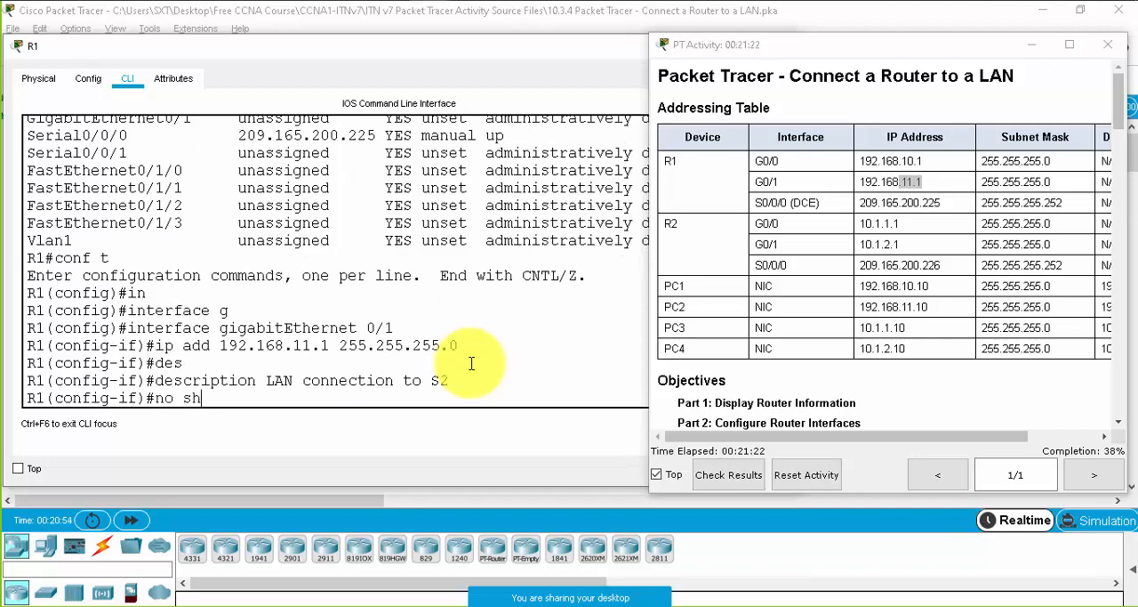
type("u")
key("Return")
key("Return")
key("Return")
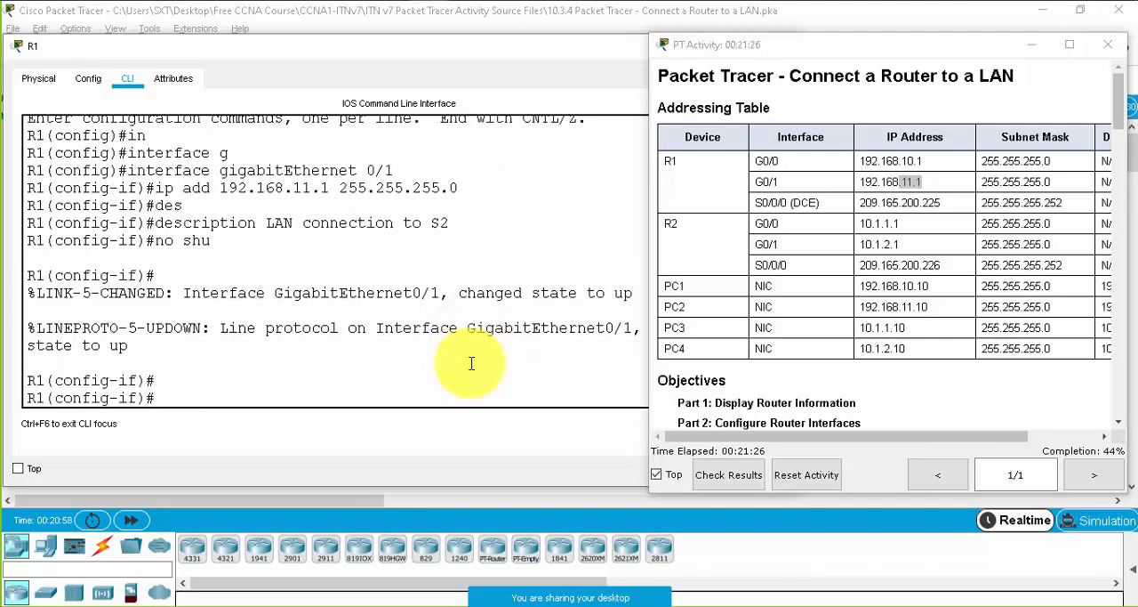
- Return R1 to privileged EXEC mode and save its running-config to startup-config under the default filename
key("ctrl+z")
key("Return")
type("en")
key("BackSpace")
key("BackSpace")
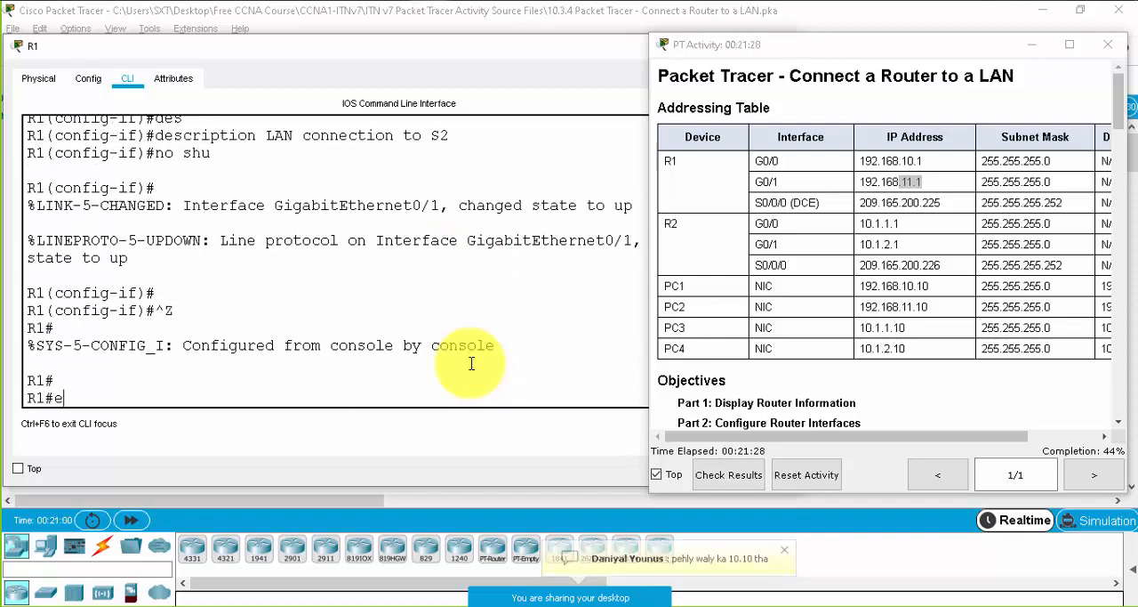
type("copy run")
key("Tab")
type("st")
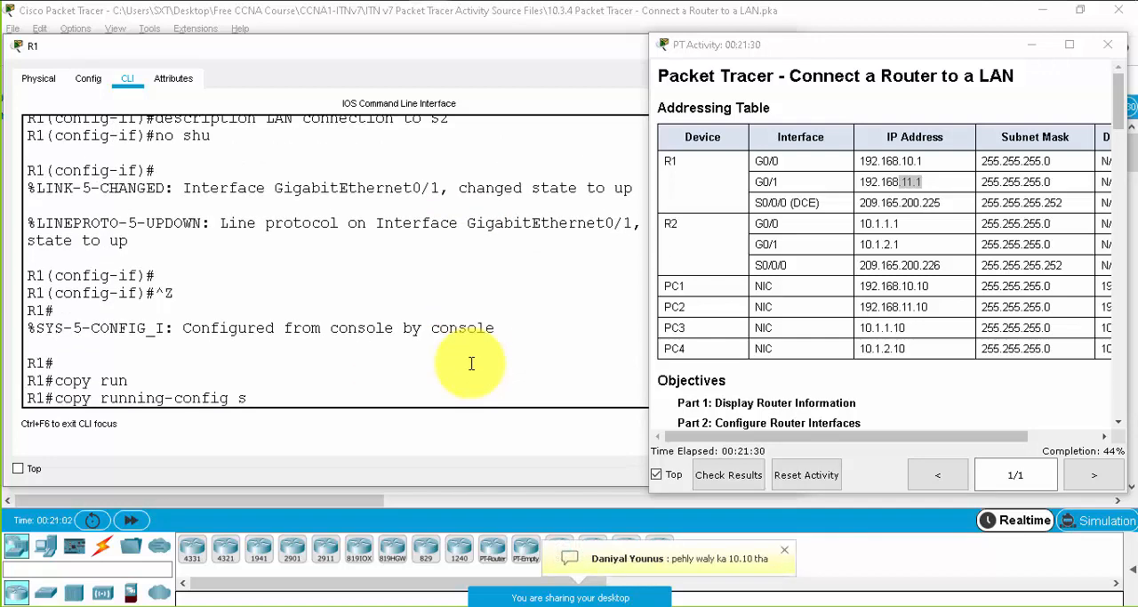
key("Tab")
key("Return")
key("Return")
key("Return")
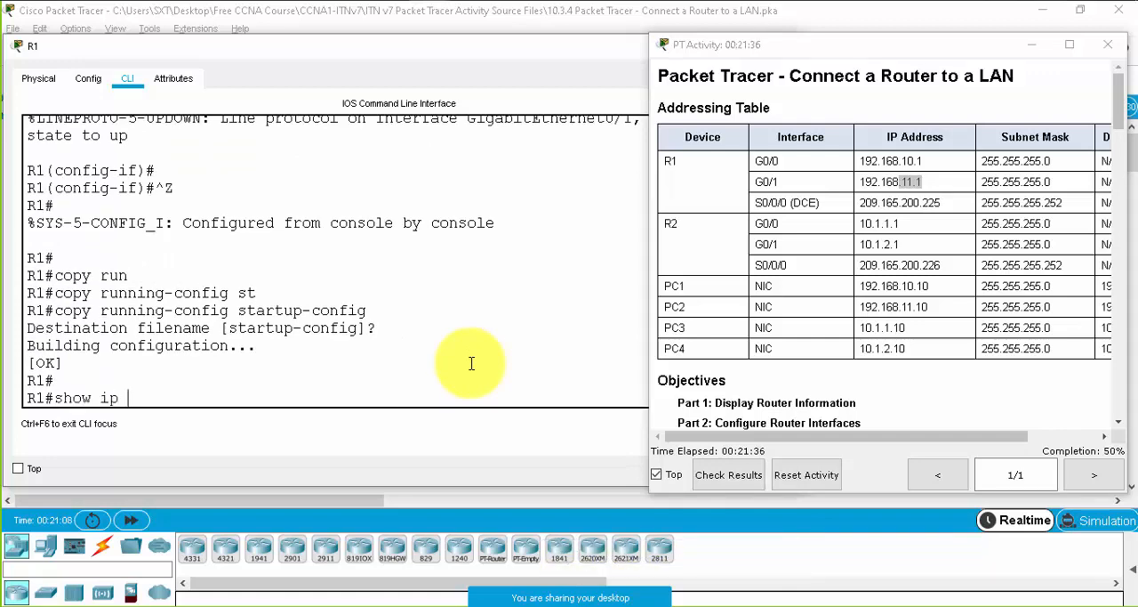
- Display R1's updated routing table with the show ip route command
type("show ip rou")
key("Tab")
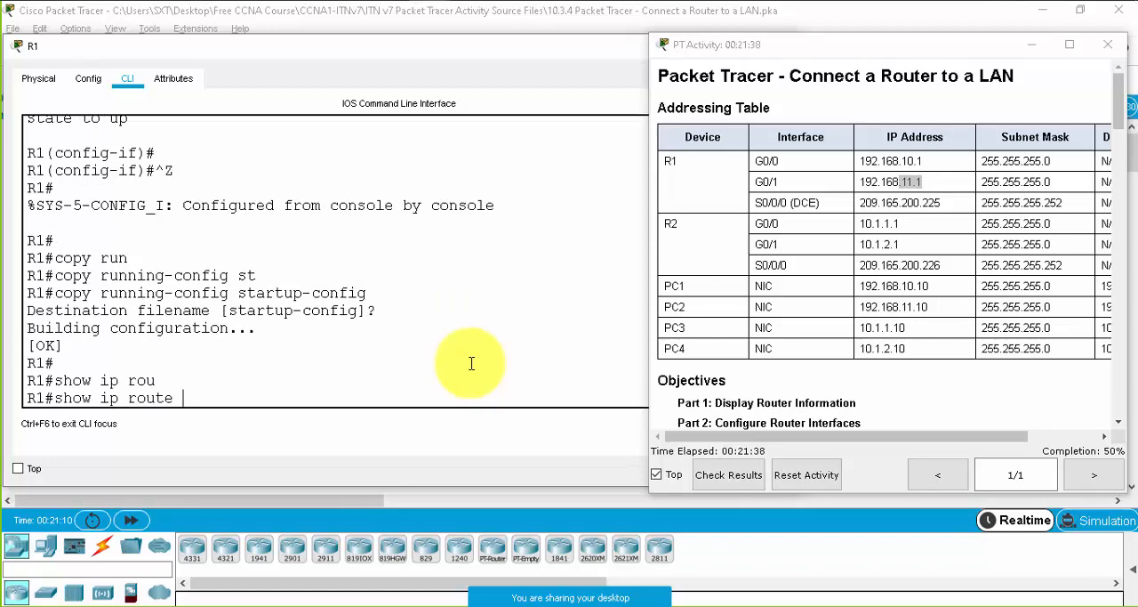
key("Return")
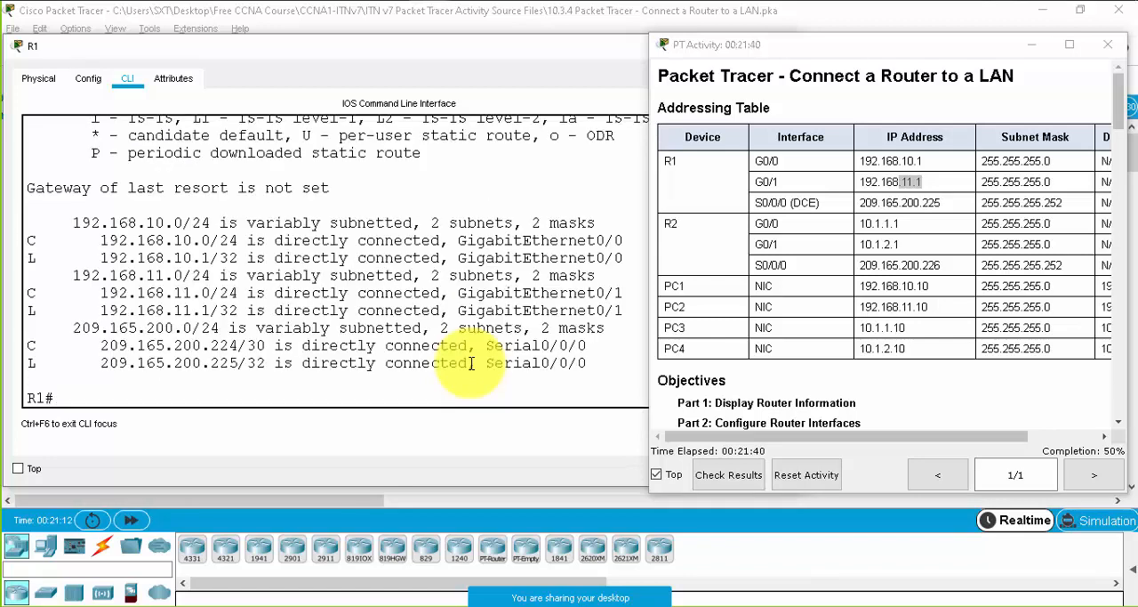
- Examine the connected (C) routes in R1's routing table for Serial0/0/0, GigabitEthernet0/1 and GigabitEthernet0/0
triple_click(35, 240)
double_click(32, 293)
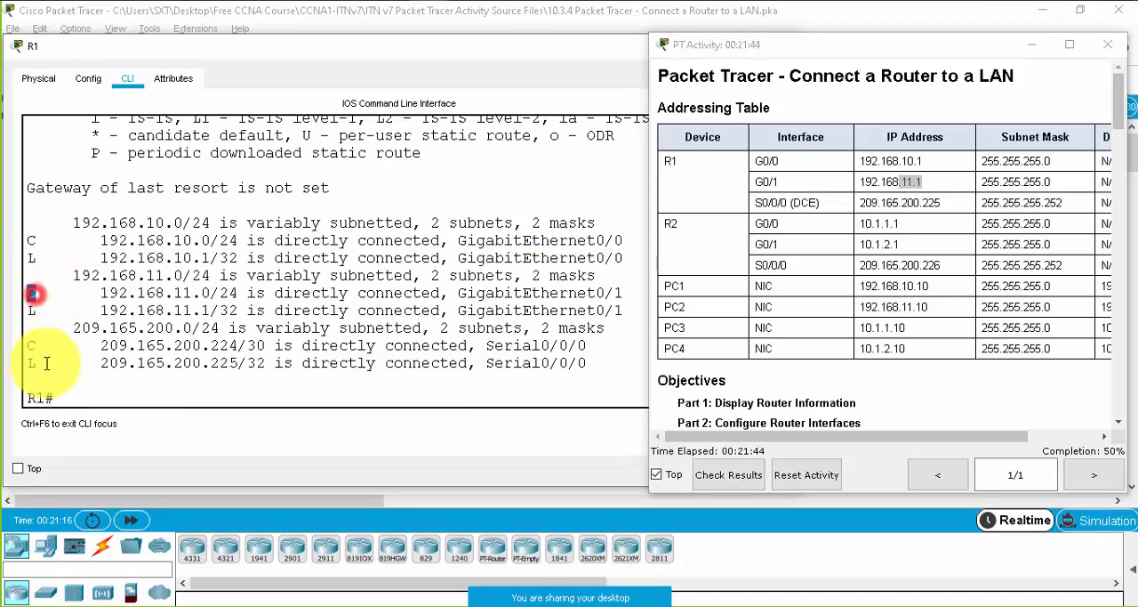
triple_click(31, 347)
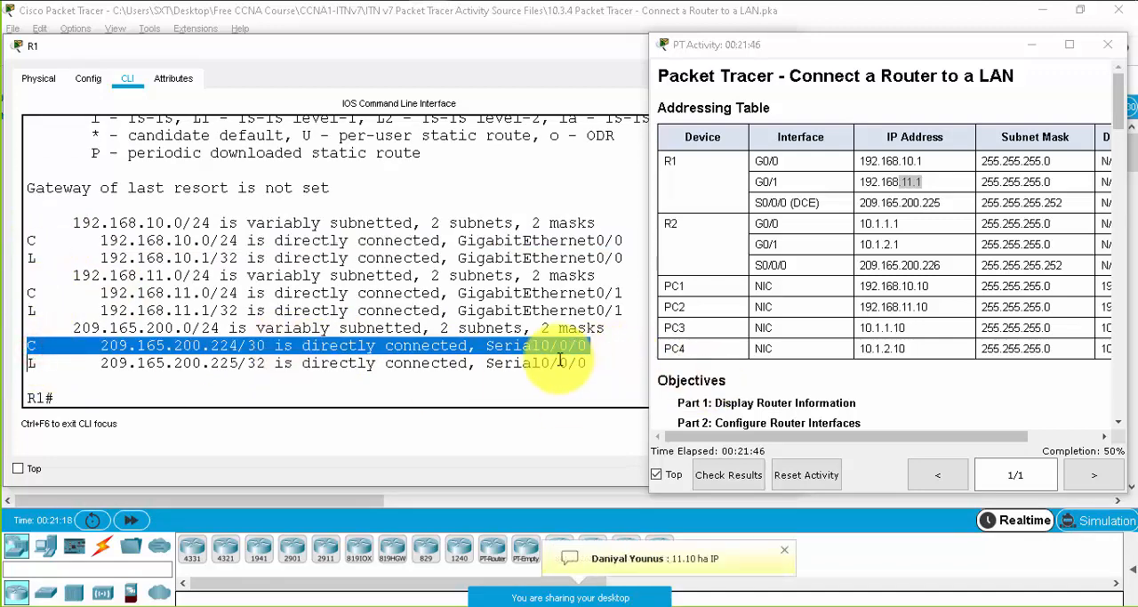
left_click_drag(488, 346, 596, 346)
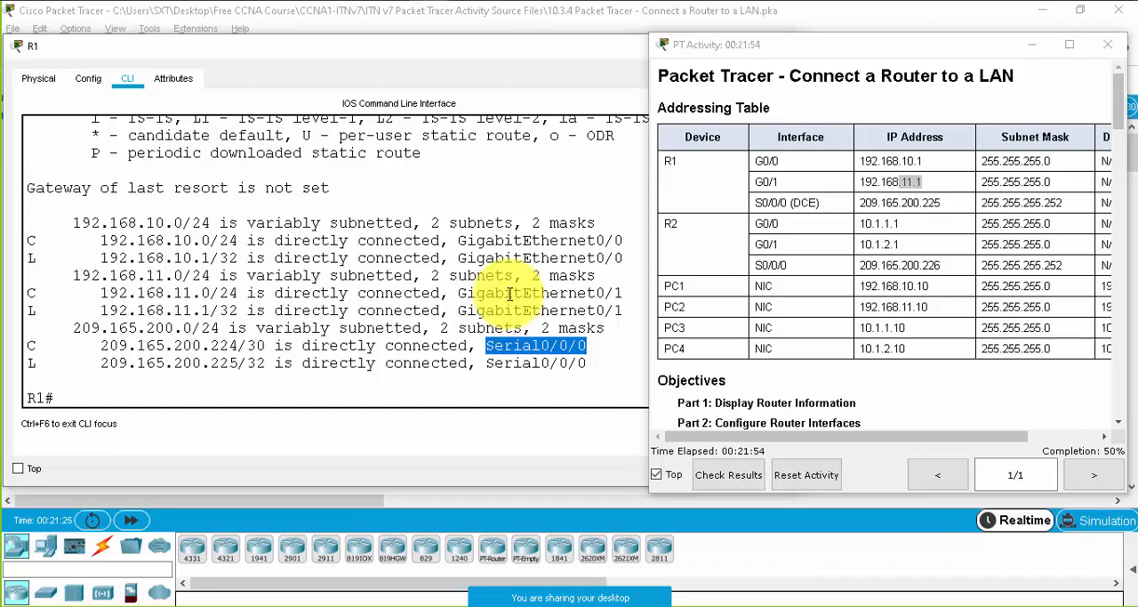
triple_click(578, 293)
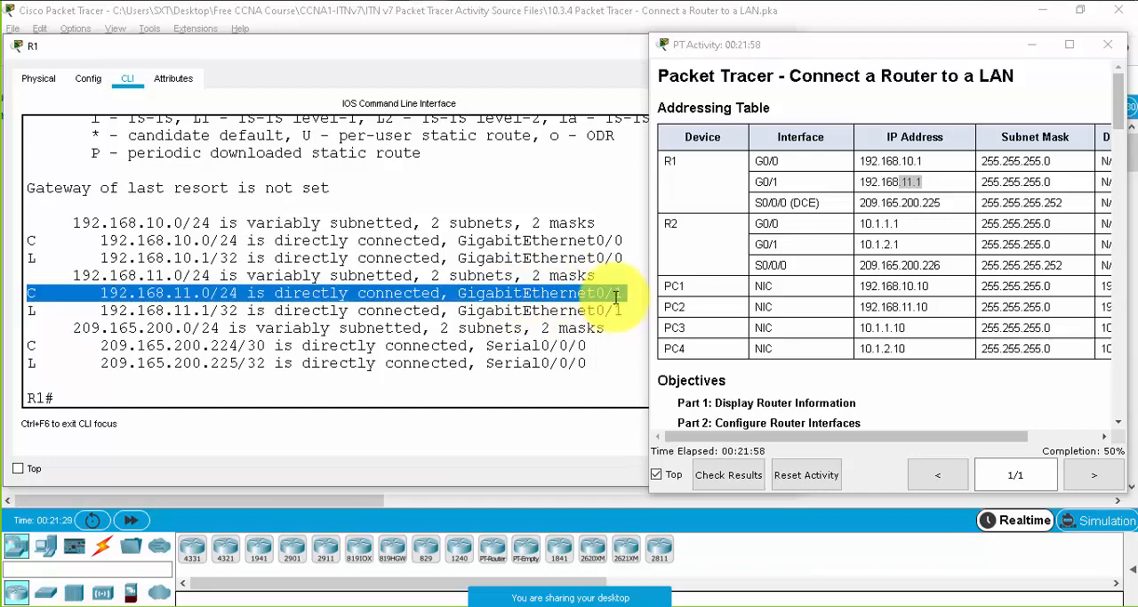
left_click(598, 249)
triple_click(598, 246)
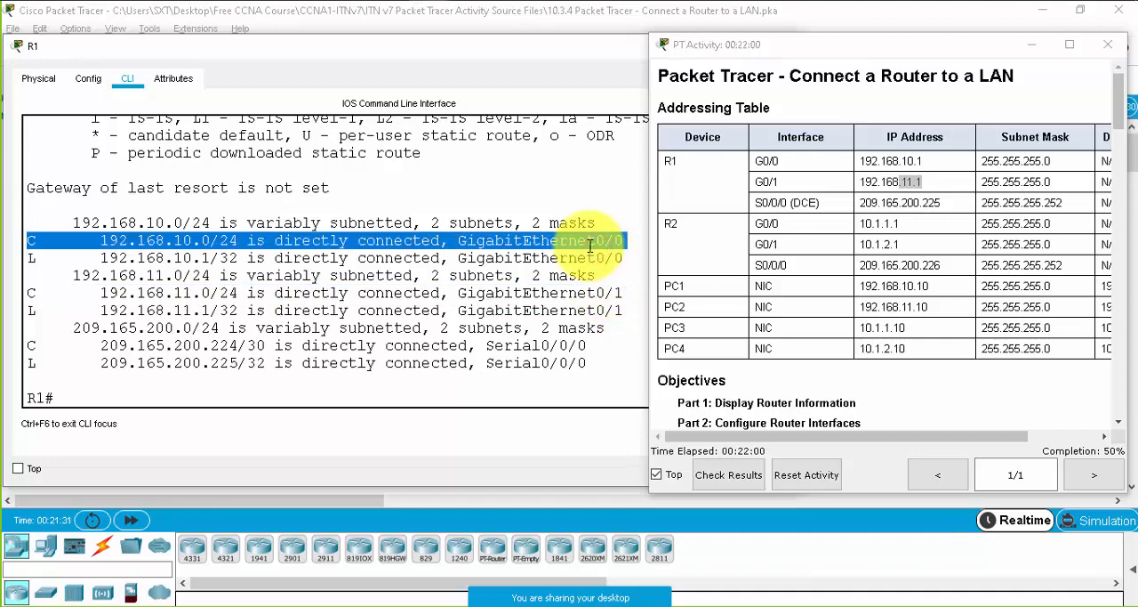
- Bring R2 into view in the topology, open its command line interface and widen its window
double_click(113, 48)
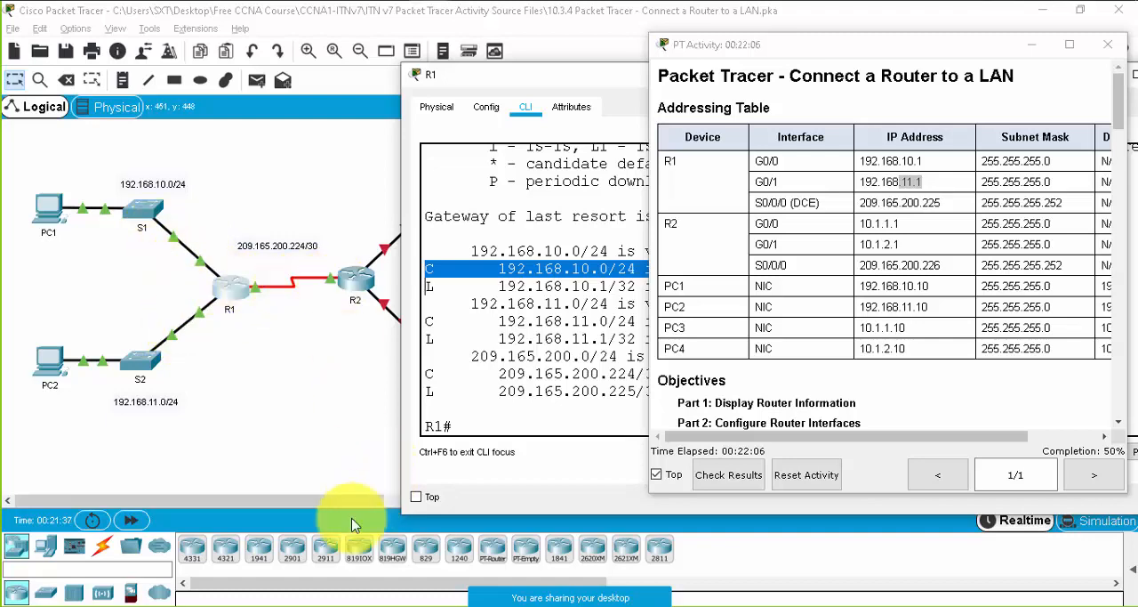
left_click_drag(314, 496, 378, 501)
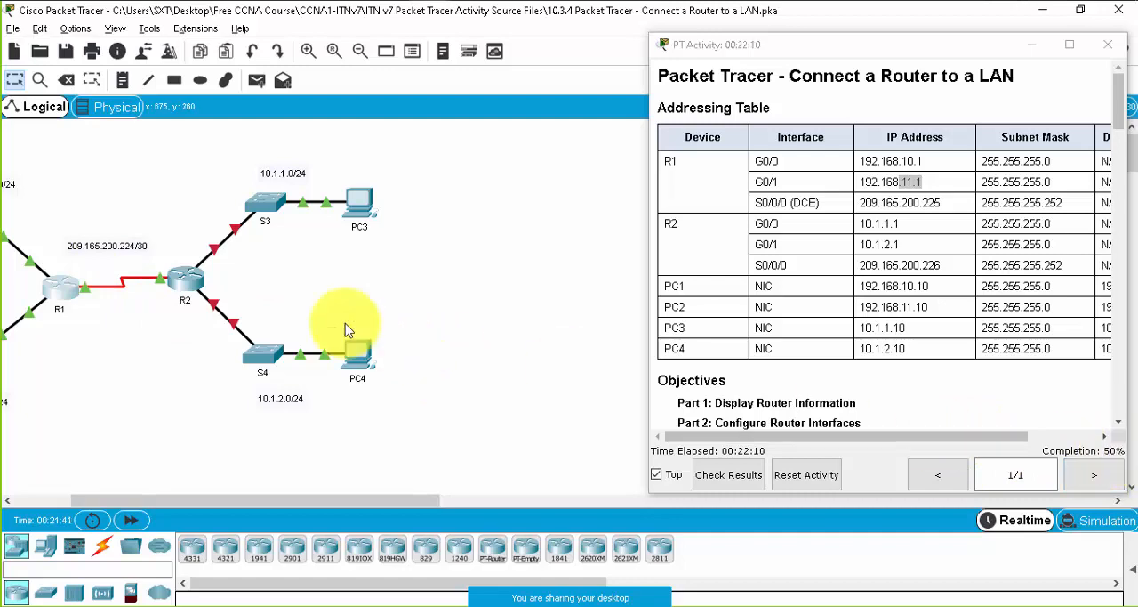
left_click(185, 278)
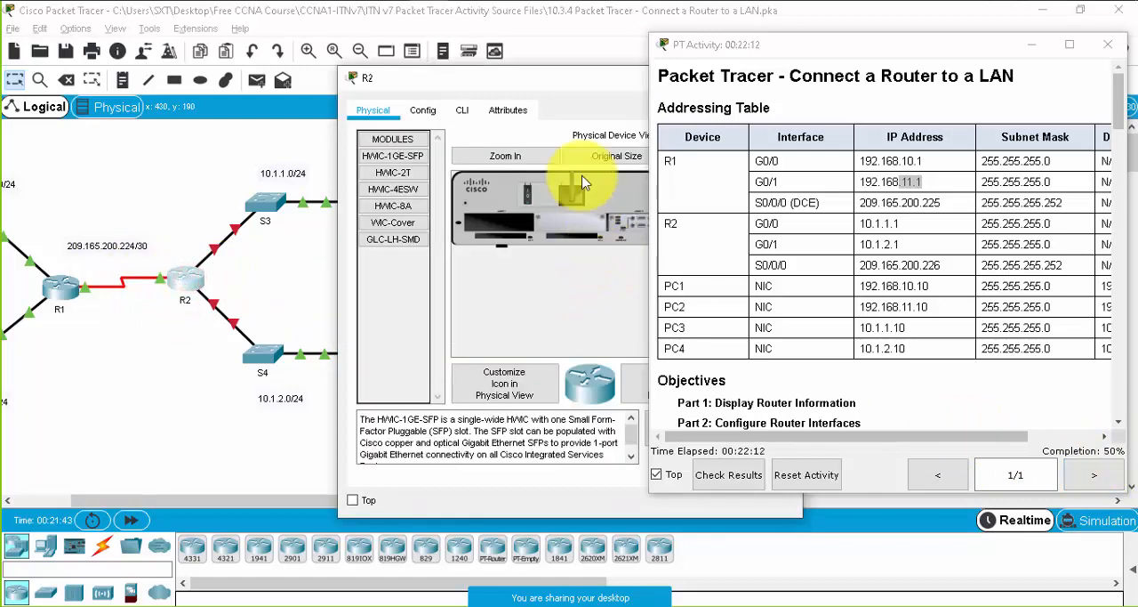
left_click(464, 110)
left_click_drag(505, 80, 178, 59)
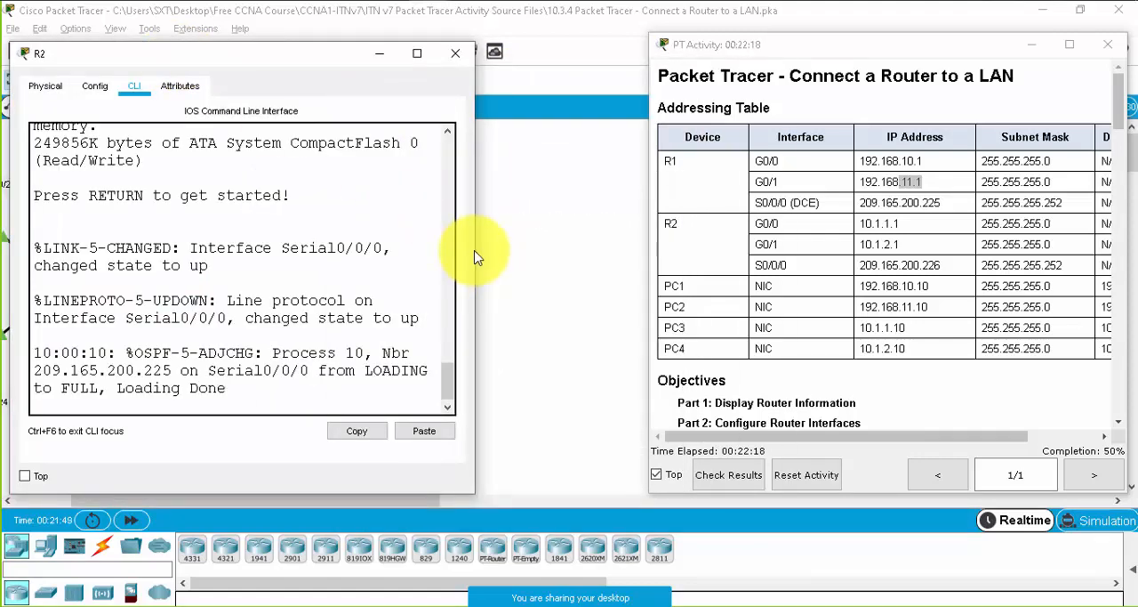
left_click_drag(474, 257, 637, 251)
- Log in to R2's console with the access password and enter privileged EXEC mode with the enable password
left_click(354, 284)
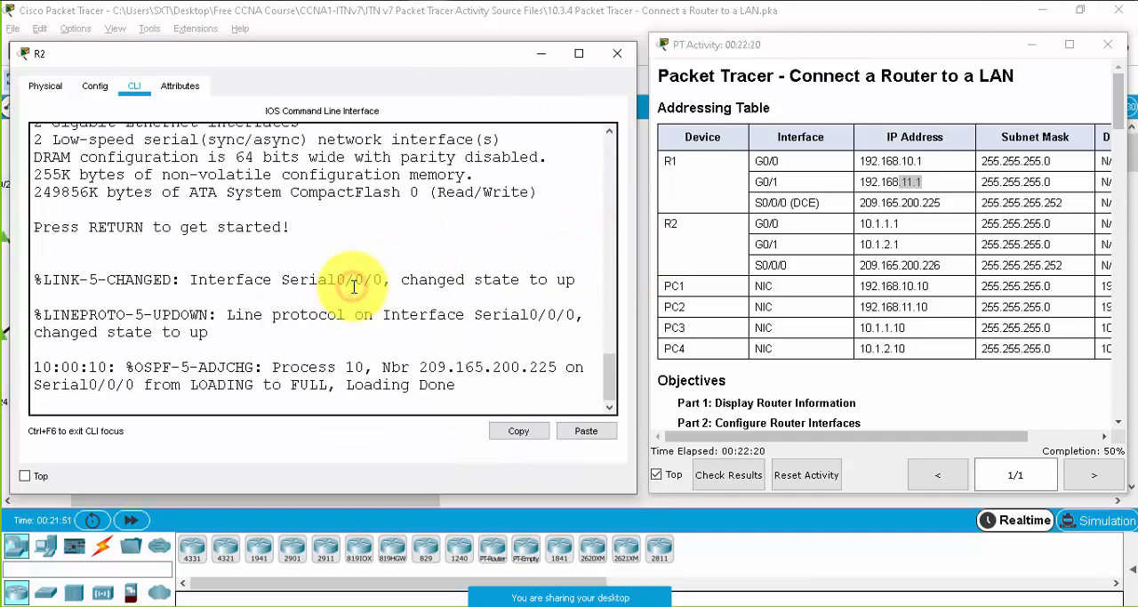
key("Return")
key("Return")
key("Return")
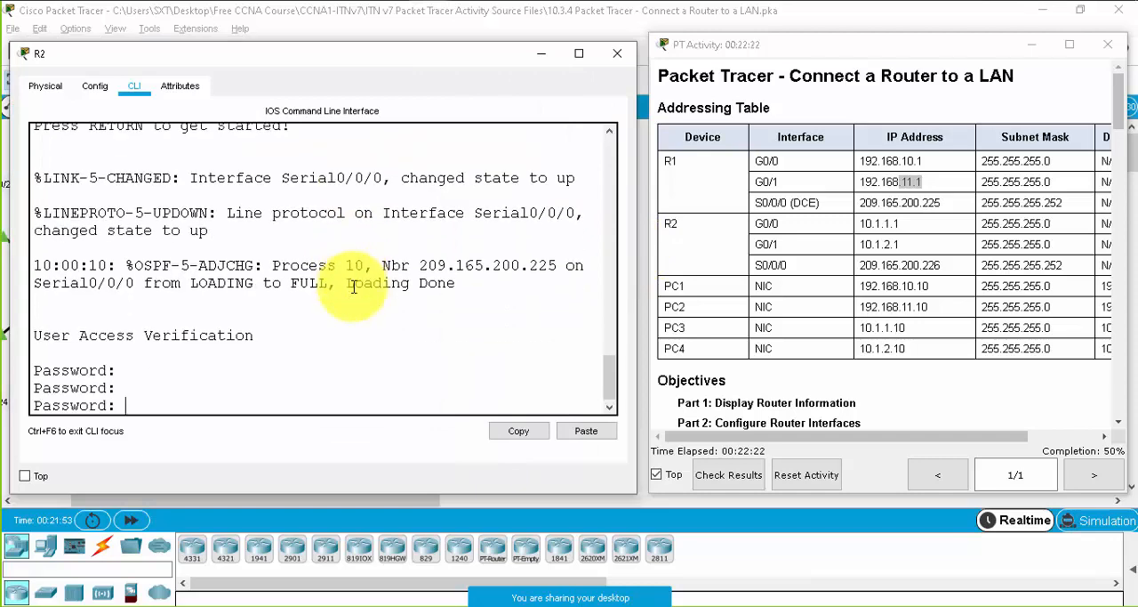
key("Return")
type("en")
key("Return")
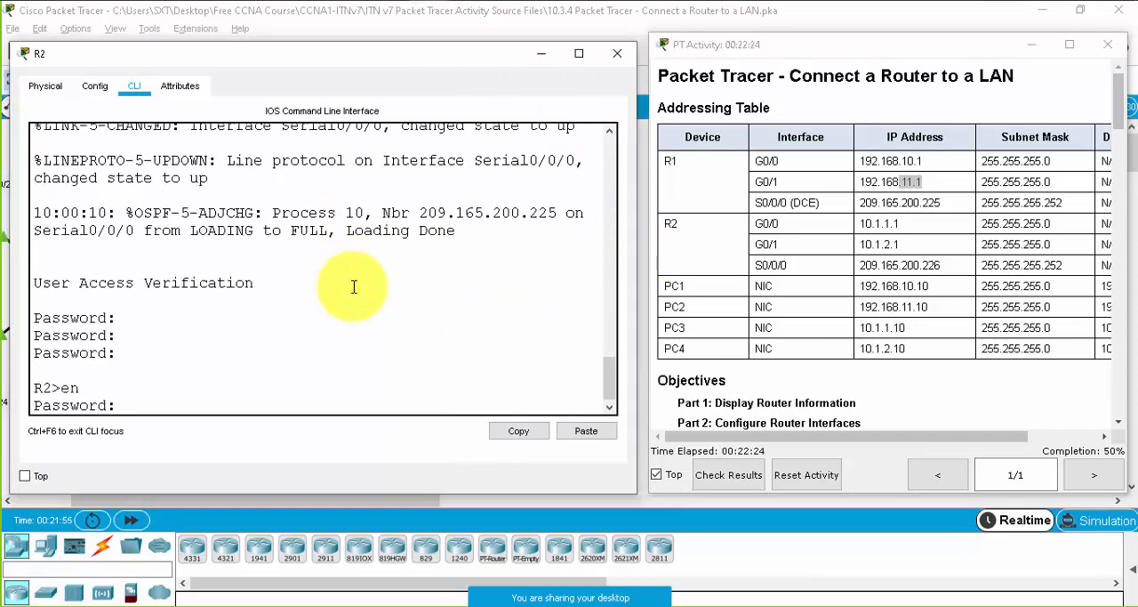
key("Return")
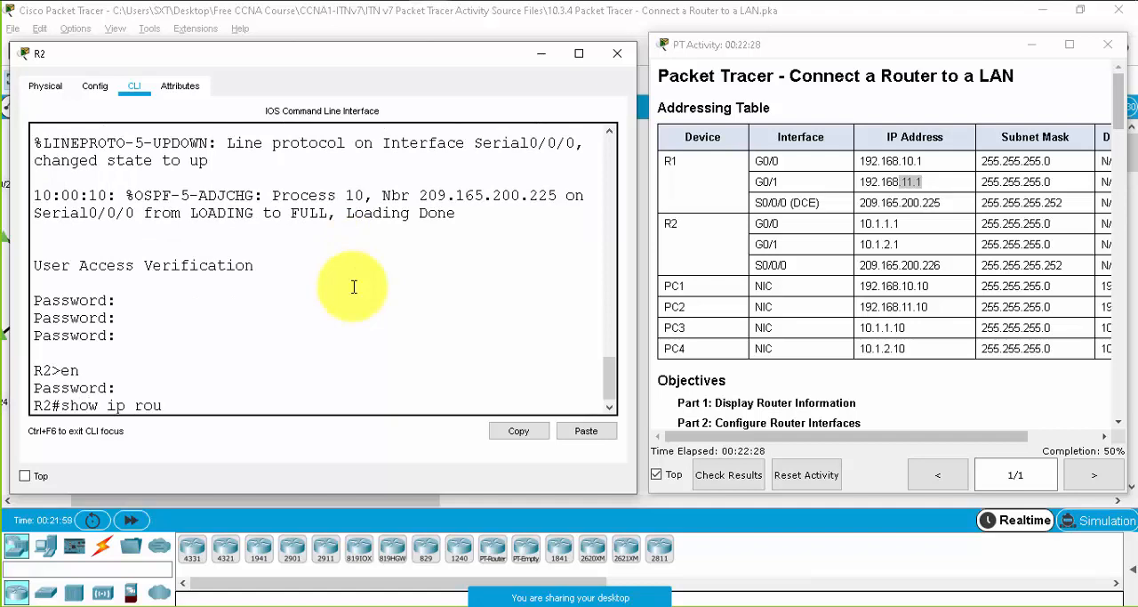
- Display R2's routing table with show ip route and examine its directly connected (C) route on Serial0/0/0
type("show ip rou")
key("Tab")
key("Return")
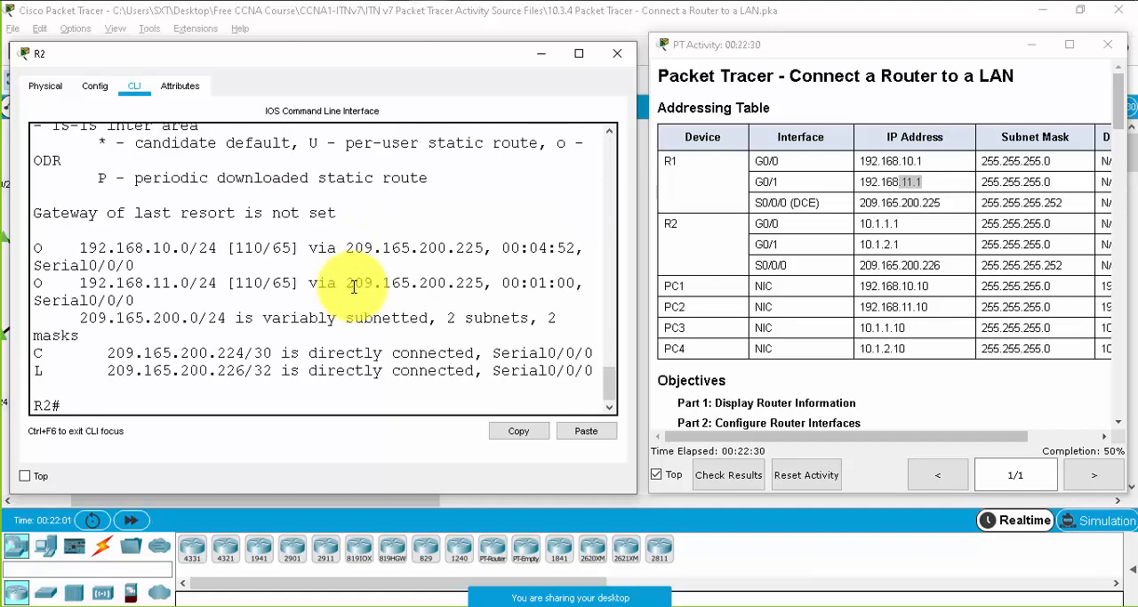
left_click_drag(638, 206, 681, 208)
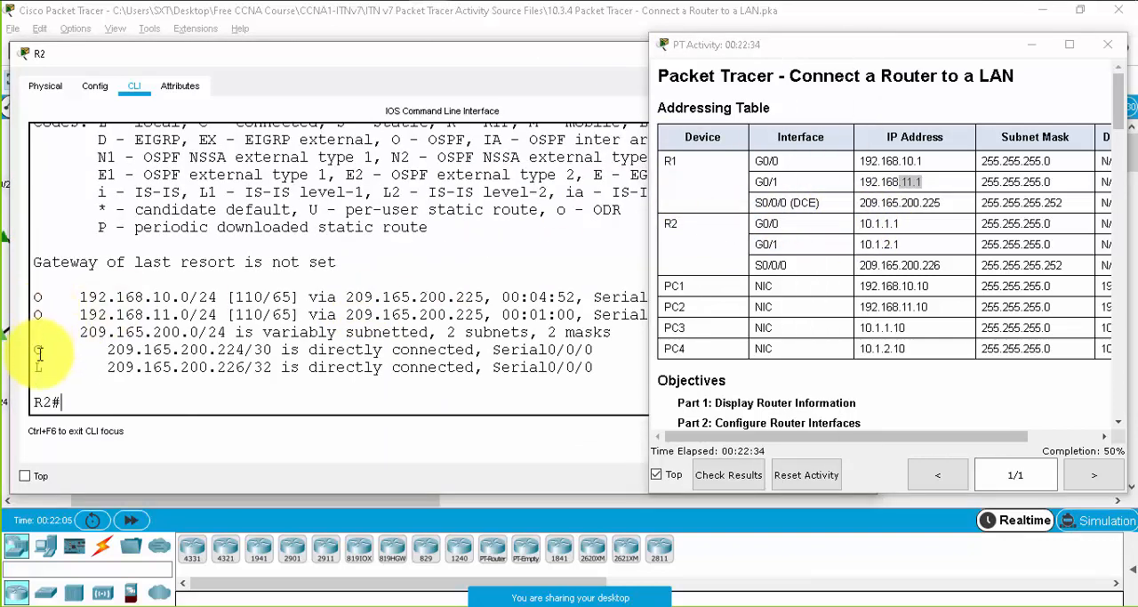
left_click_drag(39, 353, 274, 349)
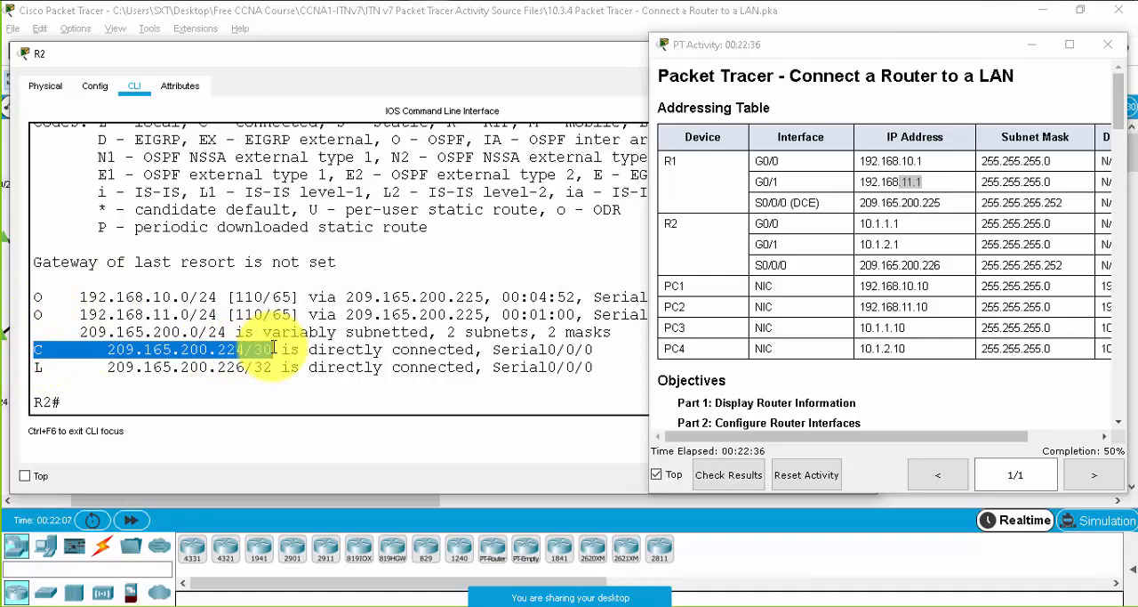
- Examine the OSPF and directly connected routes in R2's routing table against R2's links to S3 and S4 in the topology
left_click(273, 349)
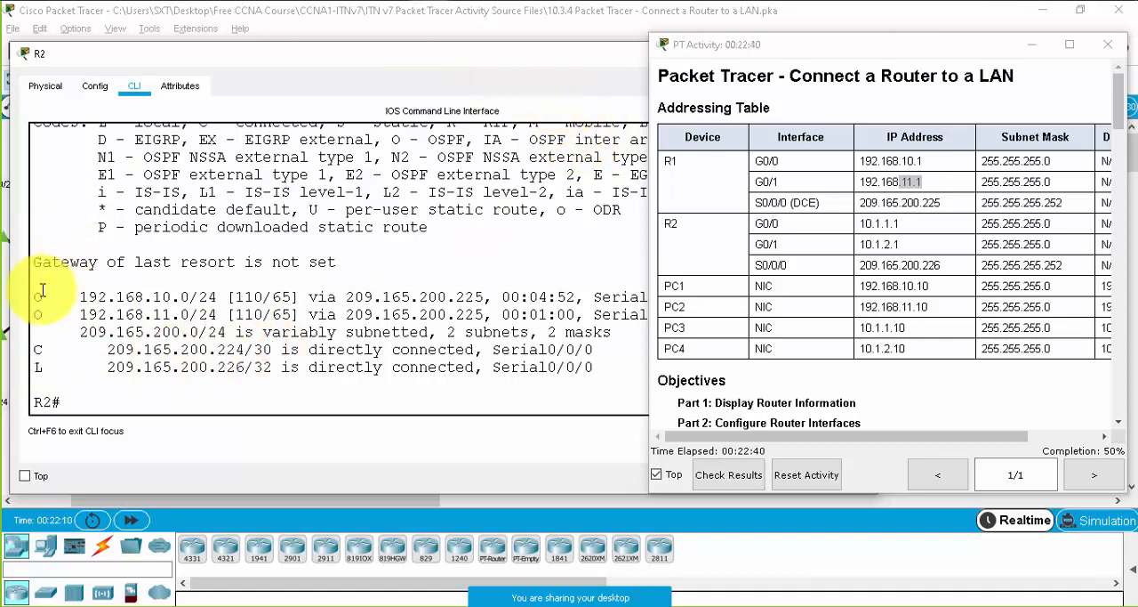
left_click_drag(34, 297, 239, 378)
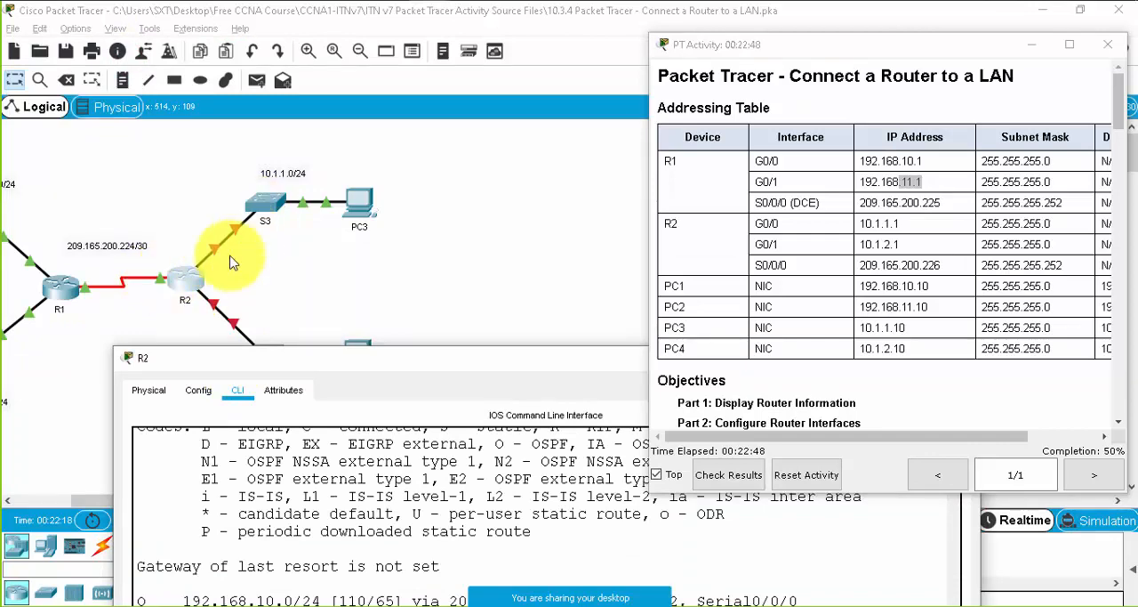
left_click_drag(363, 363, 412, 390)
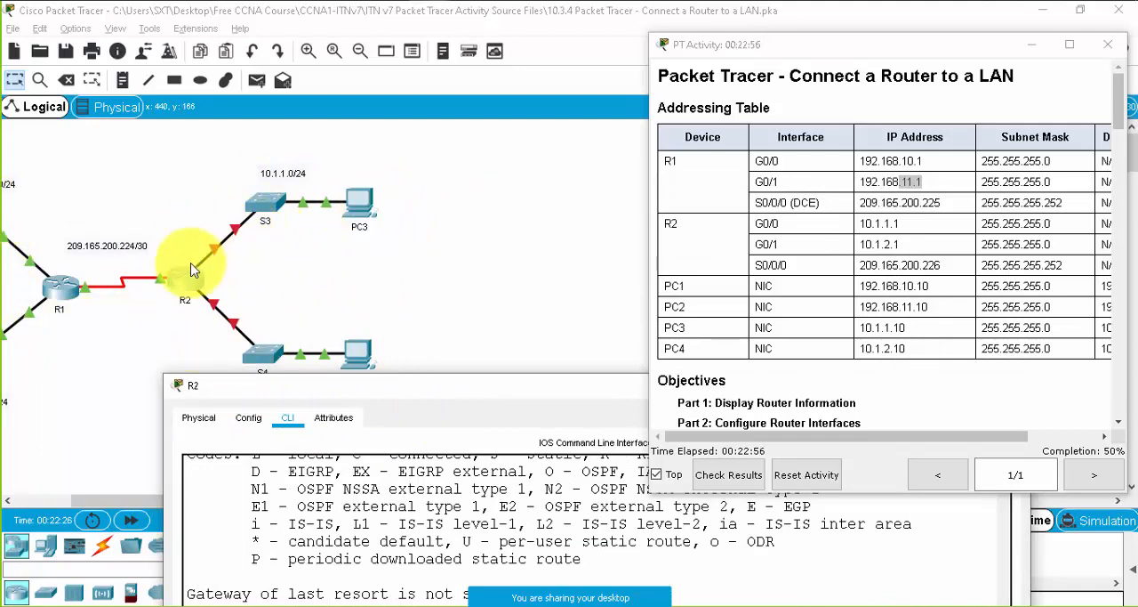
mouse_move(400, 390)
left_mouse_down()
mouse_move(333, 329)
mouse_move(244, 86)
left_mouse_up()
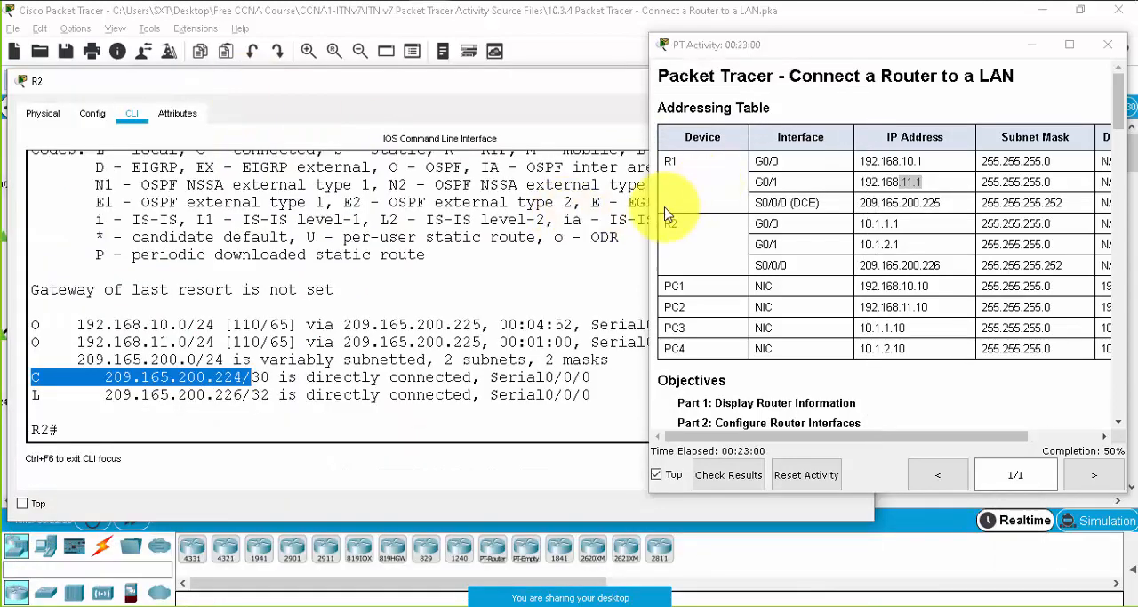
left_click_drag(652, 203, 711, 190)
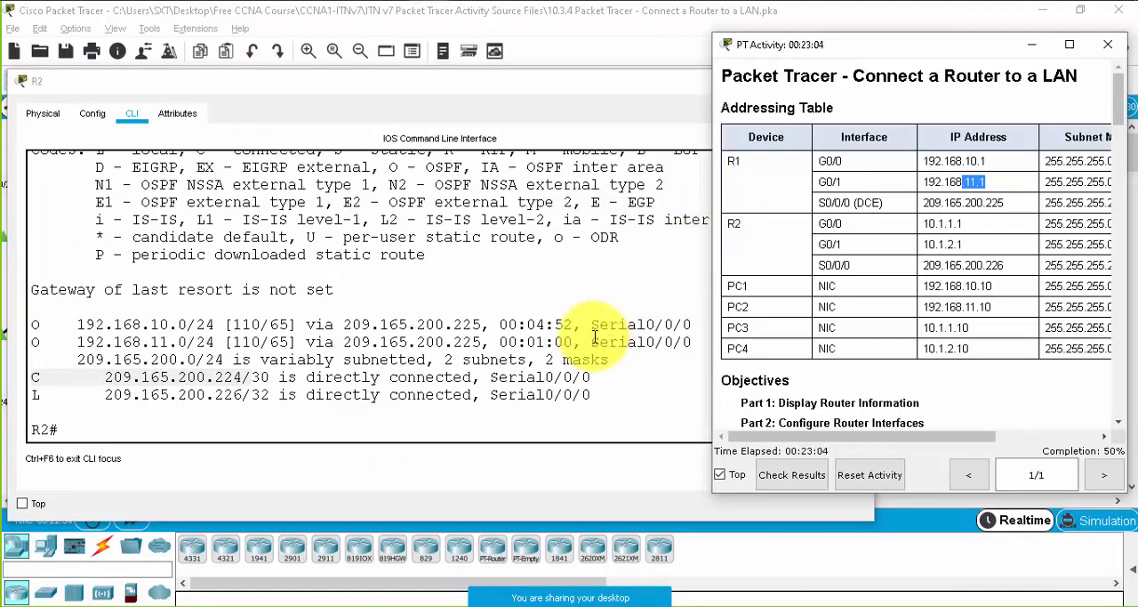
left_click(403, 417)
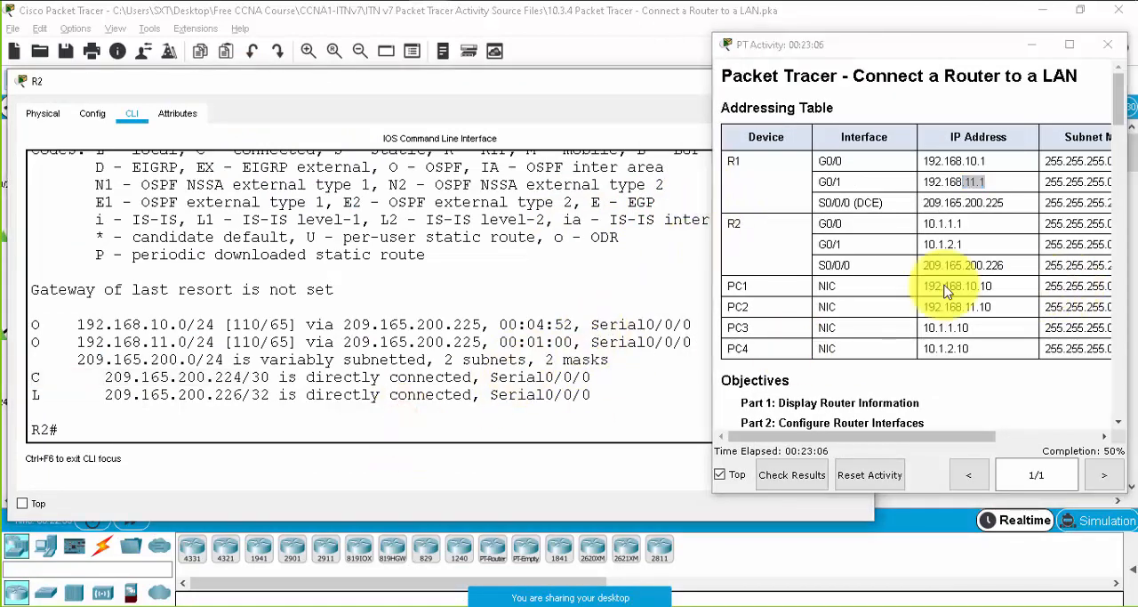
- In R2's global configuration mode, assign IP address 10.1.1.1 with subnet mask 255.255.255.0 to GigabitEthernet 0/0
left_click(355, 417)
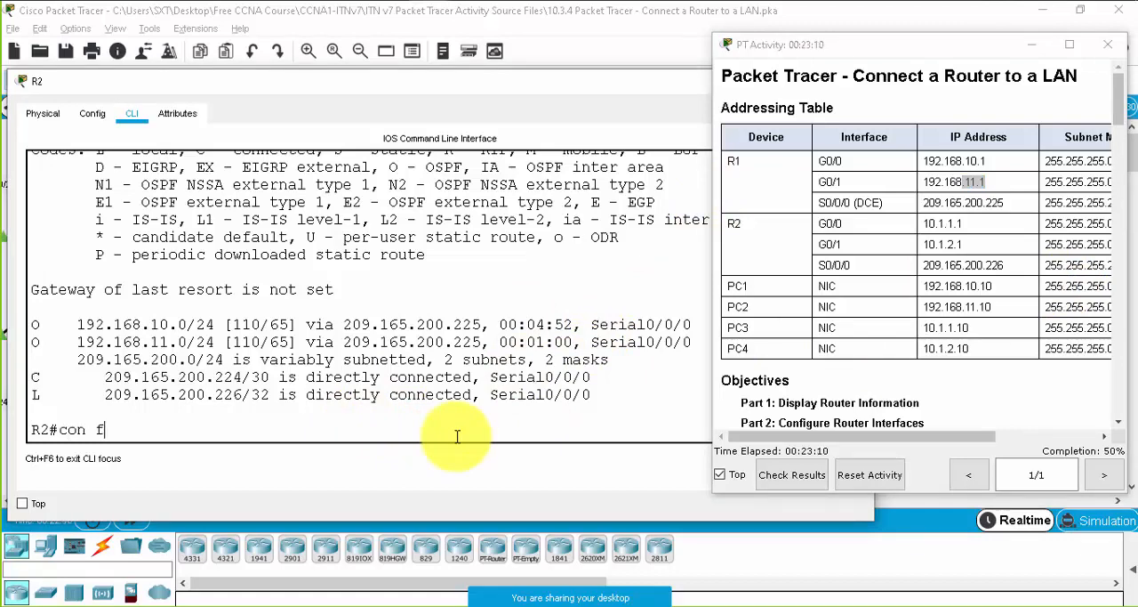
type("conf t")
key("Return")
type("in")
key("Tab")
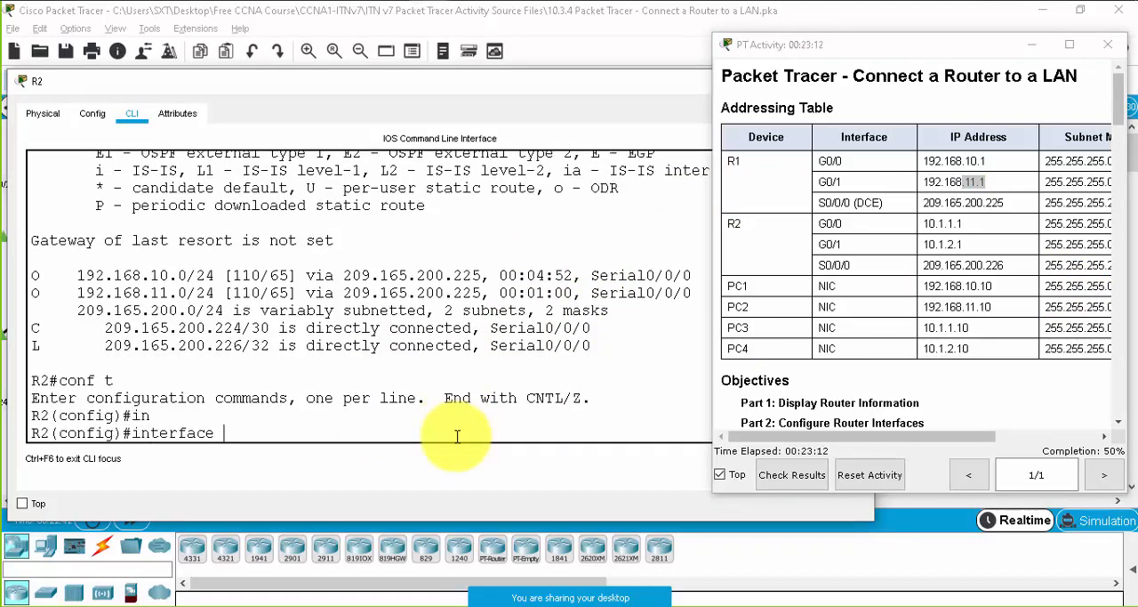
type("g")
key("Tab")
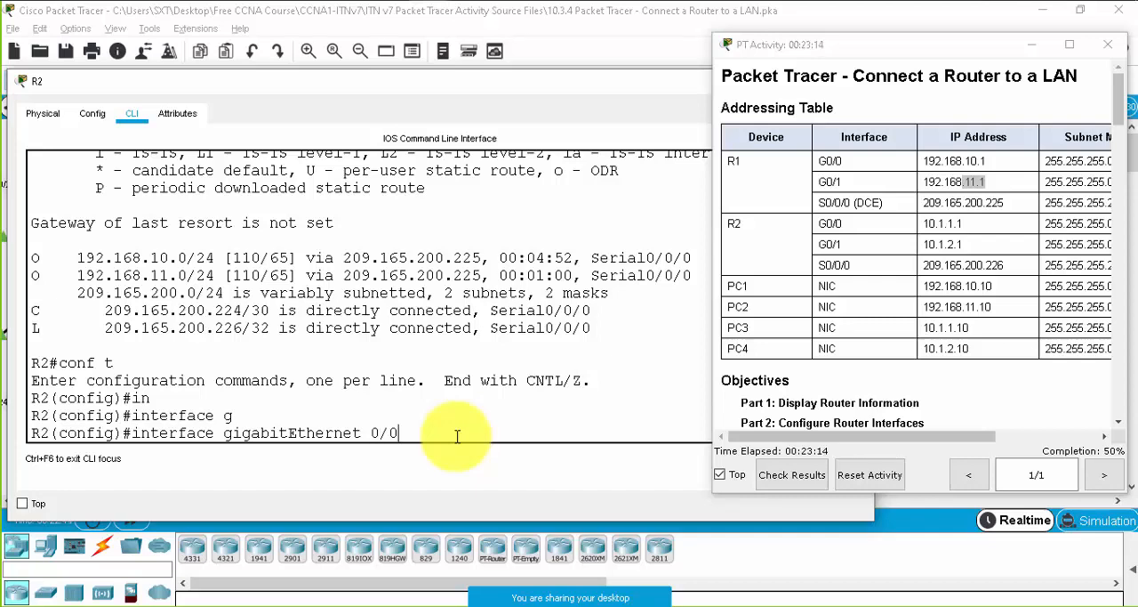
key("Return")
left_click_drag(856, 225, 804, 228)
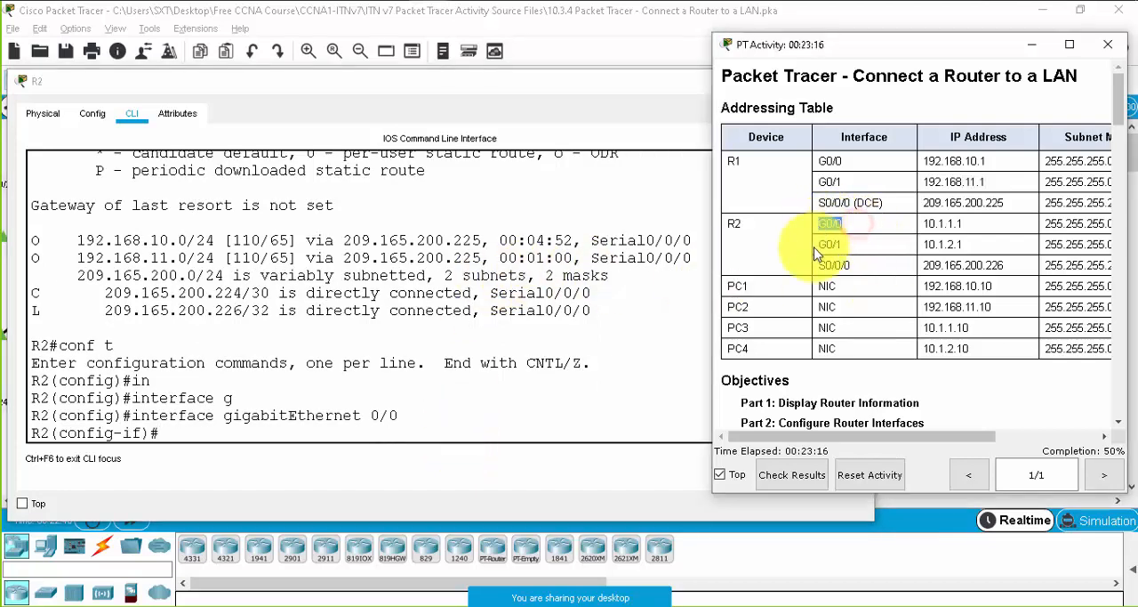
left_click(390, 437)
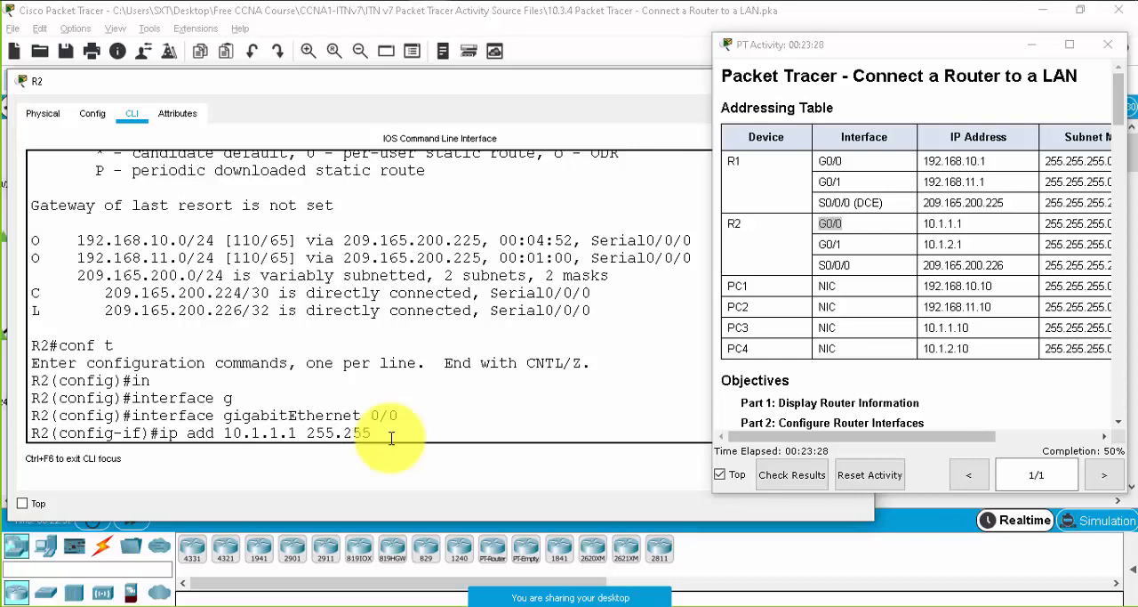
key("Return")
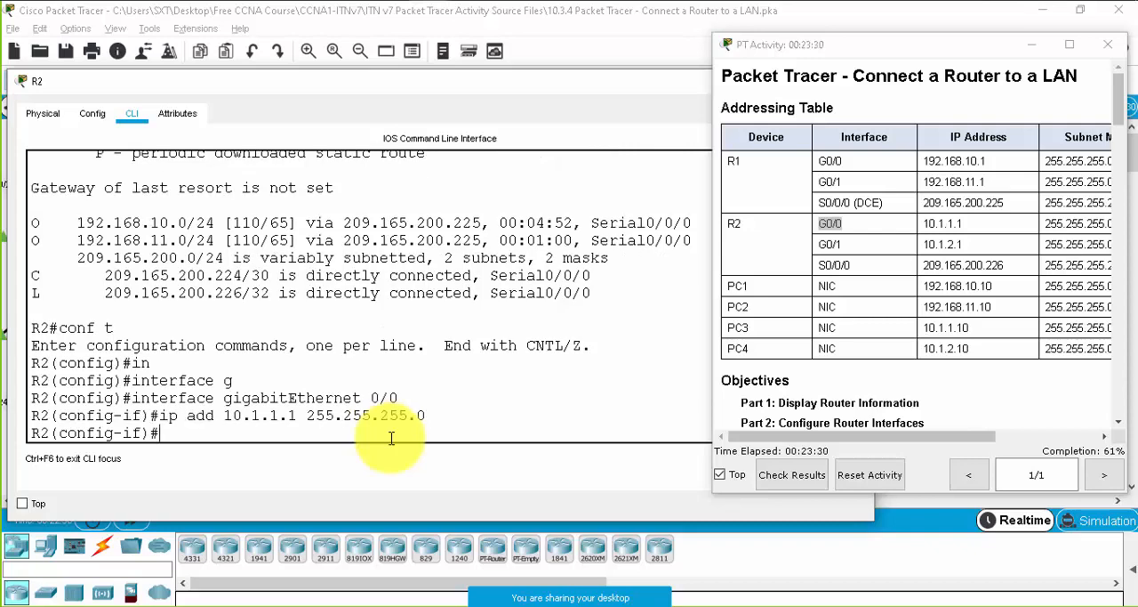
- Check R2's LAN neighbour in the topology and set the GigabitEthernet 0/0 description to "LAN connection to S3"
type("des")
key("Tab")
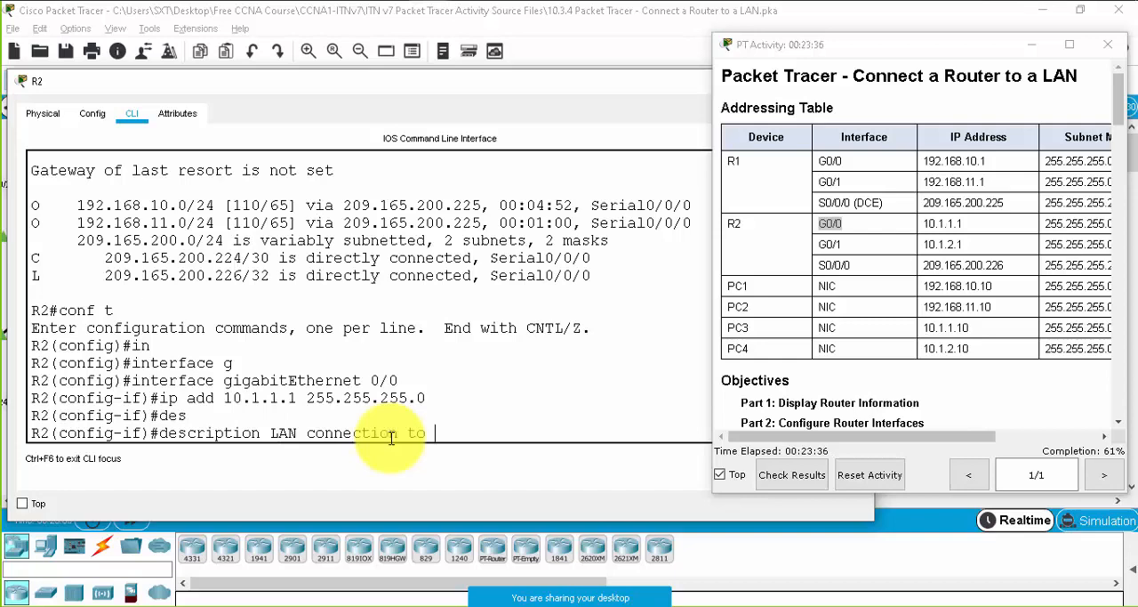
left_click_drag(335, 78, 326, 432)
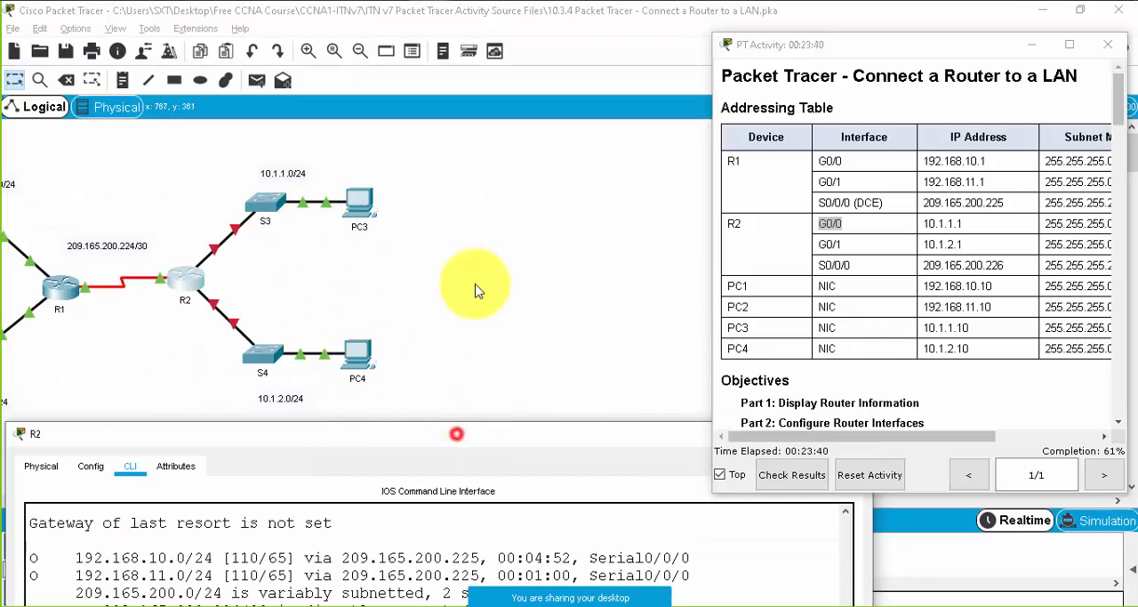
left_click_drag(456, 433, 481, 56)
left_click(533, 375)
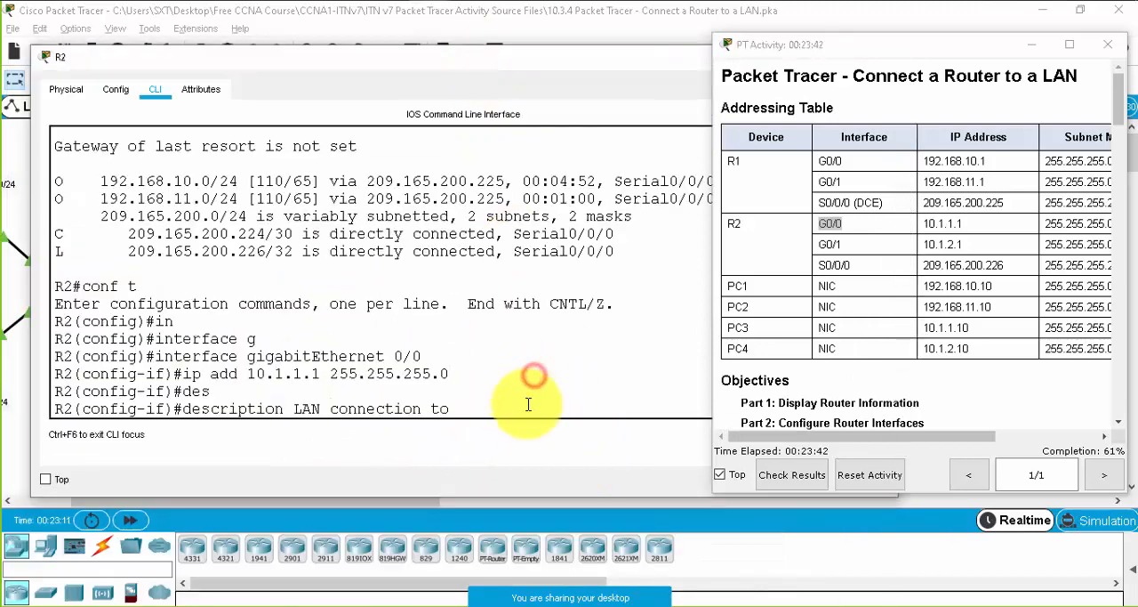
left_click(519, 411)
type("S3")
key("Return")
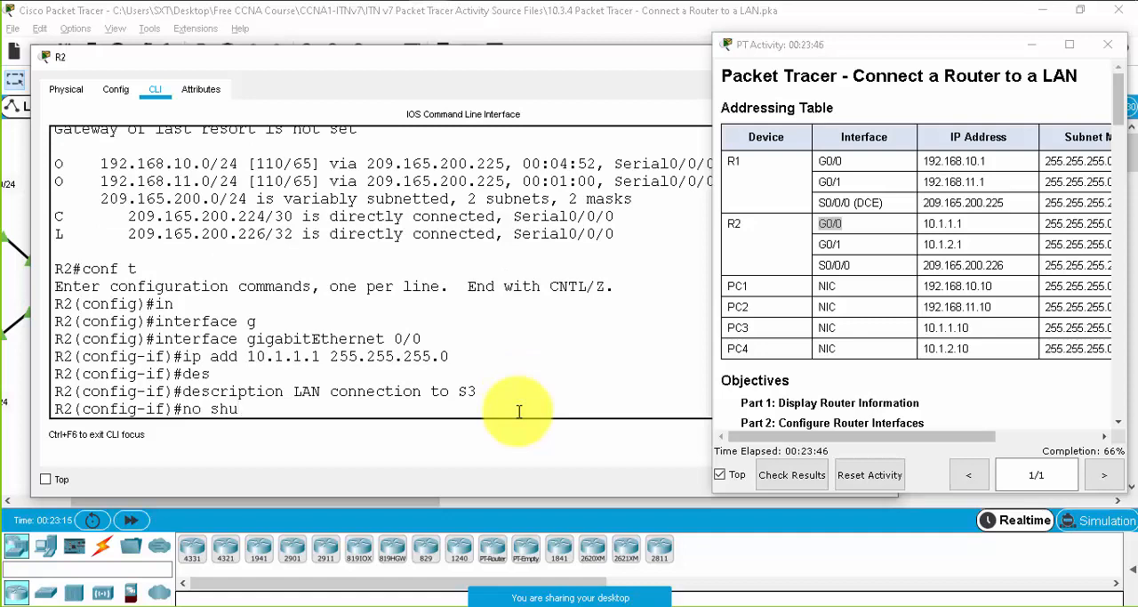
- Enable R2's GigabitEthernet 0/0 with no shutdown and exit to global configuration mode
type("no shu")
key("Return")
key("Return")
key("Return")
type("exi")
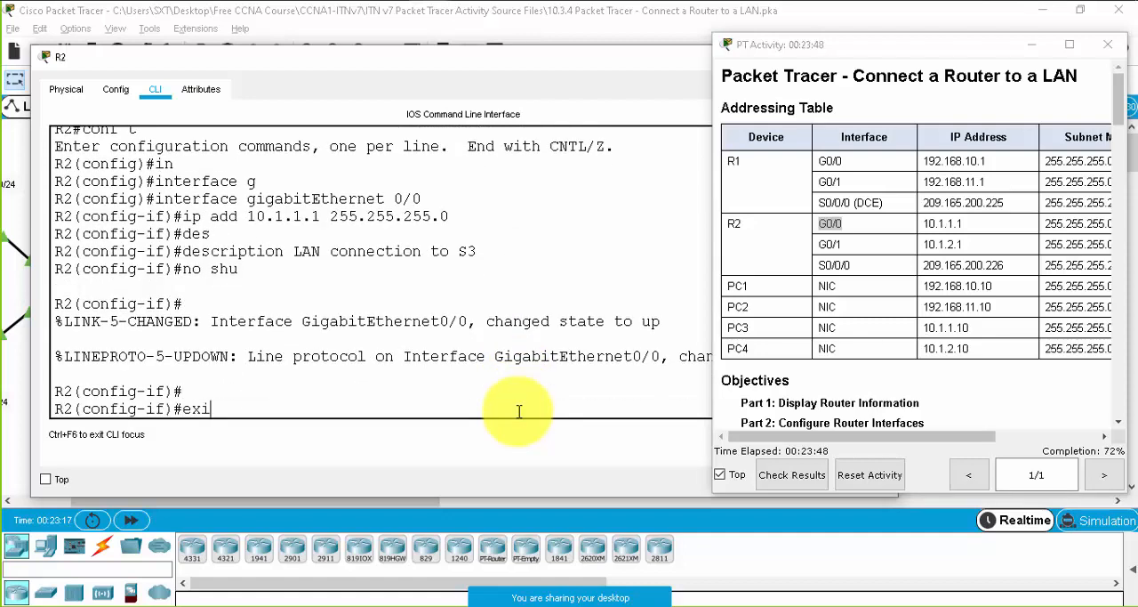
type("t")
key("Return")
key("Return")
key("Return")
- Assign IP address 10.1.2.1 with subnet mask 255.255.255.0 to R2's GigabitEthernet 0/1 interface
type("in")
key("Tab")
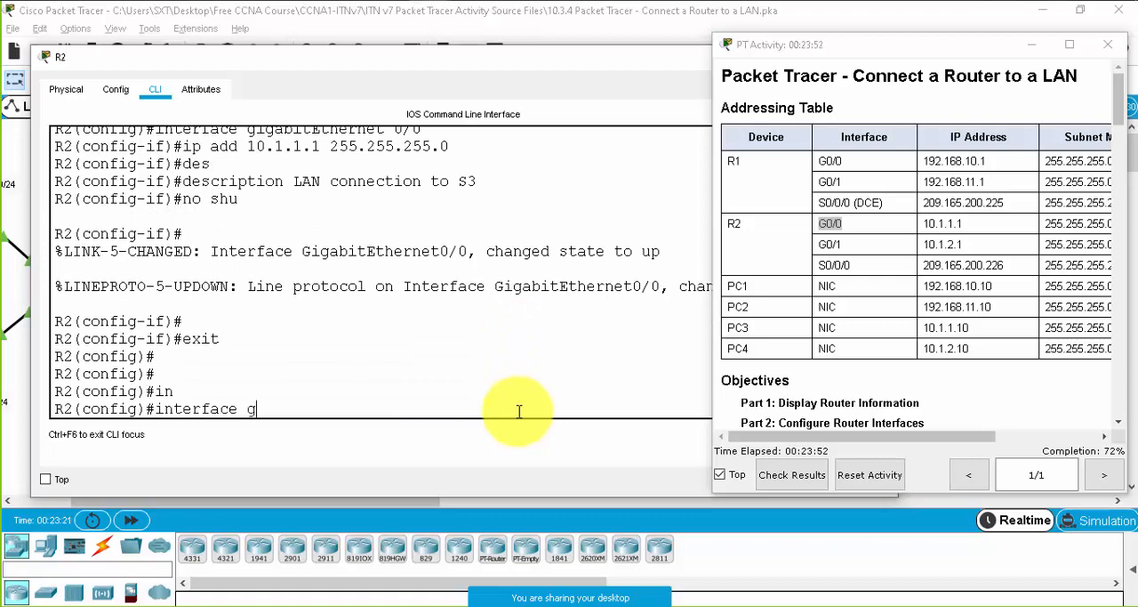
type("g")
key("Tab")
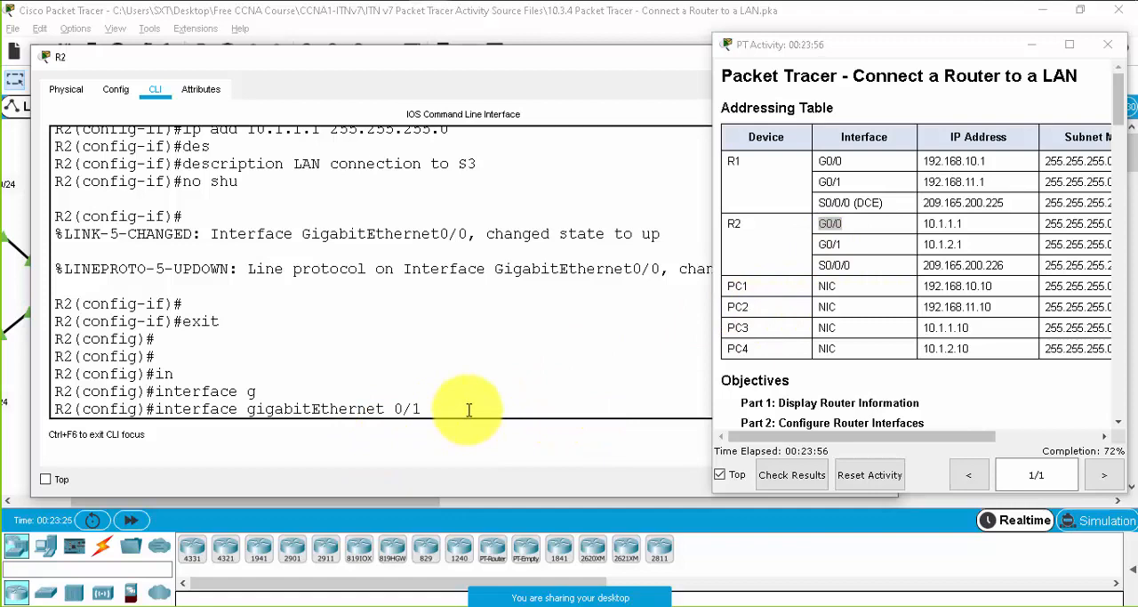
type("0/1")
key("Return")
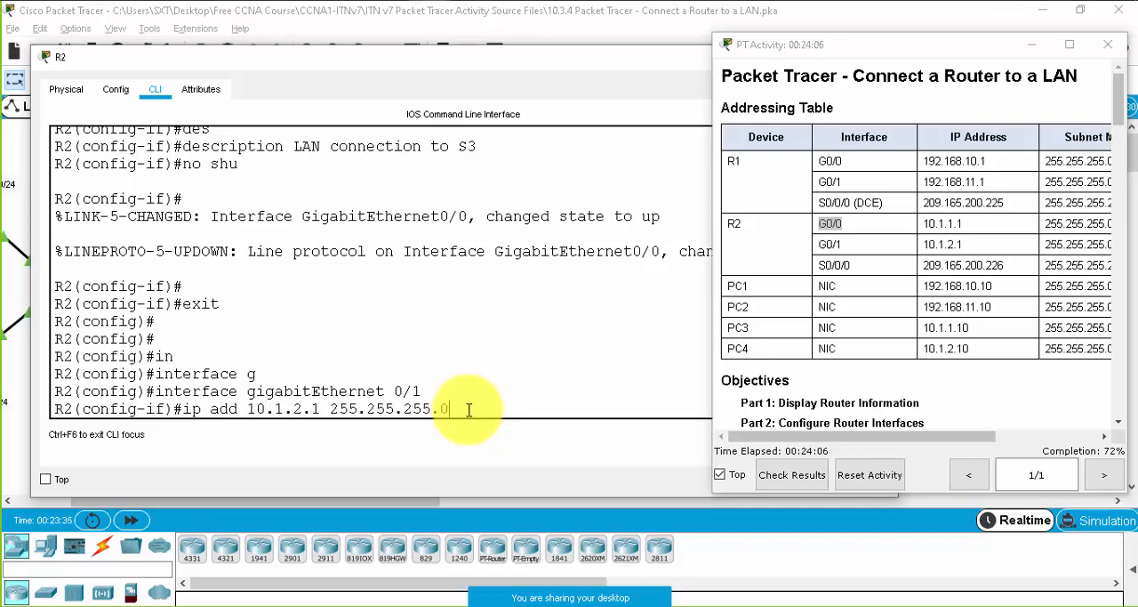
key("Return")
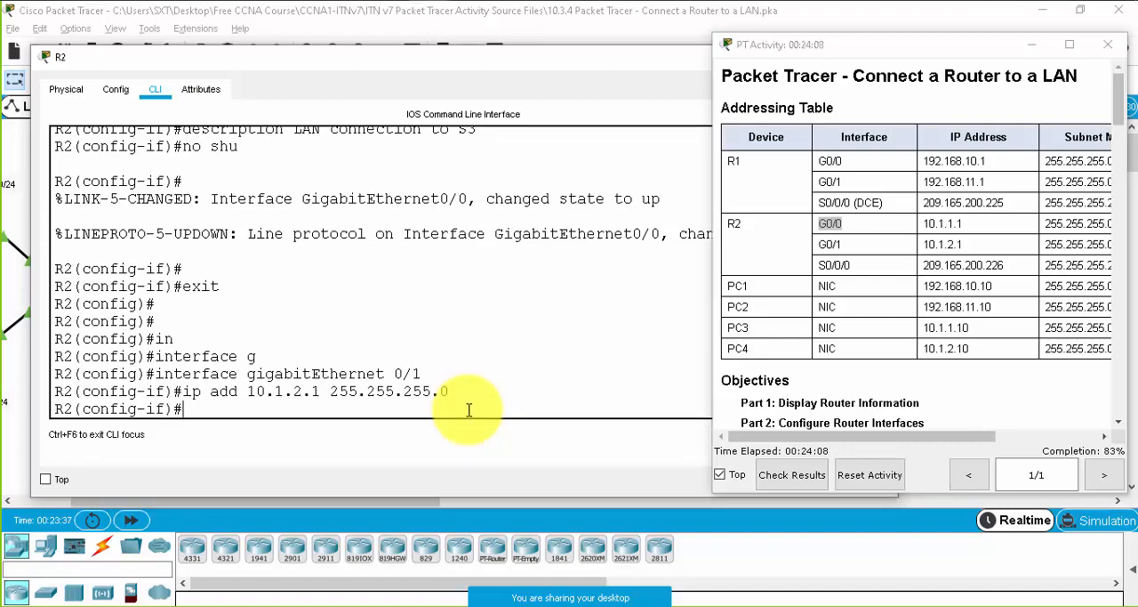
- Set the description of R2's GigabitEthernet 0/1 interface to "LAN connection to S4"
type("des")
key("Tab")
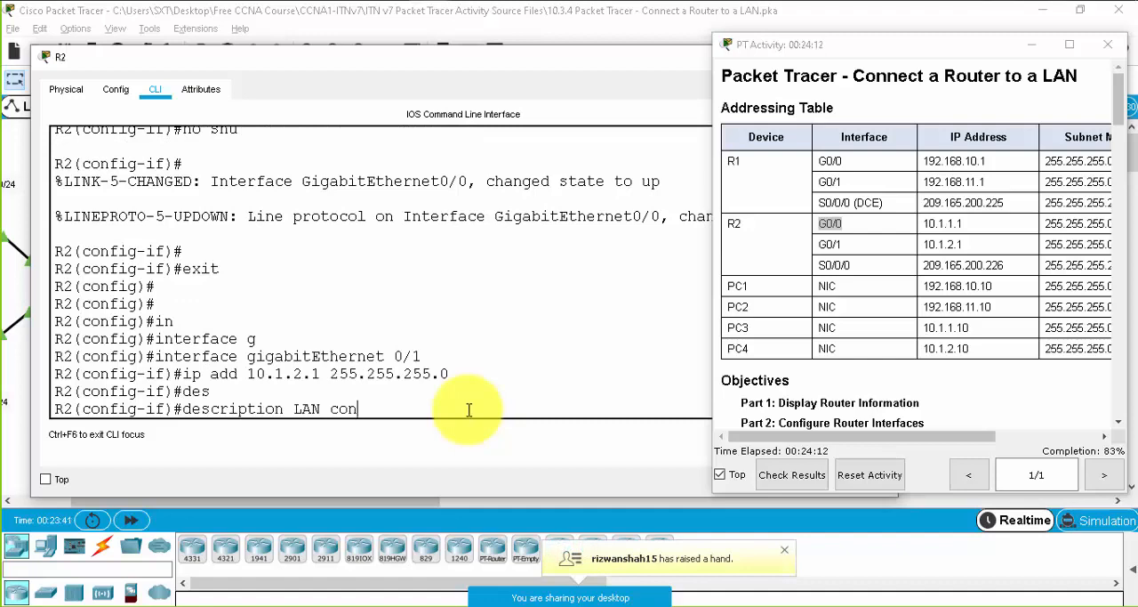
type("LAN connection to S4")
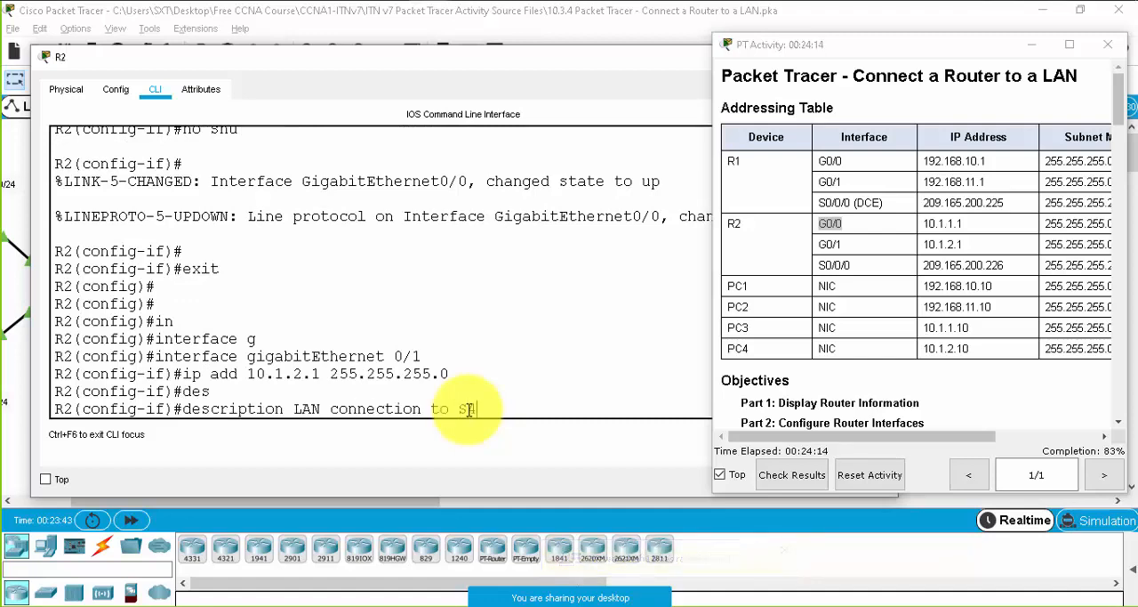
key("Return")
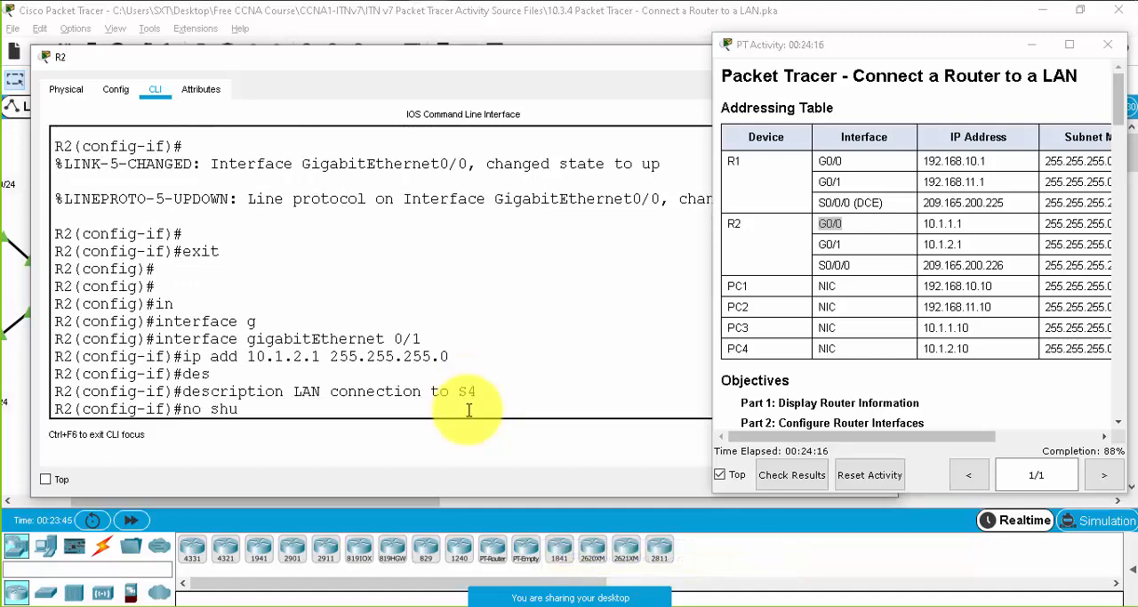
- Enable R2's GigabitEthernet 0/1 with no shutdown and return to privileged EXEC mode
type("no shu")
key("Tab")
key("Return")
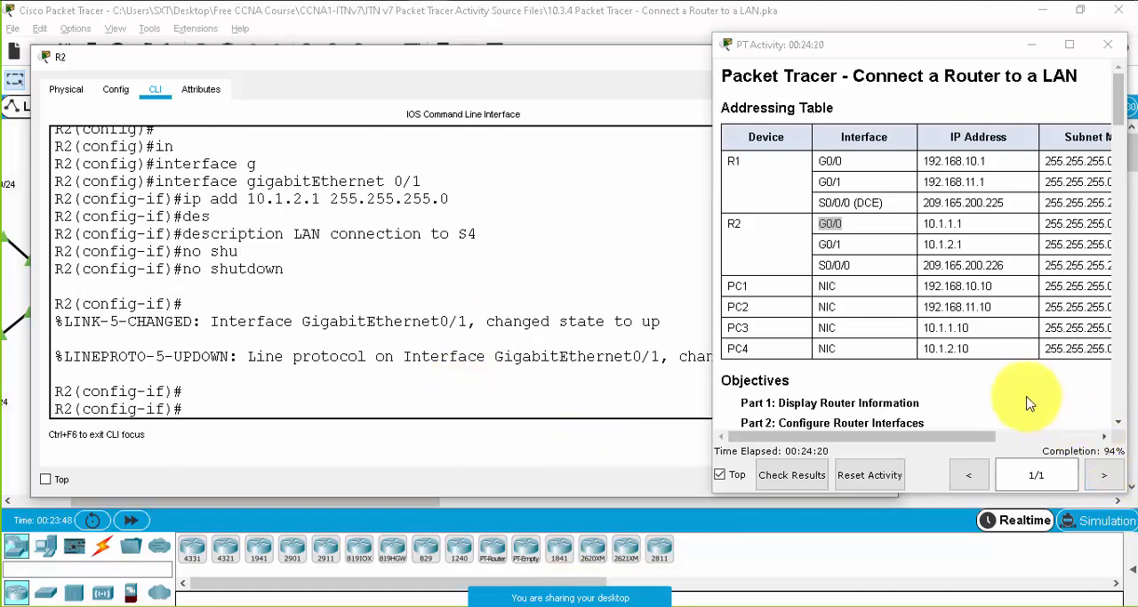
left_click(418, 406)
key("Return")
key("Return")
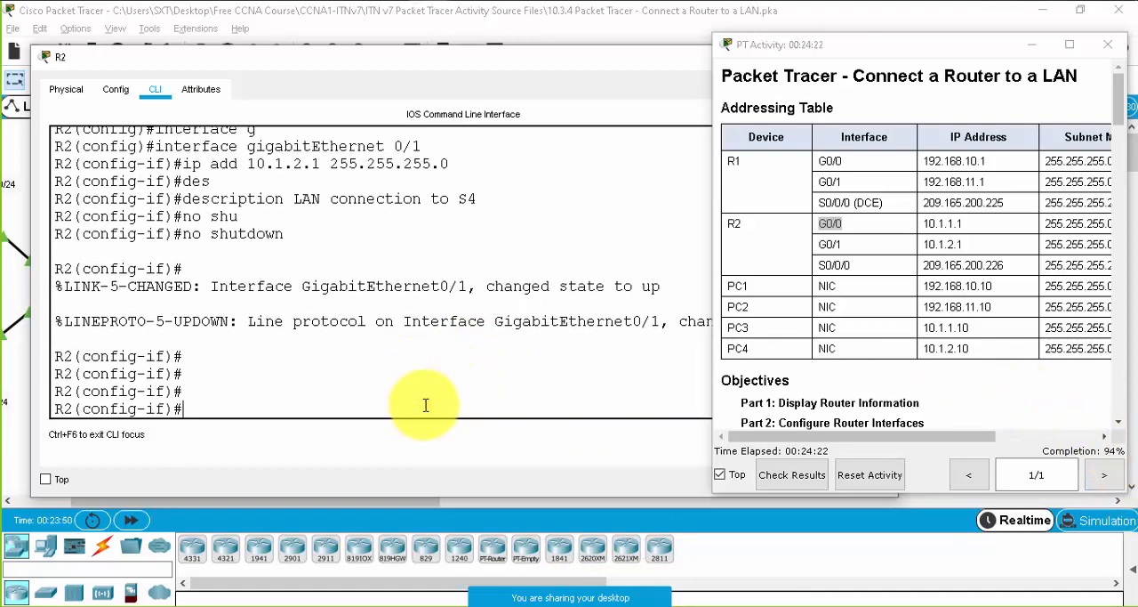
key("ctrl+z")
key("Return")
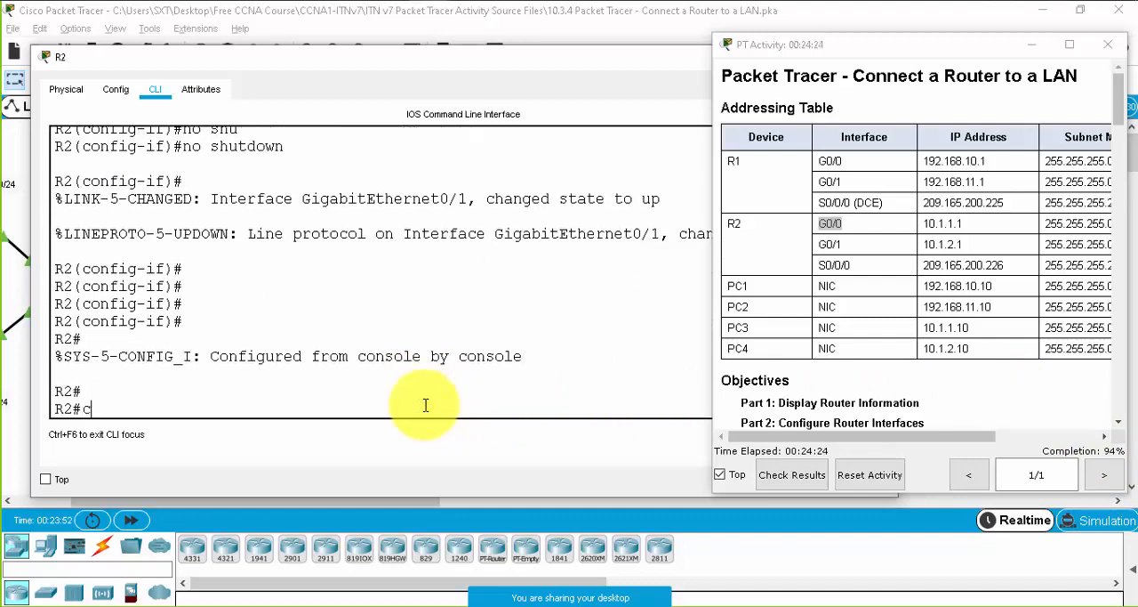
- Save R2's configuration with copy running-config startup-config, accepting the default destination filename
type("copy run")
key("Tab")
type("st")
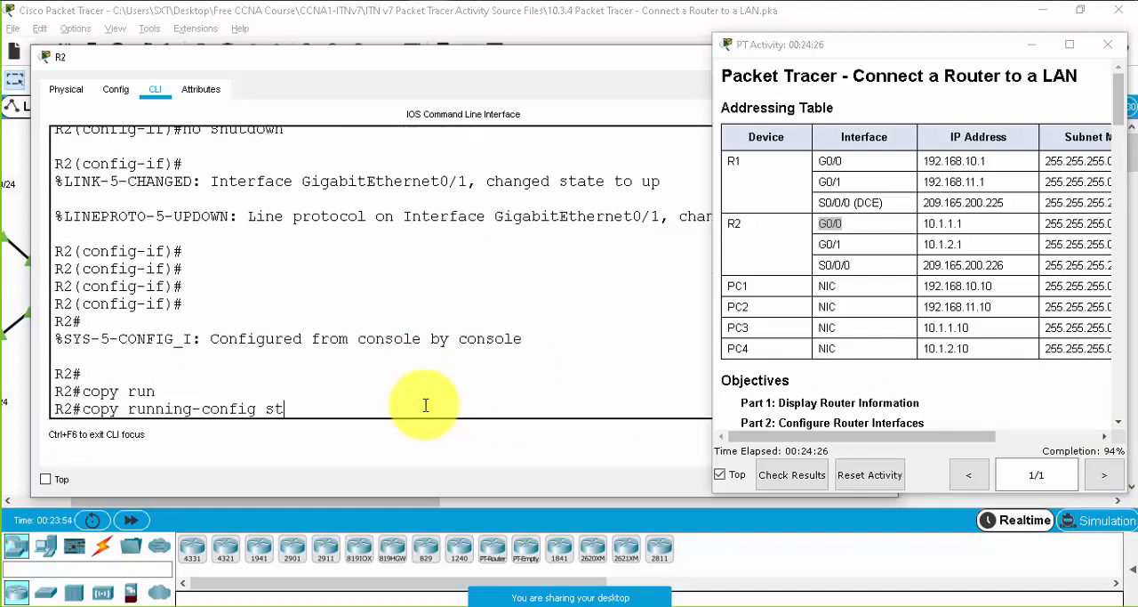
key("Tab")
key("Return")
key("Return")
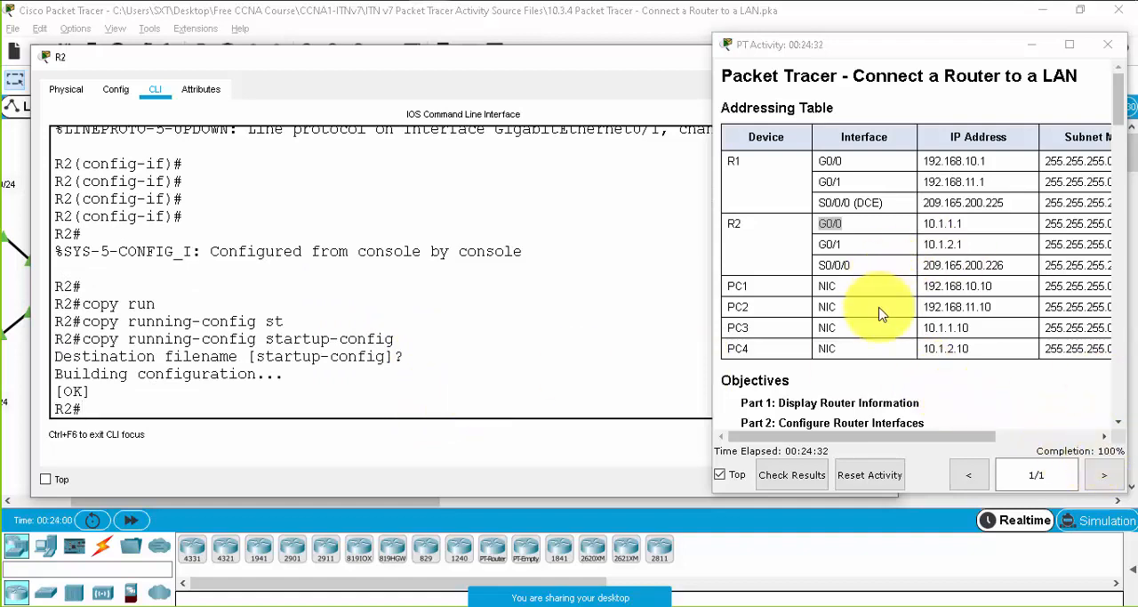
- Check the link lights between R2 and switches S3 and S4 in the topology, then return to R2's command line
left_click(218, 395)
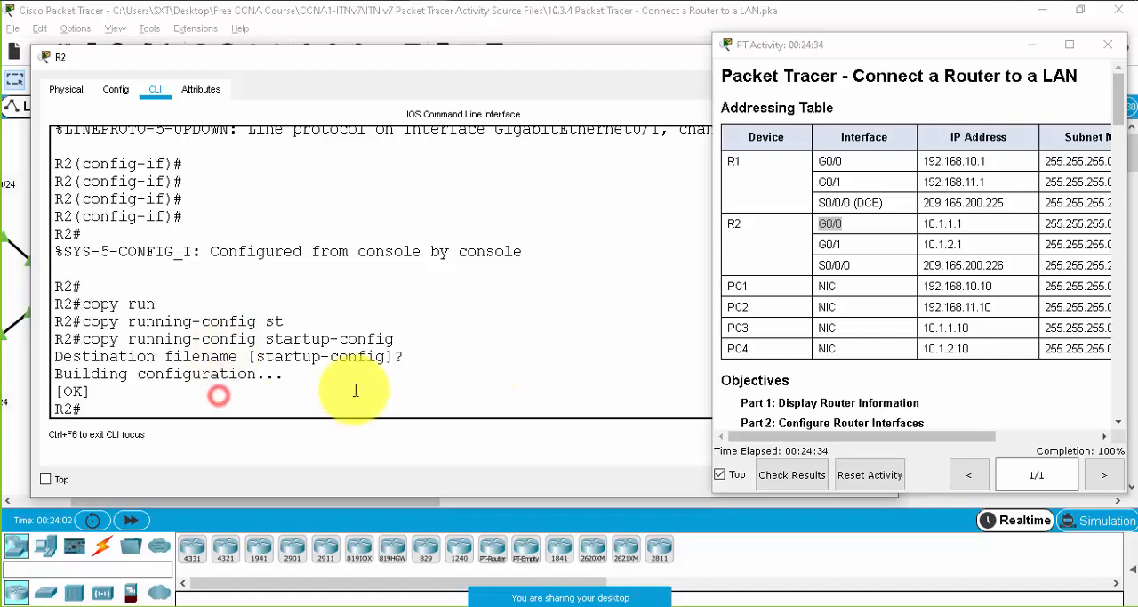
left_click_drag(585, 69, 592, 490)
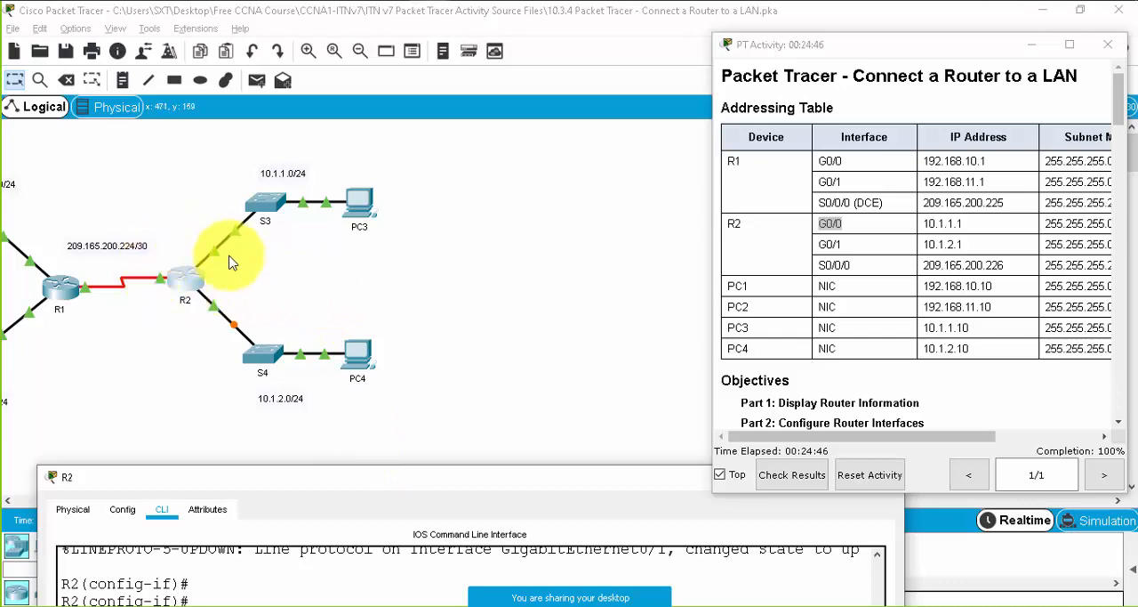
left_click_drag(366, 477, 343, 93)
left_click(434, 79)
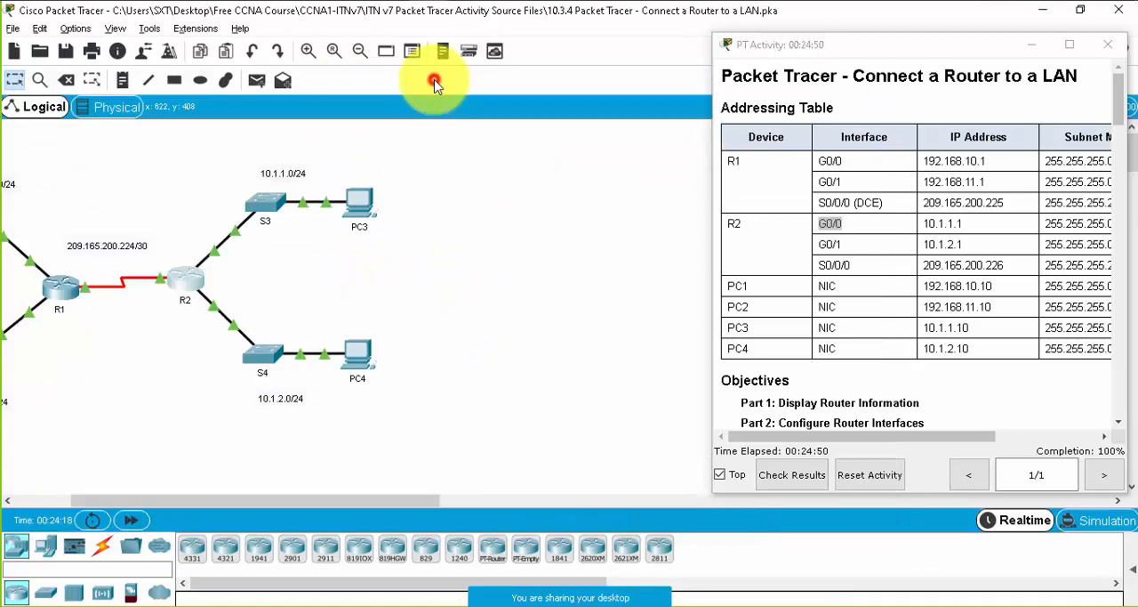
key("alt+Tab")
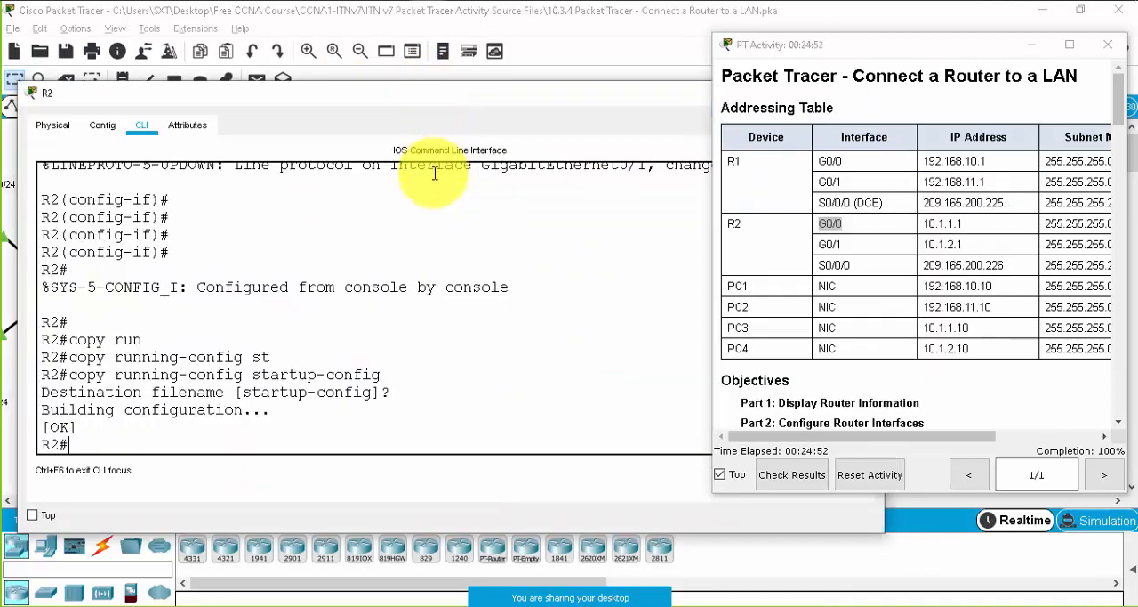
- Display R2's interface summary with show ip int br
left_click_drag(415, 91, 406, 93)
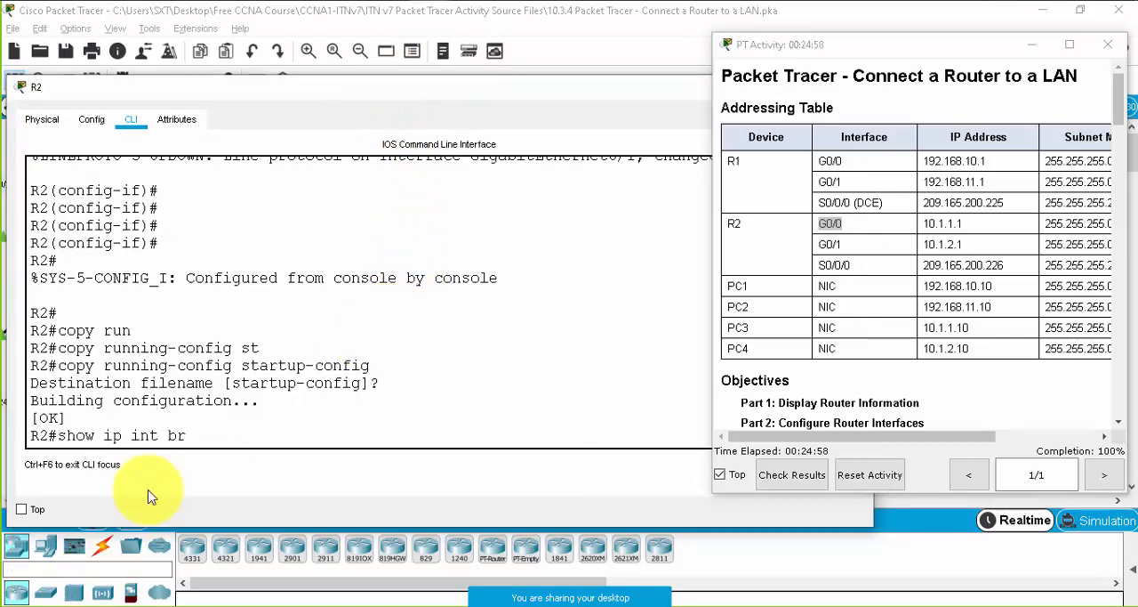
key("Return")
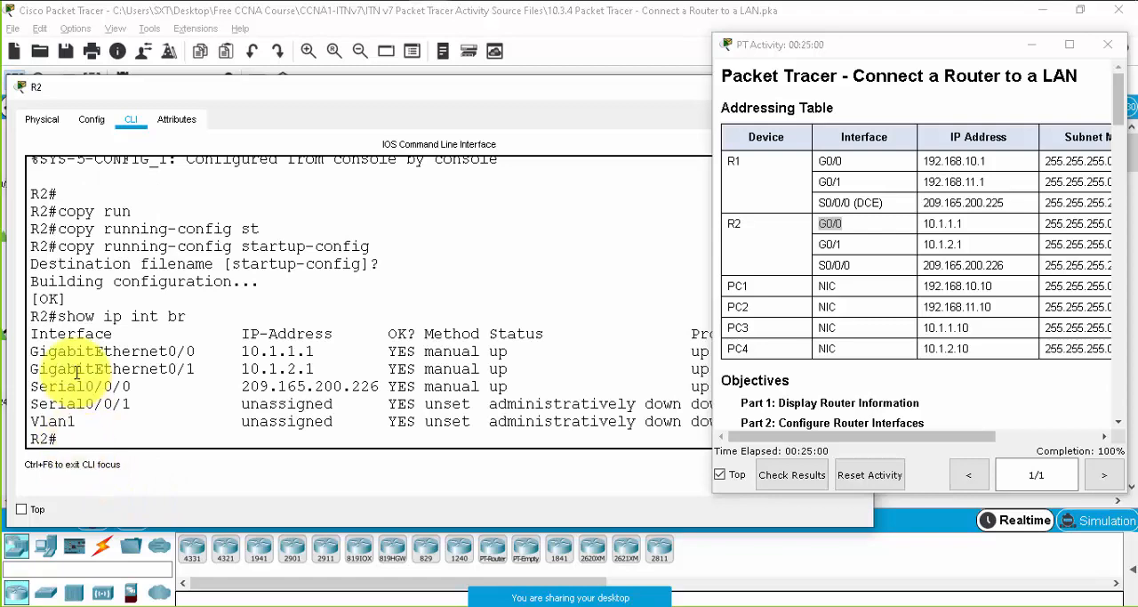
- Review the IP addresses listed for R2's GigabitEthernet 0/0, GigabitEthernet 0/1 and Serial0/0/0 interfaces in the summary
left_click_drag(78, 352, 315, 369)
left_click(49, 369)
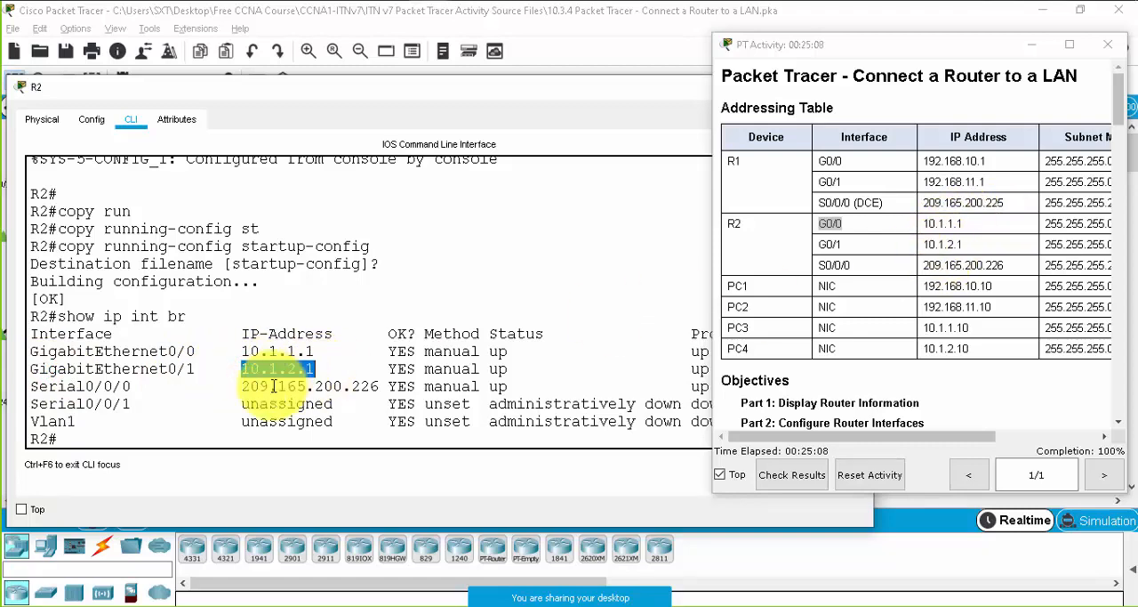
left_click(124, 397)
left_click_drag(246, 385, 385, 386)
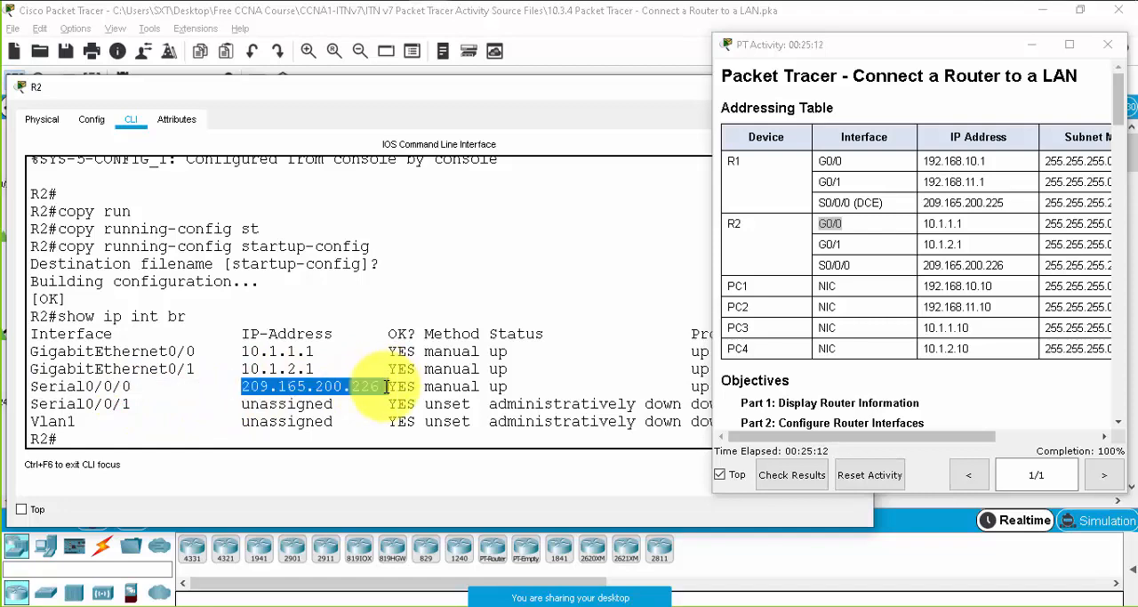
left_click(300, 359)
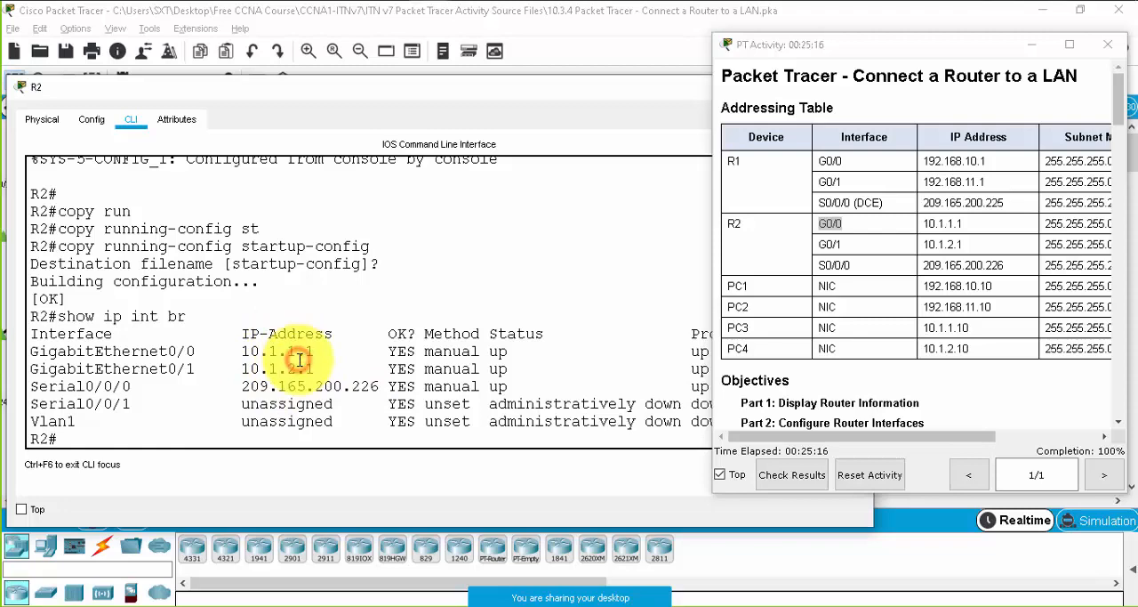
- Display R2's running configuration with show run and page through it to the GigabitEthernet interface sections
type("show run")
key("Return")
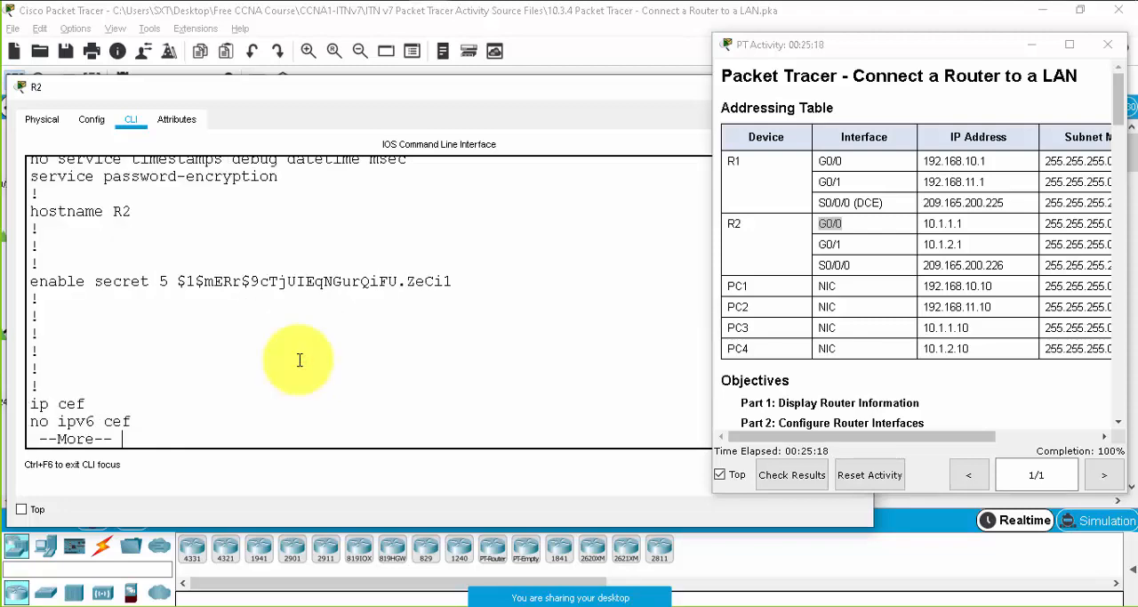
key("Return")
key("Return")
key("Return")
key("Return")
key("Return")
key("Return")
key("Return")
key("Return")
key("Return")
key("Return")
key("Return")
key("Return")
key("Return")
key("Return")
key("Return")
key("Return")
key("Return")
key("Return")
key("Return")
key("Return")
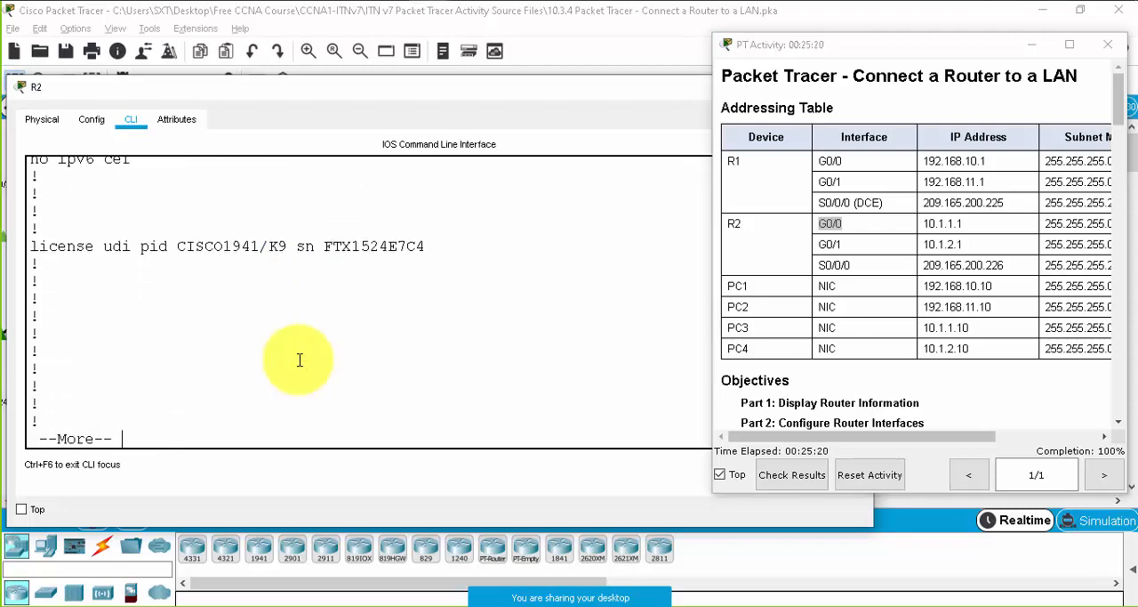
key("Return")
key("Return")
key("Return")
key("Return")
key("Return")
key("Return")
key("Return")
key("Return")
key("Return")
key("Return")
key("Return")
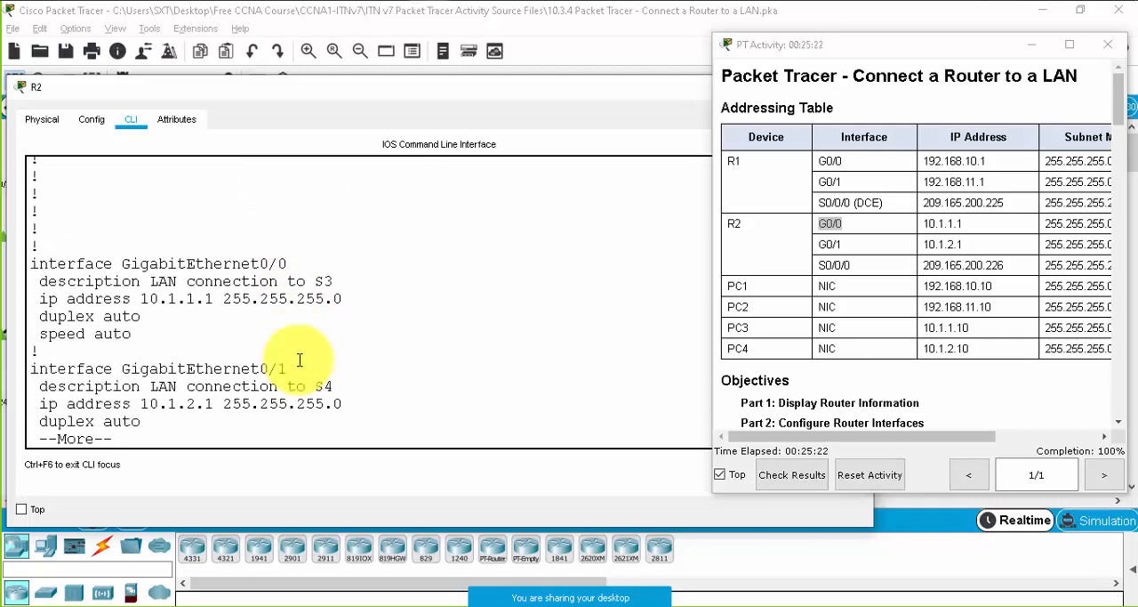
- Examine the description, IP address, duplex and speed lines of GigabitEthernet0/0 in R2's running configuration
left_click_drag(77, 247, 315, 249)
left_click_drag(94, 263, 350, 259)
left_click(350, 259)
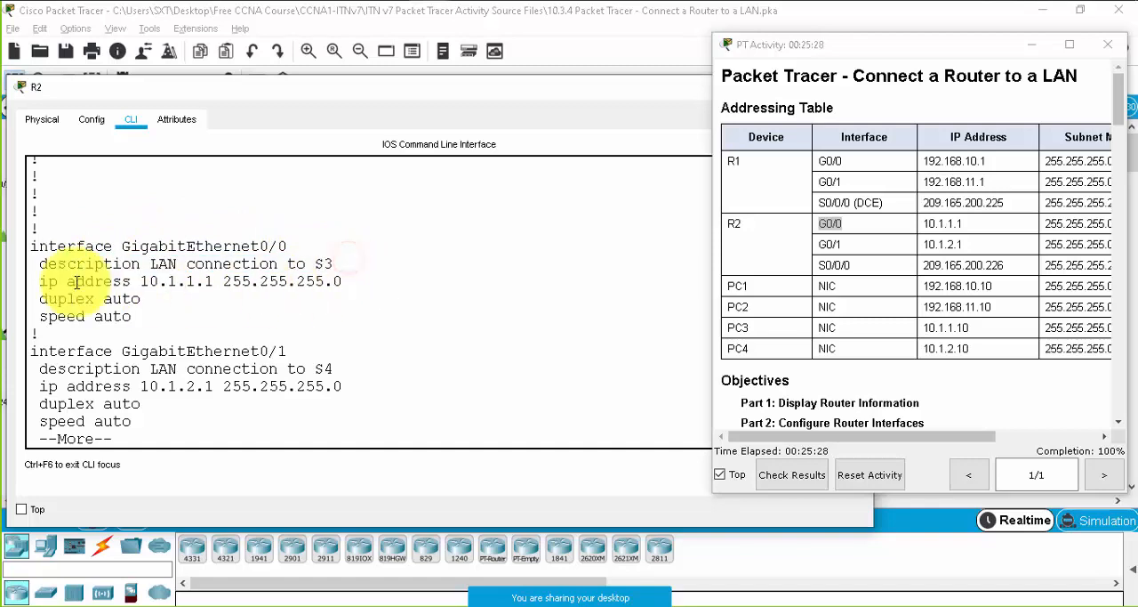
left_click_drag(43, 281, 345, 279)
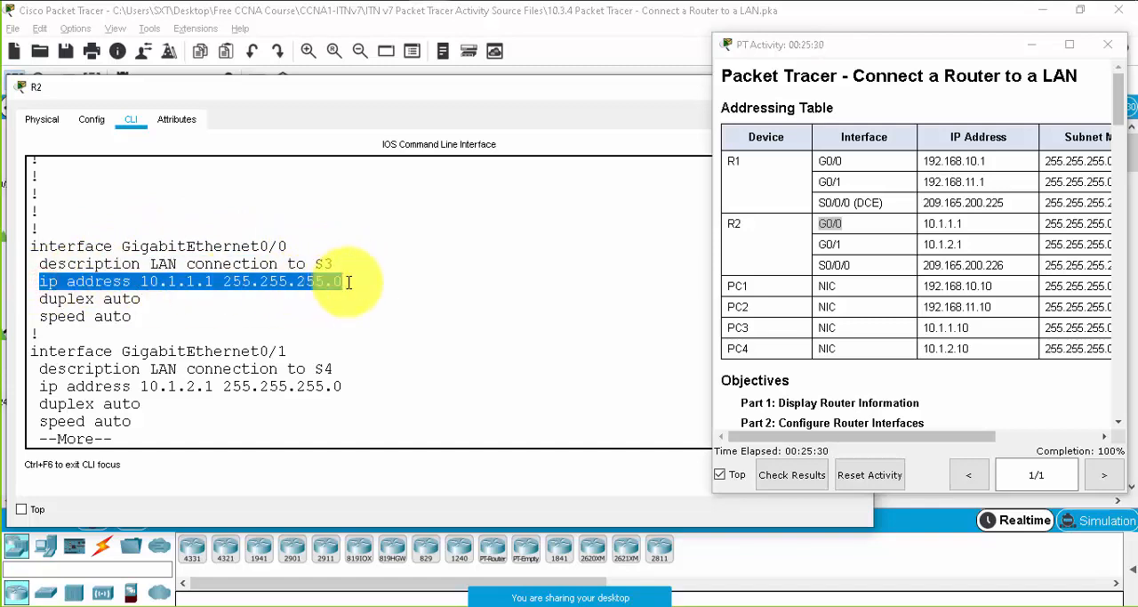
left_click_drag(41, 300, 143, 300)
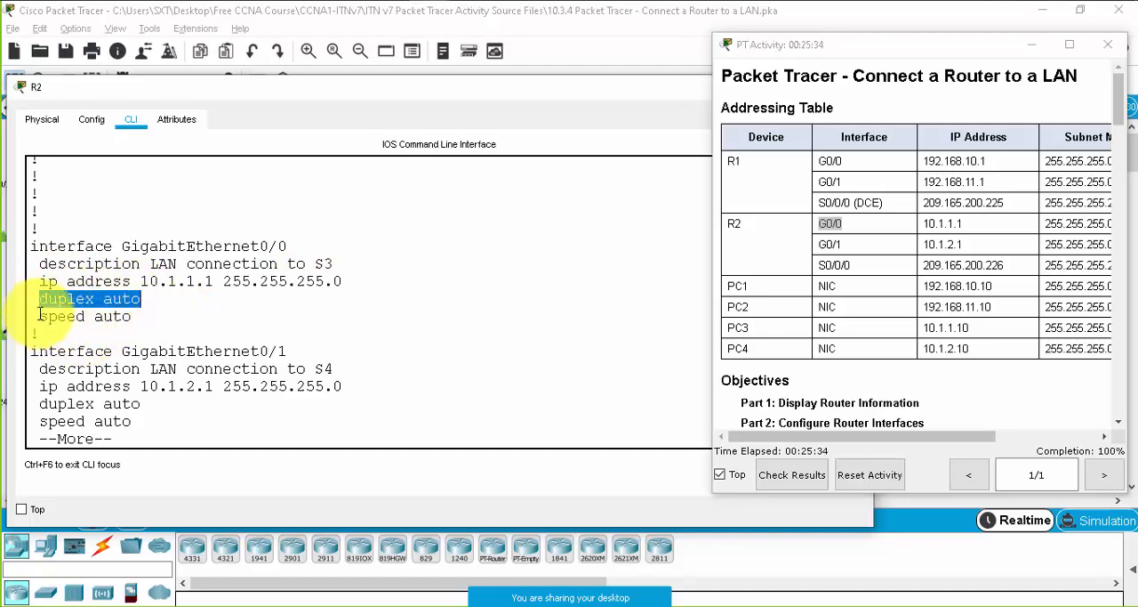
left_click_drag(37, 317, 134, 317)
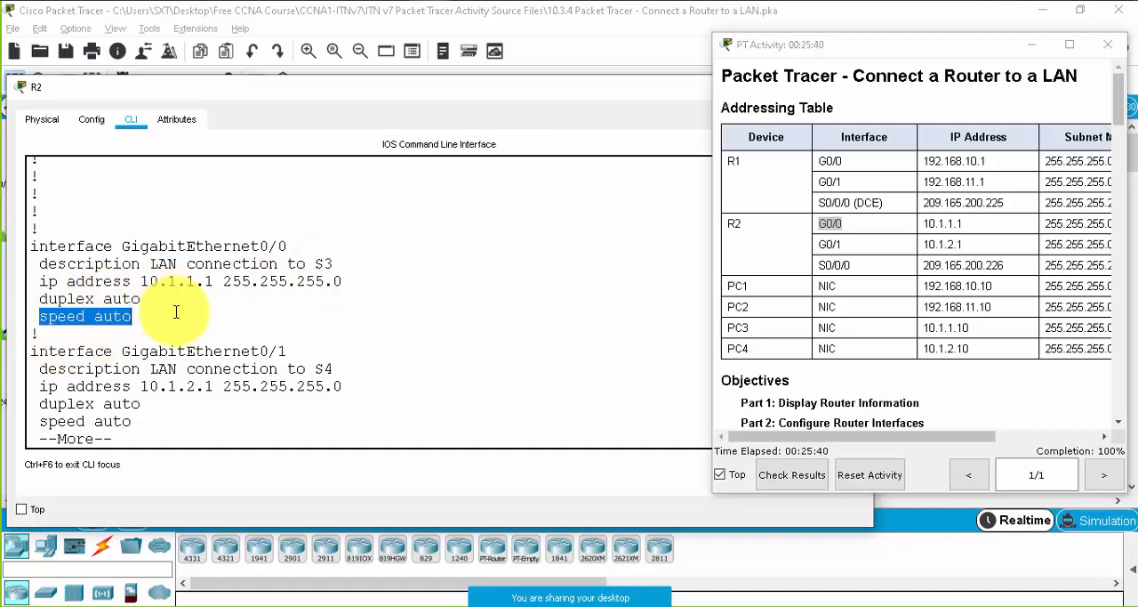
left_click(183, 248)
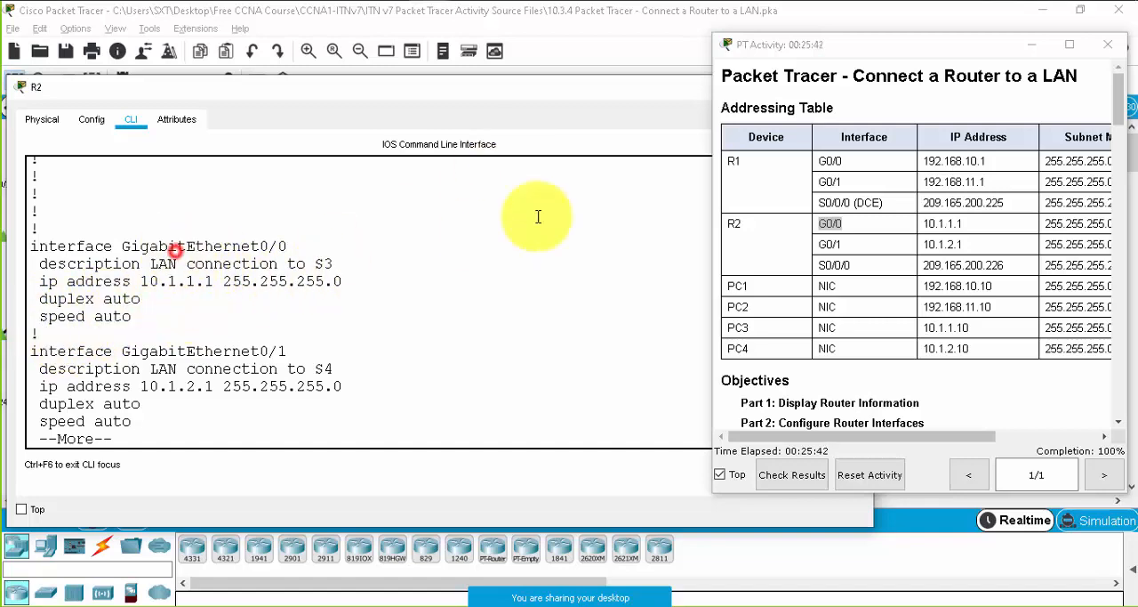
- Move R2's command-line window out of the way and bring the network topology back into view
left_click_drag(7, 149, 68, 147)
left_click_drag(361, 96, 321, 154)
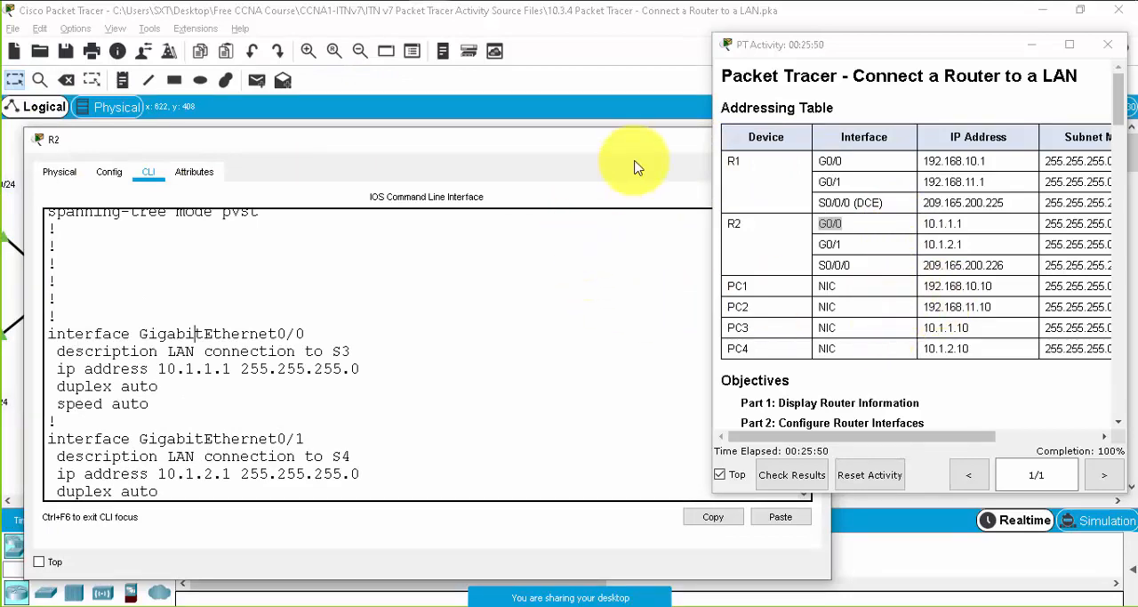
left_click(617, 104)
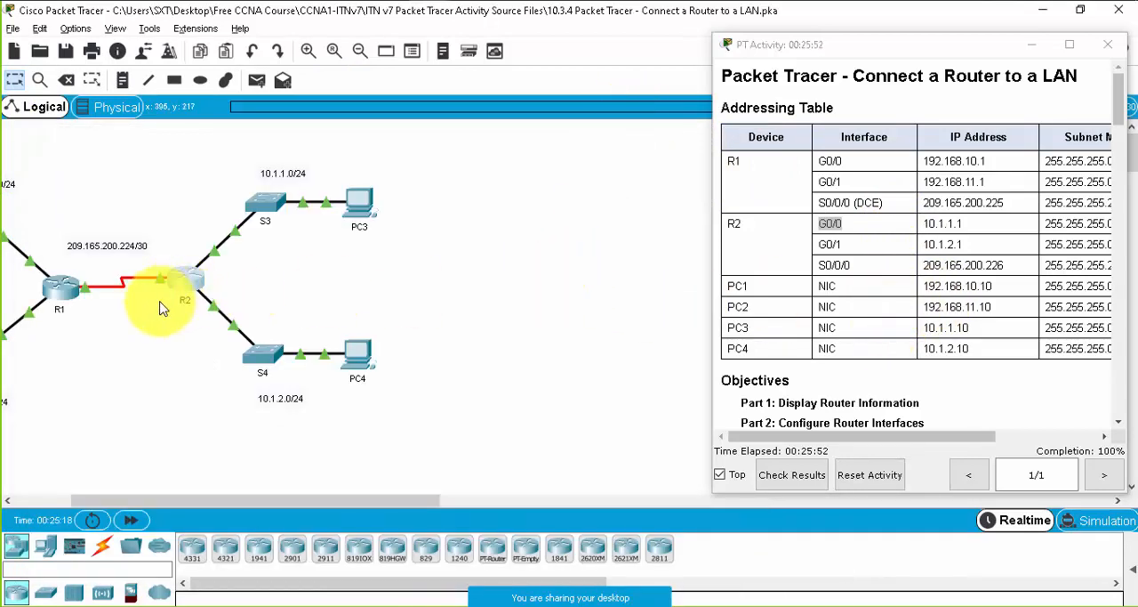
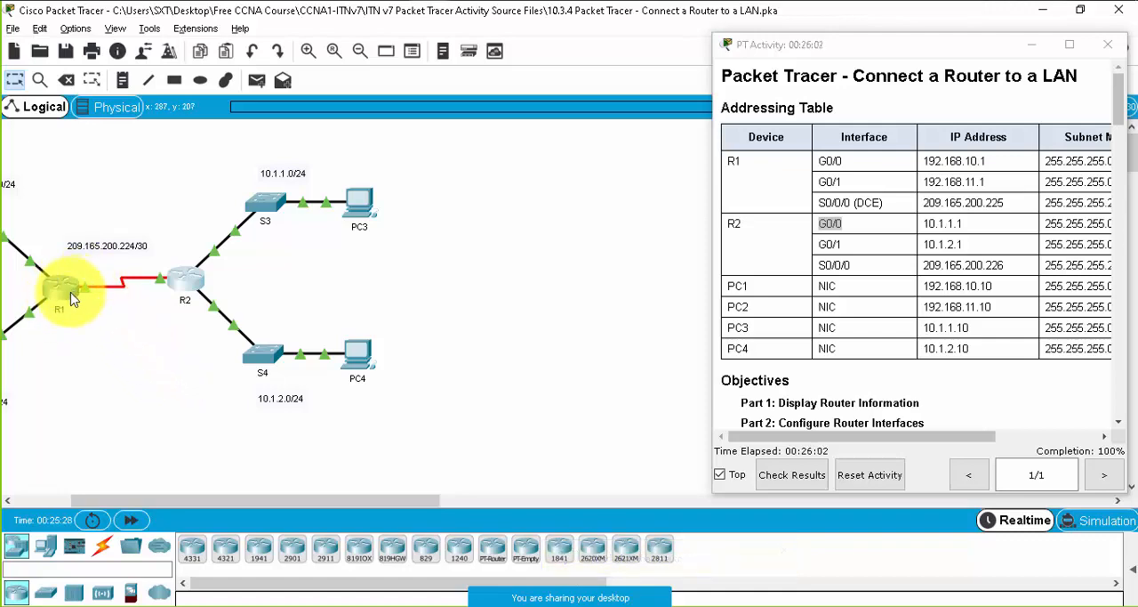
- Open router R1's command line and display its routing protocol settings with show ip protocols
left_click(71, 299)
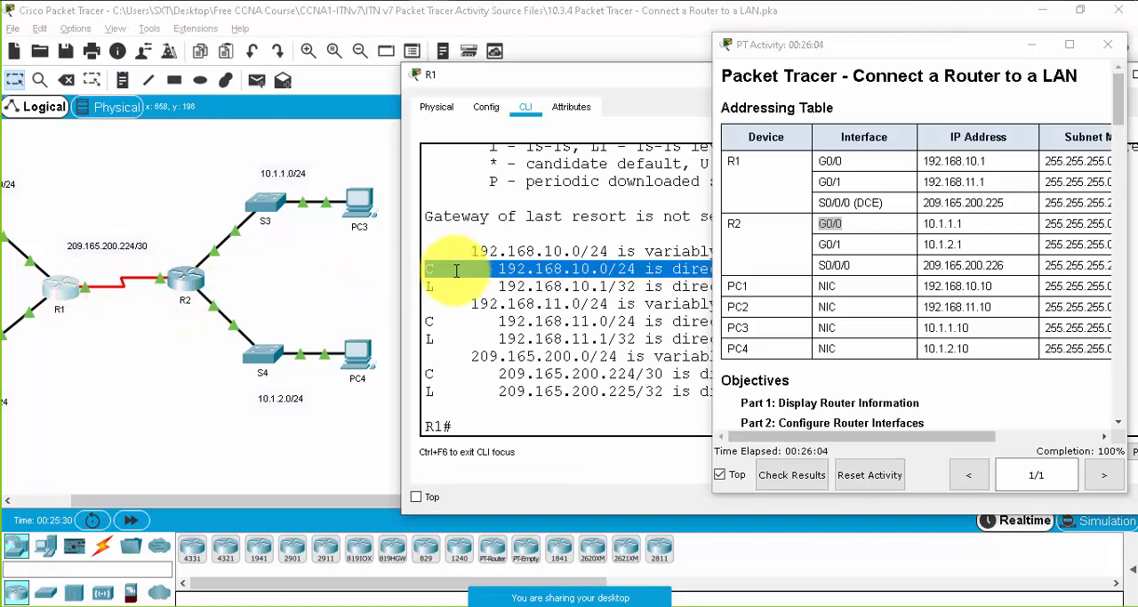
left_click_drag(582, 80, 366, 83)
left_click_drag(433, 71, 247, 71)
left_click(254, 246)
key("Return")
key("Return")
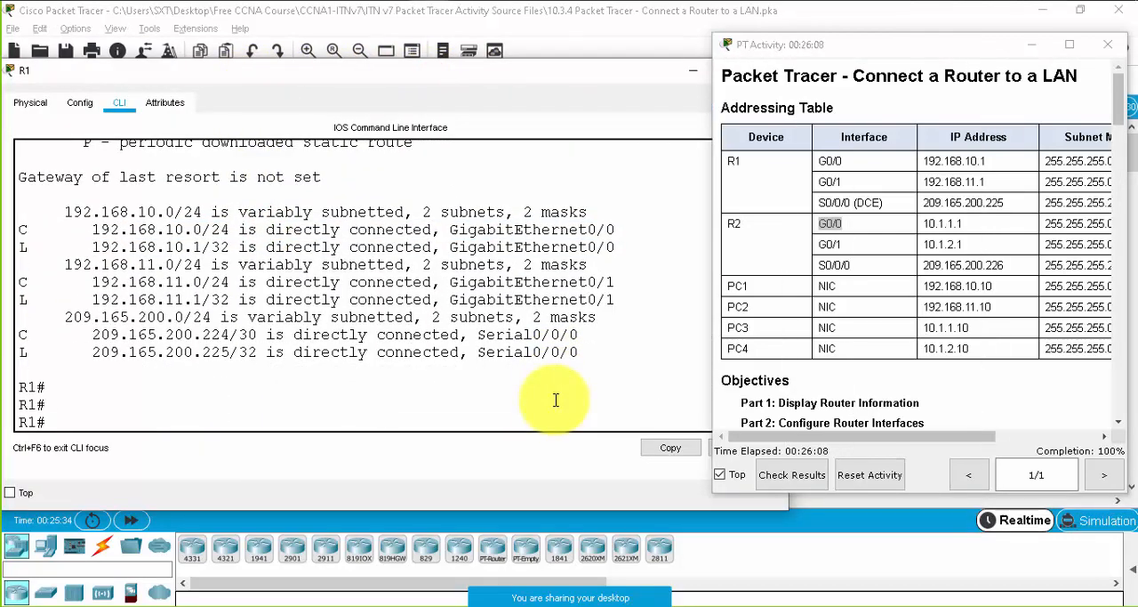
type("show ip pr")
key("Tab")
key("Return")
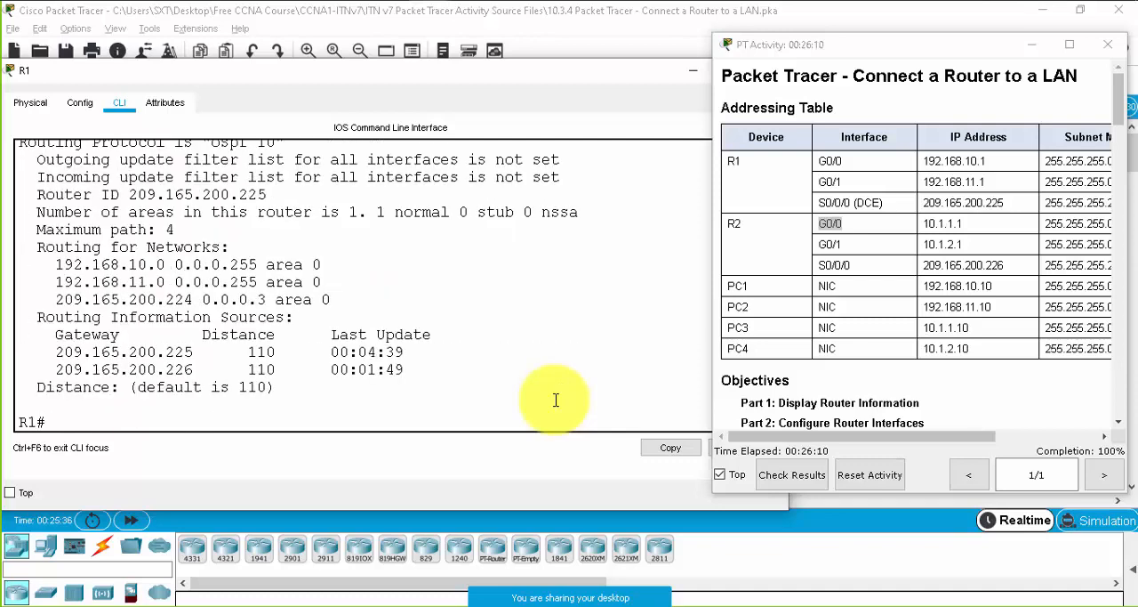
- Examine the routing protocol name and OSPF process ID in R1's output, and close the router's window
scroll(233, 254, "up", 2)
left_click_drag(211, 242, 276, 240)
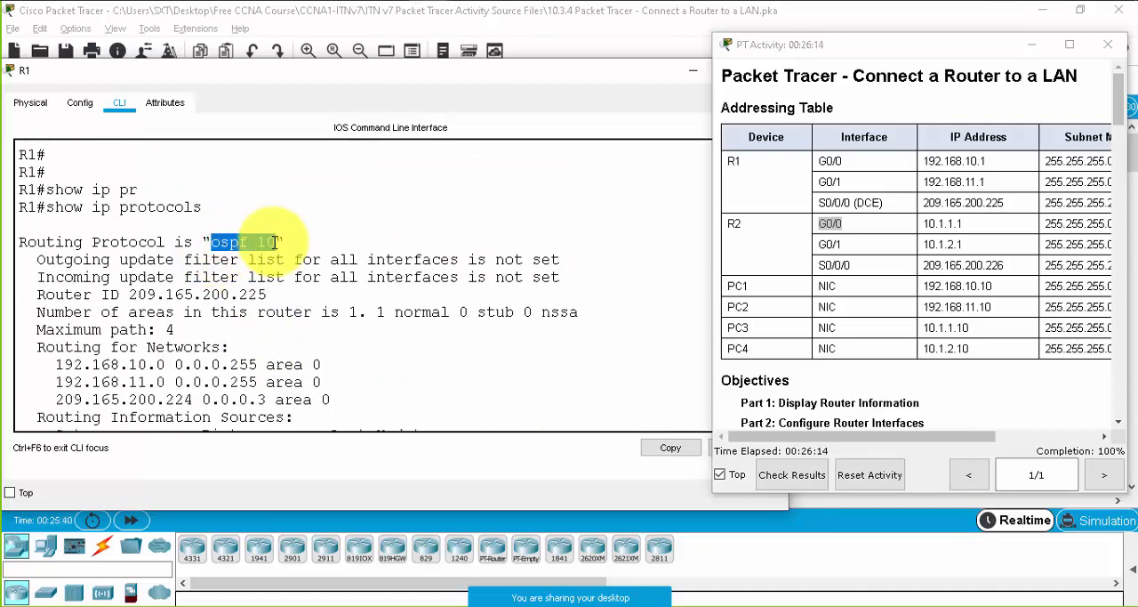
left_click(274, 242)
left_click_drag(275, 242, 266, 242)
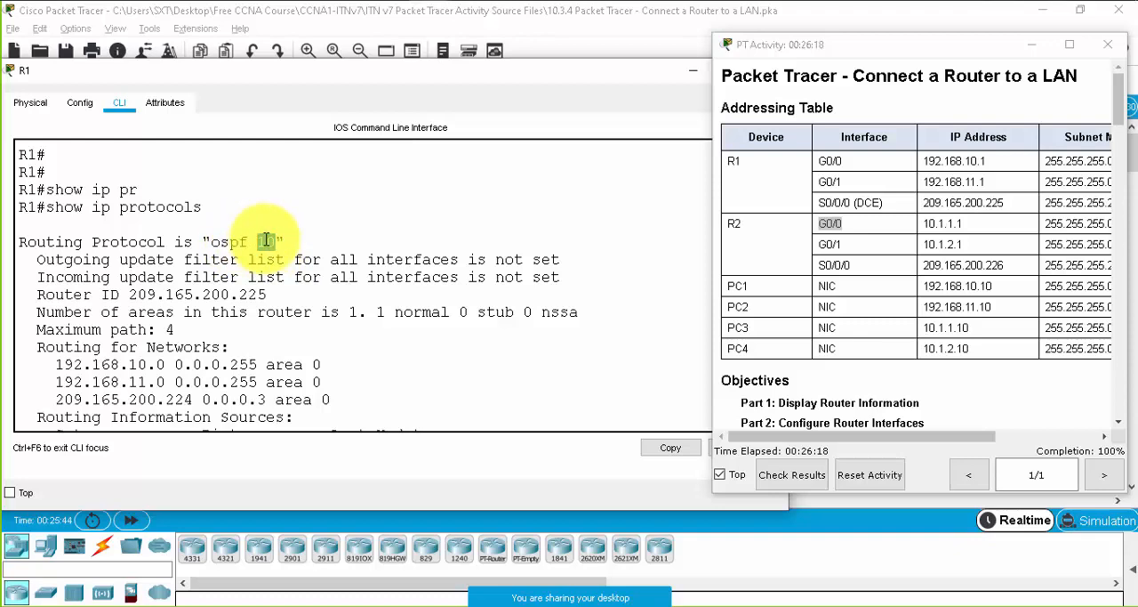
left_click(274, 241)
scroll(262, 338, "down", 2)
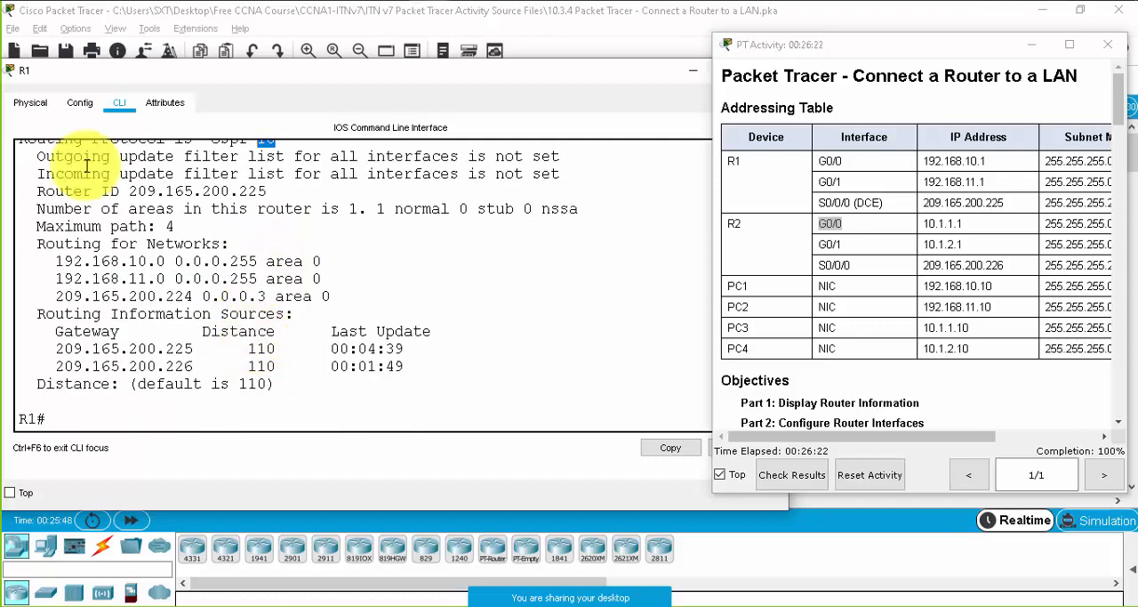
left_click(12, 80)
left_click(30, 190)
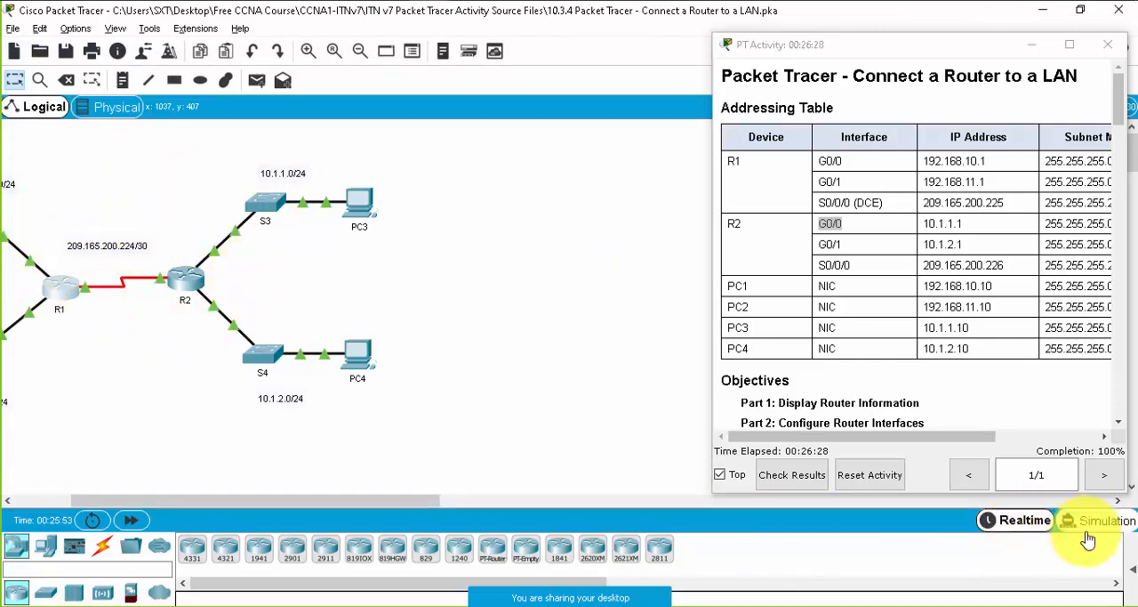
- Show the PDU list and send a simple PDU from PC1 to R1
left_click(1134, 574)
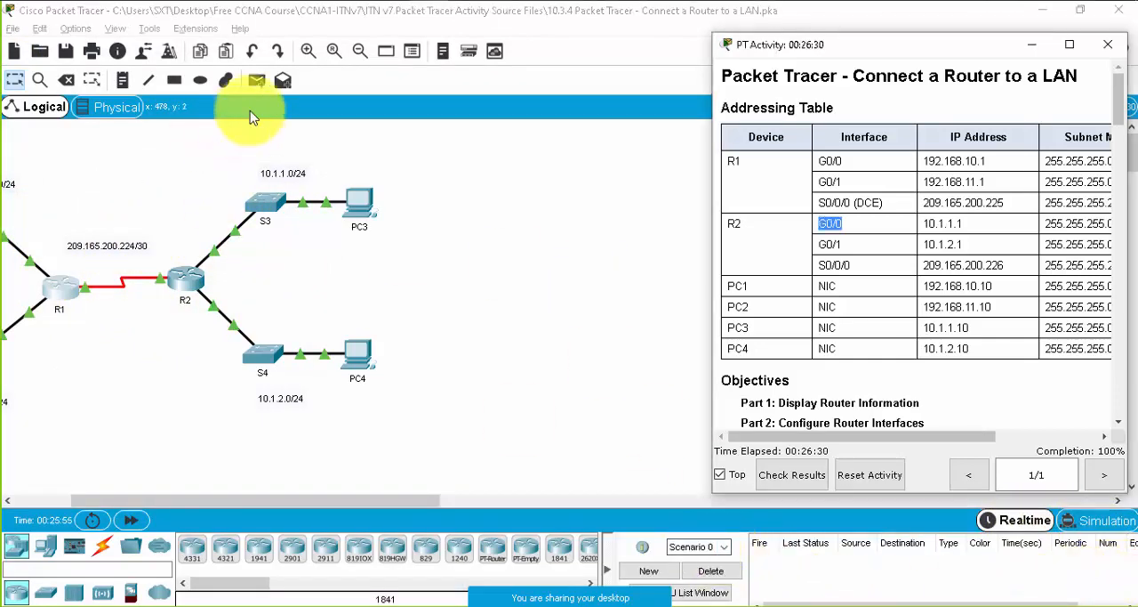
left_click_drag(267, 501, 209, 501)
left_click(257, 80)
left_click(46, 206)
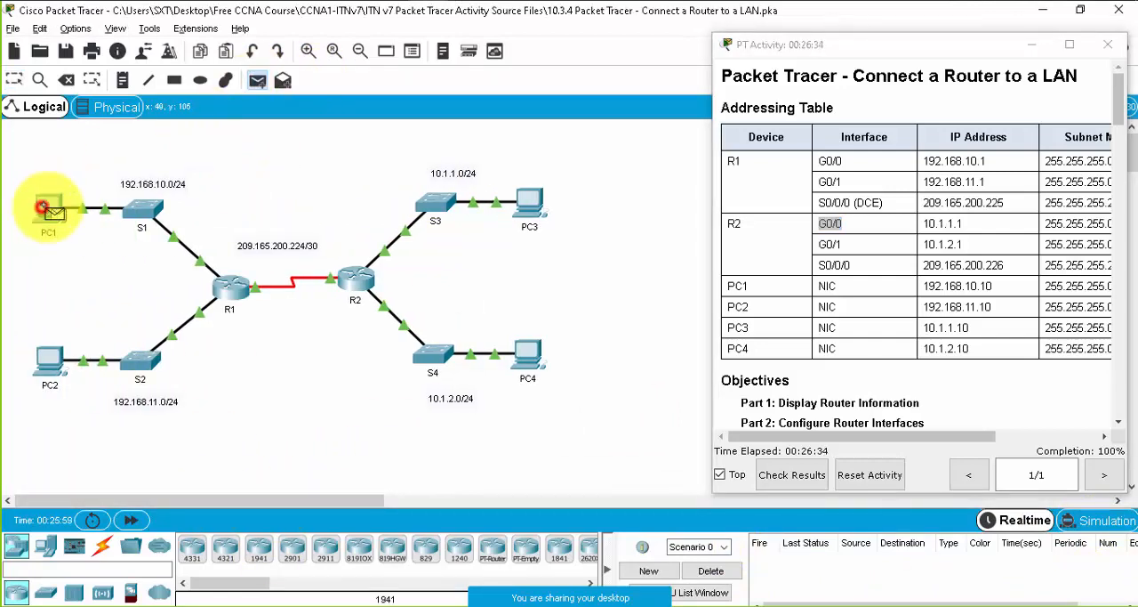
left_click(229, 291)
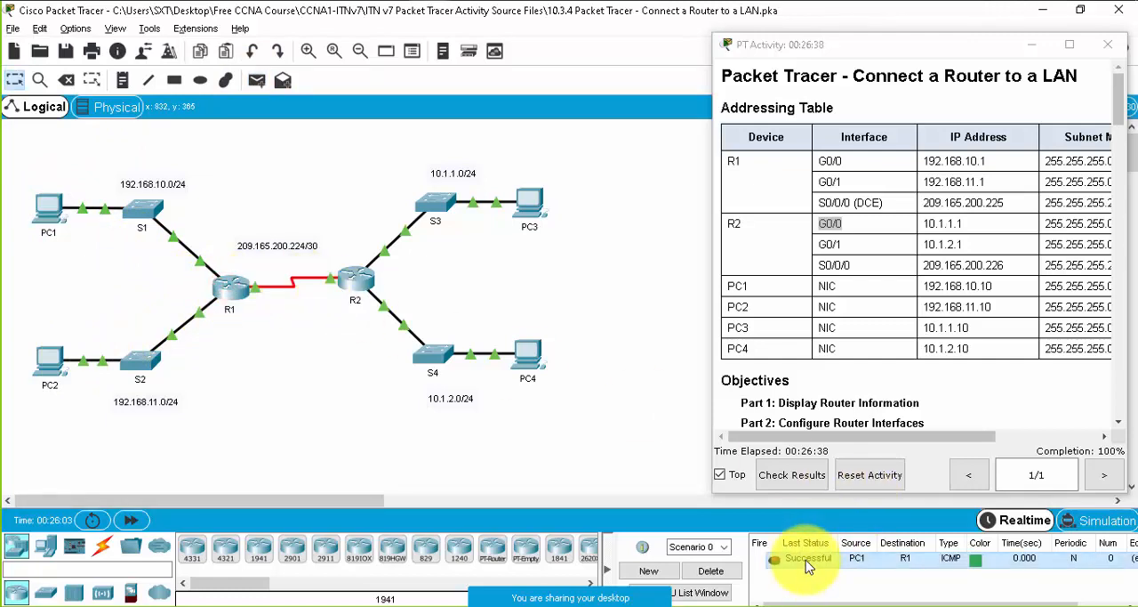
- Test connectivity from PC1 to PC2 with a simple PDU, deleting the scenario's PDUs and sending it again
left_click(258, 80)
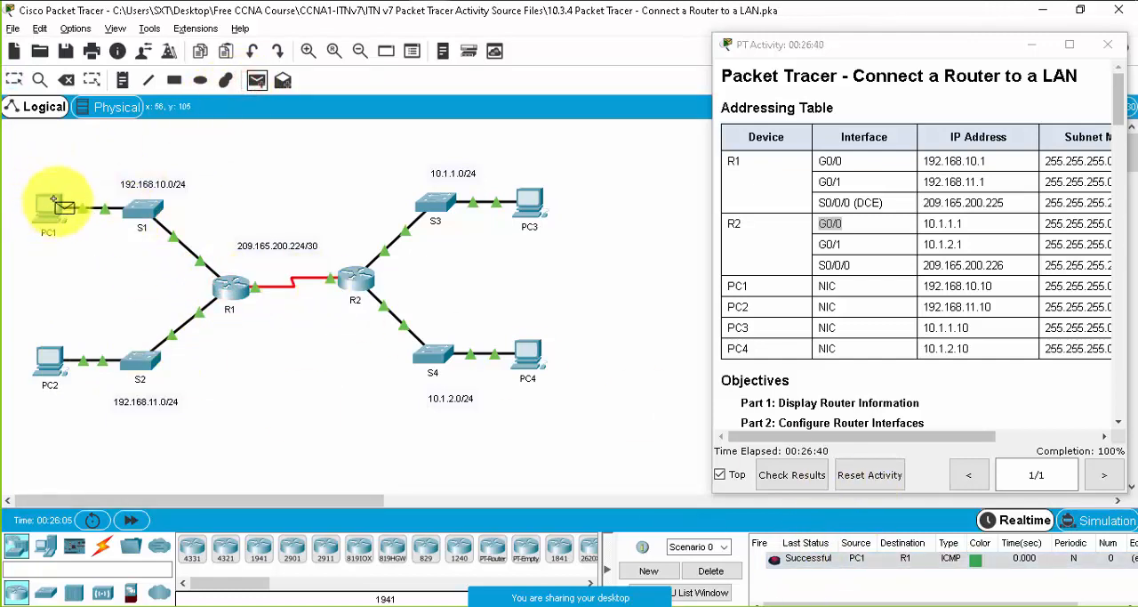
left_click(55, 203)
left_click(51, 360)
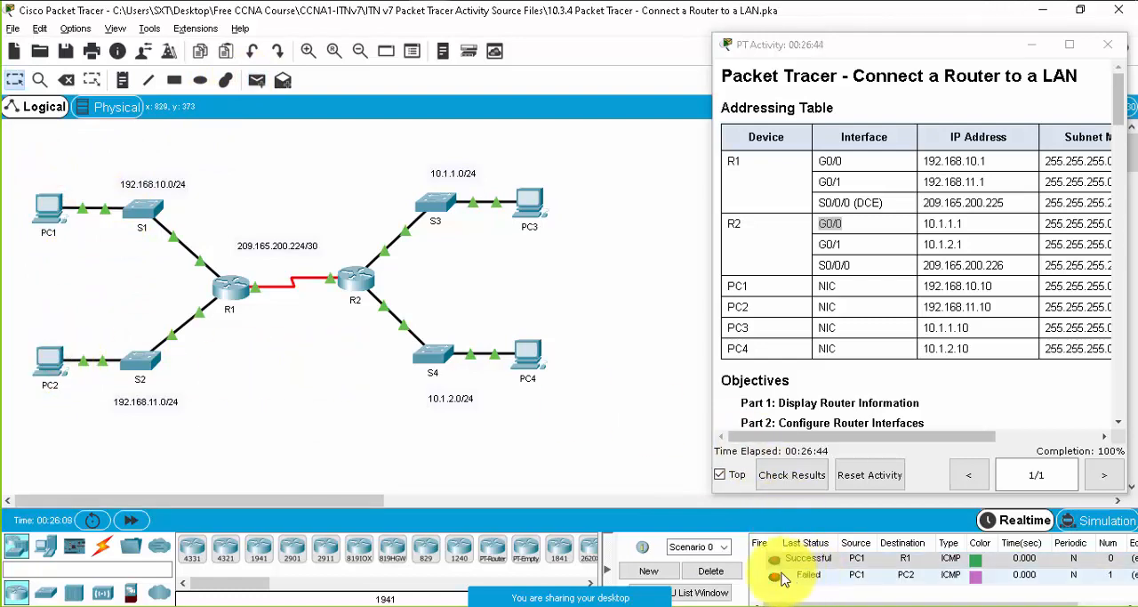
left_click(722, 570)
left_click(256, 80)
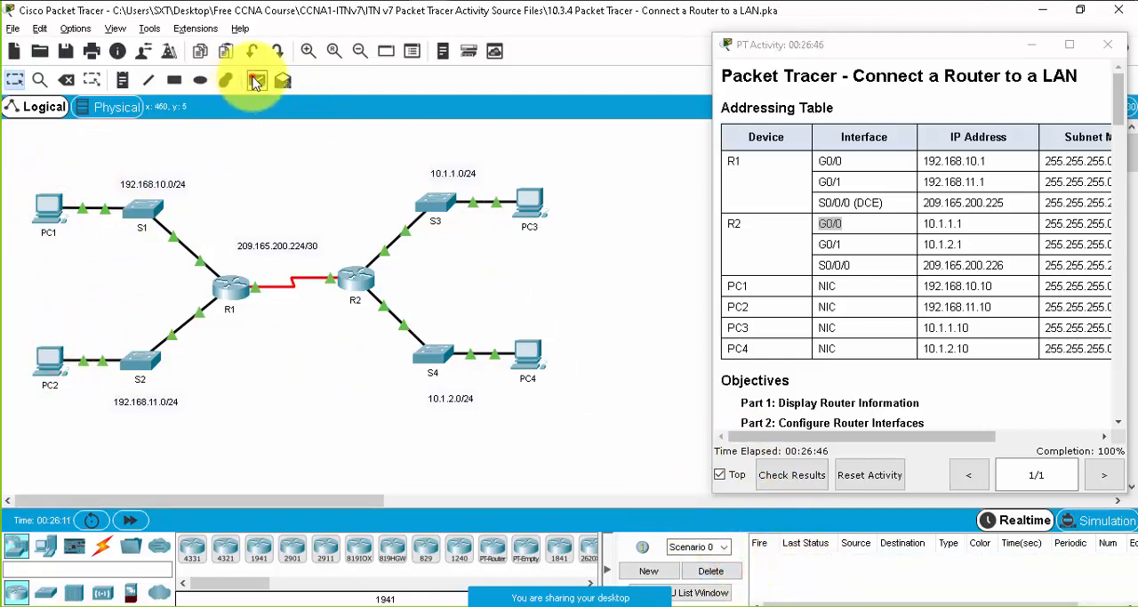
left_click(48, 206)
left_click(49, 360)
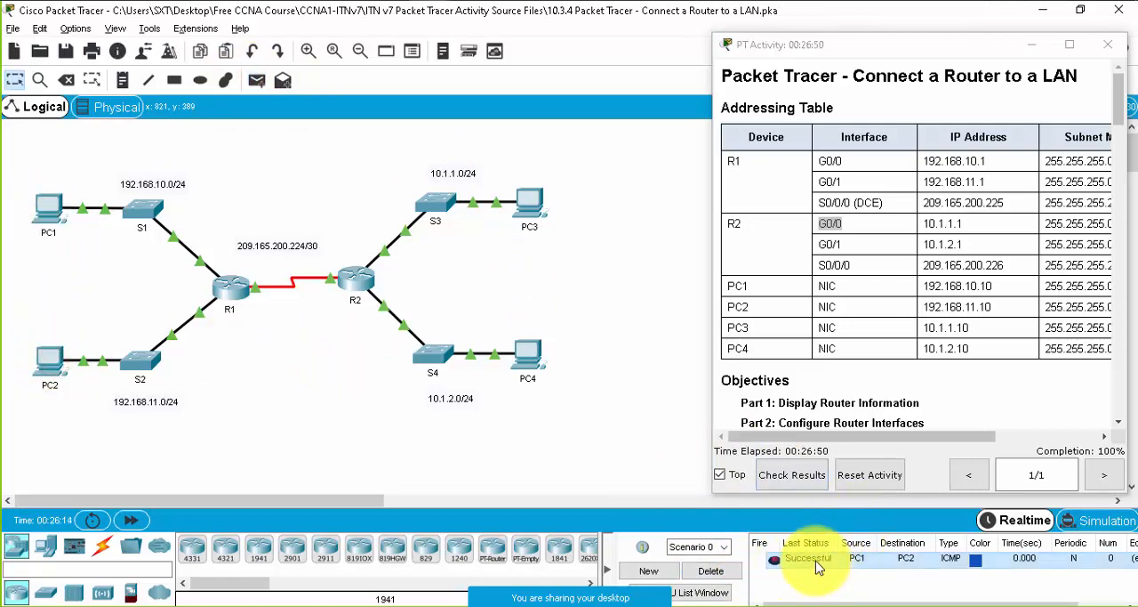
- Send a simple PDU from PC1 to R2
left_click(254, 80)
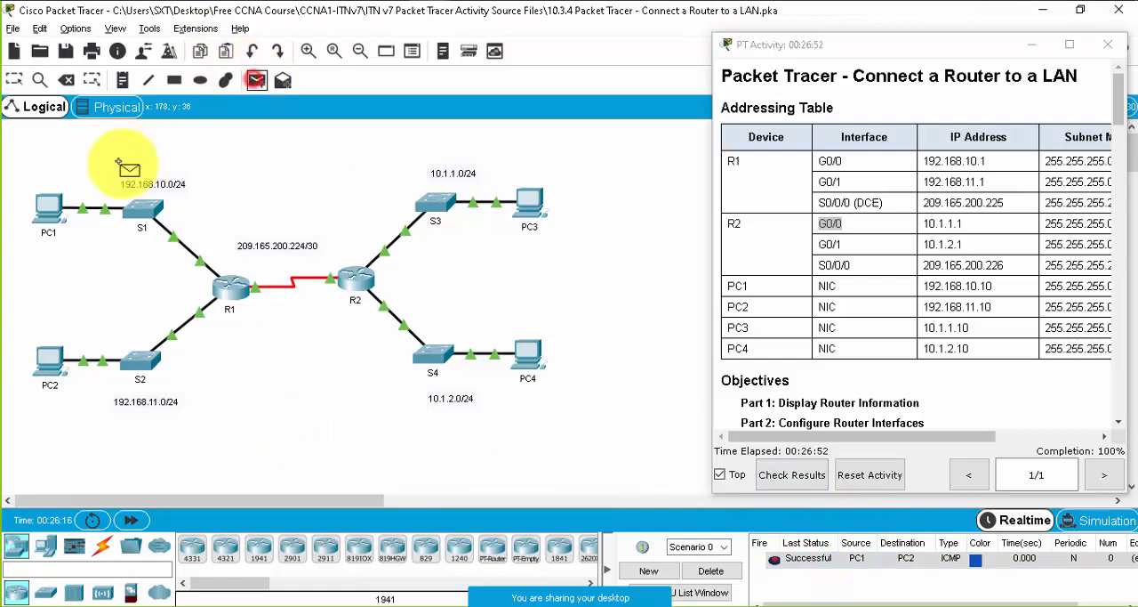
left_click(59, 200)
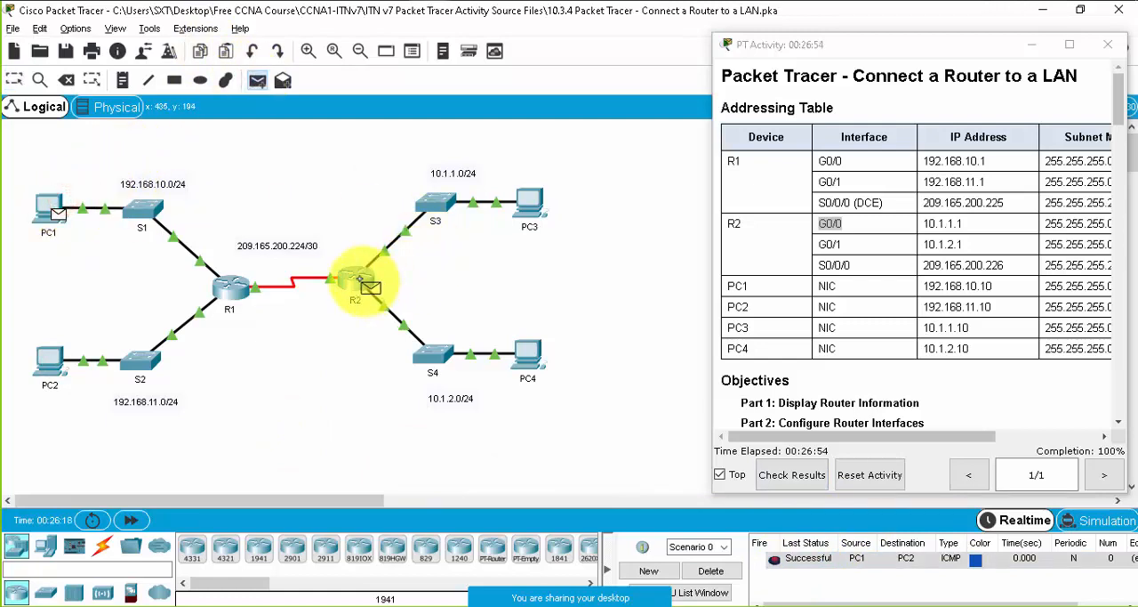
left_click(363, 281)
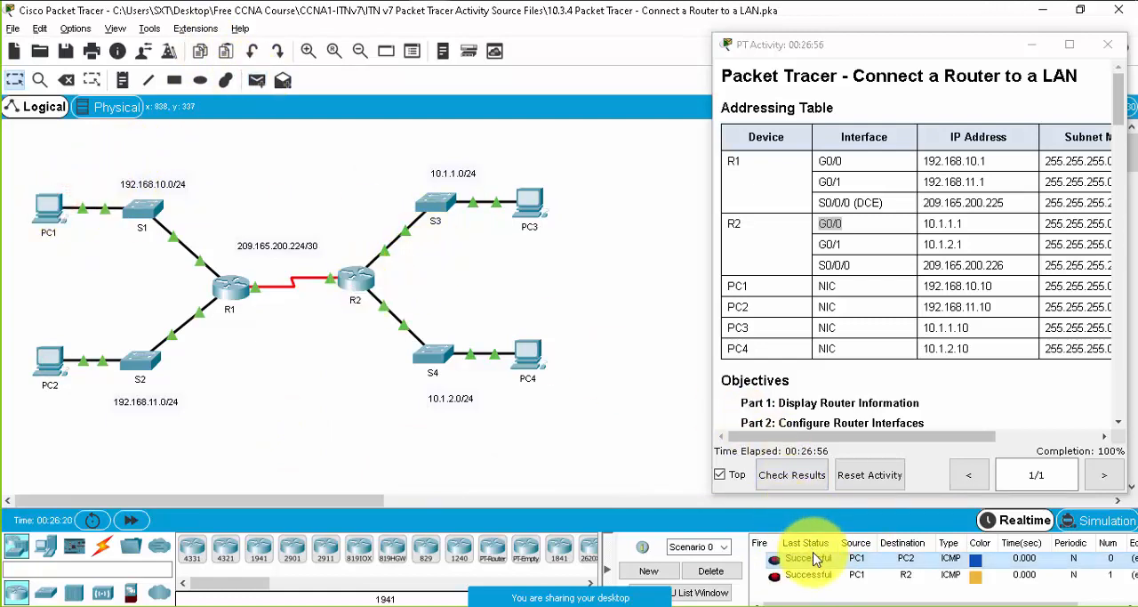
- Test connectivity from PC1 to PC3 with a simple PDU, clearing the scenario and repeating the test
left_click(256, 80)
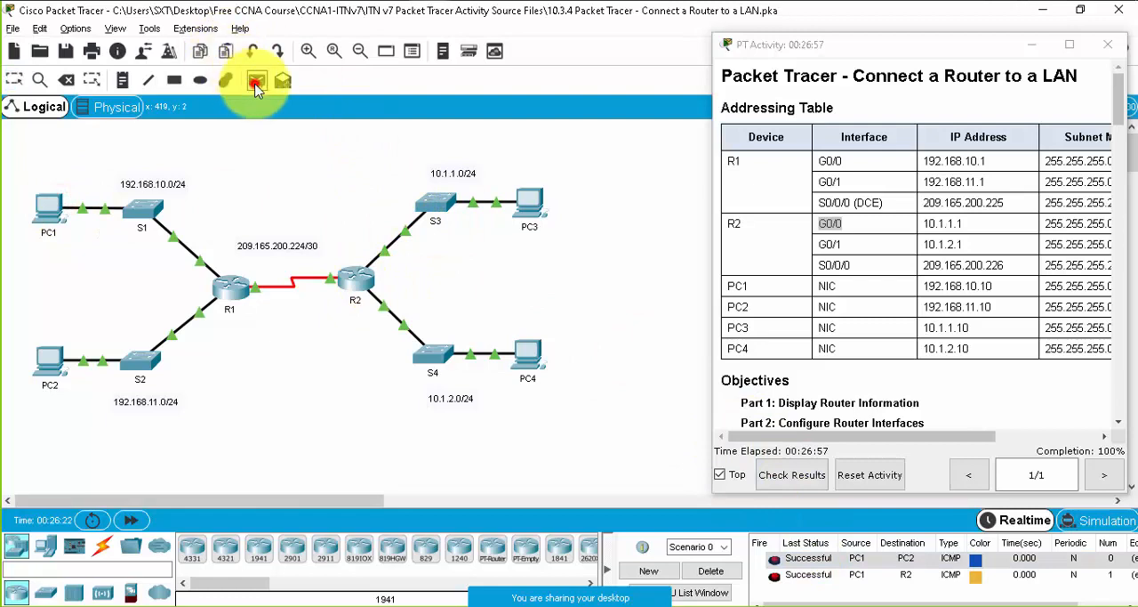
left_click(56, 203)
left_click(540, 196)
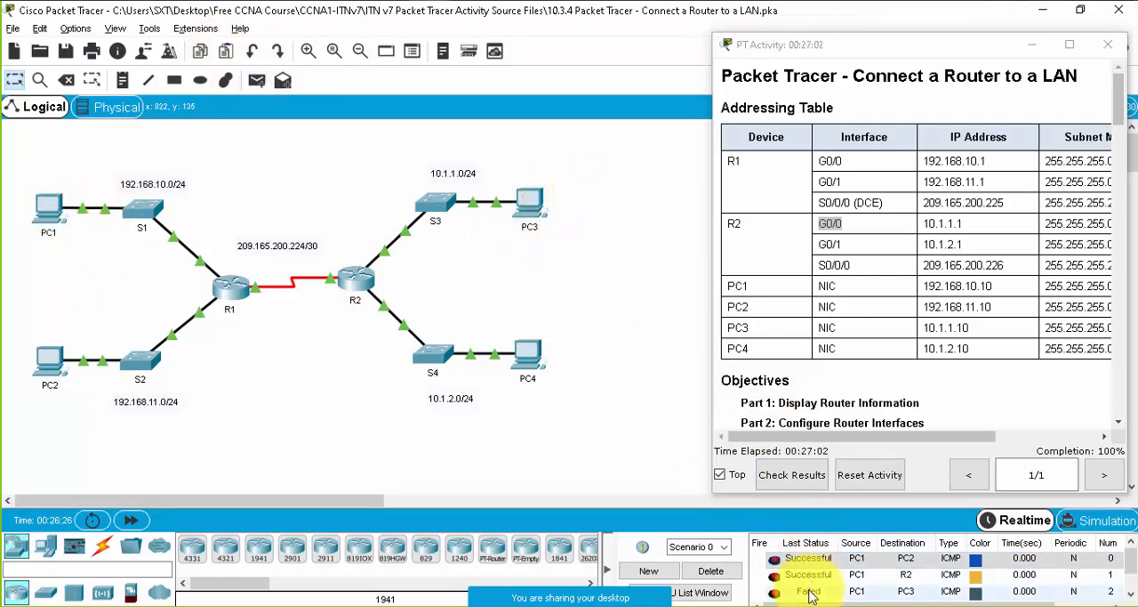
left_click(716, 569)
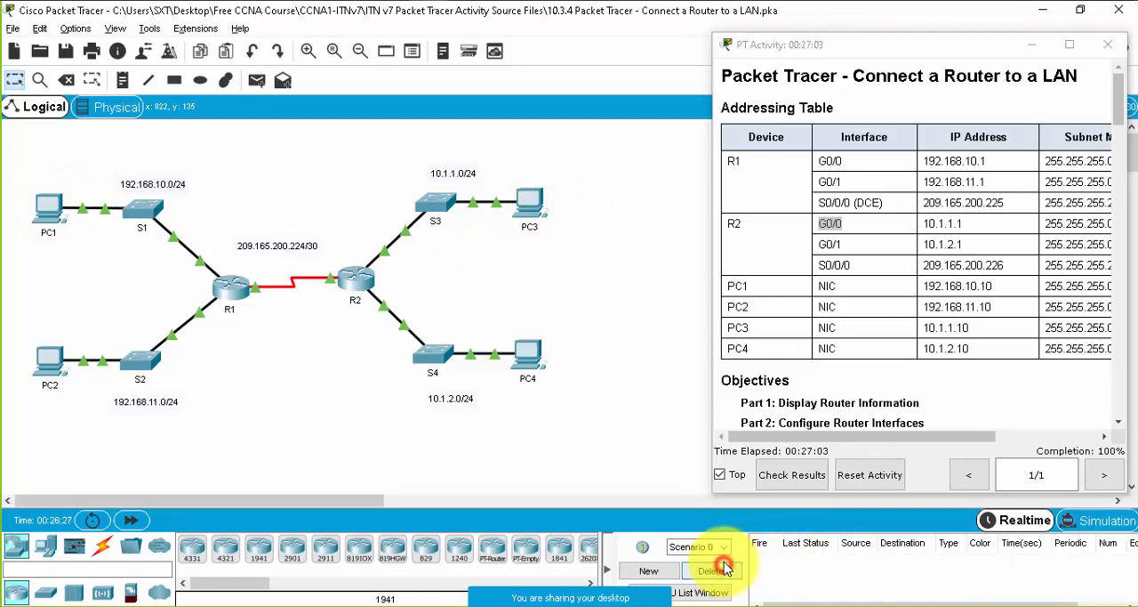
left_click(257, 81)
left_click(53, 205)
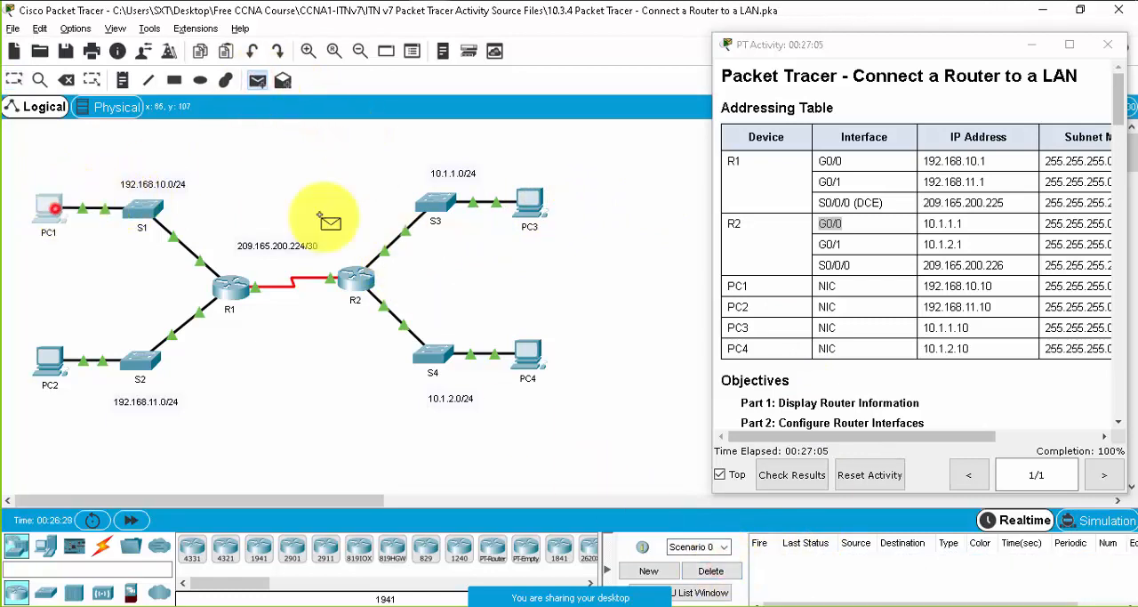
left_click(539, 200)
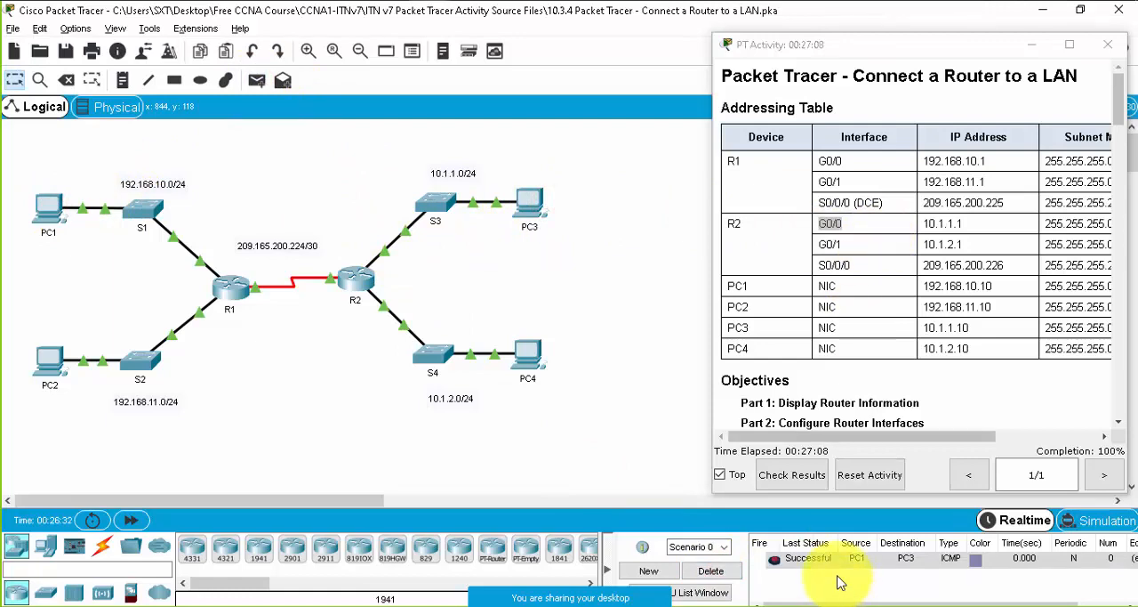
- Test connectivity from PC1 to PC4 with a simple PDU twice, deleting the scenario's PDUs after each test
left_click(257, 81)
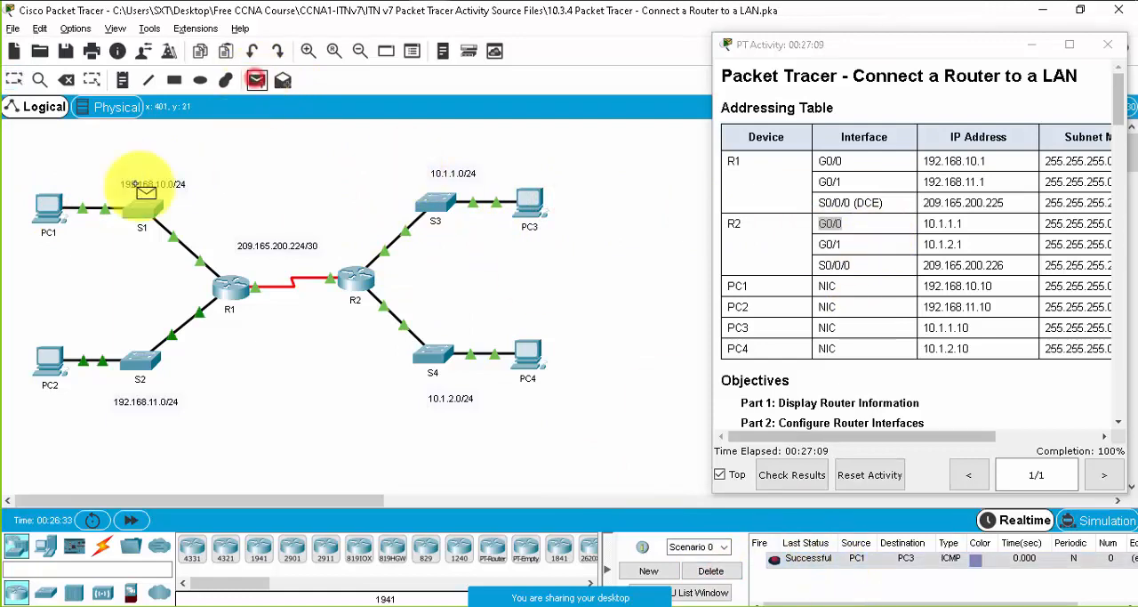
left_click(51, 206)
left_click(526, 357)
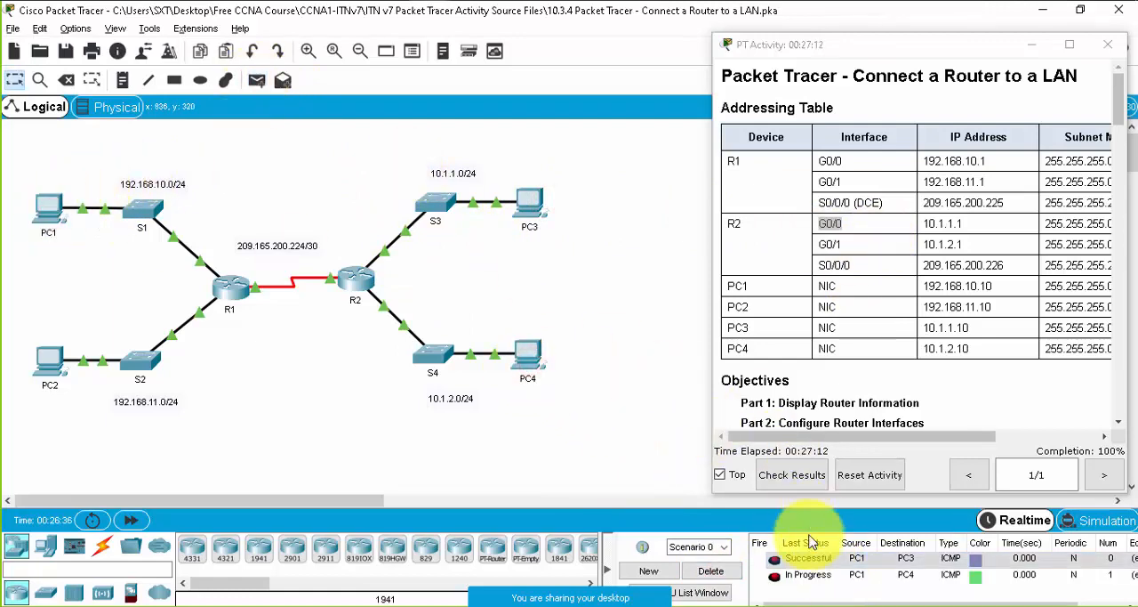
left_click(730, 569)
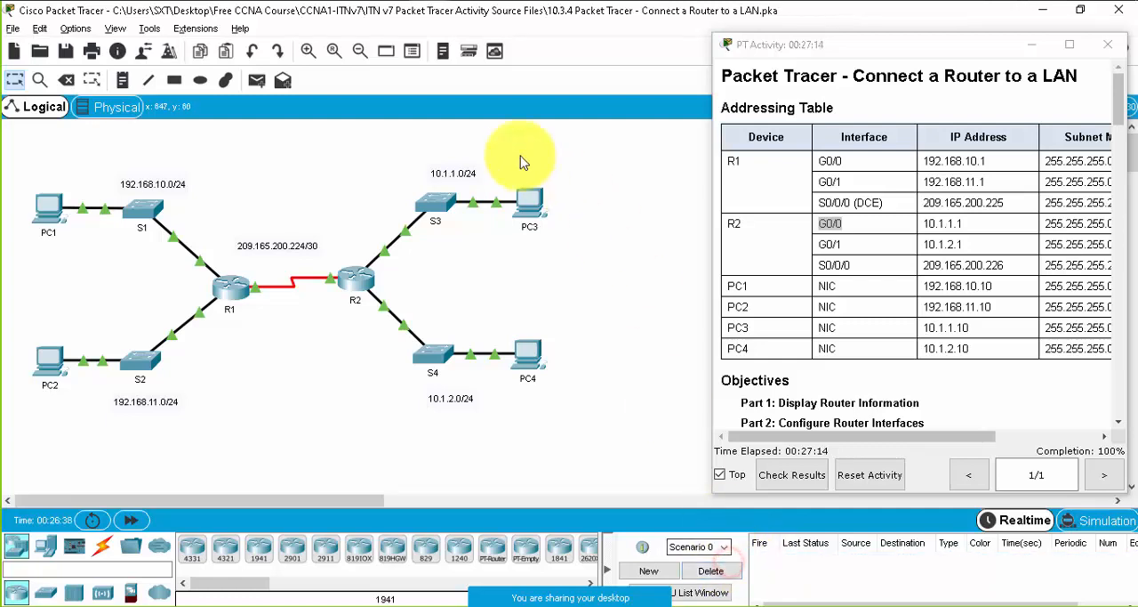
left_click(257, 81)
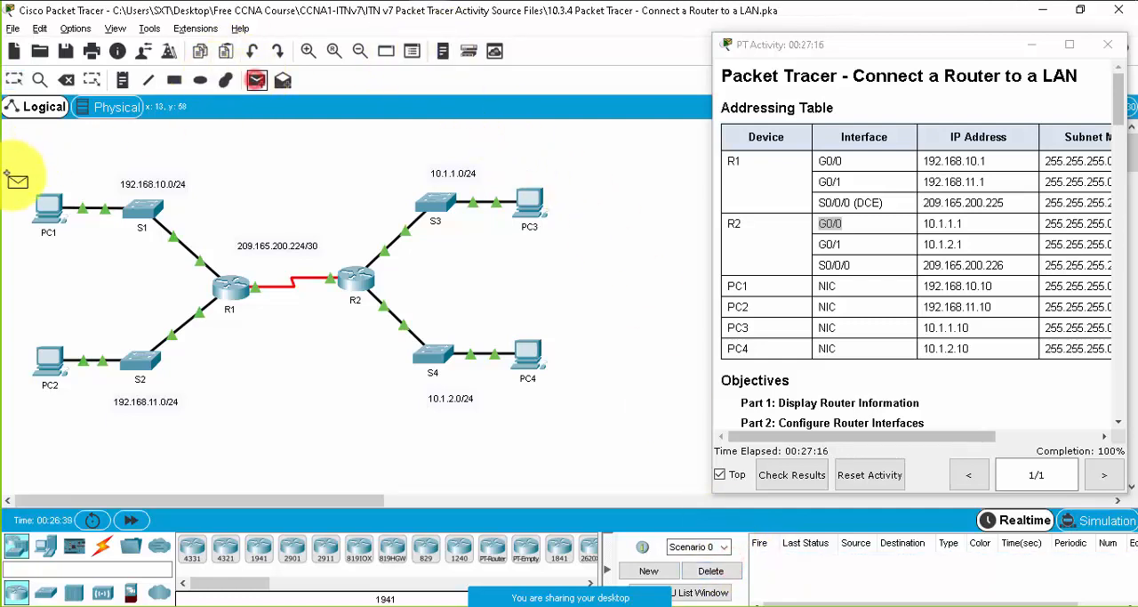
left_click(51, 211)
left_click(527, 356)
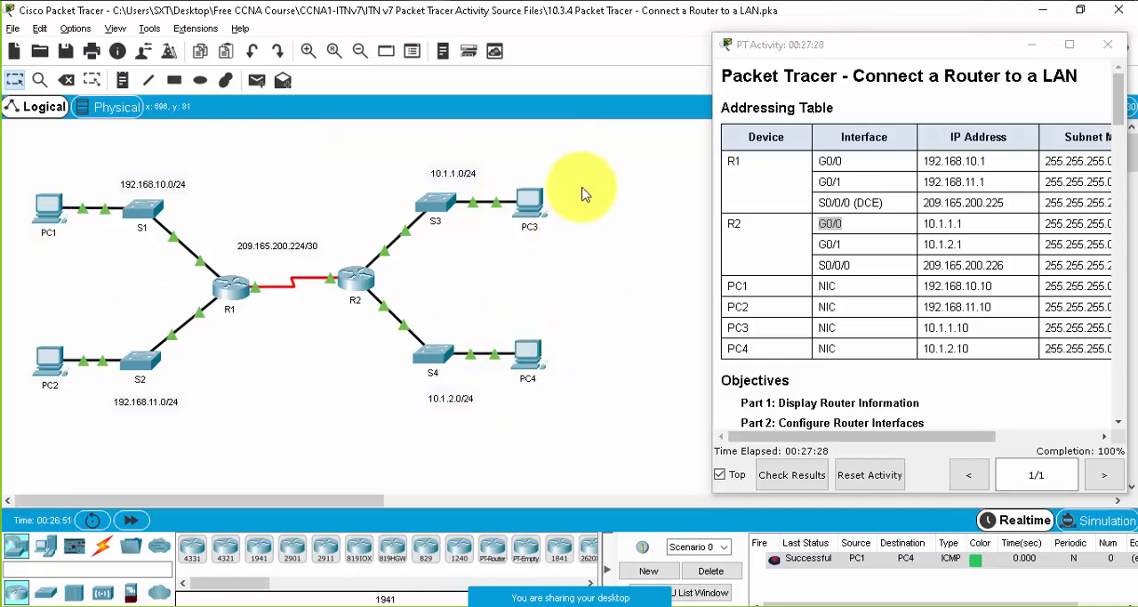
left_click(725, 572)
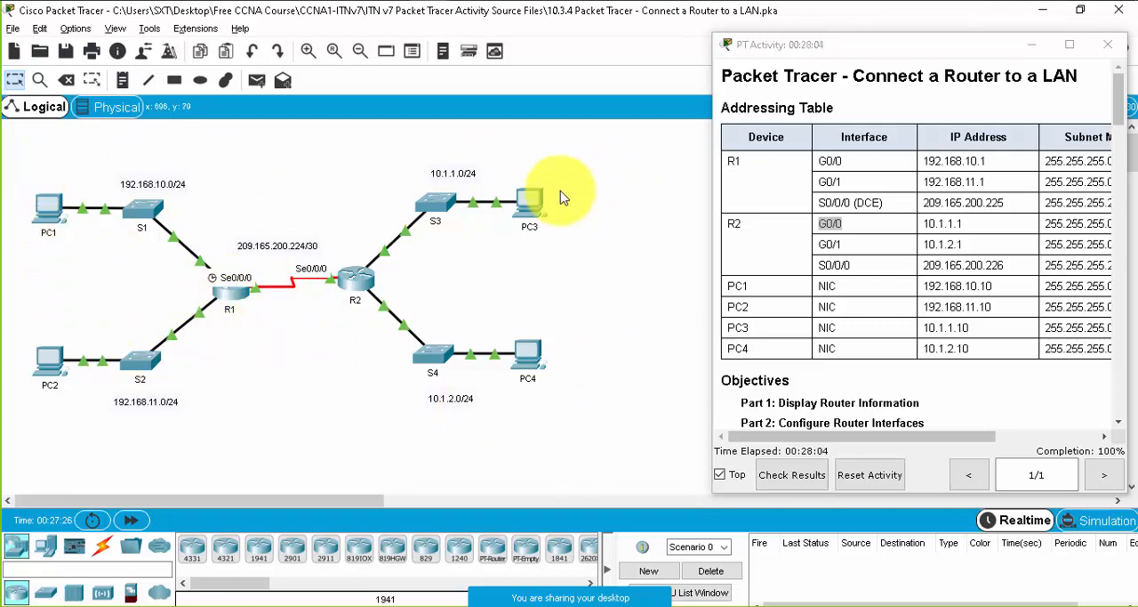
- Read through the activity instructions down to the Part 3 routing table questions and the end-to-end connectivity step
scroll(986, 331, "down", 5)
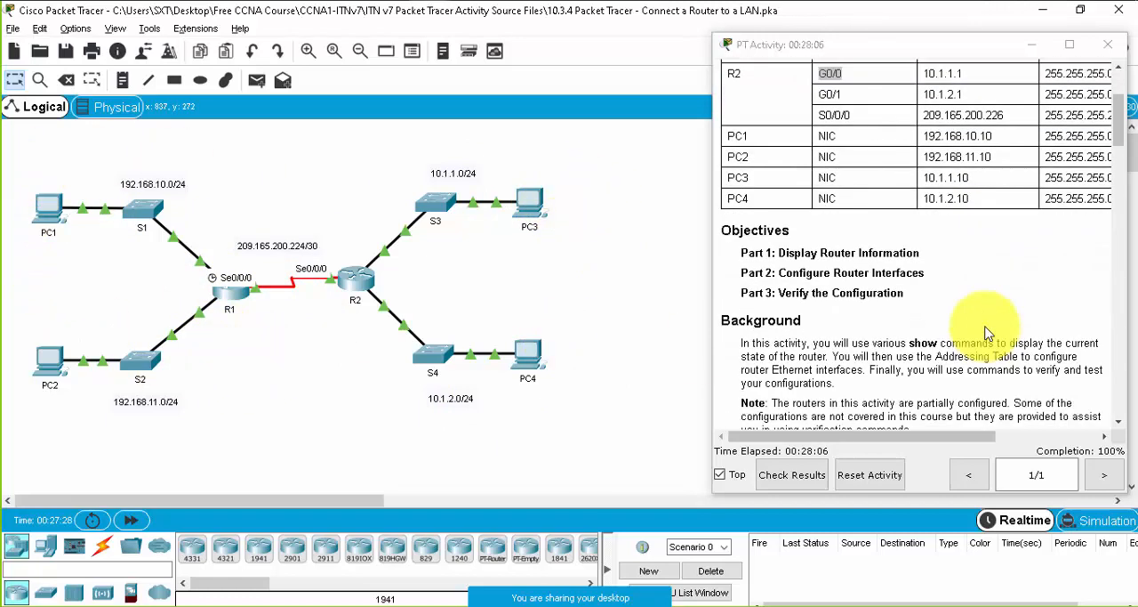
scroll(985, 330, "down", 5)
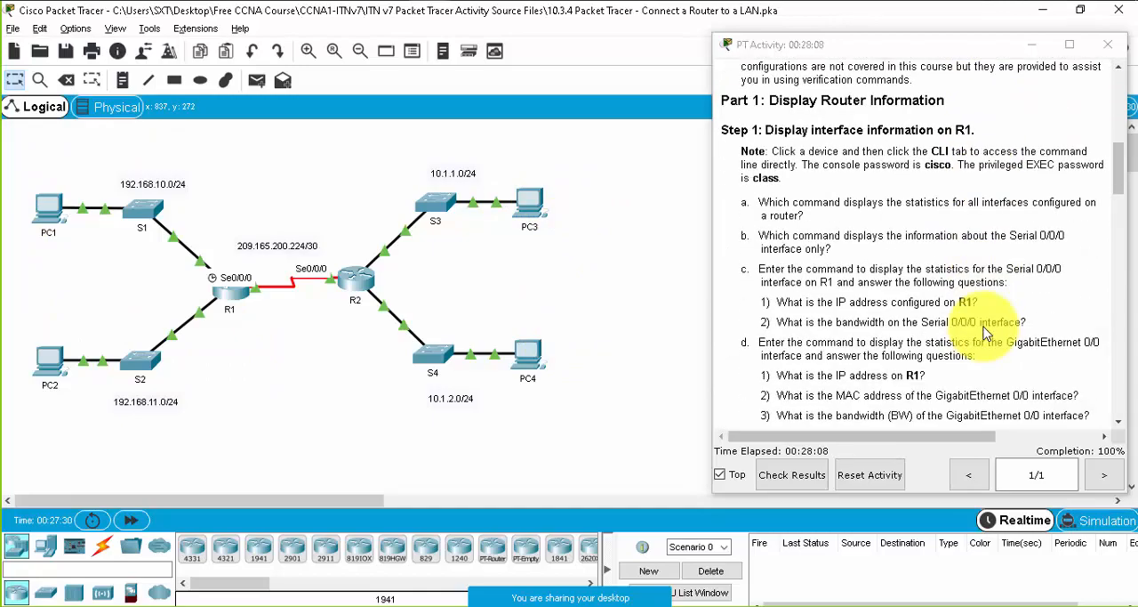
scroll(985, 331, "down", 8)
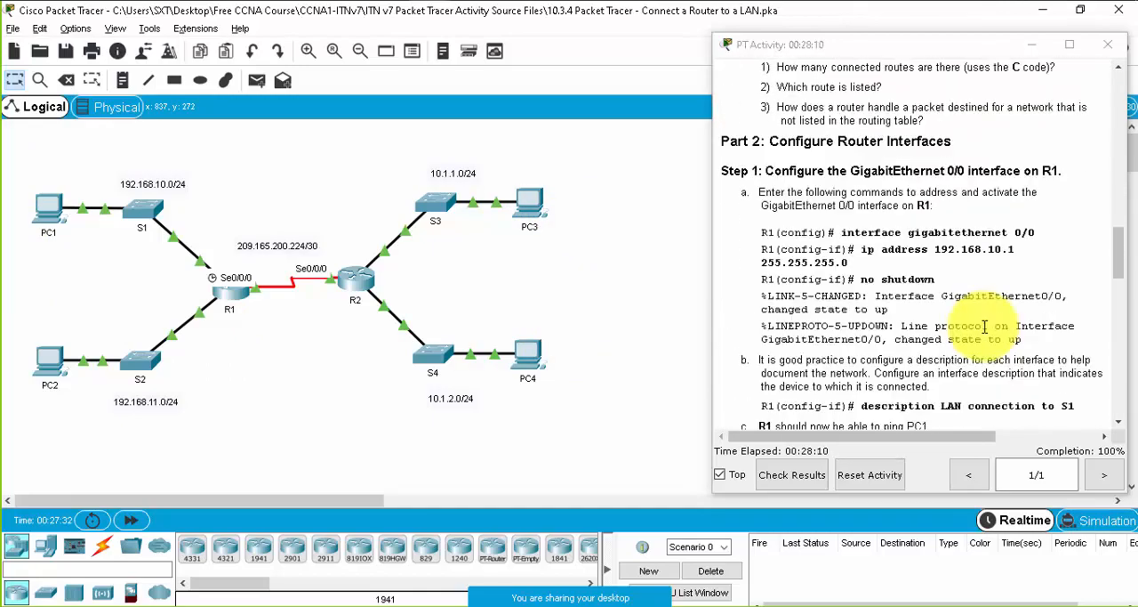
scroll(986, 327, "down", 10)
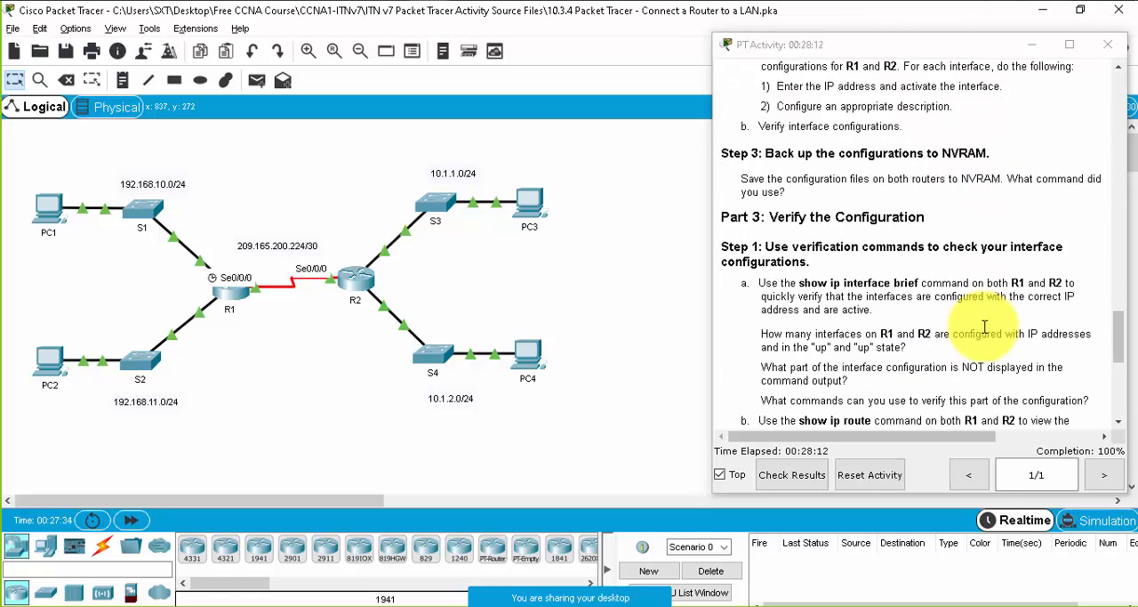
scroll(986, 327, "down", 3)
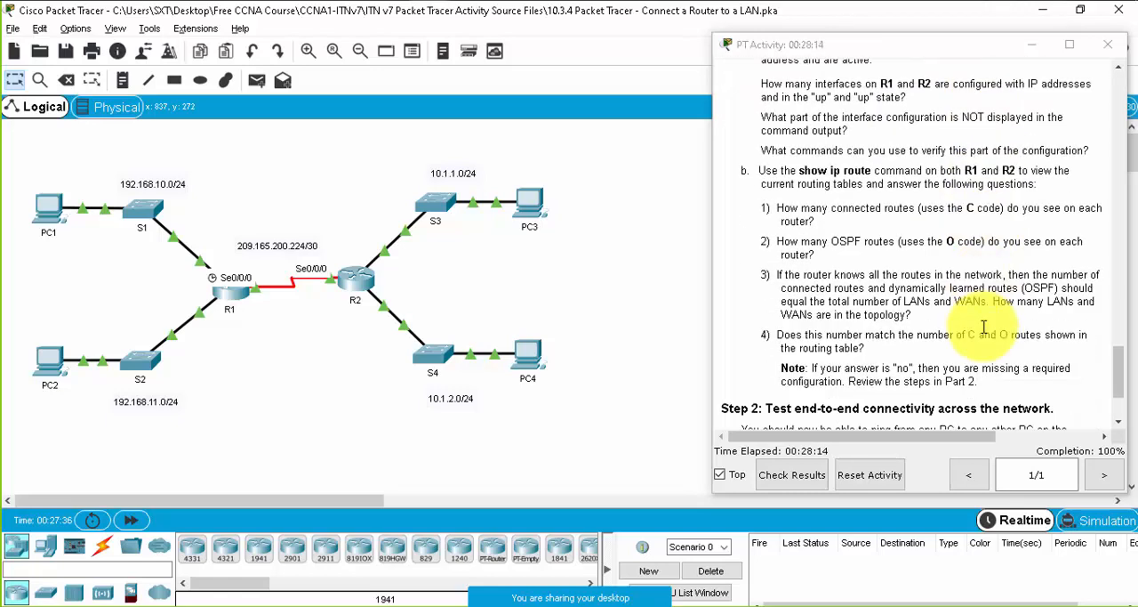
scroll(979, 329, "down", 2)
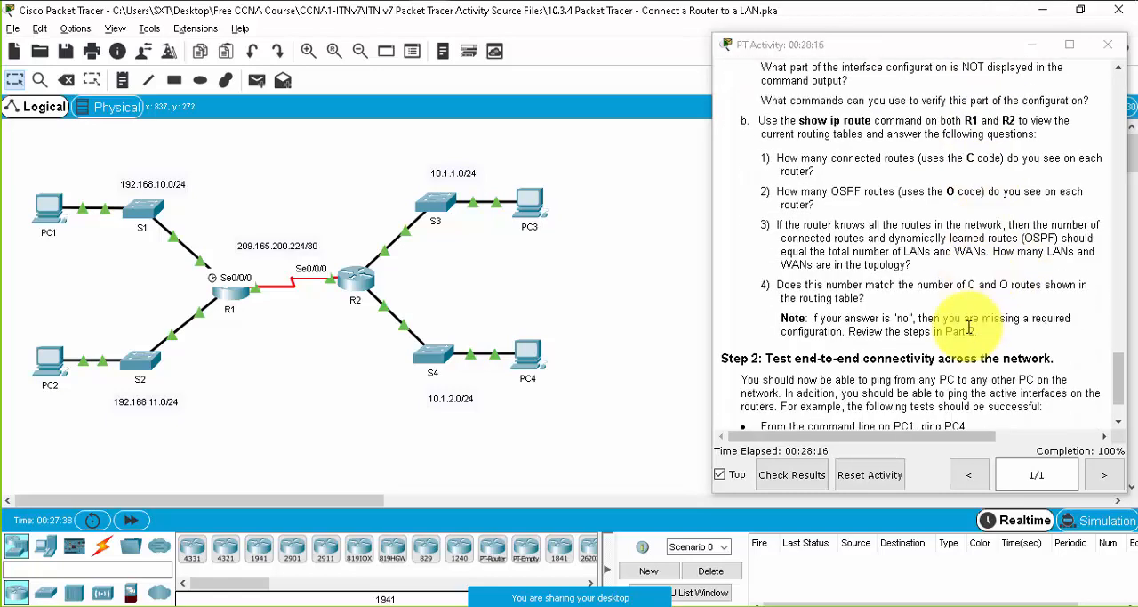
- Open R1's command line, widen its window beside the instructions, and run show ip int br
left_click(231, 290)
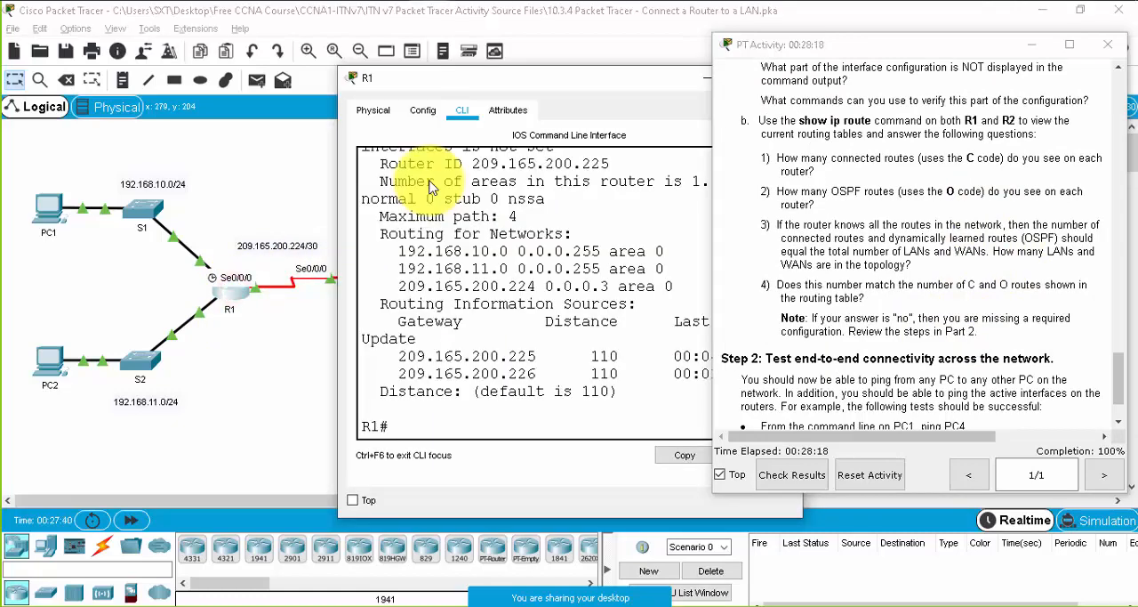
left_click_drag(445, 80, 111, 65)
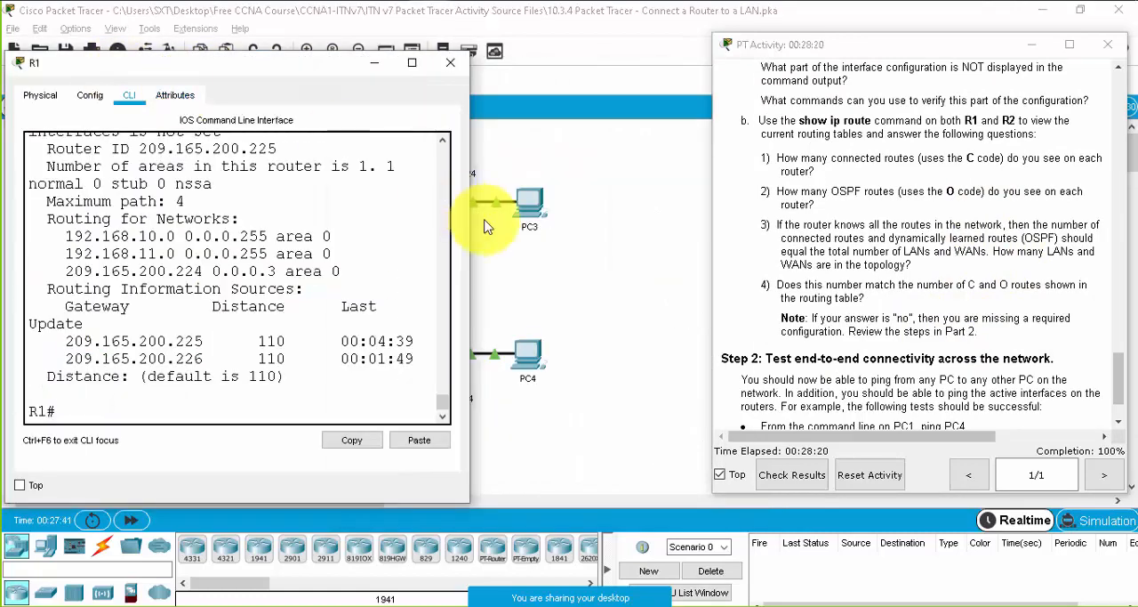
left_click_drag(474, 234, 709, 254)
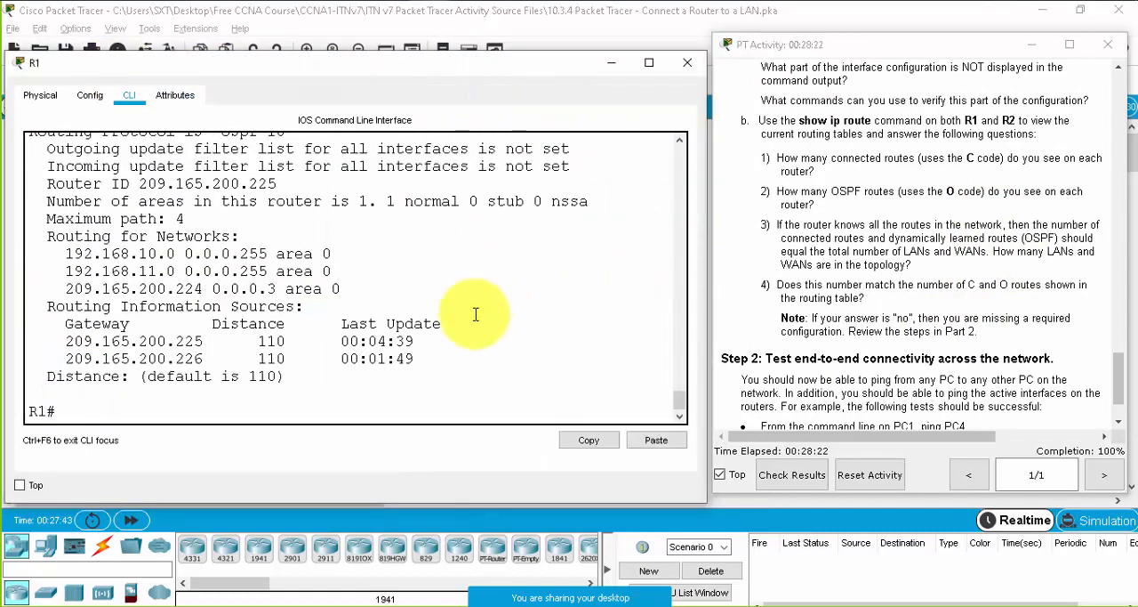
key("Return")
key("Return")
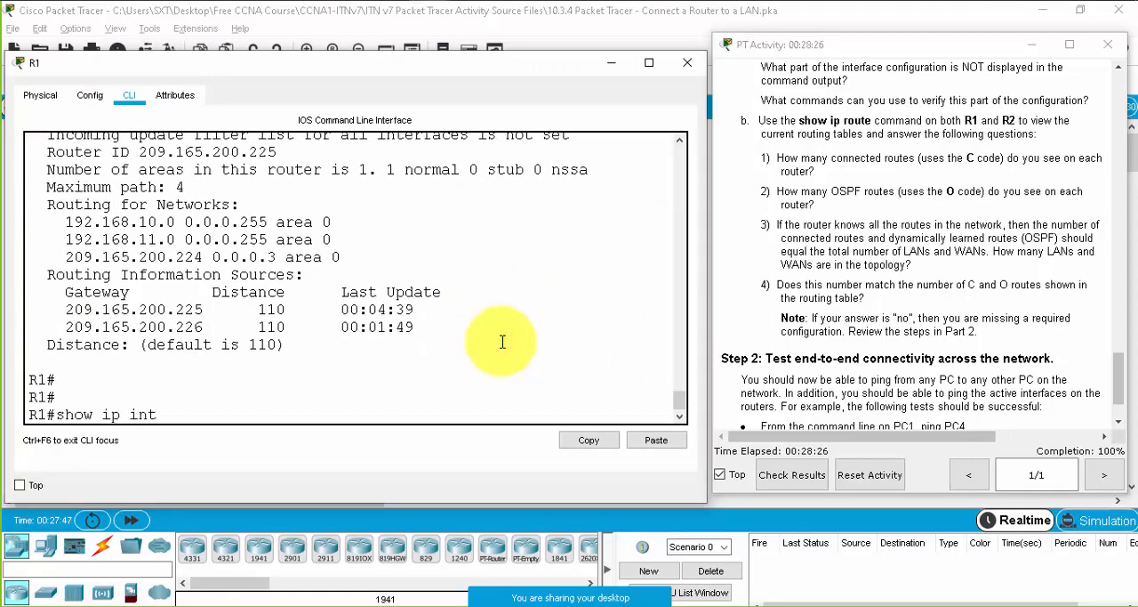
type("show ip int br")
key("Return")
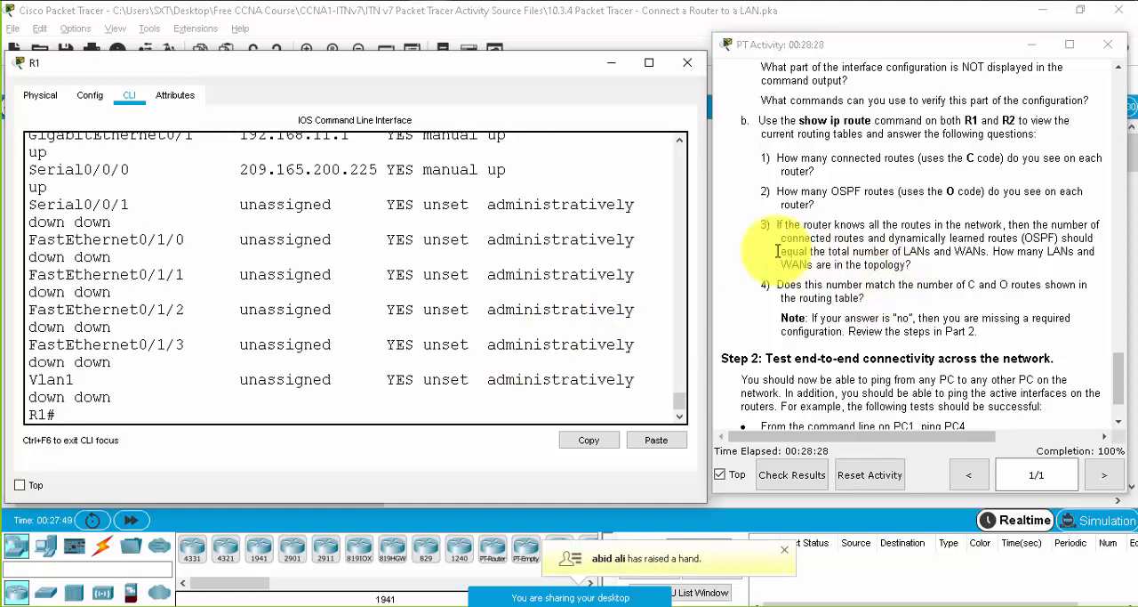
- Enlarge R1's window to fit the interface table, minimizing the activity instructions and maximizing R1's command line
left_click_drag(707, 234, 796, 230)
left_click(705, 240)
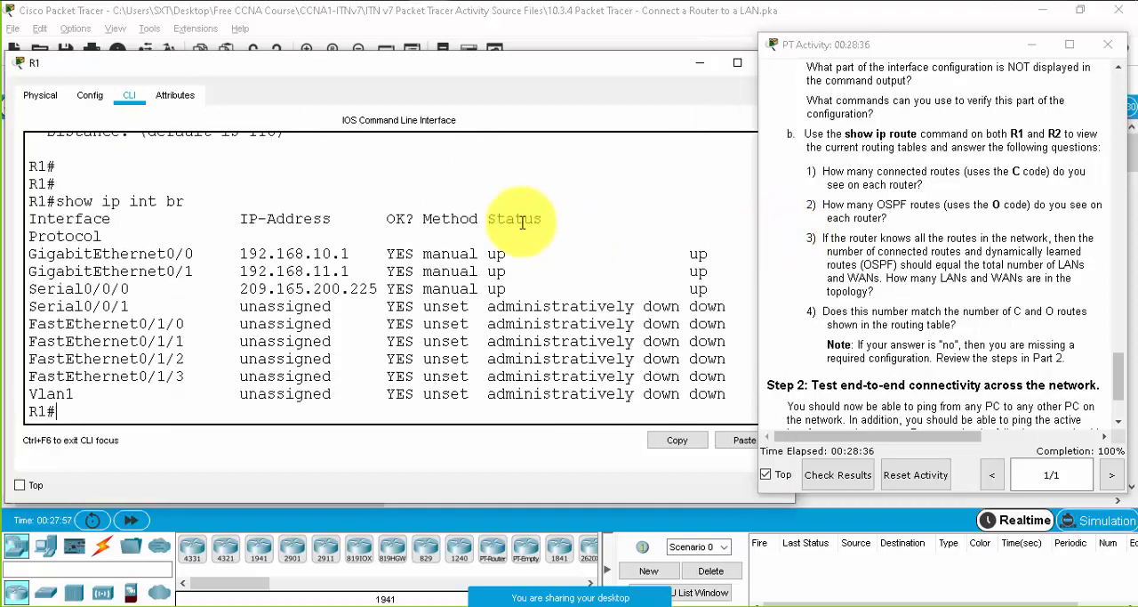
left_click_drag(56, 201, 183, 201)
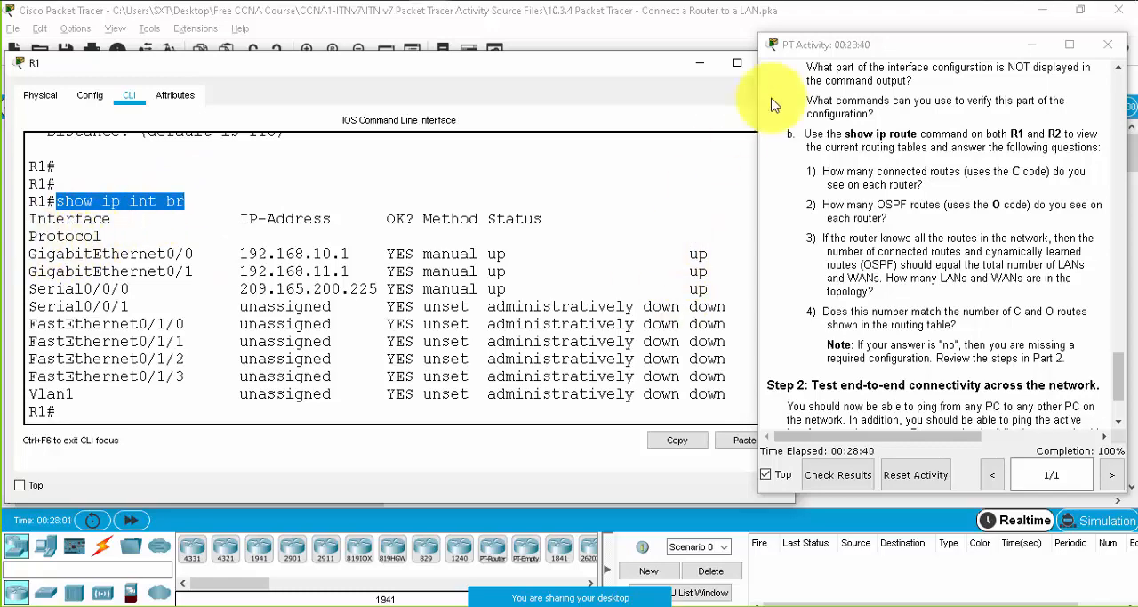
left_click(1030, 44)
left_click(605, 64)
double_click(605, 64)
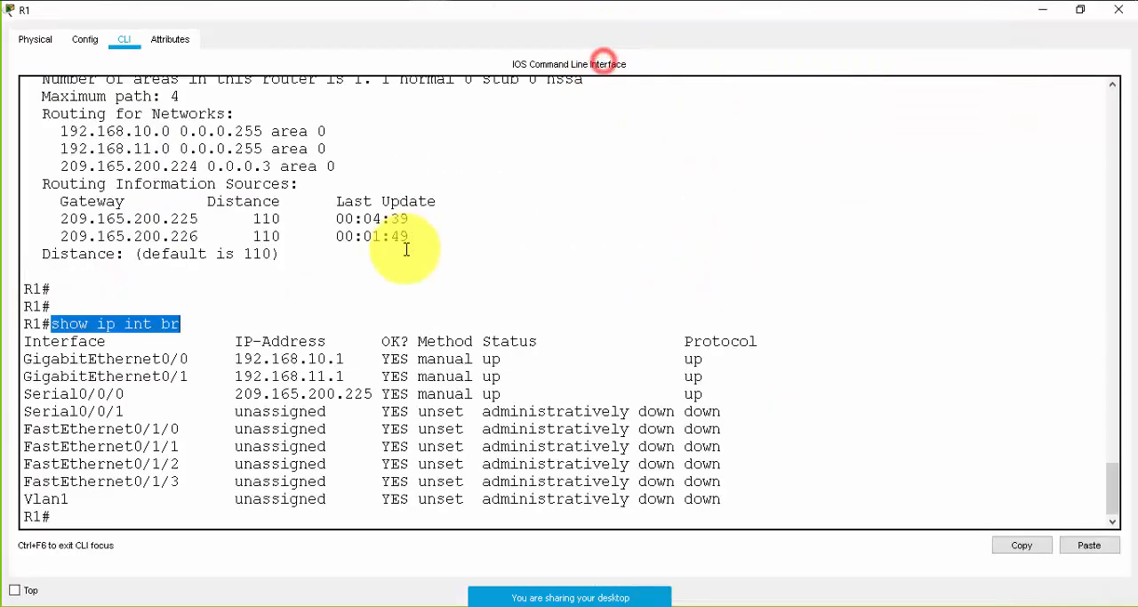
- Rerun show ip int br on R1, adding blank prompt lines before and after the output to set it apart
left_click(305, 320)
key("Return")
key("Return")
key("Return")
key("Return")
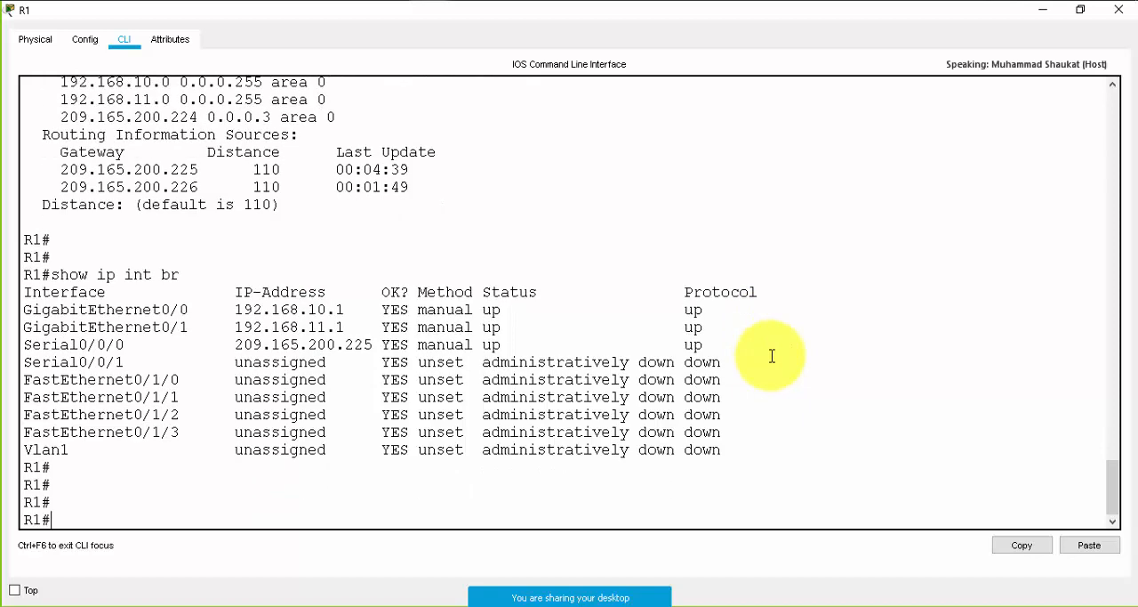
key("Up")
key("Down")
key("Return")
key("Return")
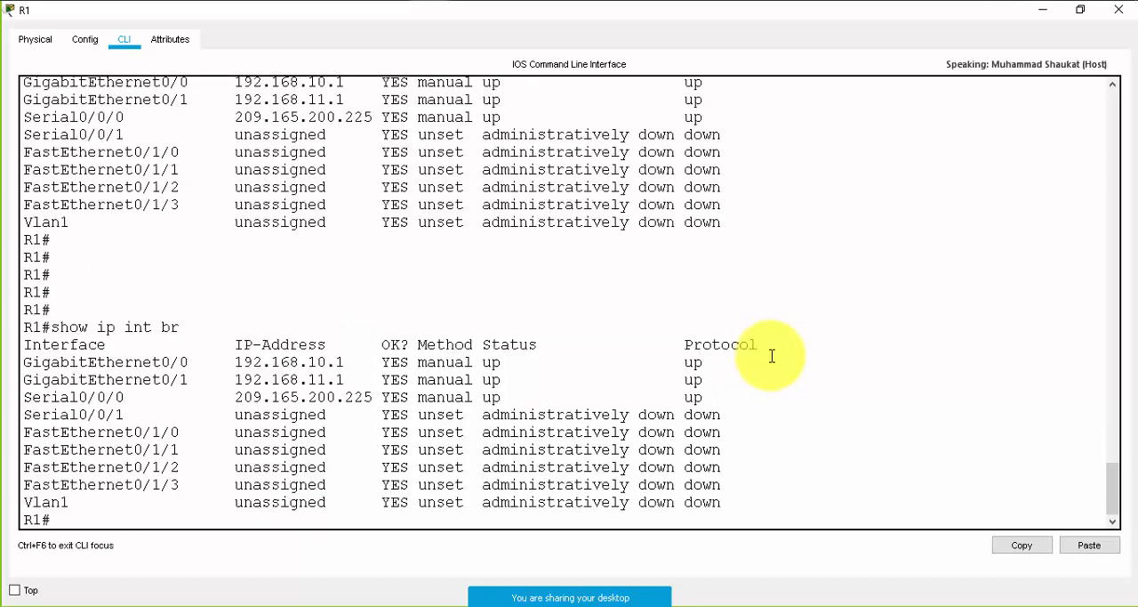
key("Return")
key("Return")
key("Return")
key("Return")
key("Return")
key("Return")
key("Return")
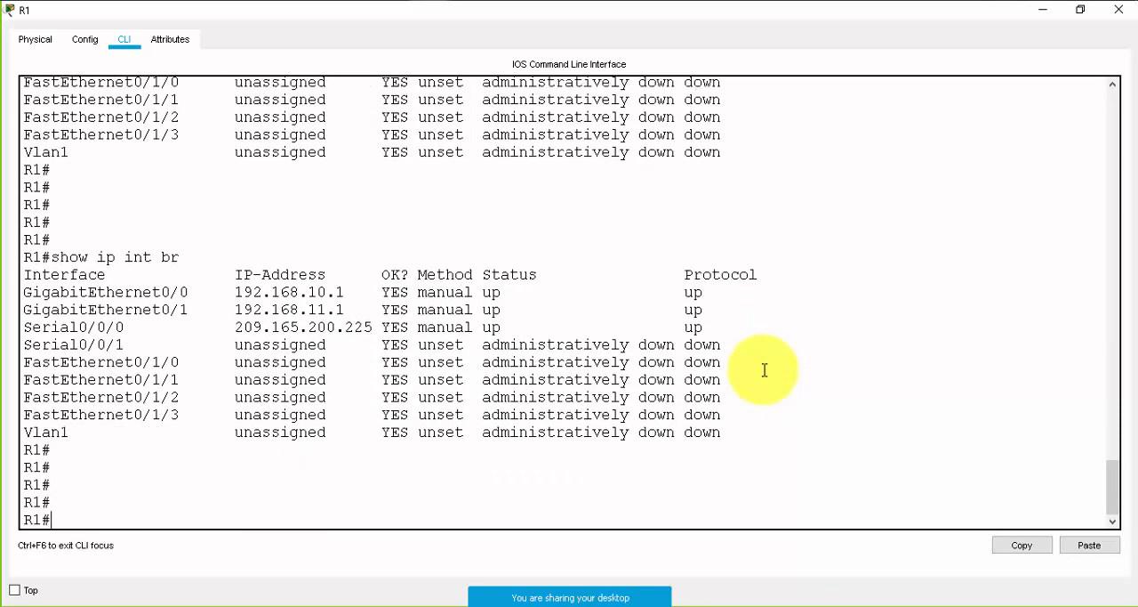
key("Return")
key("Return")
key("Return")
key("Return")
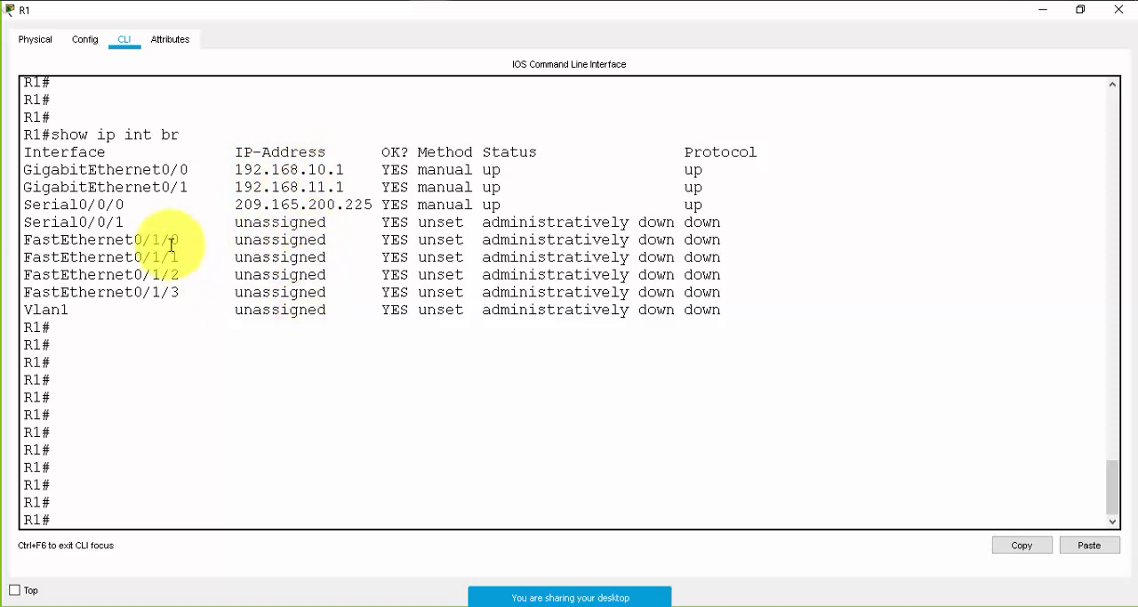
- Examine the IP-Address and Status columns of R1's interface summary, especially the rows from Serial0/0/1 to Vlan1
left_click_drag(272, 222, 318, 222)
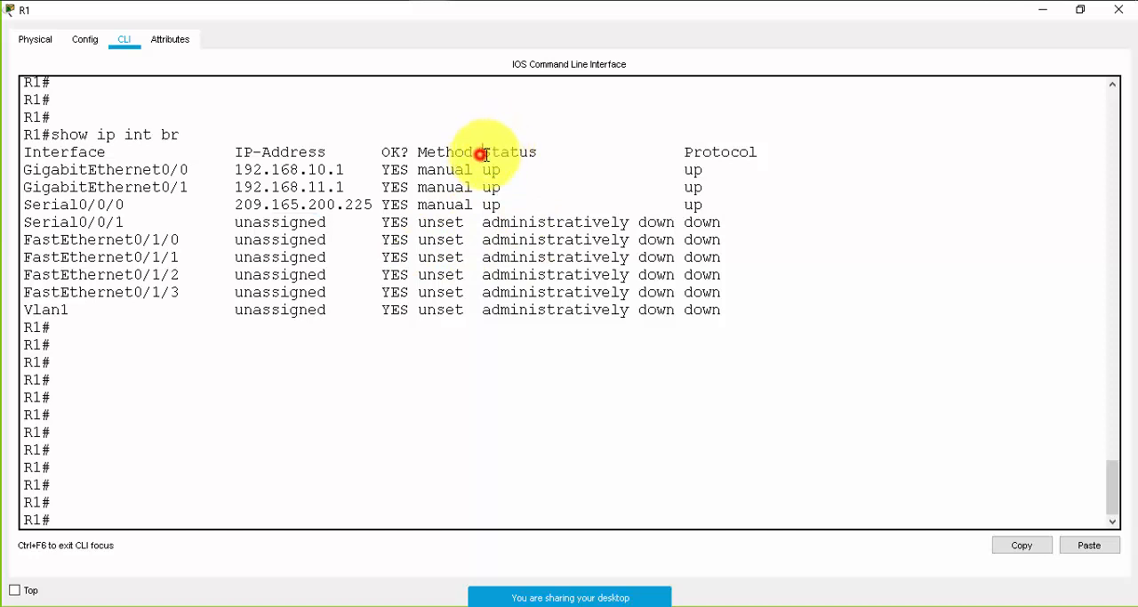
left_click_drag(481, 154, 537, 153)
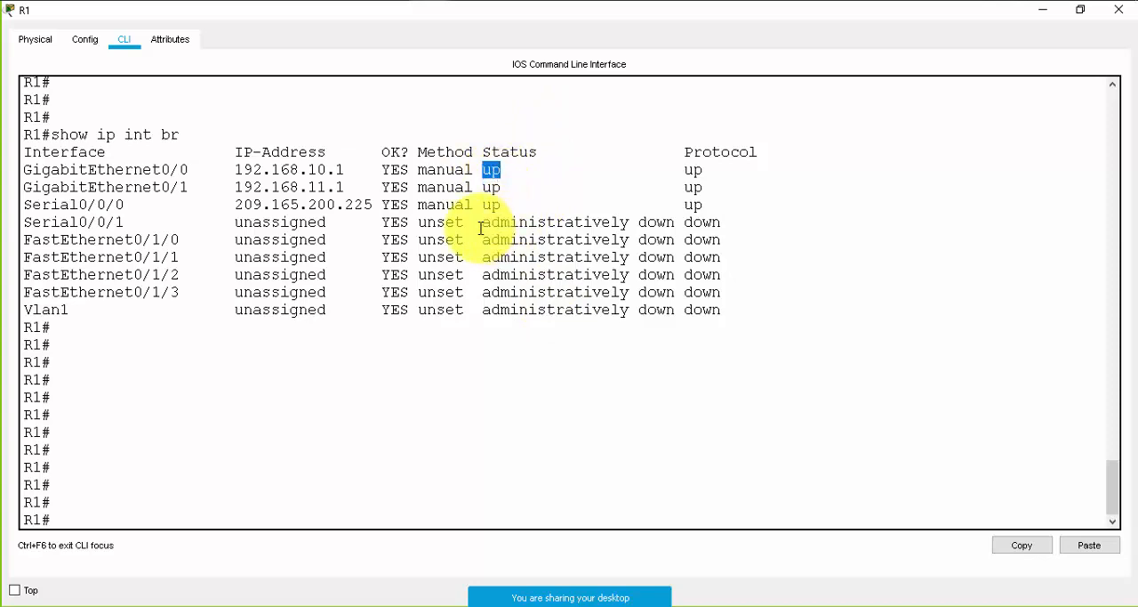
left_click_drag(481, 226, 666, 290)
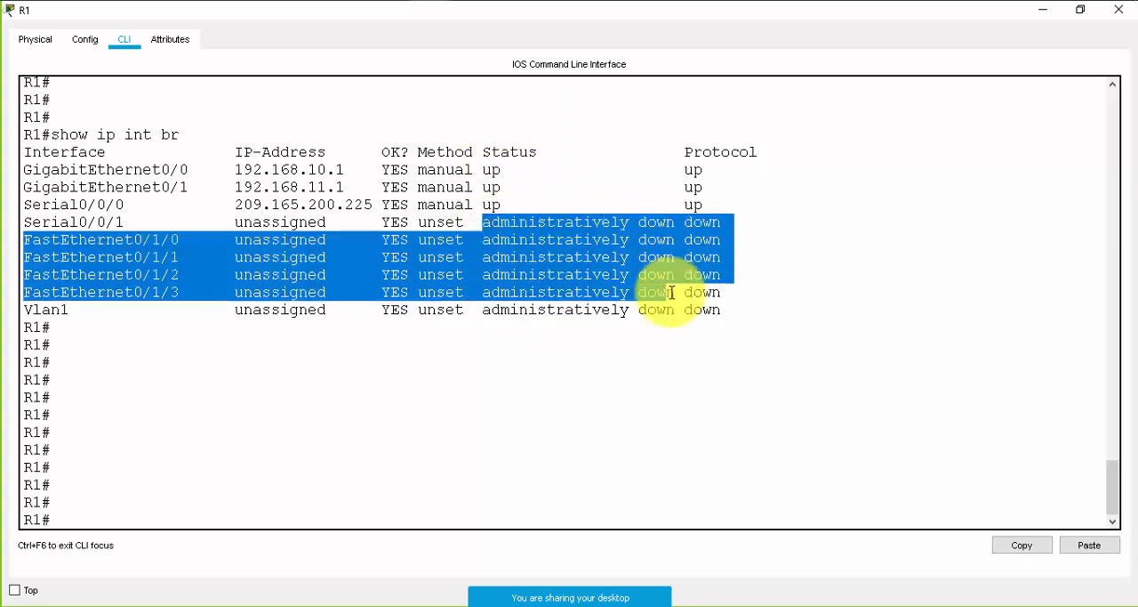
left_click(640, 280)
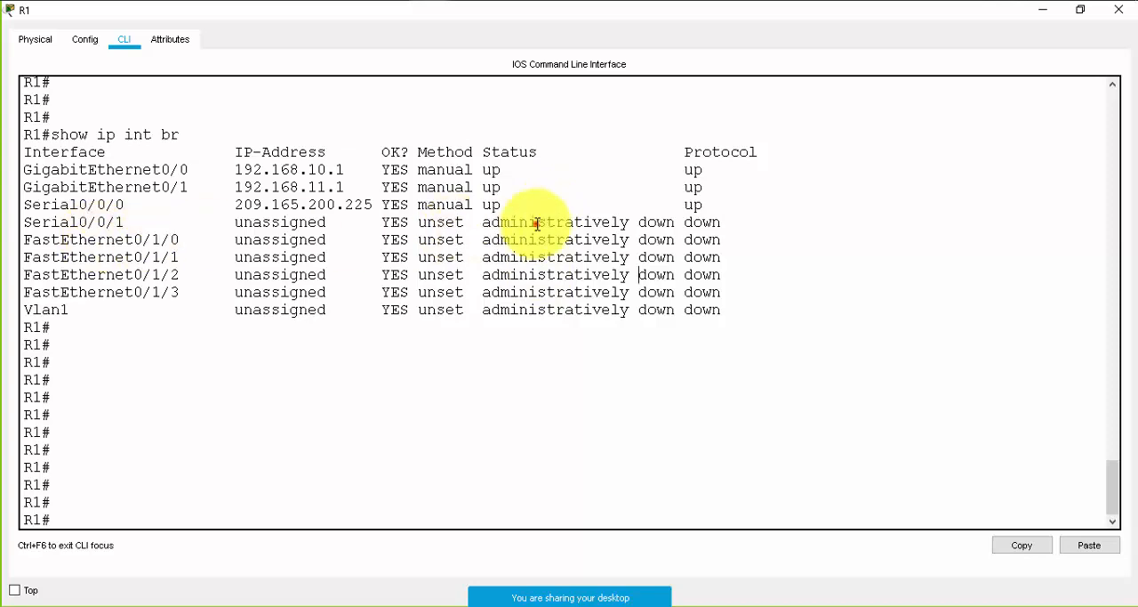
left_click_drag(538, 222, 549, 305)
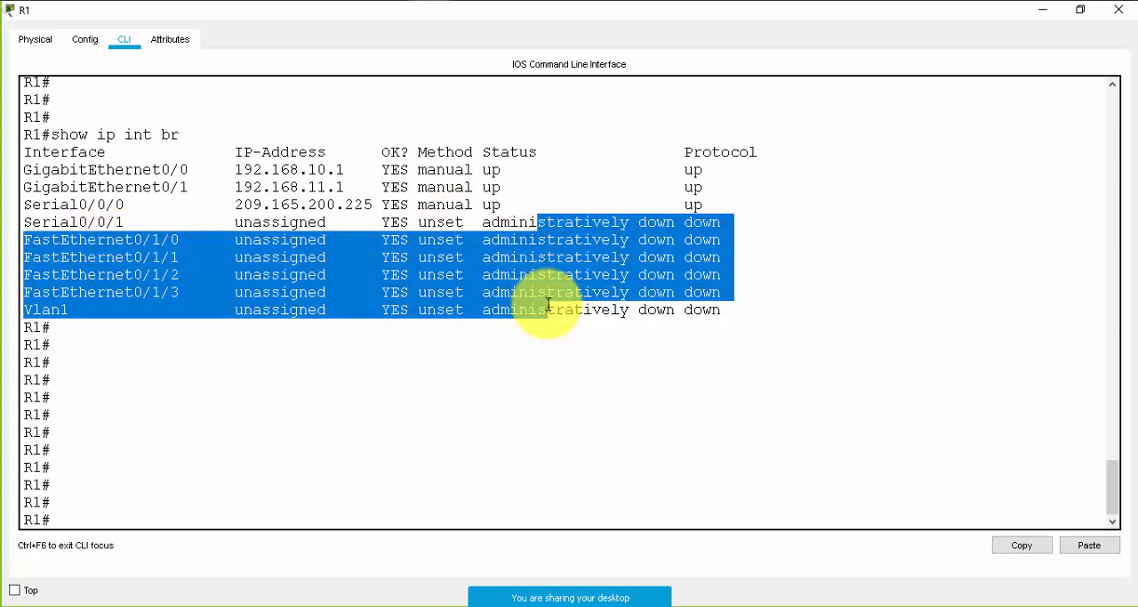
left_click(289, 237)
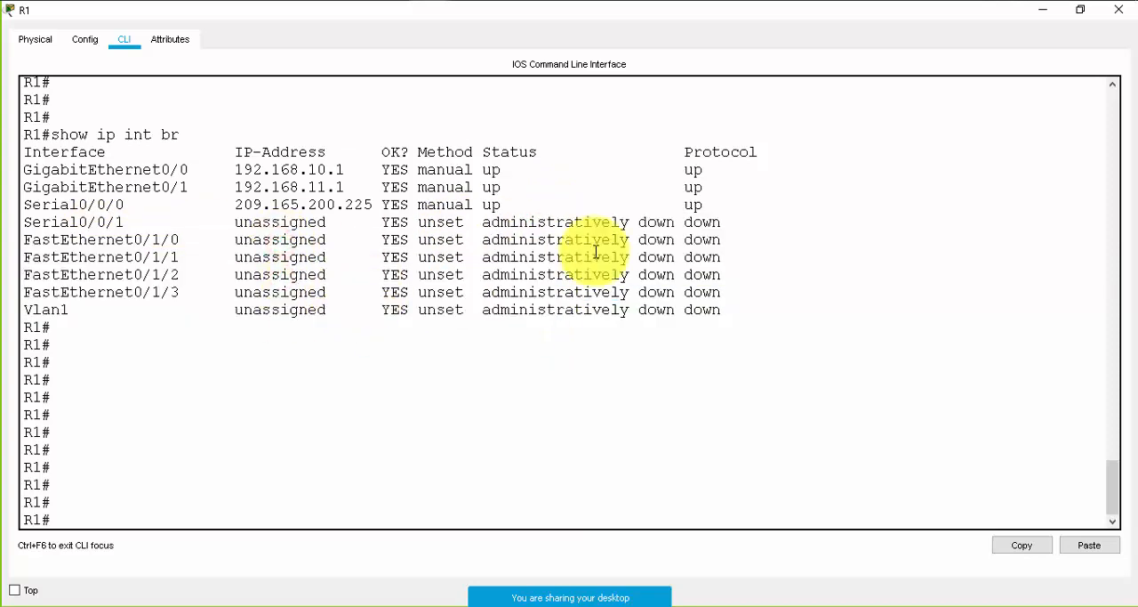
- Compare the Protocol and Status columns for GigabitEthernet0/0, GigabitEthernet0/1 and Serial0/0/0
left_click_drag(685, 169, 709, 201)
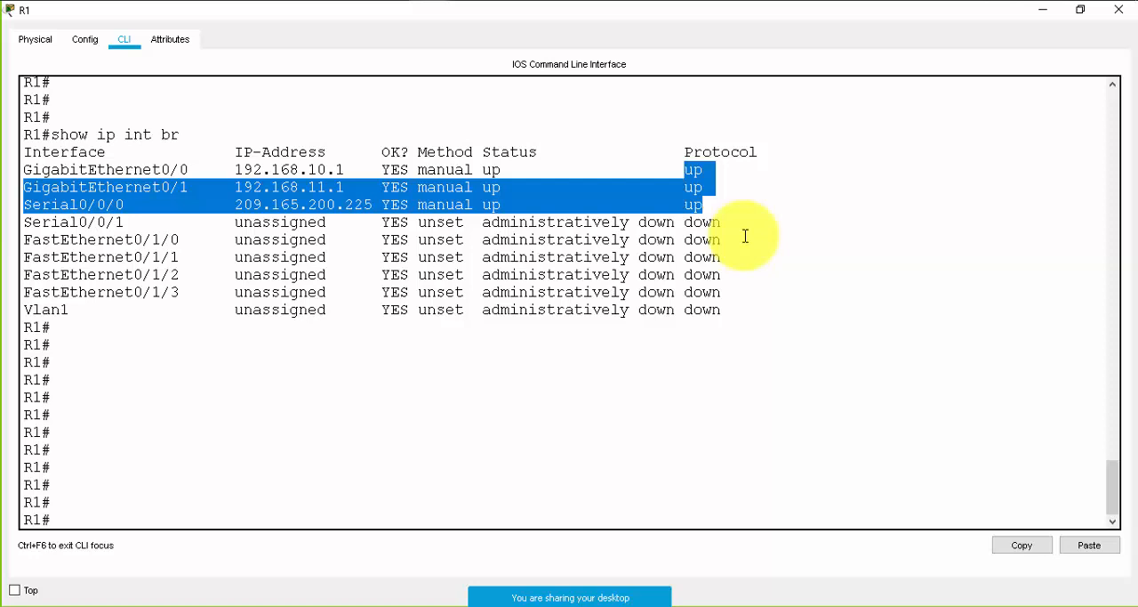
left_click(584, 196)
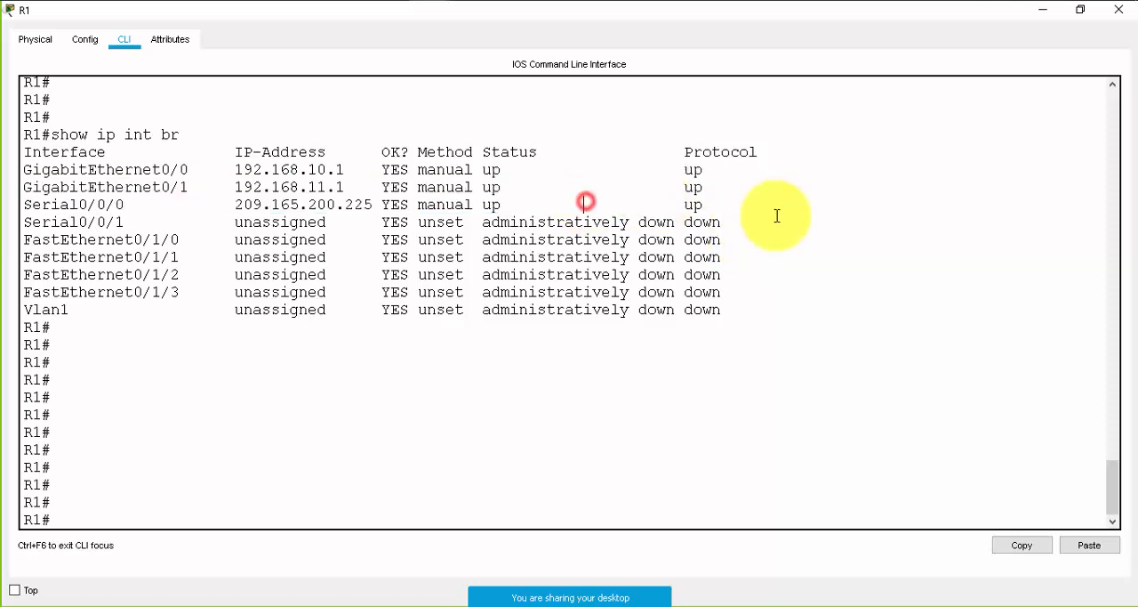
left_click(700, 206)
left_click_drag(658, 197, 501, 171)
left_click(501, 171)
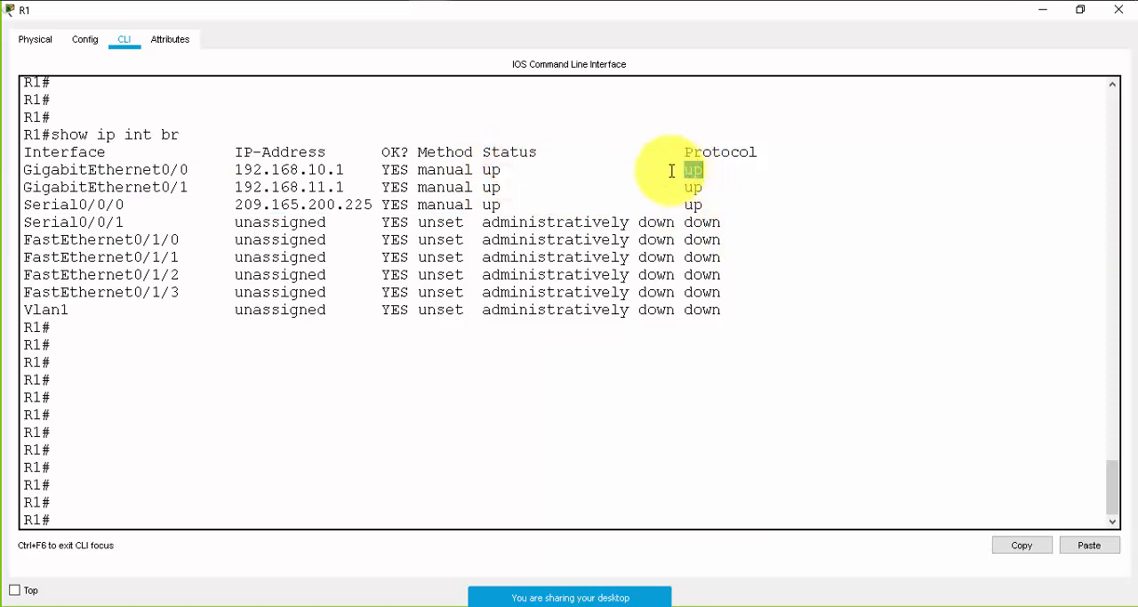
left_click_drag(23, 171, 731, 207)
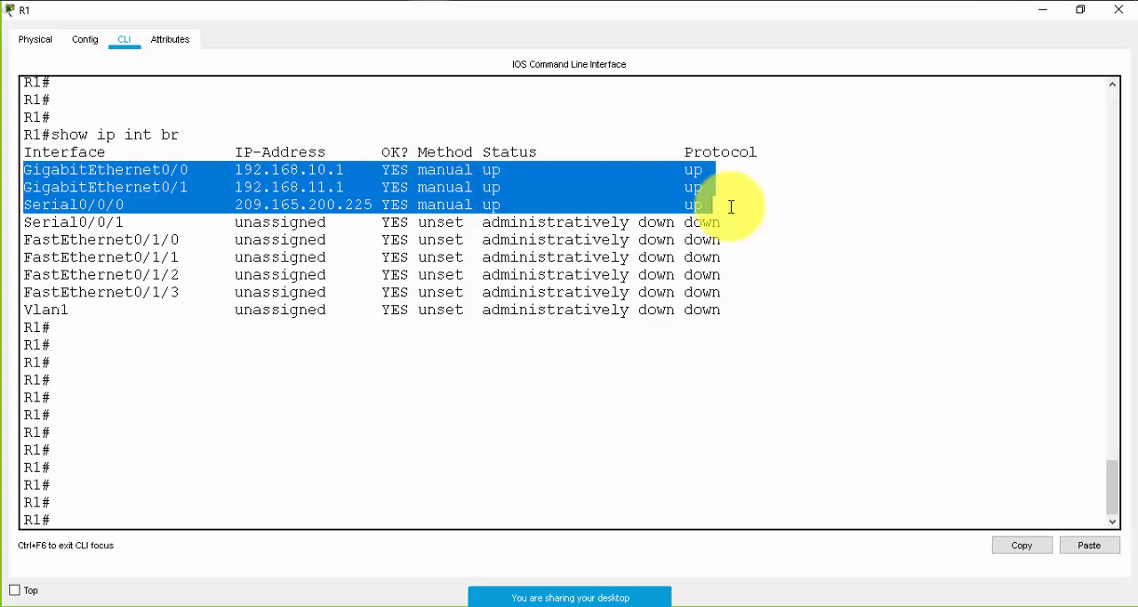
- Glance at the R1-R2 topology, return to R1's interface summary, and compare the status and protocol of Serial0/0/0
left_click(1042, 11)
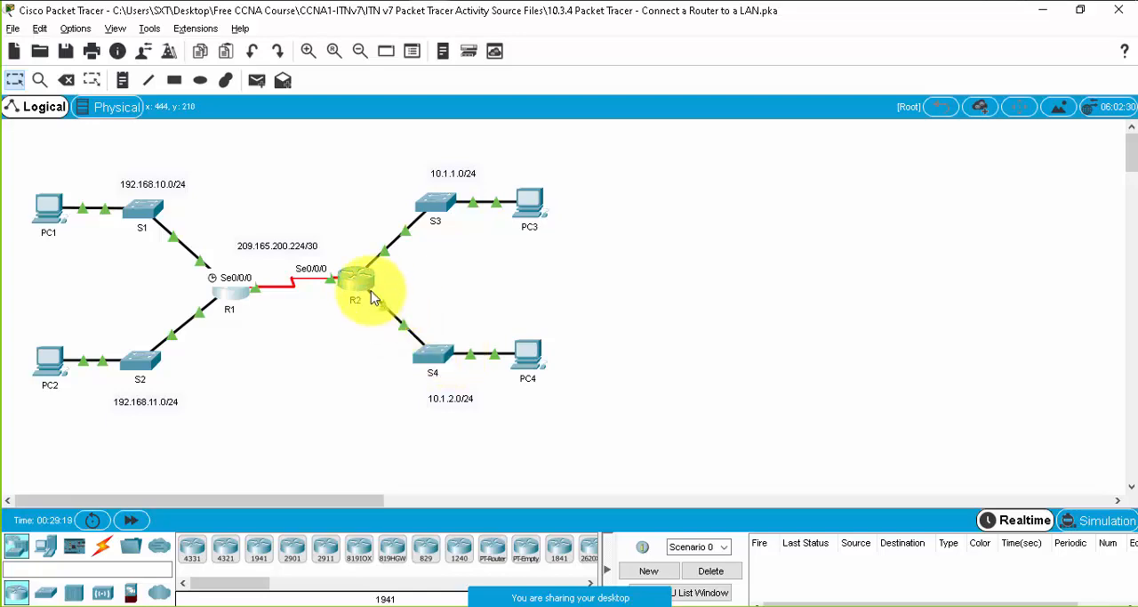
mouse_move(419, 8)
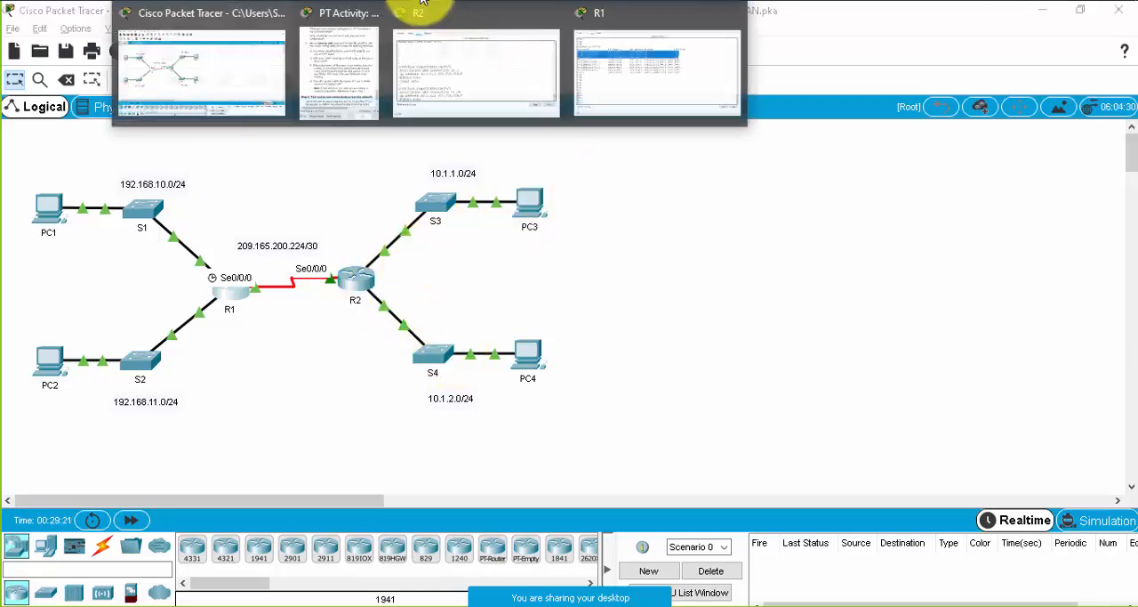
left_click(587, 84)
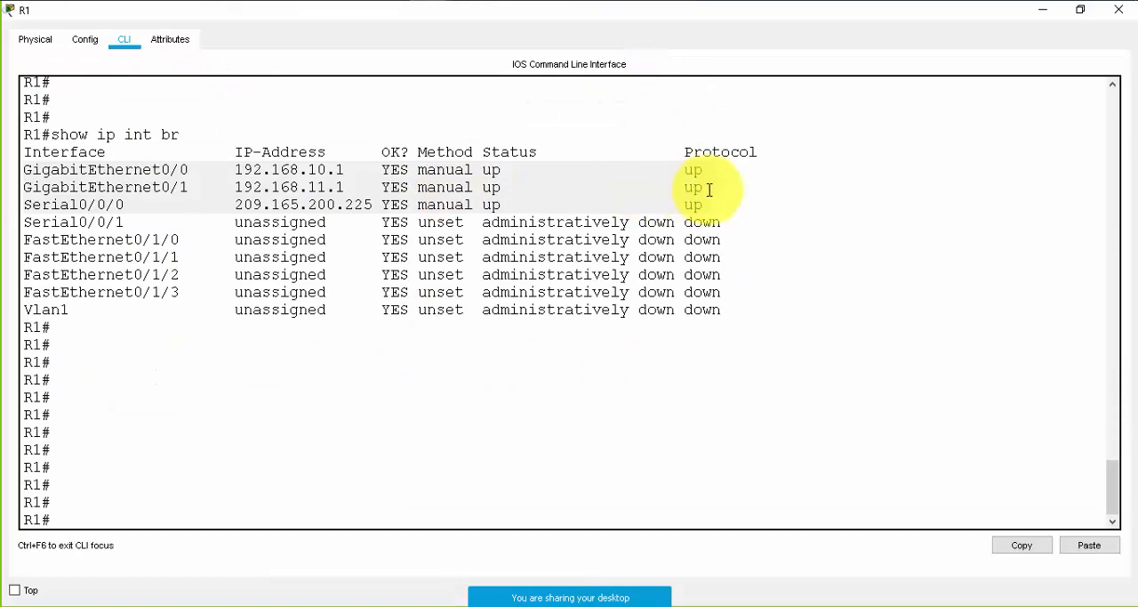
left_click_drag(703, 206, 134, 134)
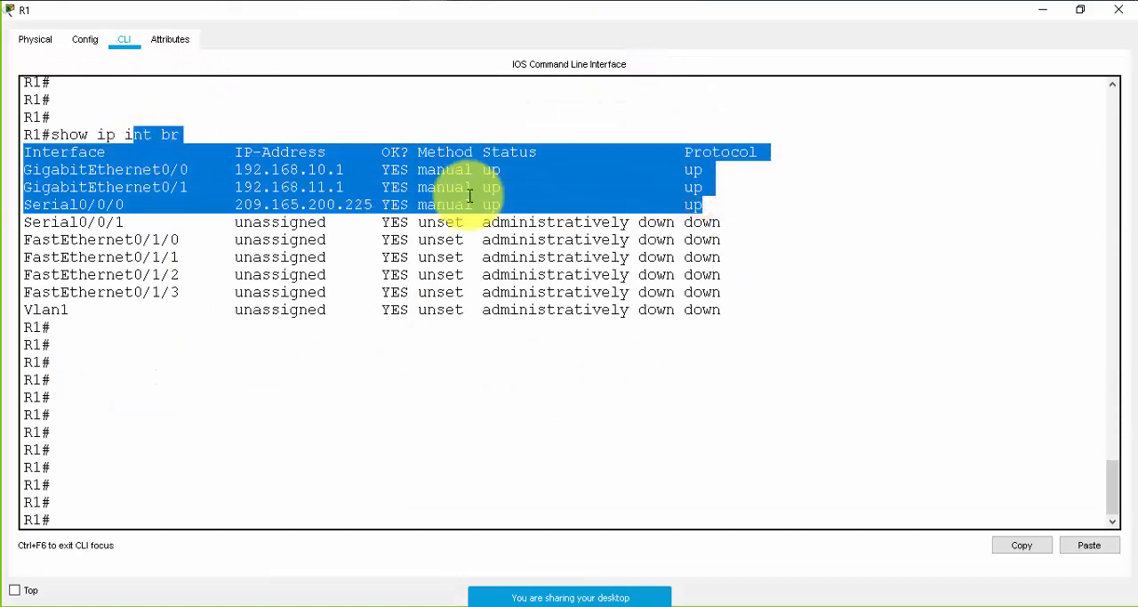
left_click(477, 197)
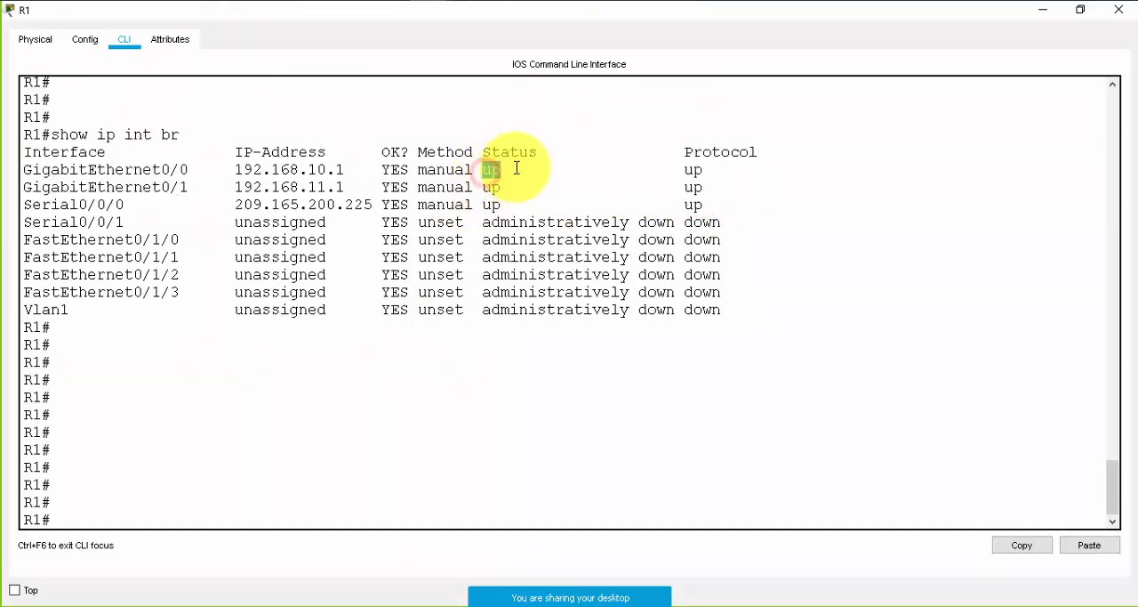
triple_click(492, 206)
left_click(492, 207)
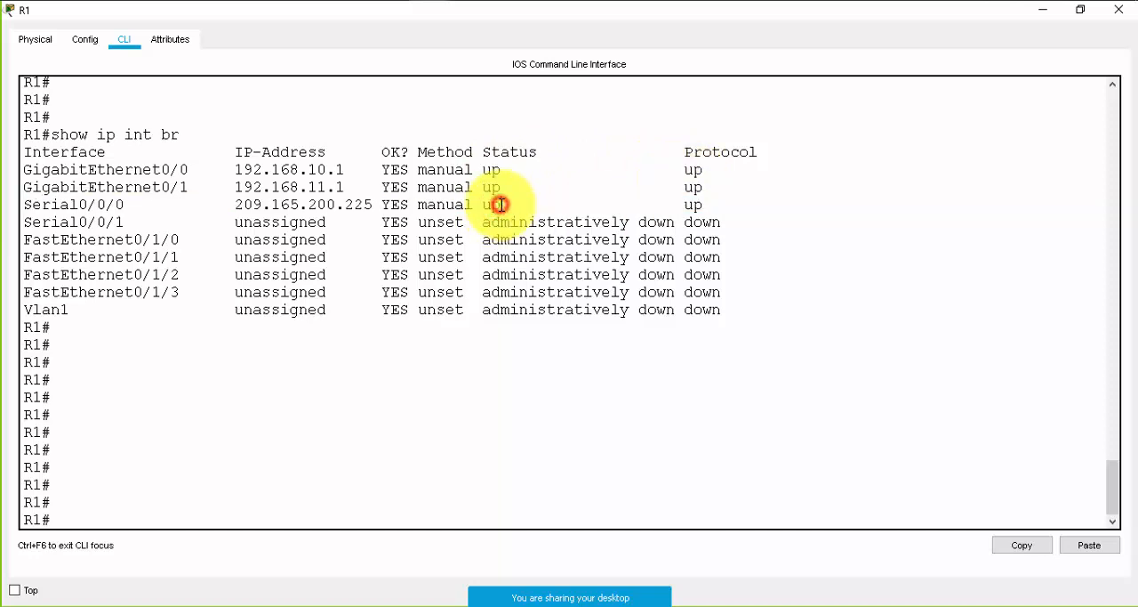
double_click(703, 207)
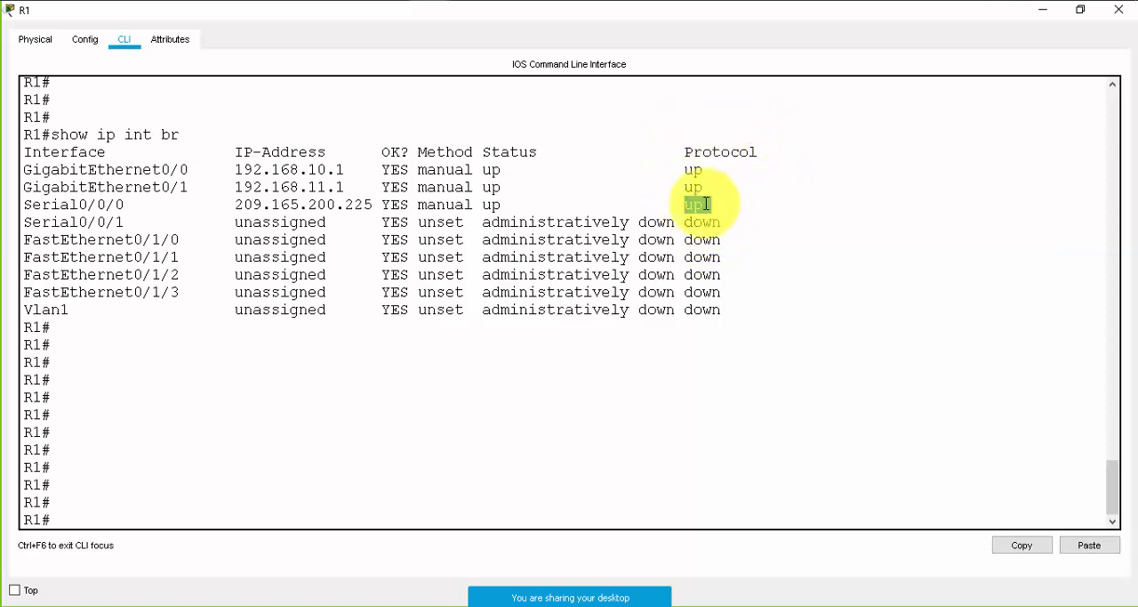
triple_click(491, 204)
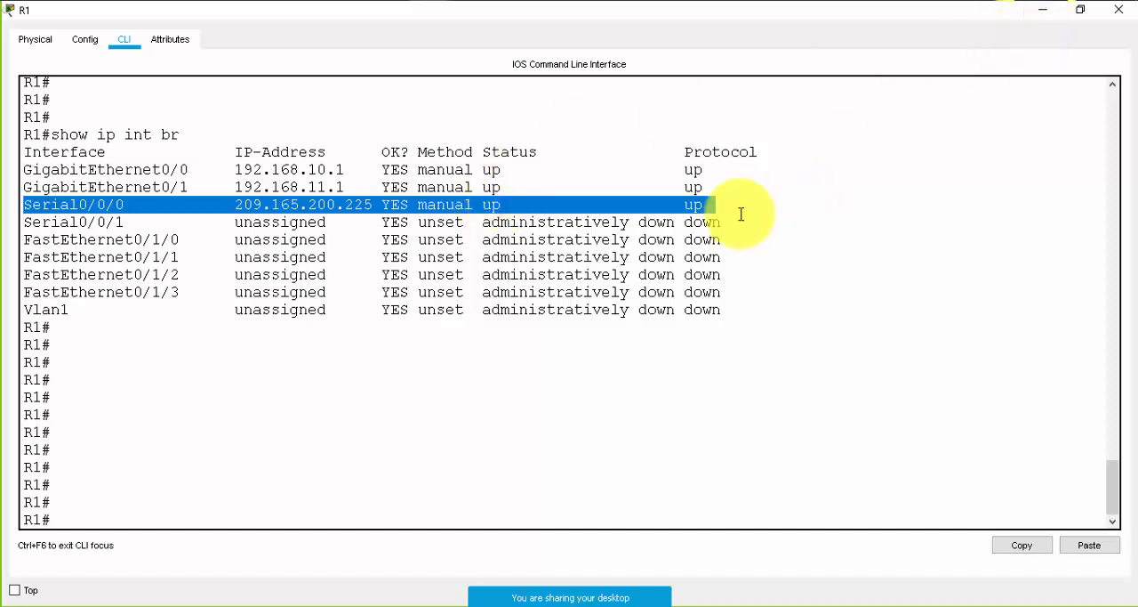
left_click(689, 206)
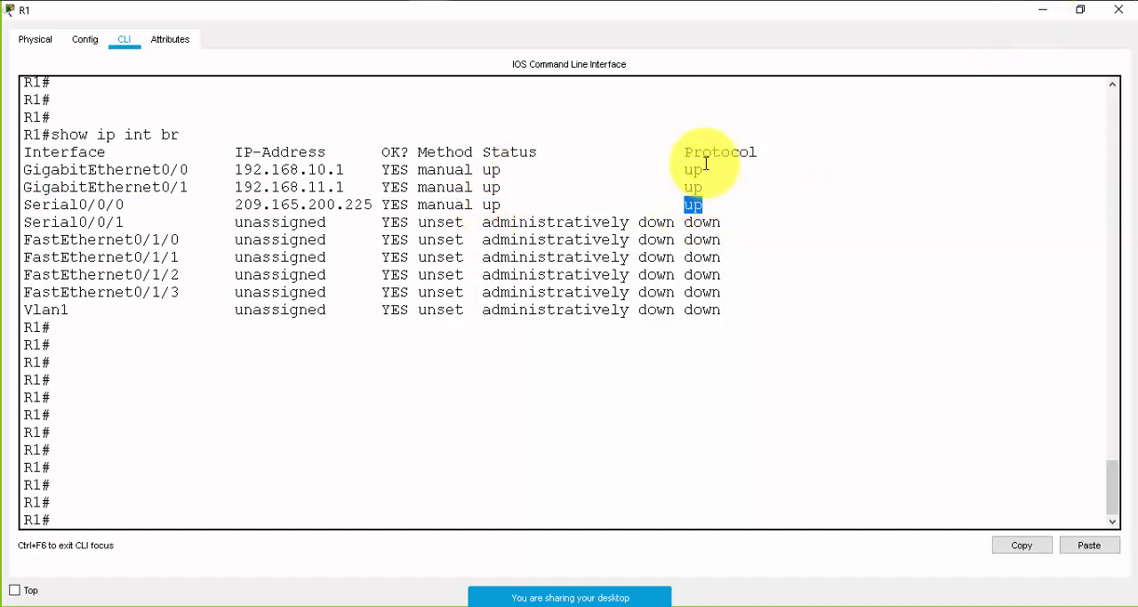
- Bring up the activity instructions for the routing table check, return to R1's CLI and run show ip route
left_click(1046, 11)
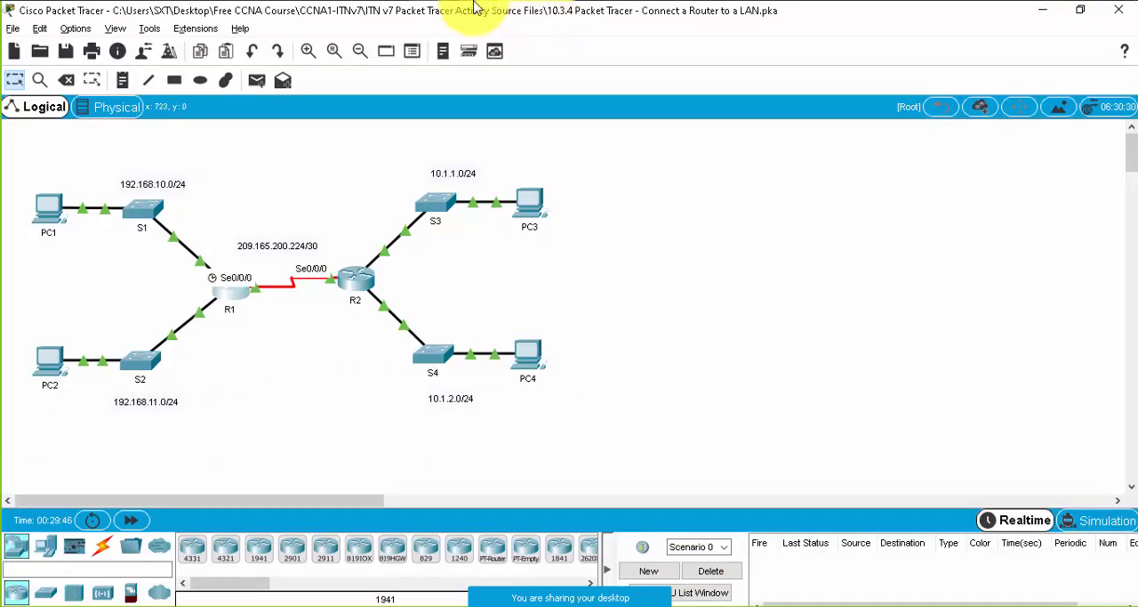
left_click(346, 55)
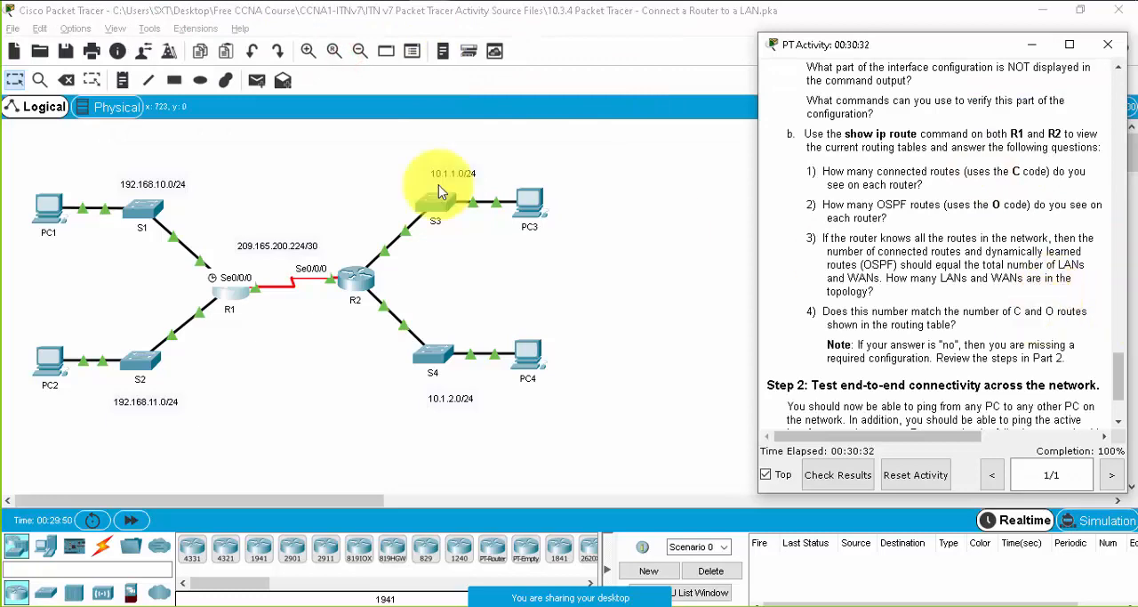
left_click(236, 292)
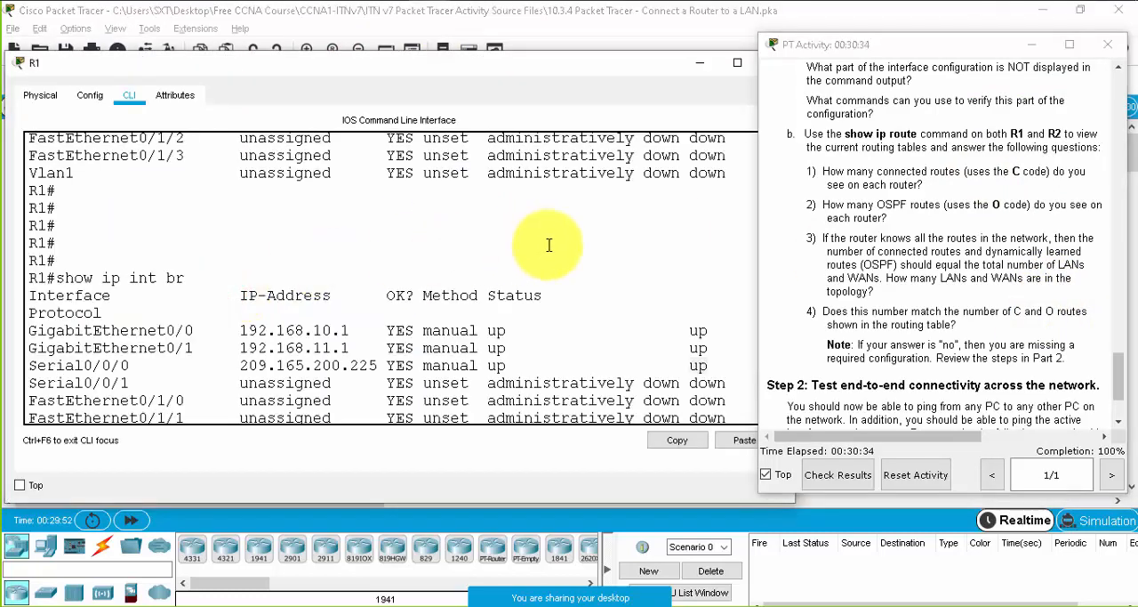
double_click(607, 61)
left_click(384, 347)
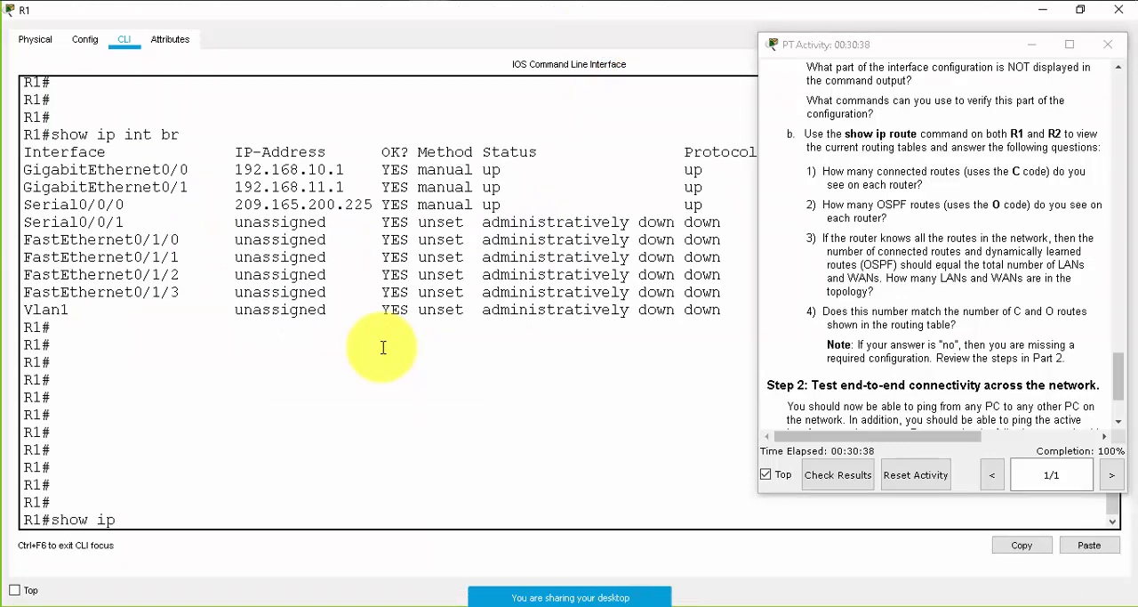
type("show ip rou")
key("Tab")
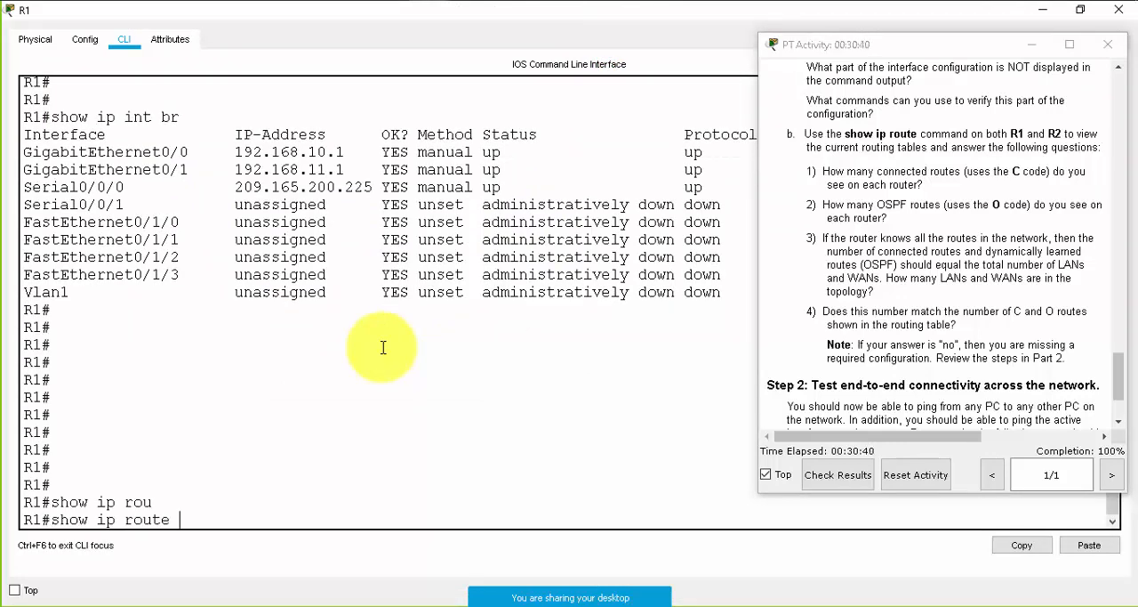
key("Return")
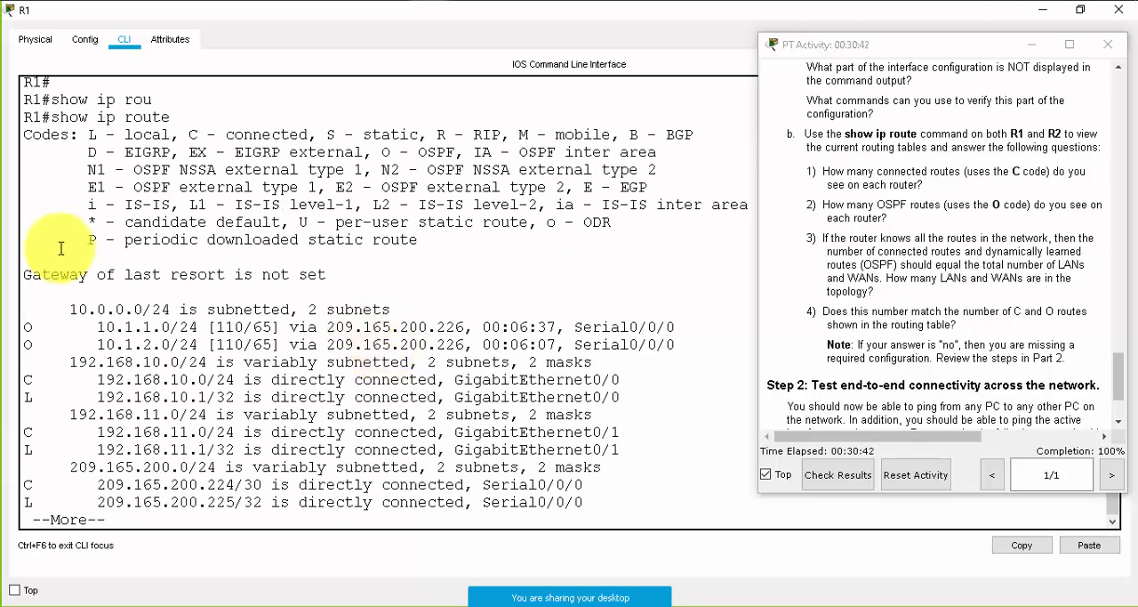
- Put the instructions away, display the rest of R1's routing table and examine the route code legend, especially the OSPF code
left_click(1046, 53)
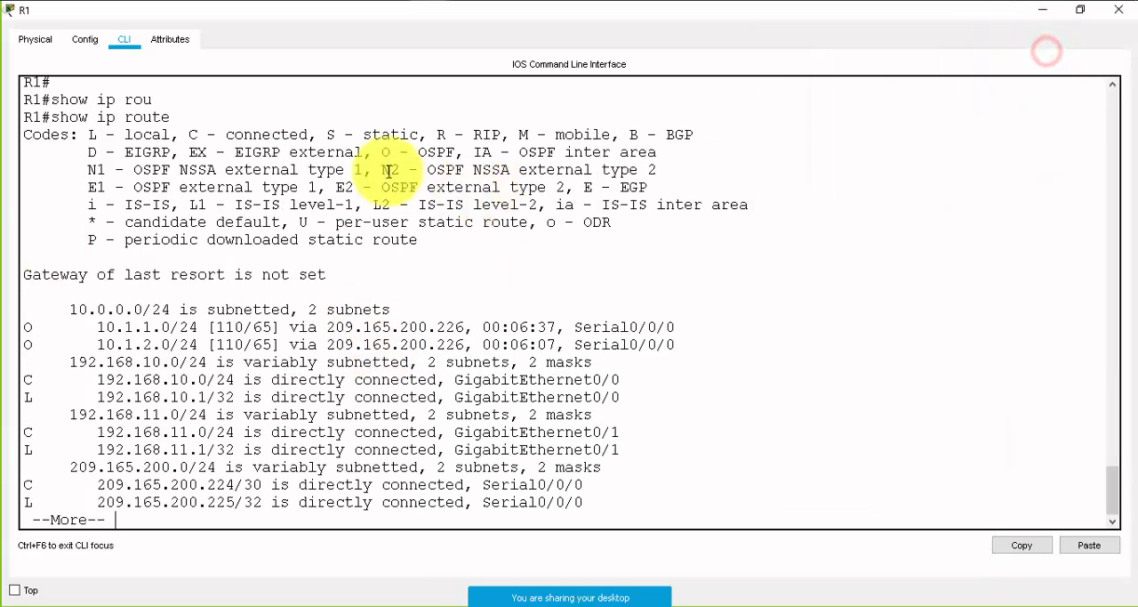
left_click_drag(24, 134, 418, 240)
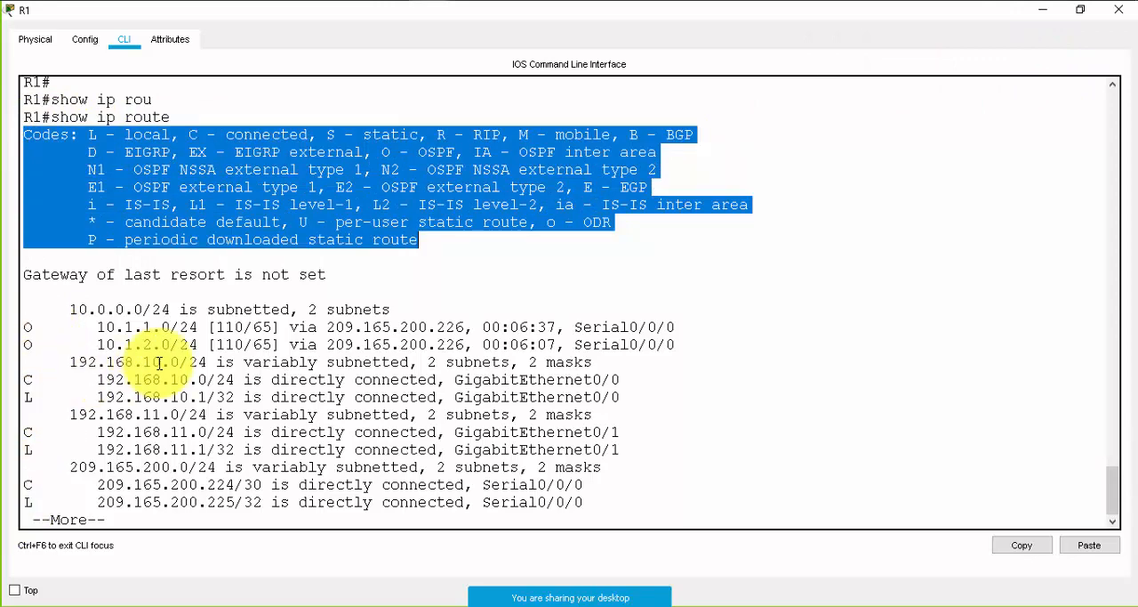
key("space")
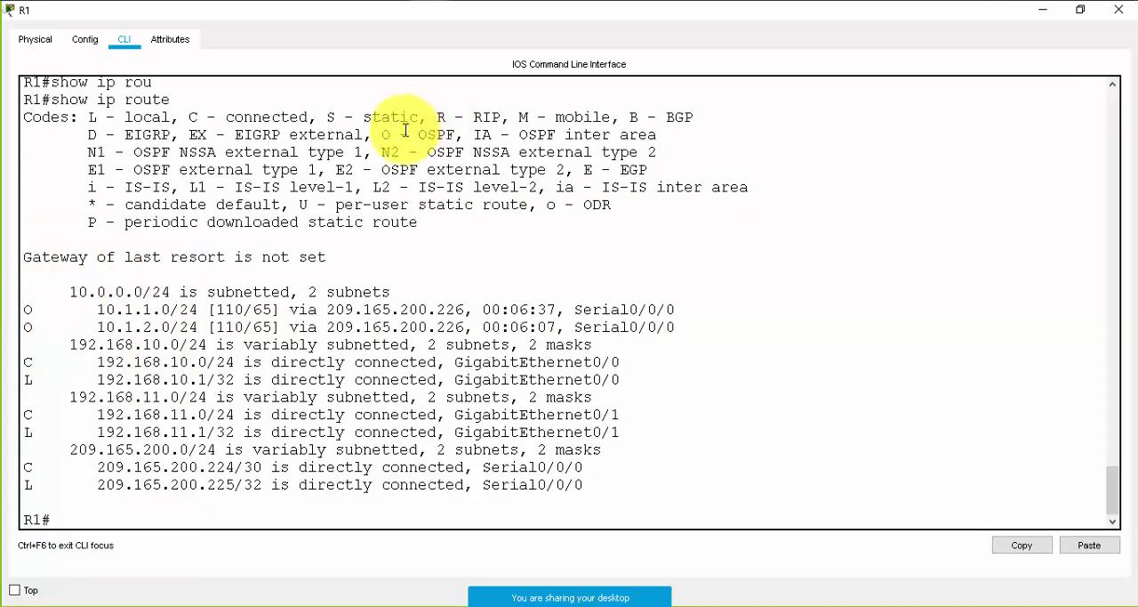
left_click_drag(383, 135, 447, 129)
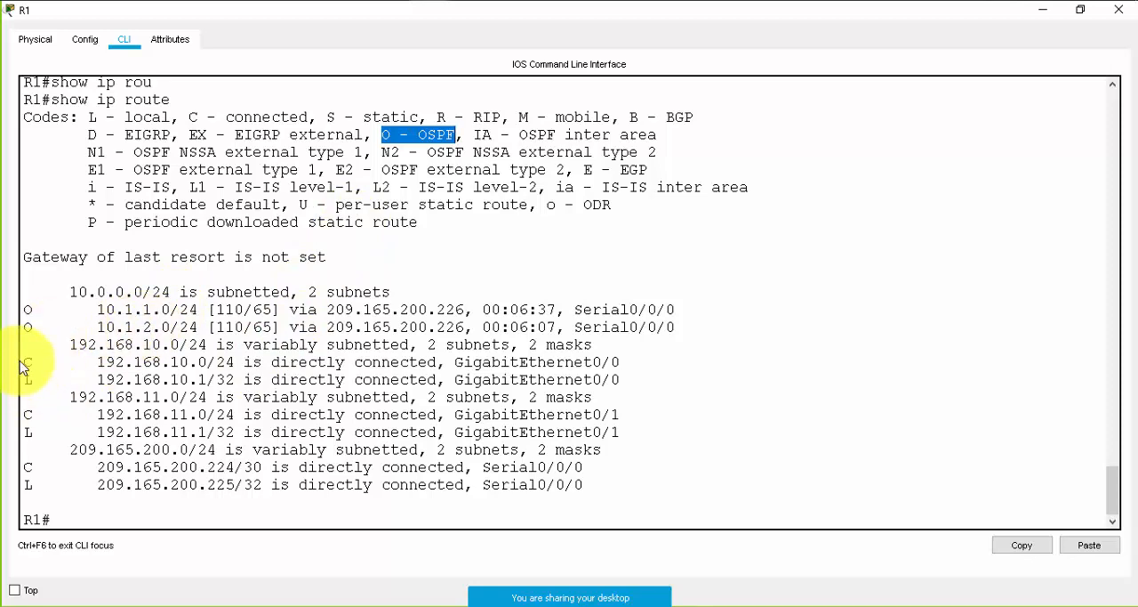
- Examine the directly connected C routes for GigabitEthernet0/0, GigabitEthernet0/1 and Serial0/0/0 in R1's routing table
left_click_drag(25, 361, 440, 363)
left_click(307, 363)
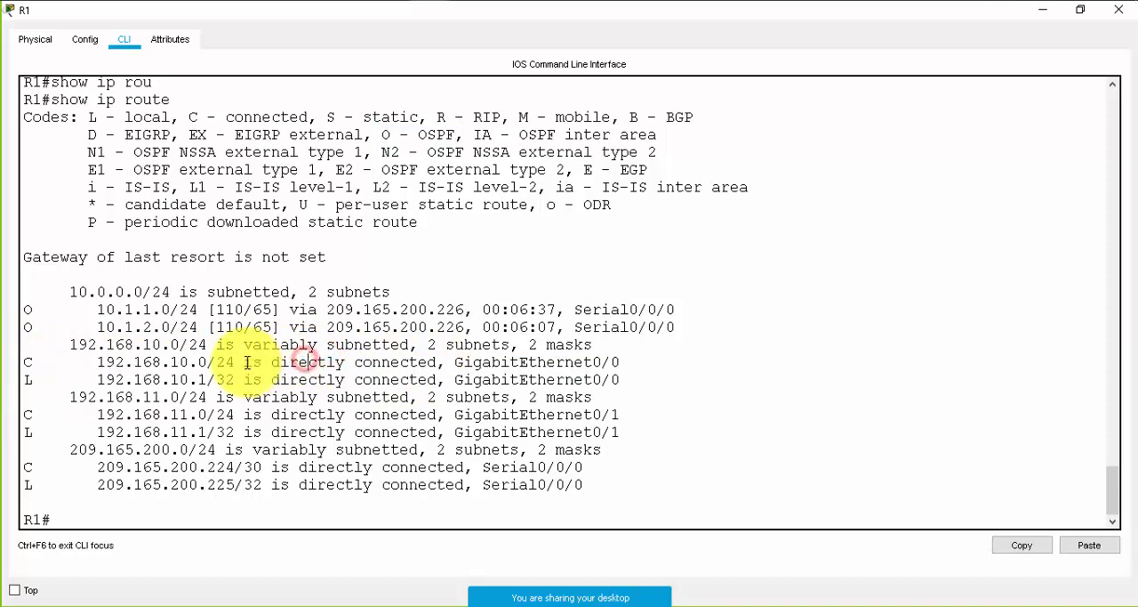
left_click_drag(107, 358, 630, 370)
left_click_drag(79, 415, 581, 416)
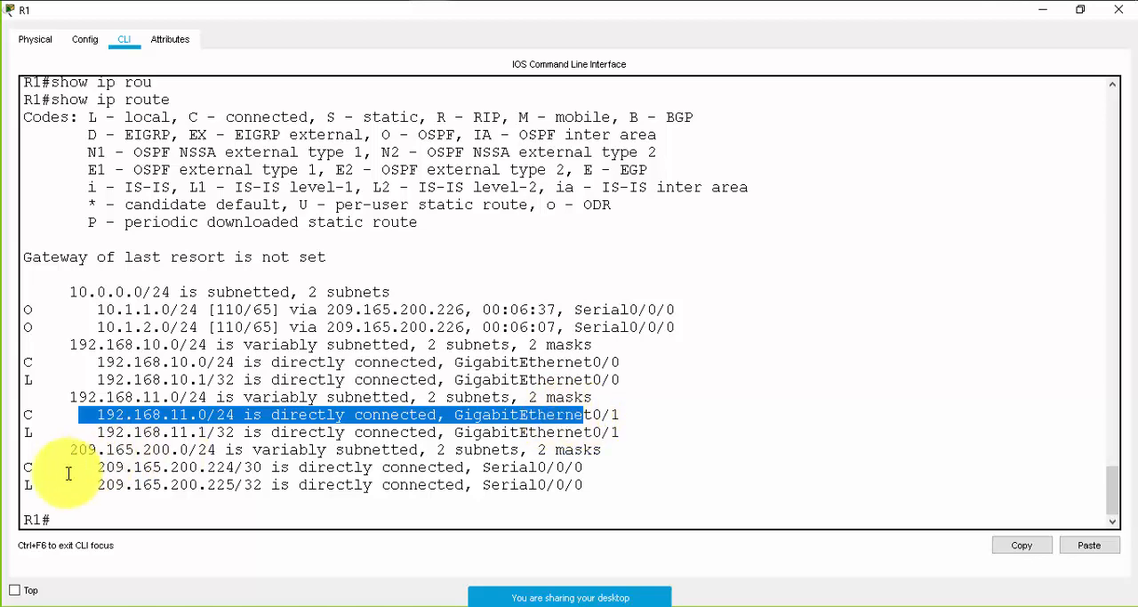
left_click_drag(60, 467, 636, 464)
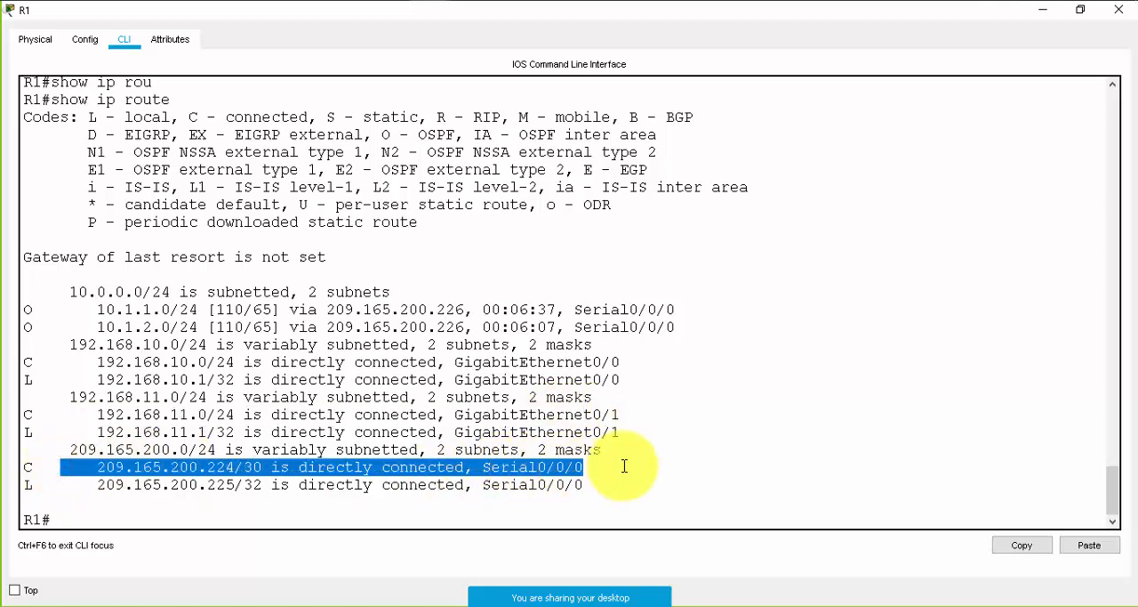
- Examine the OSPF routes to 10.1.1.0/24 and 10.1.2.0/24 and their bracketed values, glancing at the topology in between
left_click_drag(28, 305, 242, 332)
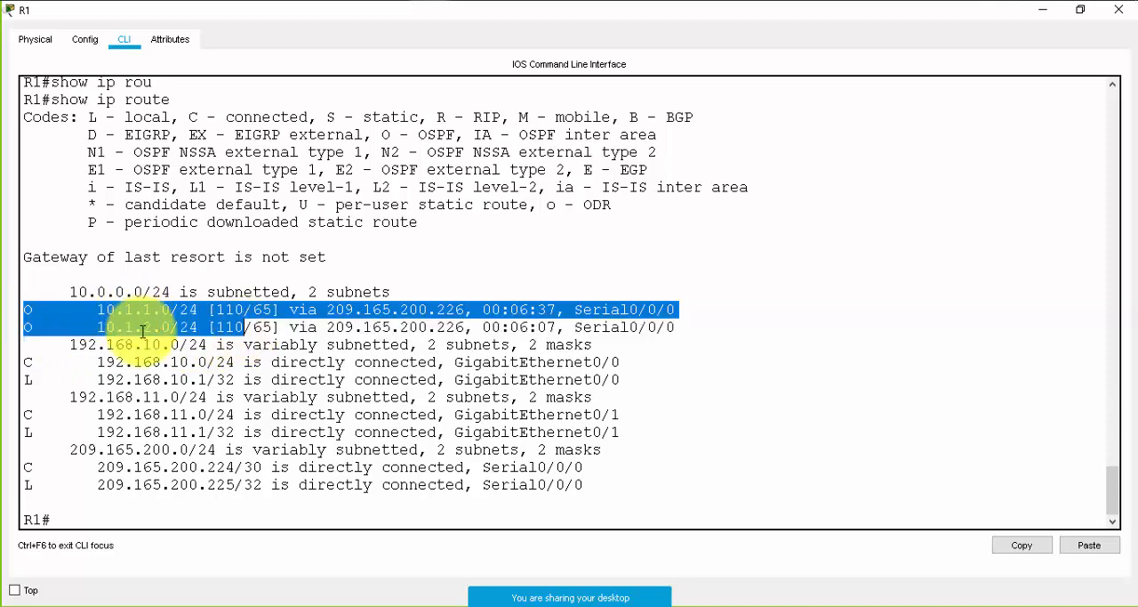
left_click(1041, 9)
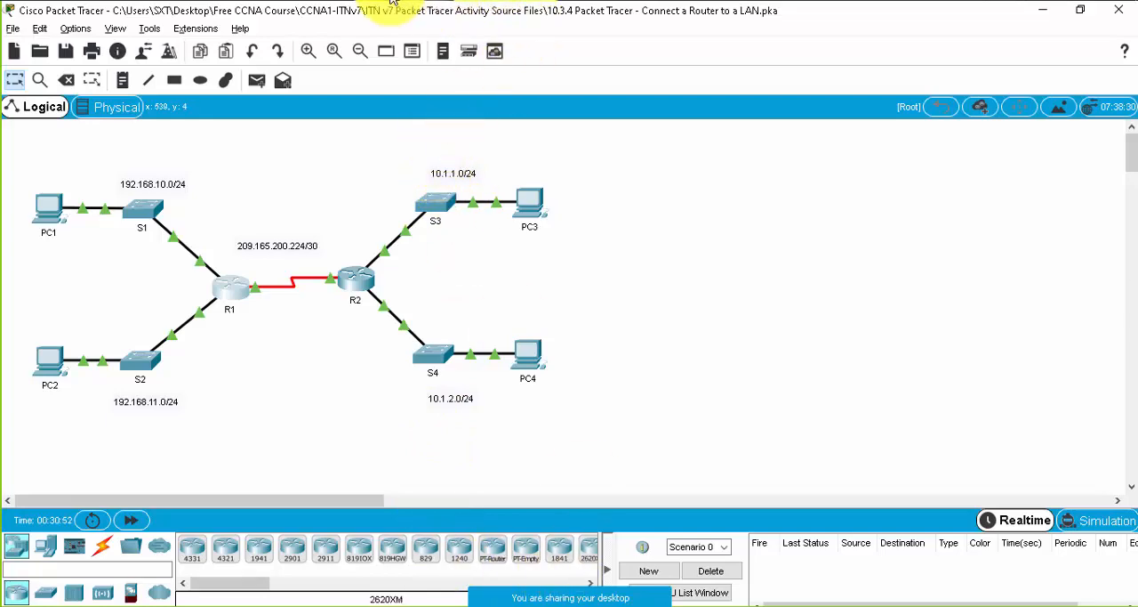
left_click(700, 80)
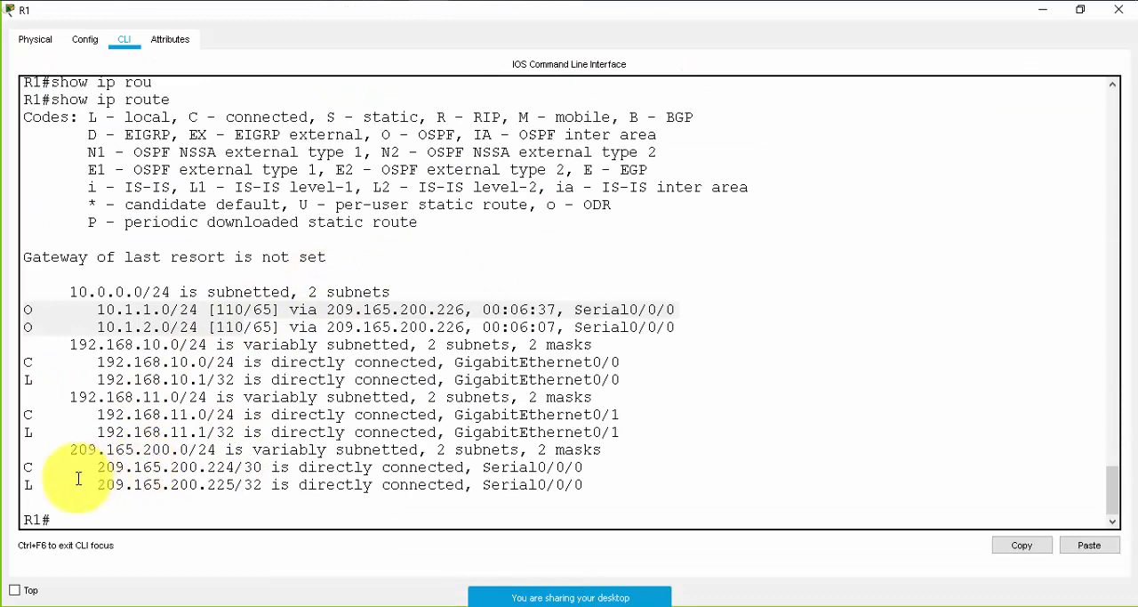
left_click_drag(89, 309, 234, 328)
left_click(281, 324)
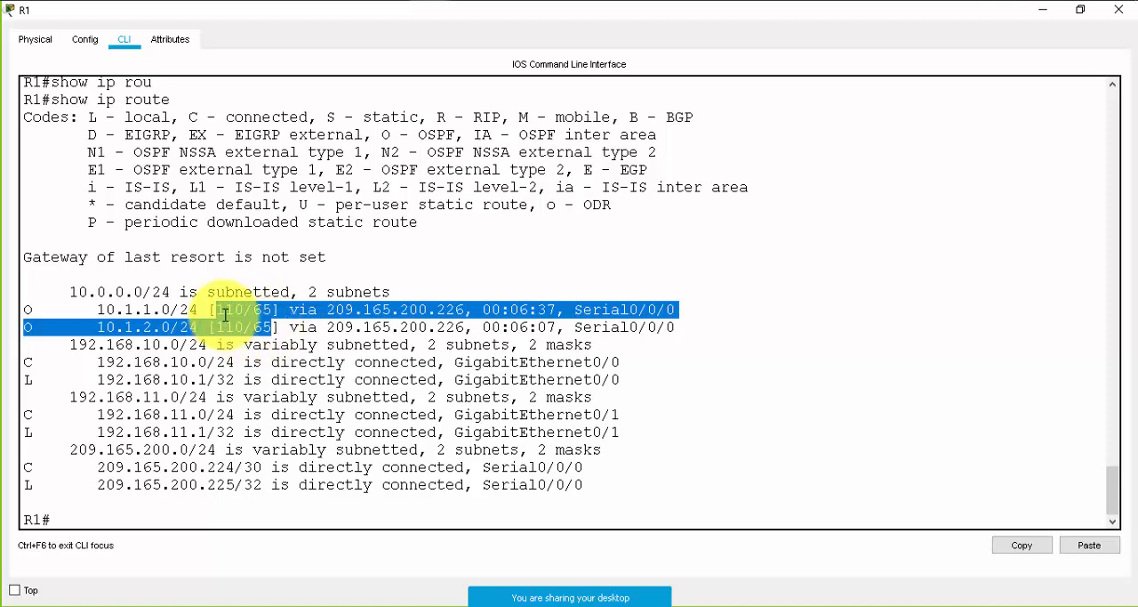
left_click(233, 320)
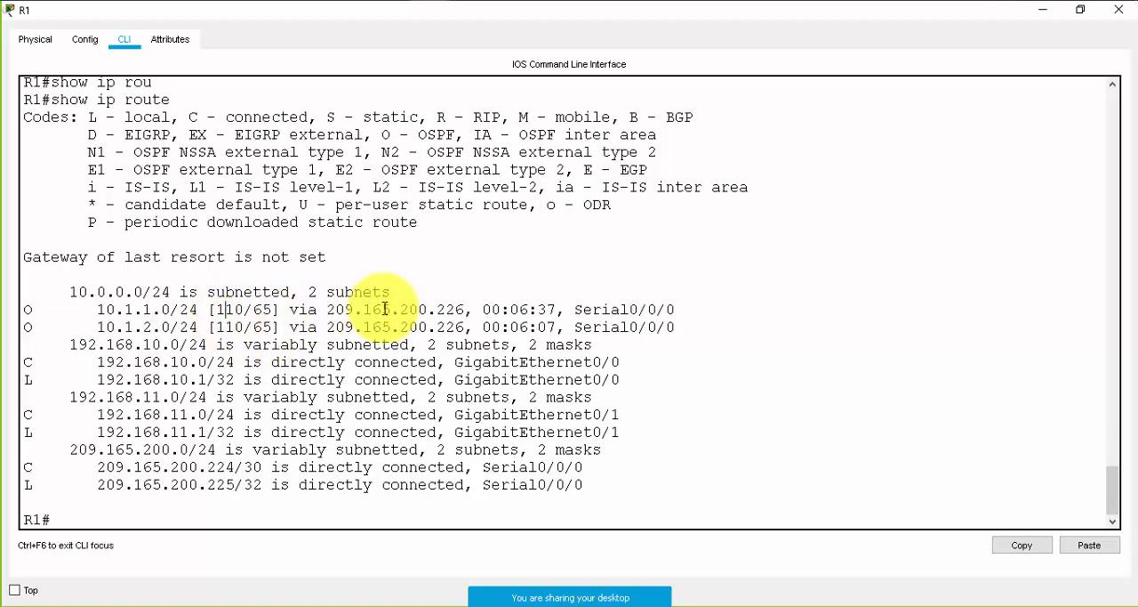
- Compare the next-hop address of the two OSPF routes with R1's local Serial0/0/0 address
left_click_drag(462, 309, 333, 310)
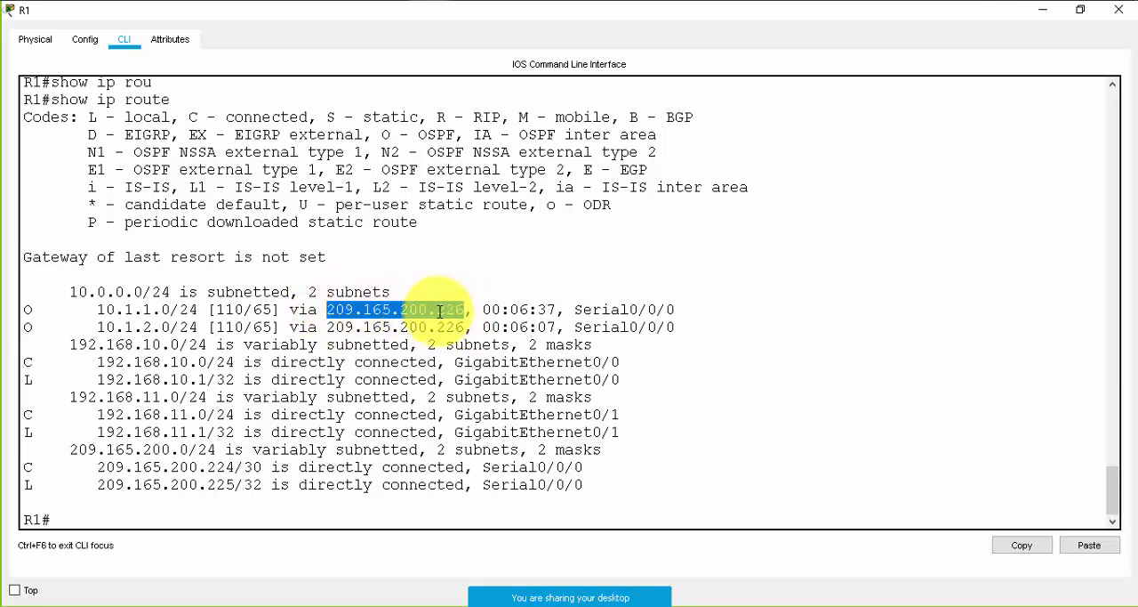
left_click(440, 310)
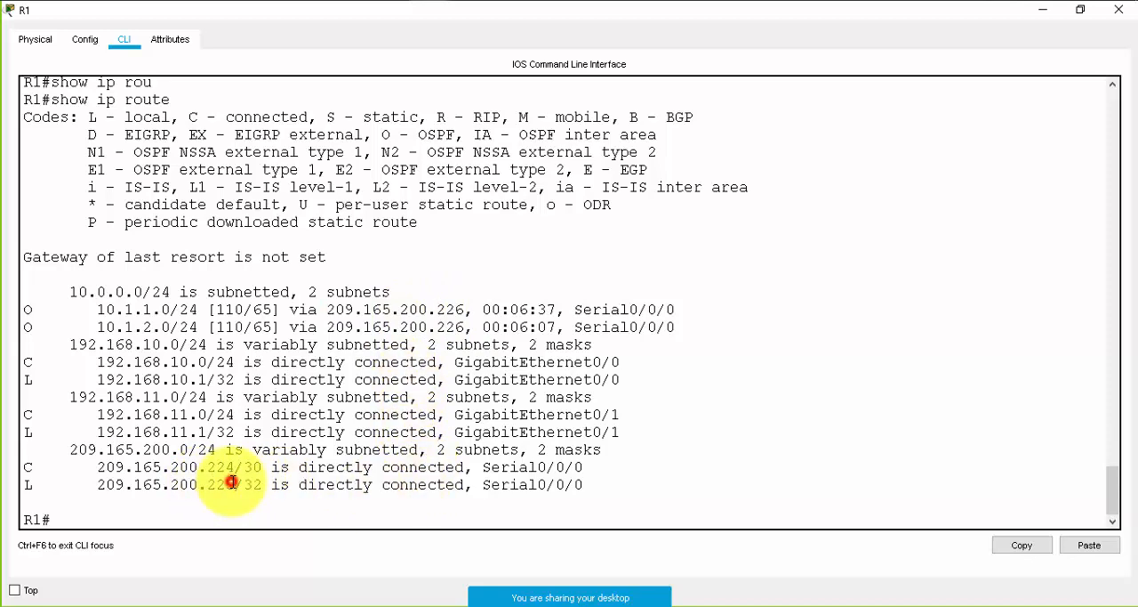
left_click_drag(234, 484, 207, 484)
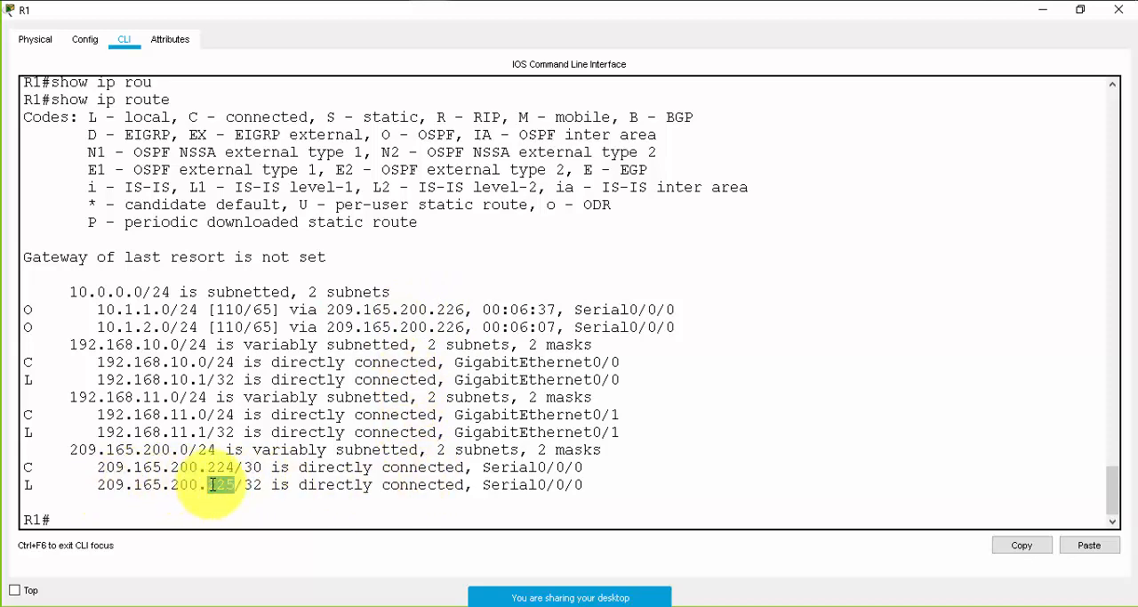
double_click(458, 326)
- Return to the topology, bring up the activity instructions and read Step 2 on testing end-to-end connectivity across the network
left_click(1039, 9)
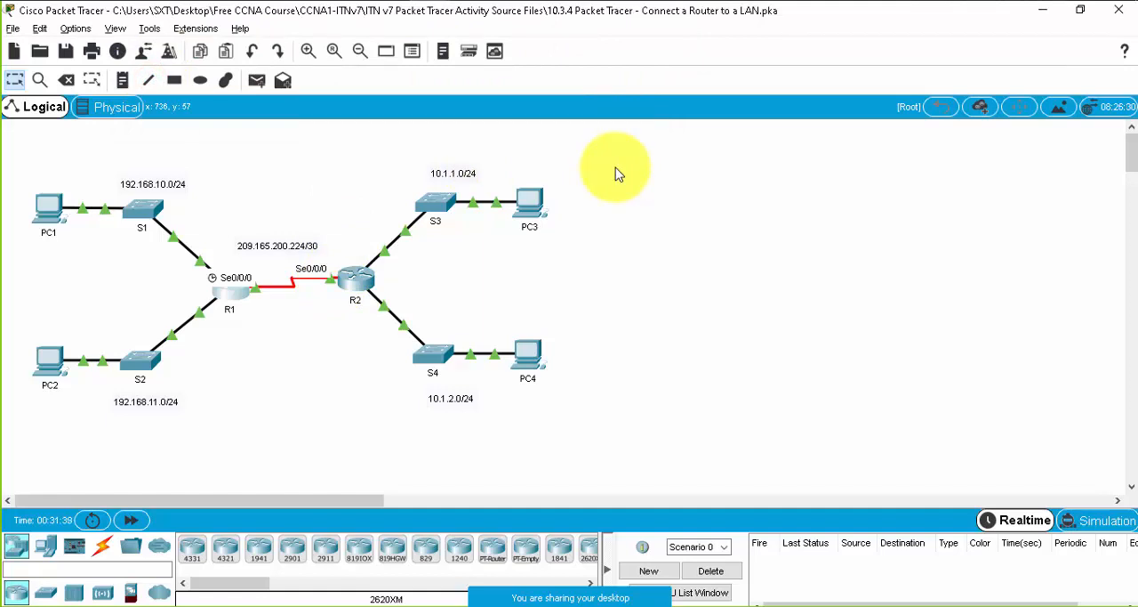
left_click(650, 282)
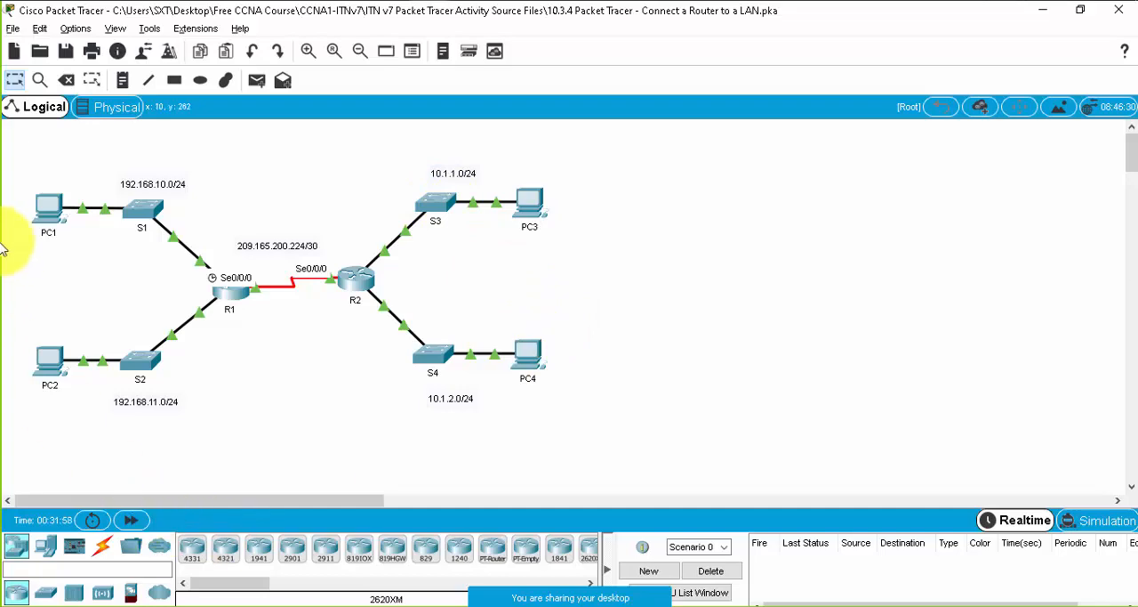
mouse_move(440, 2)
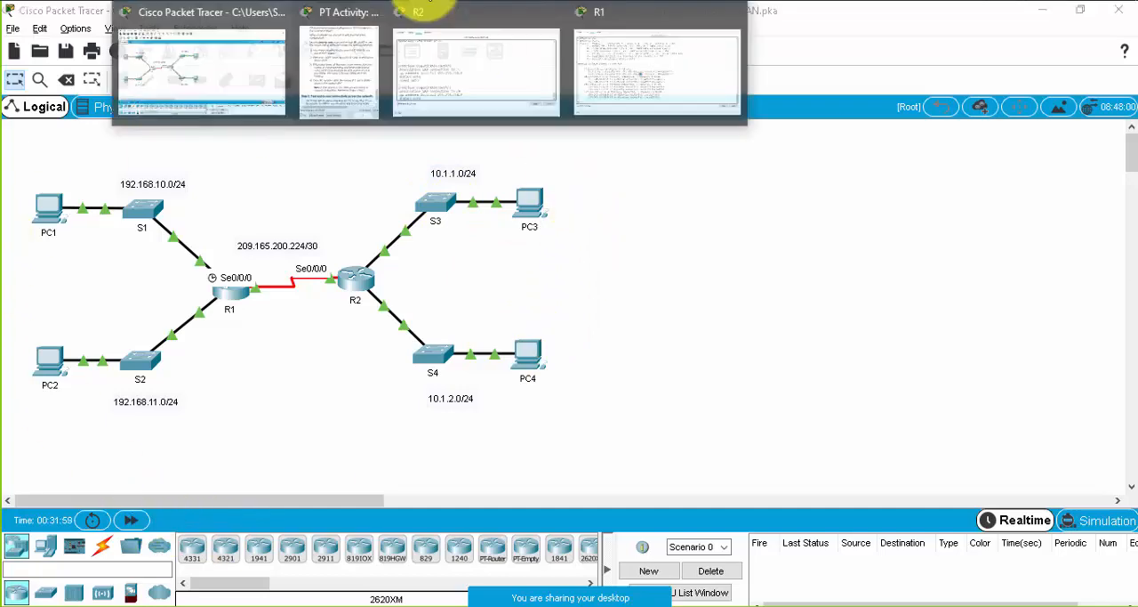
left_click(320, 54)
mouse_move(427, 33)
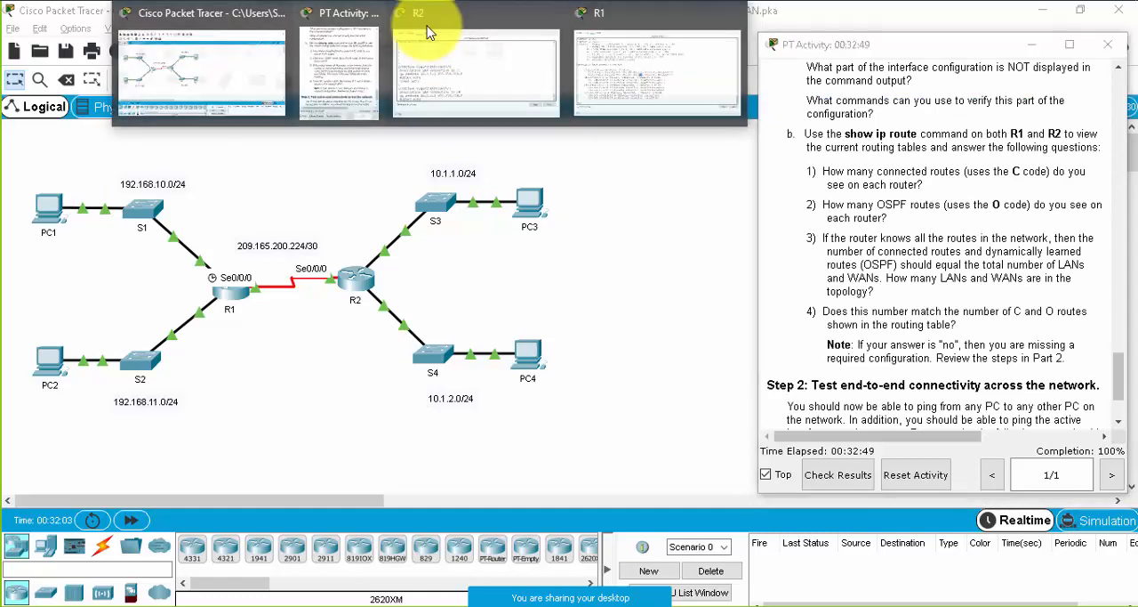
left_click(204, 51)
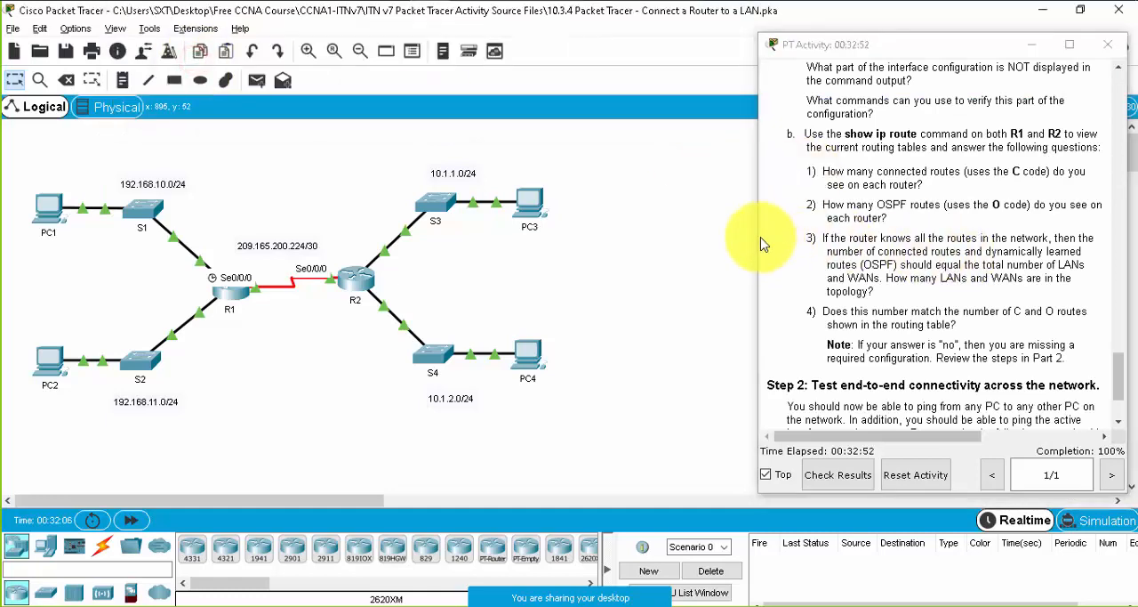
left_click_drag(756, 235, 746, 236)
scroll(978, 271, "down", 3)
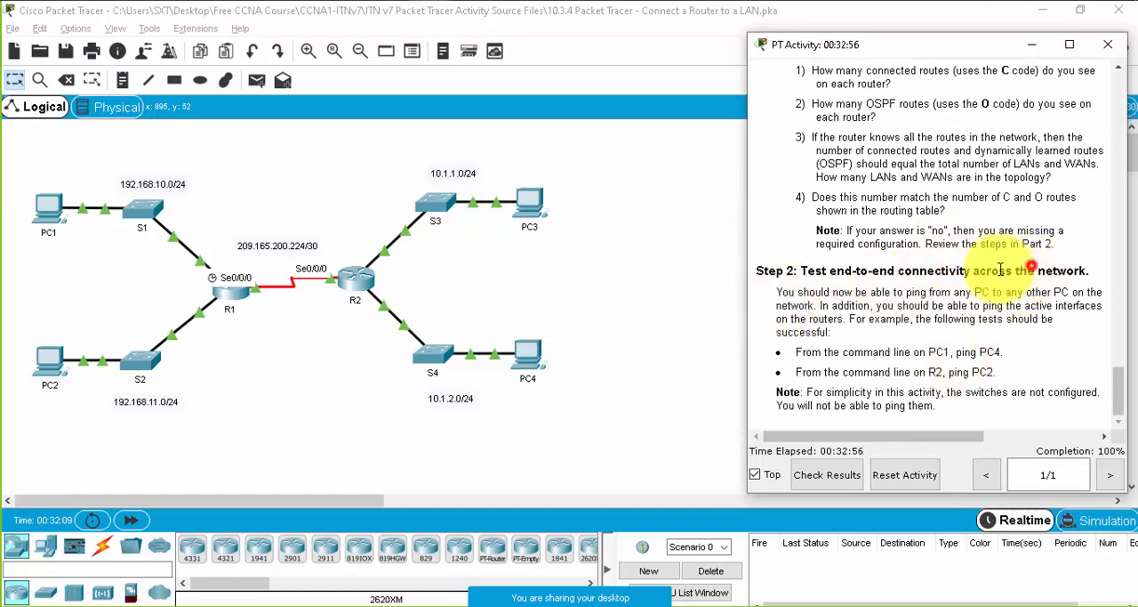
left_click_drag(1036, 271, 912, 270)
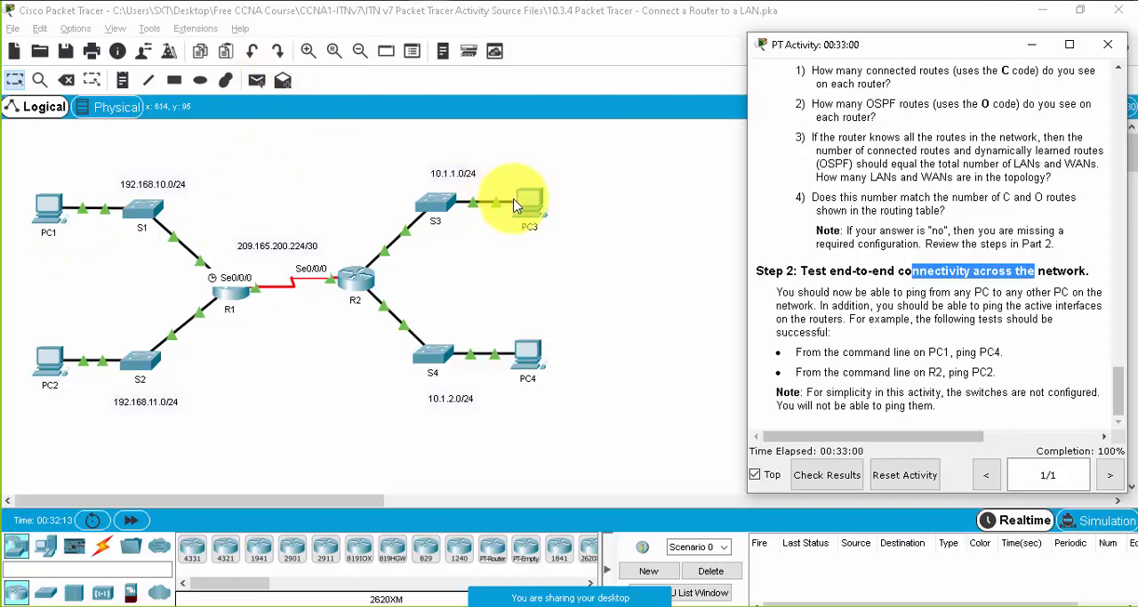
- Open the Command Prompt on PC1 and ping 10.1.1.1 and 10.1.1.10
left_click(41, 214)
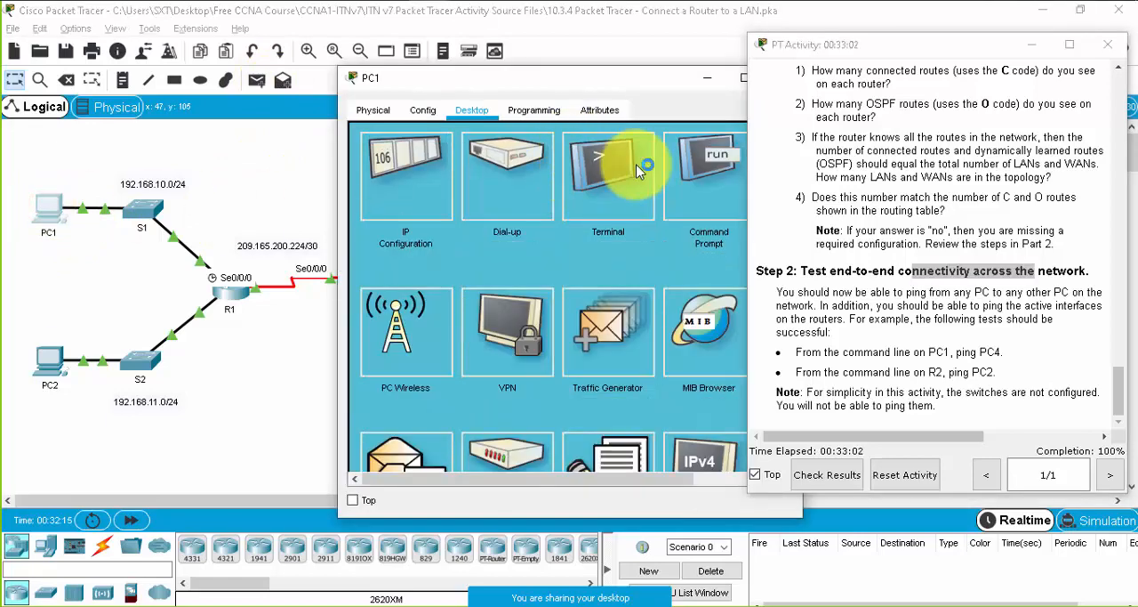
left_click(692, 160)
left_click_drag(666, 83, 481, 157)
left_click(386, 315)
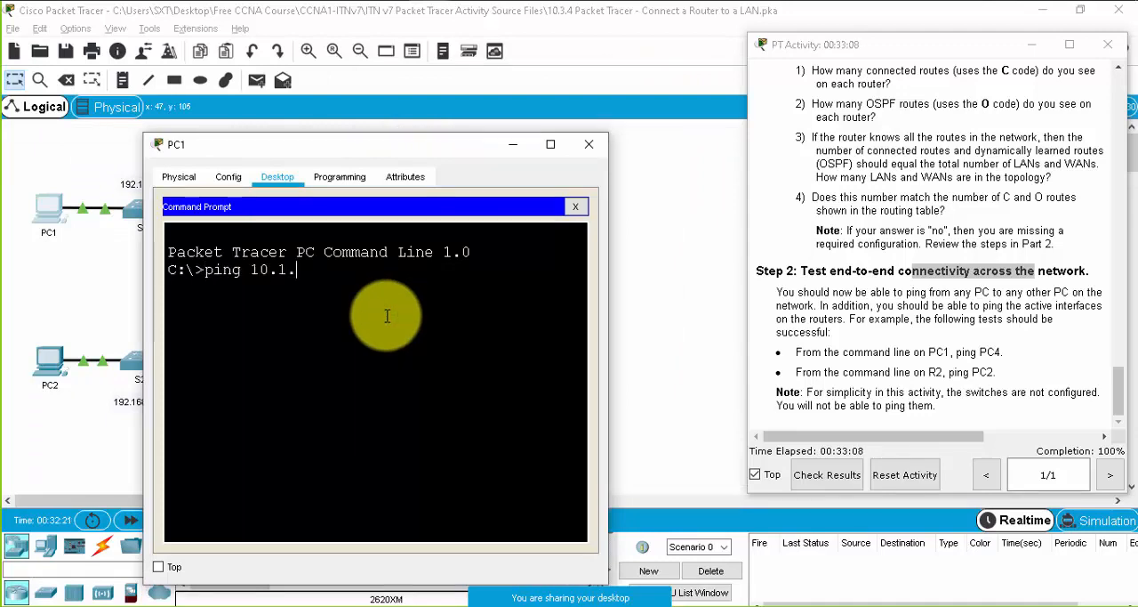
key("Return")
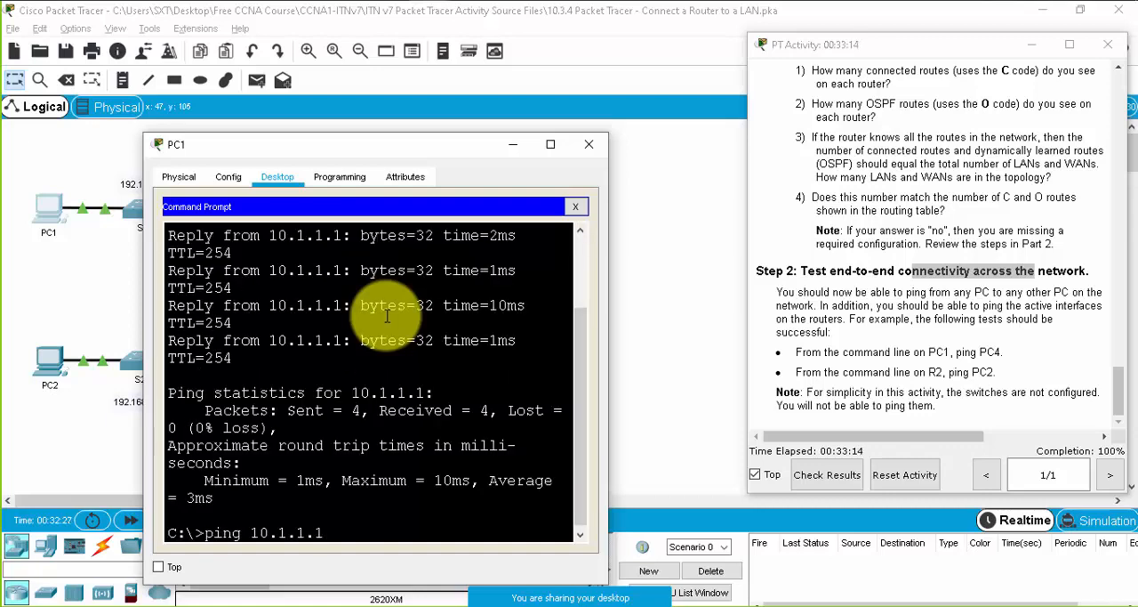
key("Return")
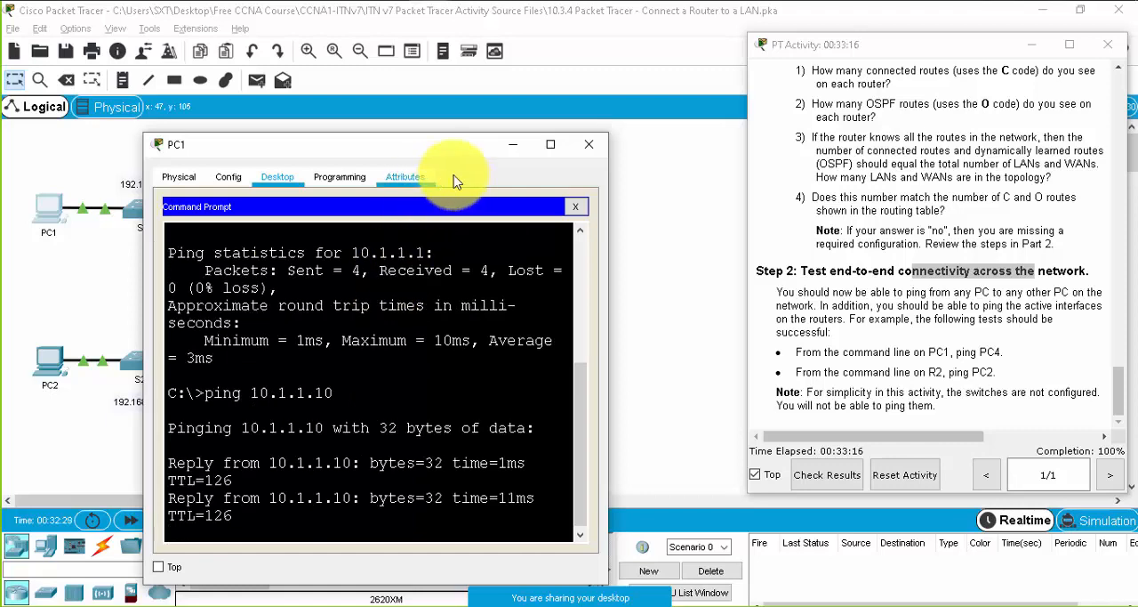
- Check PC3's IP configuration, close its window and return to PC1
left_click(512, 145)
left_click(530, 199)
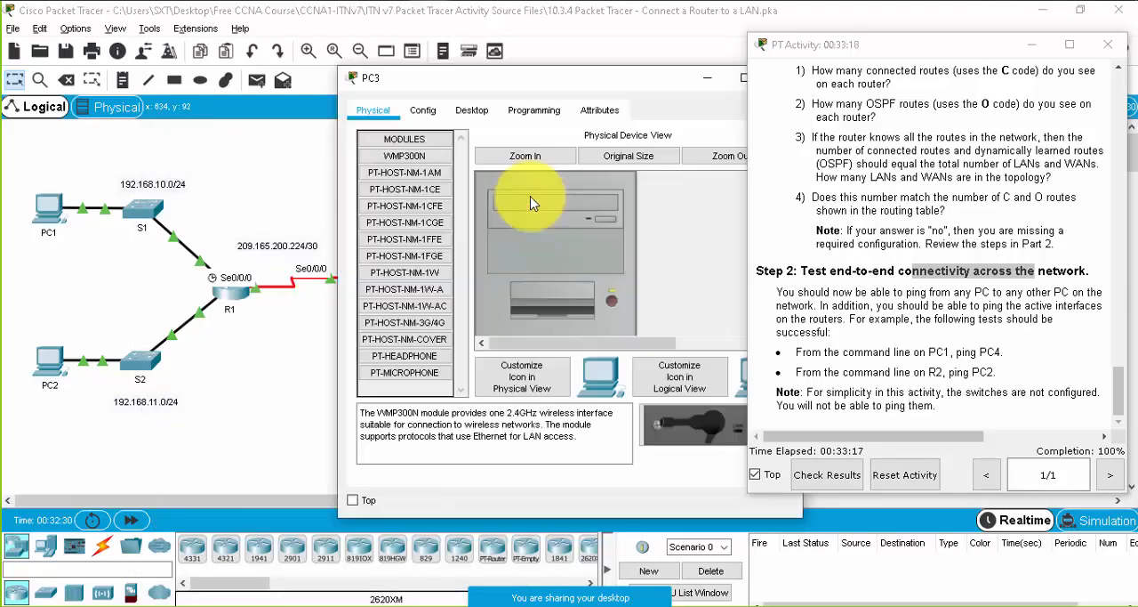
left_click(472, 109)
left_click(389, 174)
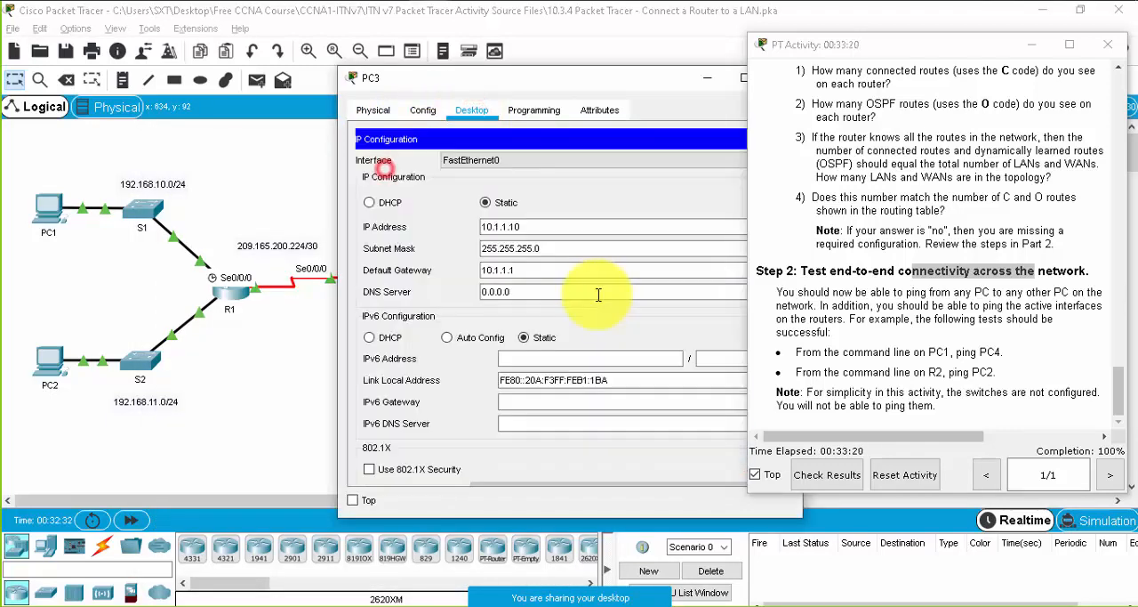
left_click(353, 77)
left_click(48, 205)
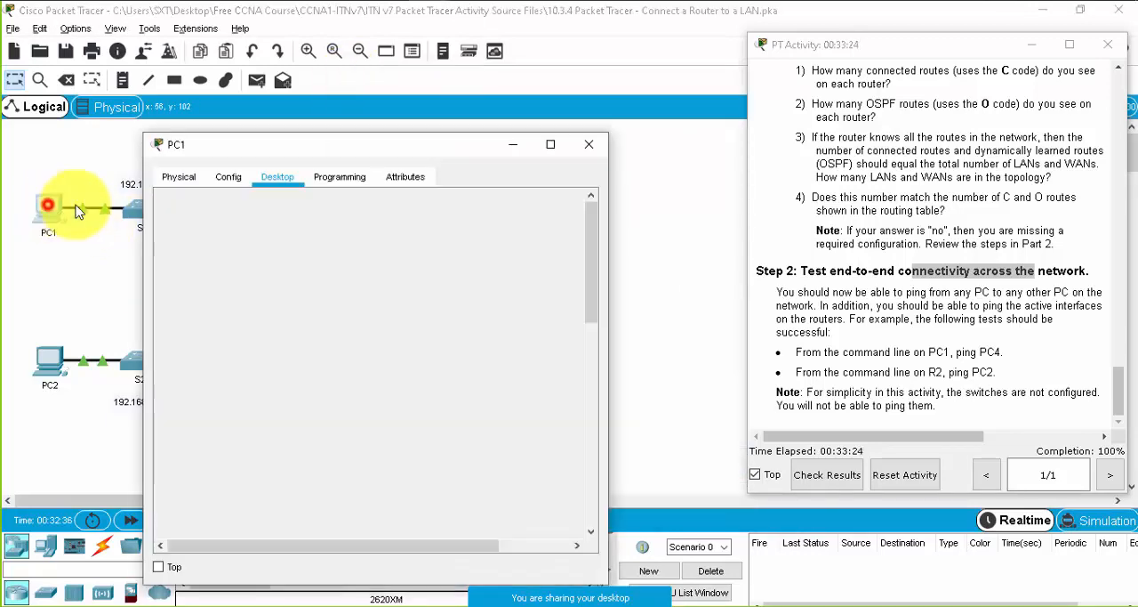
- Review the ping 10.1.1.10 replies in PC1's Command Prompt in a widened window, then minimize it to return to the topology
scroll(444, 442, "down", 3)
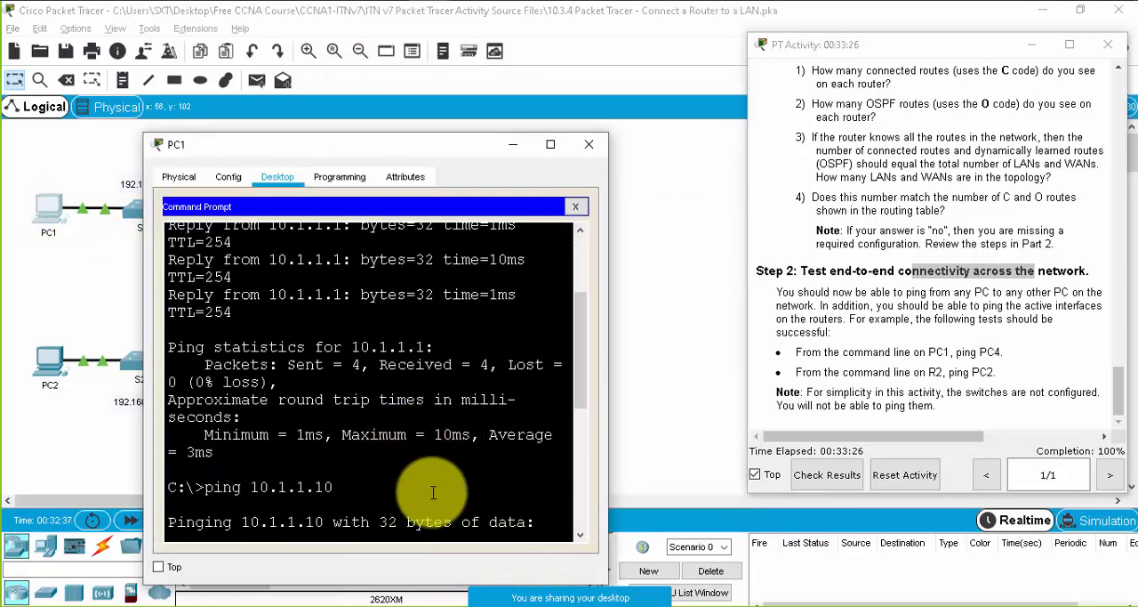
scroll(427, 489, "down", 4)
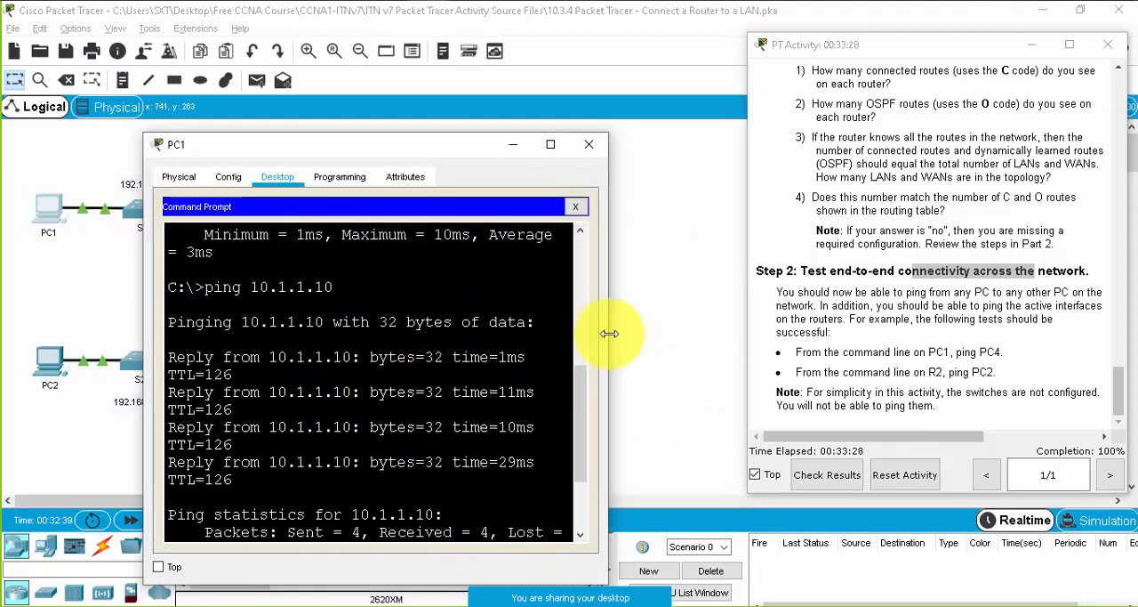
left_click_drag(610, 328, 724, 305)
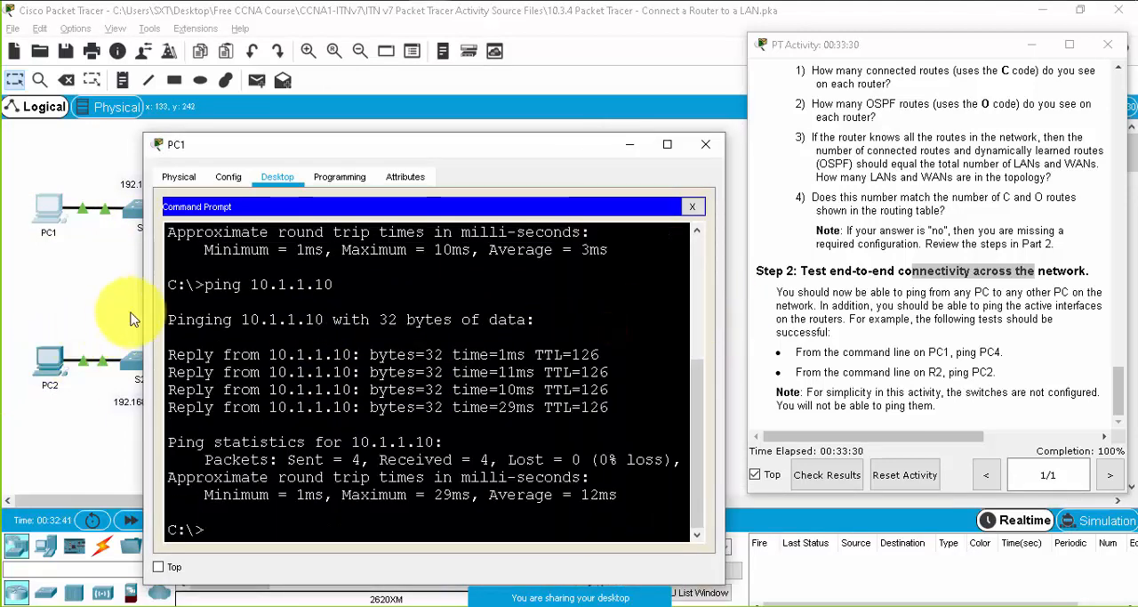
left_click(631, 144)
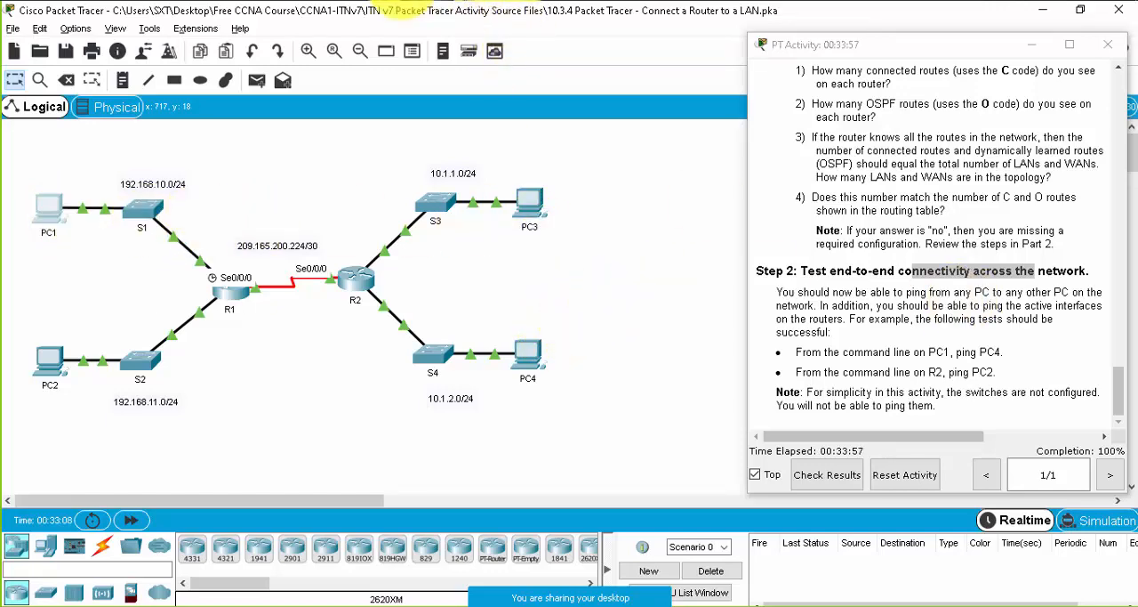
- Switch to File Explorer and look through the upcoming Packet Tracer activity files from modules 12 to 17
mouse_move(433, 2)
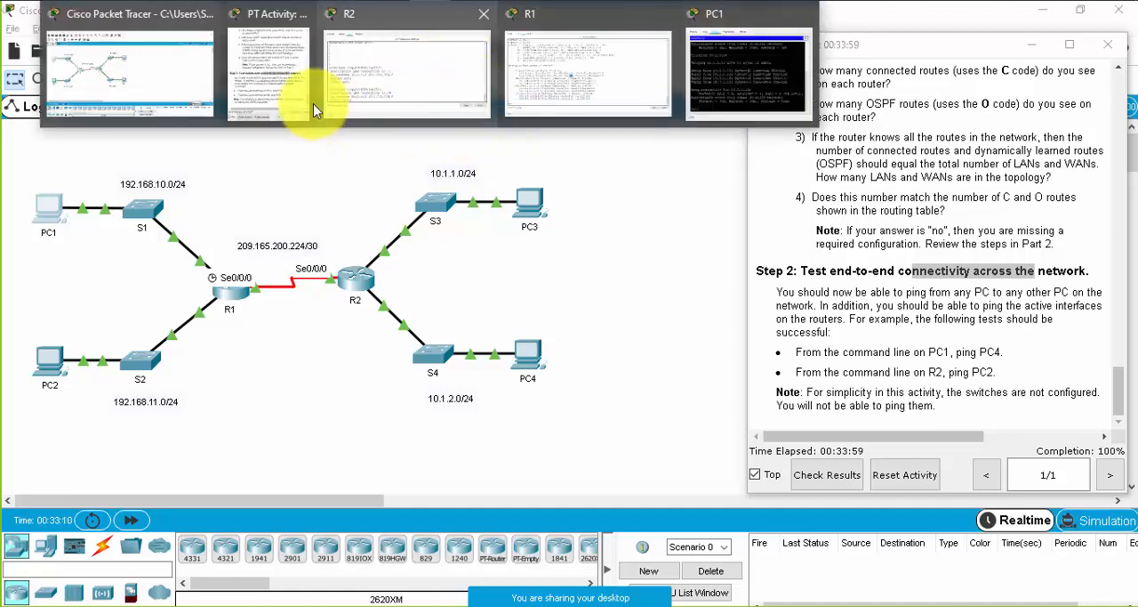
left_click(488, 2)
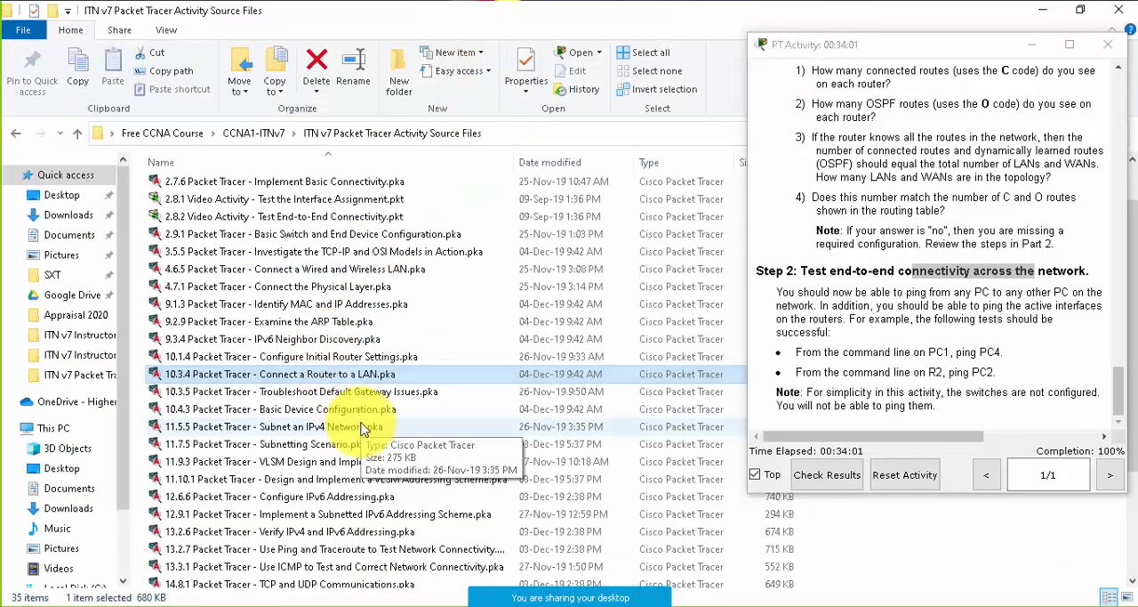
scroll(369, 425, "down", 1)
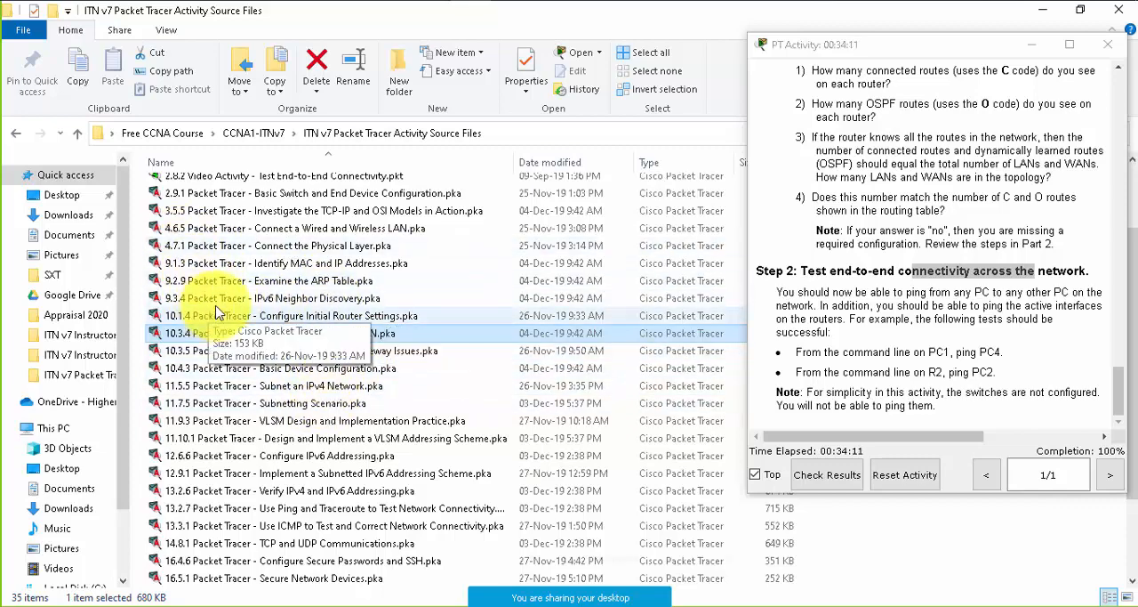
scroll(347, 356, "down", 2)
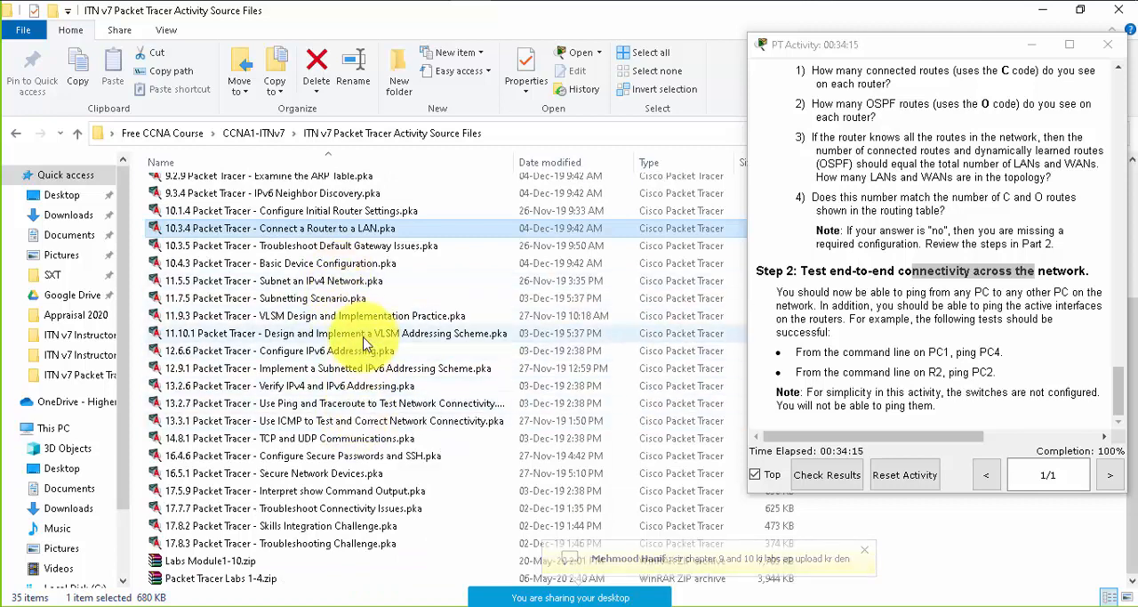
left_click(300, 354)
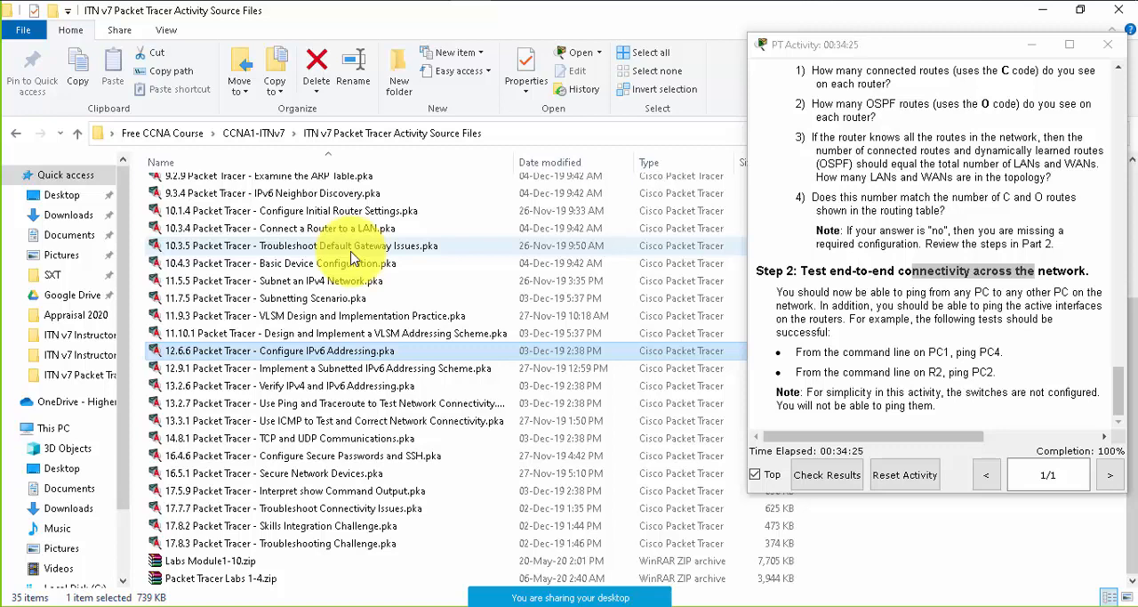
left_click(359, 372)
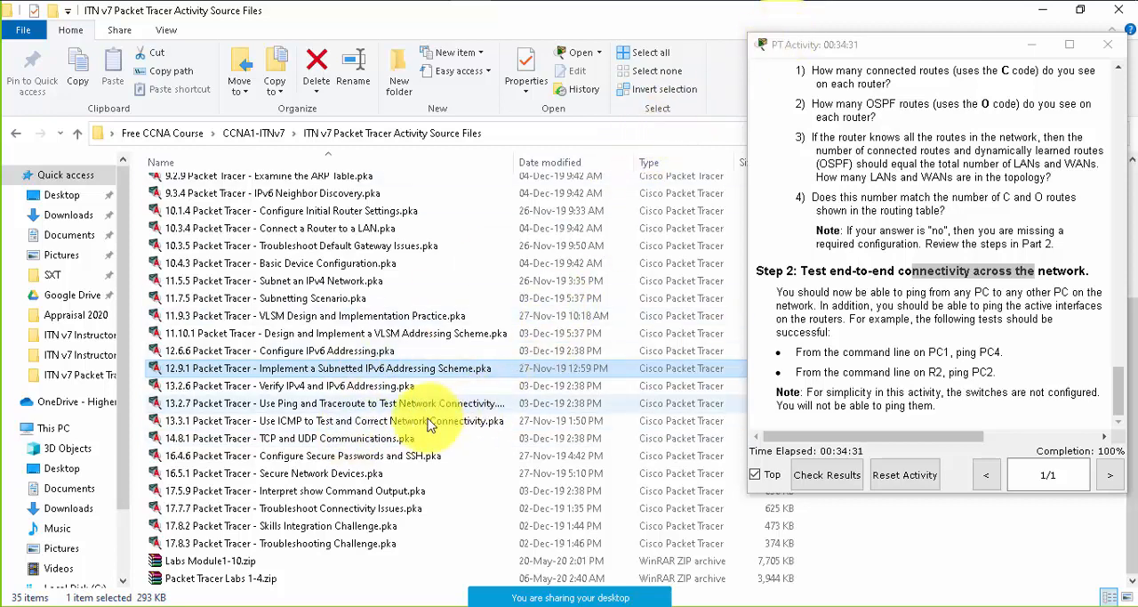
left_click(270, 440)
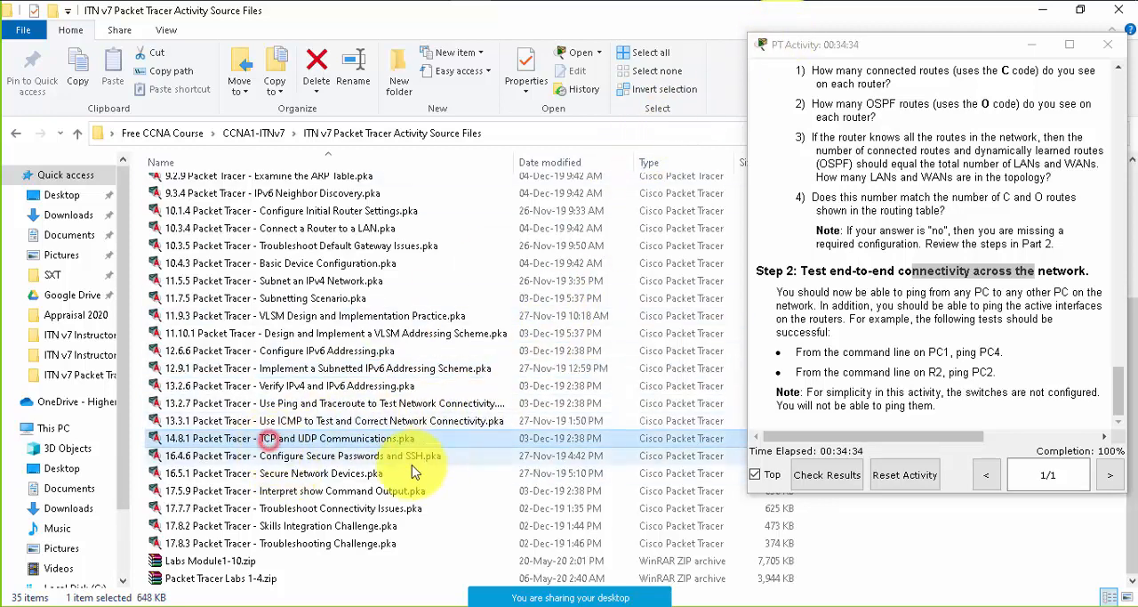
left_click(338, 455)
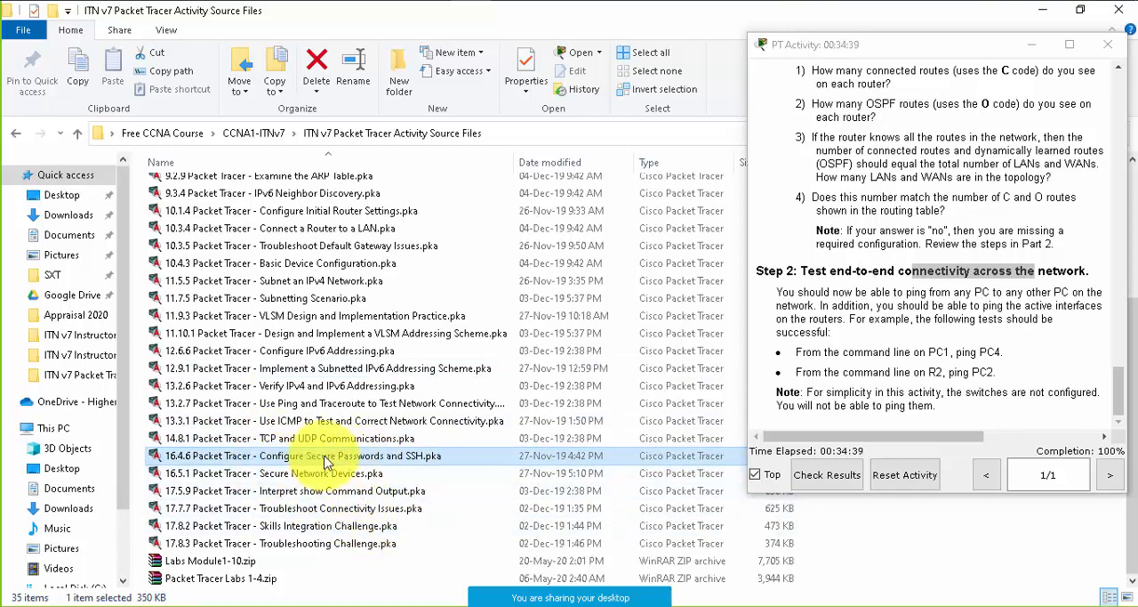
left_click(297, 508)
left_click(310, 525)
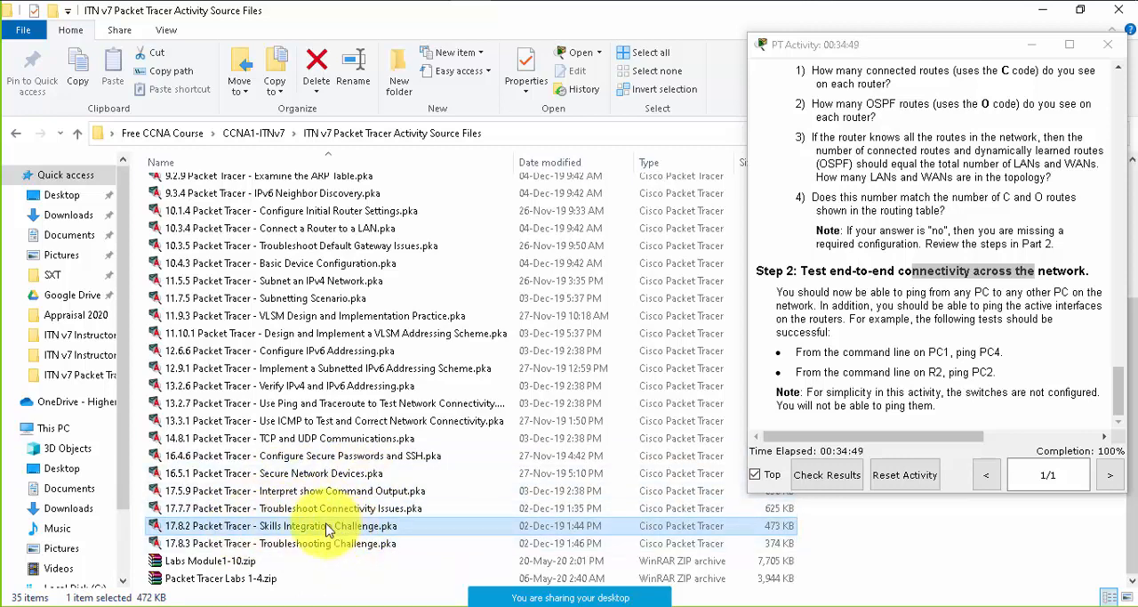
left_click(287, 510)
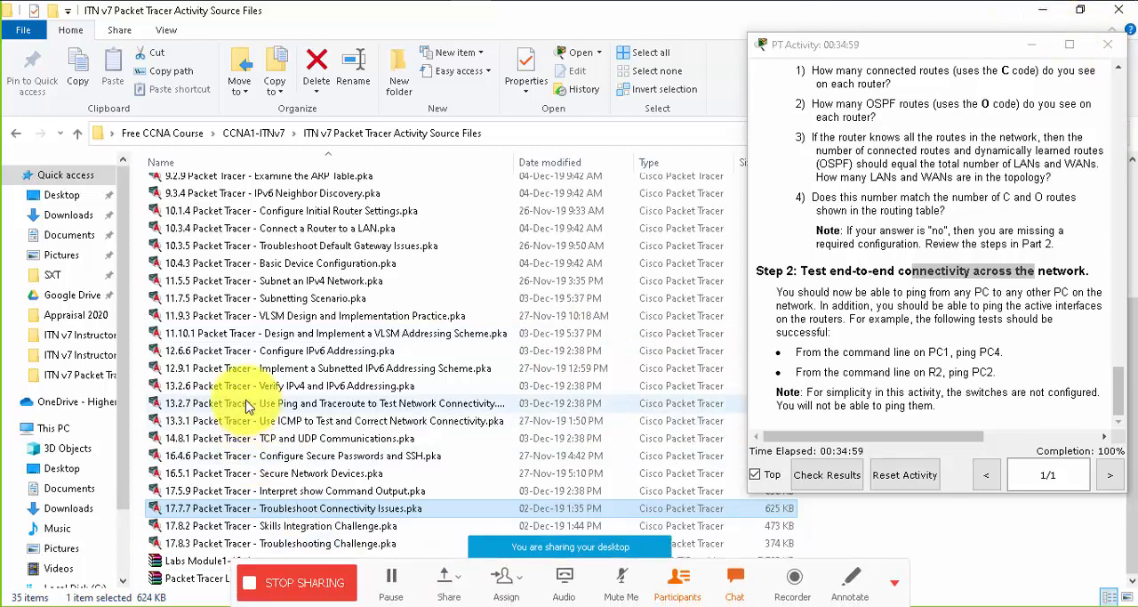
- Look back over the module 11 and 10 activity files, from VLSM and subnetting to 10.3.5 and 10.4.3 Basic Device Configuration
left_click(270, 332)
left_click(274, 299)
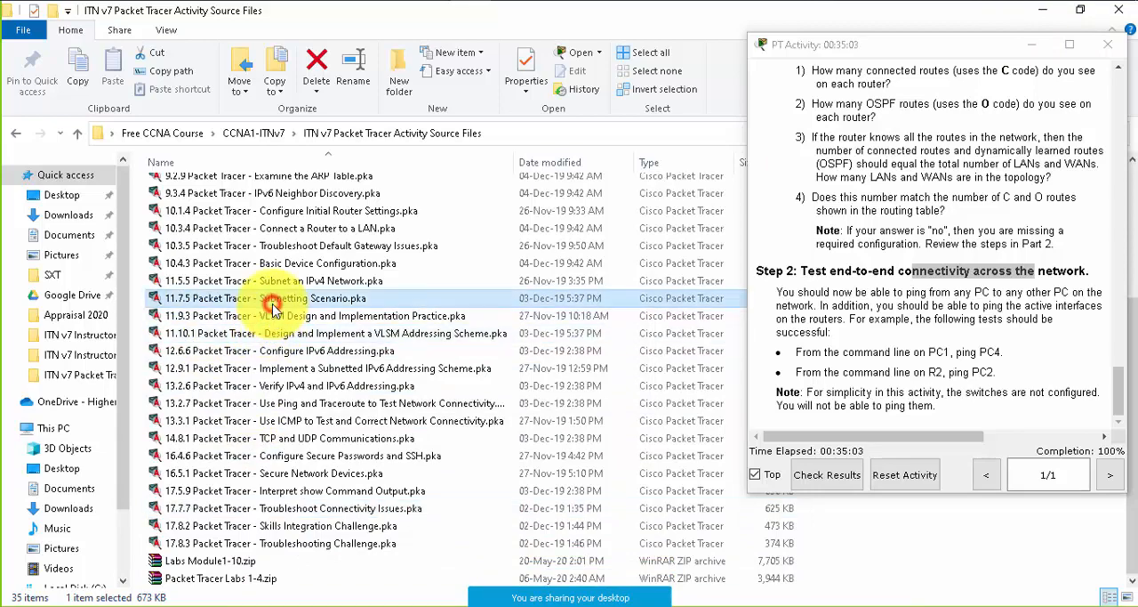
scroll(383, 267, "up", 3)
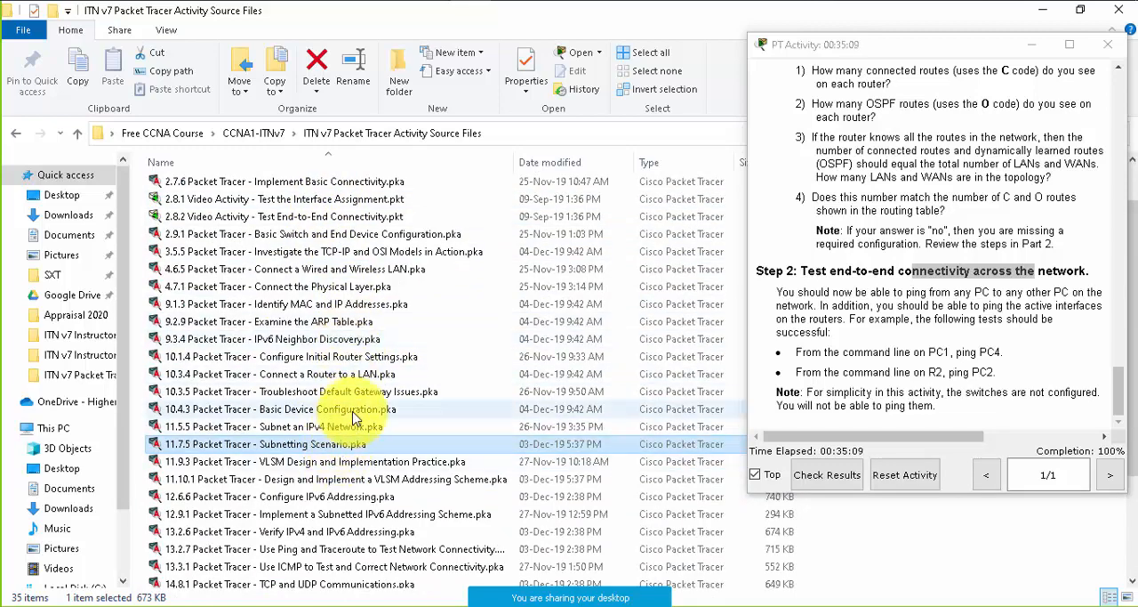
left_click(353, 416)
left_click(355, 392)
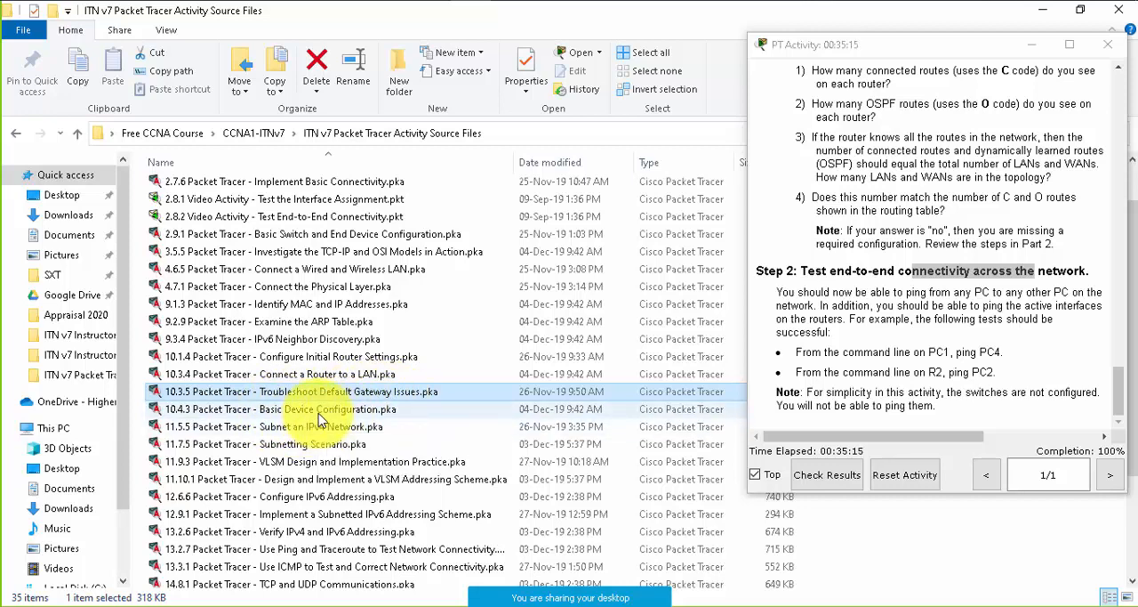
left_click(189, 410)
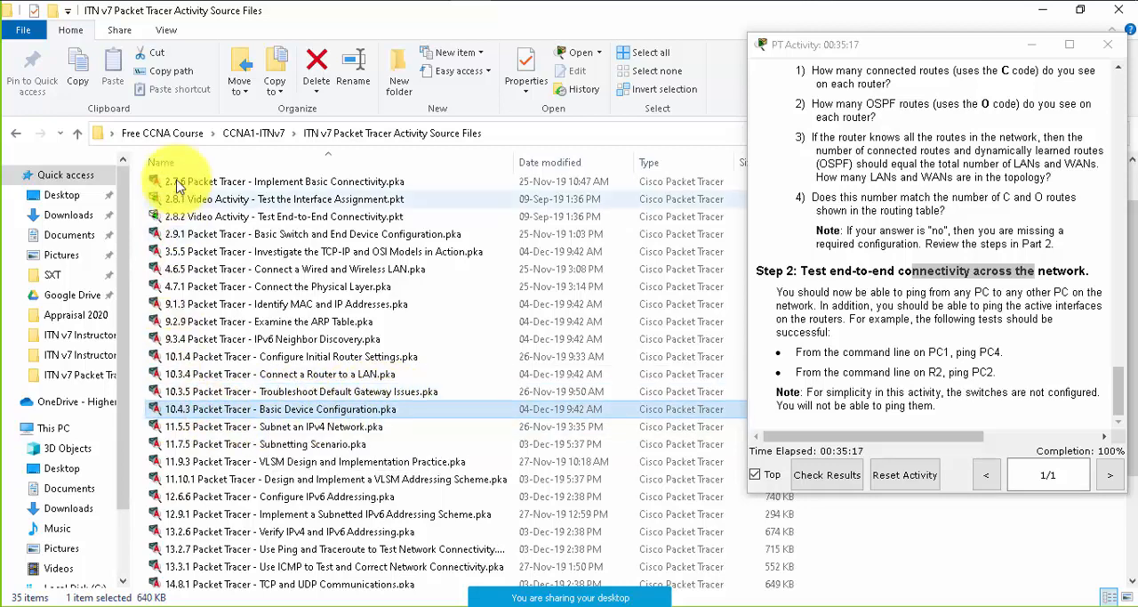